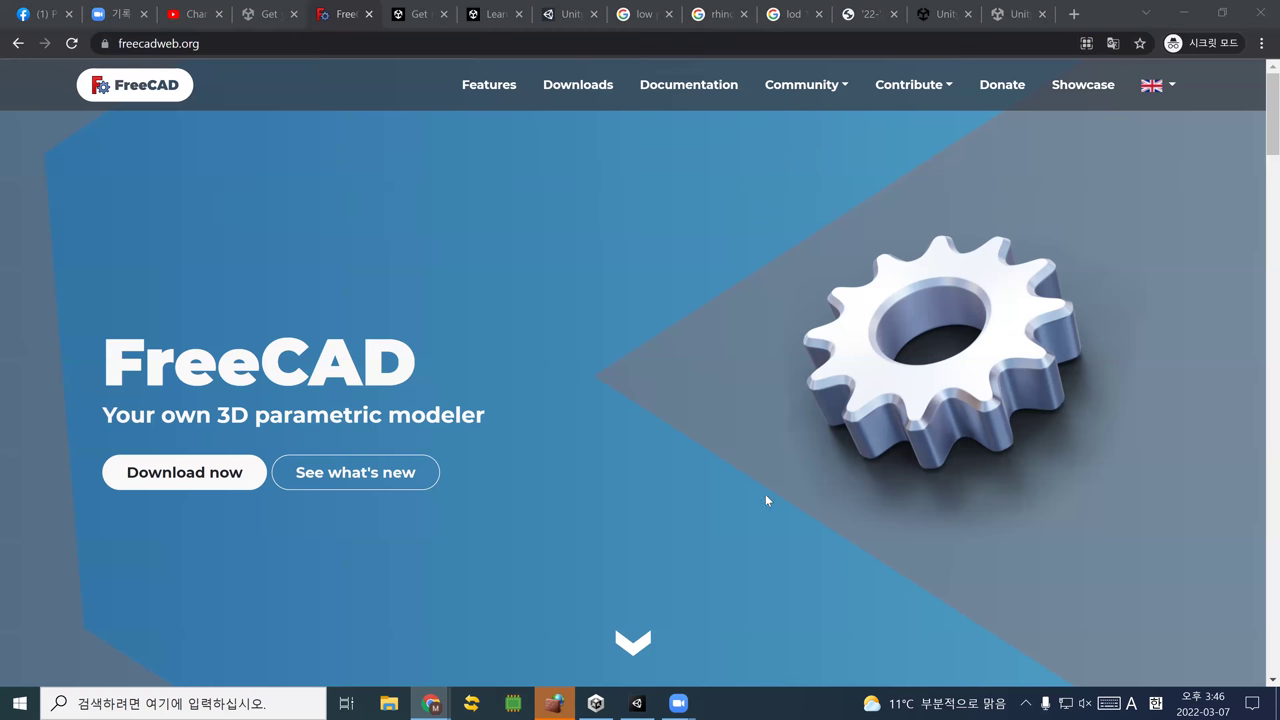
Download the 64-bit Windows installer of FreeCAD from the FreeCAD website
click(222, 472)
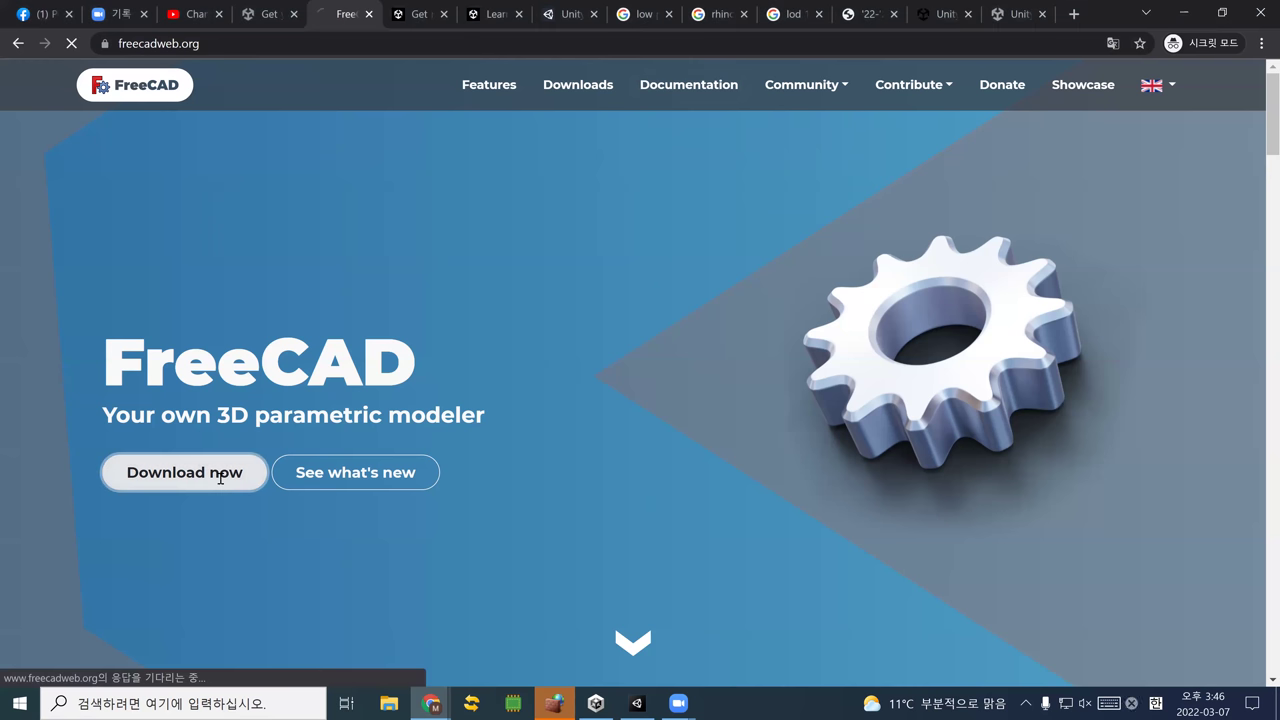
scroll(240, 505, down, 2)
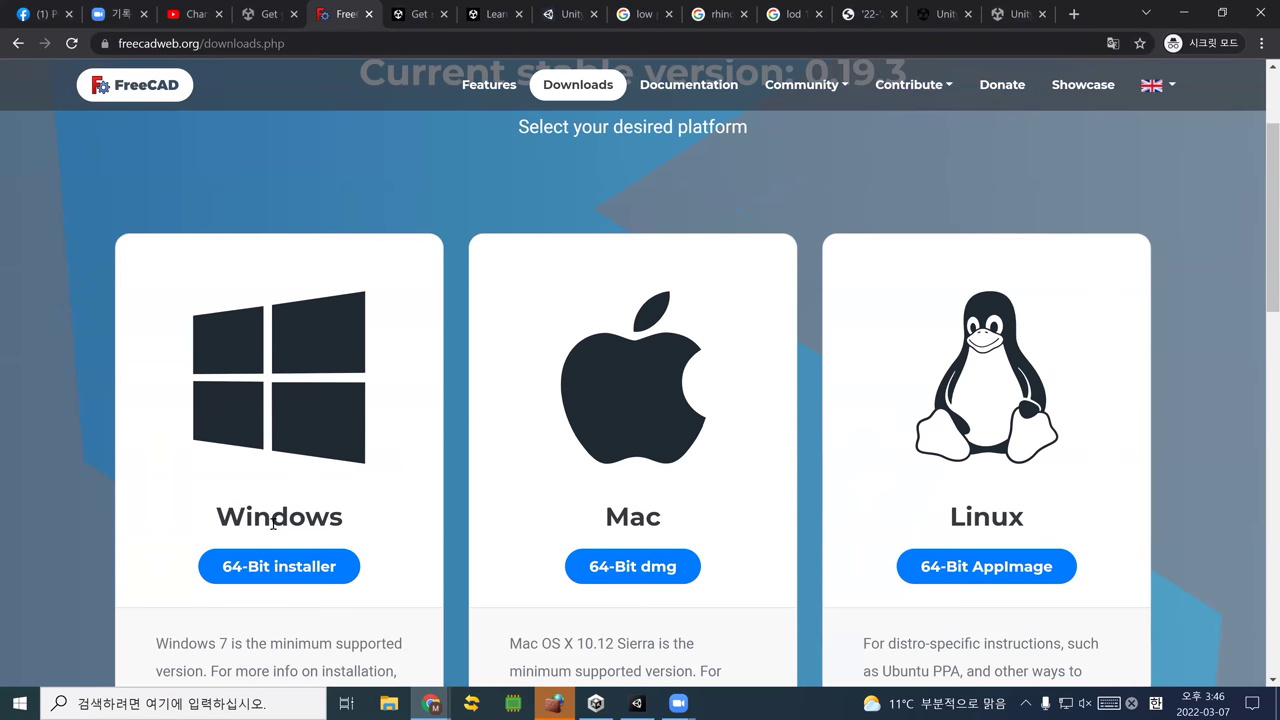
click(294, 569)
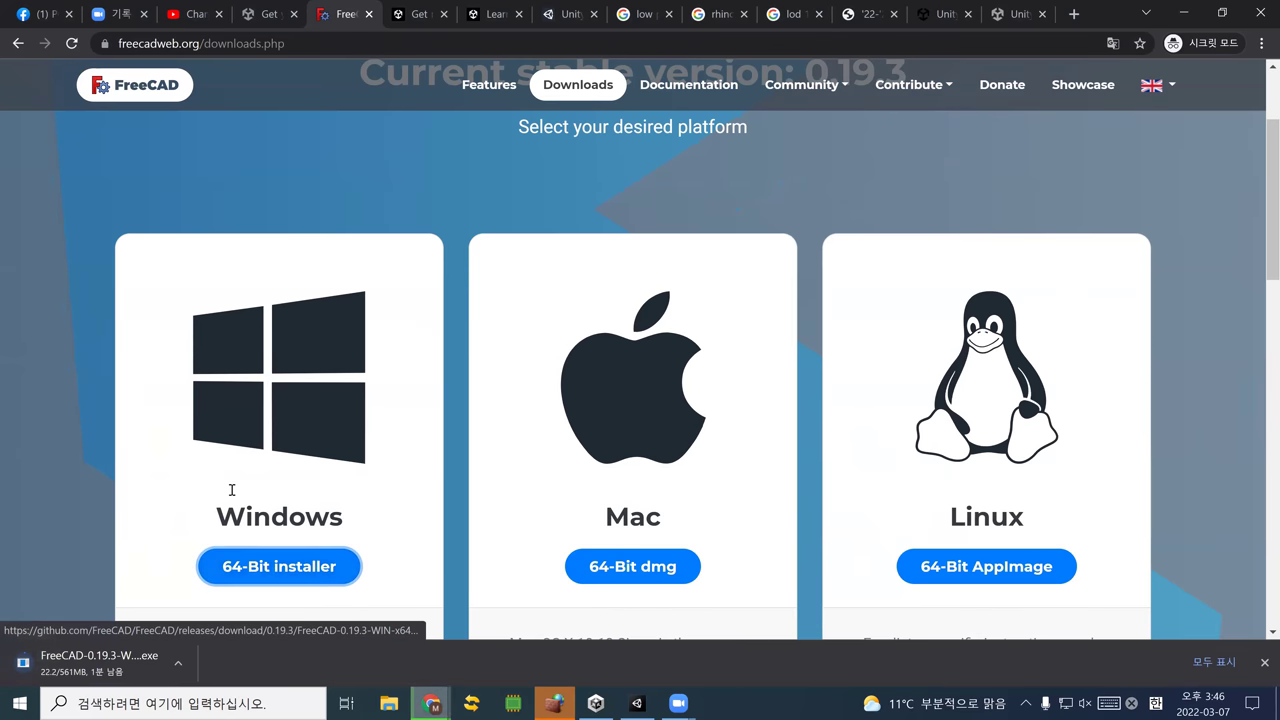
scroll(233, 490, down, 2)
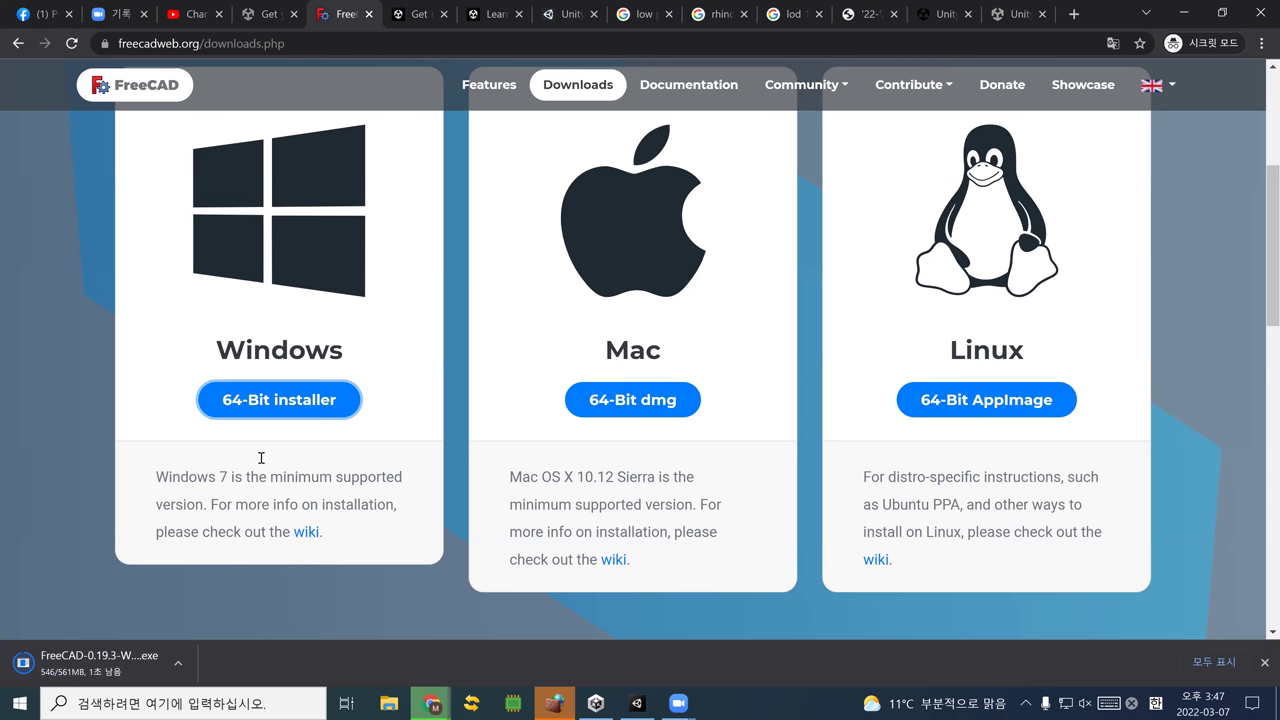
Run the downloaded installer and install FreeCAD 0.19.3 for anyone using this computer, keeping the default folder, components and Start Menu folder
click(138, 675)
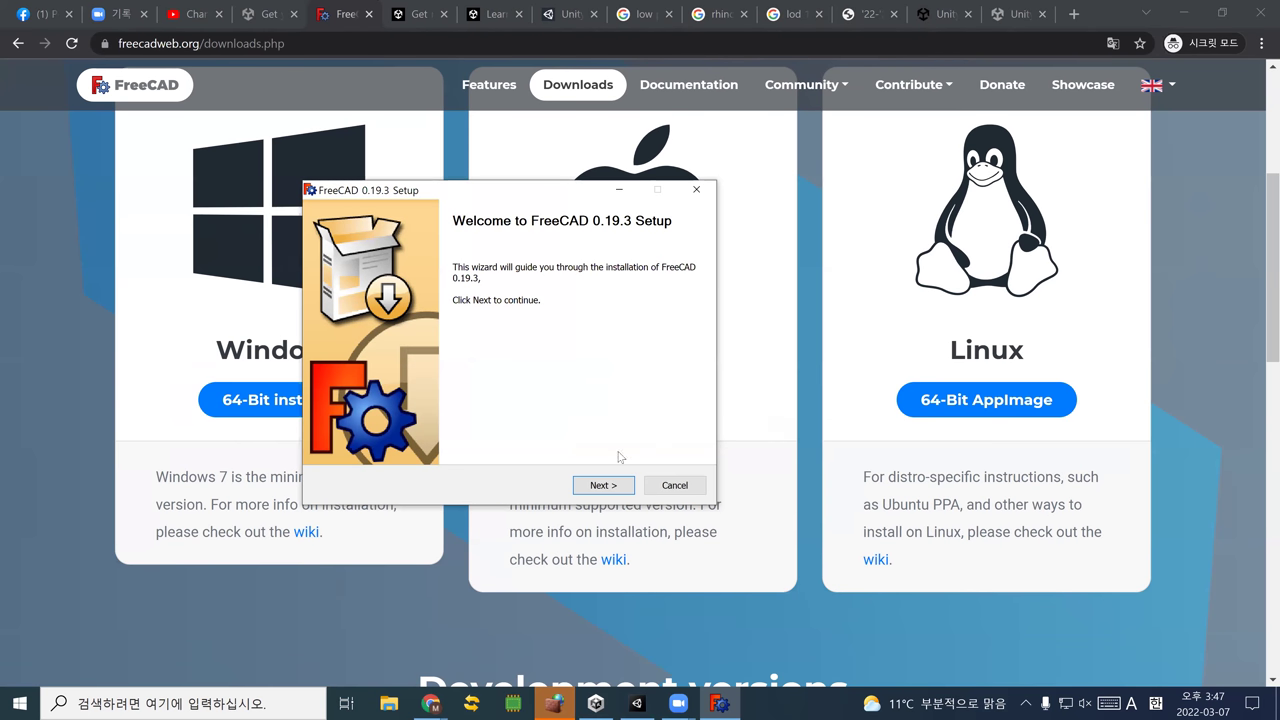
click(600, 486)
click(603, 489)
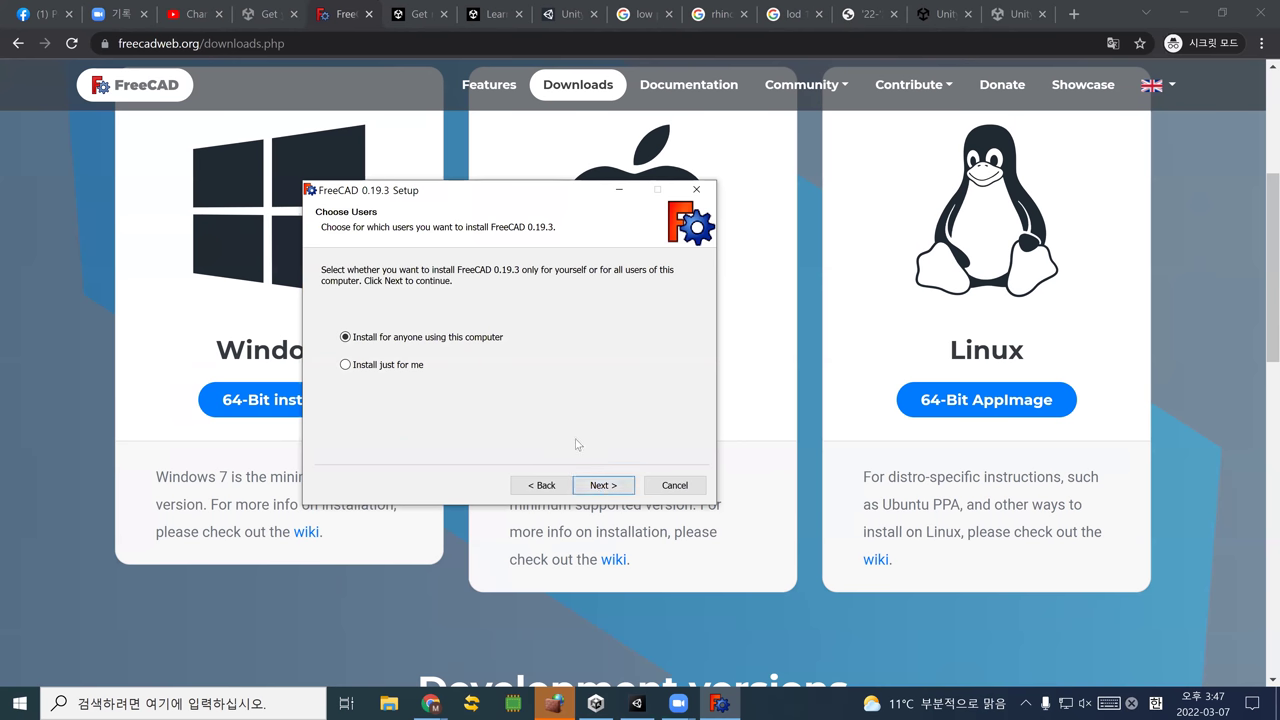
click(595, 486)
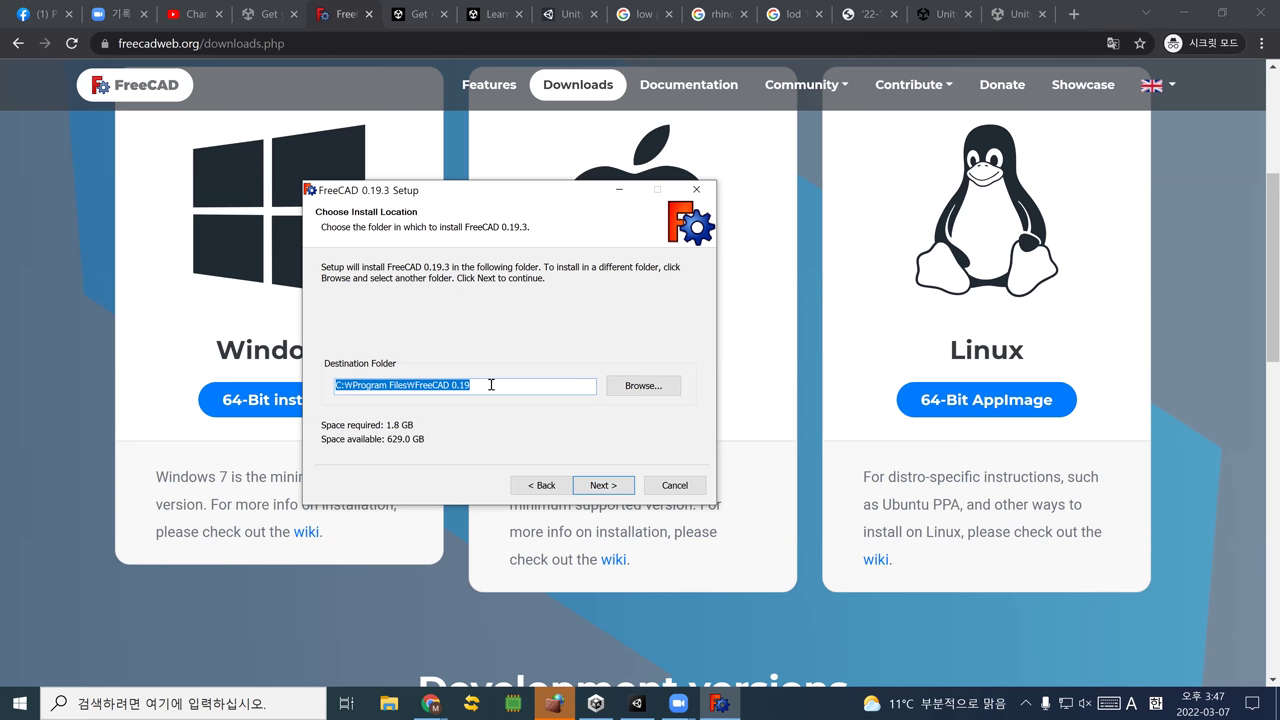
click(602, 488)
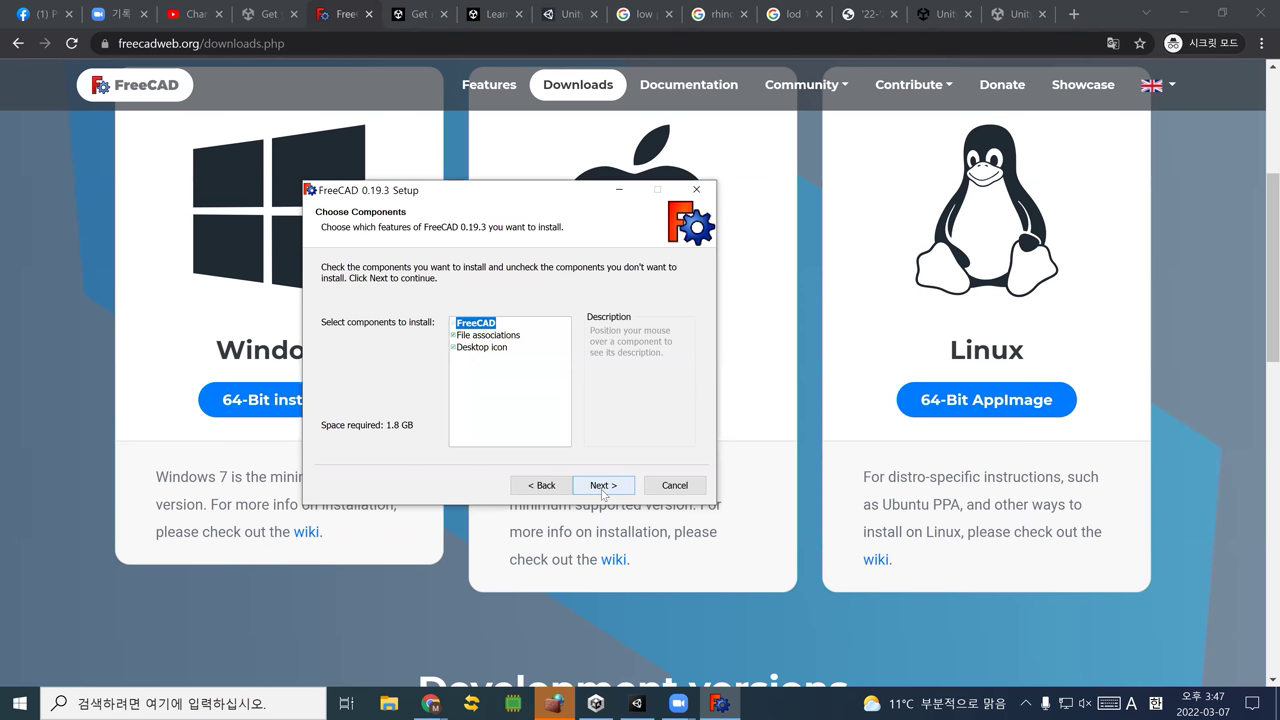
click(603, 486)
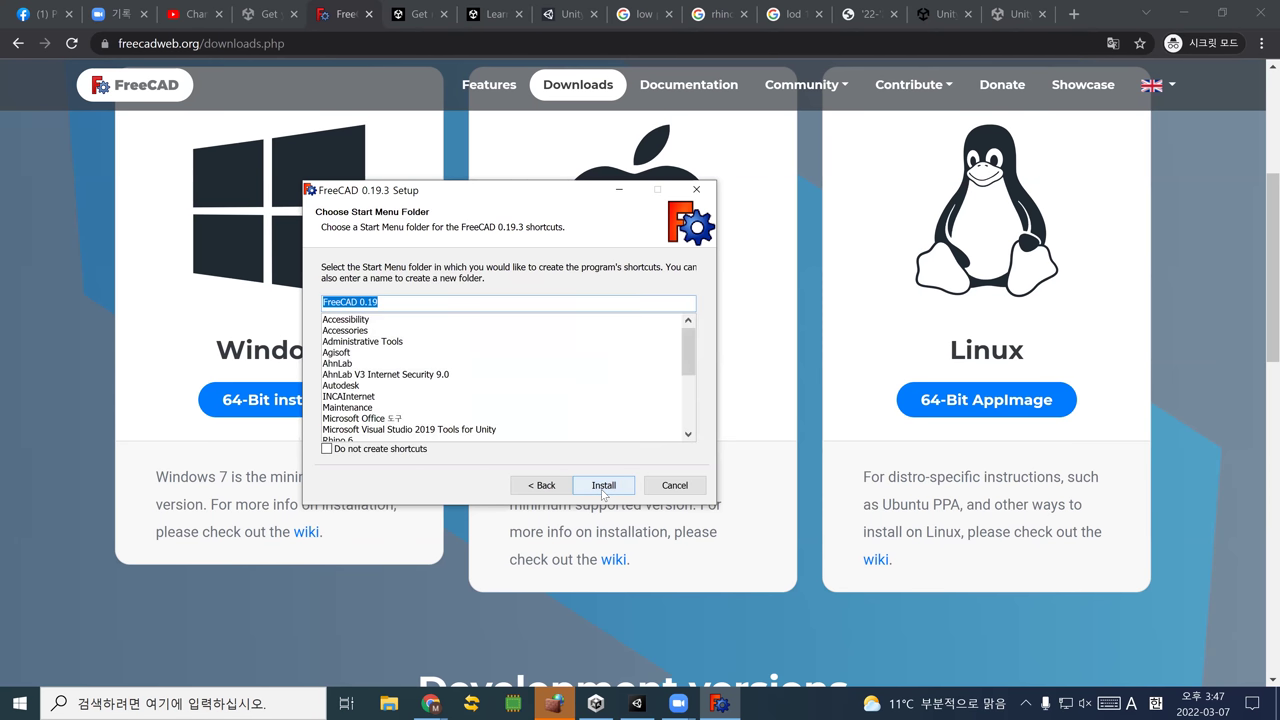
click(603, 487)
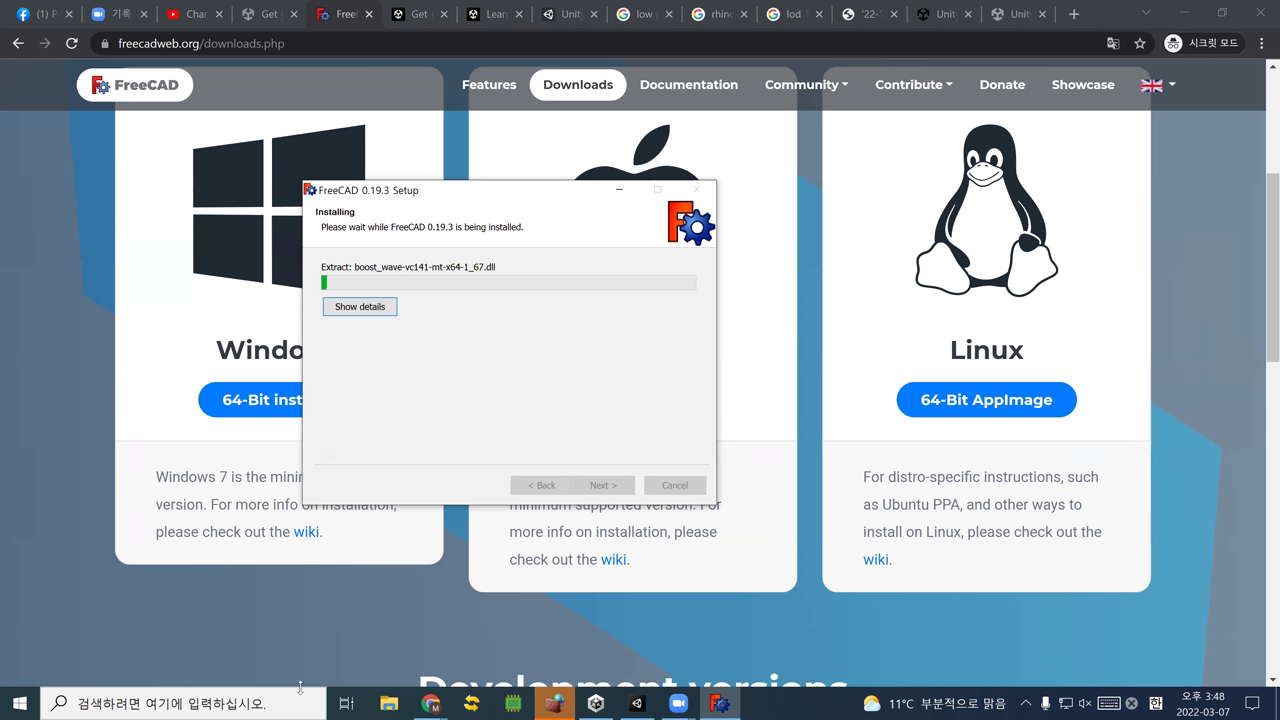
Search Windows for rhino and launch Rhino 6
click(246, 706)
text(rhino)
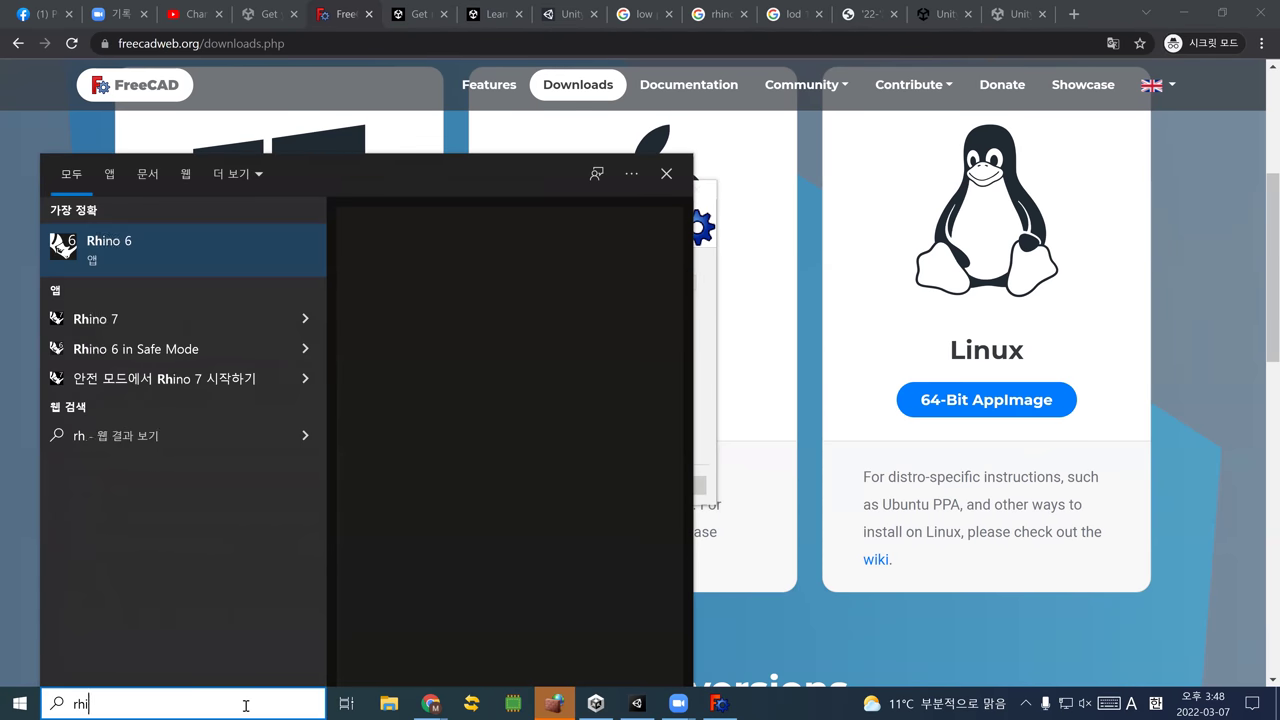
key(Escape)
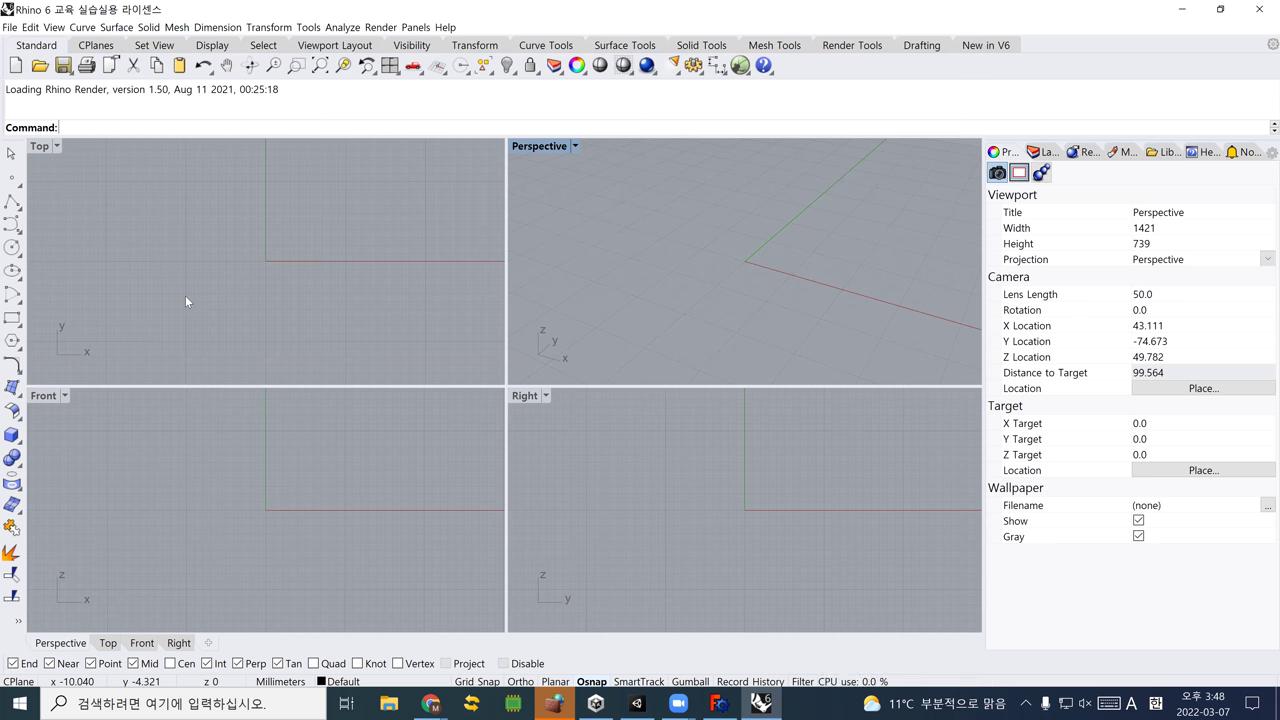
Change the document's model units to Meters in the Rhino options
click(308, 27)
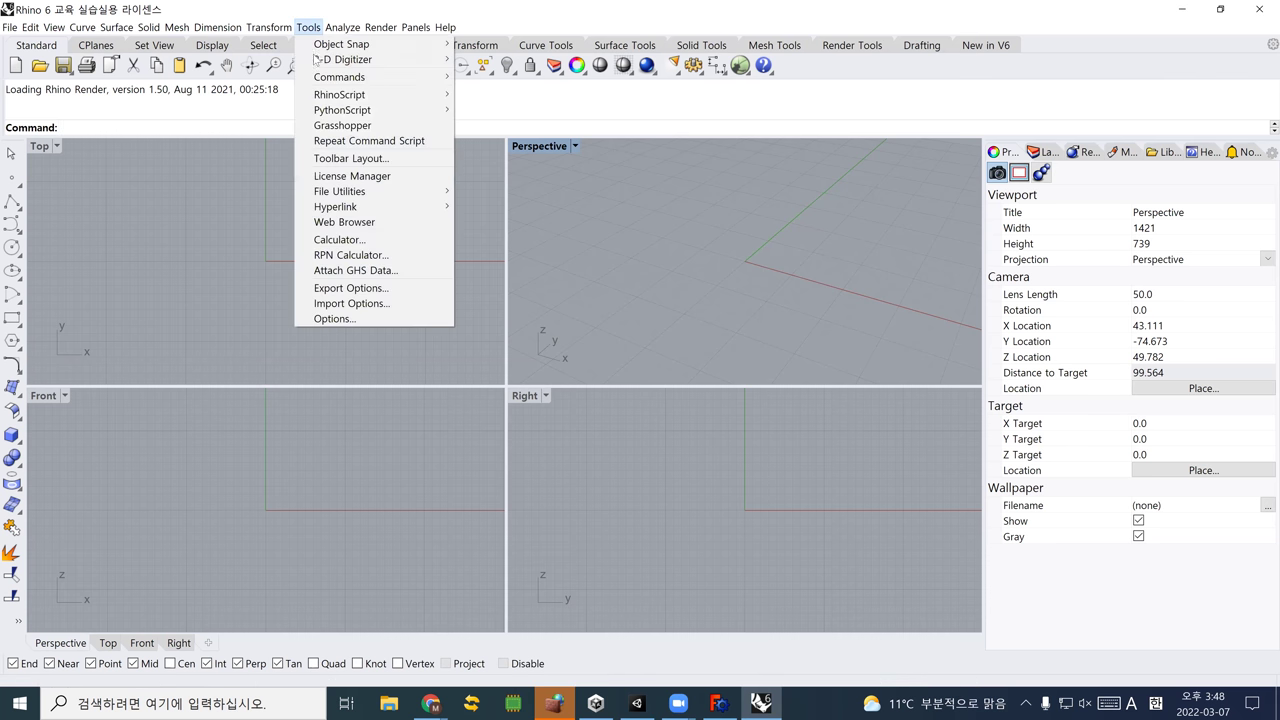
click(341, 323)
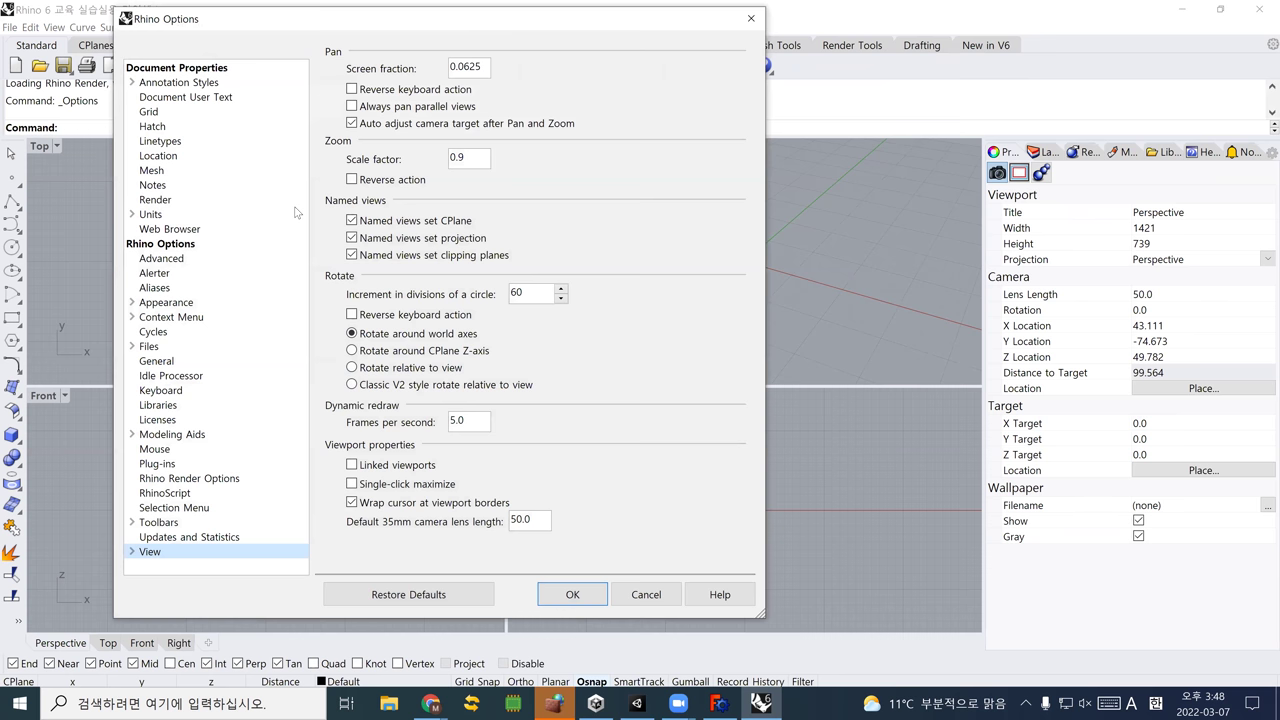
click(165, 216)
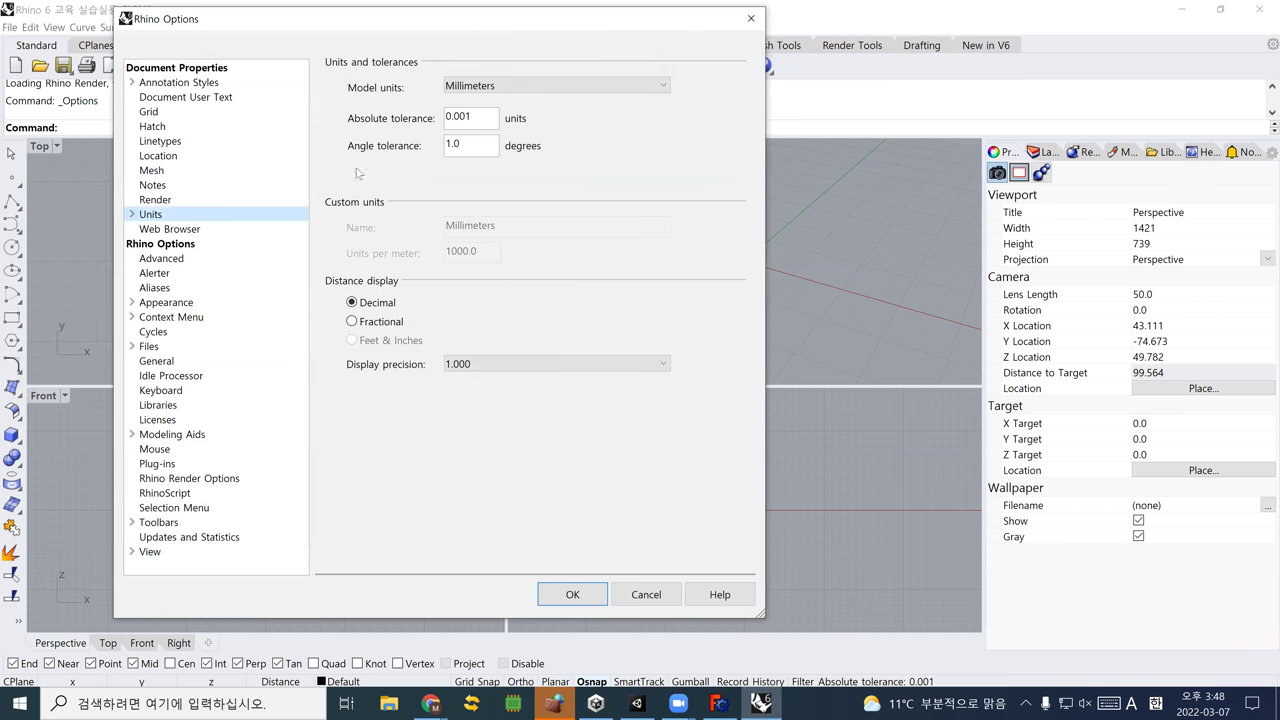
click(468, 88)
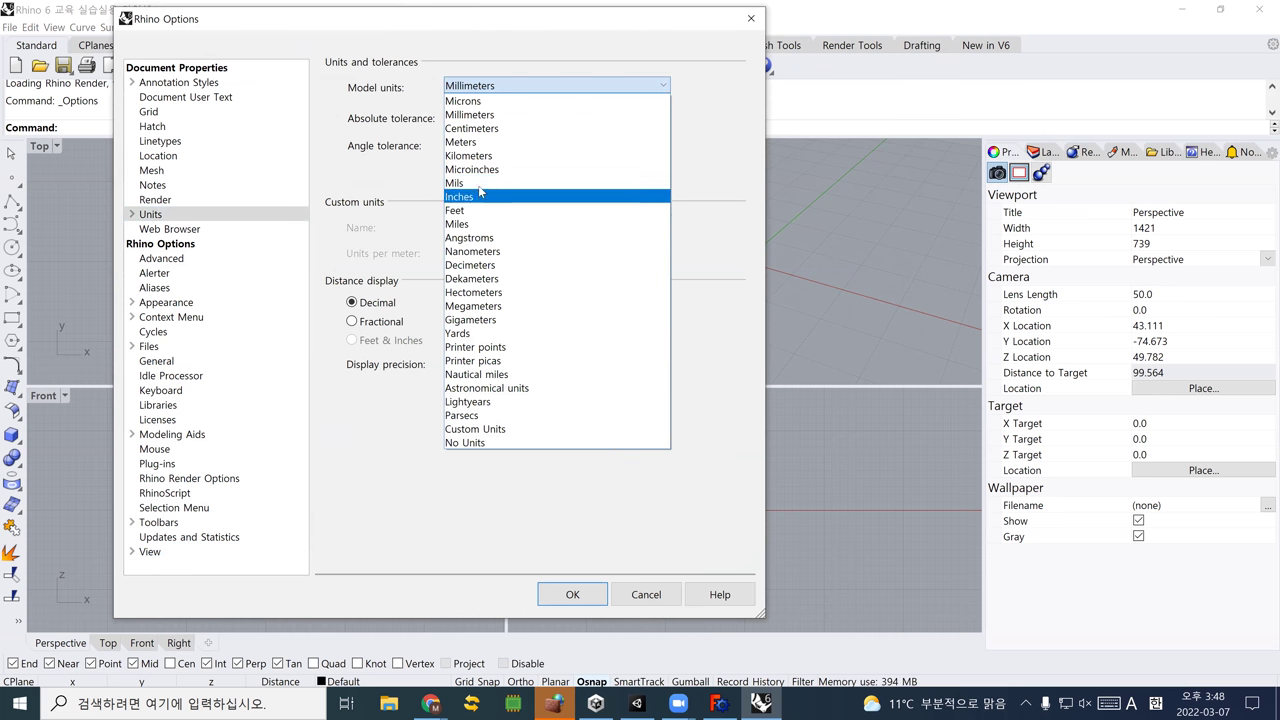
click(500, 142)
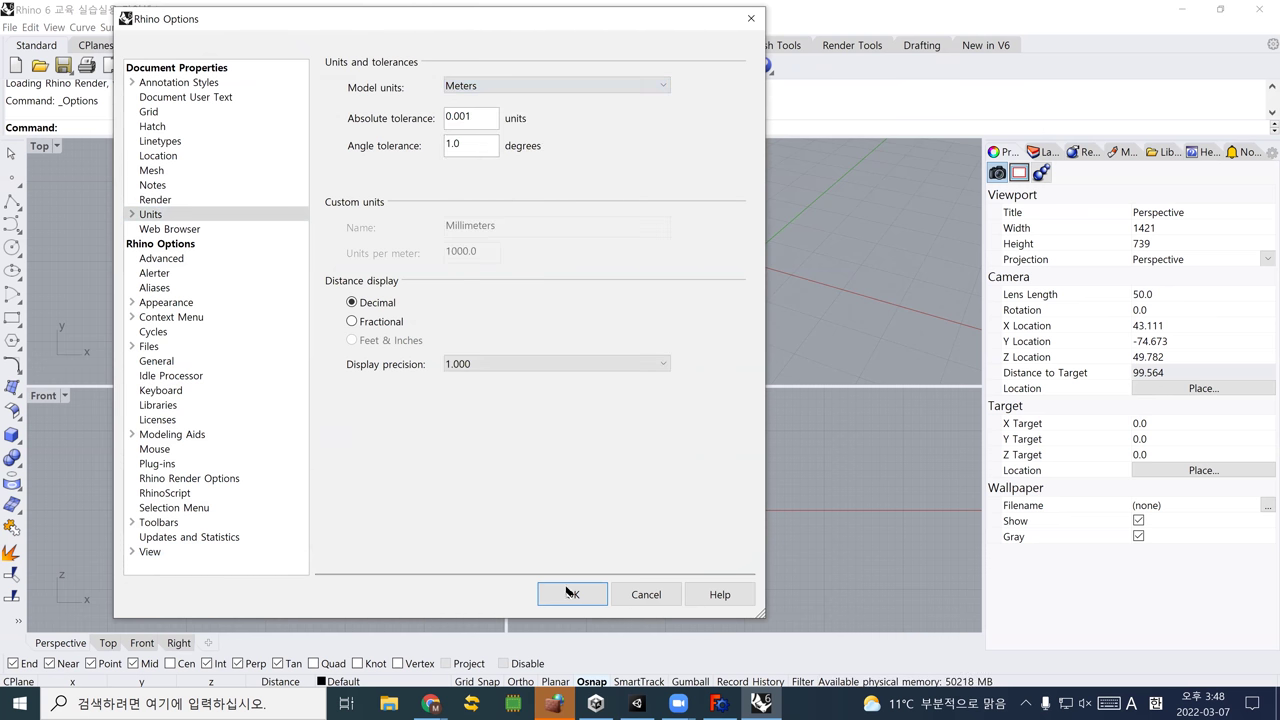
key(Return)
Display the layer list and rename Layer 01 as Room and Layer 02 as Door
click(309, 330)
scroll(320, 300, down, 2)
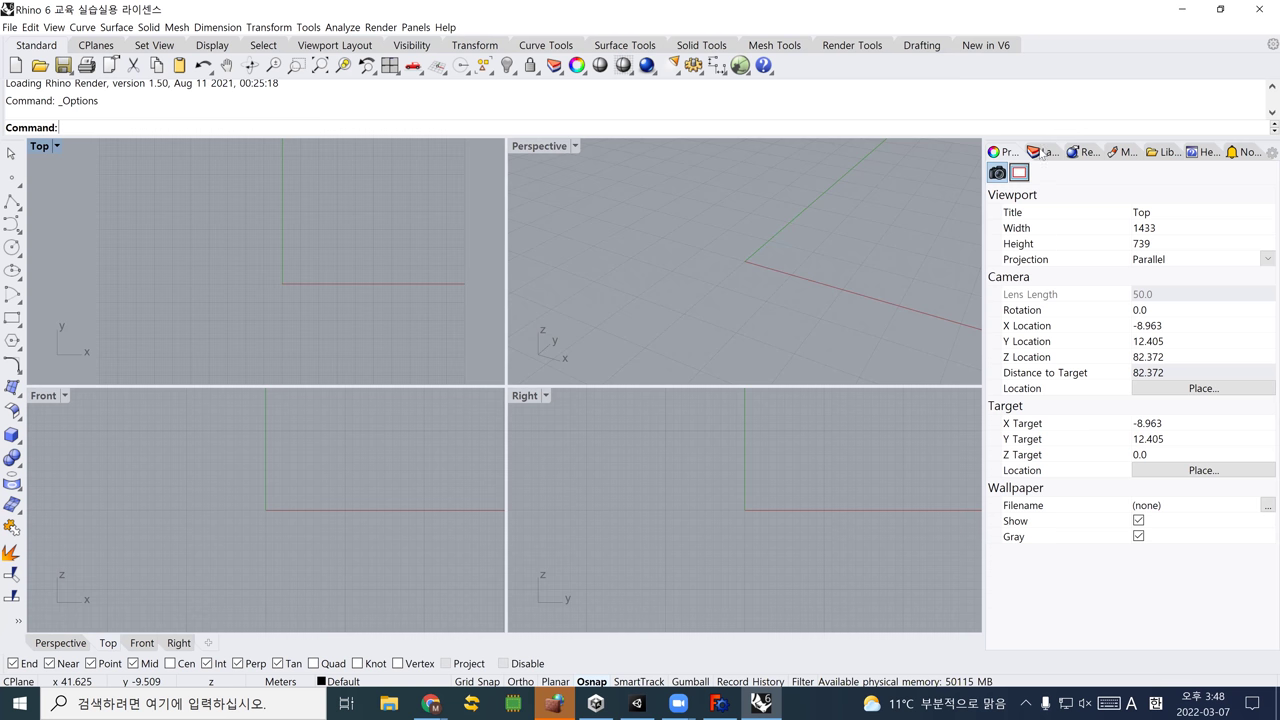
click(1043, 153)
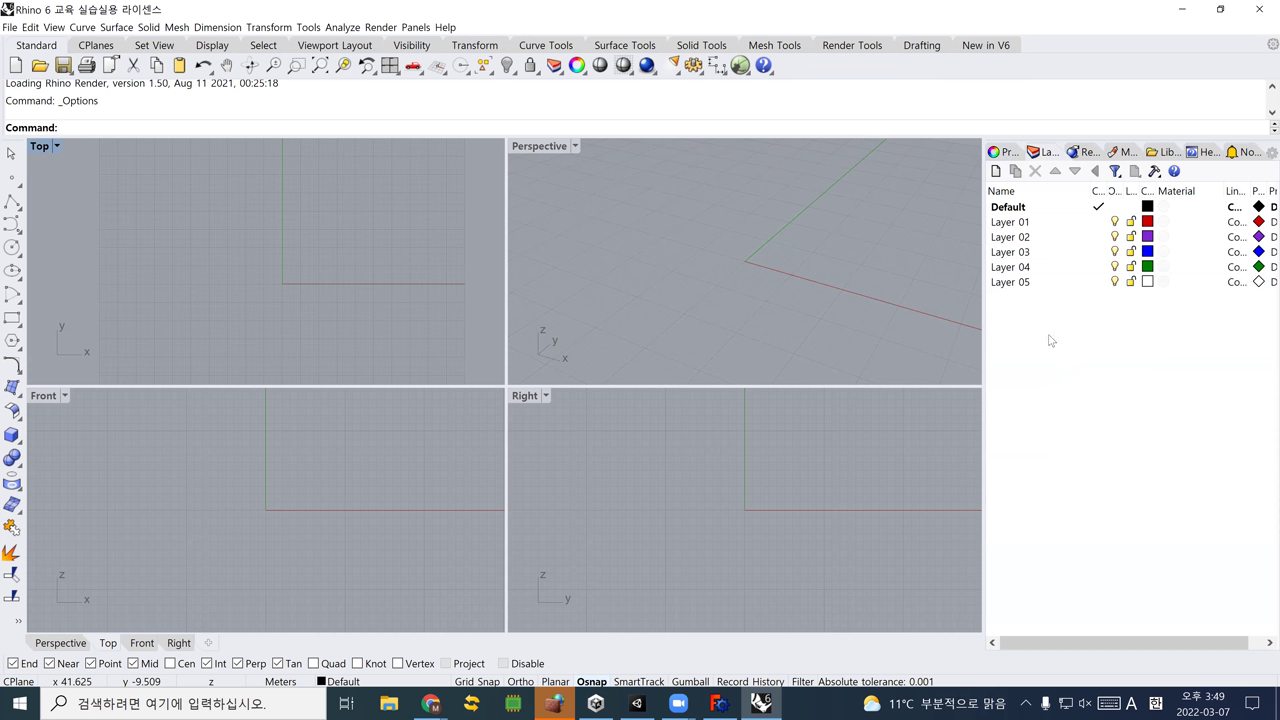
double_click(1020, 222)
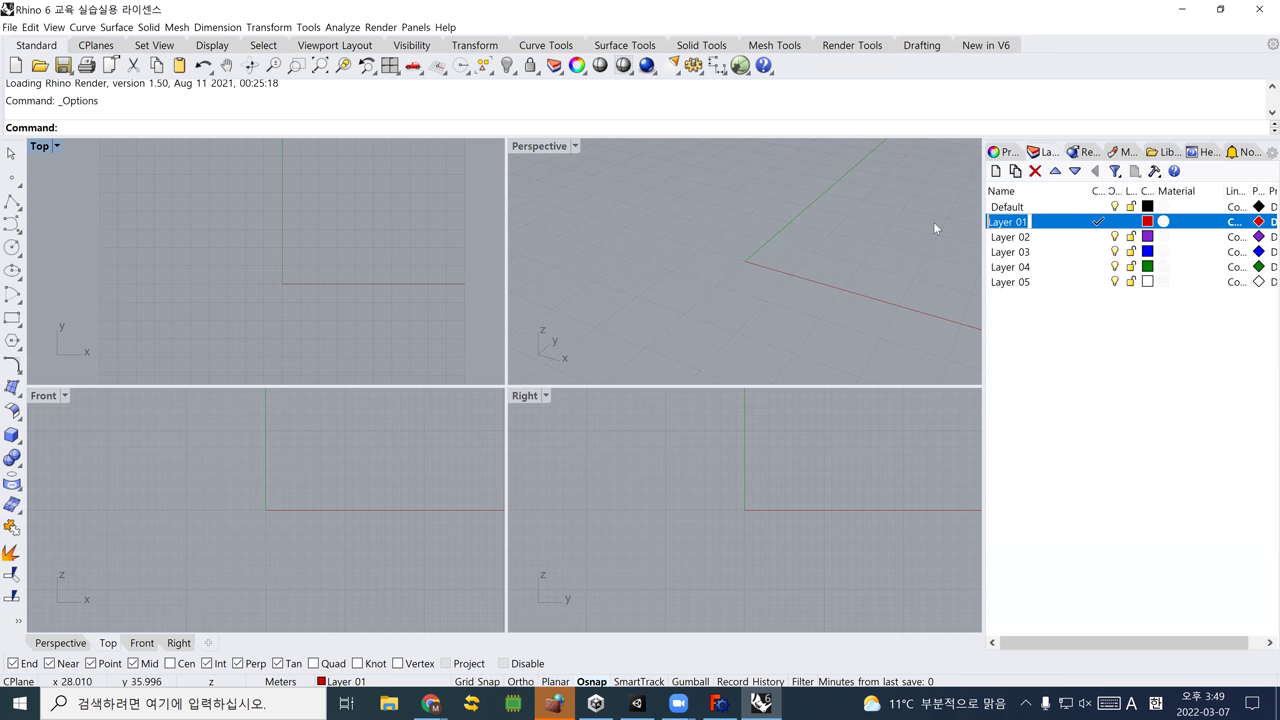
text(Room)
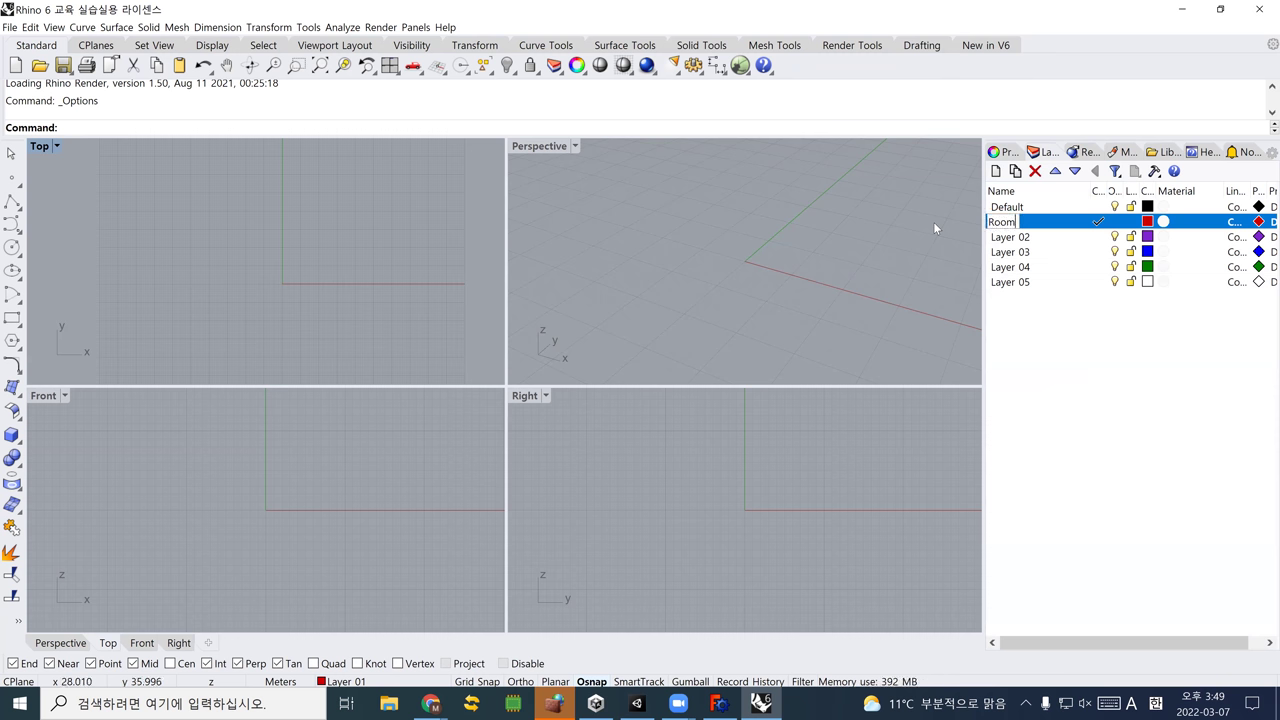
click(994, 238)
click(1004, 238)
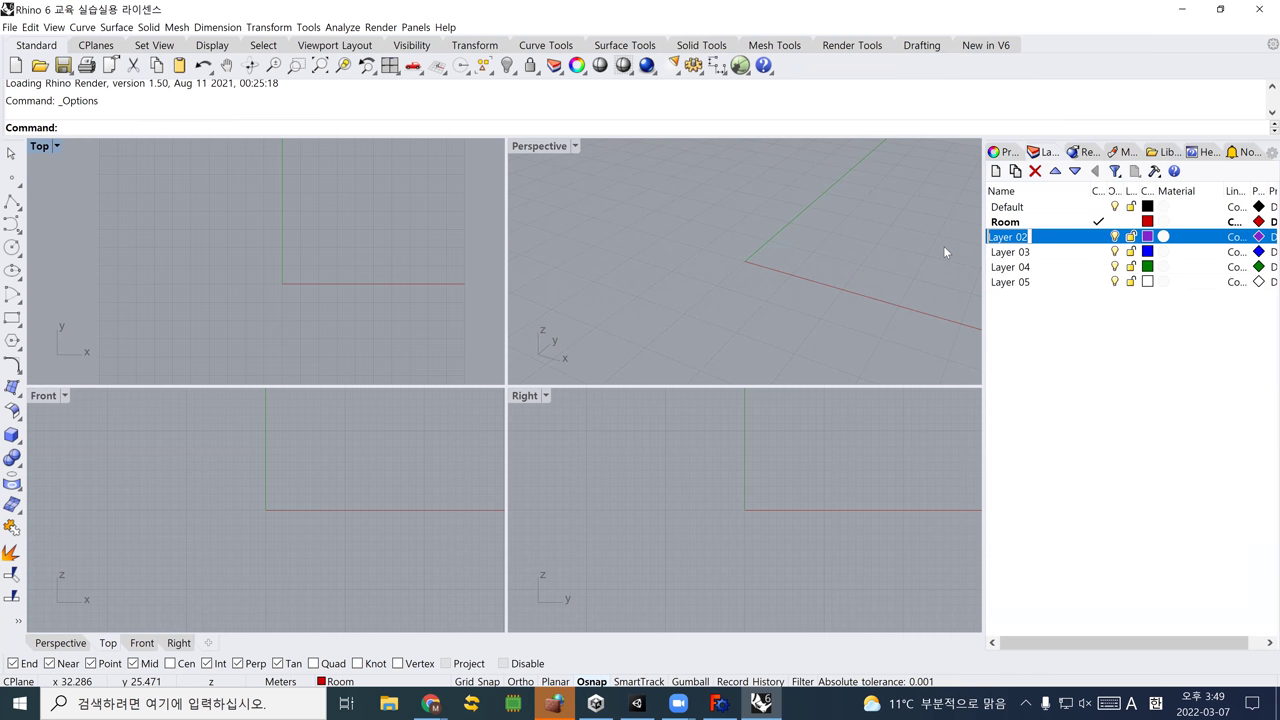
text(Door)
key(Return)
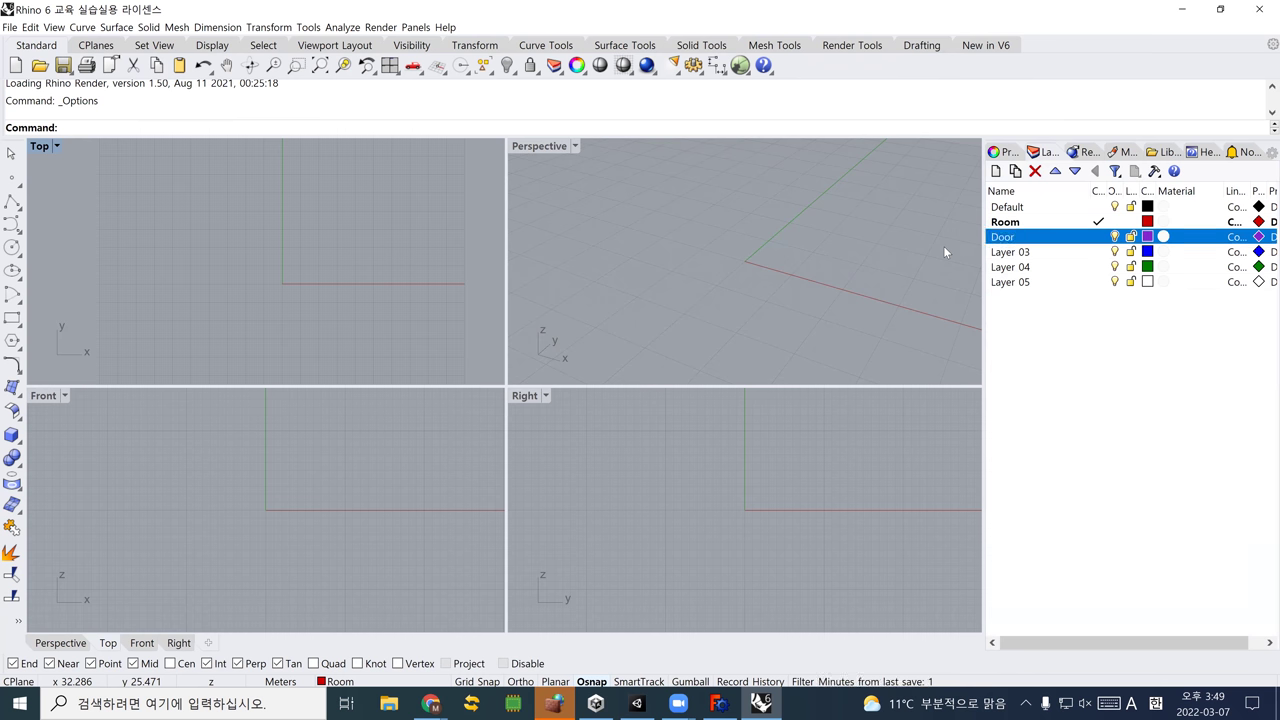
Rename Layer 03 as Window and Layer 04 as Bed
double_click(995, 252)
click(1012, 254)
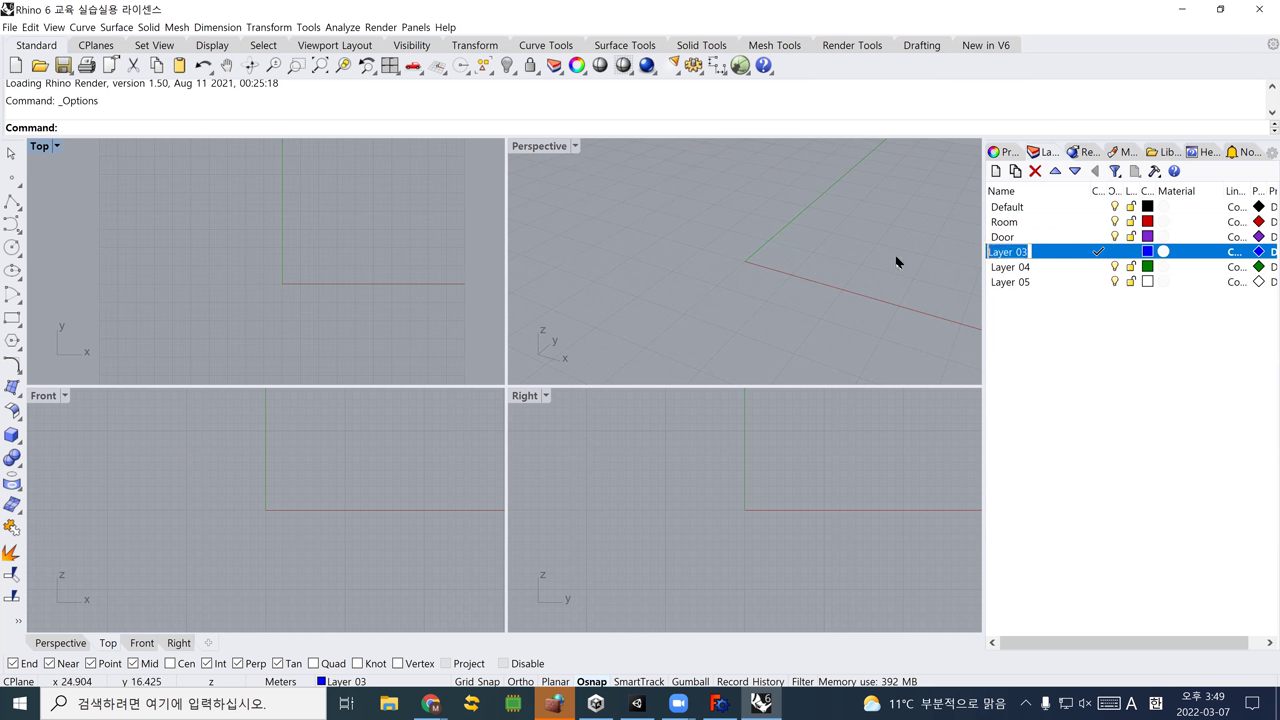
text(Window)
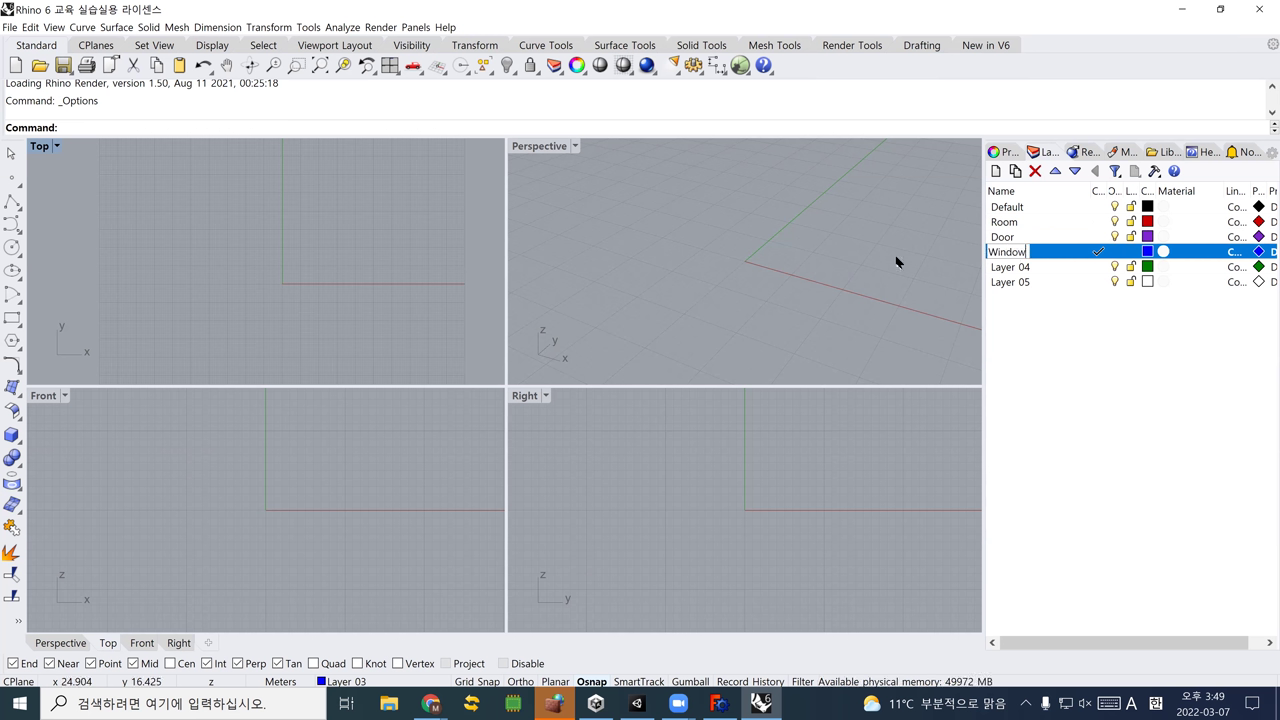
key(Return)
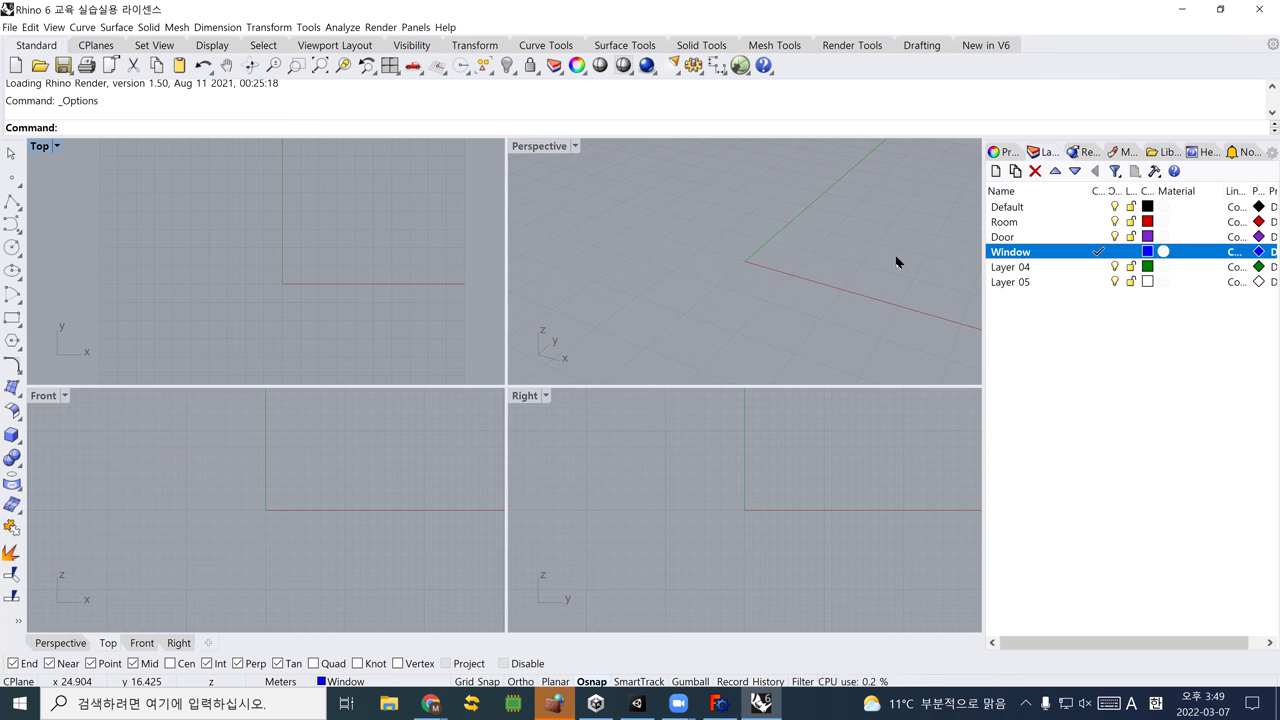
double_click(1030, 268)
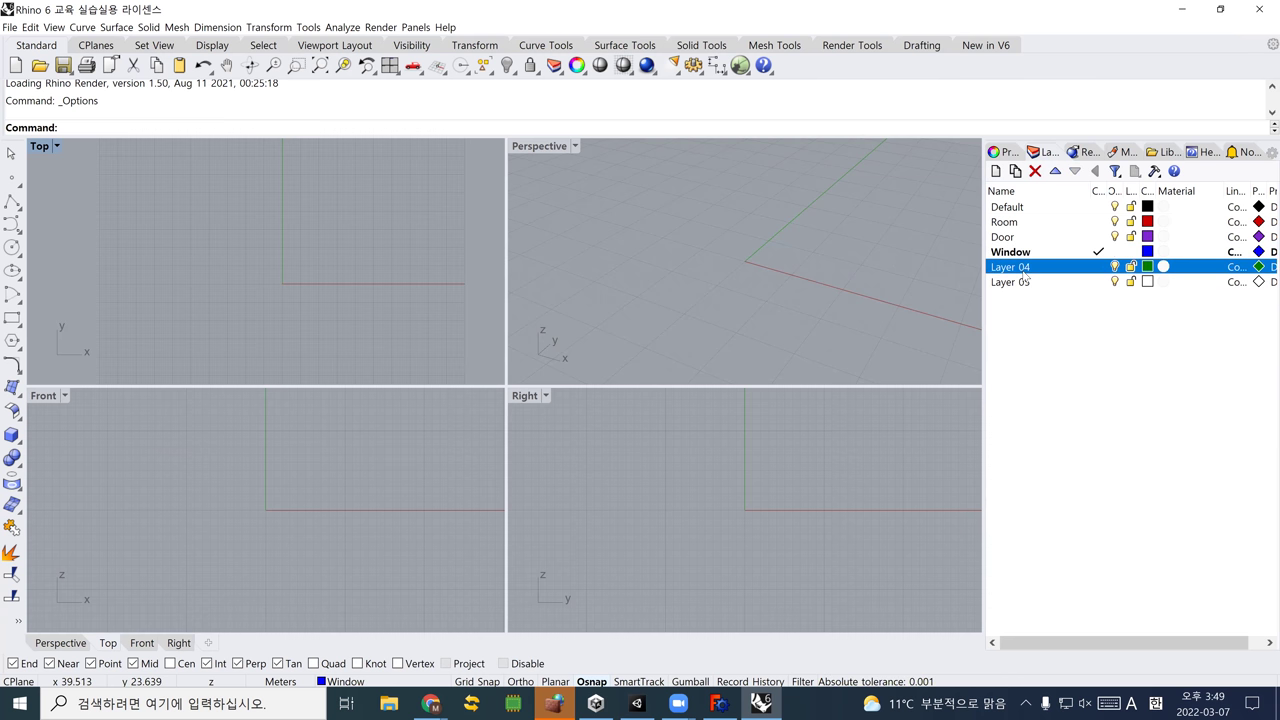
click(1030, 268)
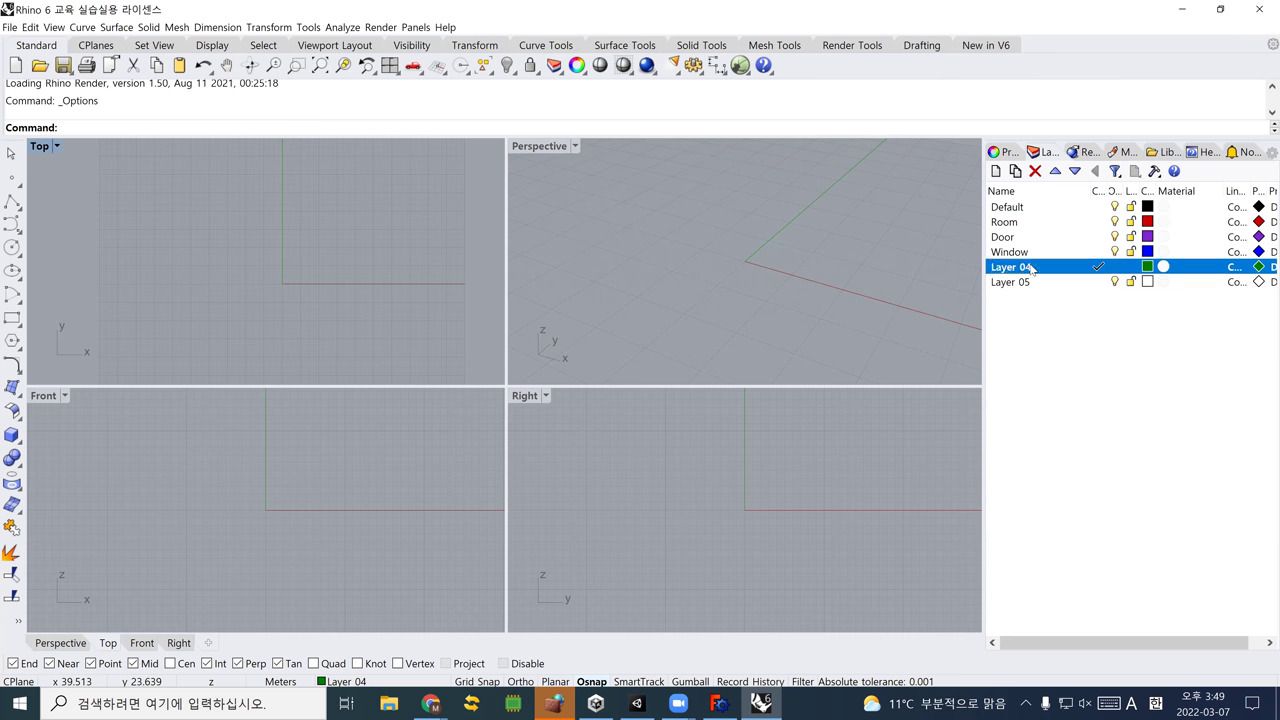
text(Bed)
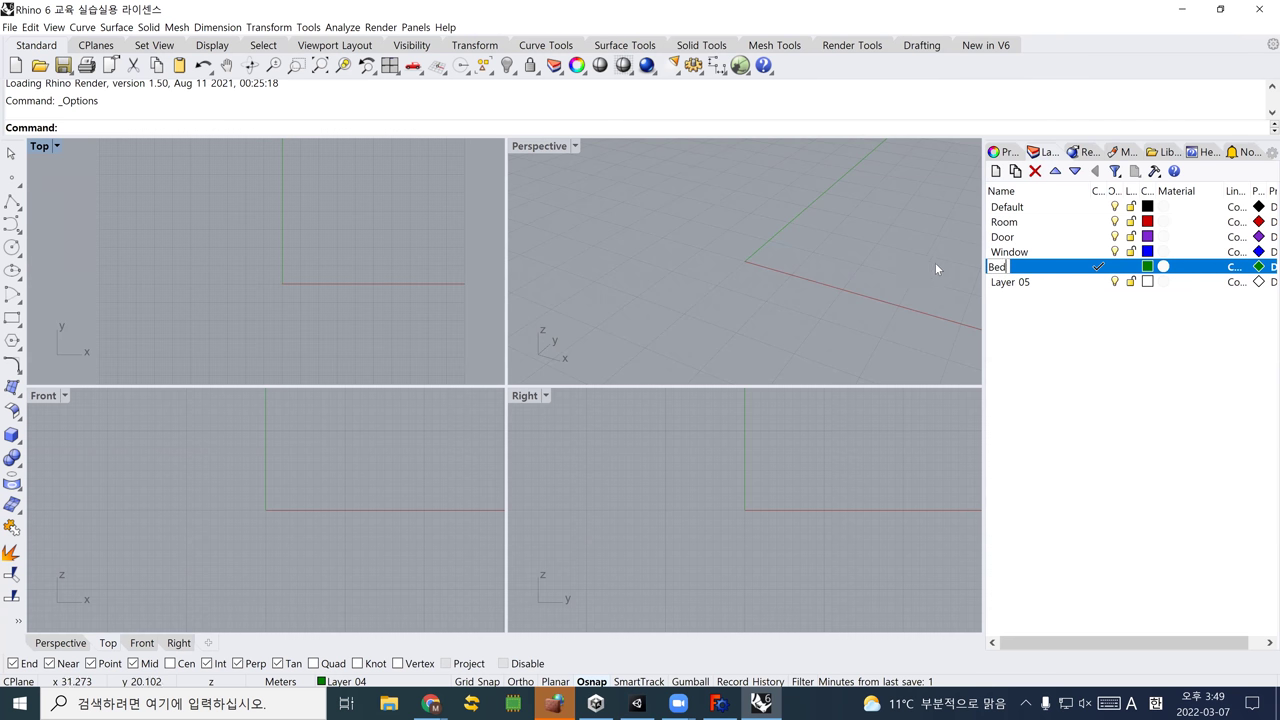
Rename Layer 05 as Human
click(1003, 284)
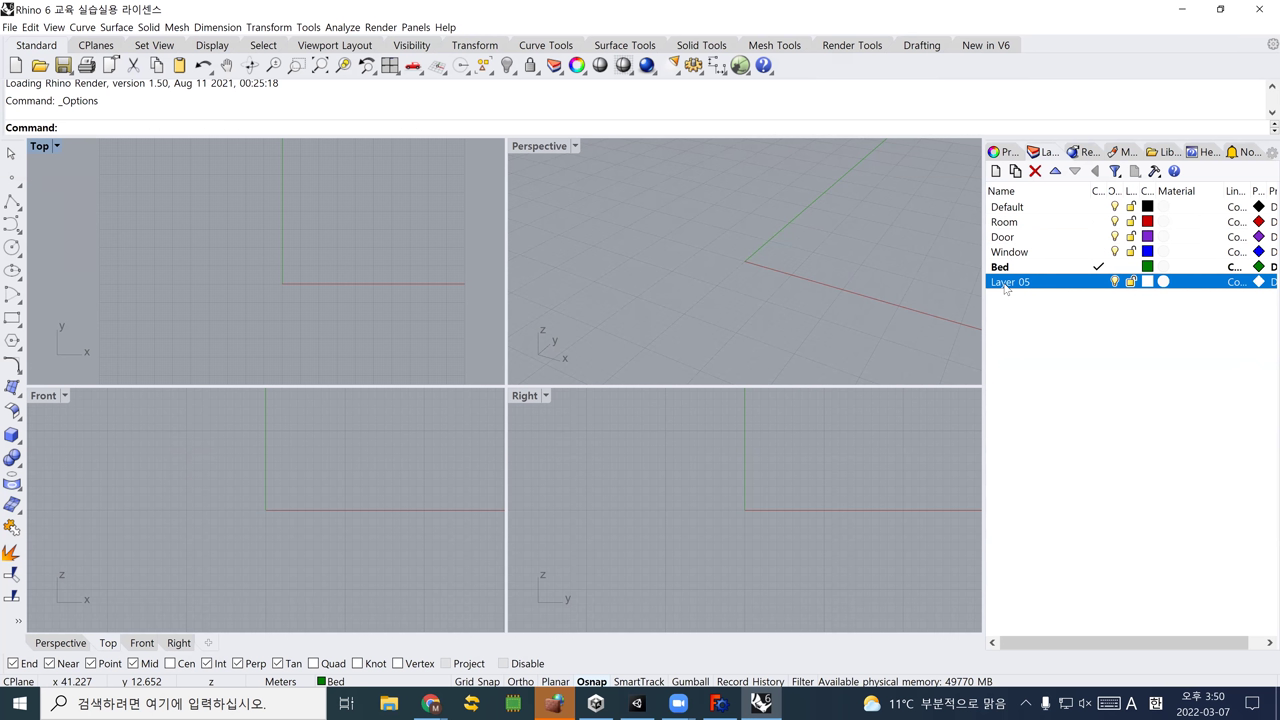
click(1004, 285)
text(Human)
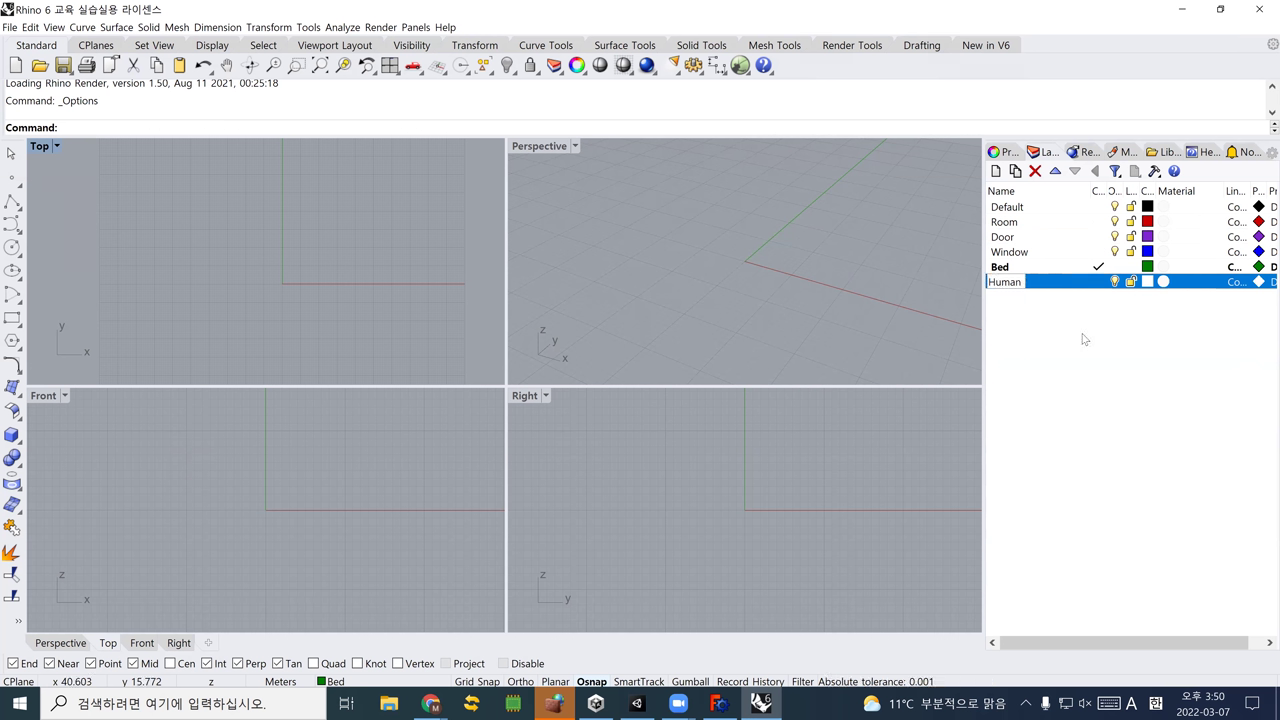
click(1082, 340)
Create a sublayer named Head under the Human layer
right_click(1029, 285)
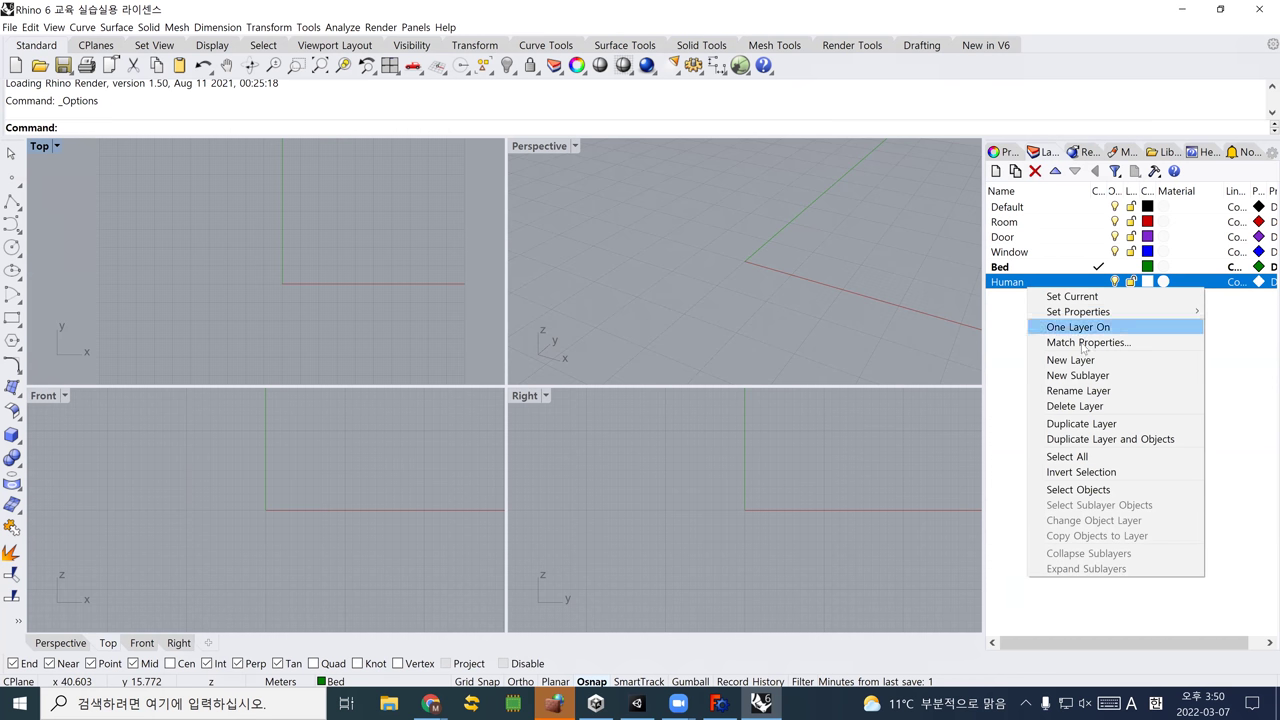
click(1078, 375)
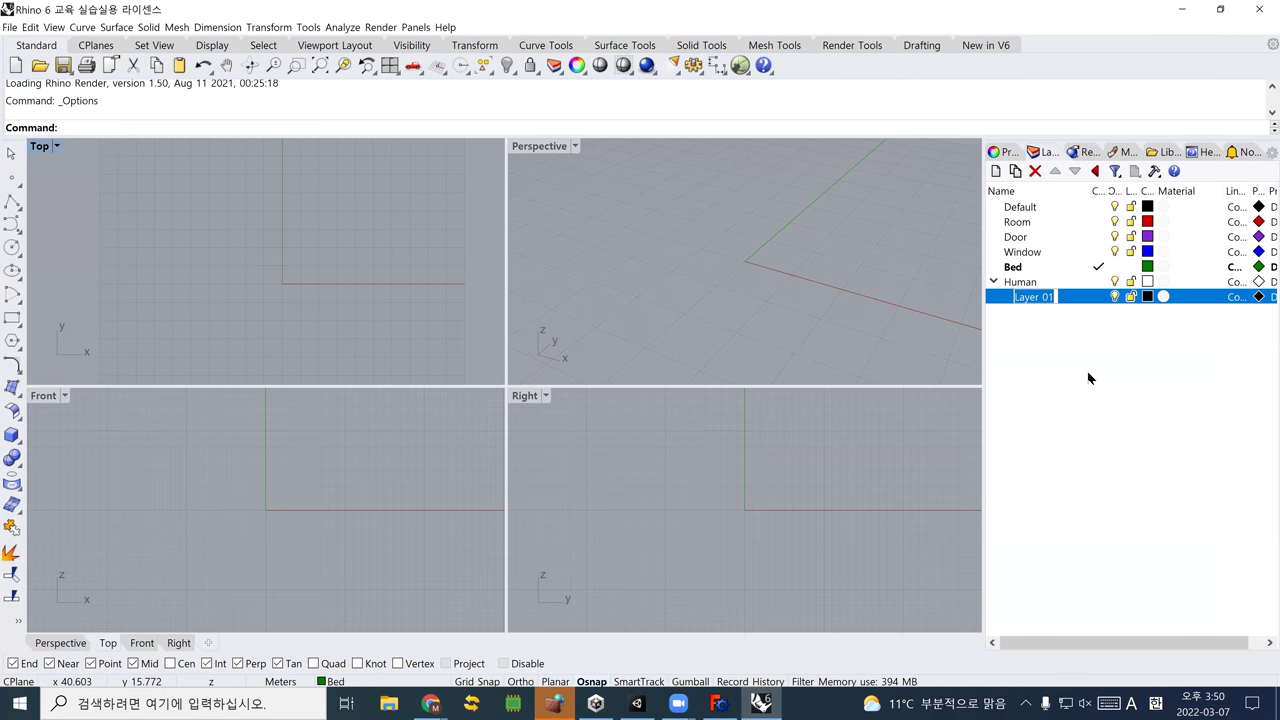
text(Head)
key(Return)
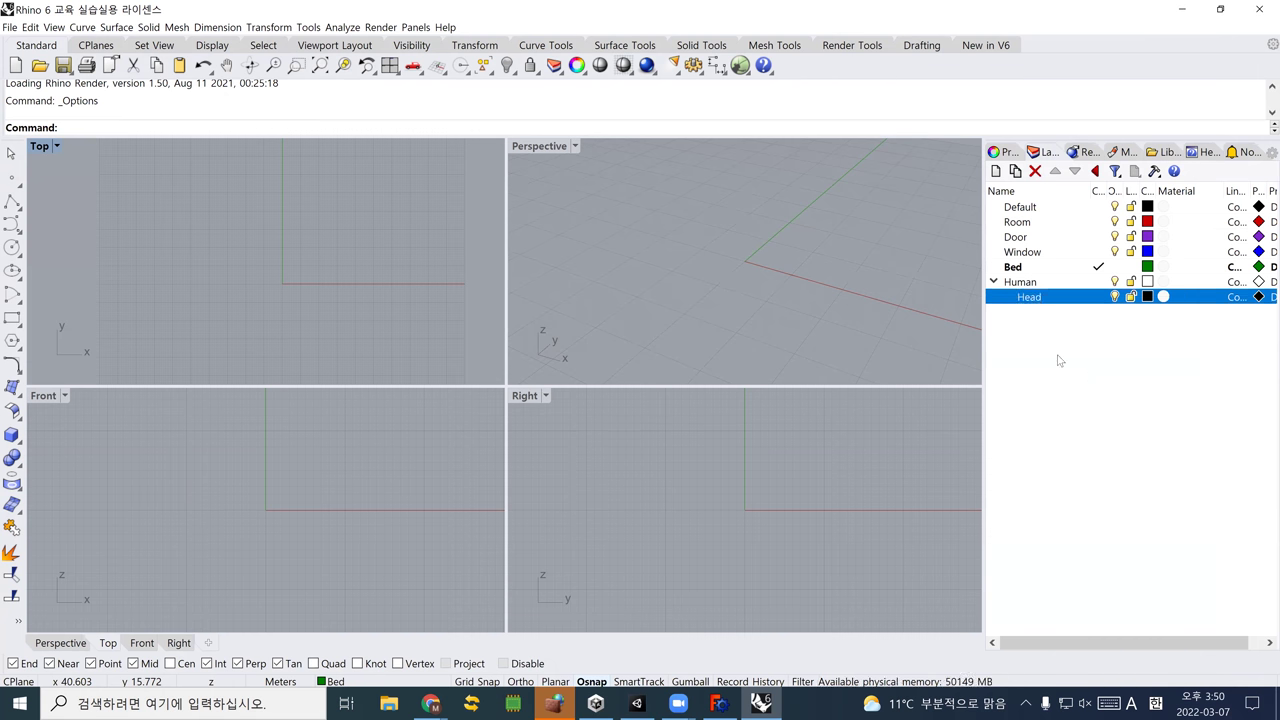
Create a sublayer named Body under the Human layer
click(1020, 282)
right_click(1022, 283)
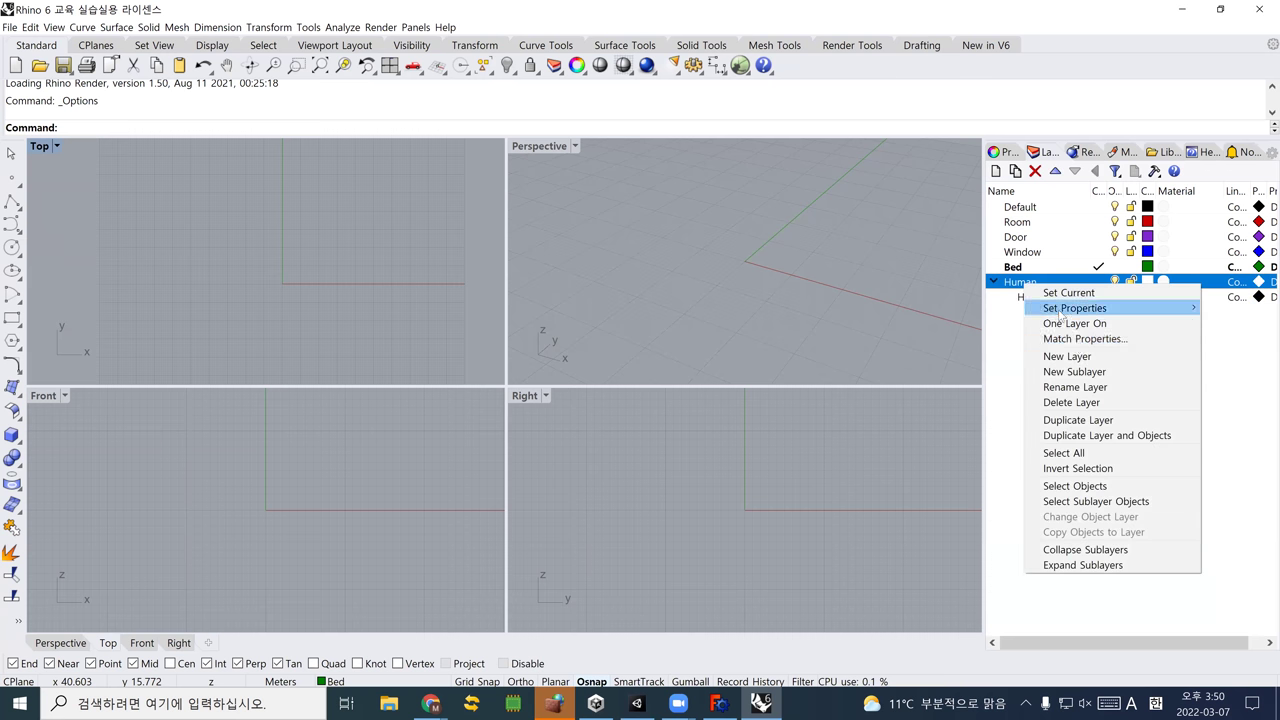
click(1074, 371)
text(N)
key(BackSpace)
text(Body)
key(Return)
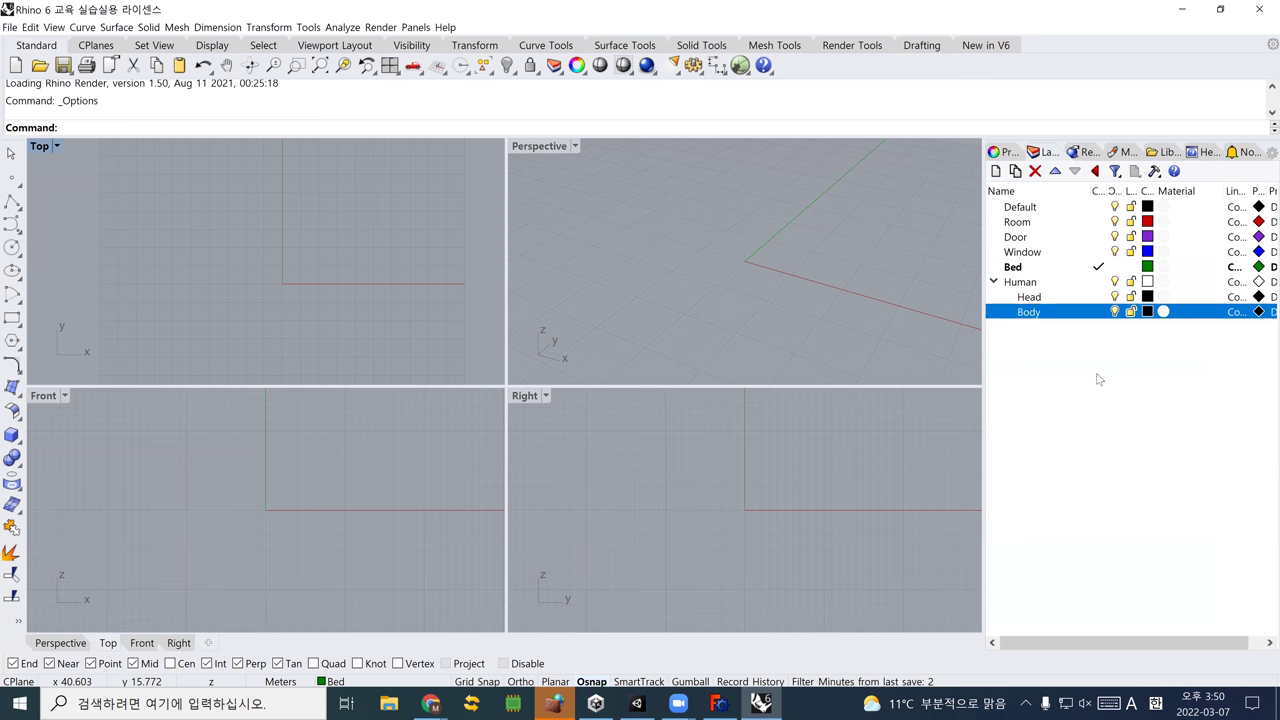
Create a sublayer named Arms under the Human layer
click(1045, 297)
click(1035, 284)
right_click(1035, 284)
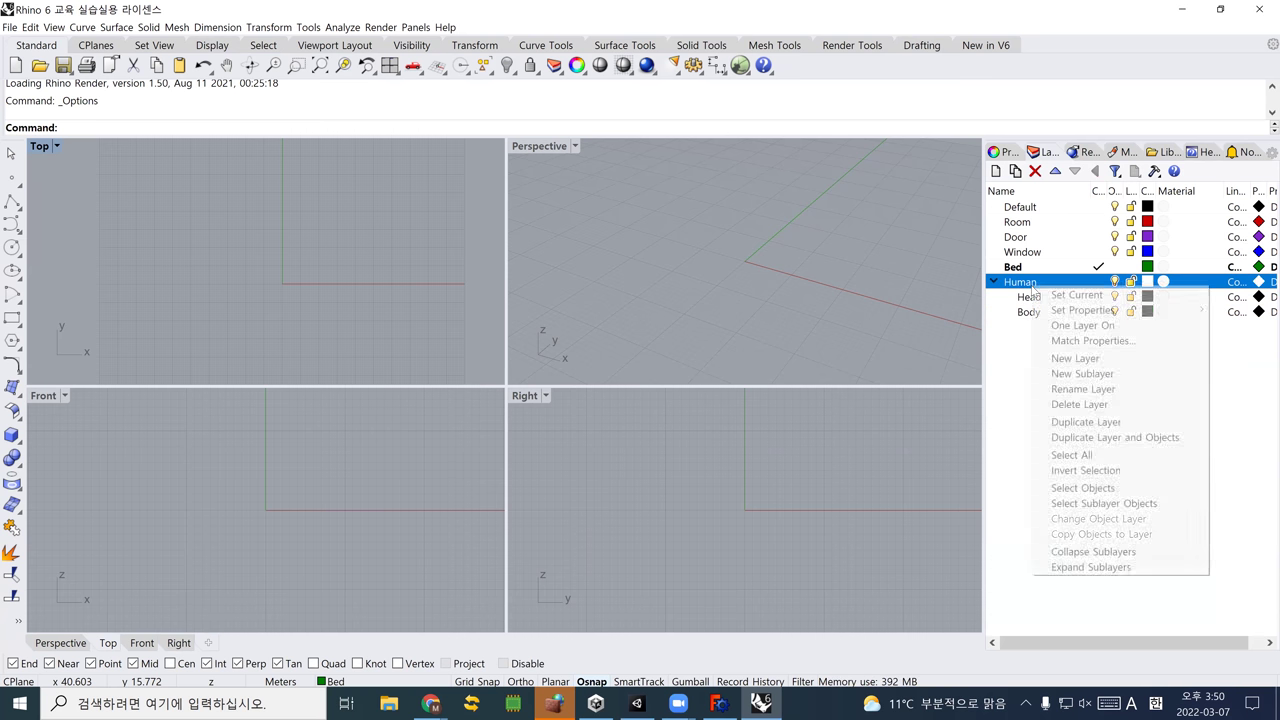
click(1097, 373)
text(Arms)
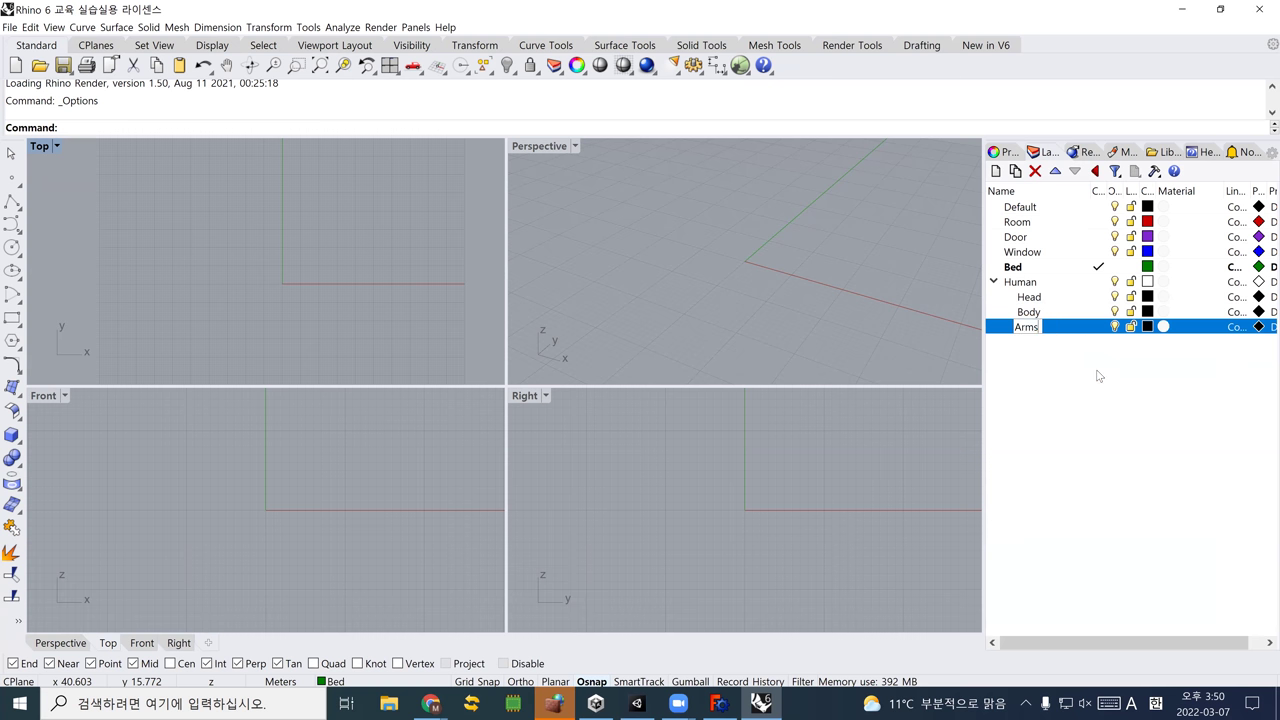
key(Return)
Create a sublayer named Legs under the Human layer
click(1010, 287)
right_click(1010, 287)
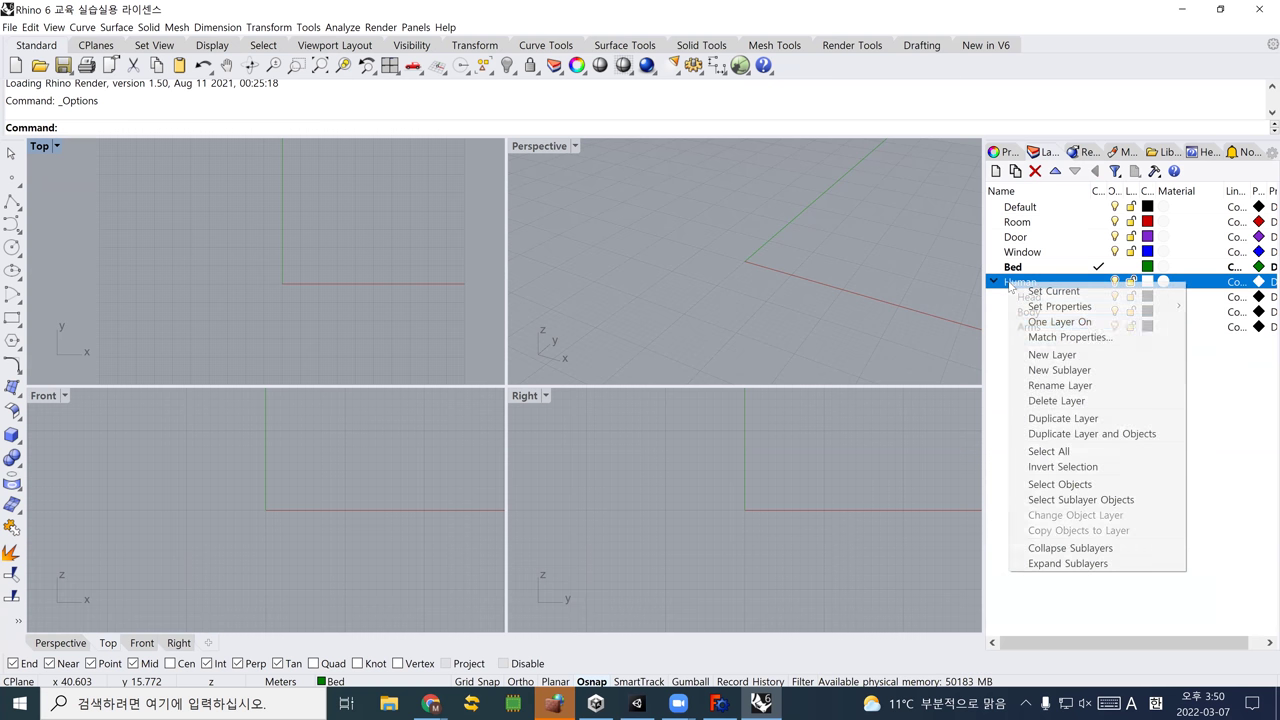
click(1090, 370)
text(Legs)
key(Return)
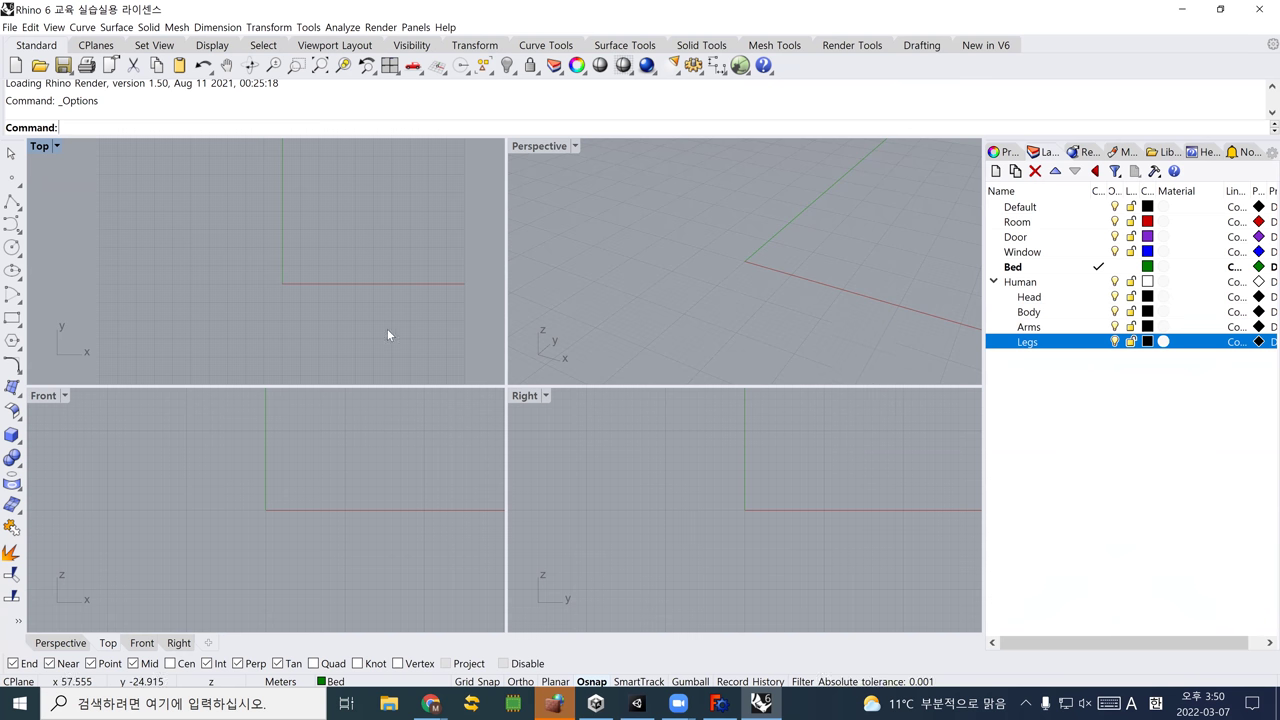
Create the room as a box from the origin, 3 m long, 4 m wide and 2.4 m high
click(11, 435)
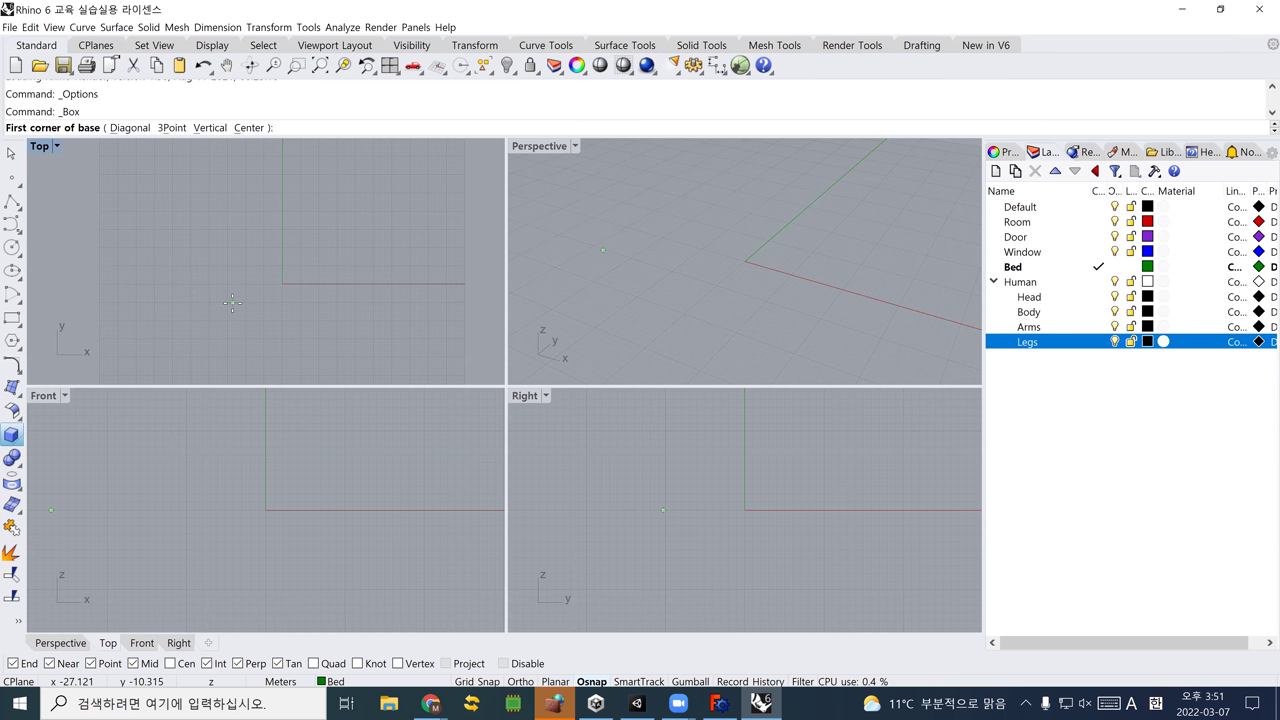
text(0)
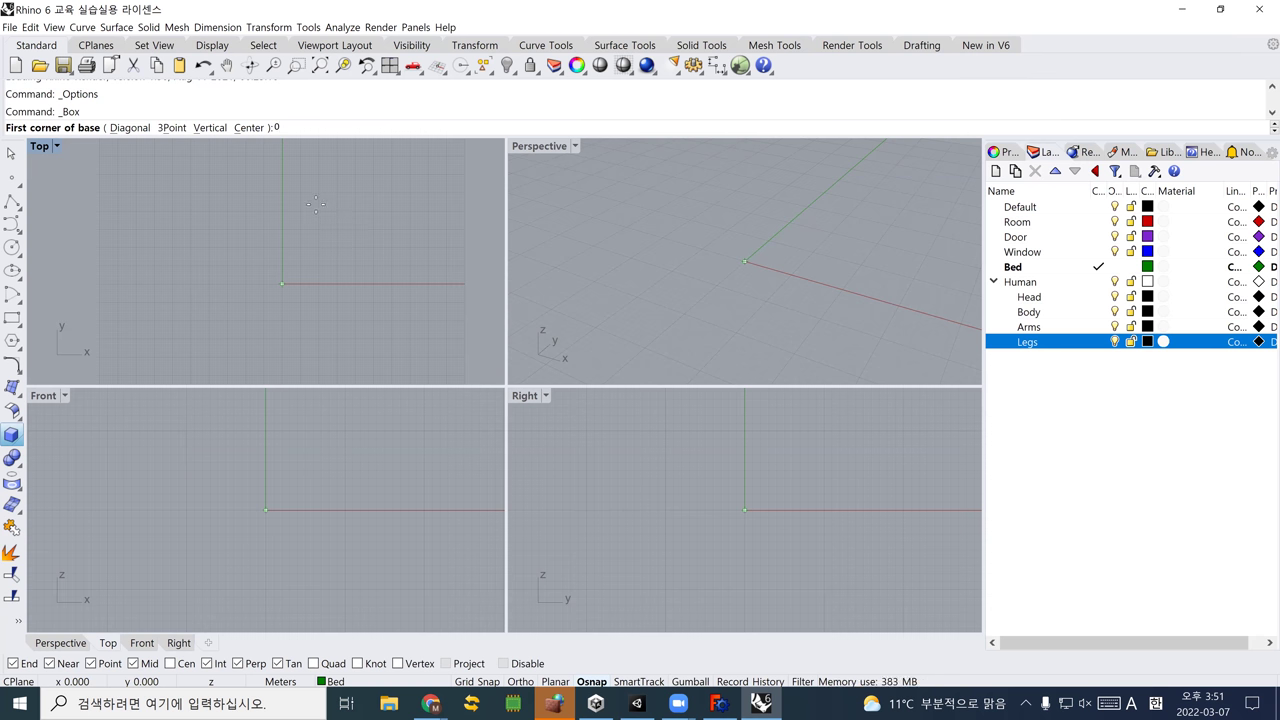
key(Return)
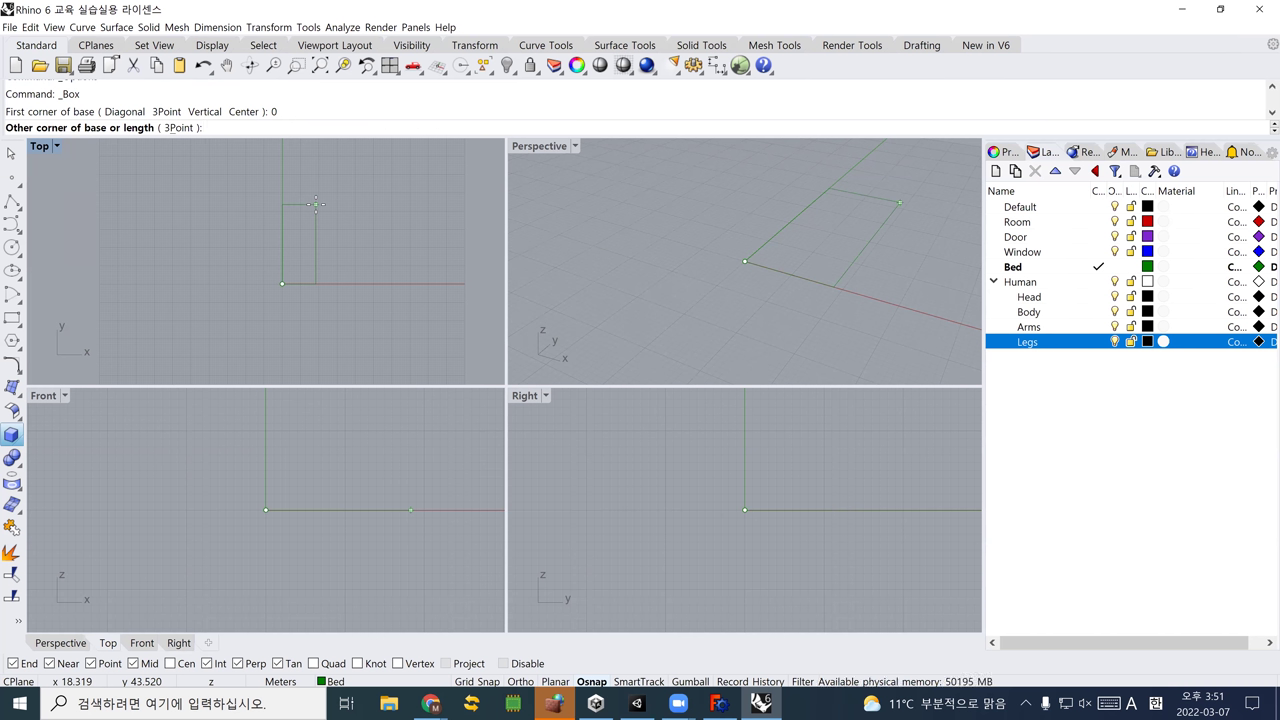
text(3)
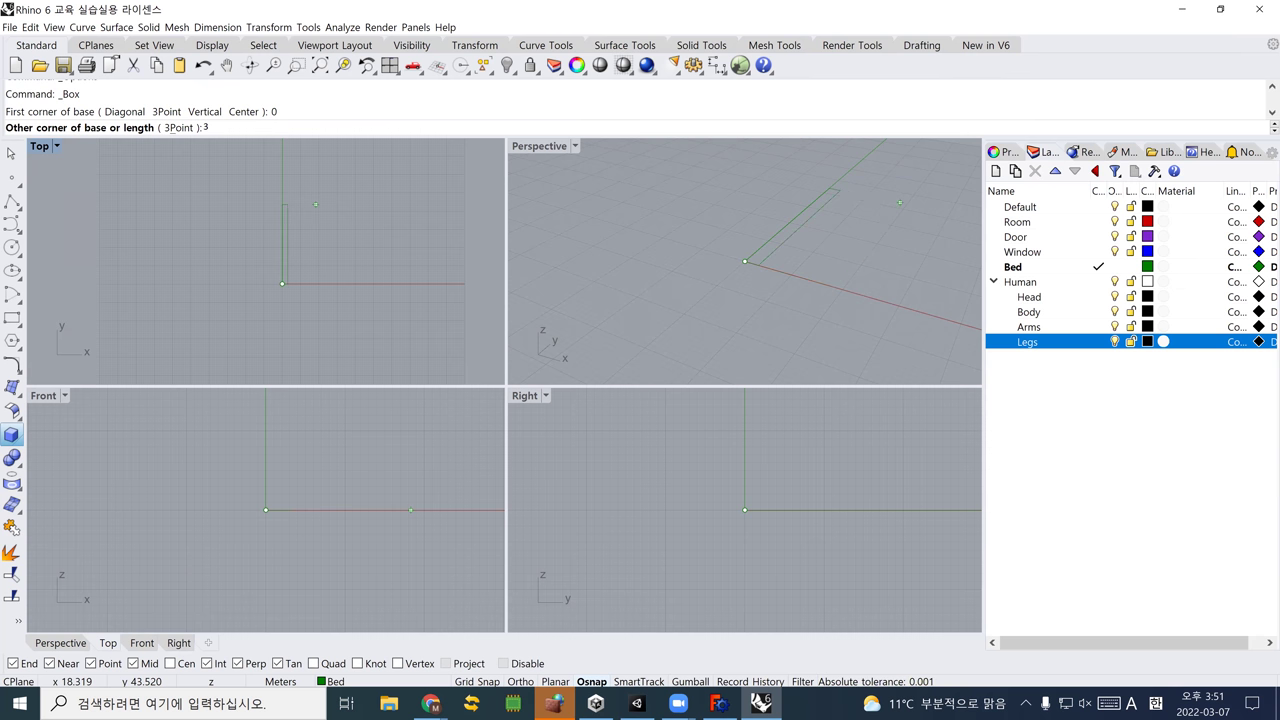
key(Return)
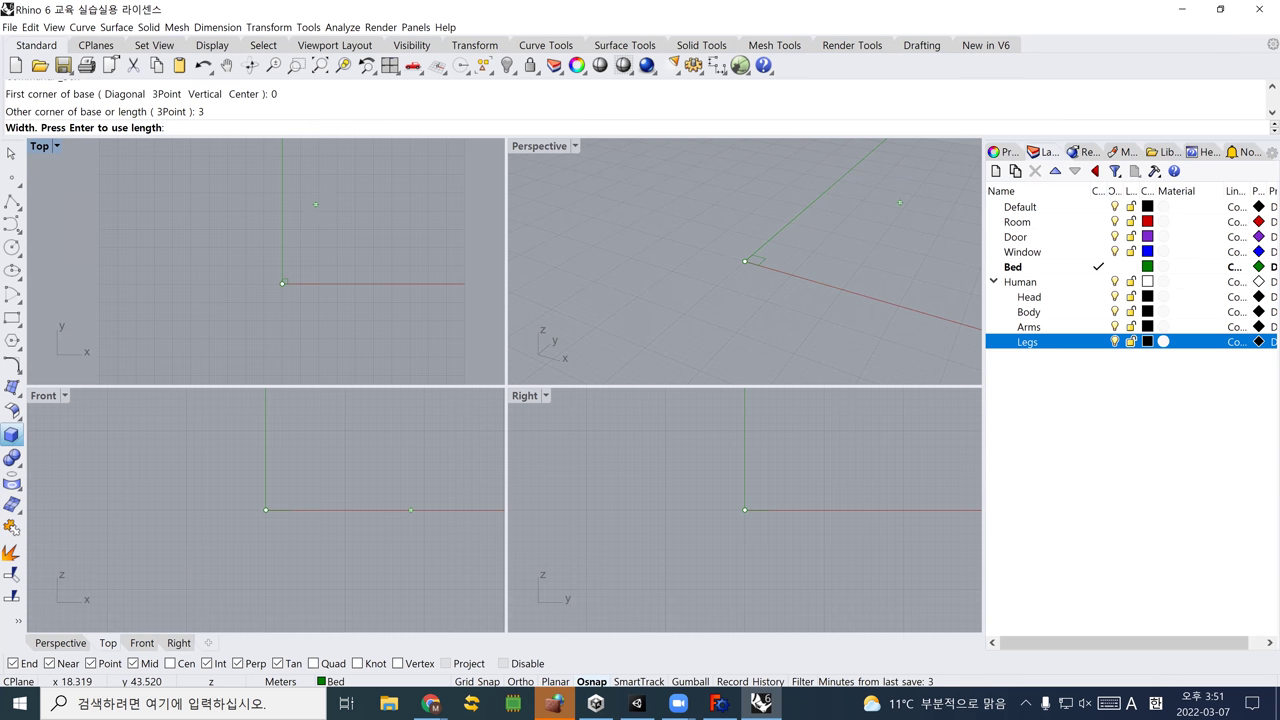
text(4)
key(Return)
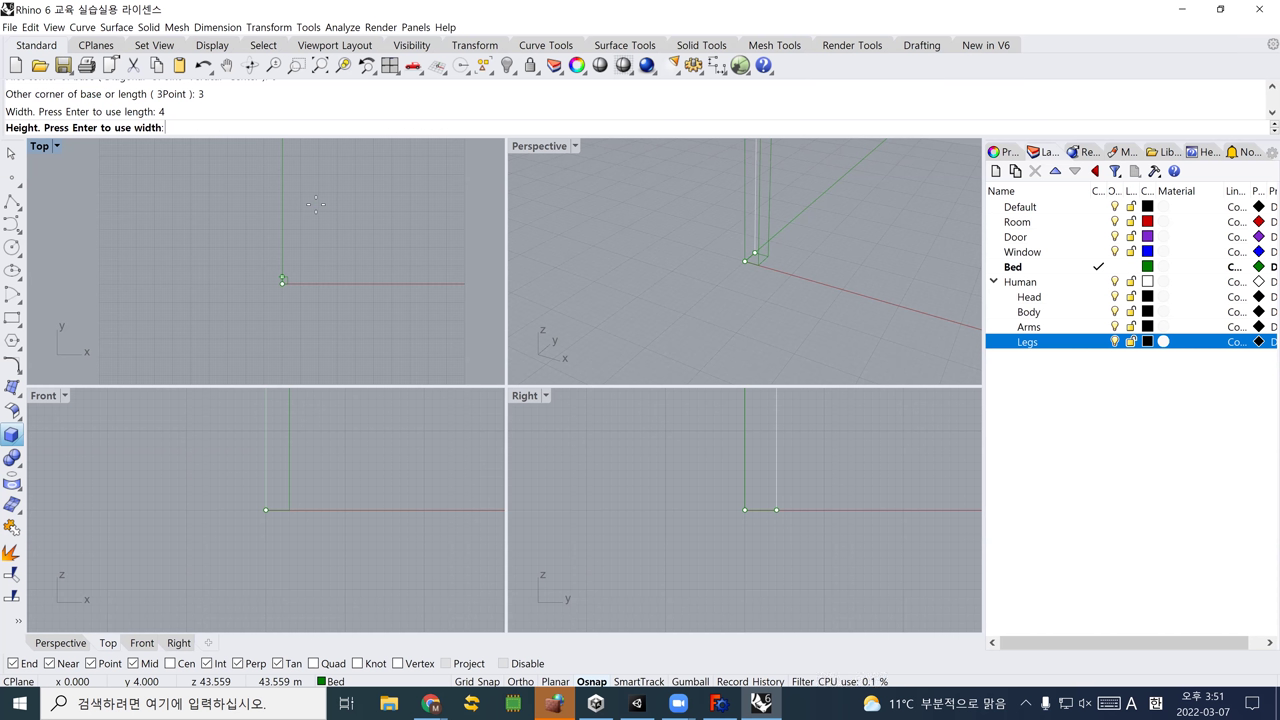
text(2.4)
key(Return)
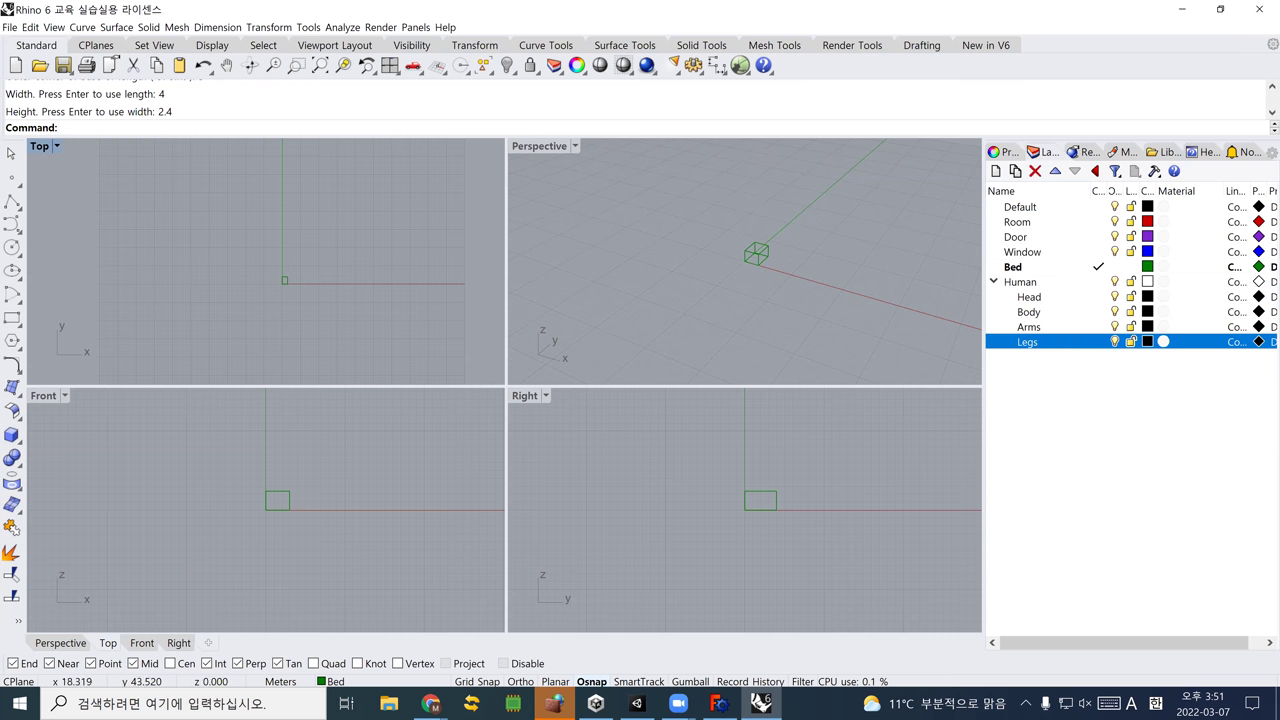
Maximize the Perspective viewport and view the room box head-on from near floor level
scroll(793, 261, up, 3)
scroll(793, 261, up, 5)
middle_click(812, 250)
scroll(750, 260, up, 2)
shift+right_drag(757, 277, 713, 289)
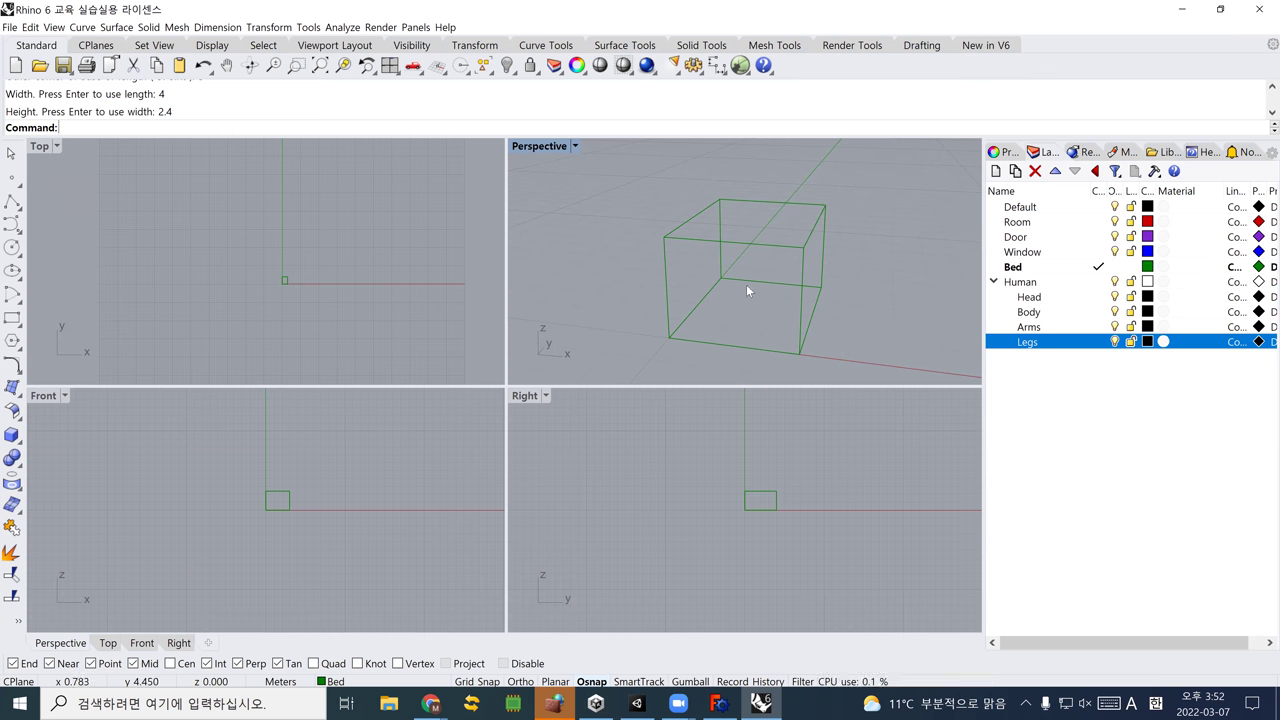
scroll(737, 285, up, 10)
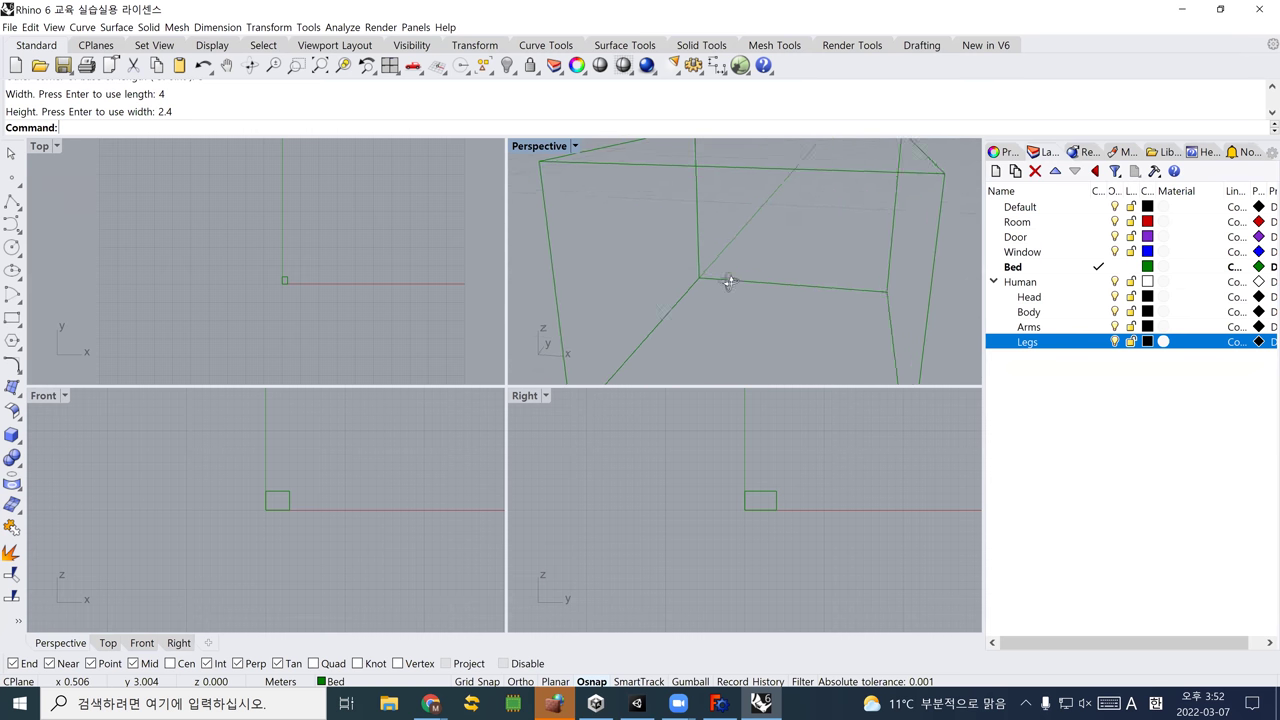
right_drag(743, 298, 560, 170)
double_click(532, 147)
scroll(568, 354, down, 3)
right_drag(551, 356, 506, 410)
scroll(535, 362, up, 2)
scroll(536, 360, down, 1)
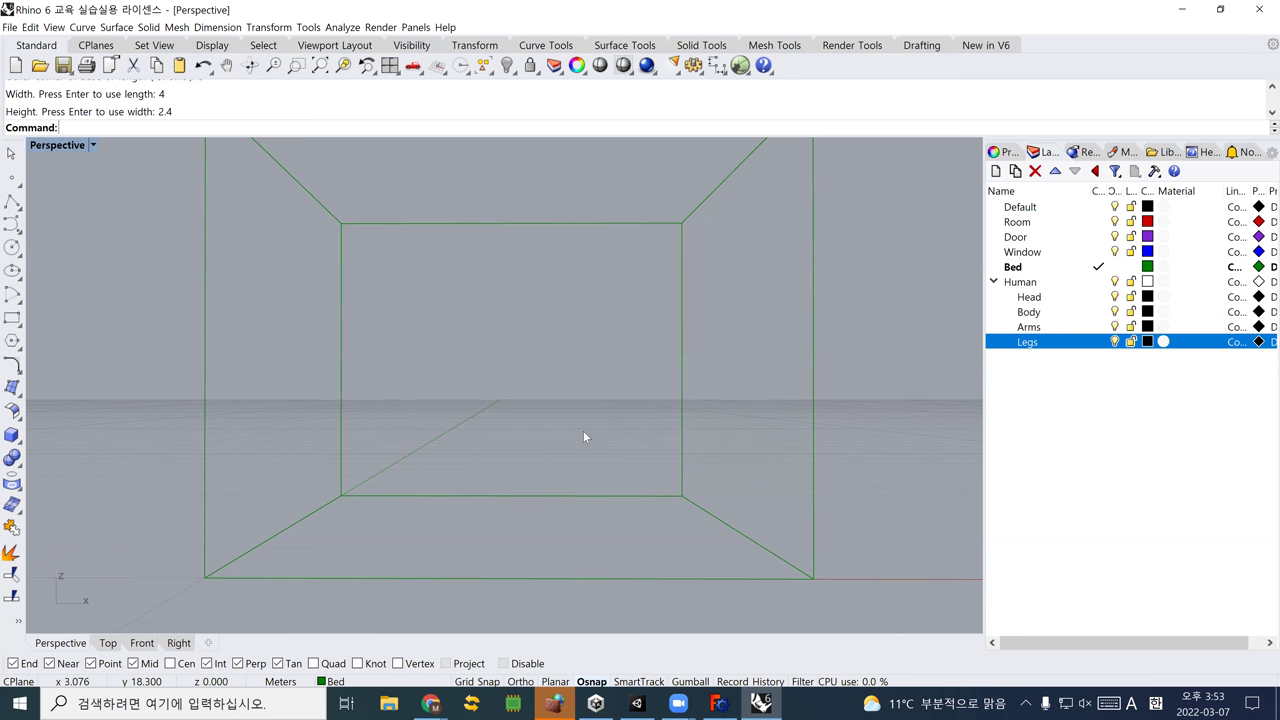
Switch to Chrome and search Google for "bed sizes single"
click(11, 437)
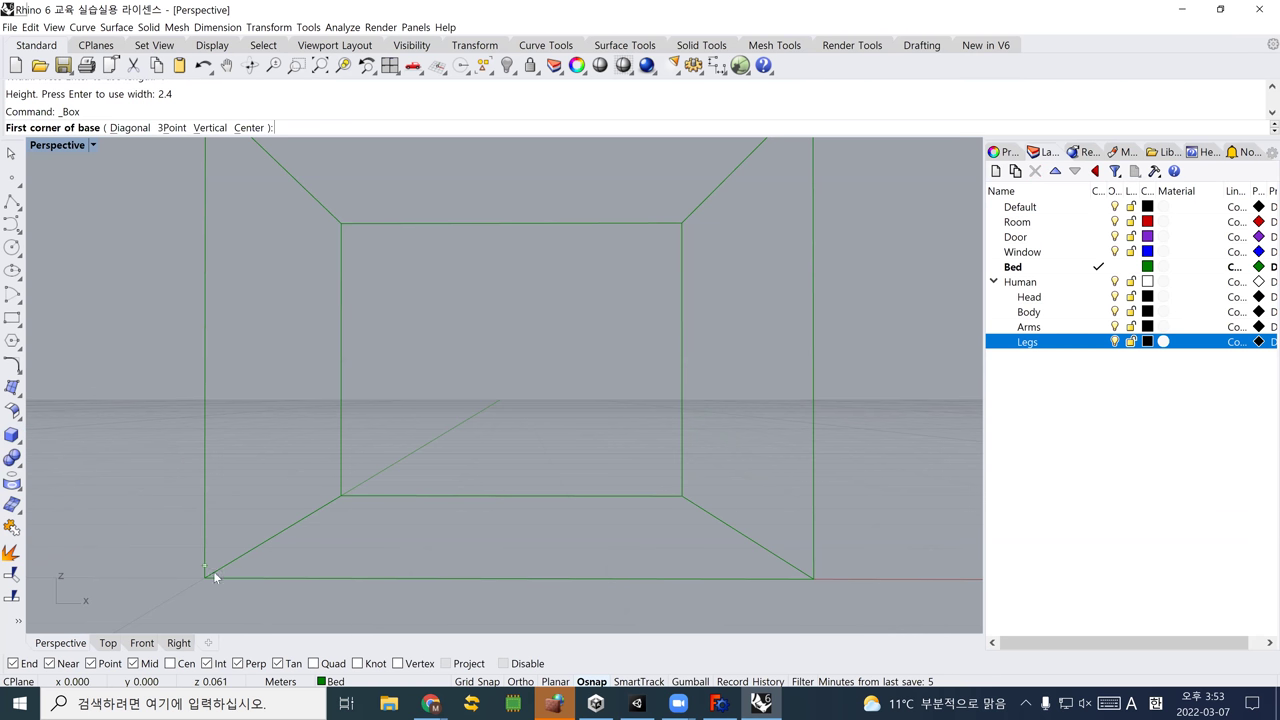
key(Escape)
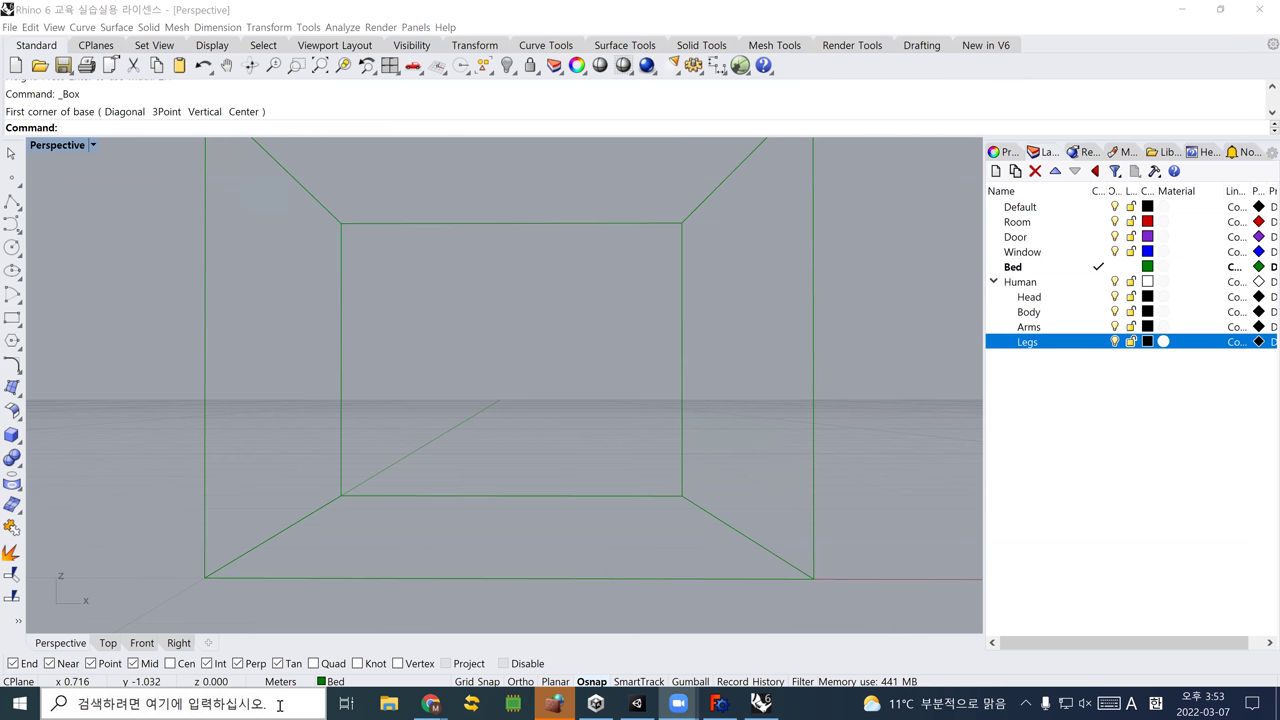
key(alt+Tab)
click(331, 48)
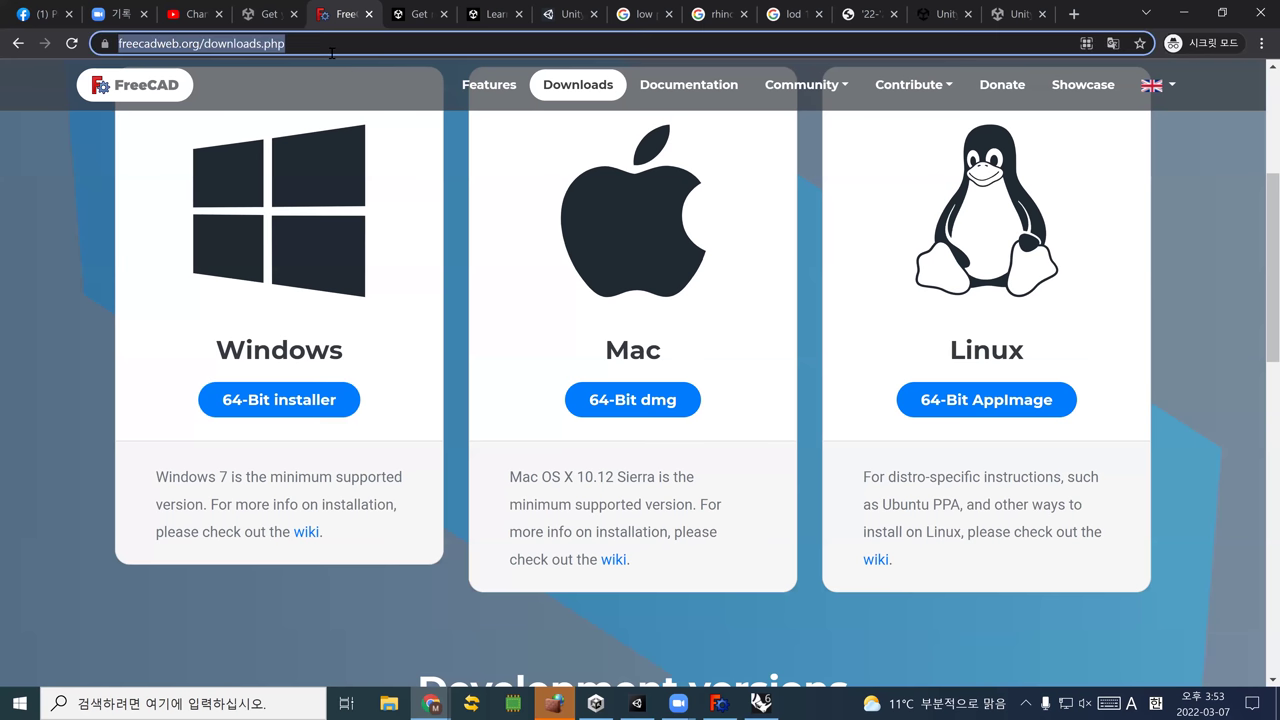
text(bed )
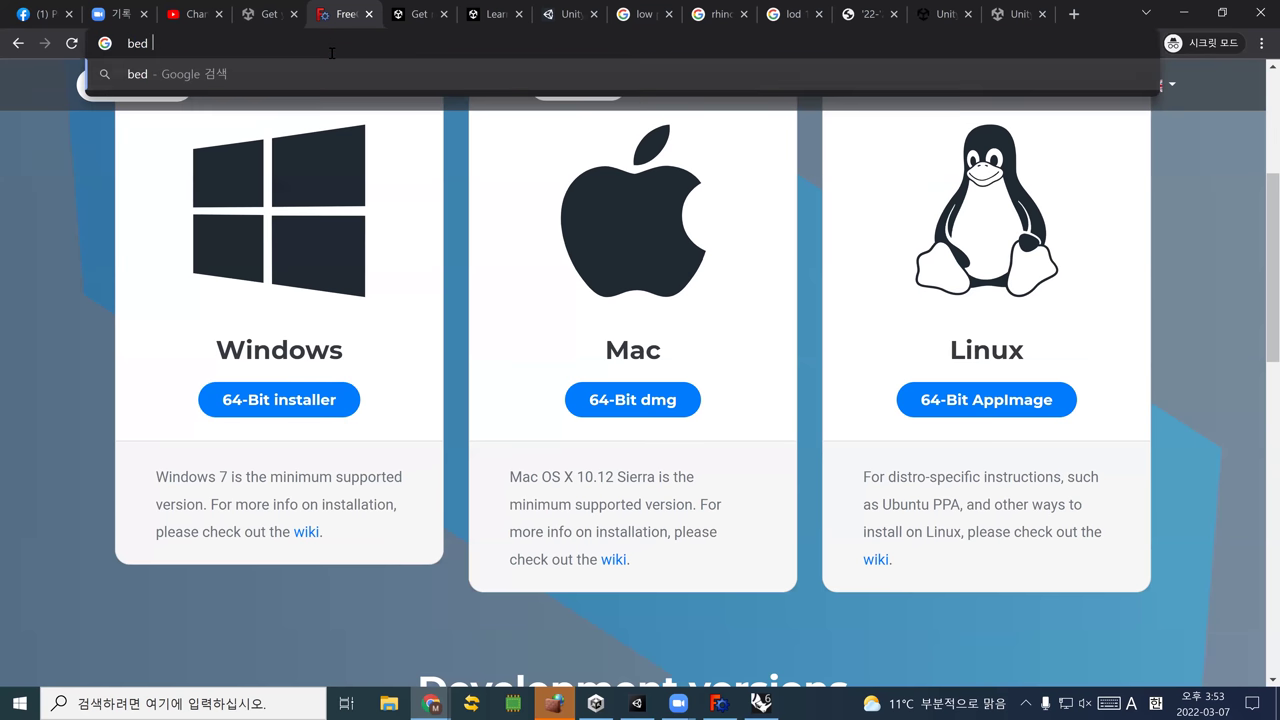
text(sizes single)
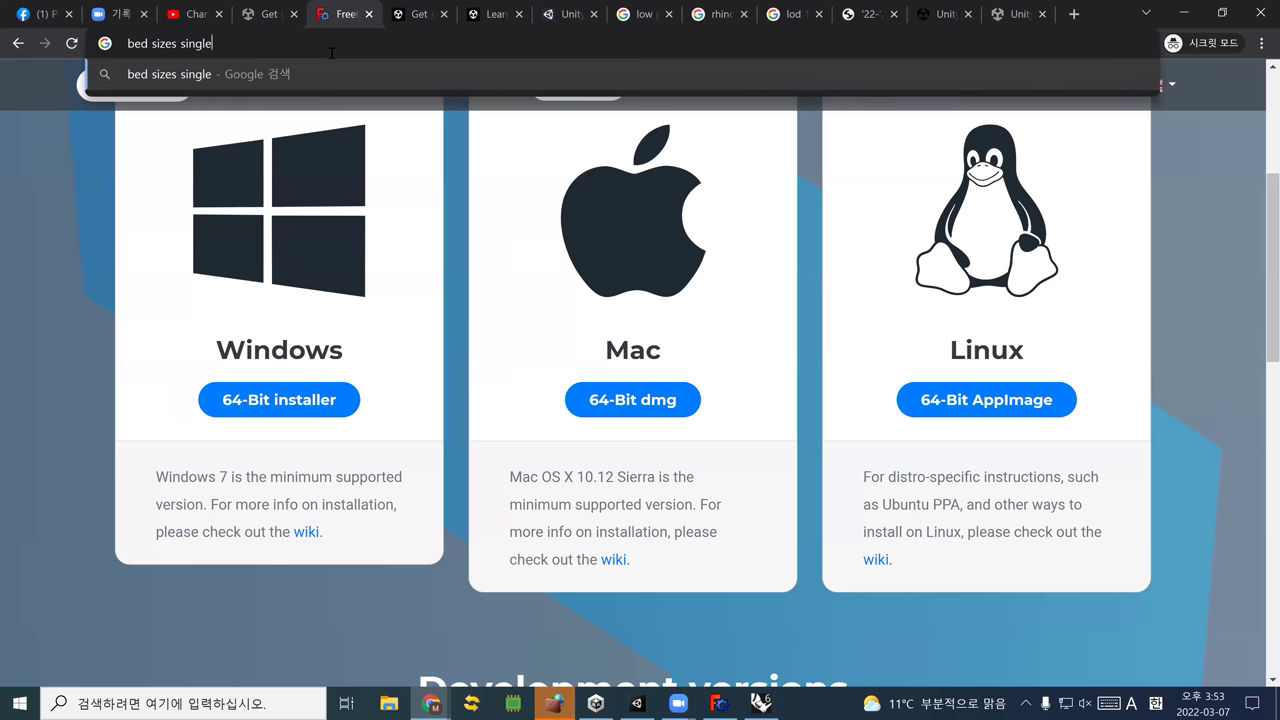
key(Return)
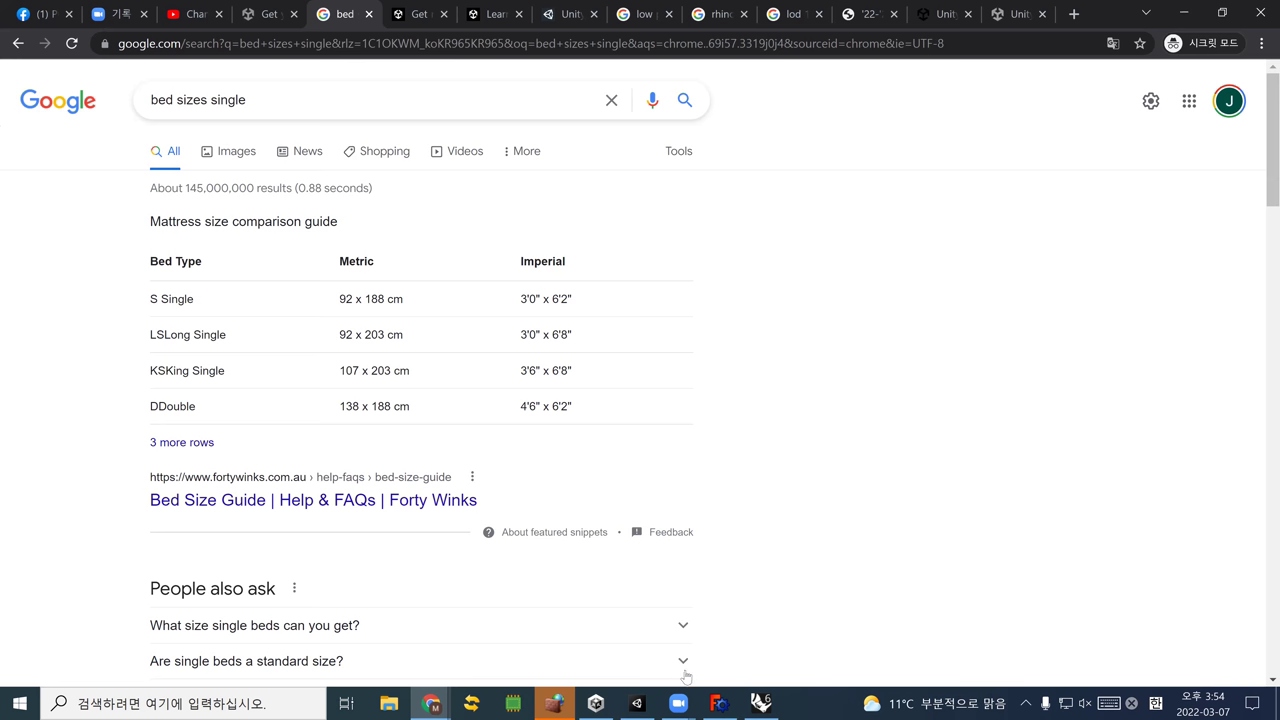
Switch back to Rhino and create the bed as a box from the origin, 1 m long, 1.88 m wide and 0.6 m high
click(761, 703)
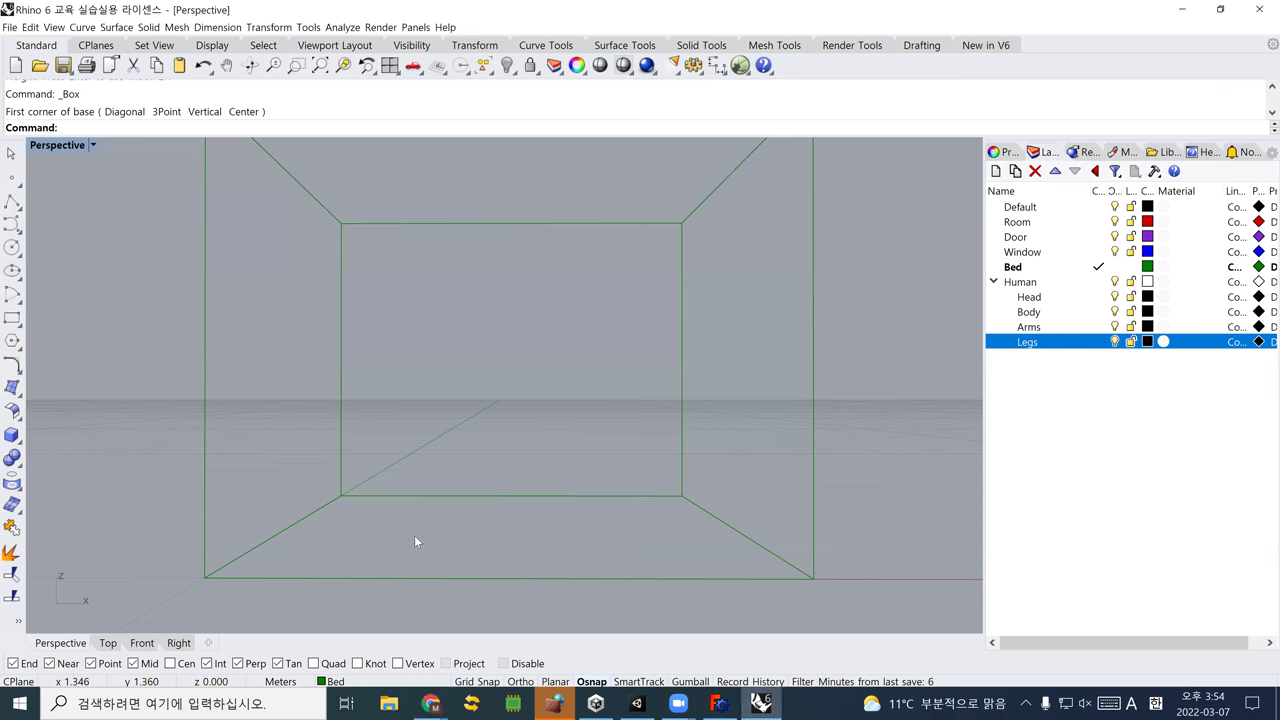
click(13, 436)
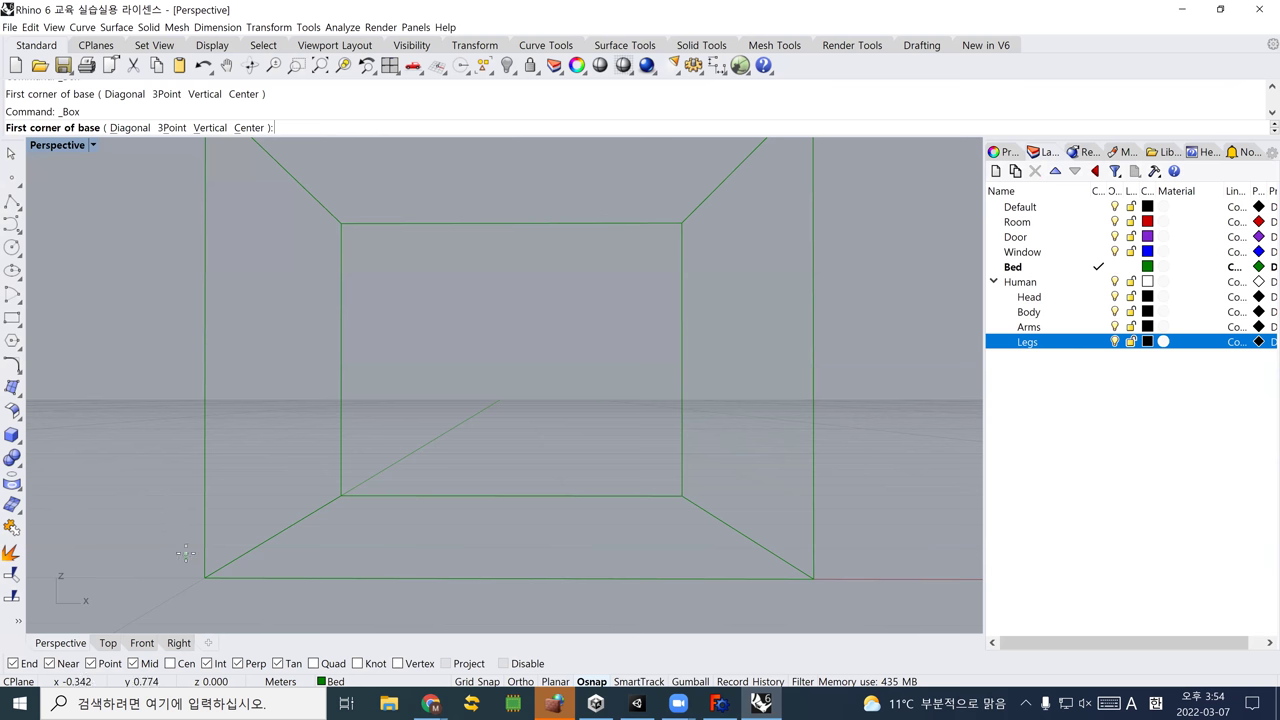
text(0)
key(Return)
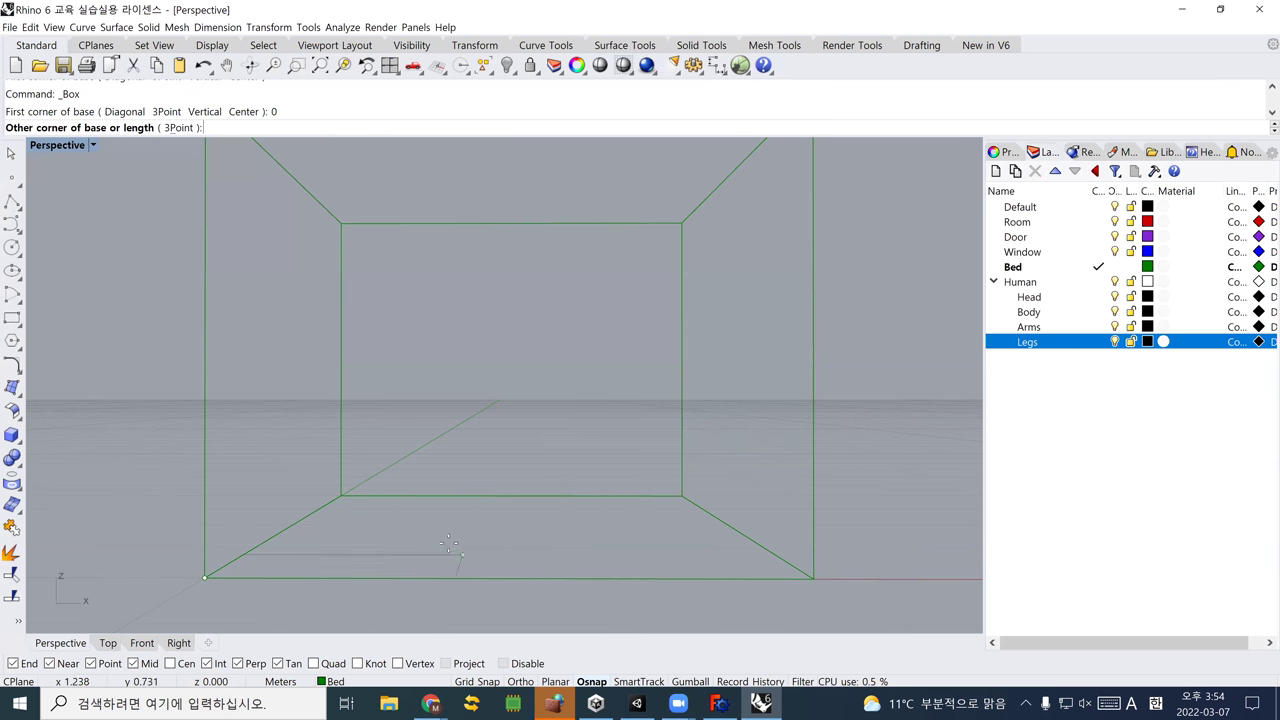
text(1)
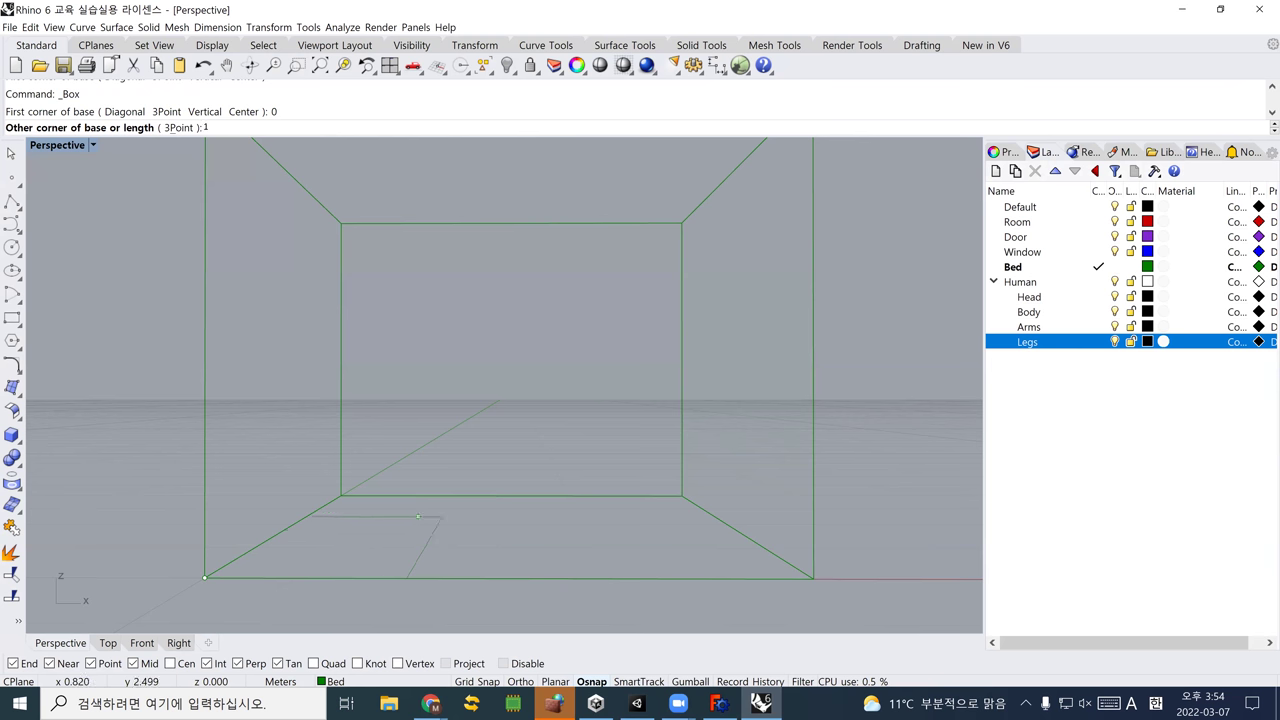
key(Return)
text(1.88)
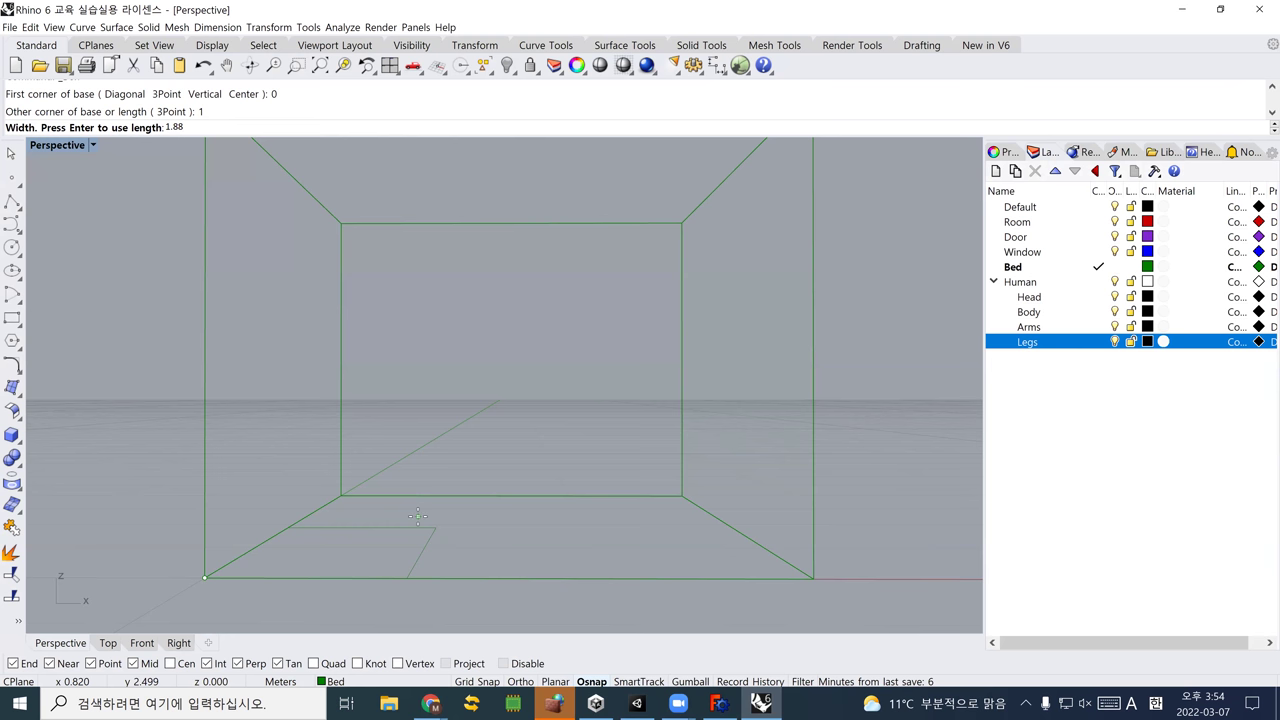
key(Return)
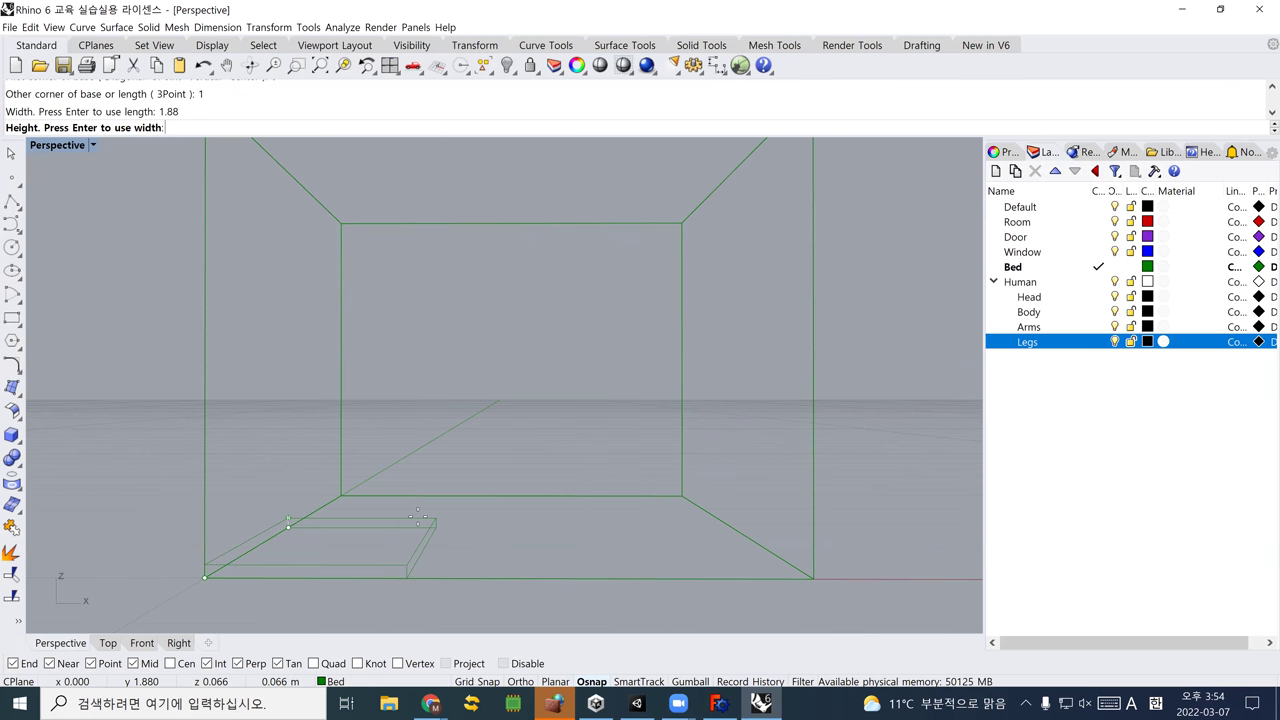
text(0.6)
key(Return)
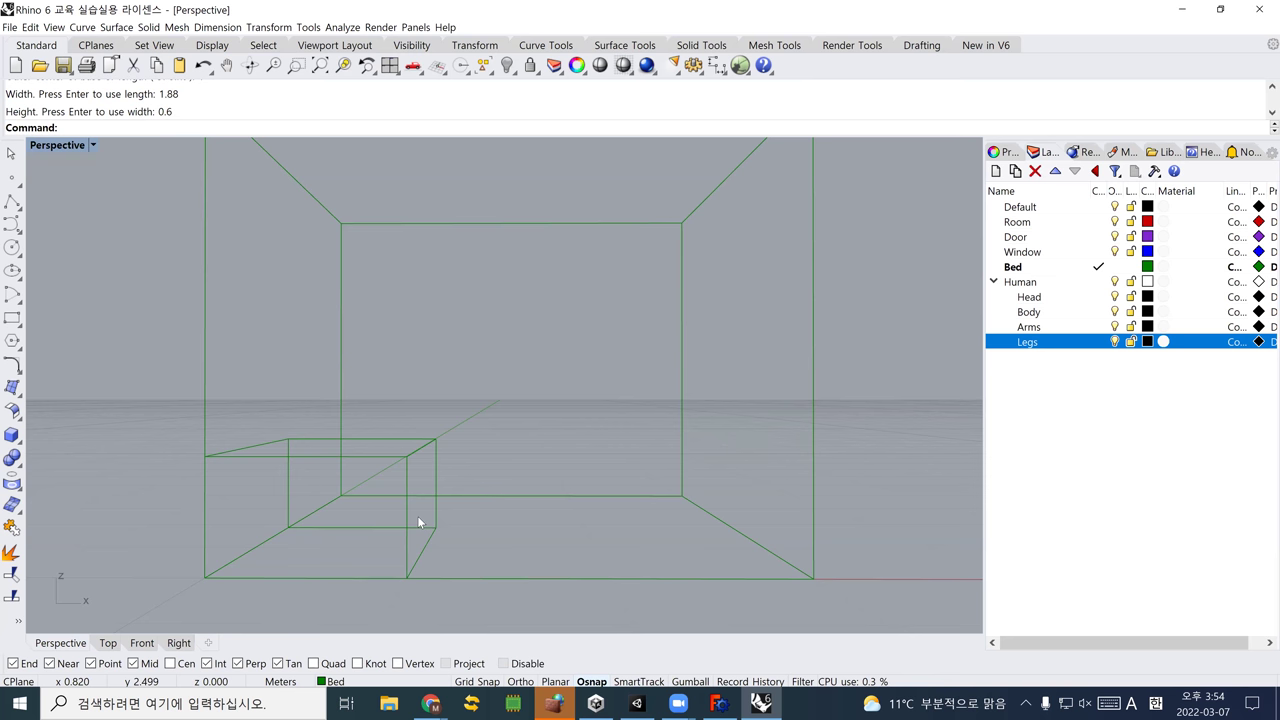
Examine the bed box's position and proportions inside the room from several angles
right_drag(445, 462, 465, 440)
key(Up)
key(Up)
key(Up)
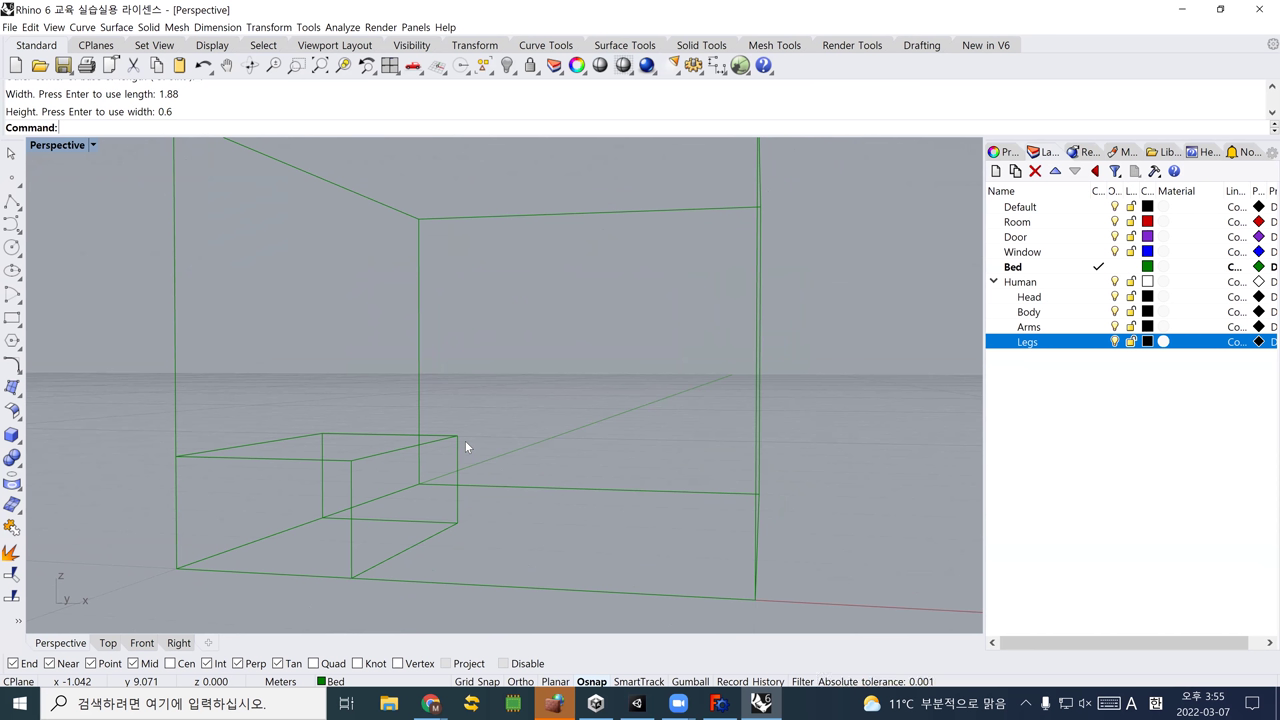
scroll(600, 484, up, 5)
right_drag(571, 485, 546, 477)
scroll(540, 451, down, 5)
scroll(548, 462, up, 5)
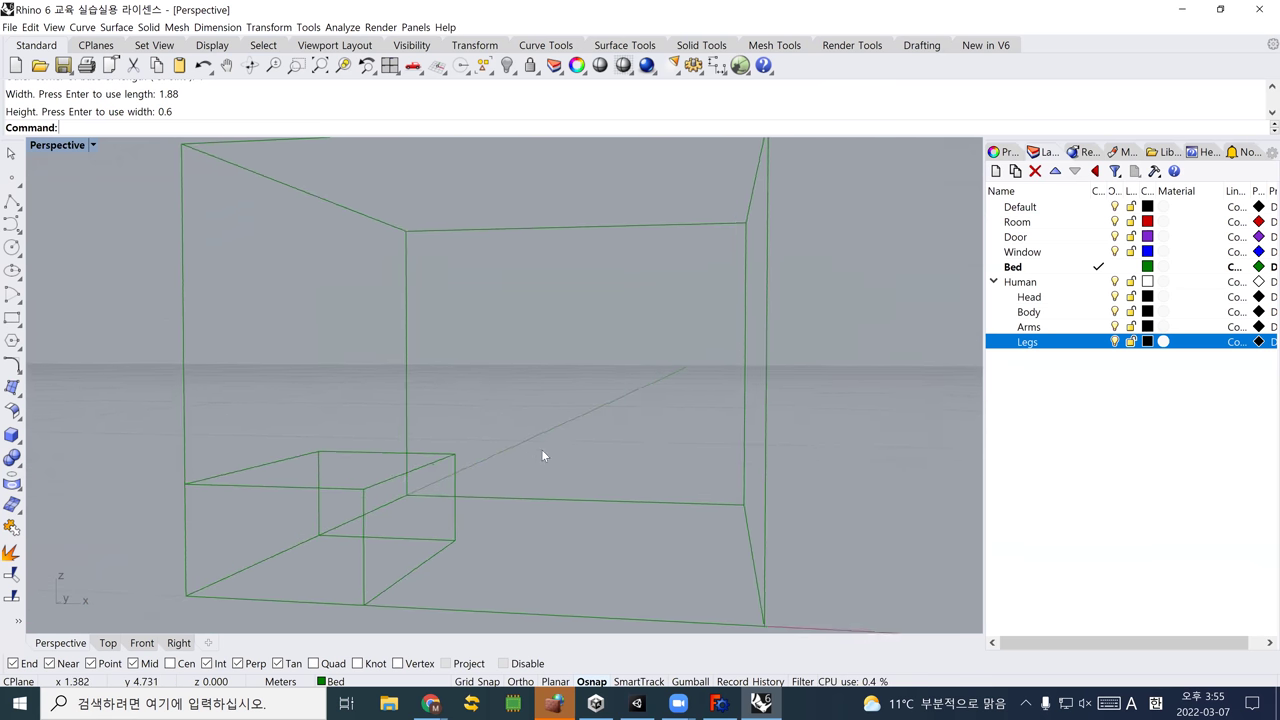
right_drag(543, 456, 545, 446)
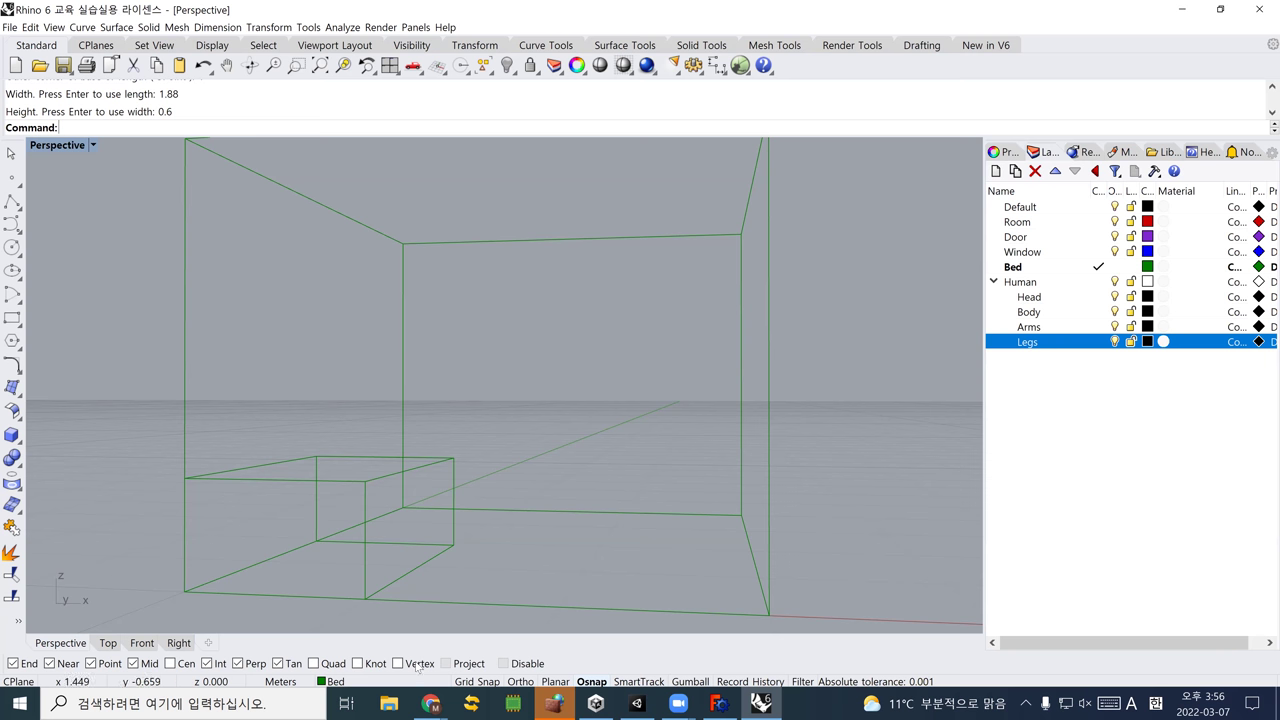
Switch to Chrome and search Google for "lens sizes glasses"
click(431, 704)
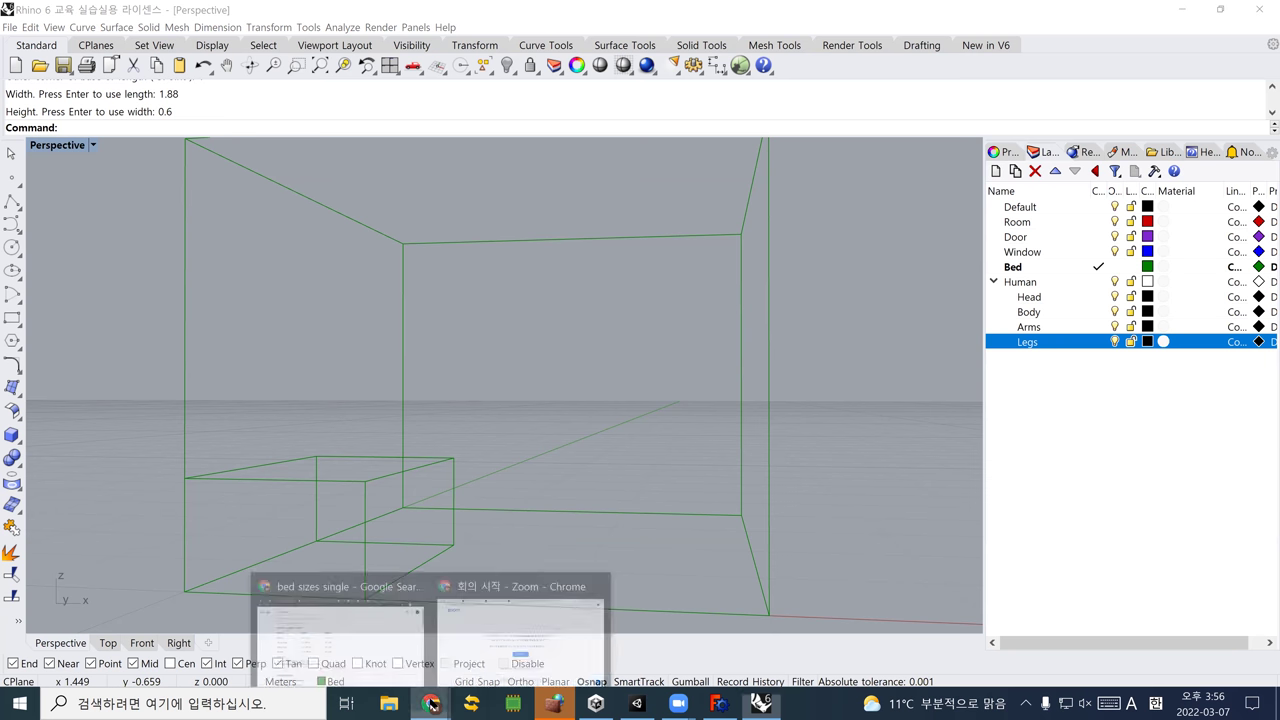
click(398, 656)
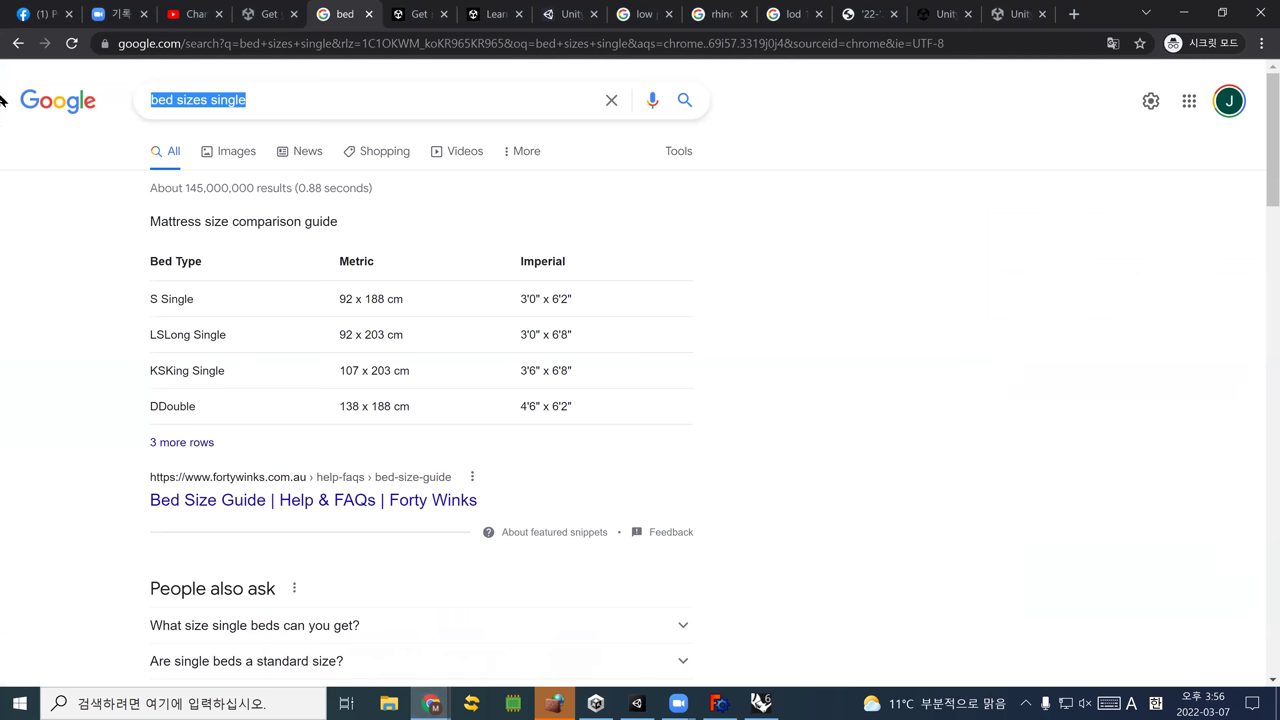
text(lens)
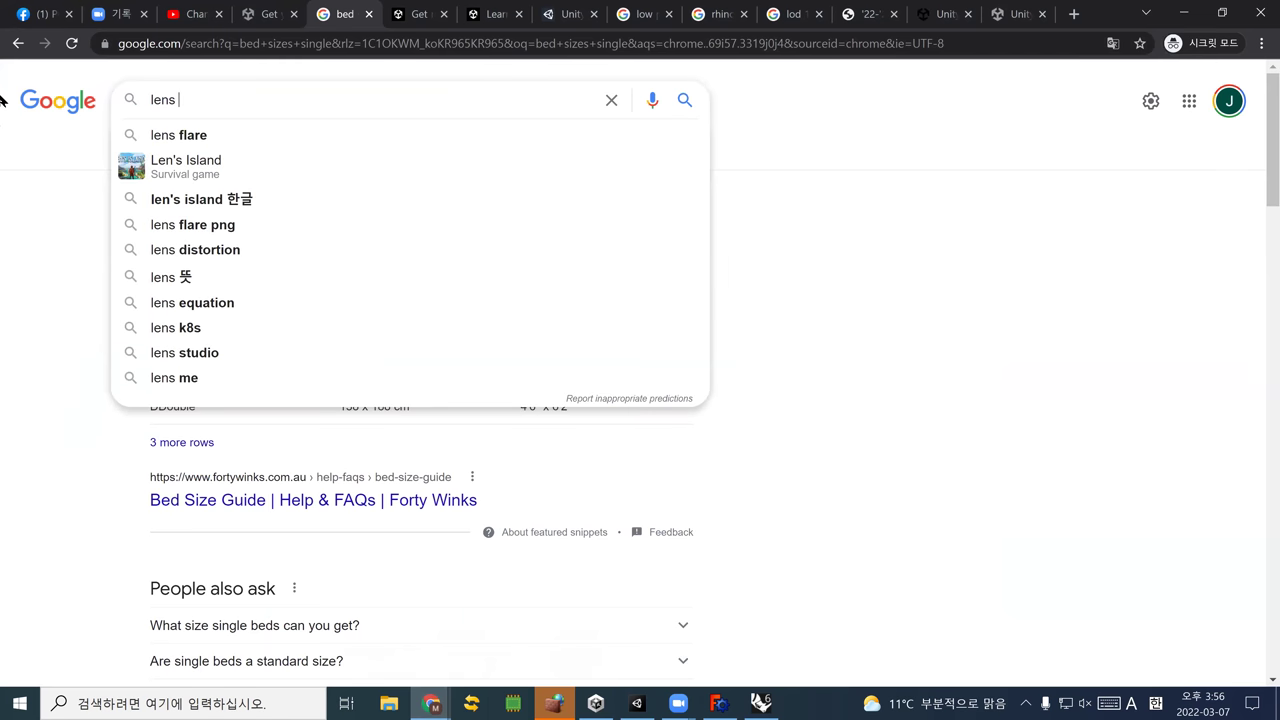
text( sizes)
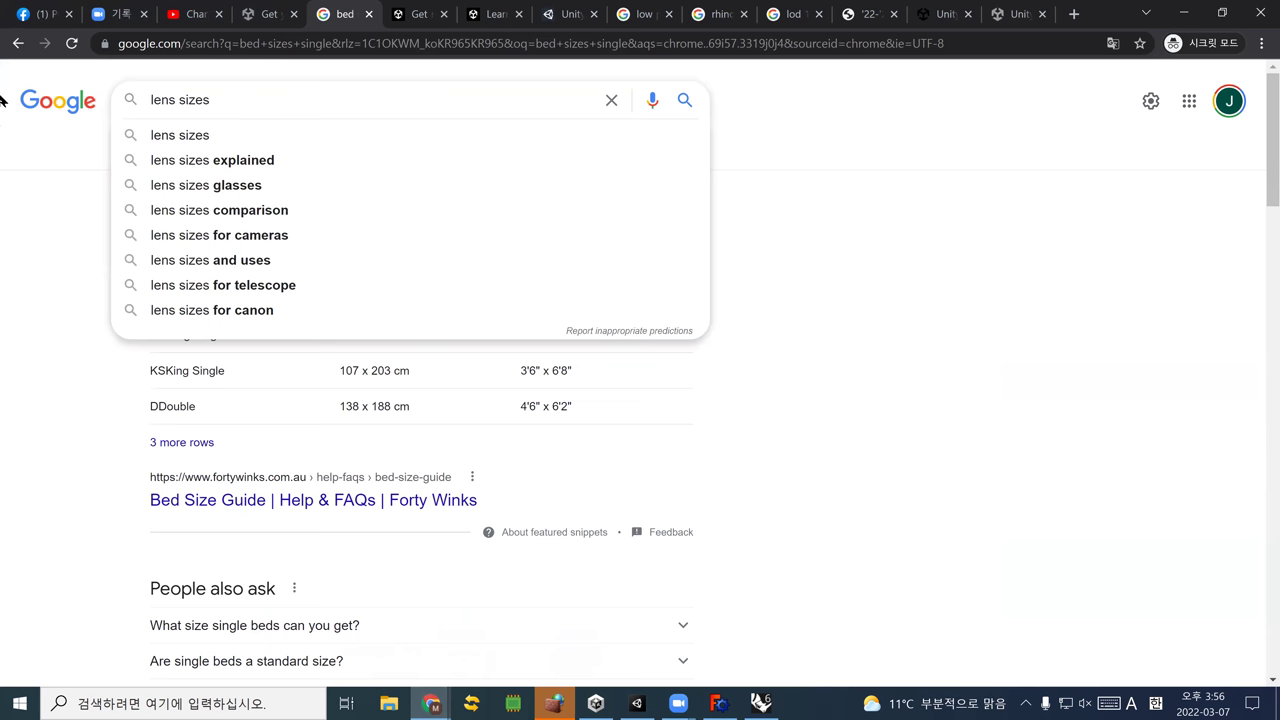
key(Down)
key(Down)
key(Down)
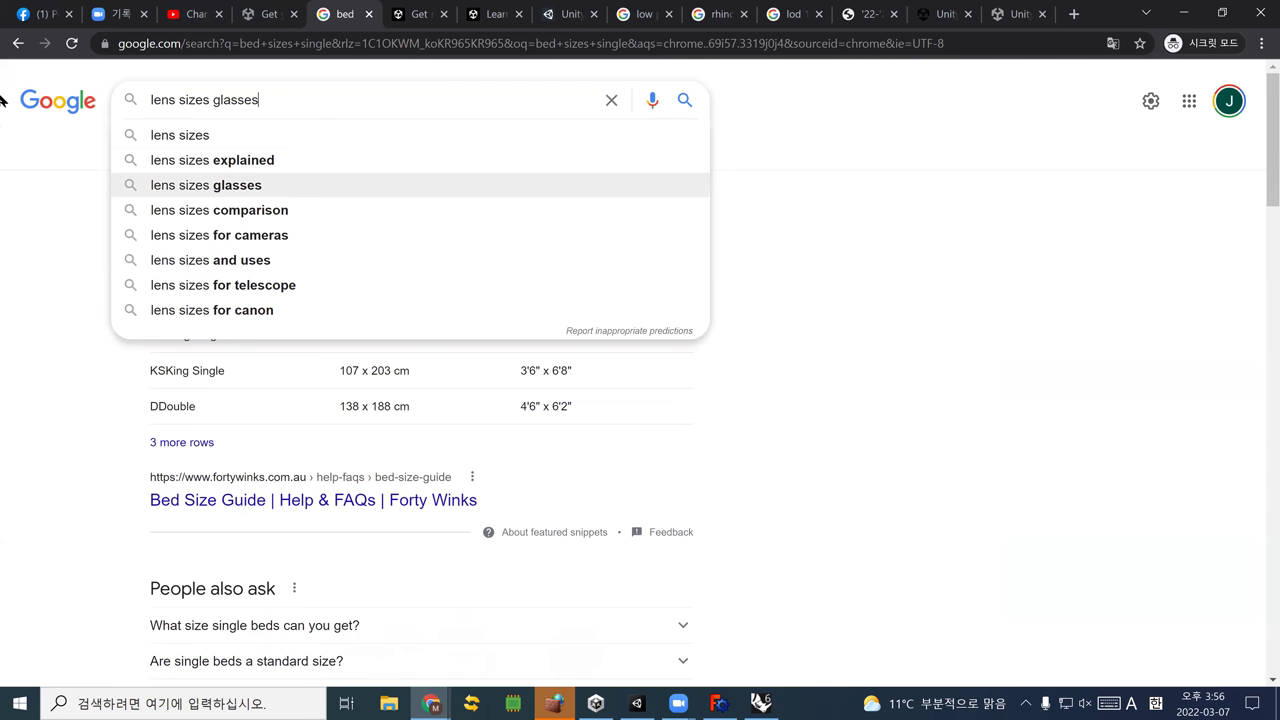
key(Return)
Search Google for "camera lens size comparison"
key(ctrl+a)
text(camera le)
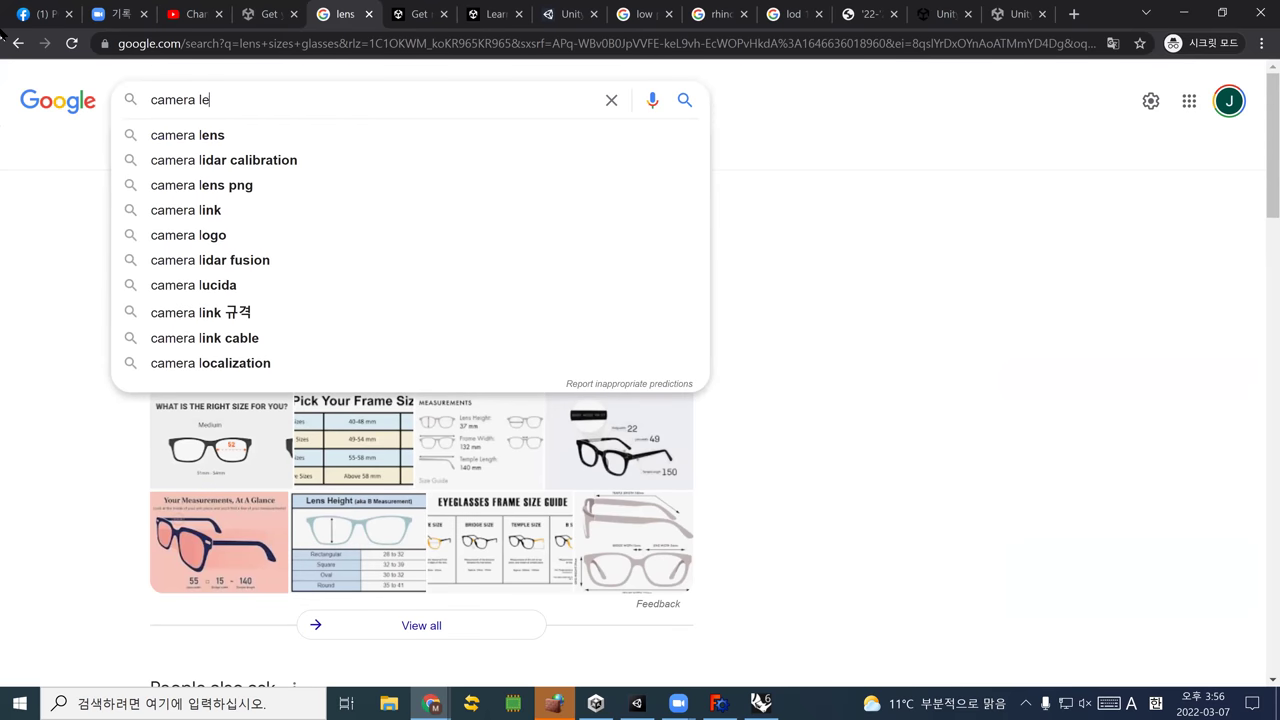
text(ns size comparison)
key(Return)
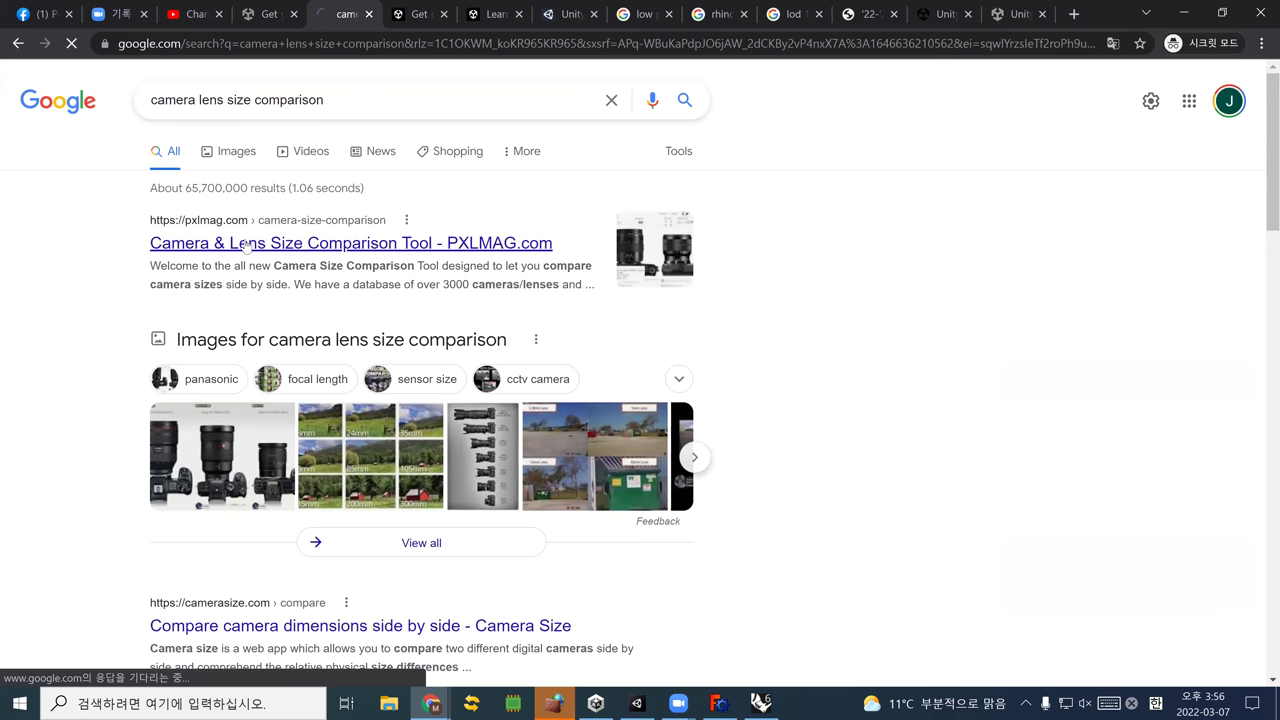
Open PXLMAG's Camera & Lens Size Comparison Tool page, skim its guide, and return to the search results
click(265, 246)
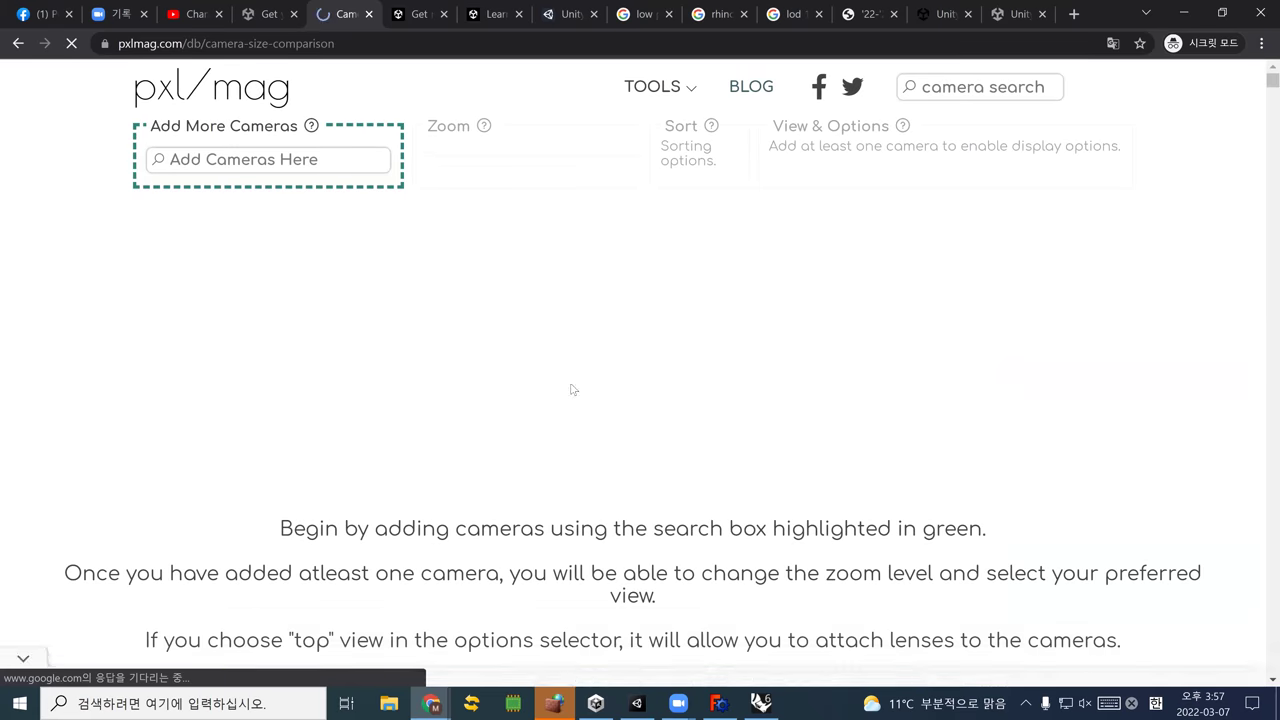
scroll(434, 424, down, 5)
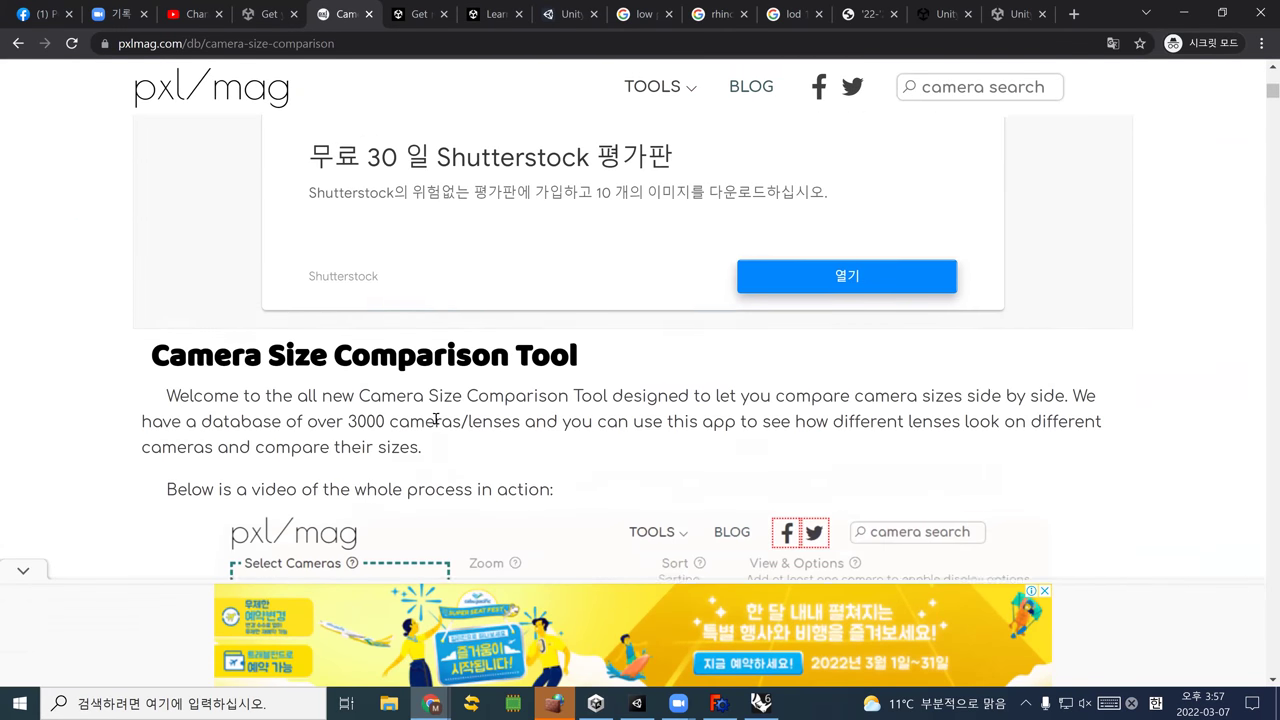
scroll(437, 422, down, 7)
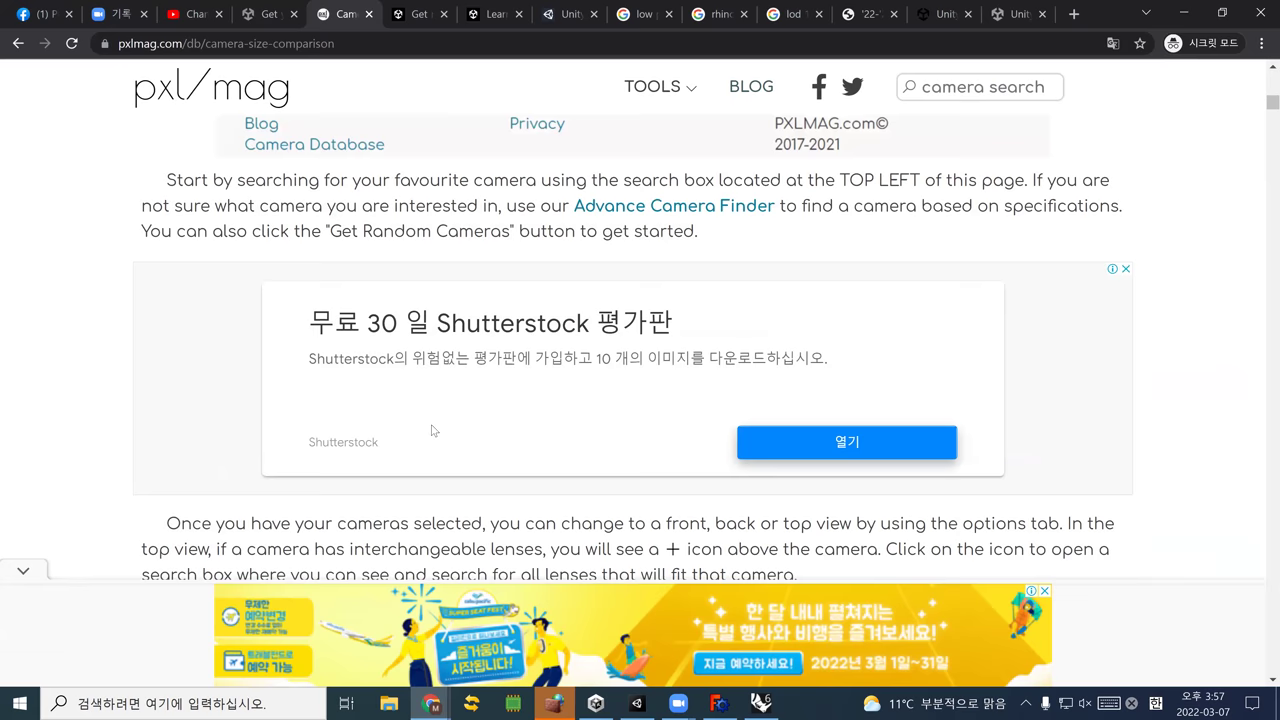
scroll(431, 424, down, 9)
scroll(240, 283, up, 9)
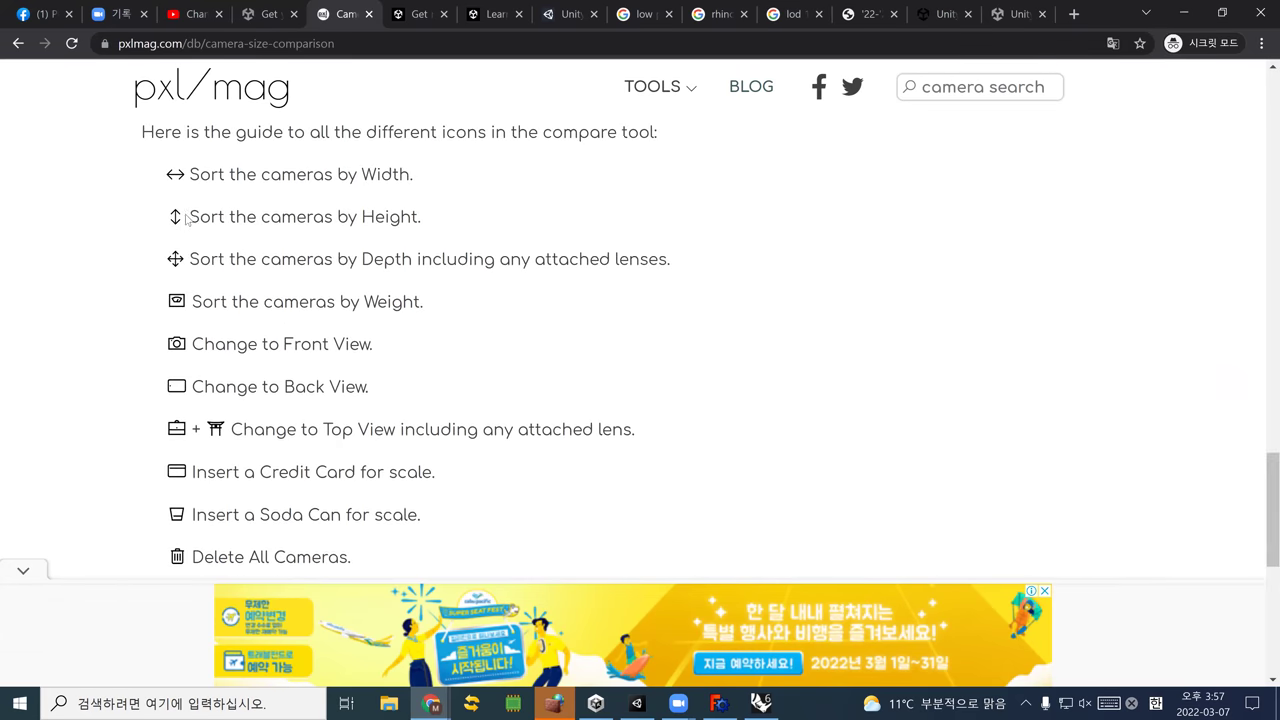
scroll(188, 222, up, 10)
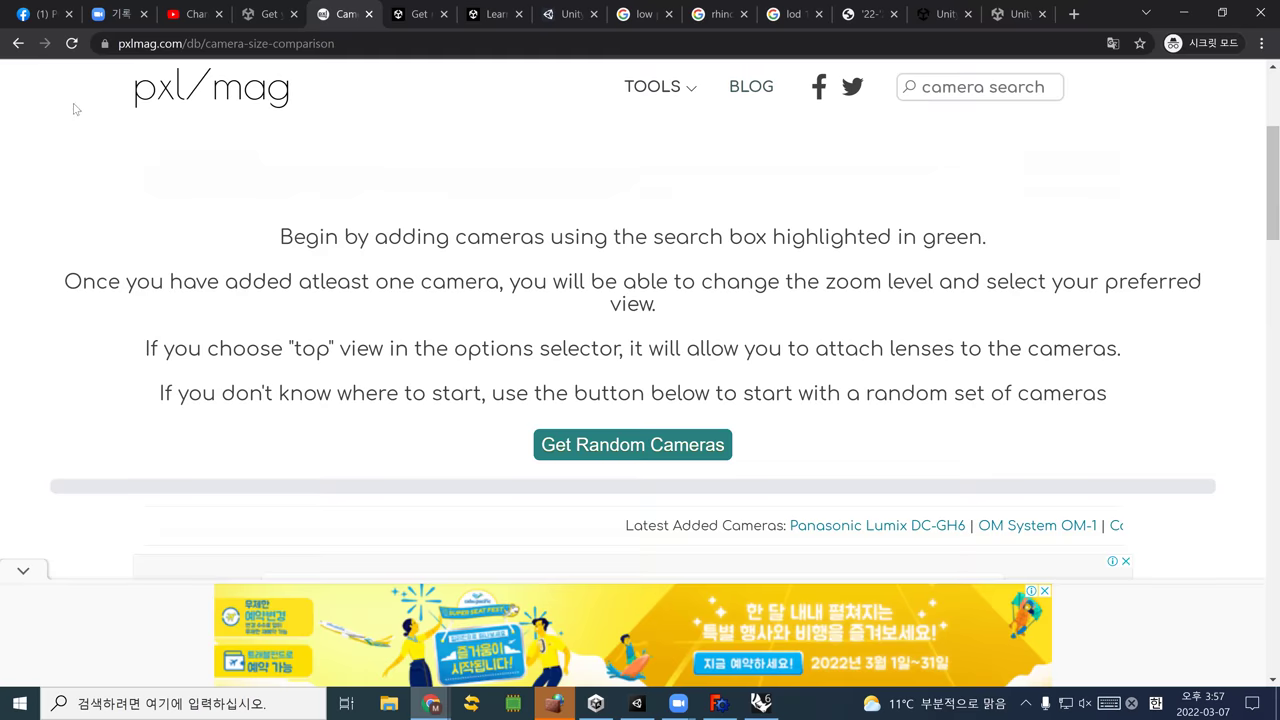
click(18, 43)
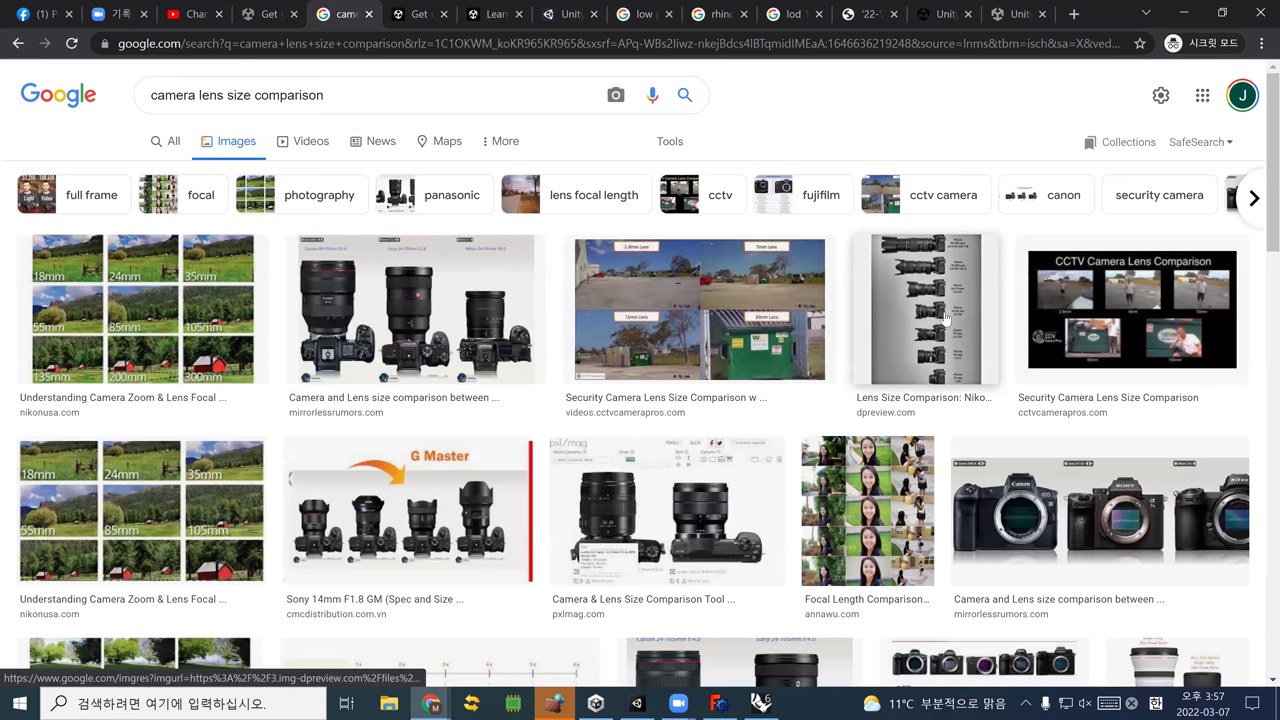
Open the dpreview thread behind the Nikon lens size comparison image and examine how the mounted lenses compare by focal length
click(948, 318)
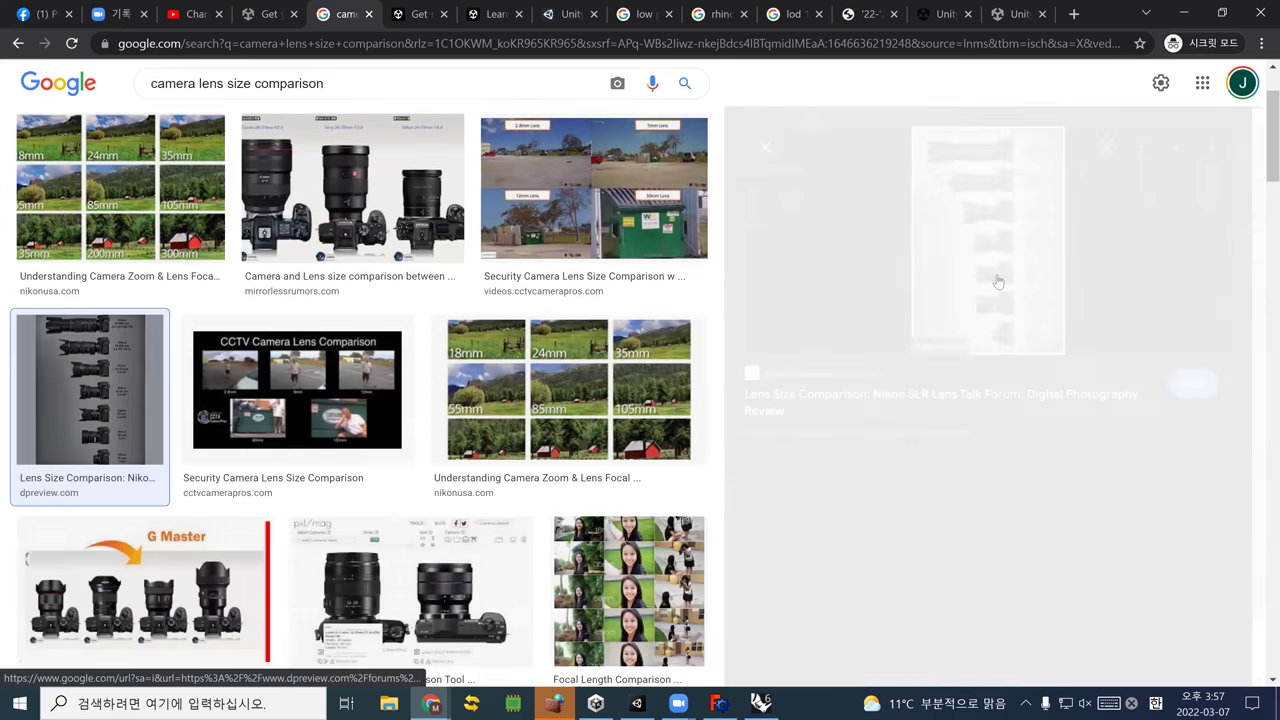
click(998, 283)
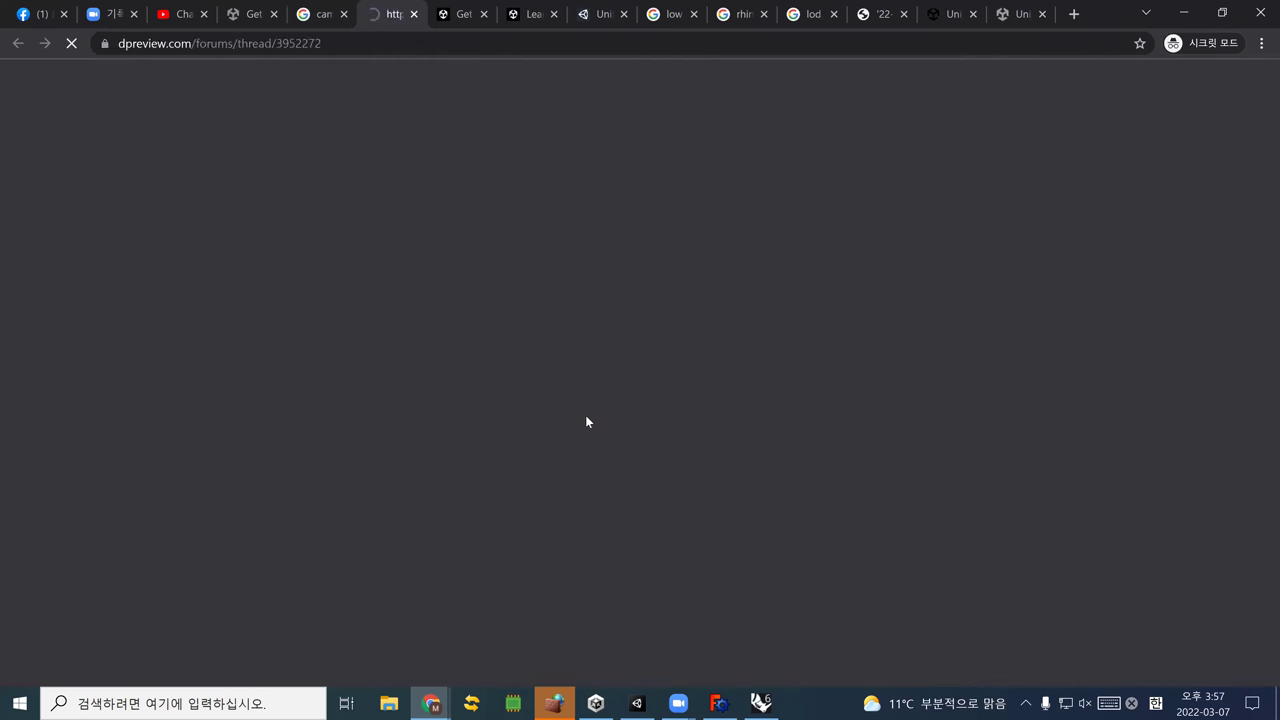
scroll(540, 423, down, 3)
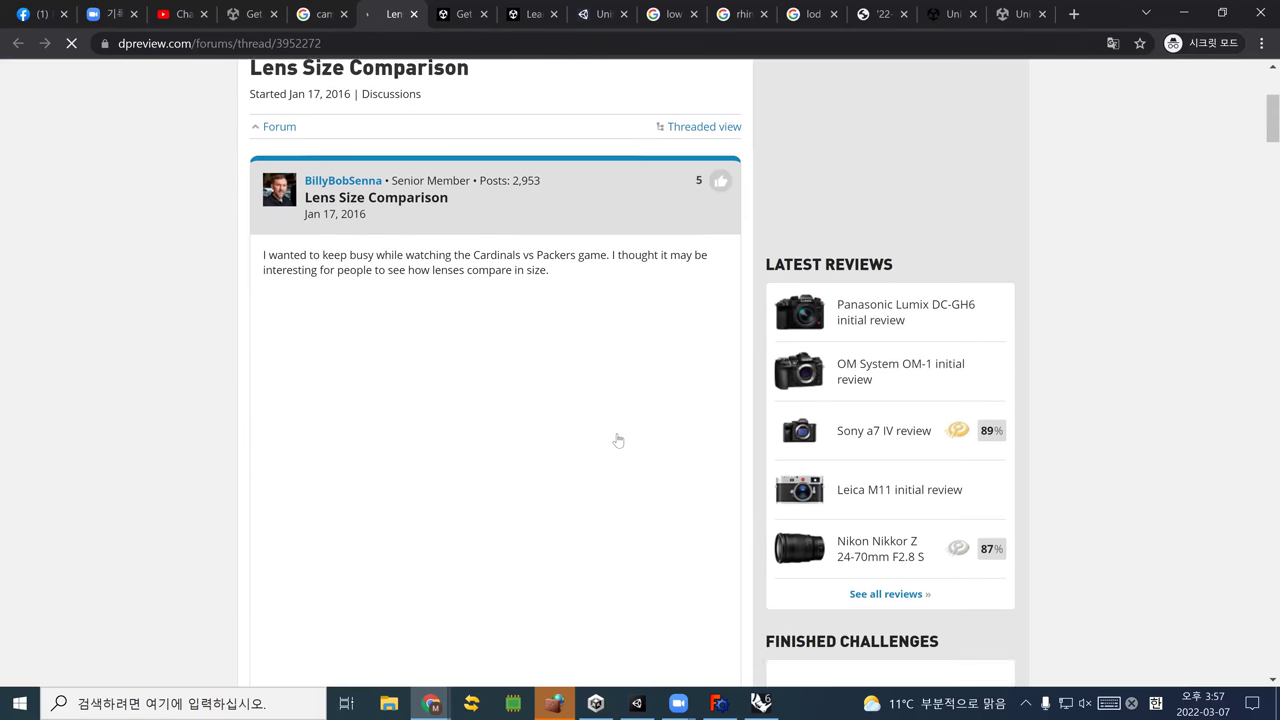
scroll(618, 440, down, 3)
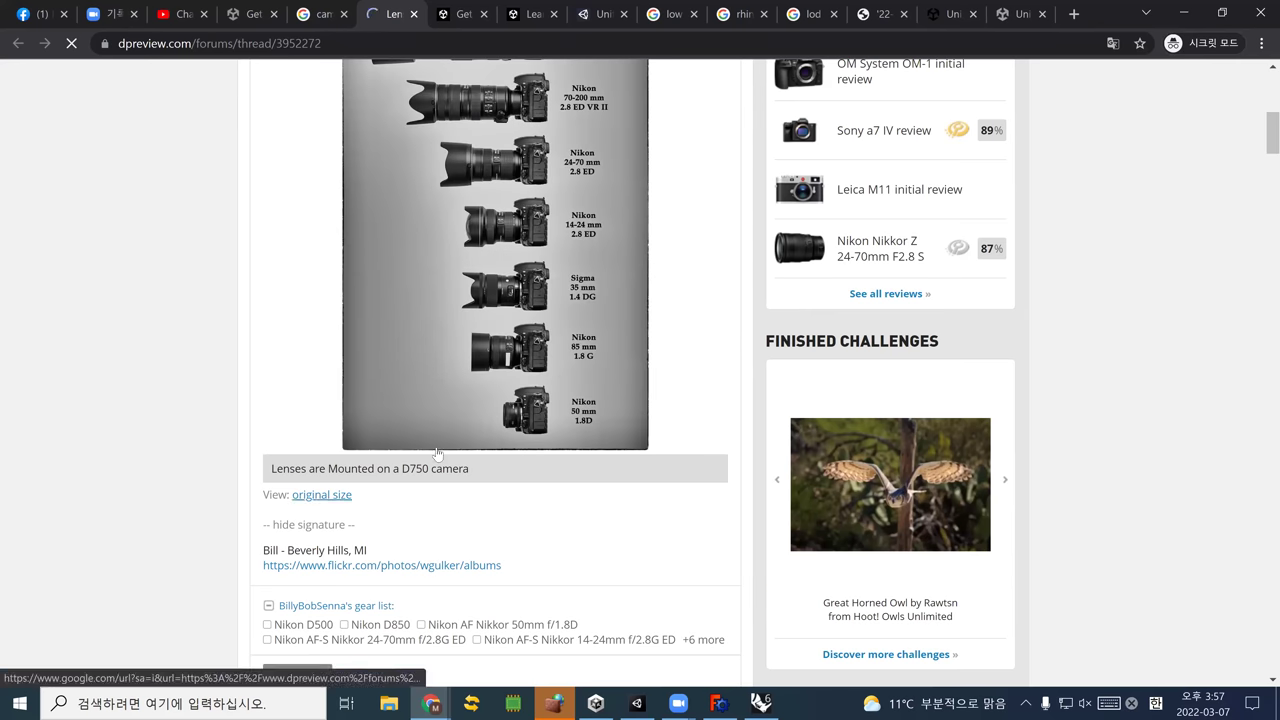
scroll(645, 360, up, 1)
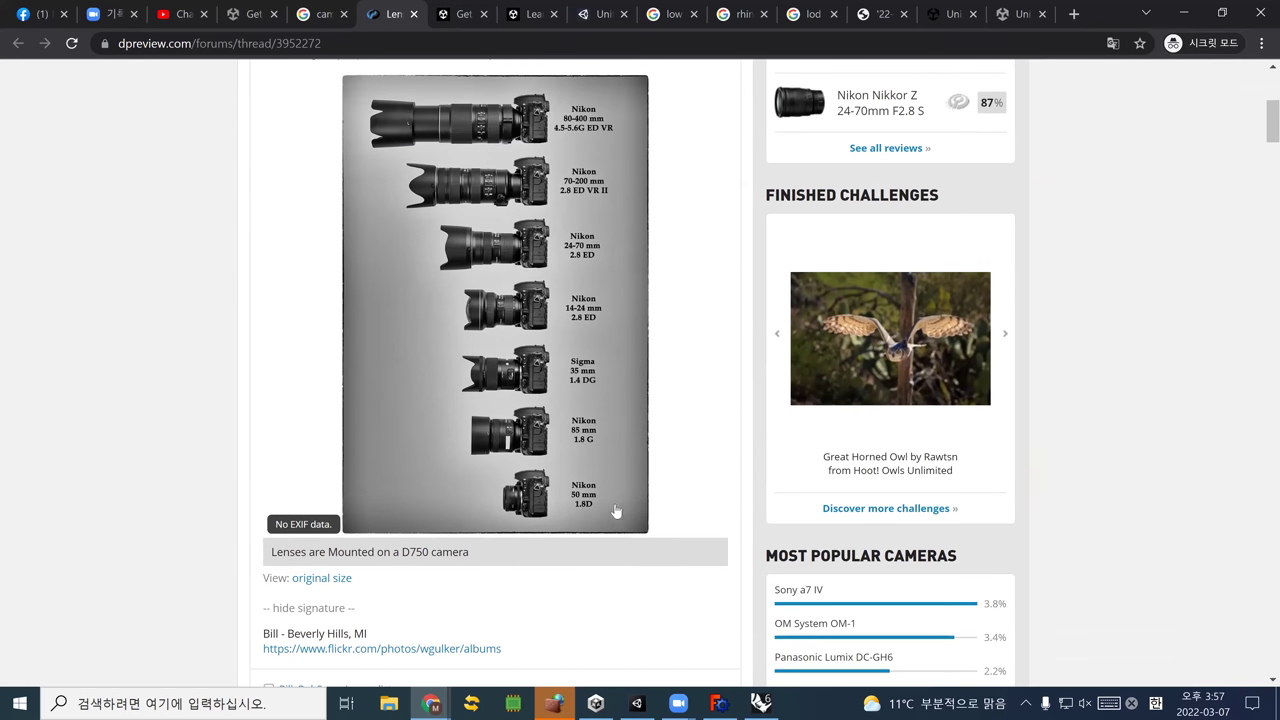
scroll(614, 515, up, 1)
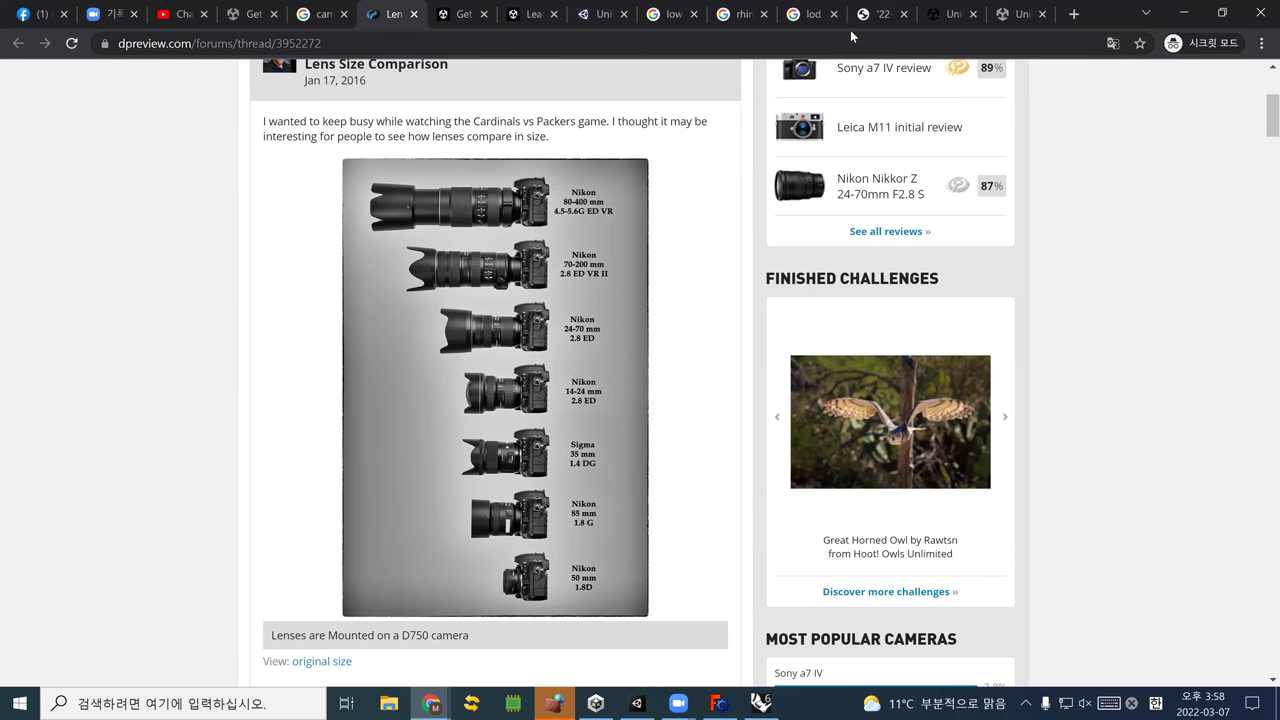
Use the browser tab holding the PDF to search Google for "eyes and camera lens comparisons"
click(880, 14)
click(721, 37)
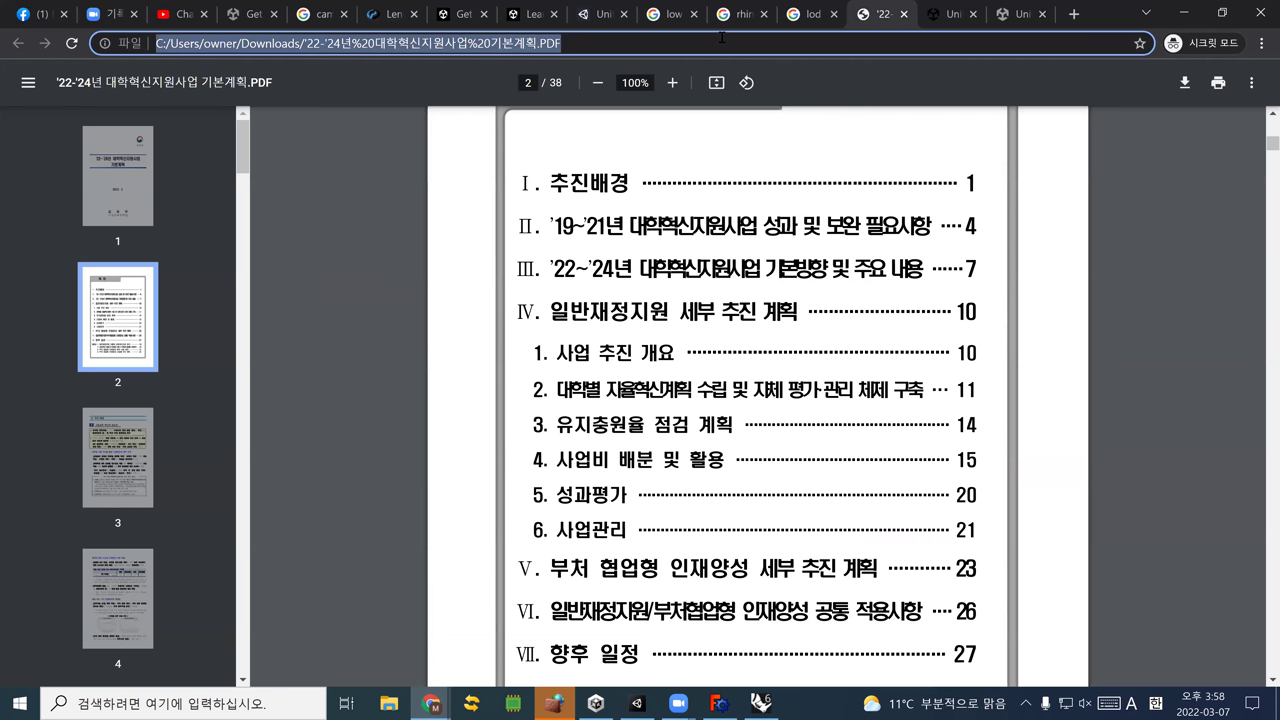
text(eysand cam)
key(BackSpace)
key(BackSpace)
key(BackSpace)
key(BackSpace)
key(BackSpace)
key(BackSpace)
key(BackSpace)
key(BackSpace)
key(BackSpace)
text(es and camera lens came)
key(BackSpace)
key(BackSpace)
key(BackSpace)
text(omparisons)
key(Return)
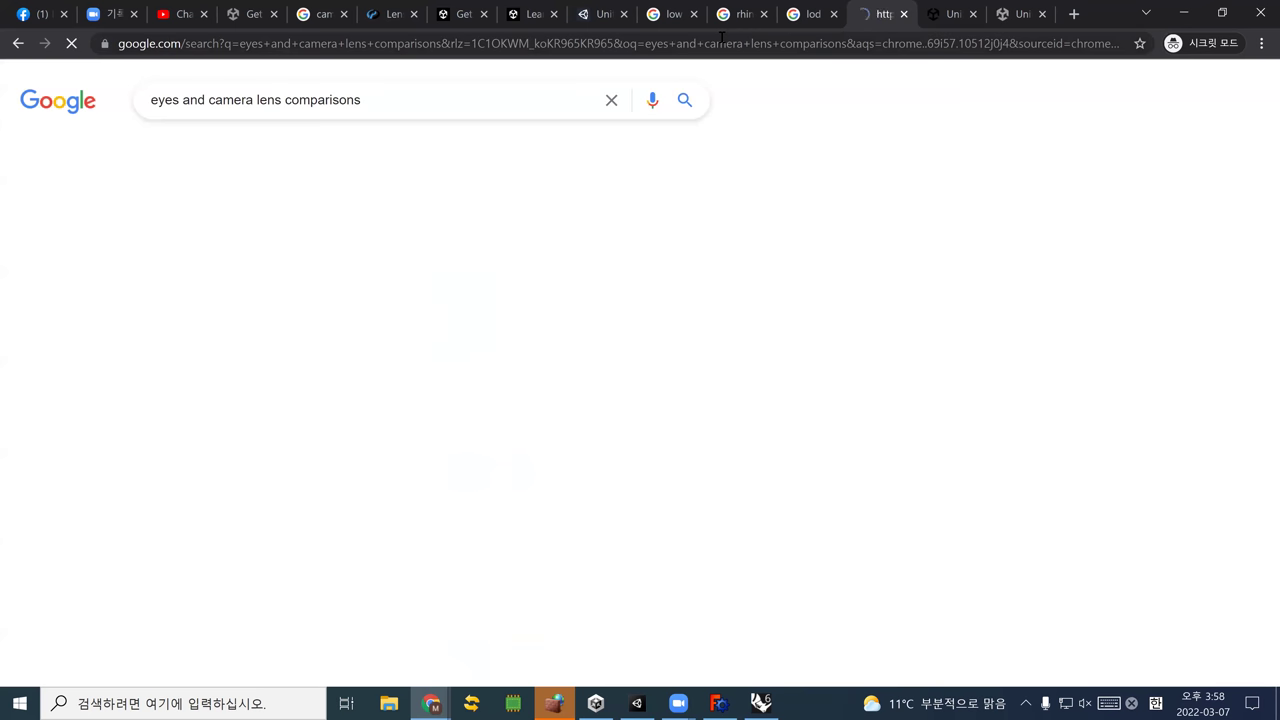
Open the Sciencing article comparing the human eye and the camera, skim it, and go back to the search results
click(267, 340)
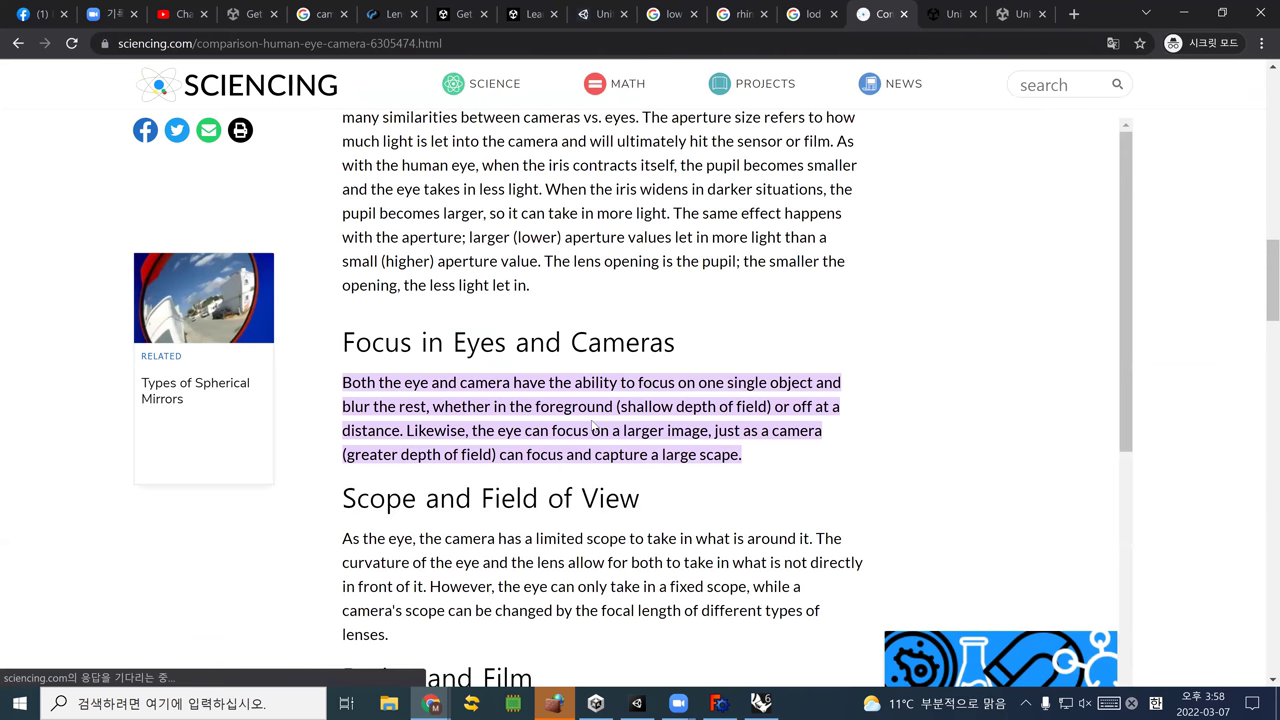
scroll(592, 423, down, 3)
scroll(592, 423, down, 2)
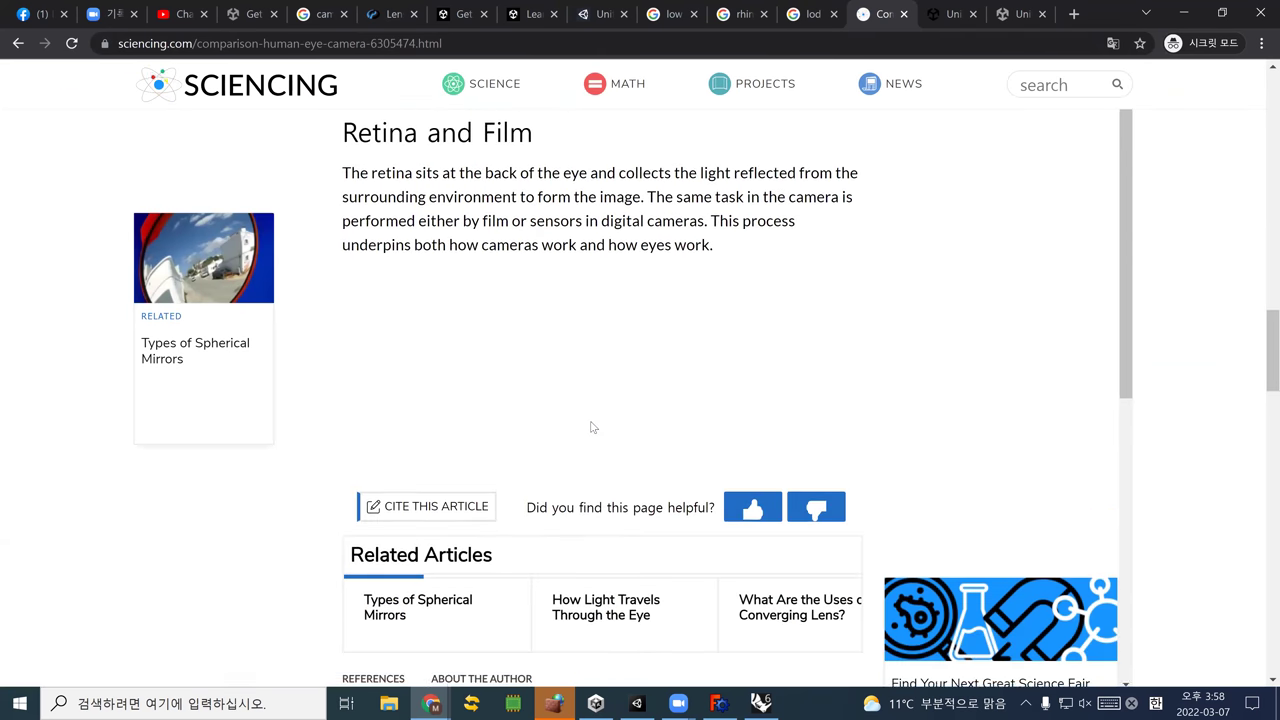
scroll(592, 423, up, 3)
scroll(591, 429, up, 5)
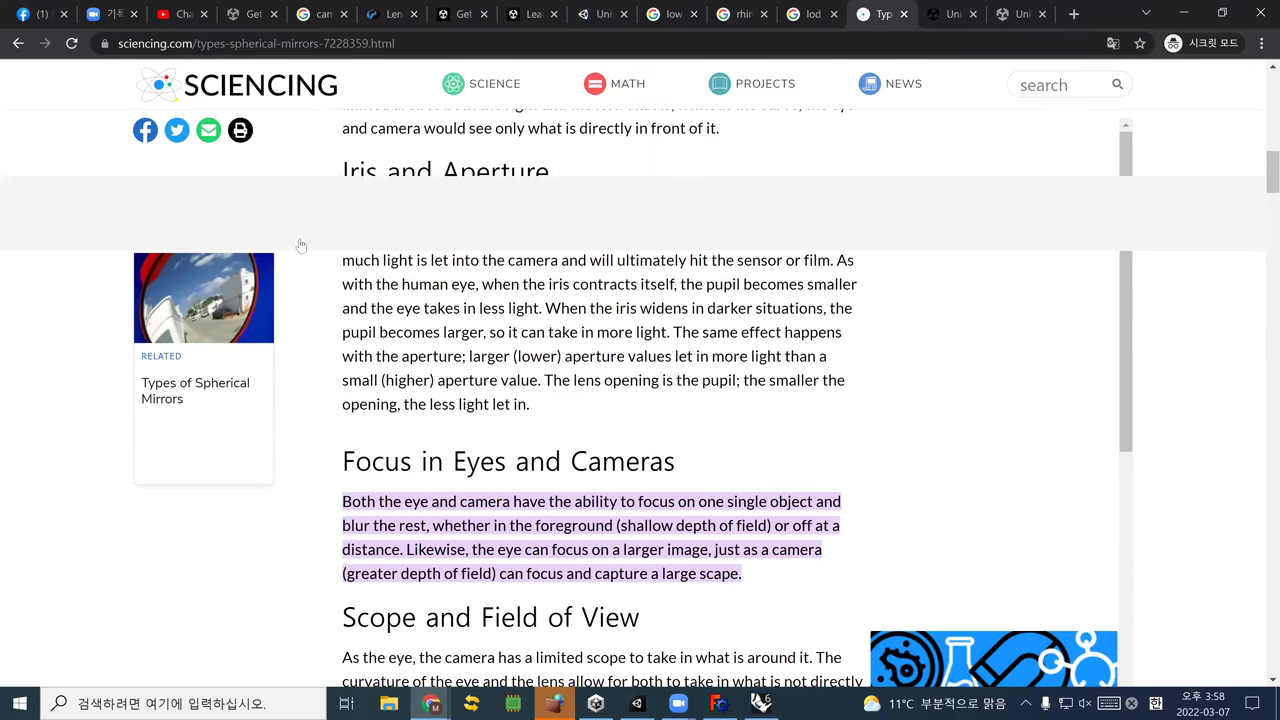
click(18, 44)
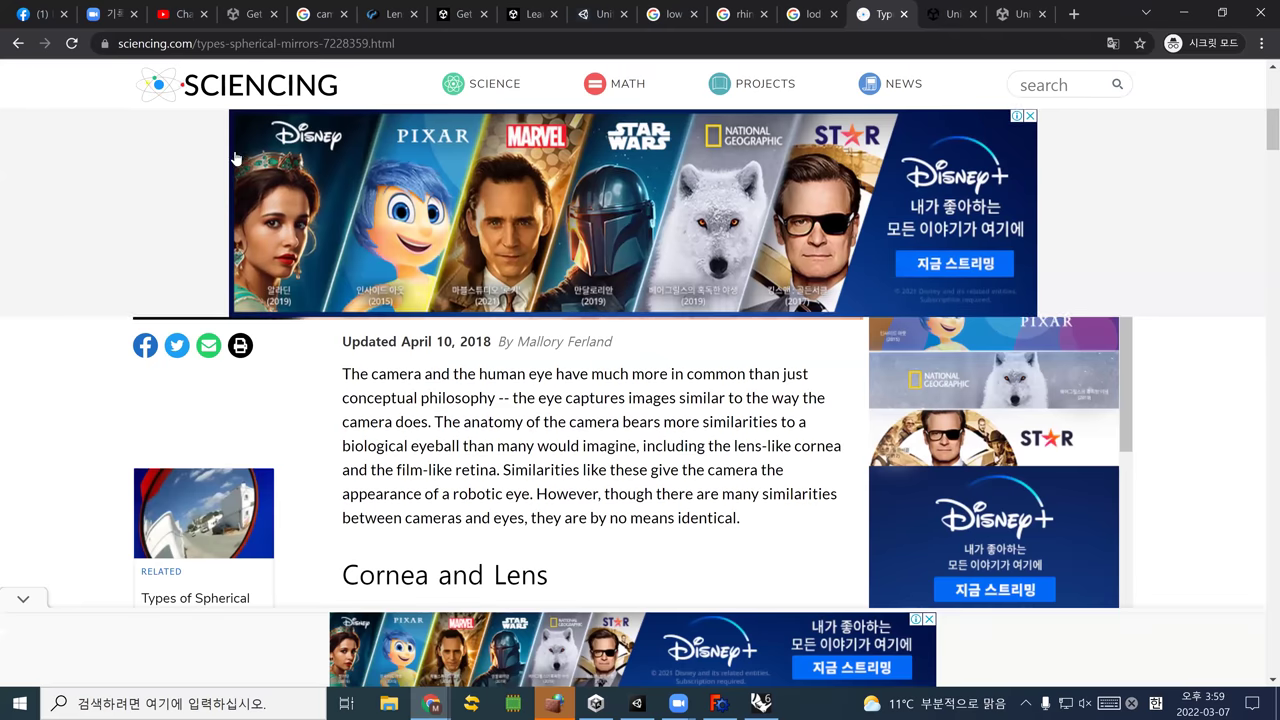
click(18, 44)
key(alt+Left)
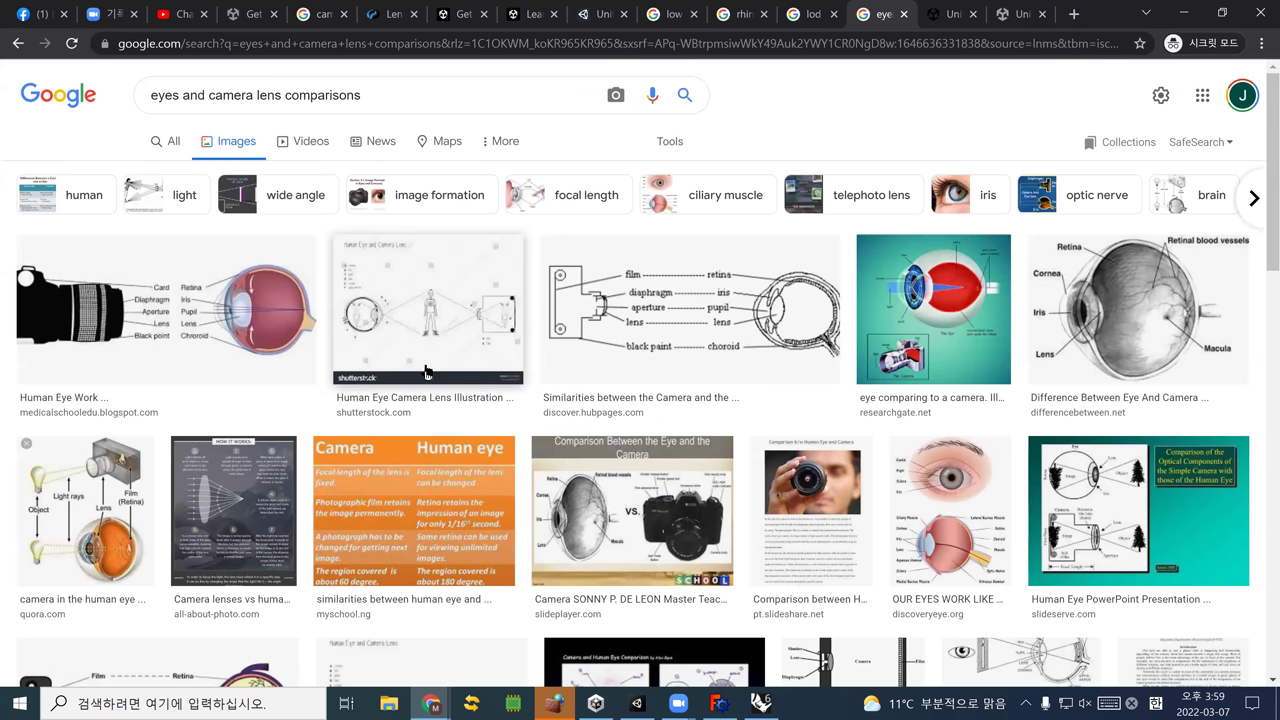
Look through the image results for diagrams comparing the human eye with a camera lens
scroll(418, 376, down, 3)
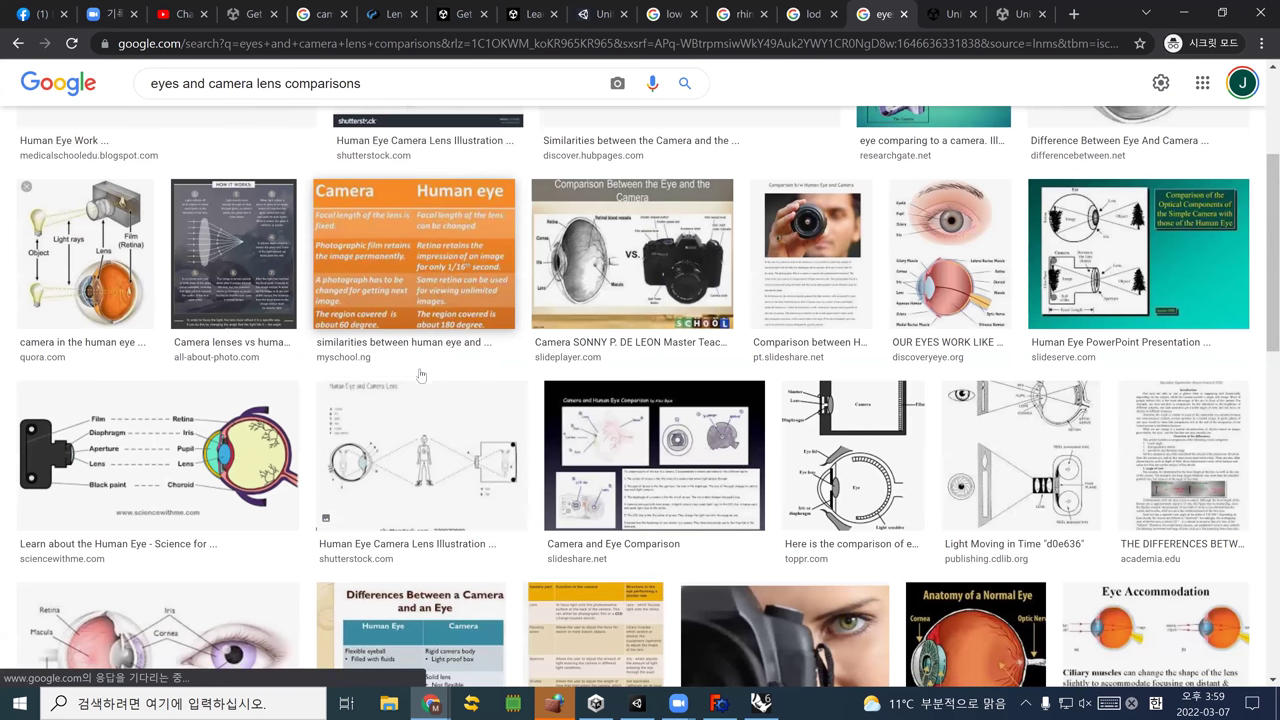
scroll(430, 410, down, 2)
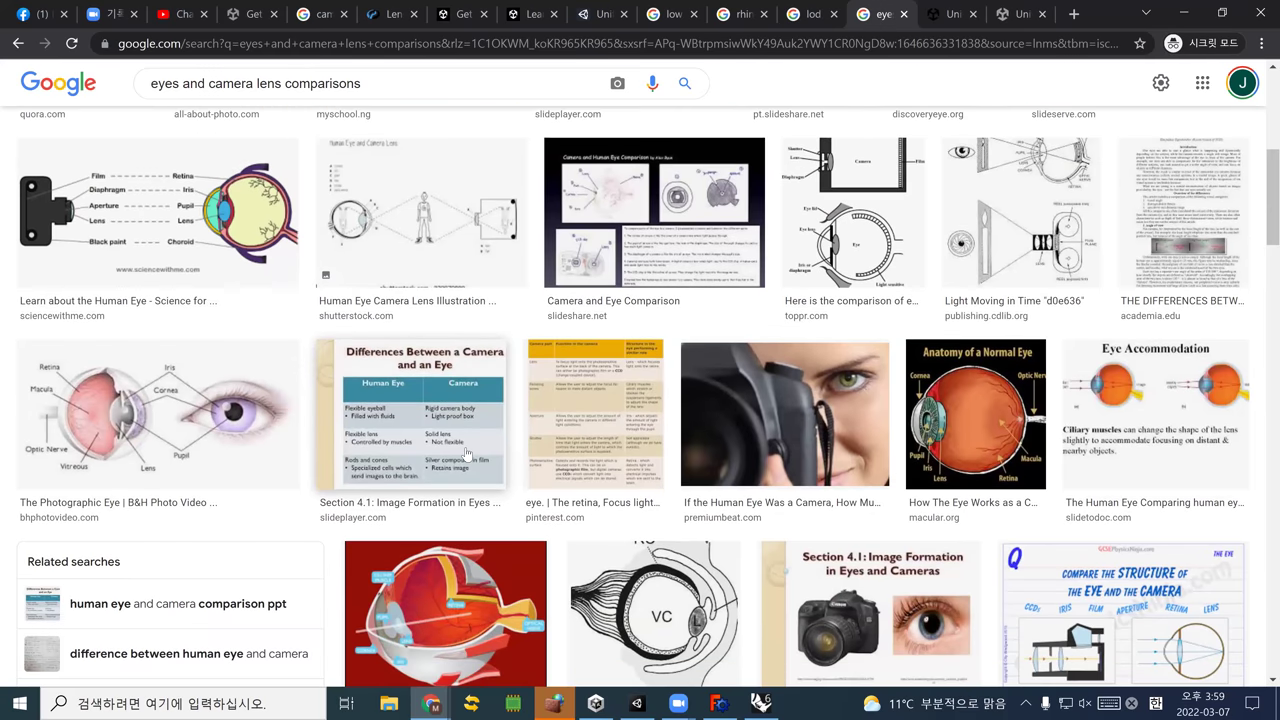
scroll(440, 477, down, 1)
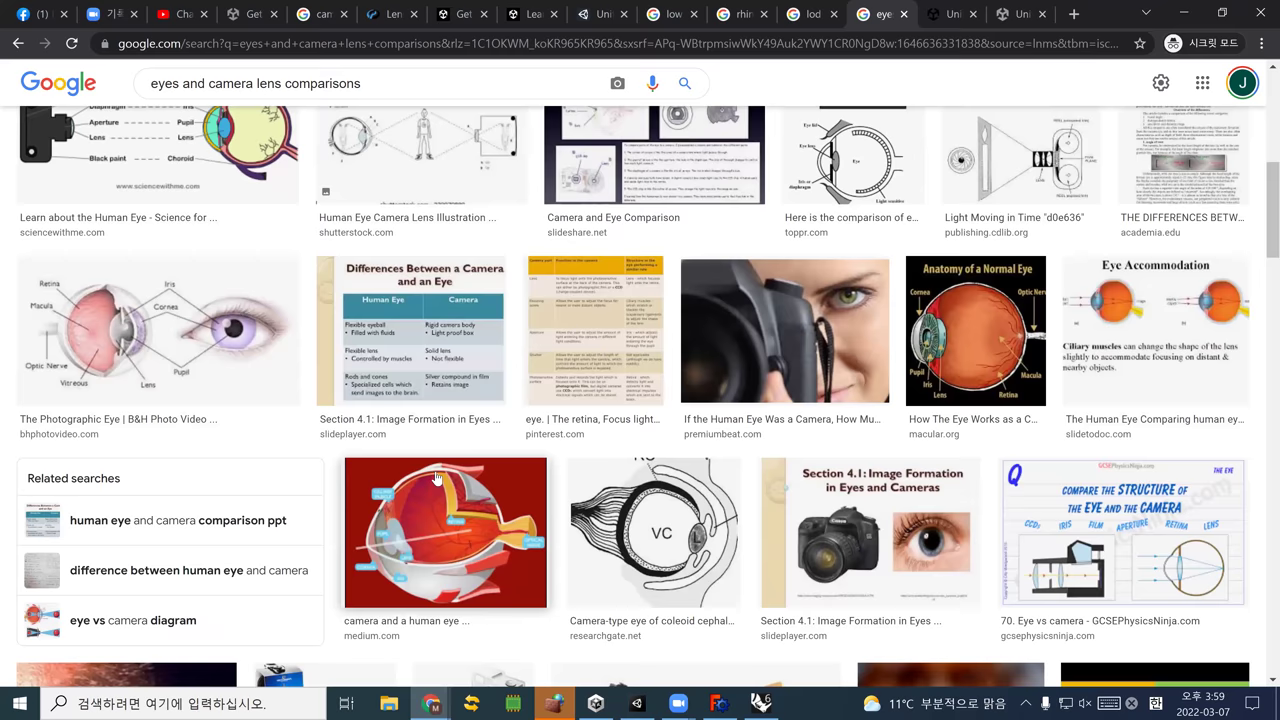
scroll(600, 560, down, 2)
scroll(831, 676, down, 1)
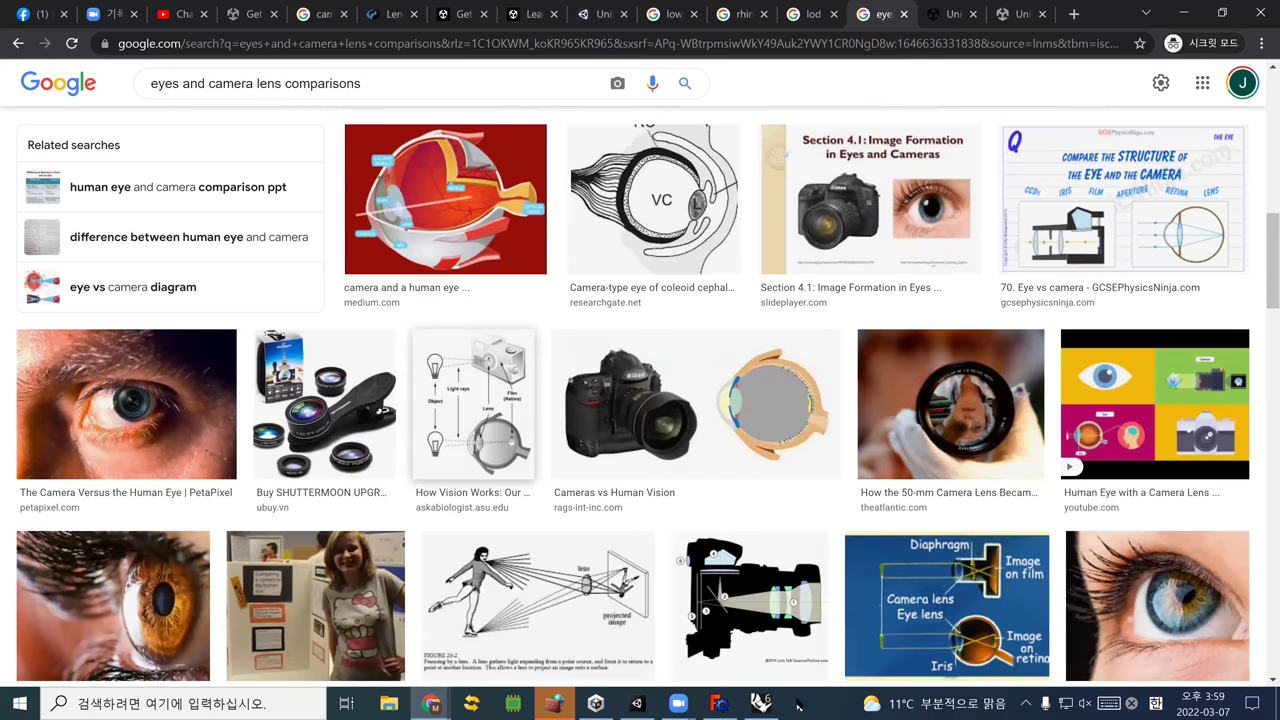
scroll(406, 376, down, 4)
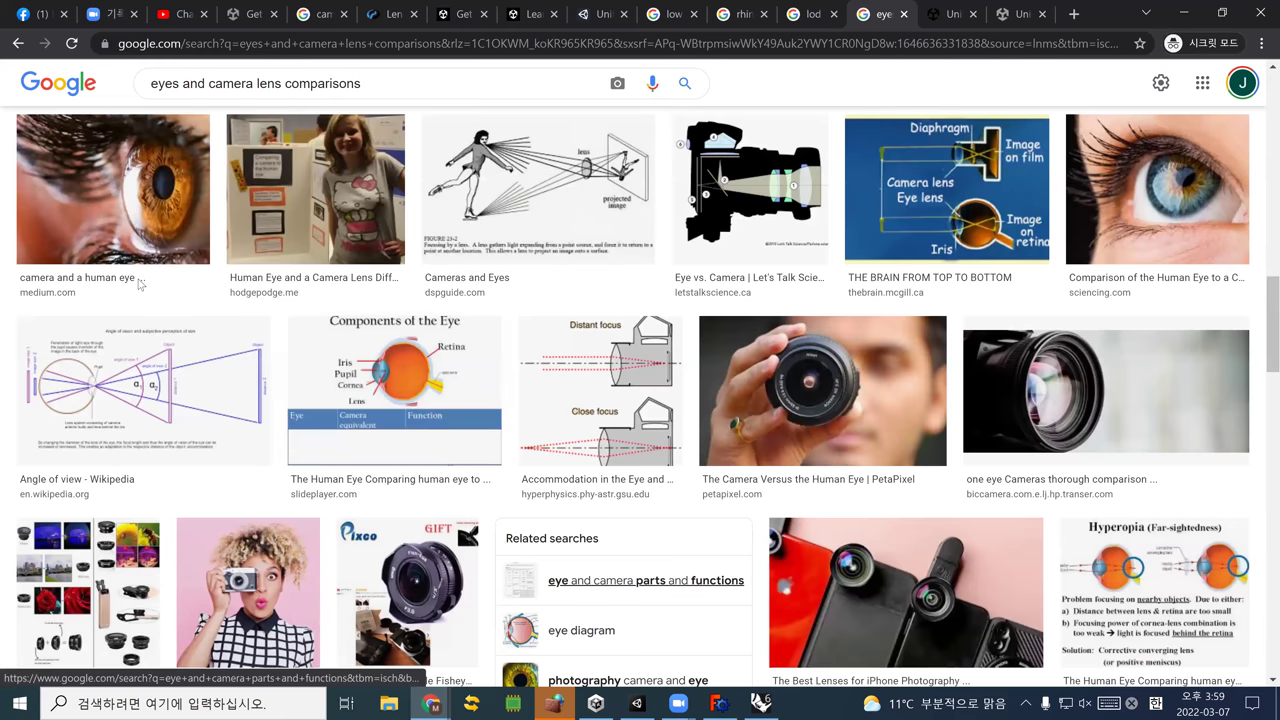
Switch back to Rhino, show the Perspective viewport's camera properties, and dock the floating panel group back beside the viewport
key(alt+Tab)
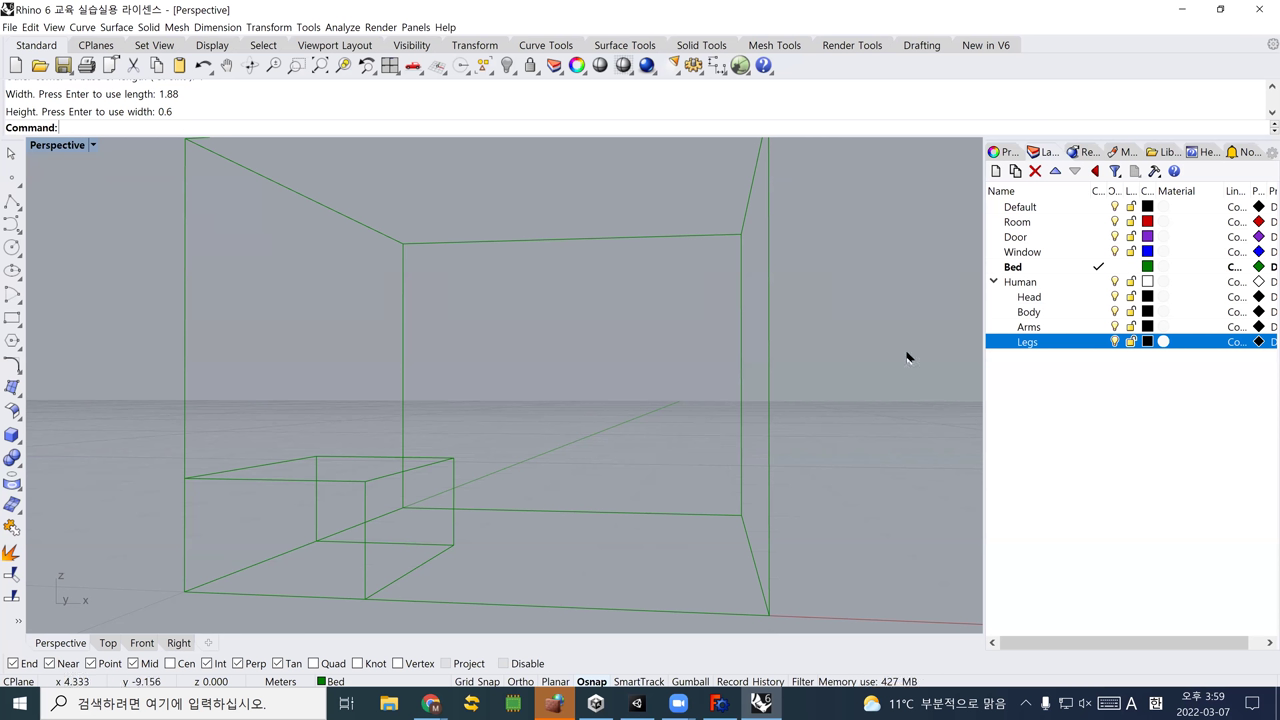
click(1005, 152)
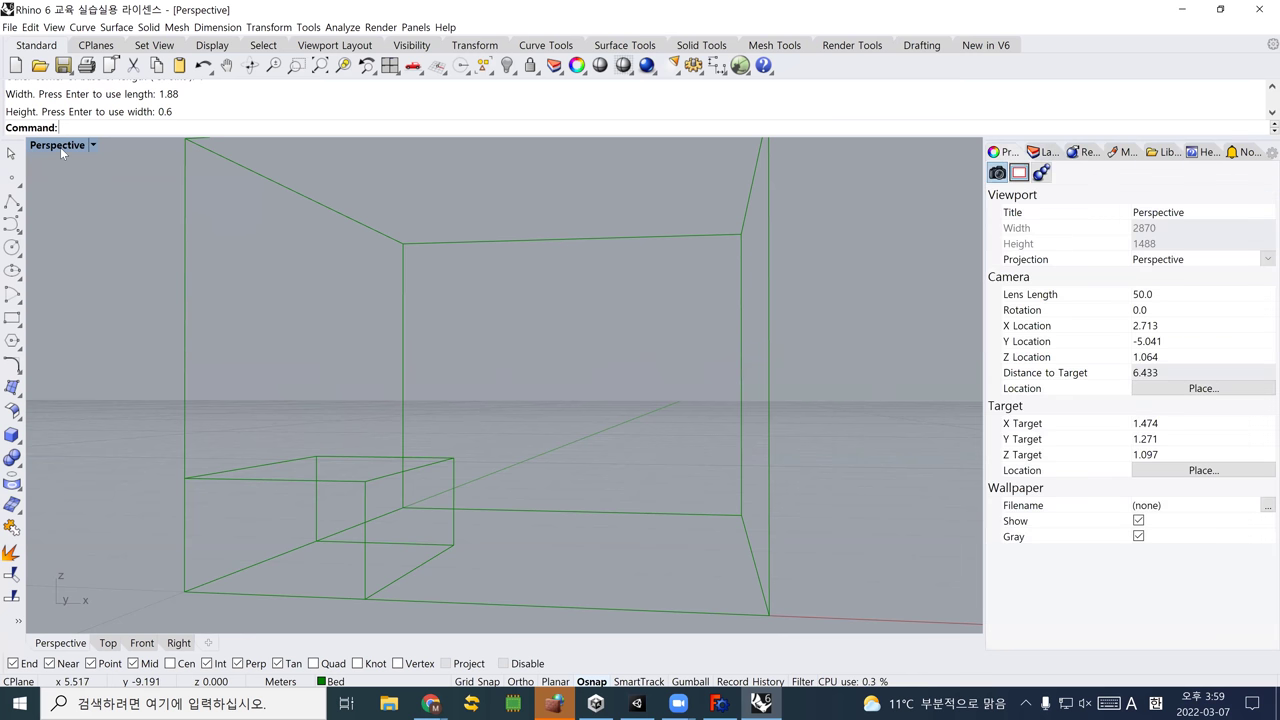
double_click(1005, 147)
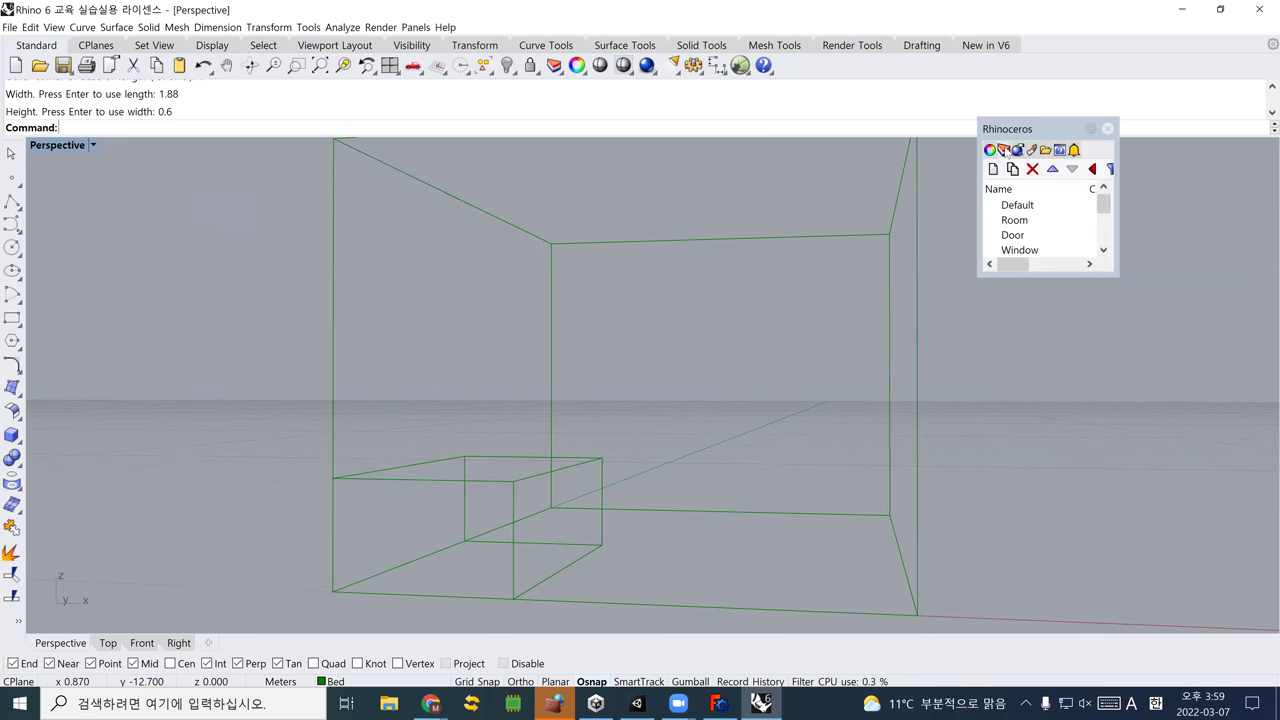
drag(1040, 129, 1052, 140)
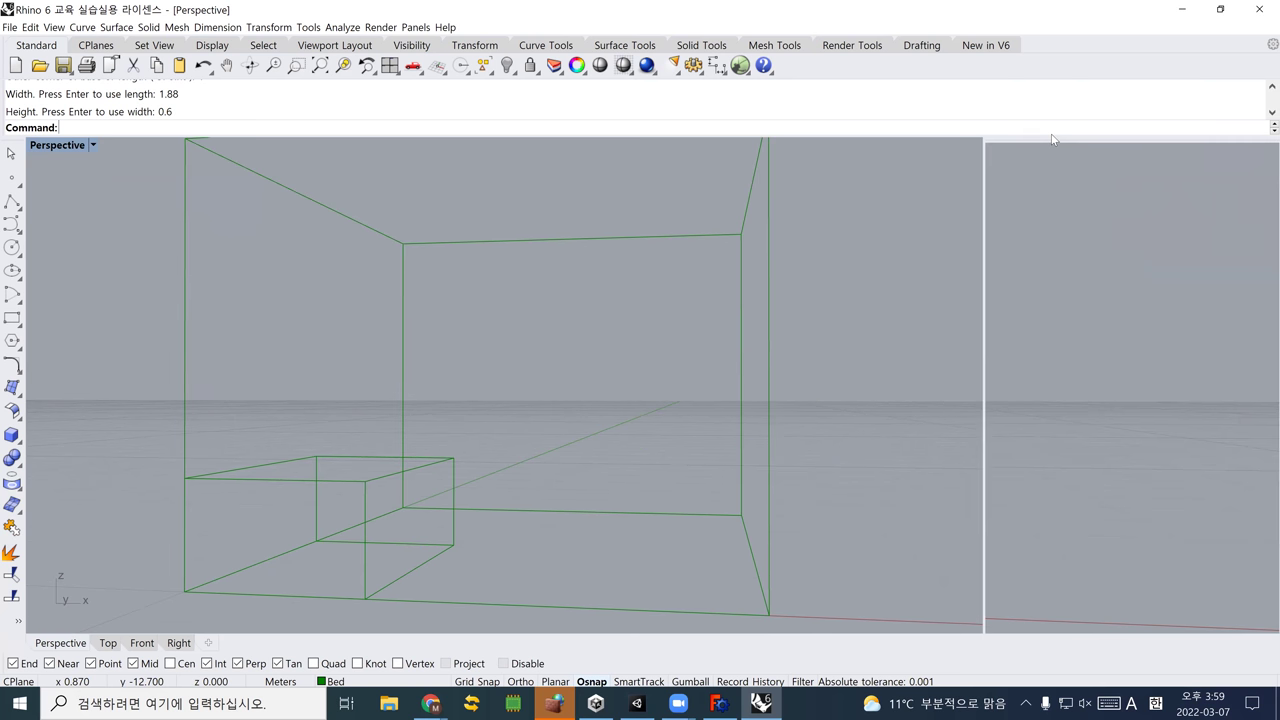
Set the Perspective camera's lens length to 20 and bring the view into the room to judge the distortion
click(1002, 152)
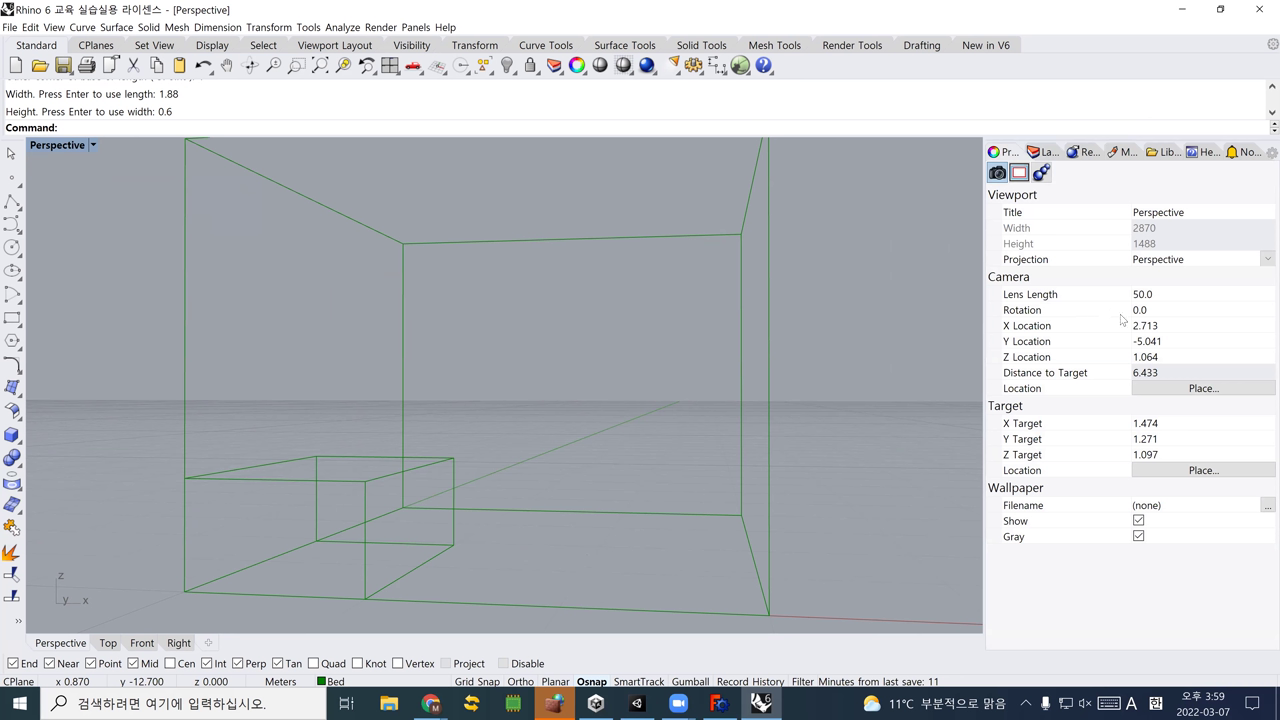
click(1172, 297)
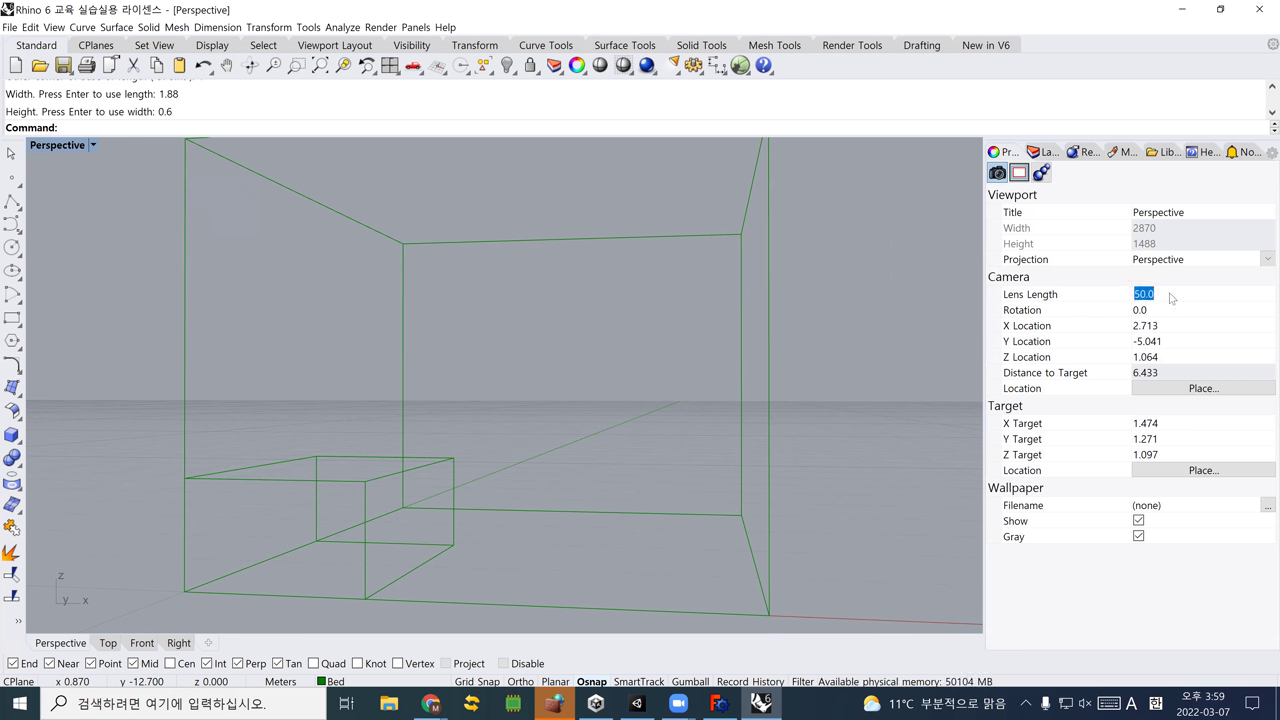
text(20)
key(Return)
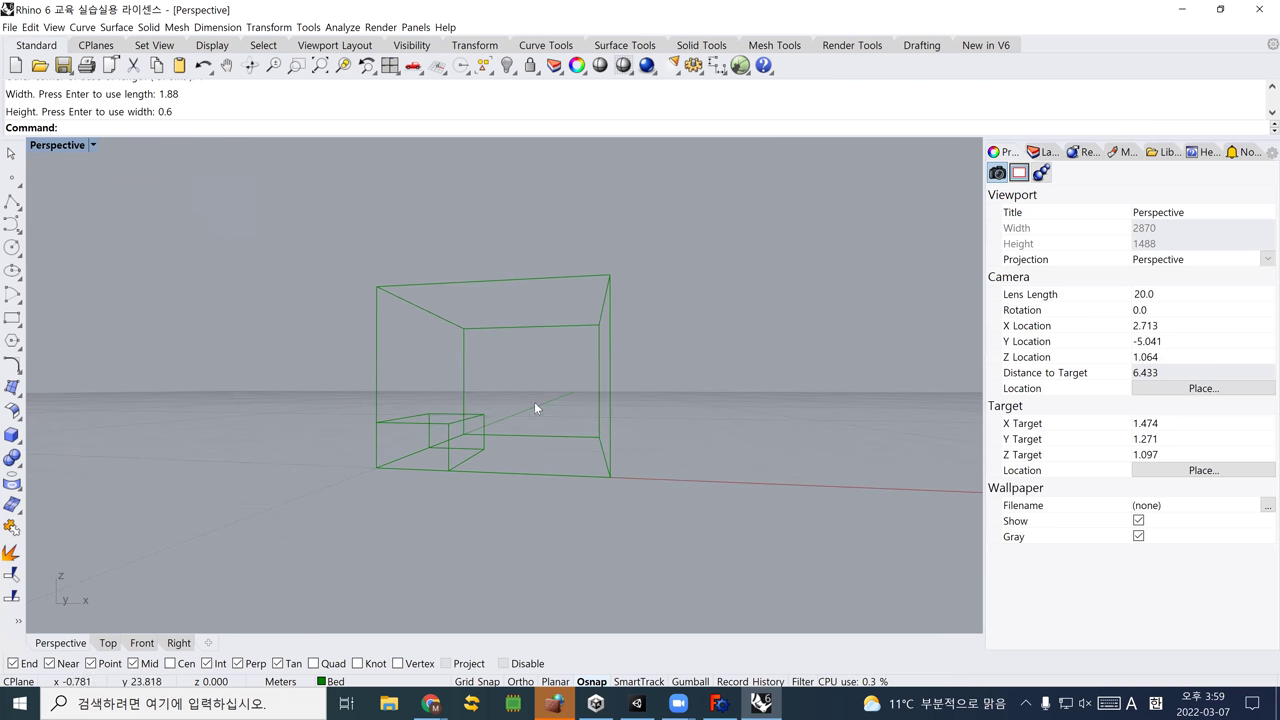
scroll(533, 418, up, 5)
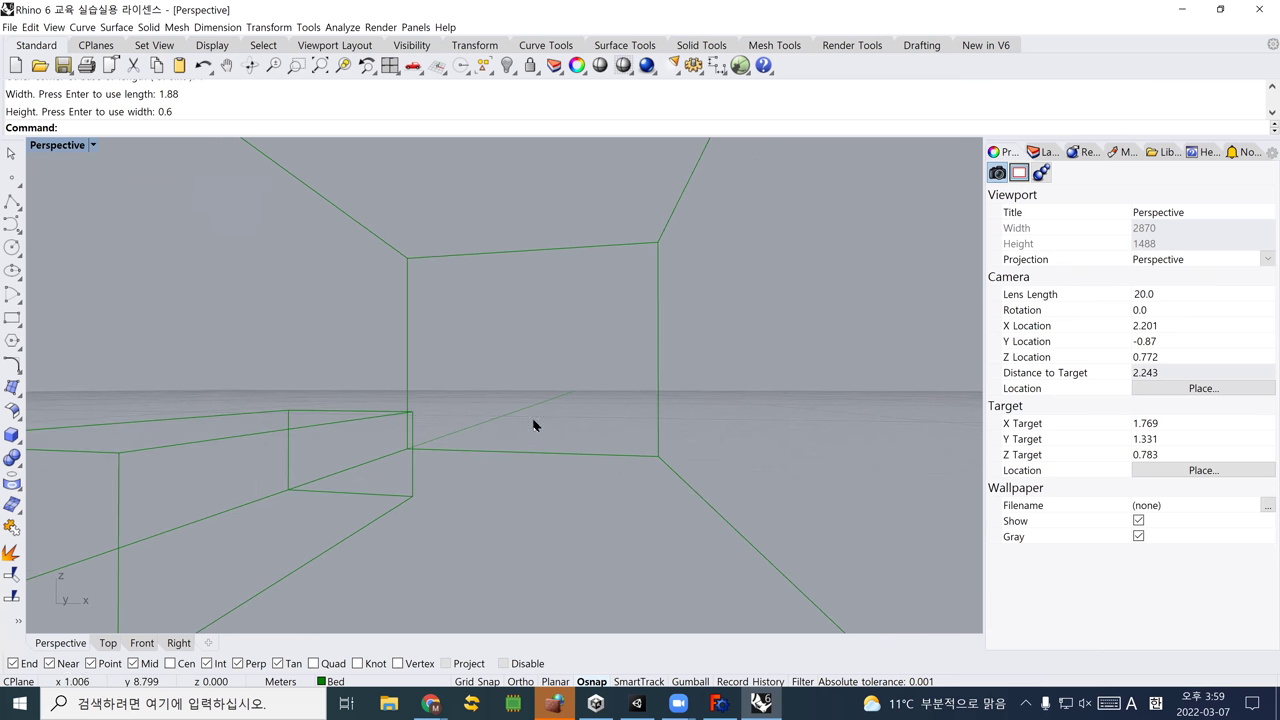
mouse_move(520, 362)
shift+right_down()
mouse_move(537, 381)
mouse_move(523, 378)
shift+right_up()
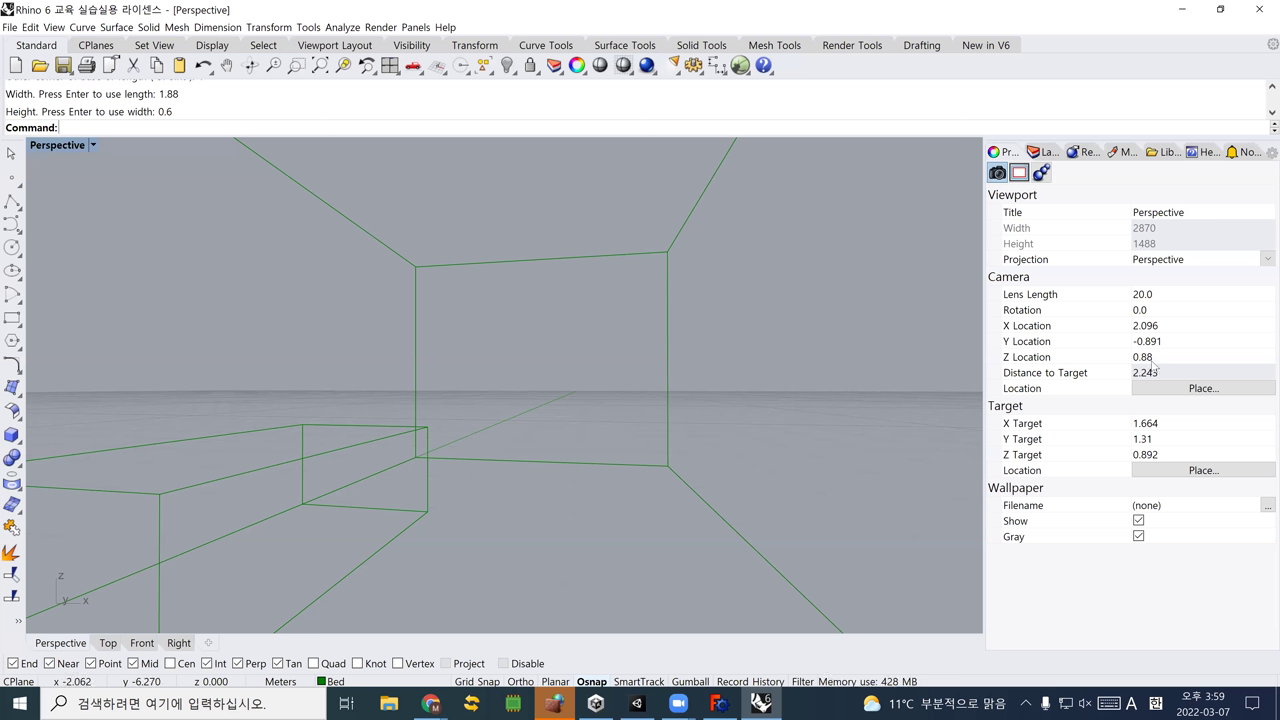
Try a lens length of 10 for the Perspective camera and reframe the room's interior
click(1175, 298)
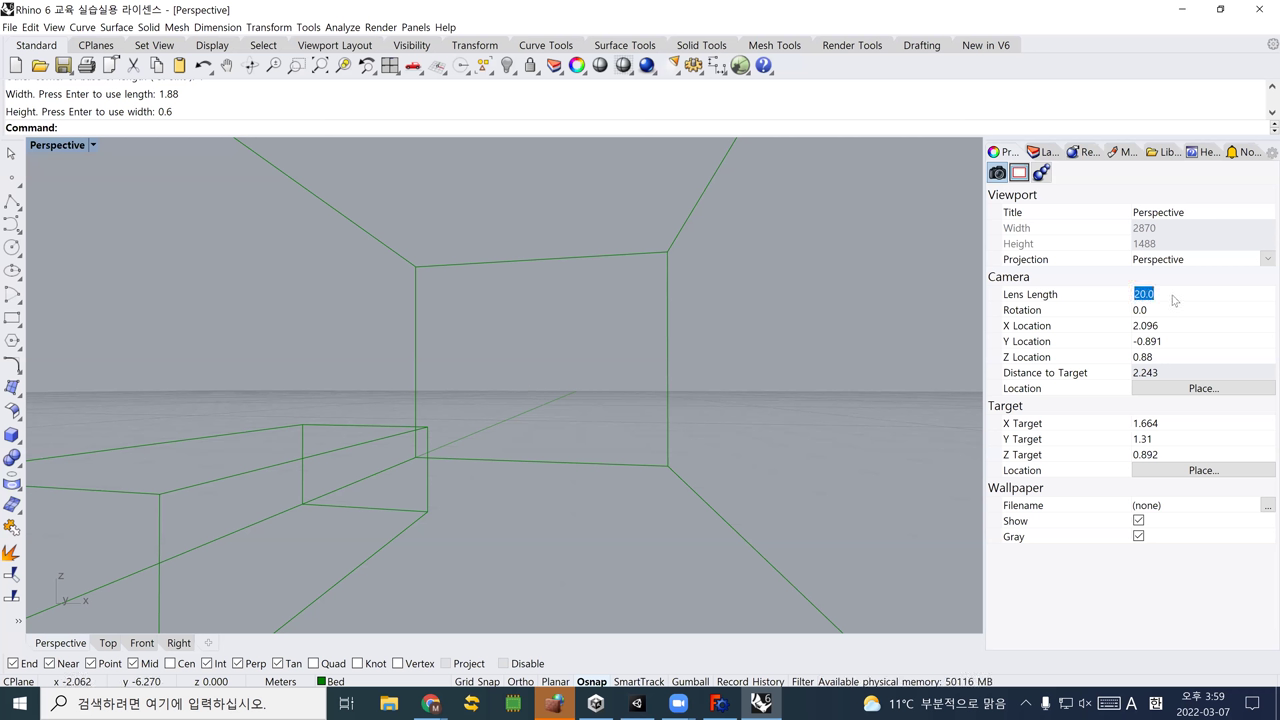
text(10)
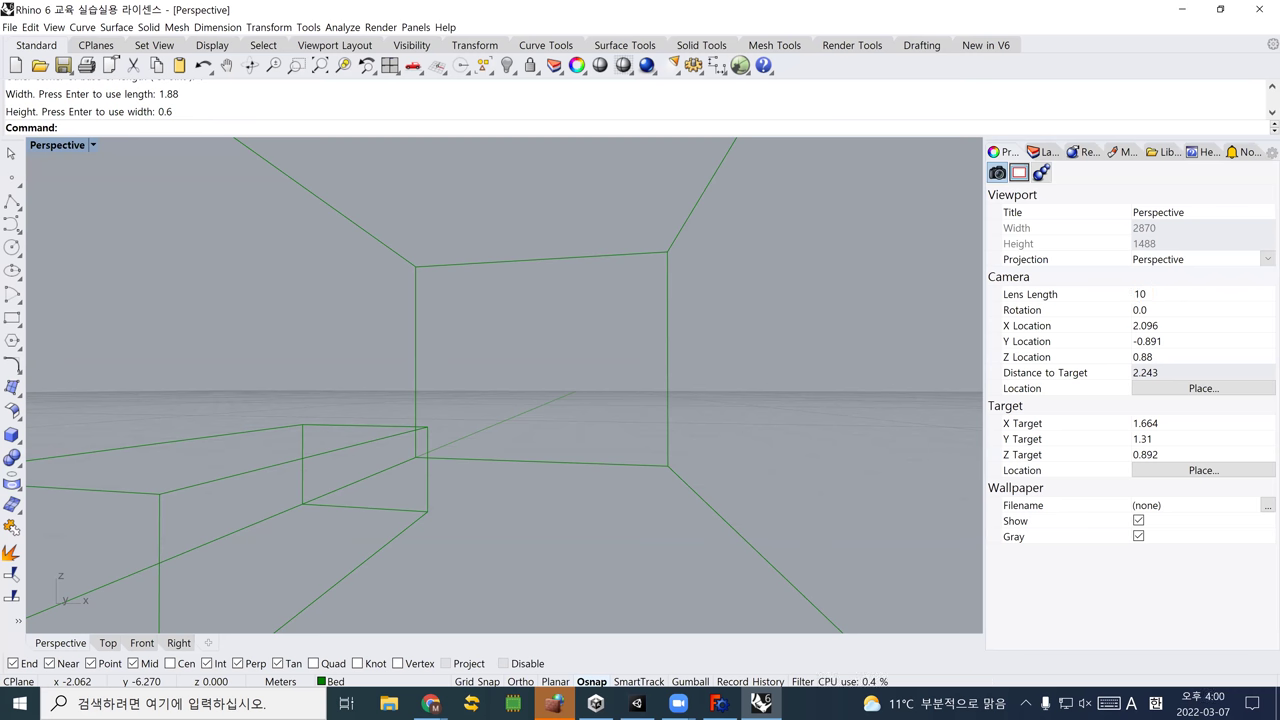
key(Return)
scroll(545, 432, up, 5)
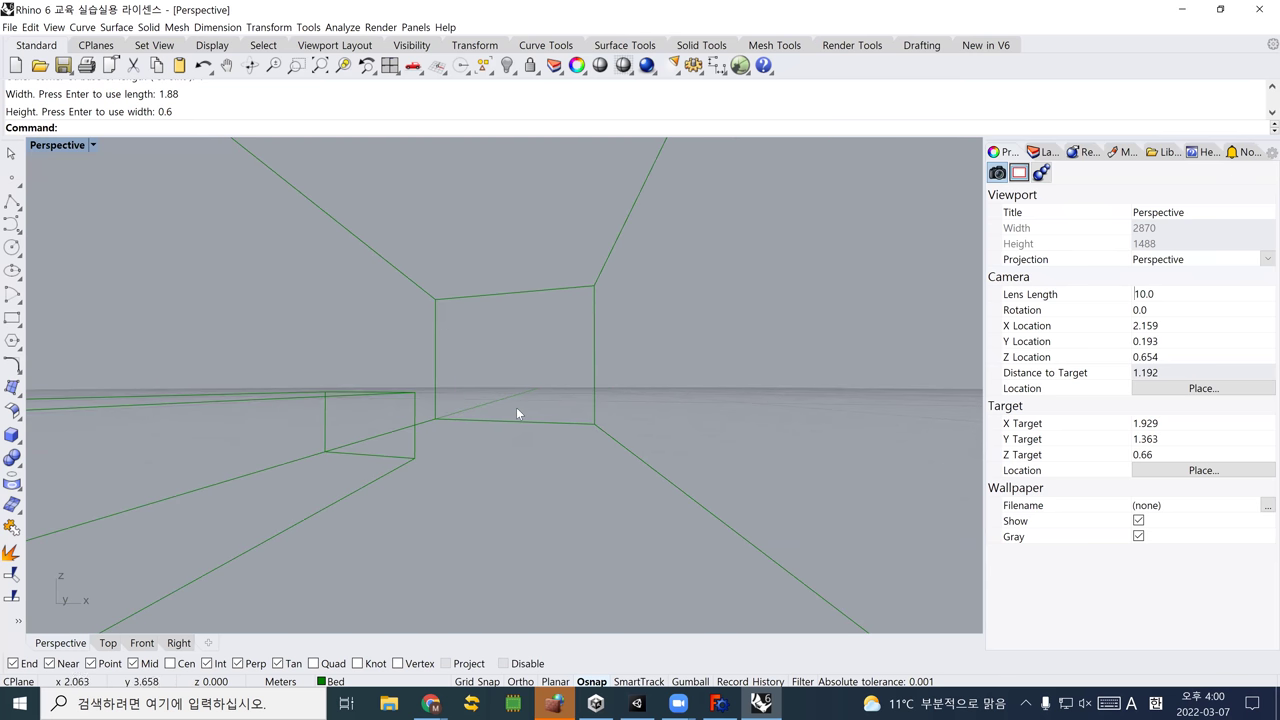
shift+right_drag(501, 395, 612, 408)
Set the Perspective camera's lens length to 15 and bring up the layer list
click(1175, 298)
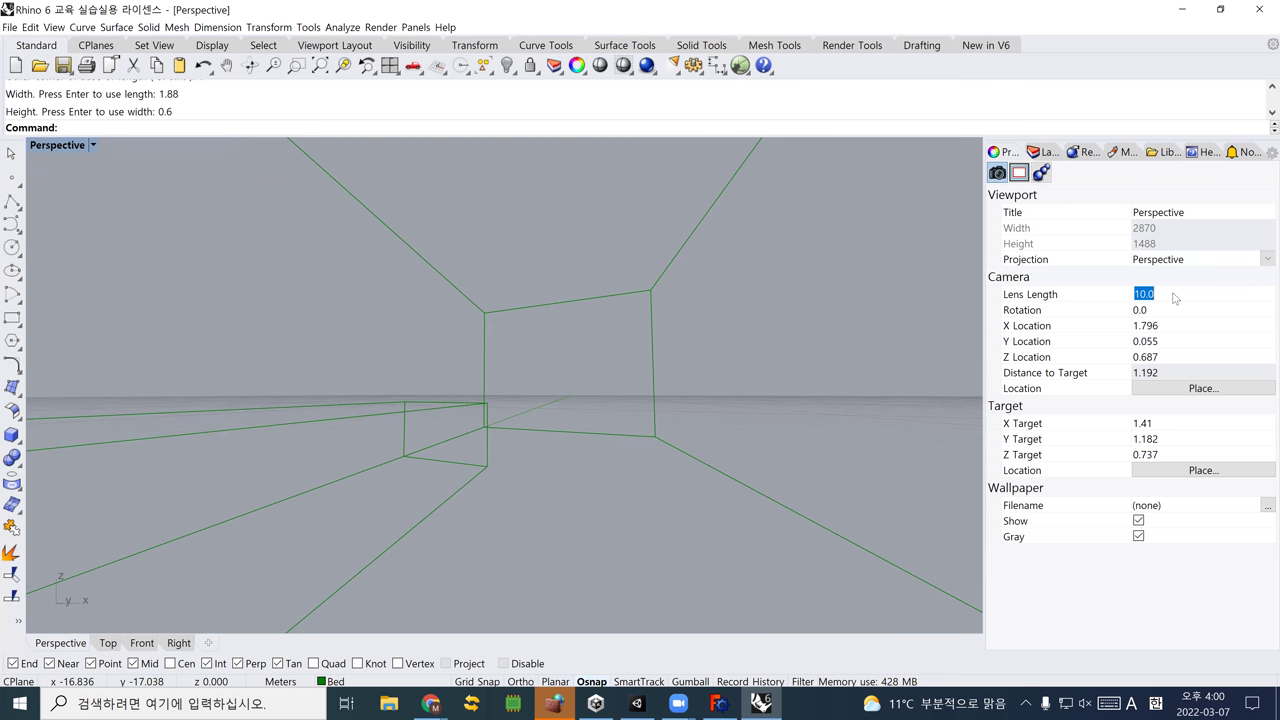
text(15)
key(Return)
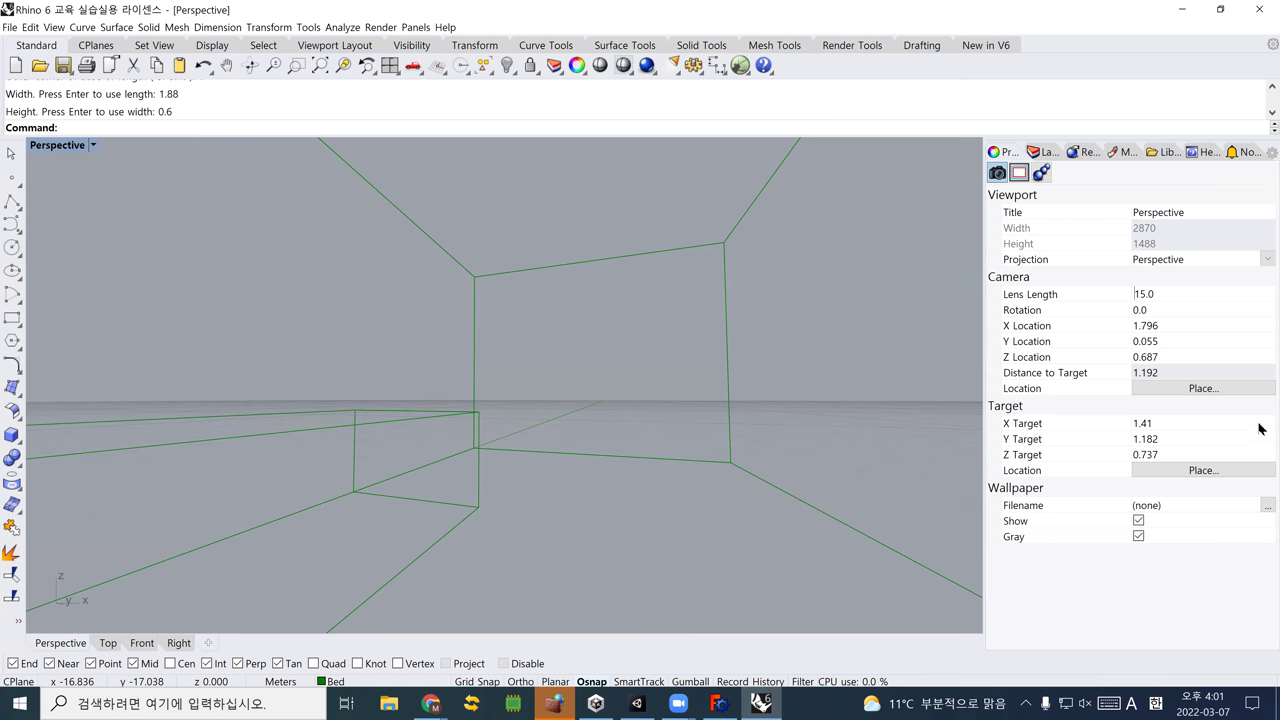
click(1043, 151)
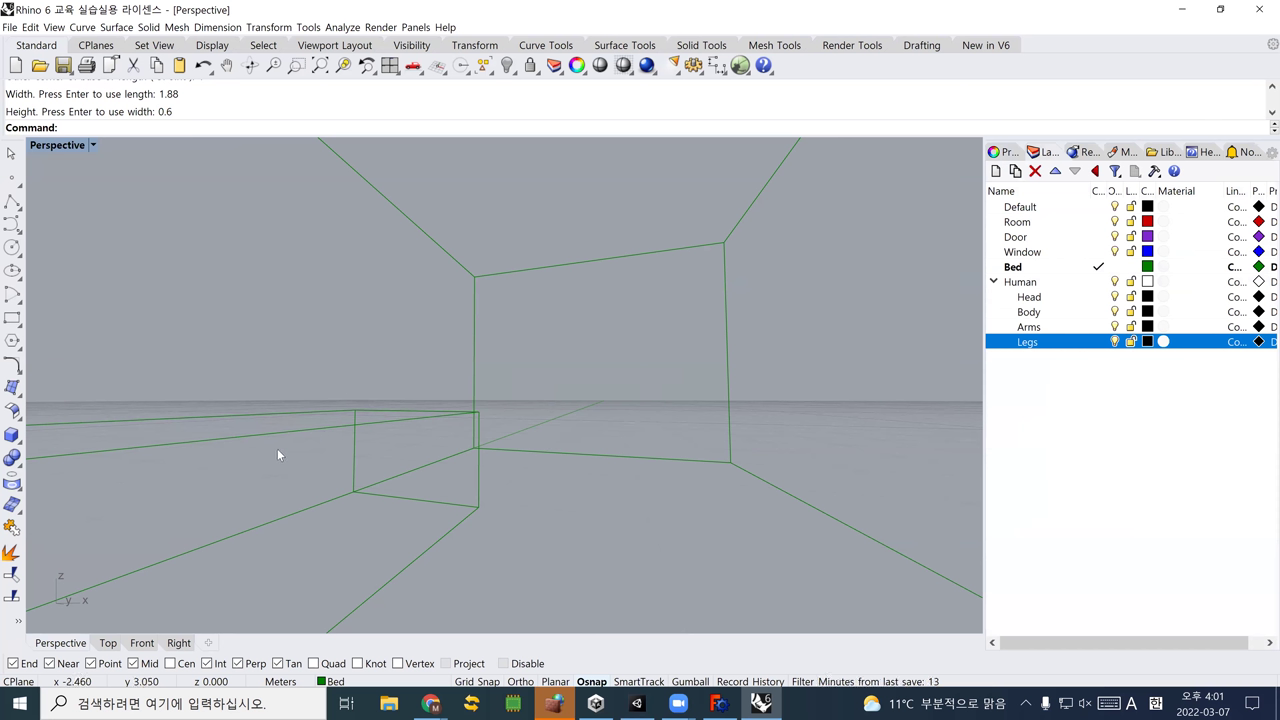
Draw a freehand door box against the room's far wall, starting from its lower corner beside the side wall
click(13, 436)
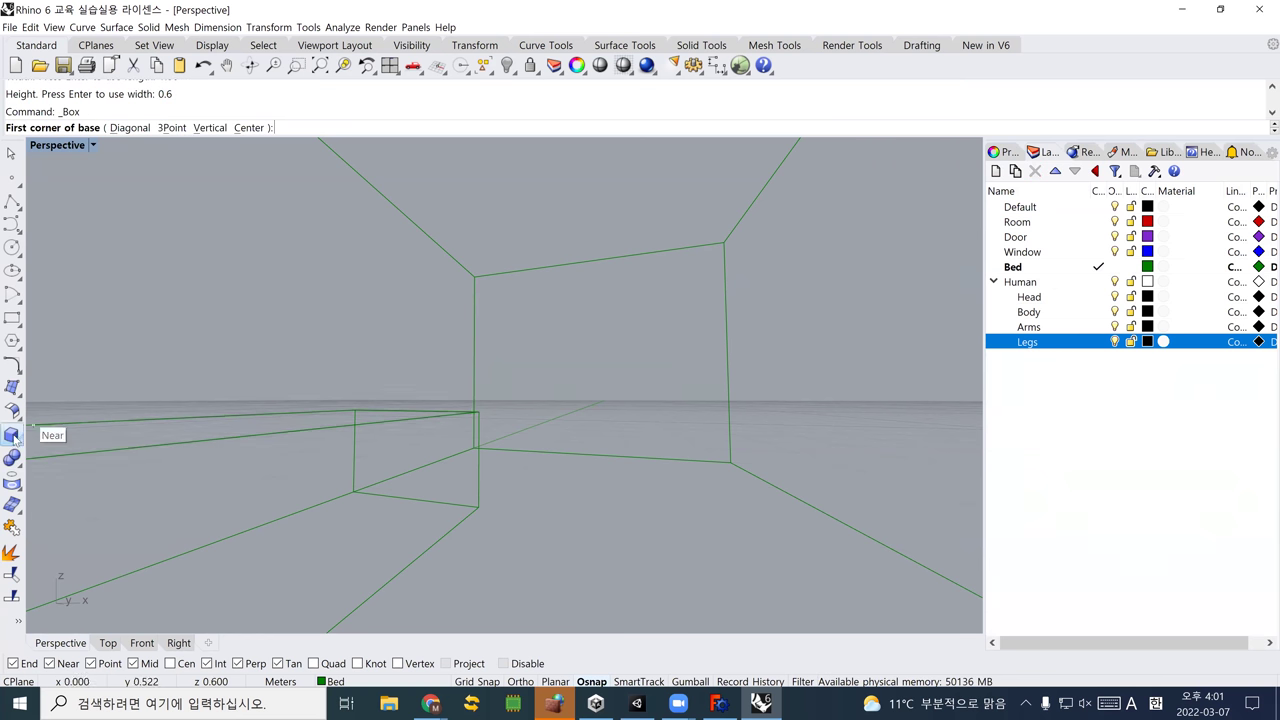
click(729, 462)
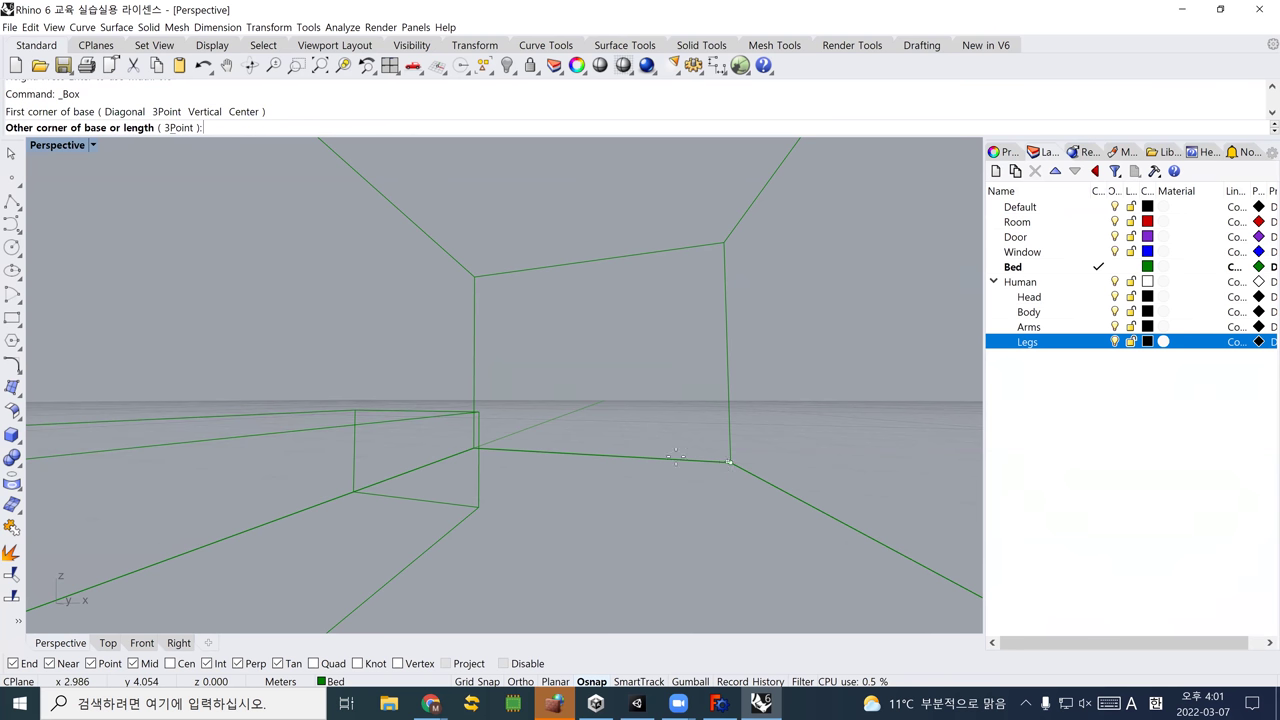
click(601, 450)
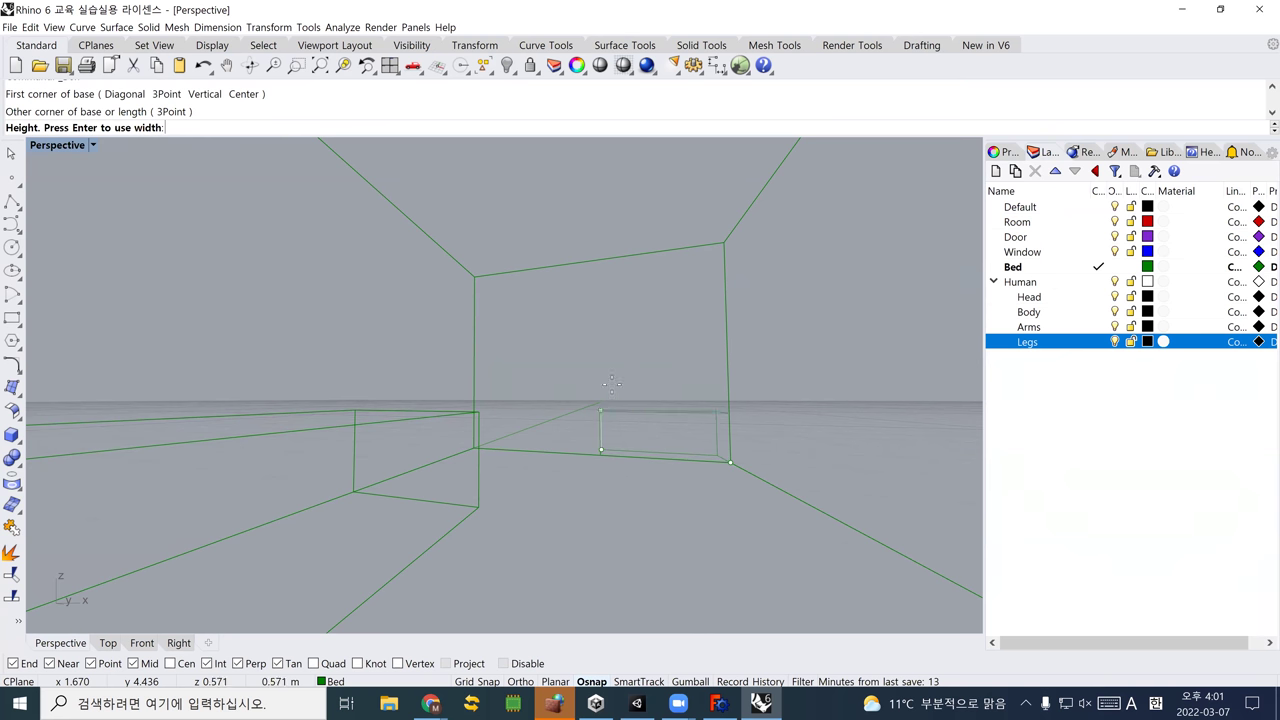
click(628, 305)
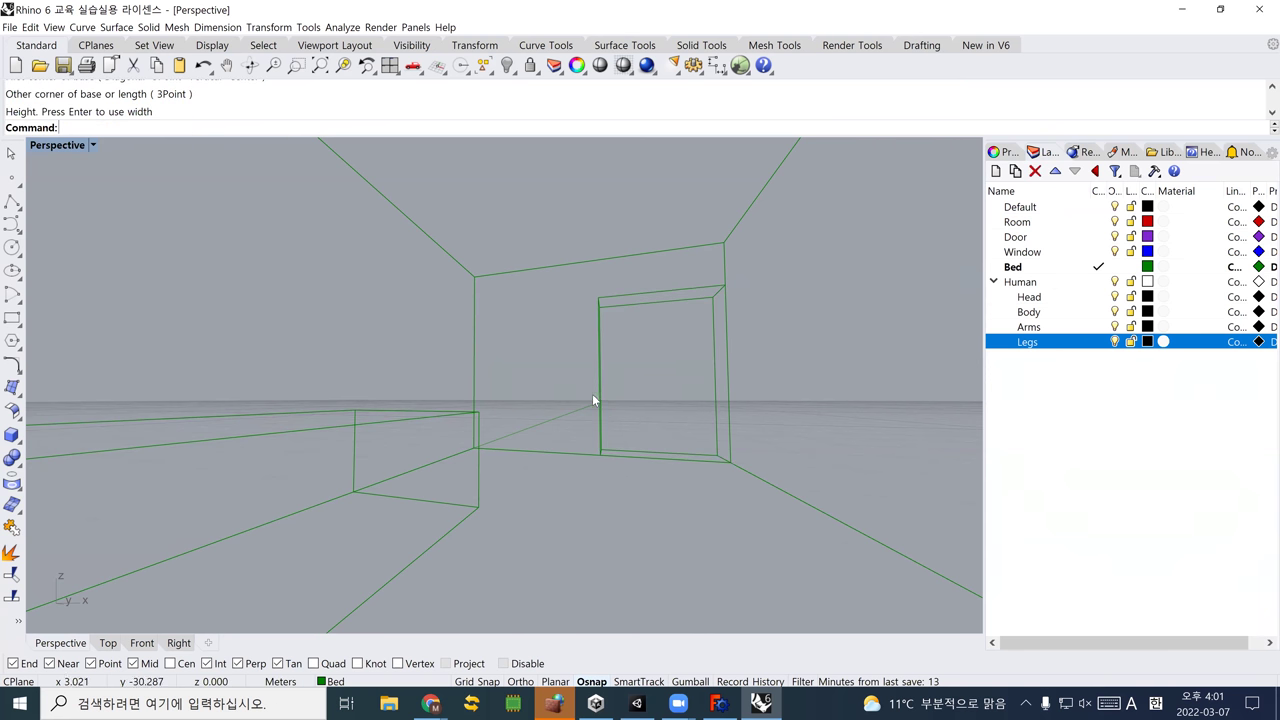
Switch to the four-viewport layout and delete the freehand door box at the room's corner
right_drag(586, 429, 251, 231)
key(ctrl+m)
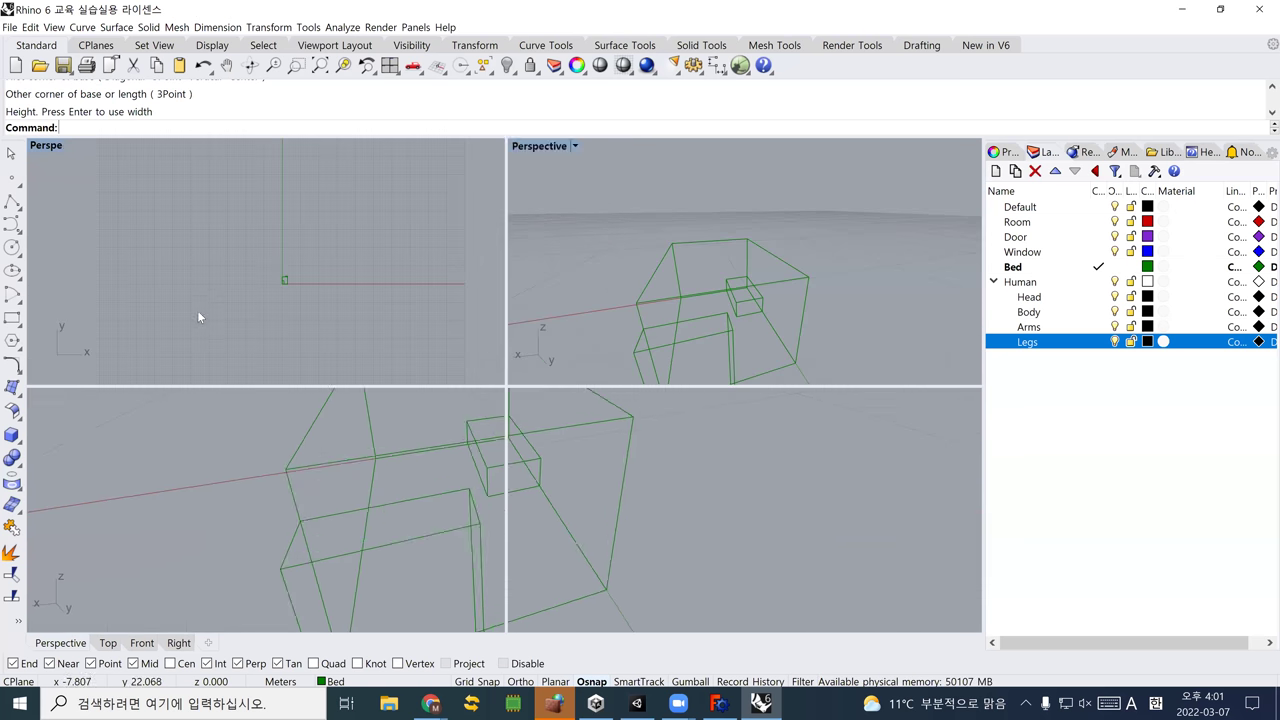
scroll(221, 298, up, 2)
drag(251, 214, 206, 168)
key(Delete)
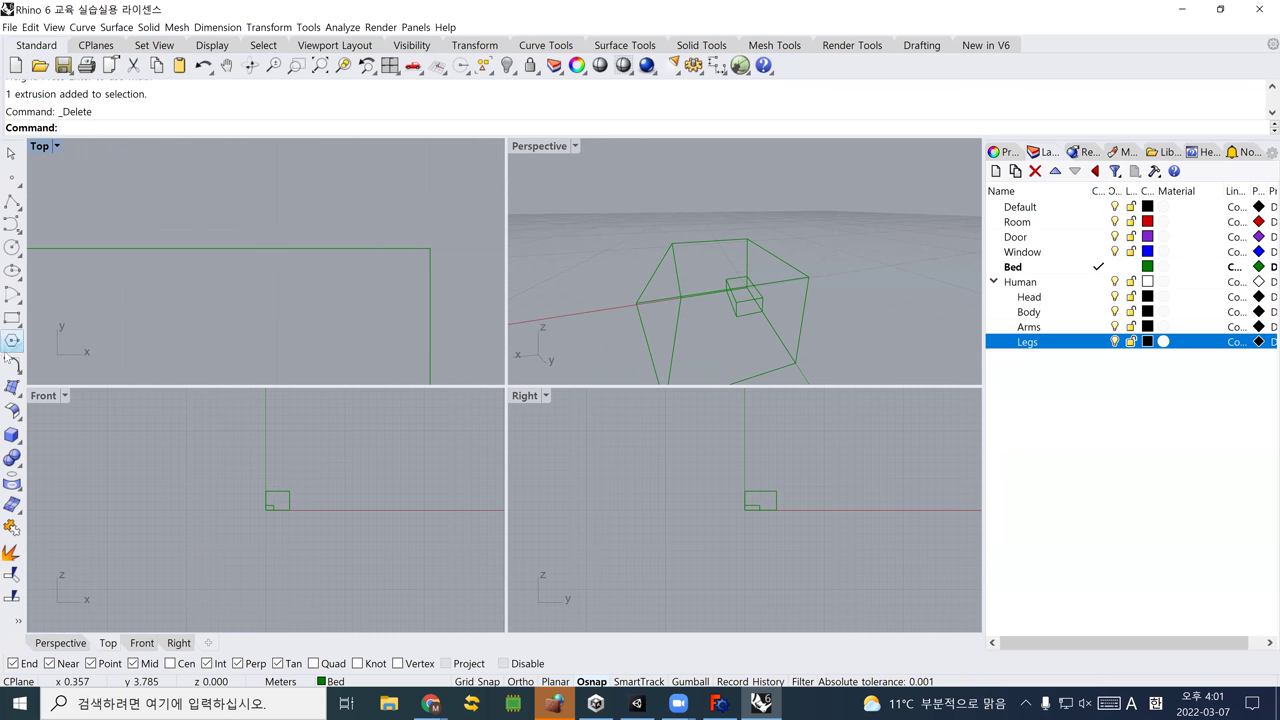
click(12, 434)
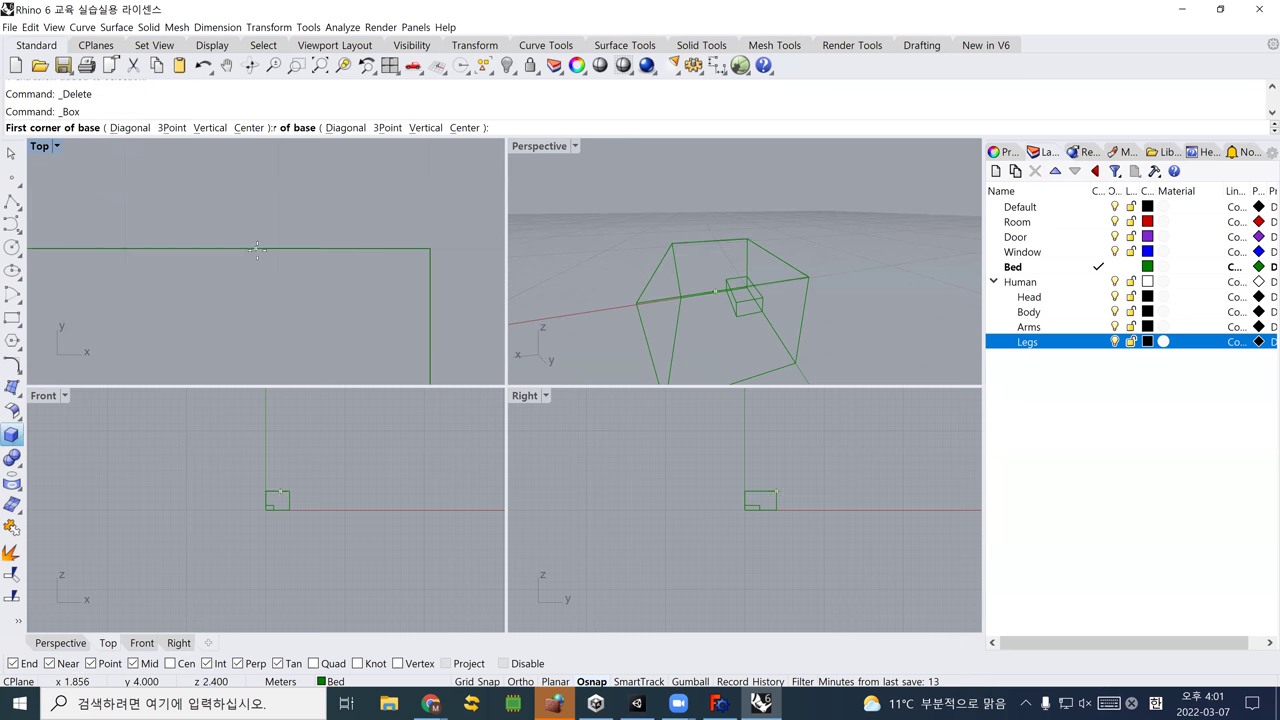
click(246, 271)
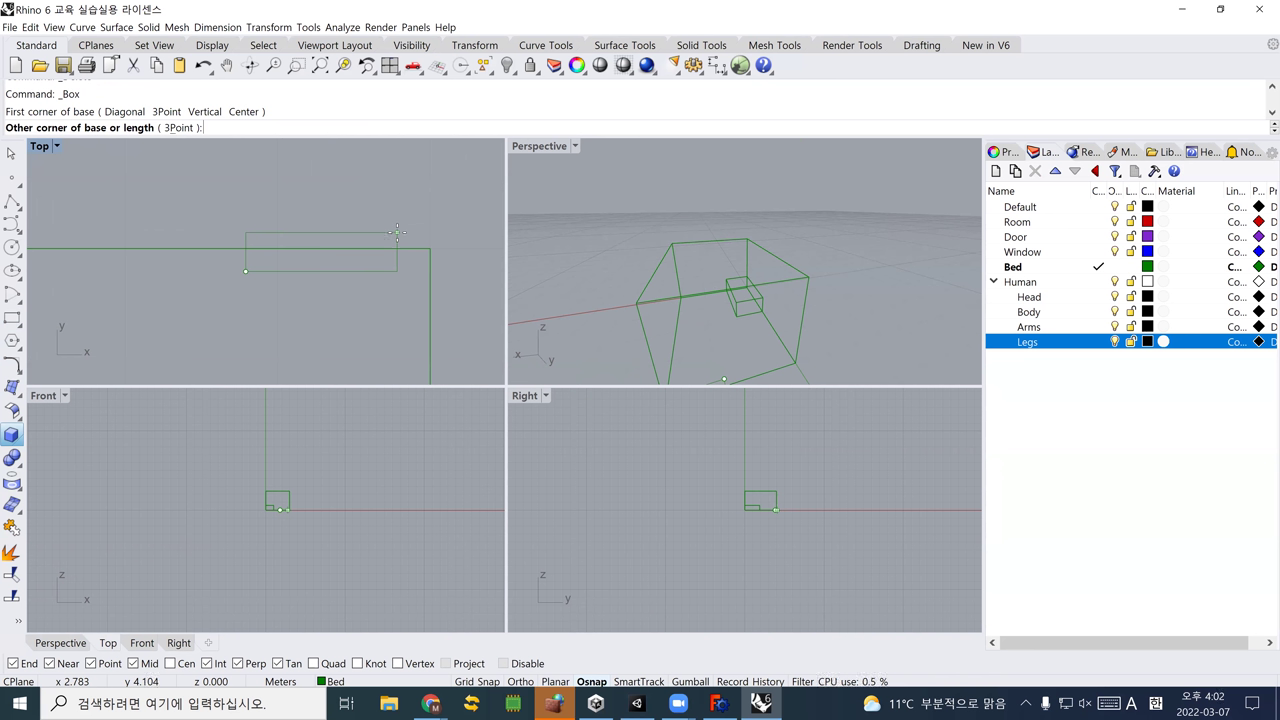
text(0.9)
scroll(396, 232, up, 5)
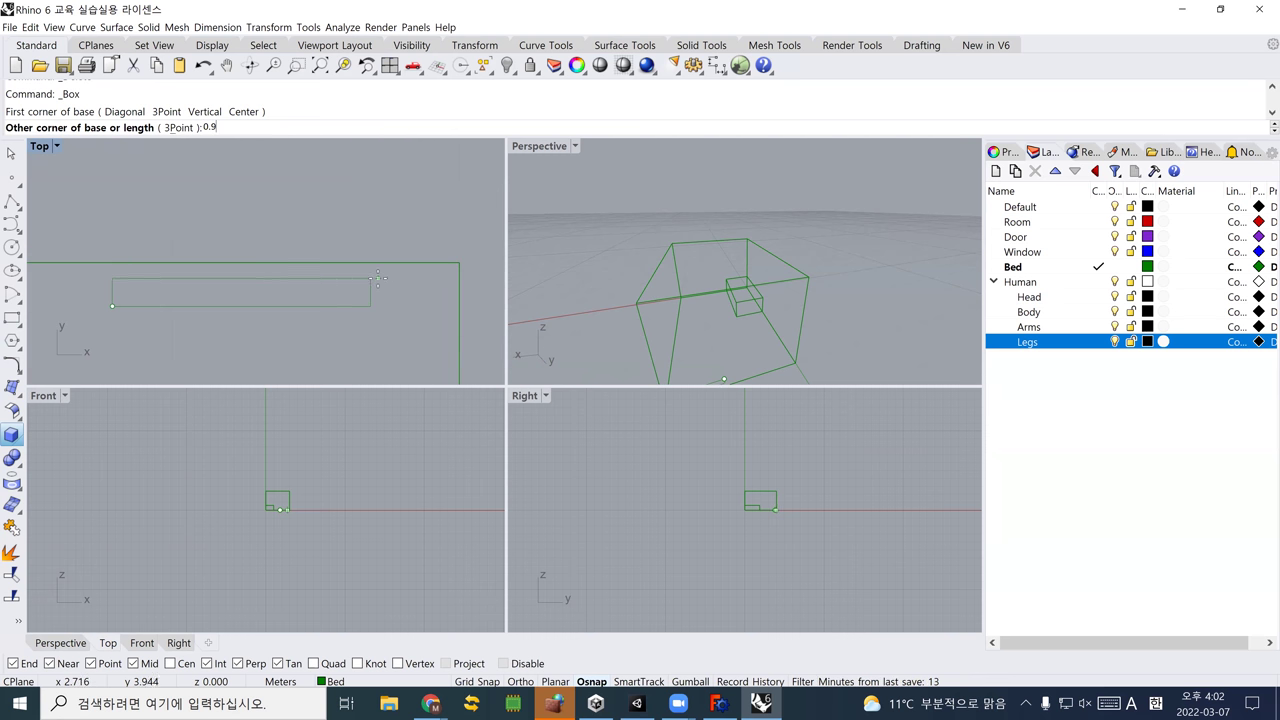
text(0.2)
key(Return)
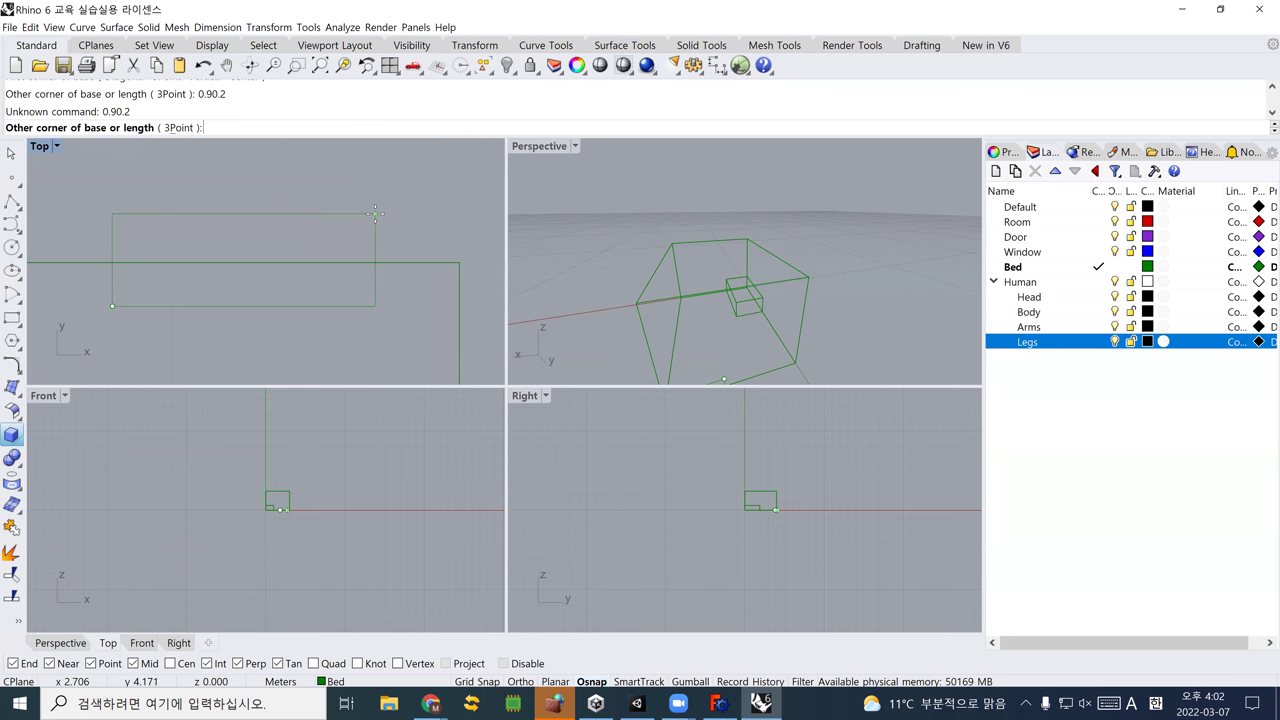
text(0.2)
key(BackSpace)
key(BackSpace)
key(BackSpace)
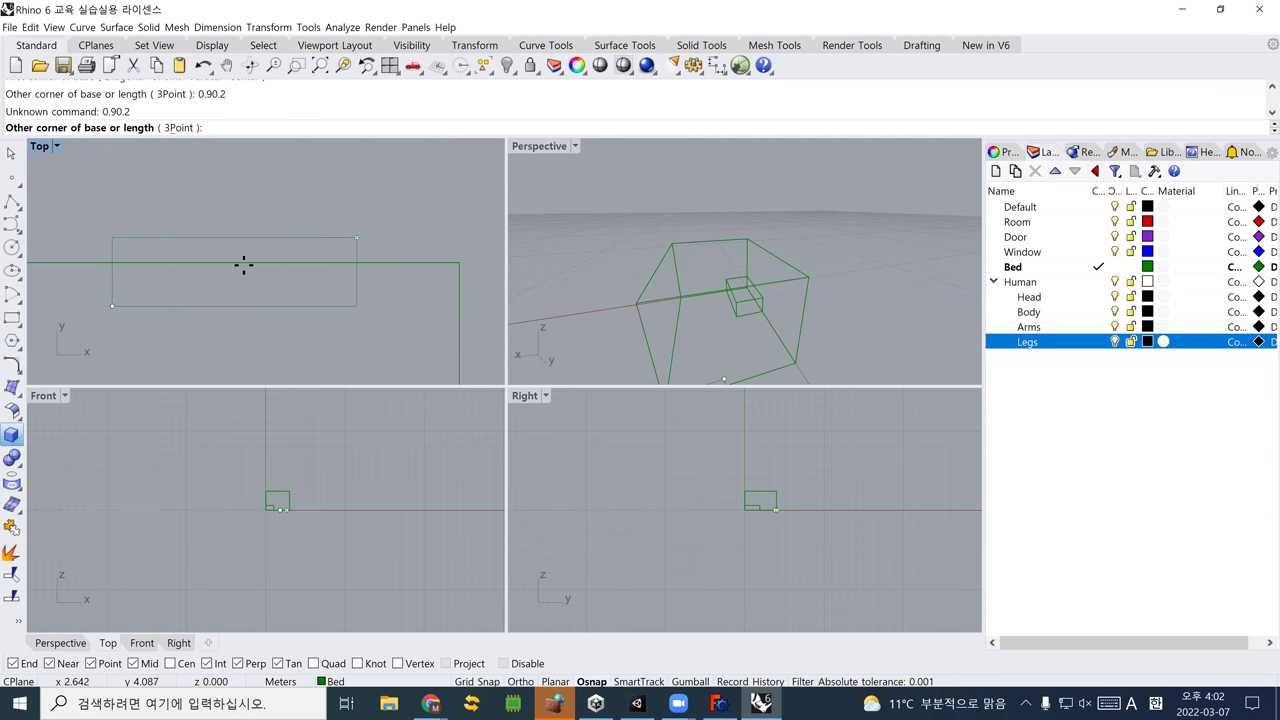
key(Escape)
text(c)
key(Return)
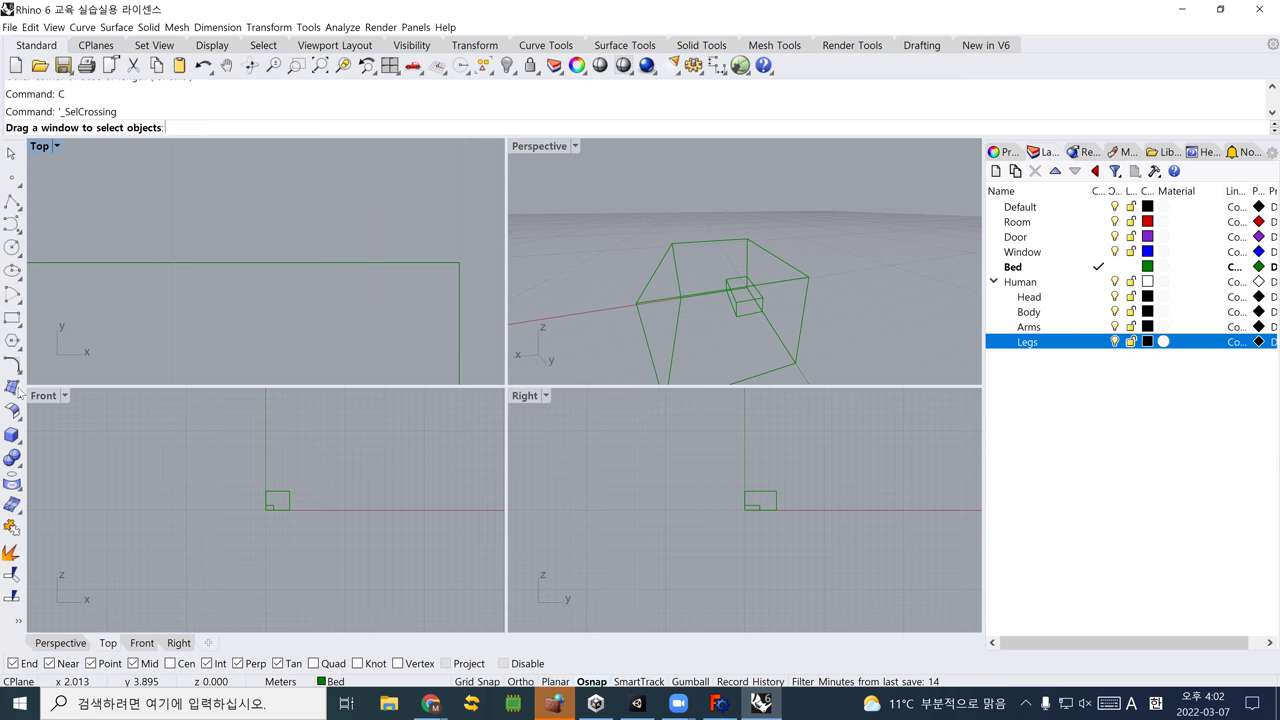
key(Escape)
Create a door box 0.9 m long, 0.2 m wide and 1.8 m high, starting just inside the room's far wall
click(12, 433)
click(245, 272)
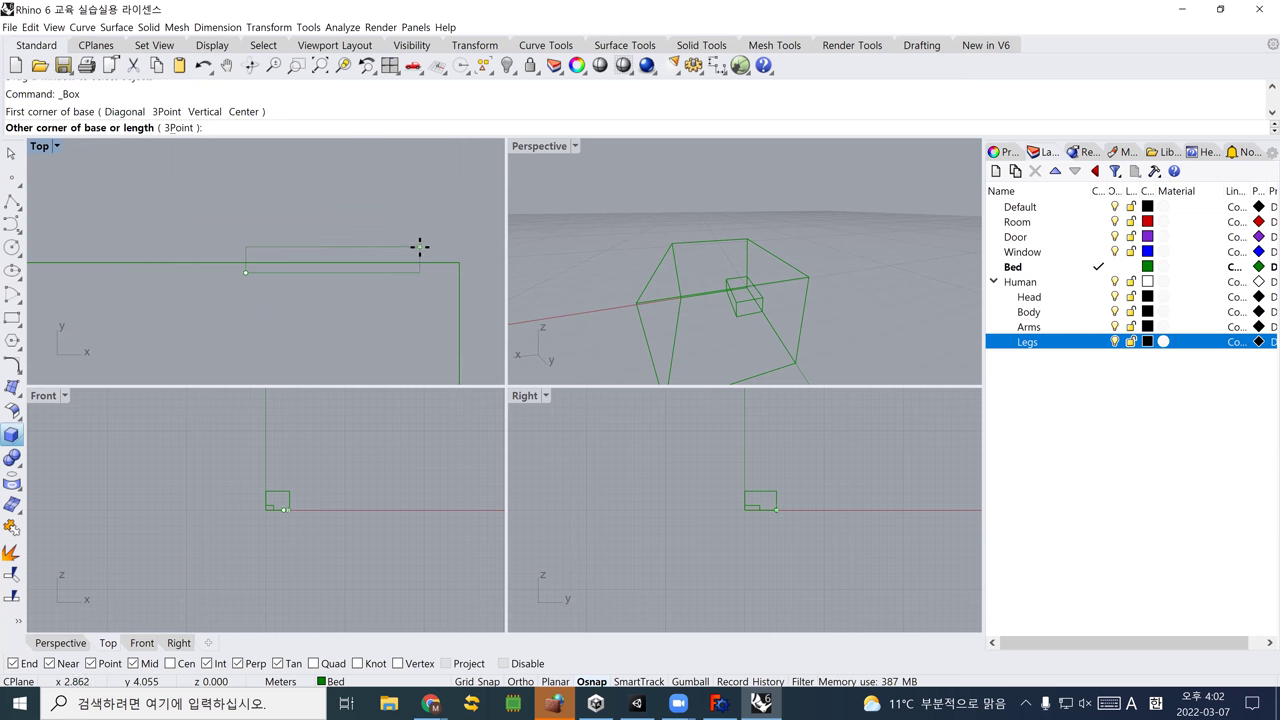
text(9)
key(BackSpace)
text(0.9)
key(Return)
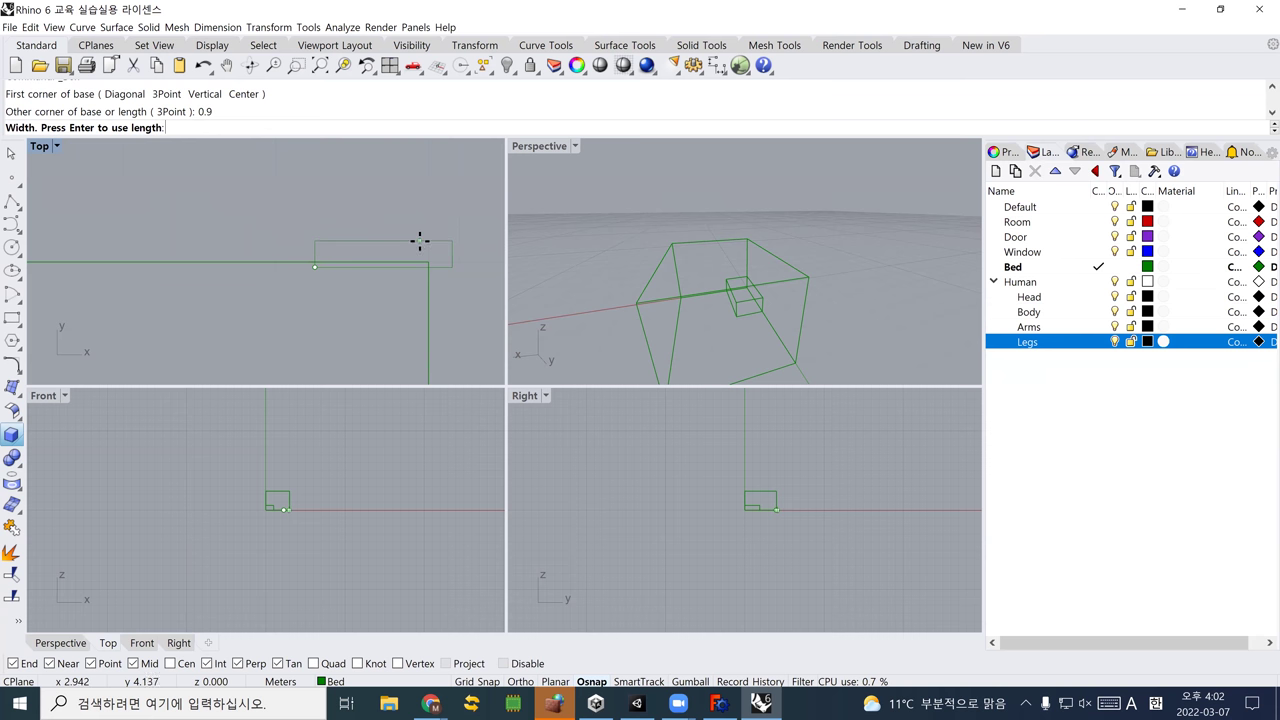
text(0.2)
key(Return)
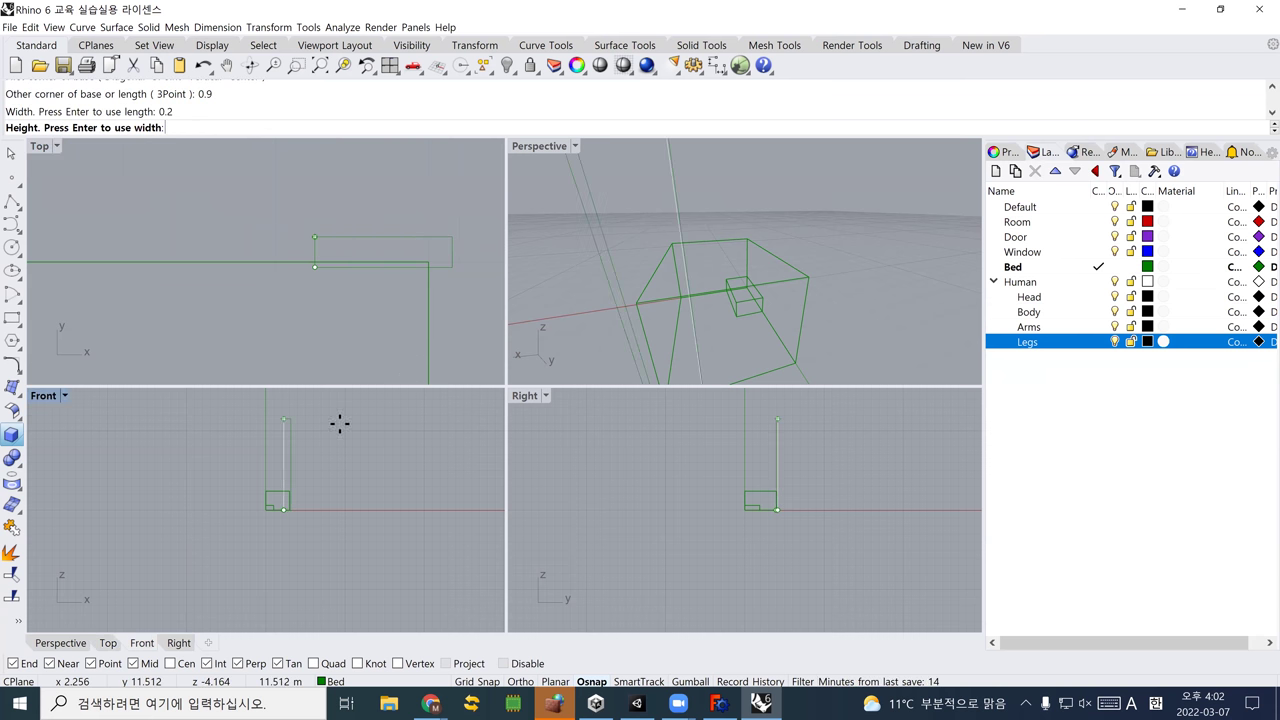
scroll(290, 485, up, 5)
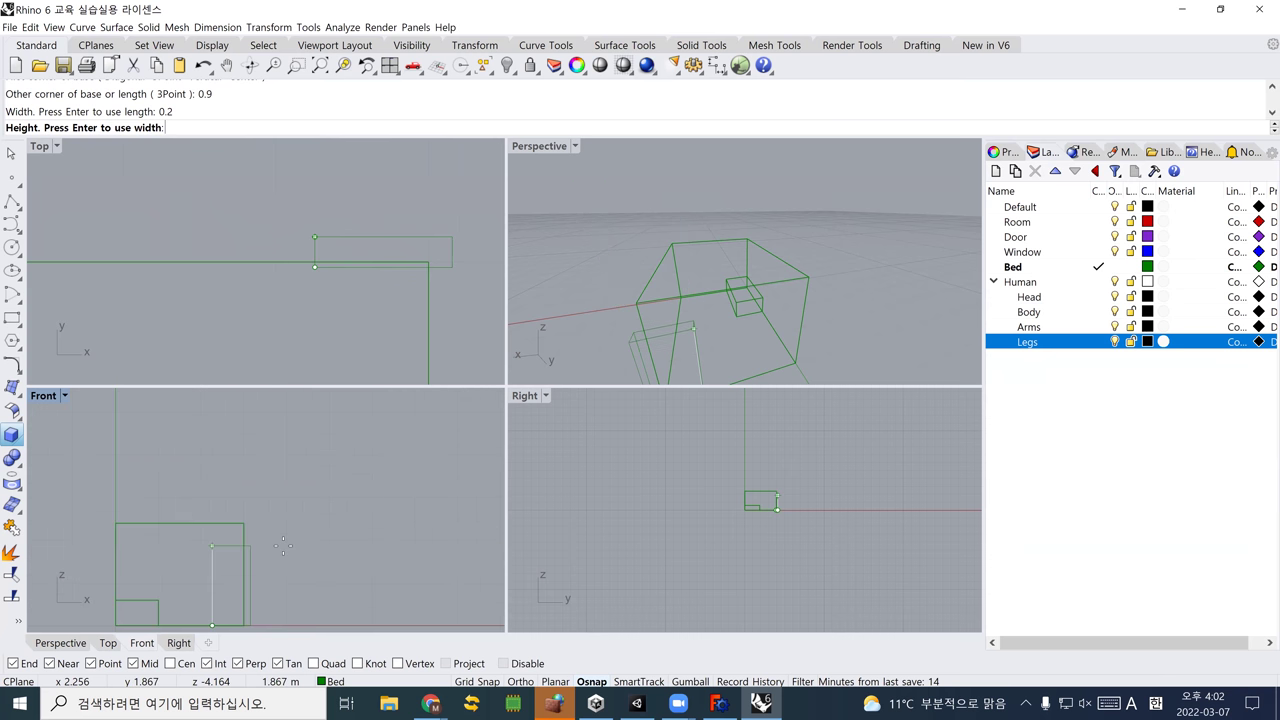
text(1.8)
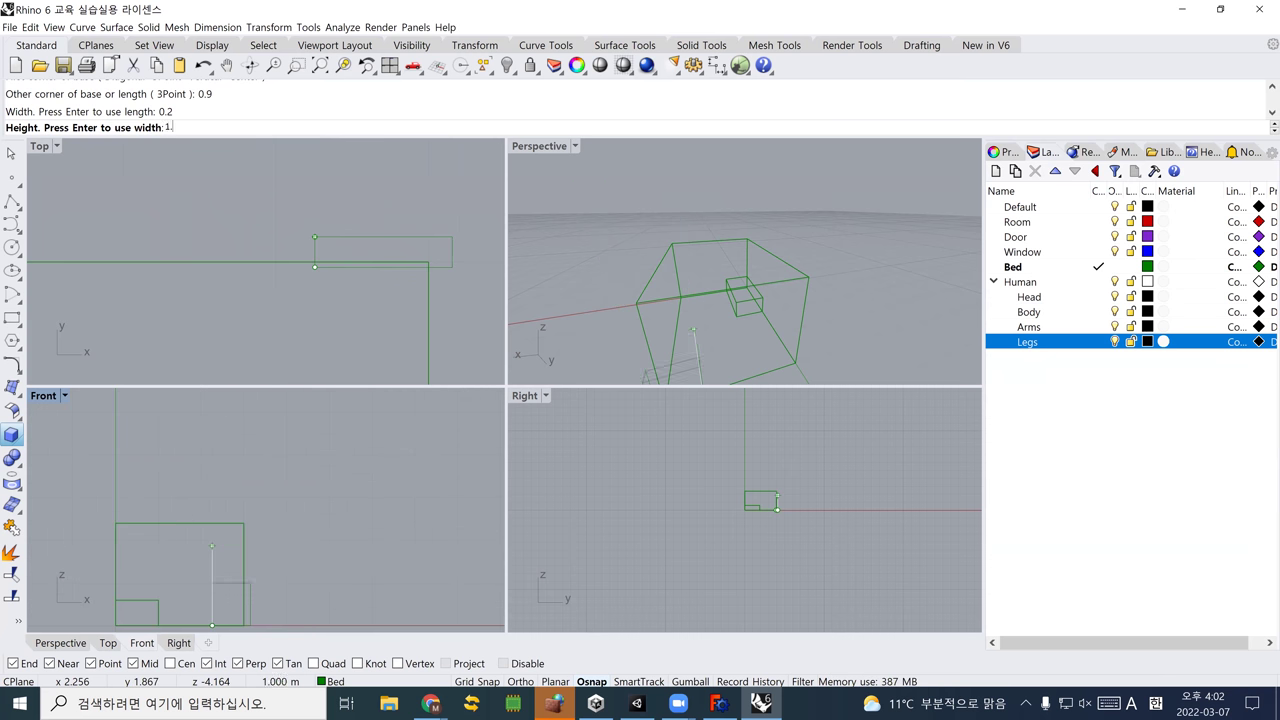
key(Return)
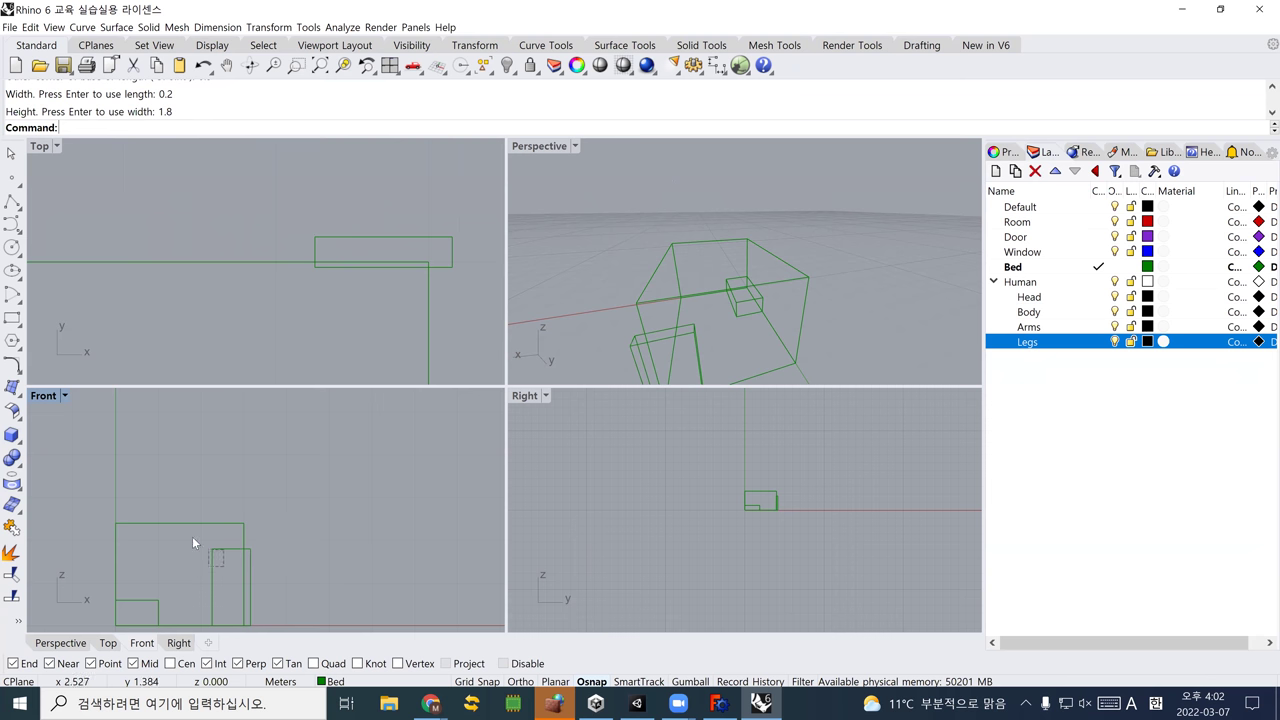
Shift the door box along the far wall so it straddles the wall line inside the room's corner
drag(193, 537, 193, 537)
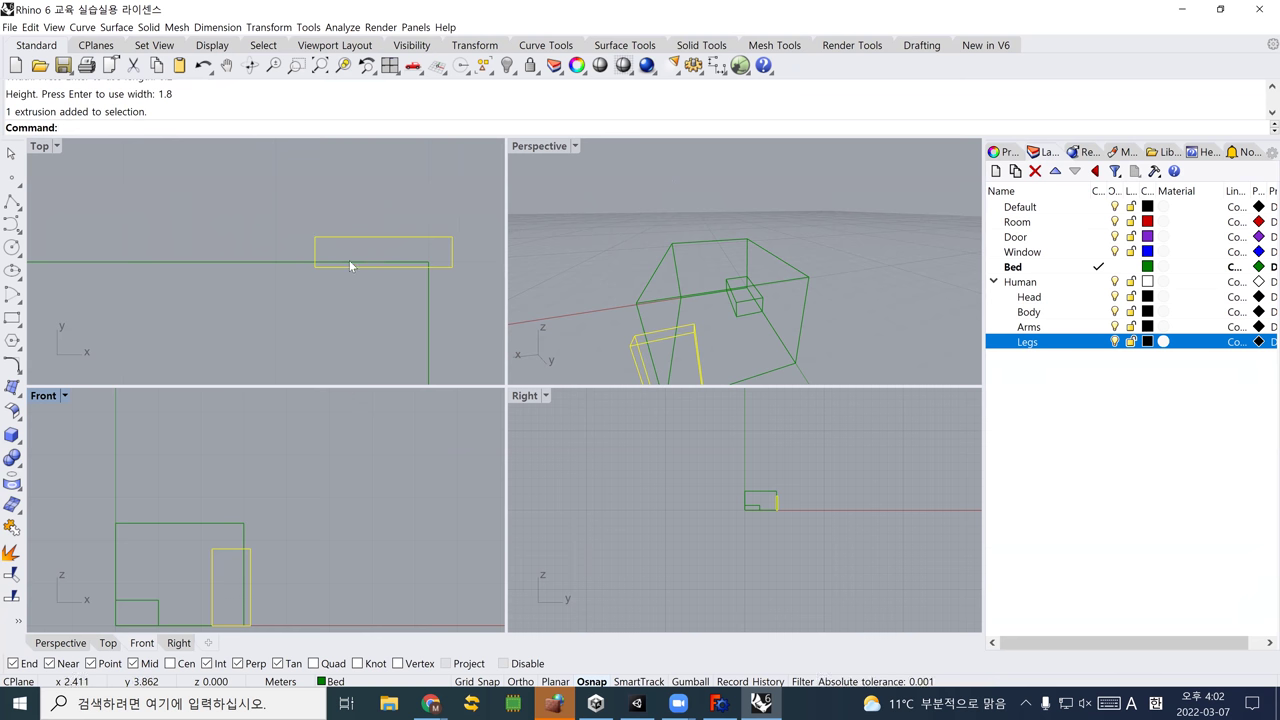
drag(381, 236, 282, 233)
click(282, 233)
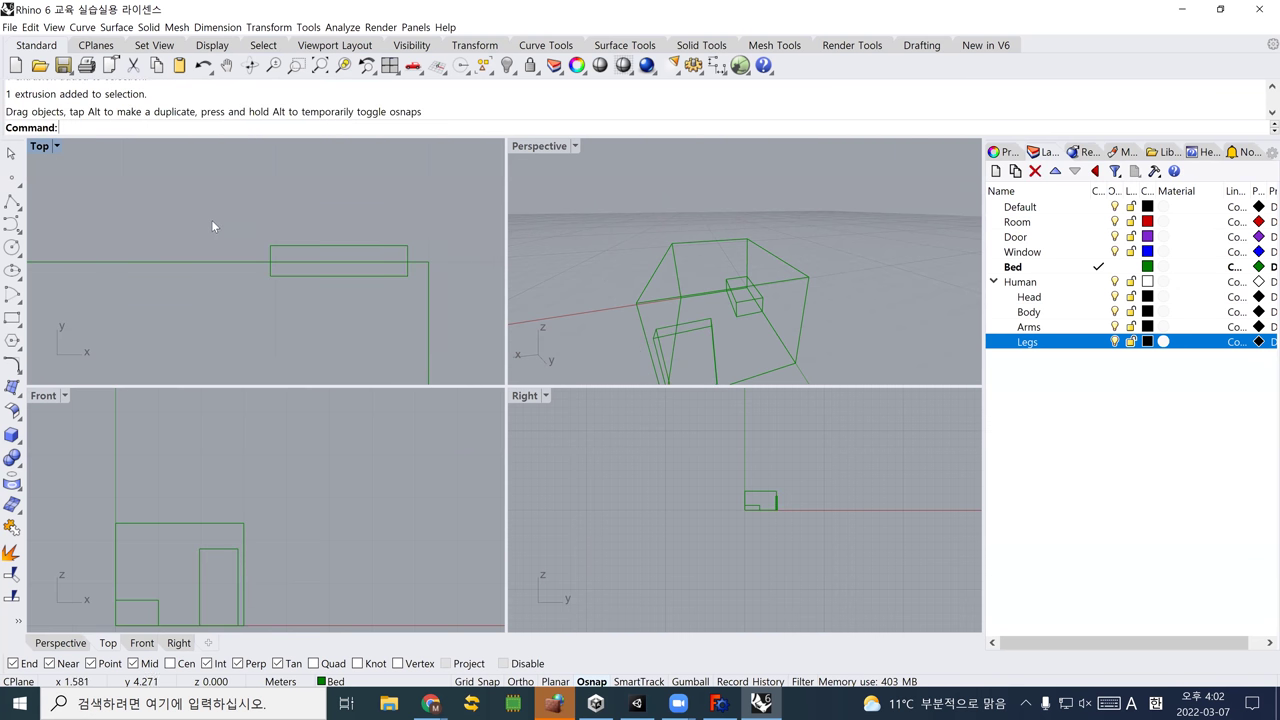
Move the door box along the far wall with the Move command and nudge it back near the room's corner
text(move)
key(Return)
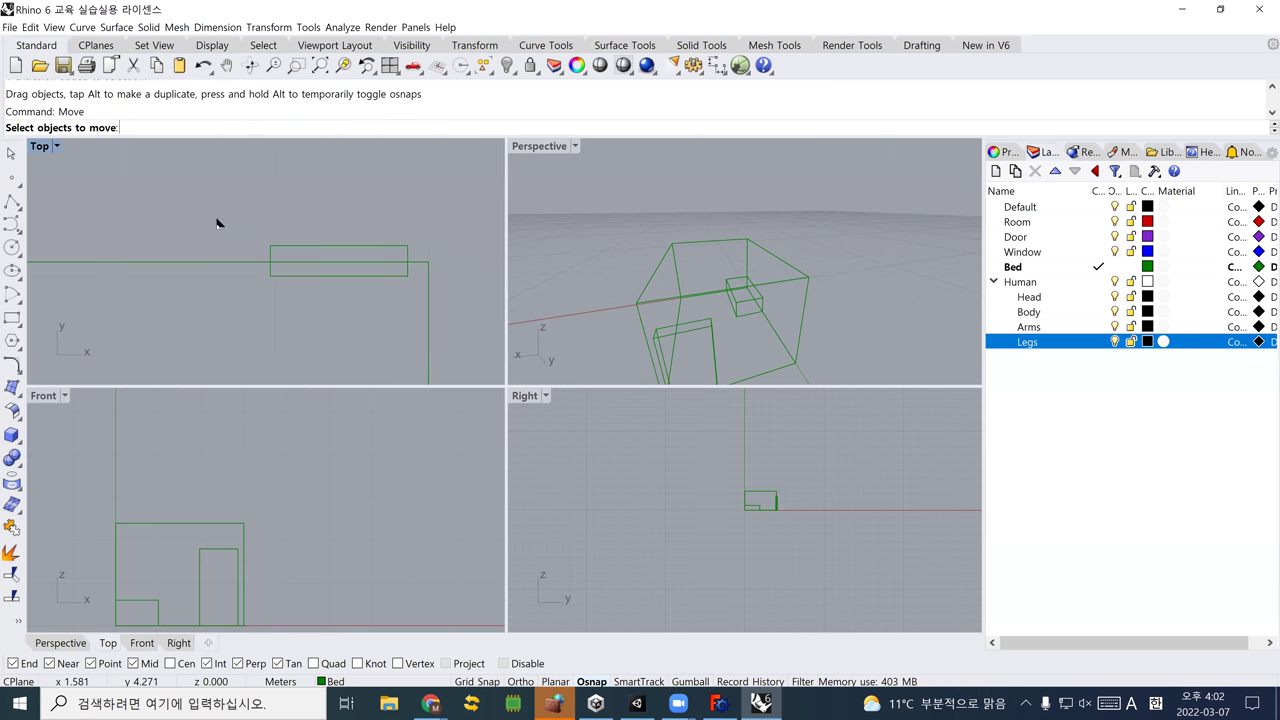
click(274, 244)
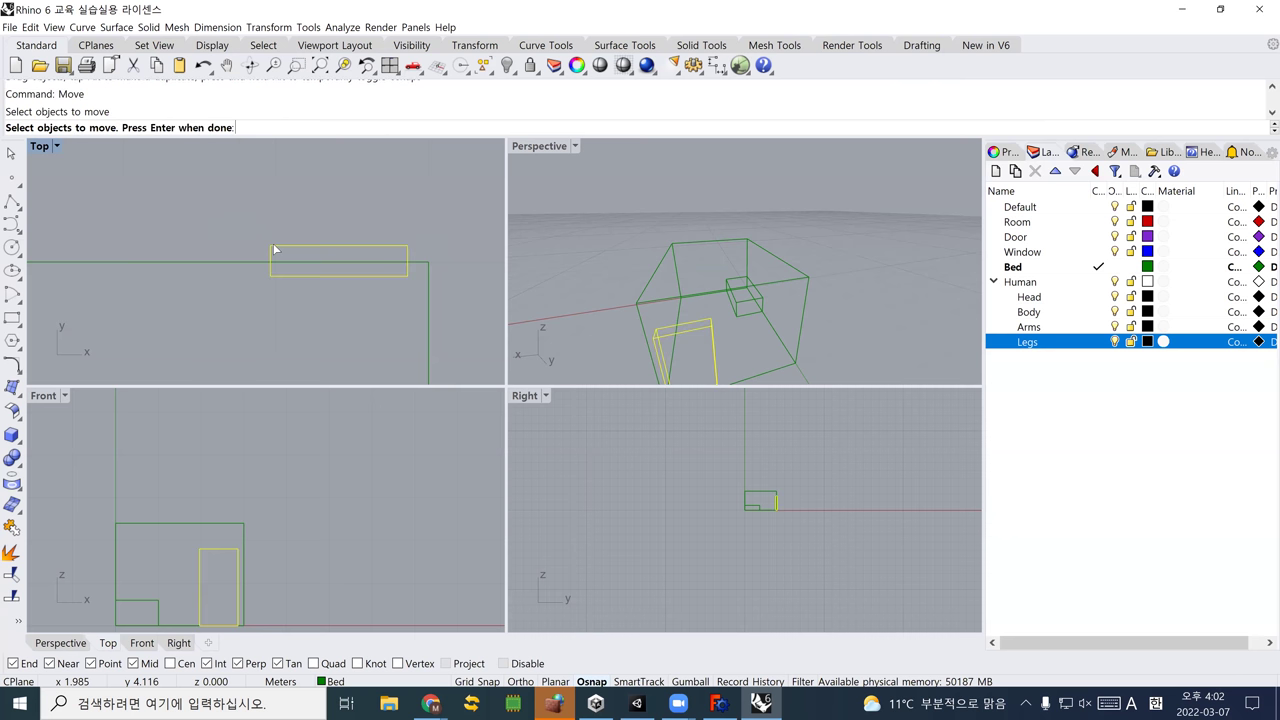
key(Return)
click(418, 203)
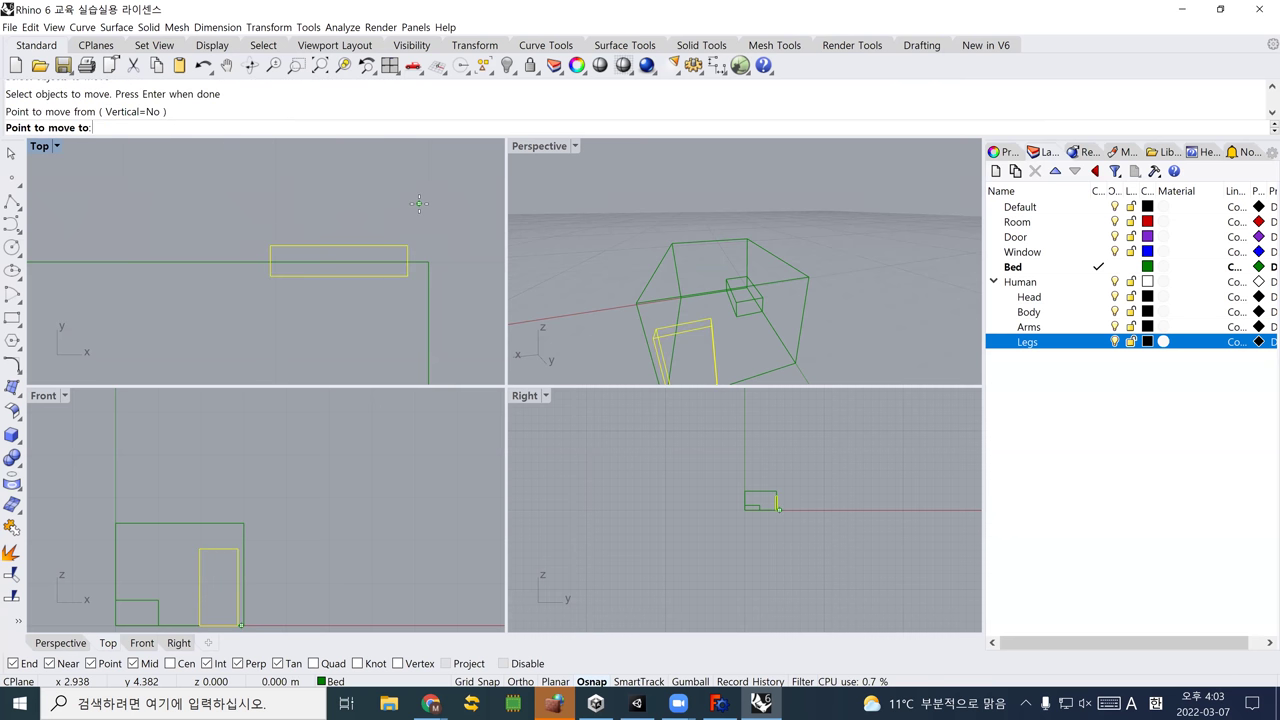
click(360, 208)
drag(347, 242, 390, 240)
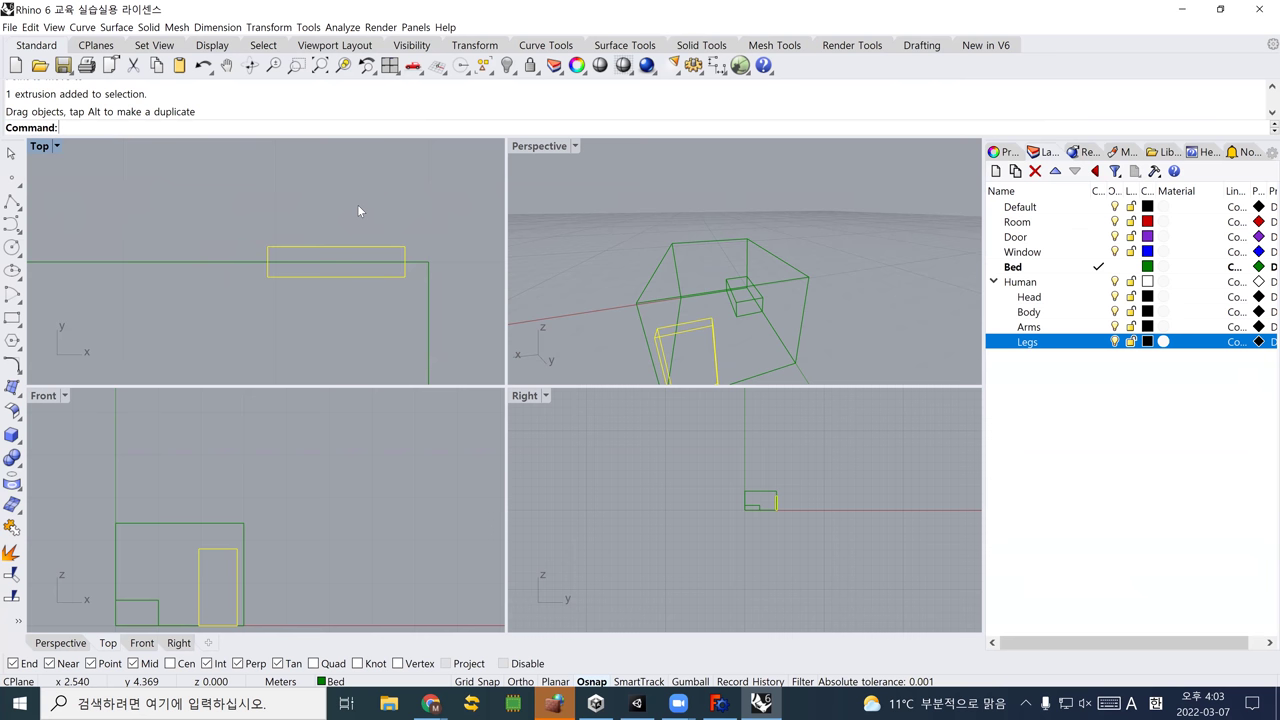
Draw a freehand window box across the wall line opposite the door, starting beside the bed
right_drag(750, 304, 560, 330)
right_drag(268, 305, 270, 297)
scroll(268, 285, down, 5)
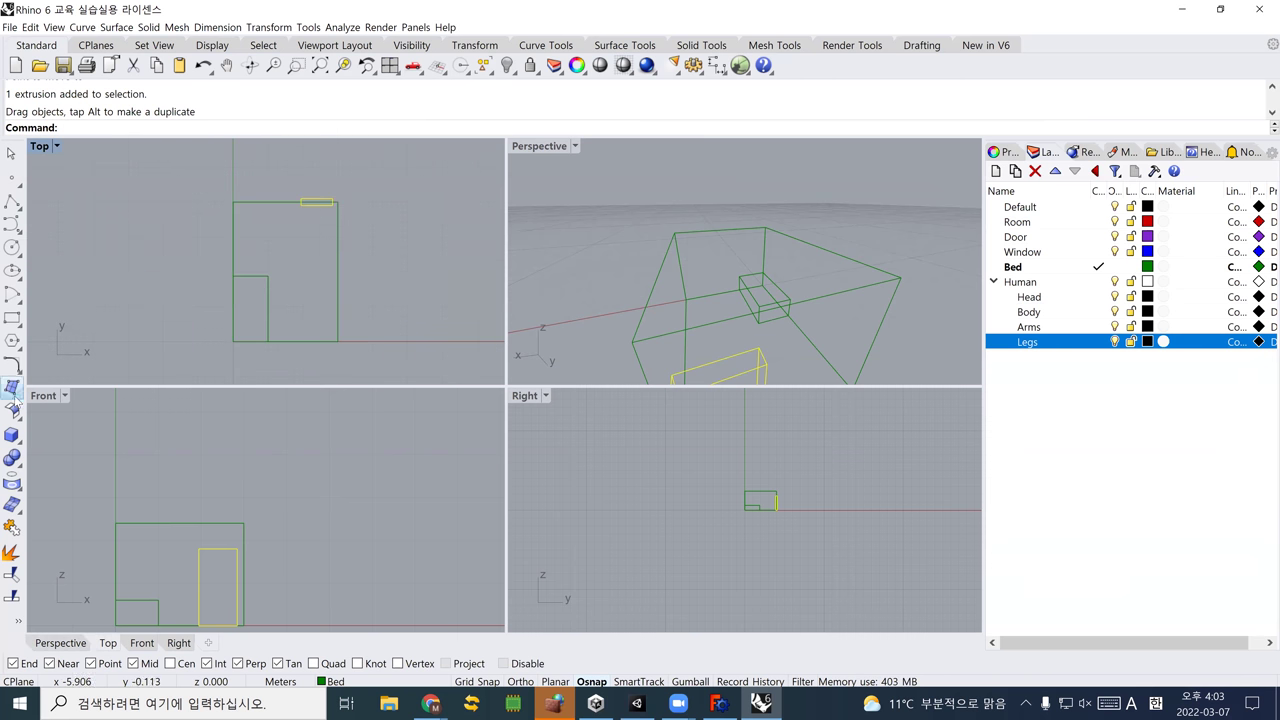
click(12, 437)
scroll(254, 311, up, 5)
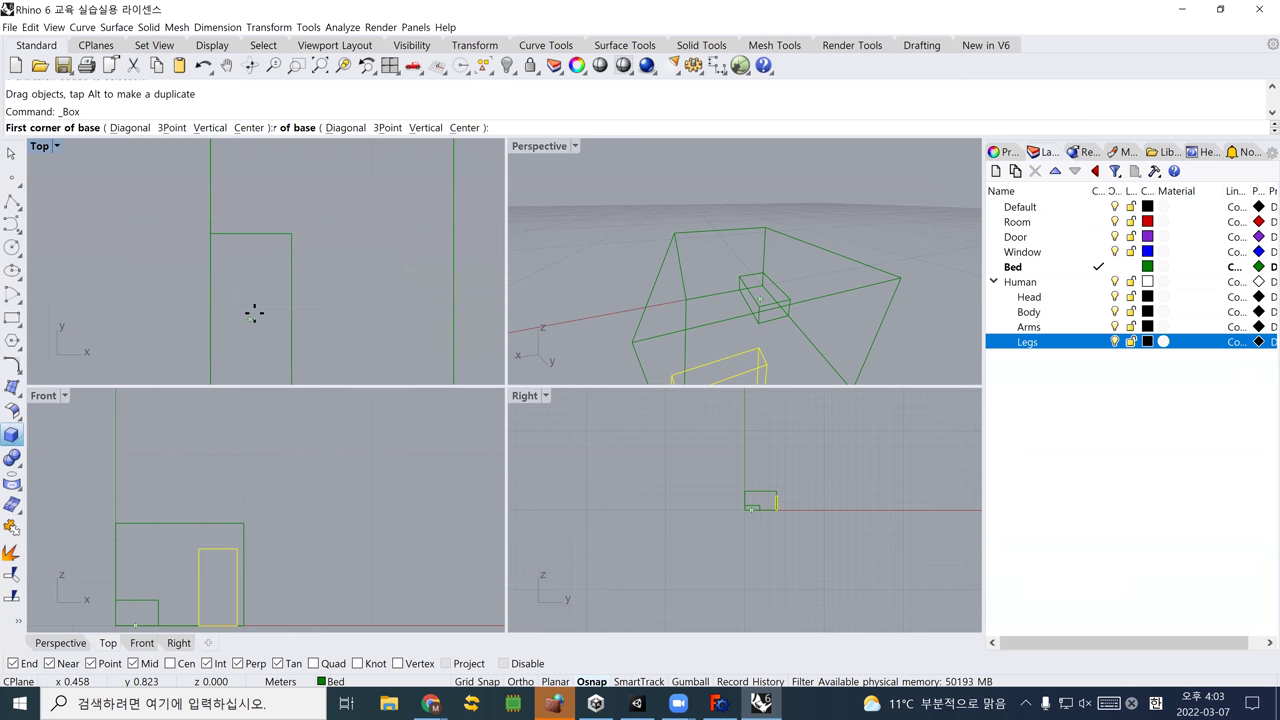
click(275, 303)
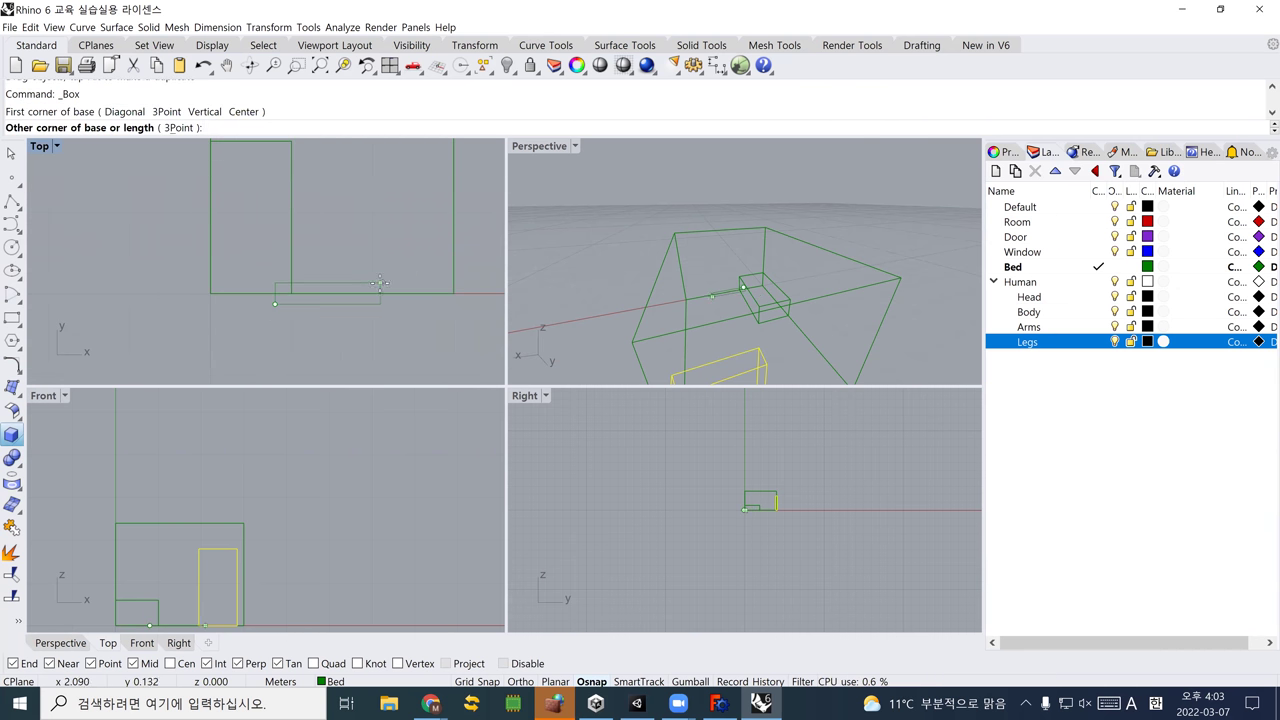
click(350, 329)
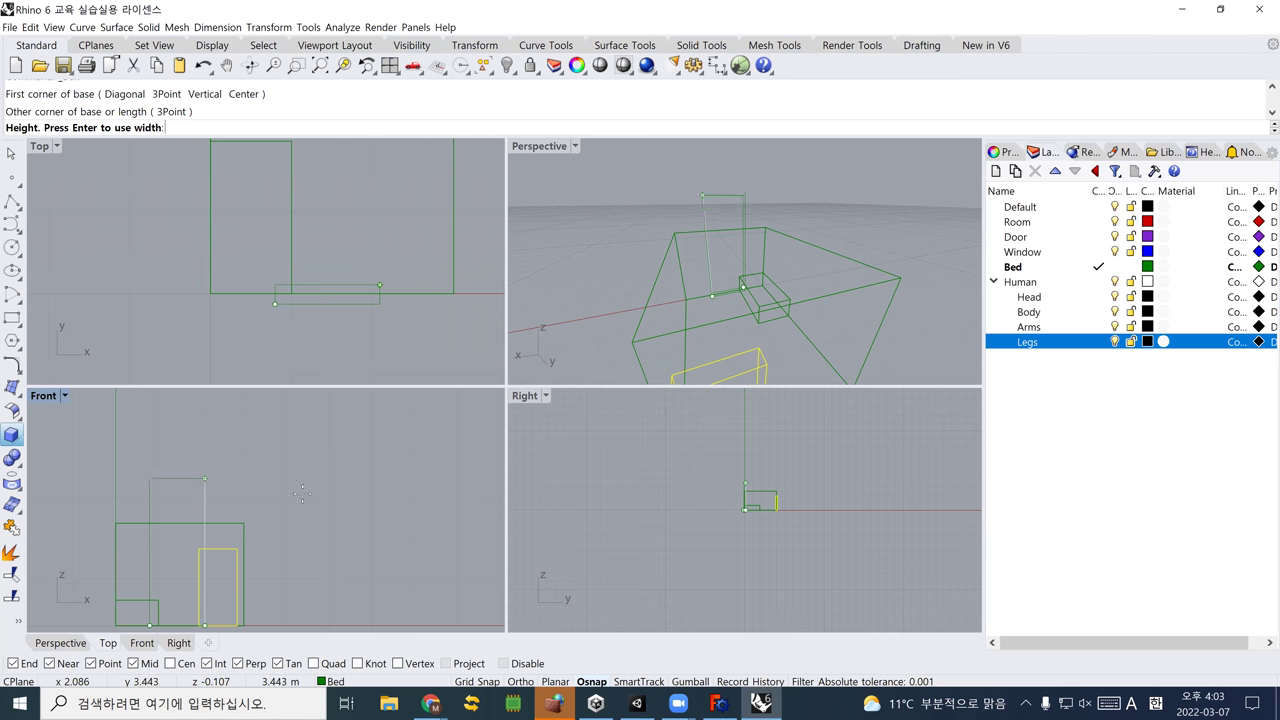
click(277, 581)
Raise the window box off the floor to mid-wall height and deselect it
click(177, 585)
drag(177, 585, 180, 547)
click(486, 350)
Examine the window, bed and walls from inside the room in a maximized Perspective view
right_drag(606, 266, 771, 291)
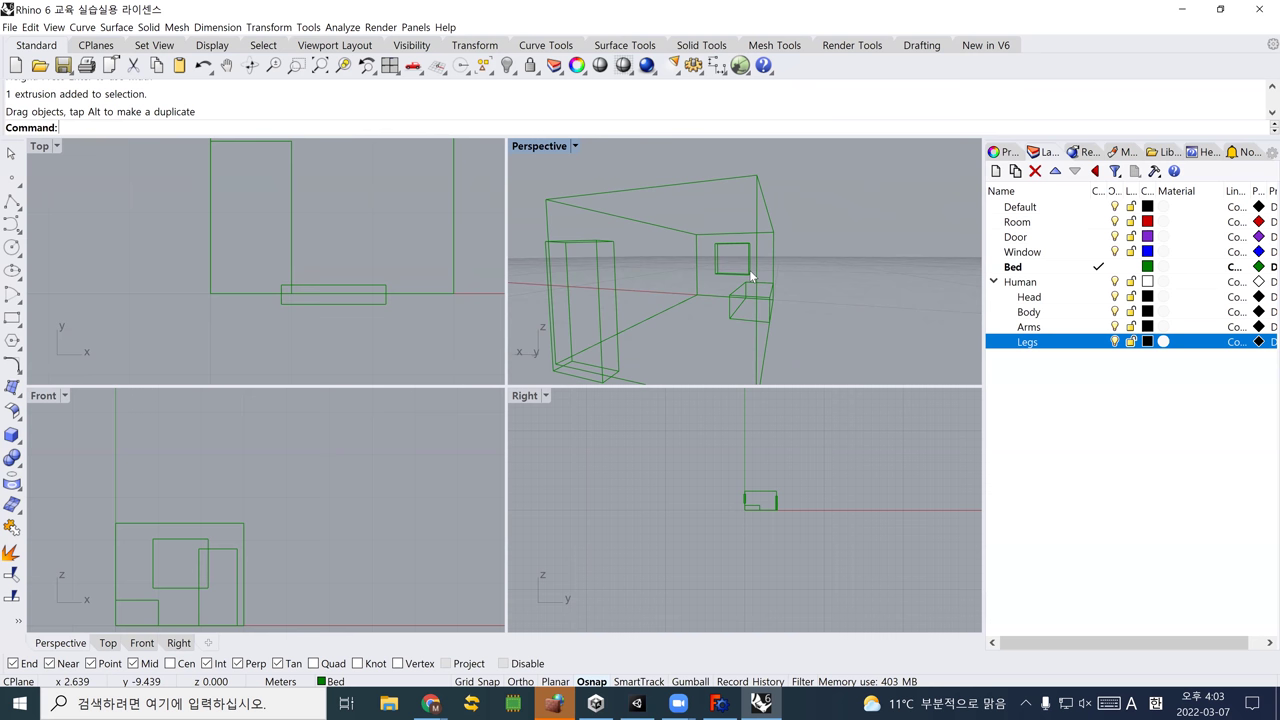
right_drag(748, 272, 720, 279)
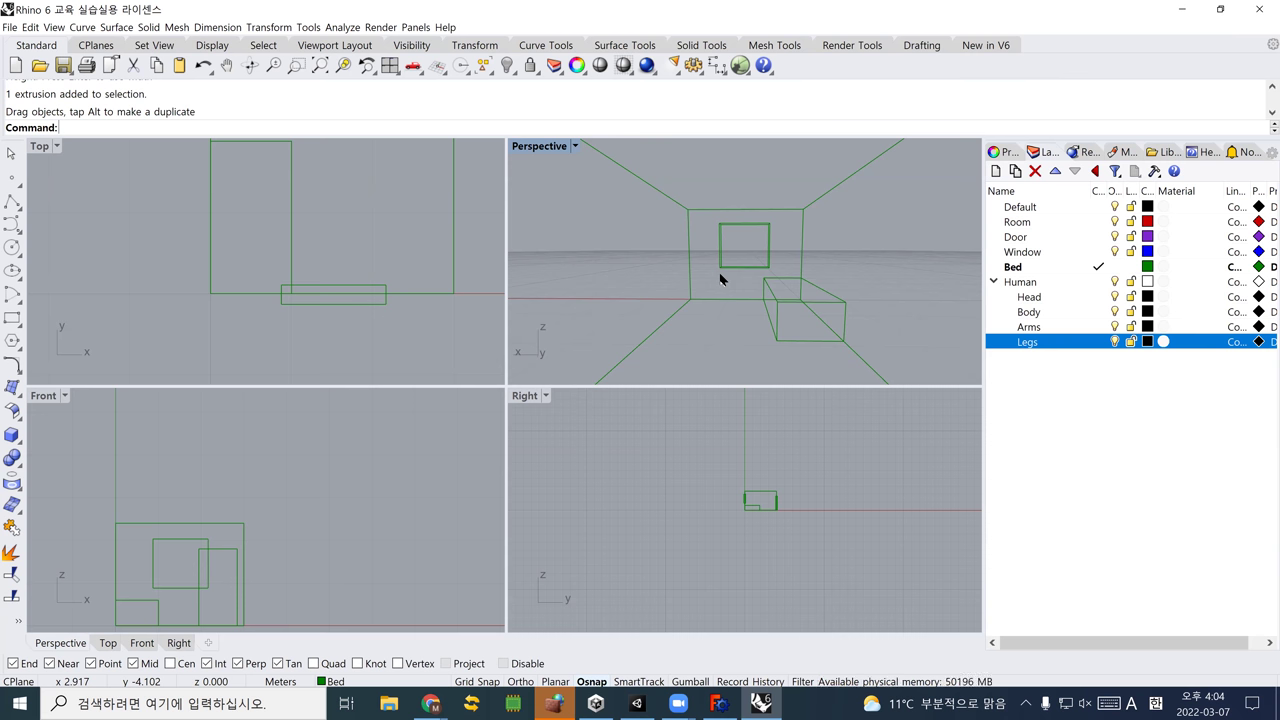
double_click(540, 146)
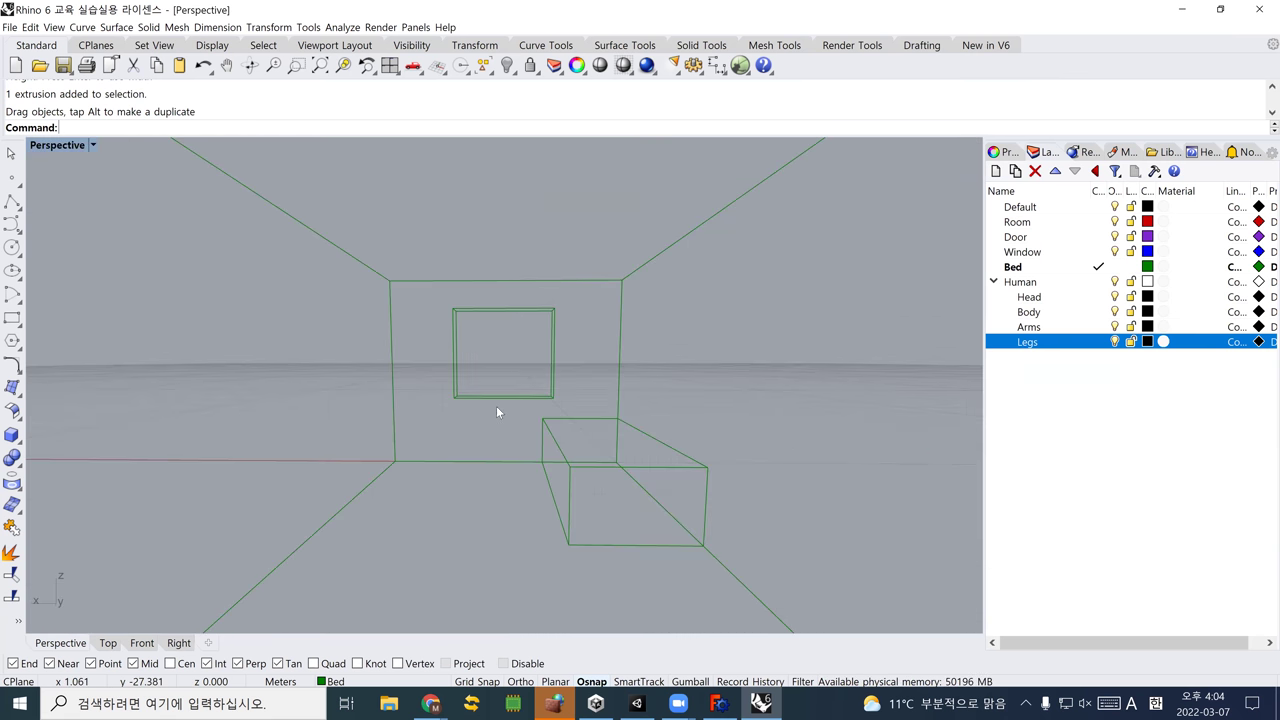
right_drag(460, 437, 428, 356)
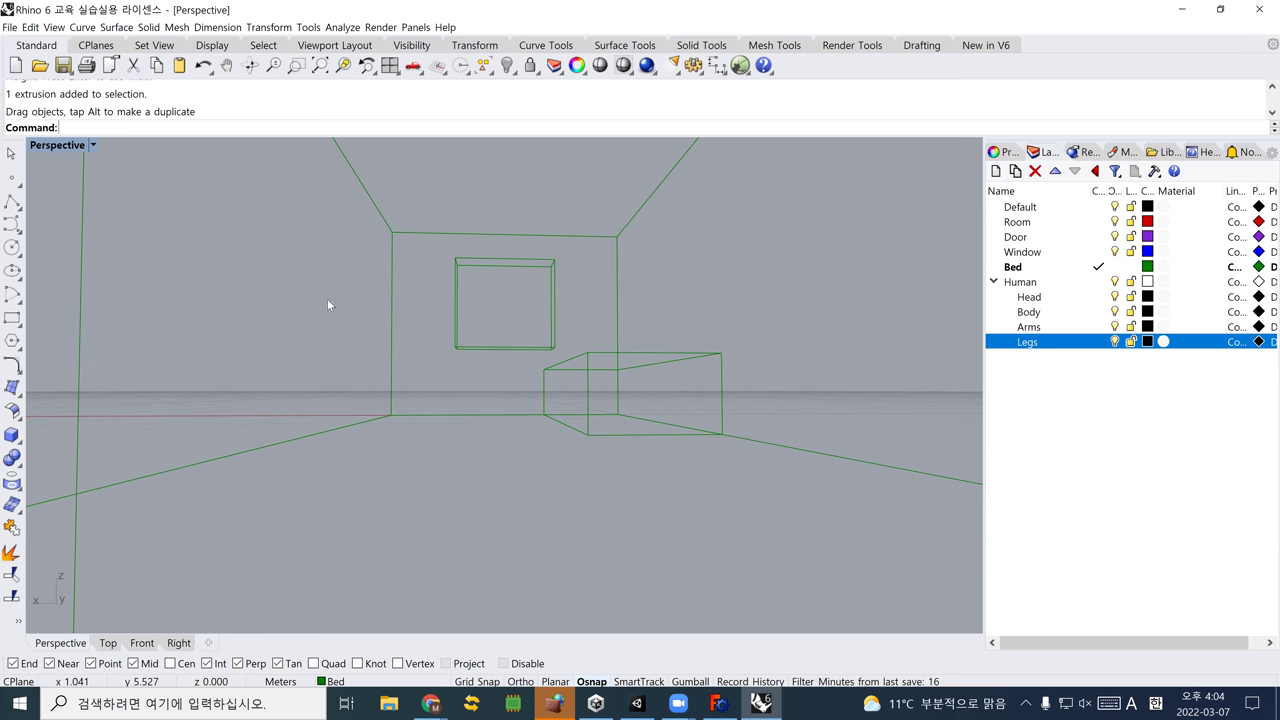
shift+right_drag(334, 311, 326, 392)
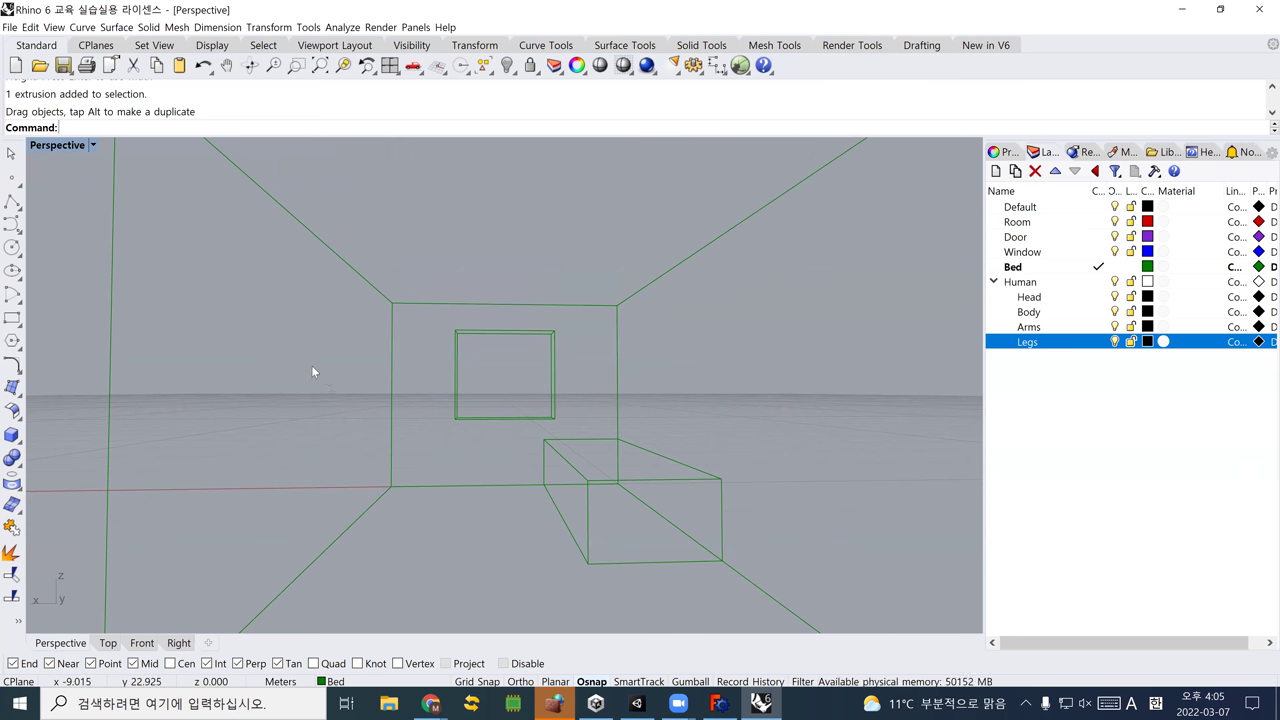
shift+right_drag(326, 366, 315, 398)
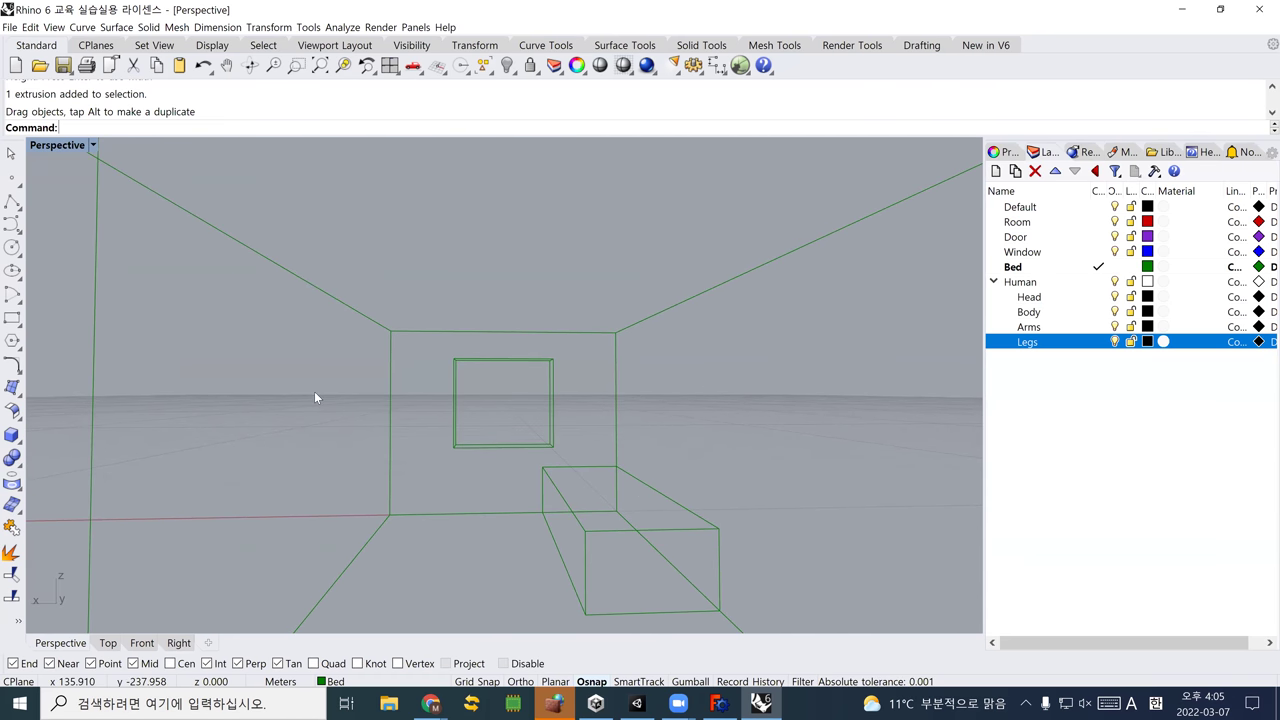
shift+right_drag(321, 366, 318, 408)
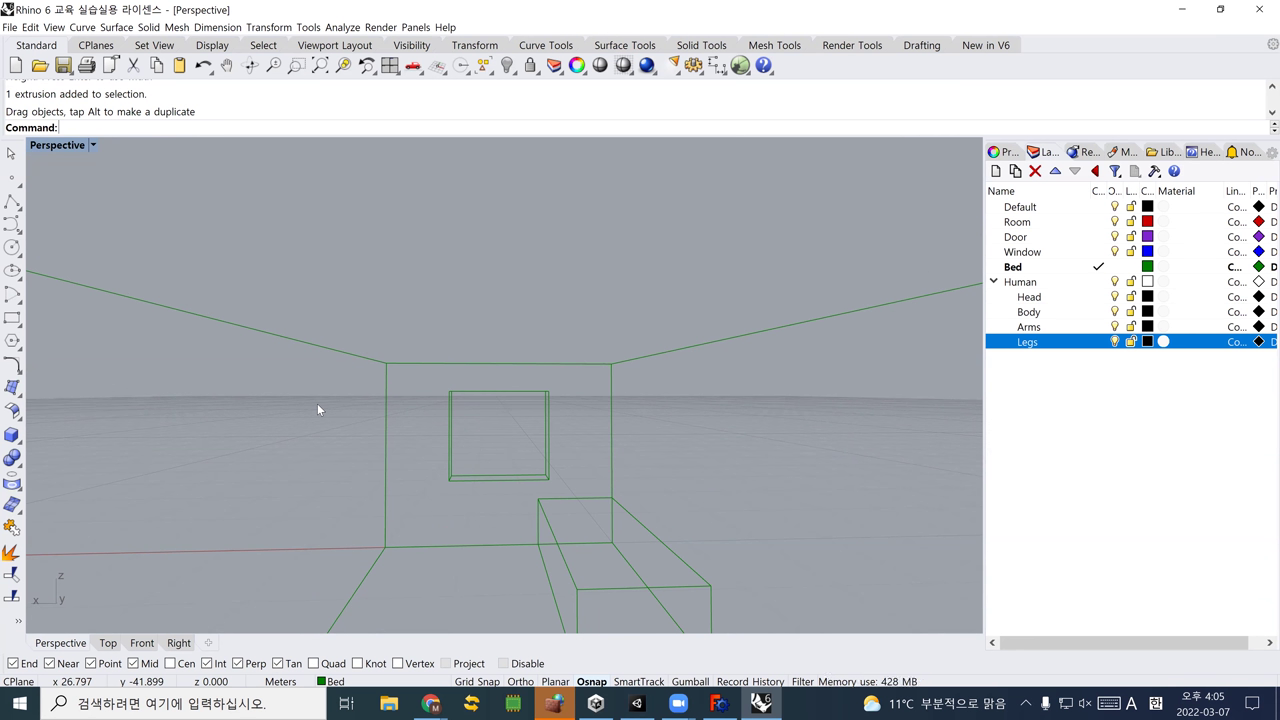
right_drag(320, 406, 334, 357)
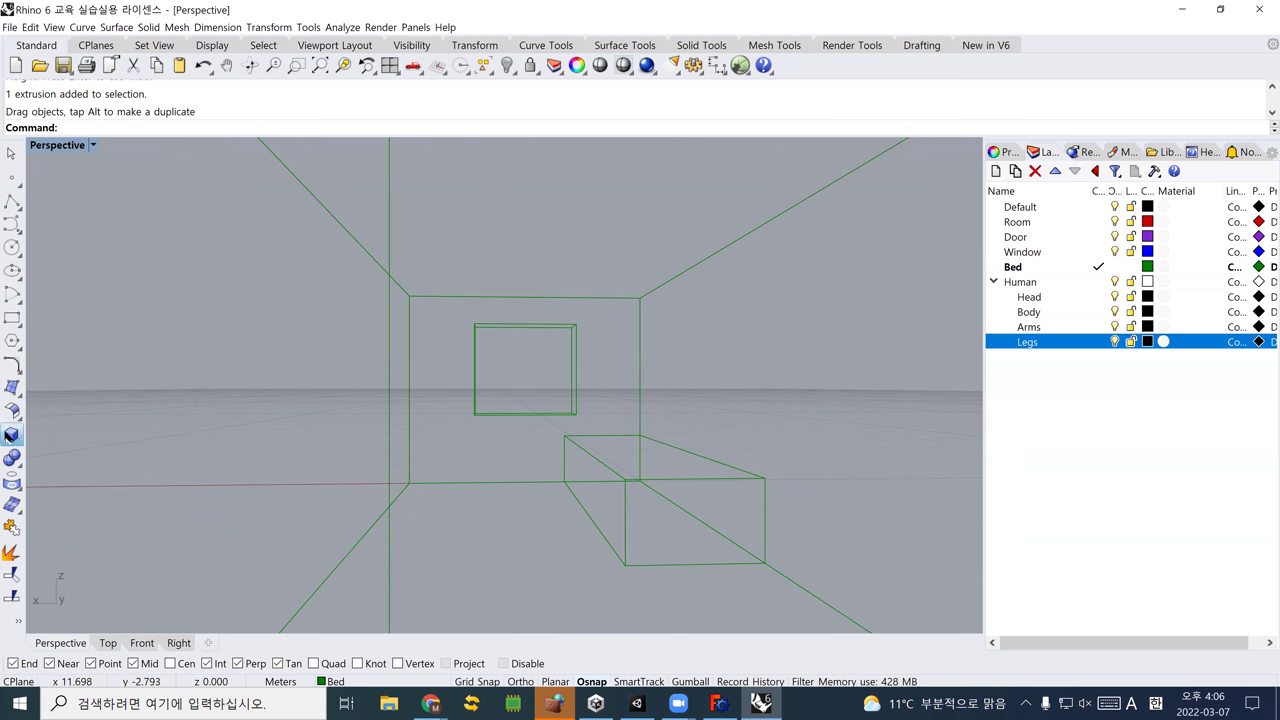
Create a box 1.5 m long, 0.75 m wide and 0.8 m high from the window wall's floor corner opposite the bed
click(12, 434)
click(411, 487)
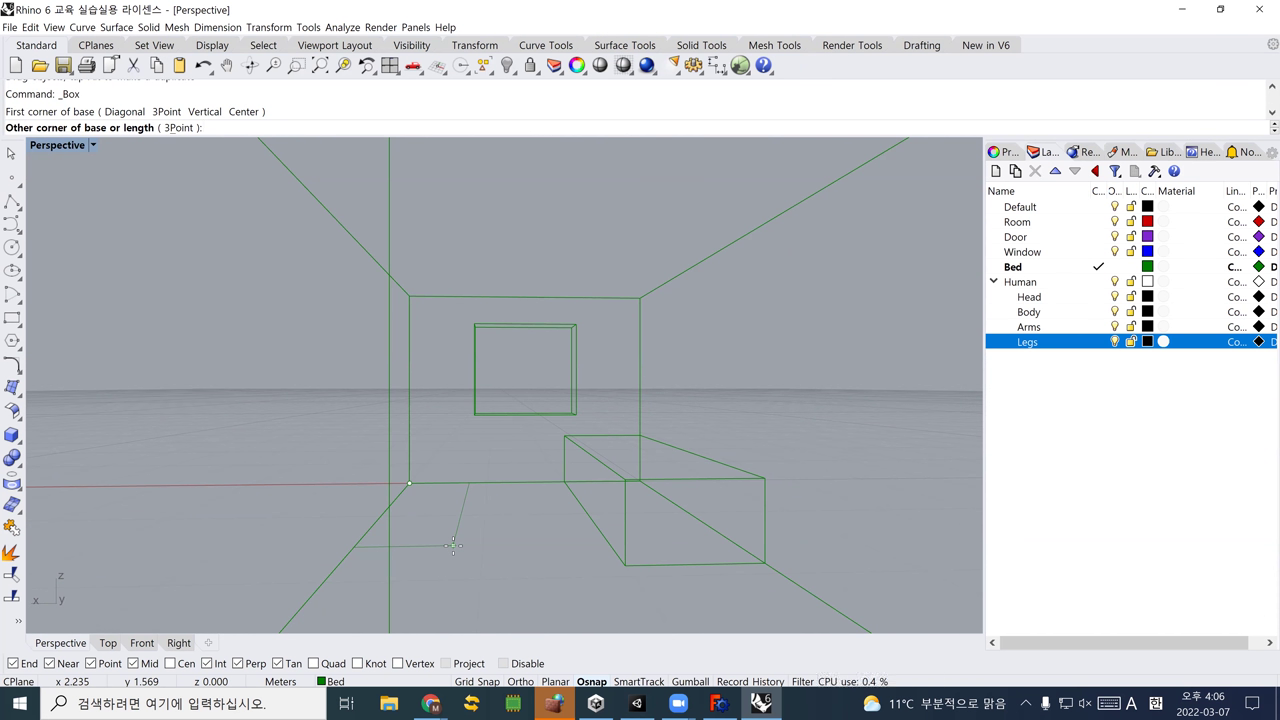
text(1.5)
key(Return)
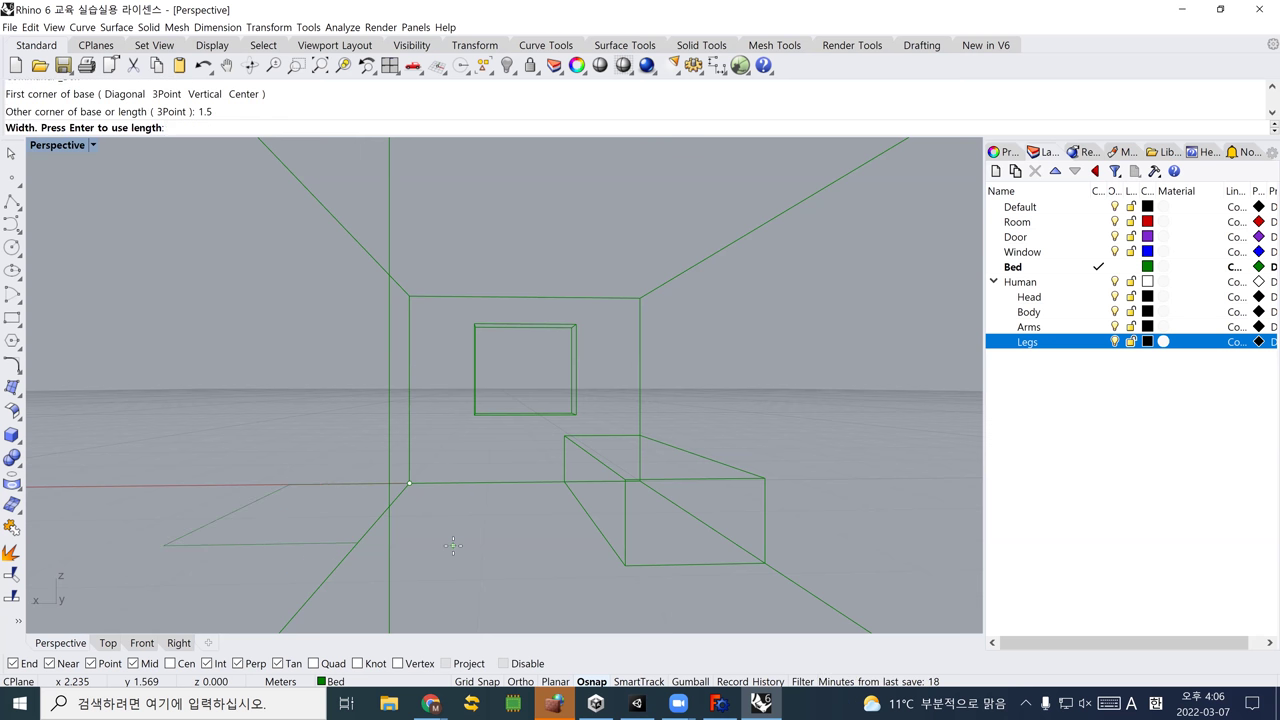
text(0.75)
key(Return)
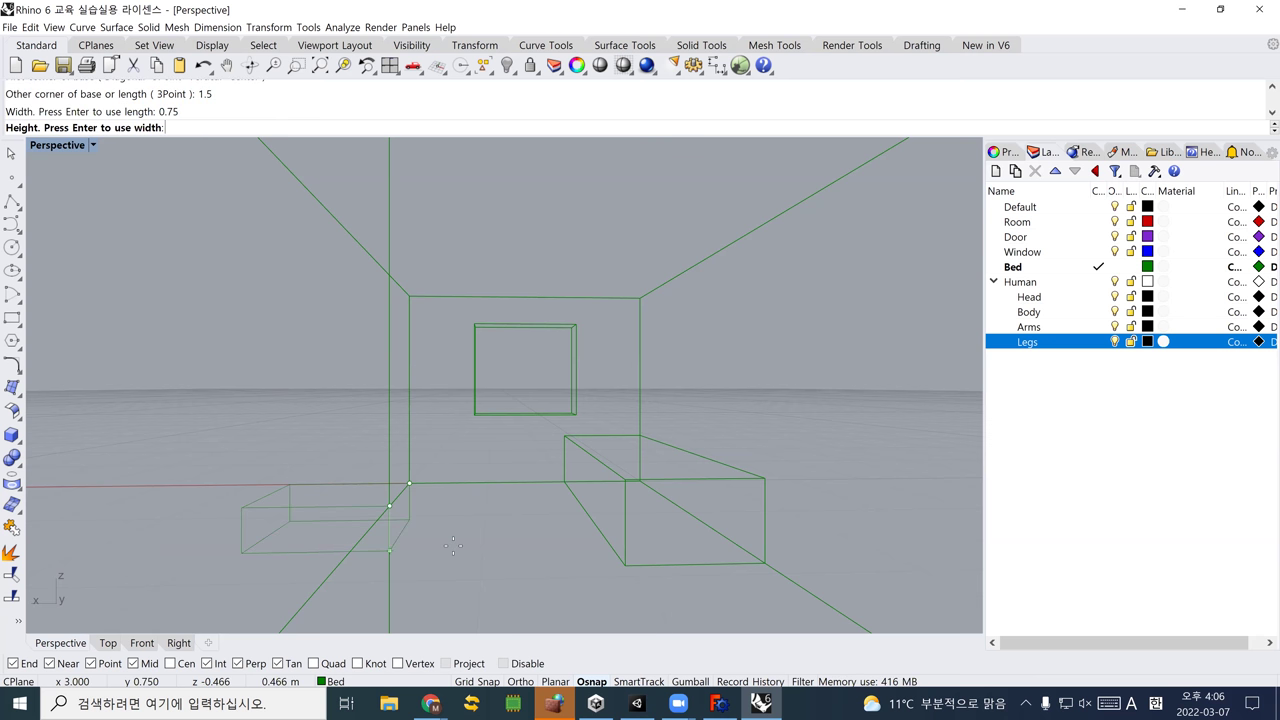
text(0.8)
key(Return)
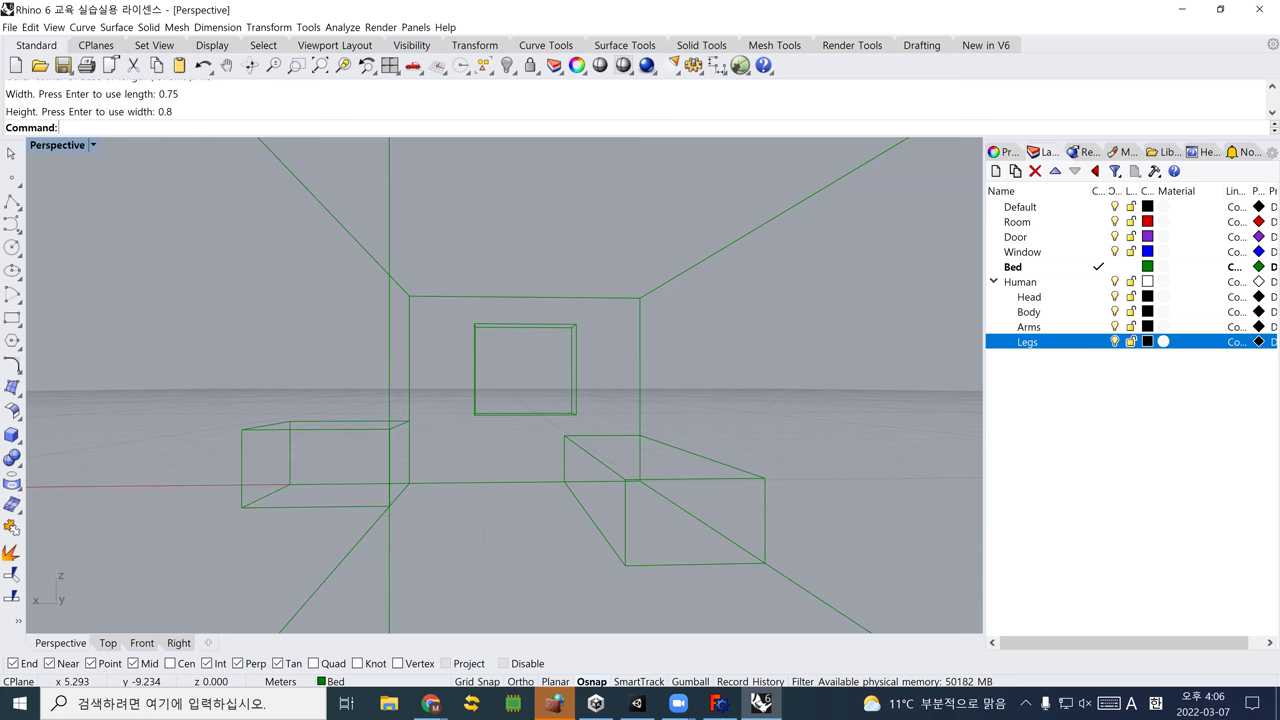
Return to four viewports and rotate the new box 90 degrees about the room's corner with Ortho on, so it lies inside the room
click(341, 436)
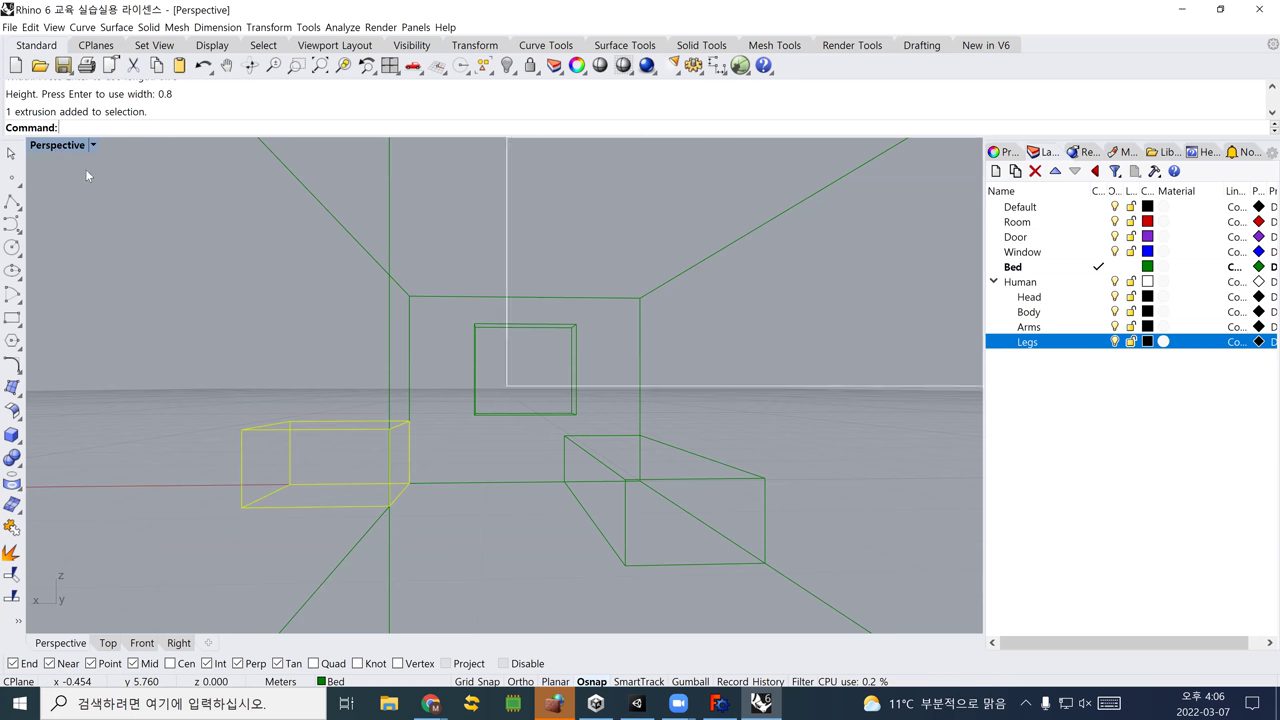
key(ctrl+m)
mouse_move(240, 246)
right_down()
mouse_move(157, 253)
mouse_move(257, 250)
right_up()
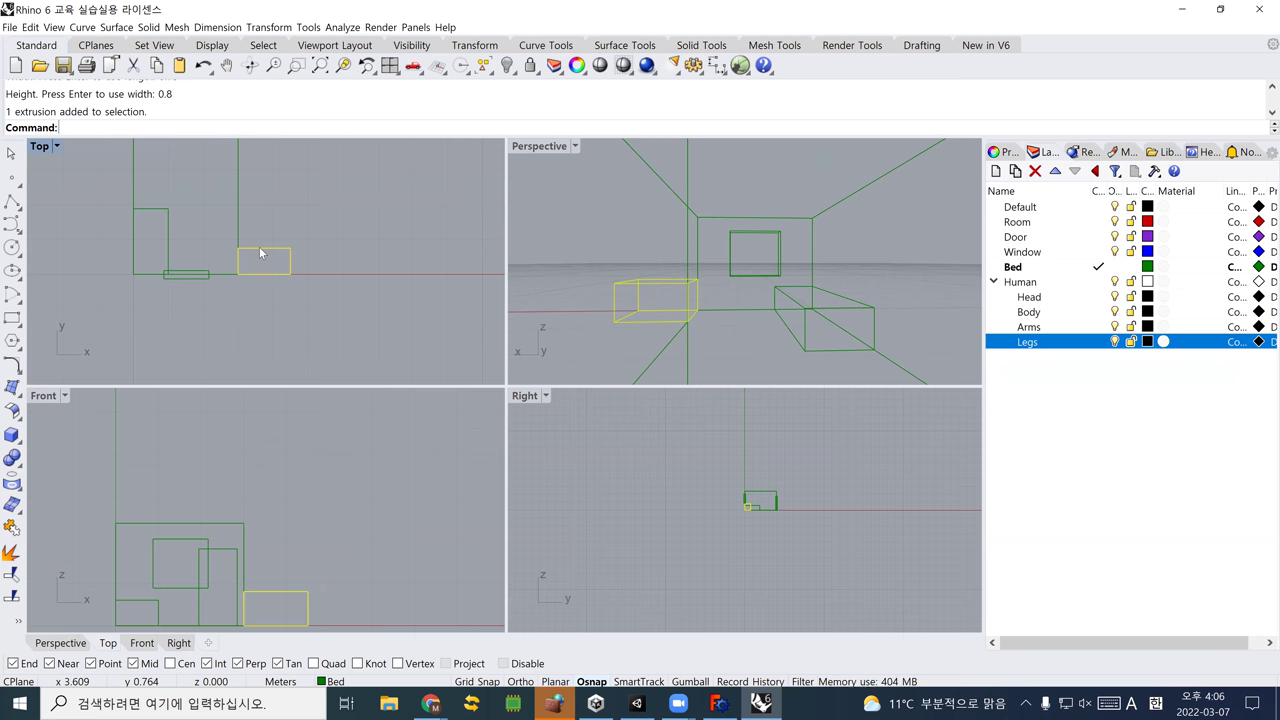
text(Rotate)
key(Return)
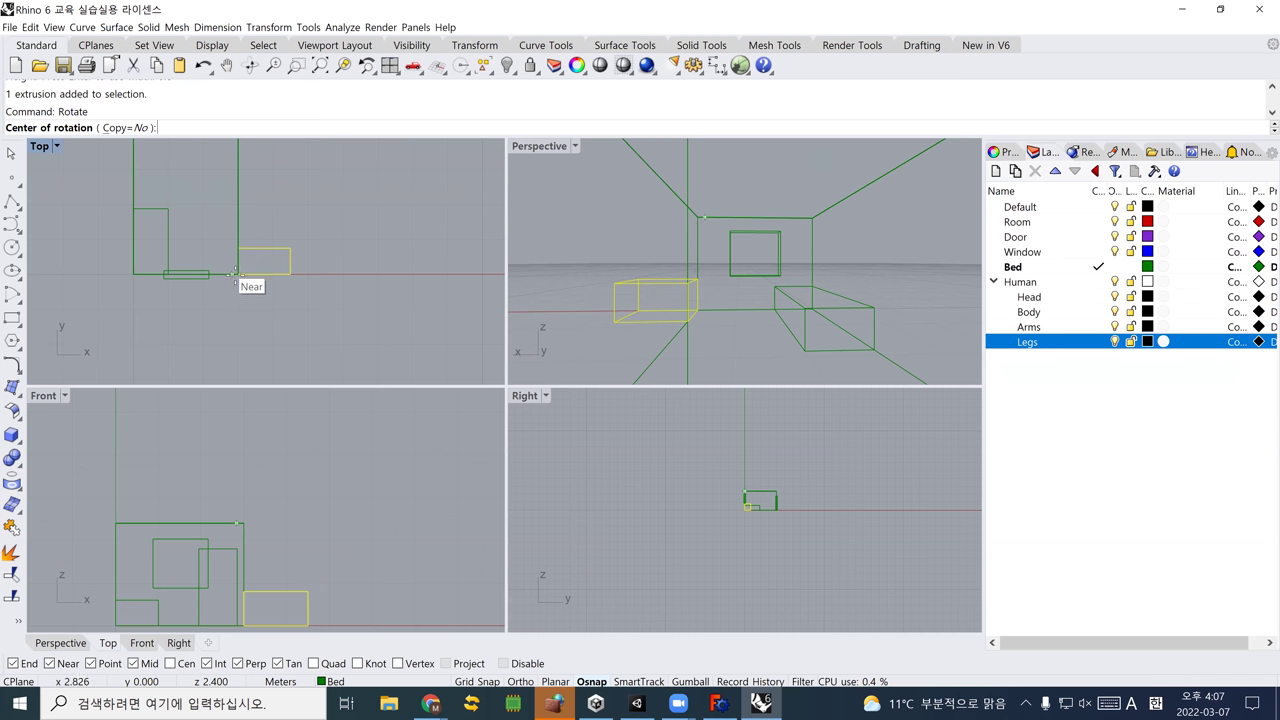
click(238, 273)
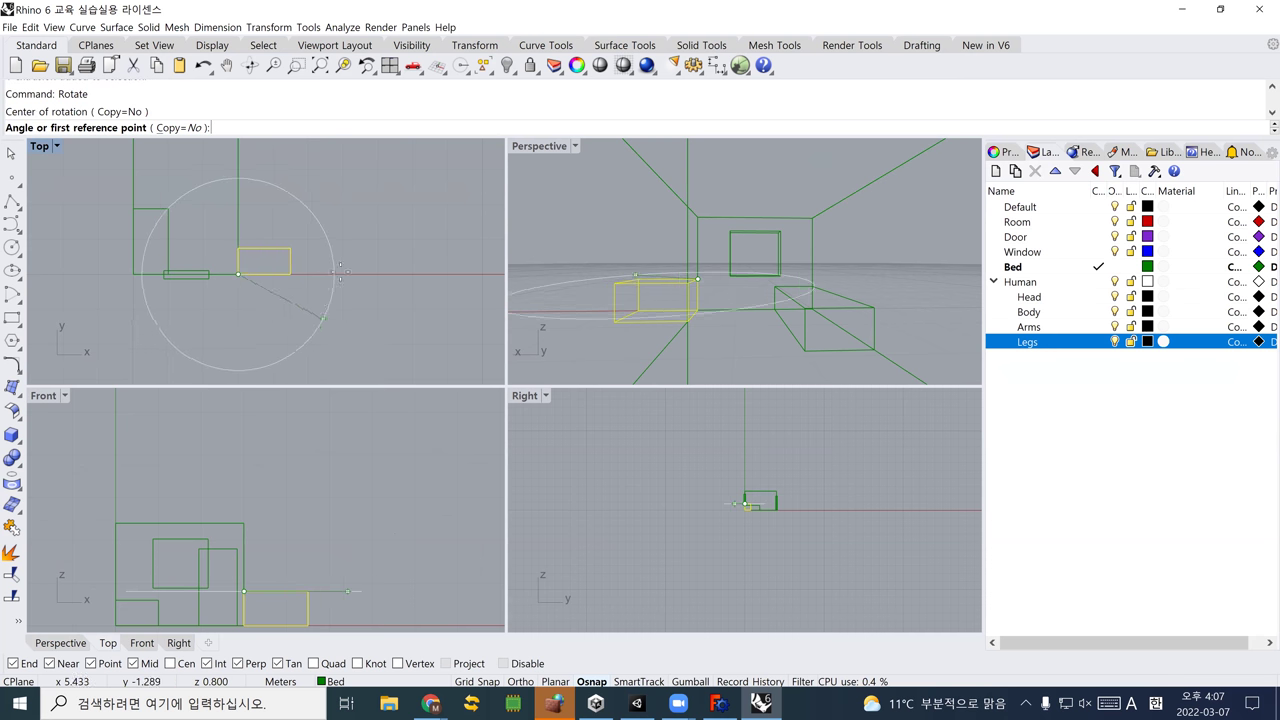
key(F8)
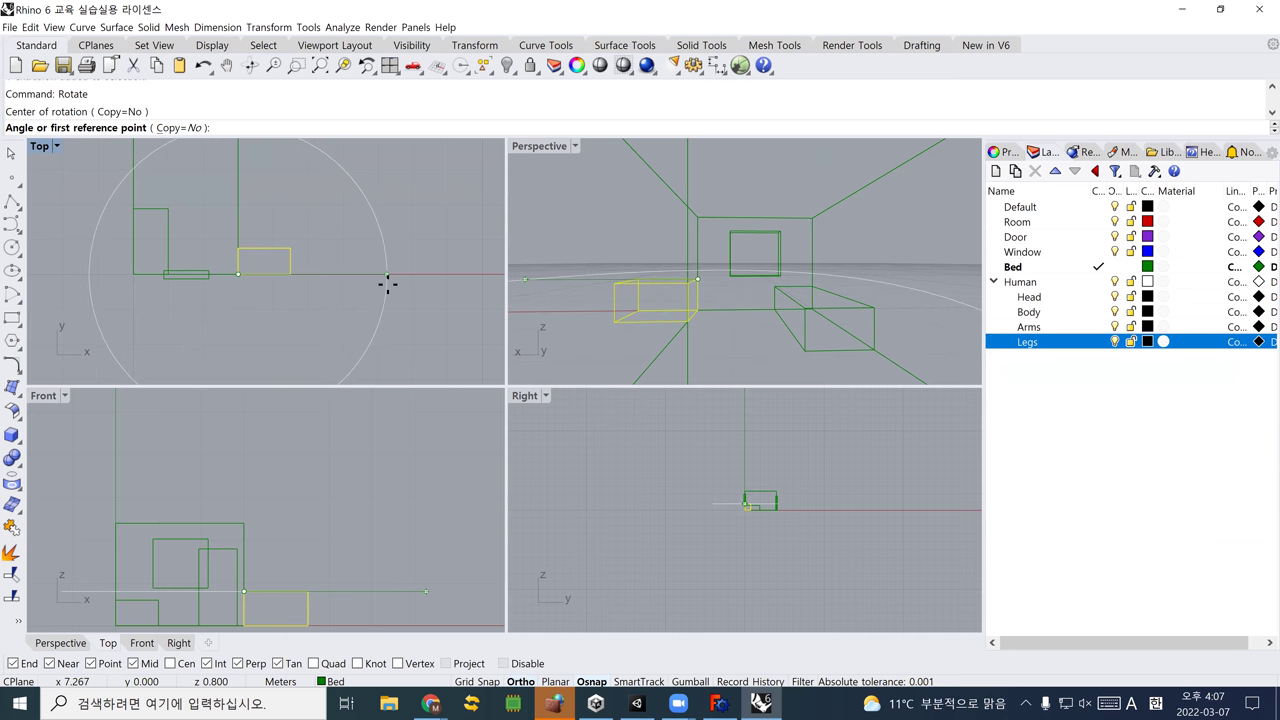
click(387, 284)
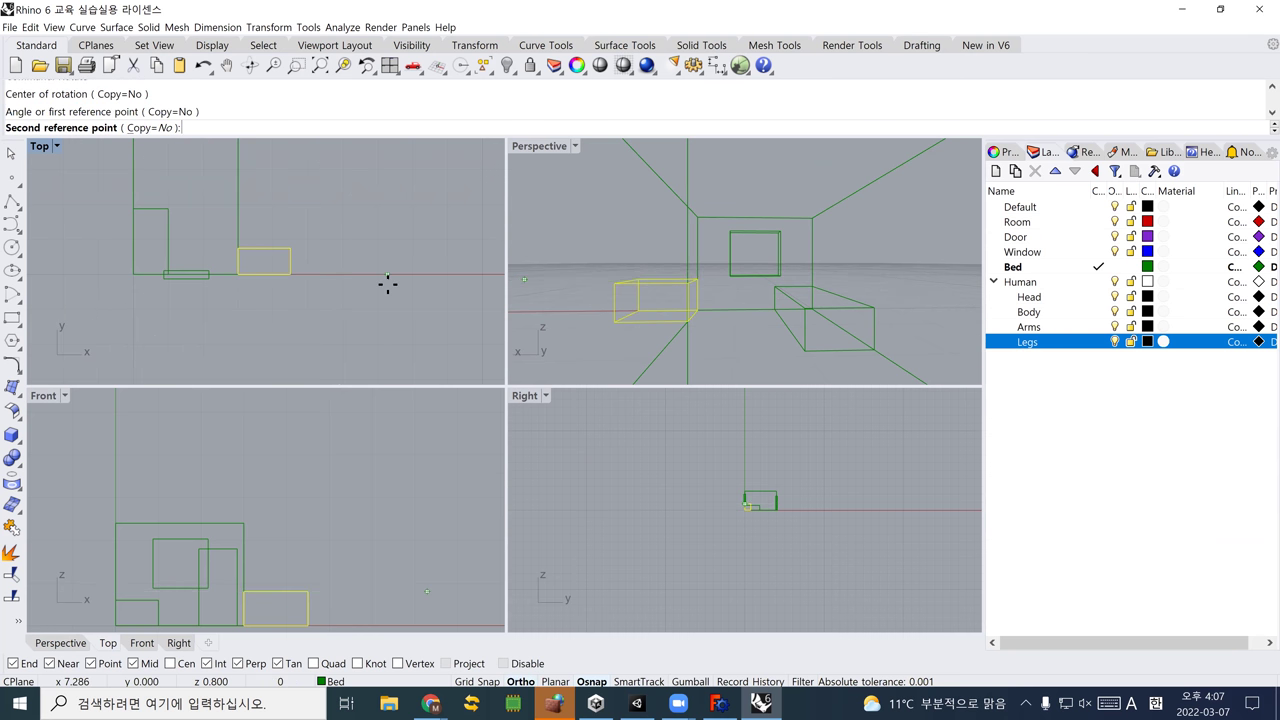
click(281, 186)
right_drag(289, 227, 328, 289)
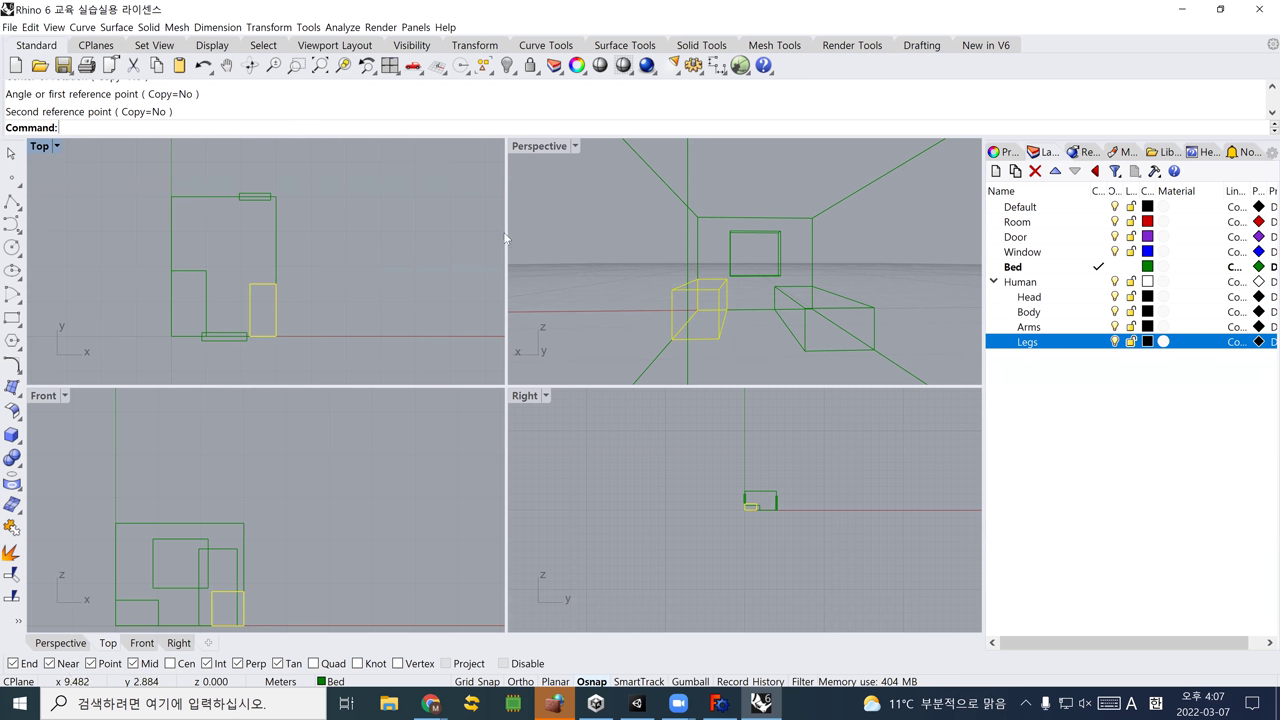
Inspect the bed, window and rotated box from inside the room in the Perspective view and clear the selection
click(529, 151)
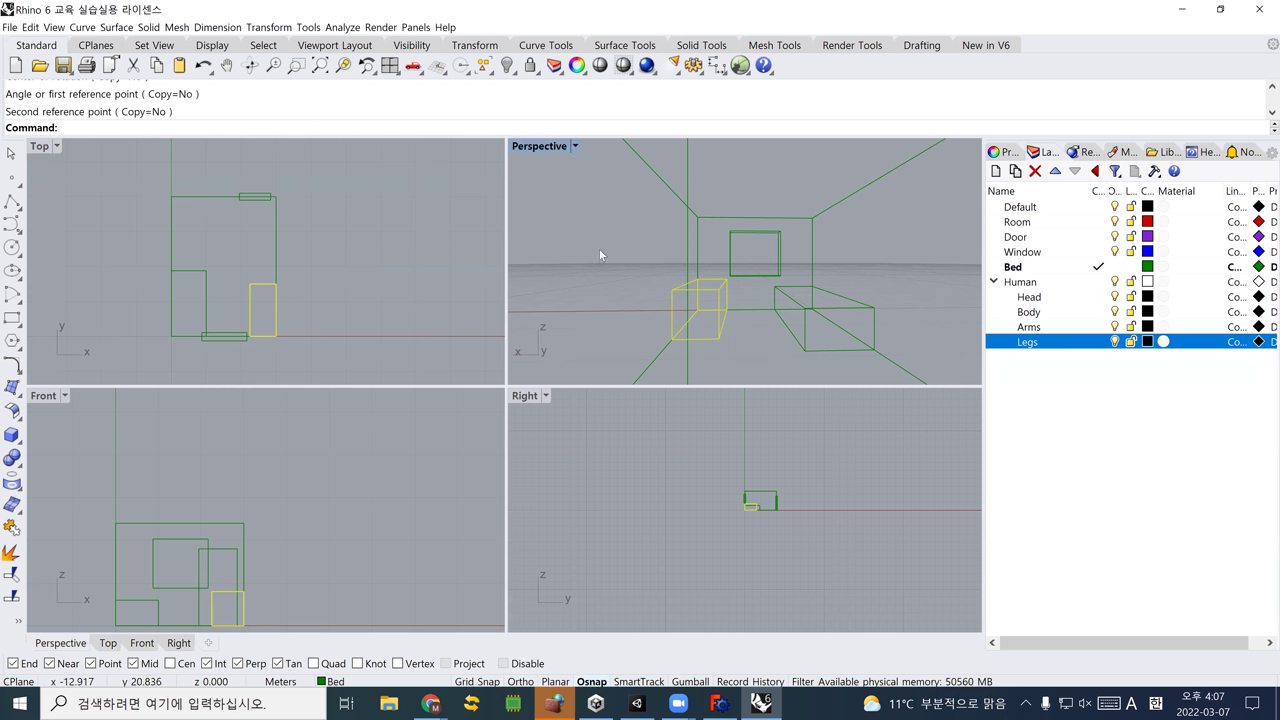
right_drag(611, 251, 681, 253)
scroll(711, 297, up, 4)
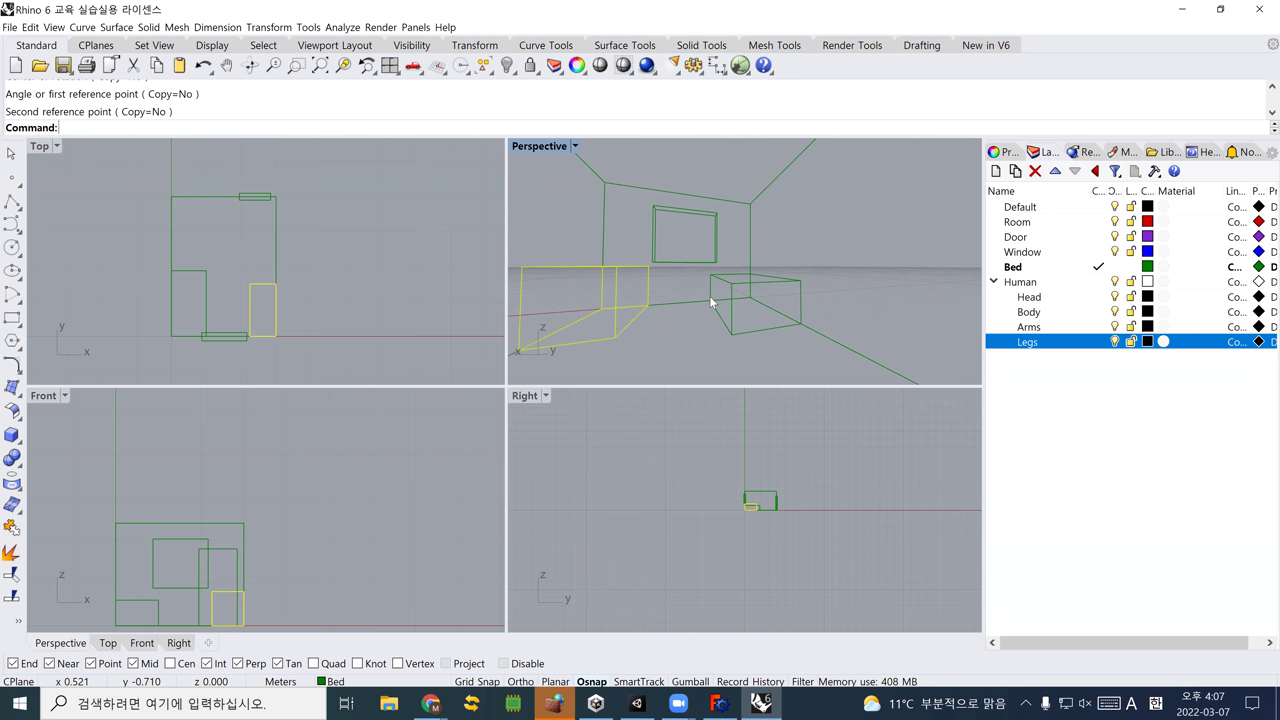
scroll(709, 297, down, 4)
scroll(692, 285, up, 4)
scroll(691, 285, down, 3)
right_drag(710, 280, 684, 280)
middle_click(684, 283)
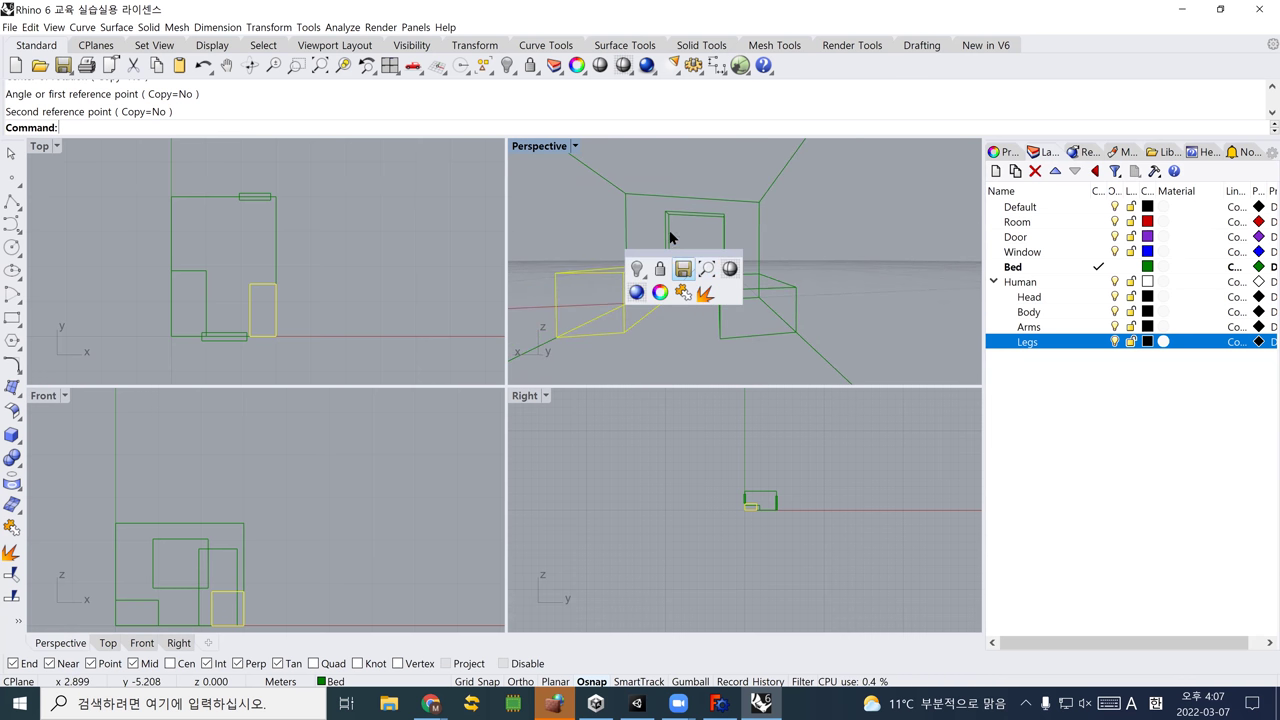
key(Escape)
key(Escape)
right_drag(674, 264, 690, 286)
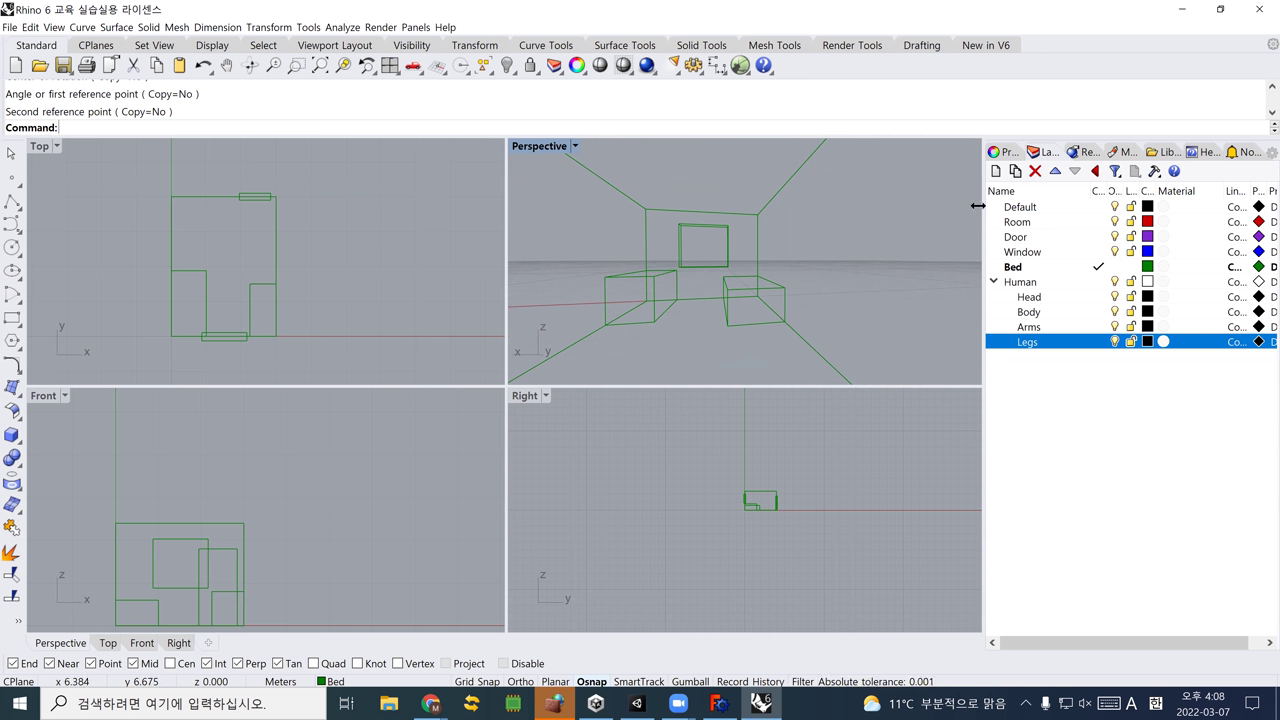
Set the Perspective camera's Z location to 1.5 and turn the view slightly to frame the window wall
click(996, 153)
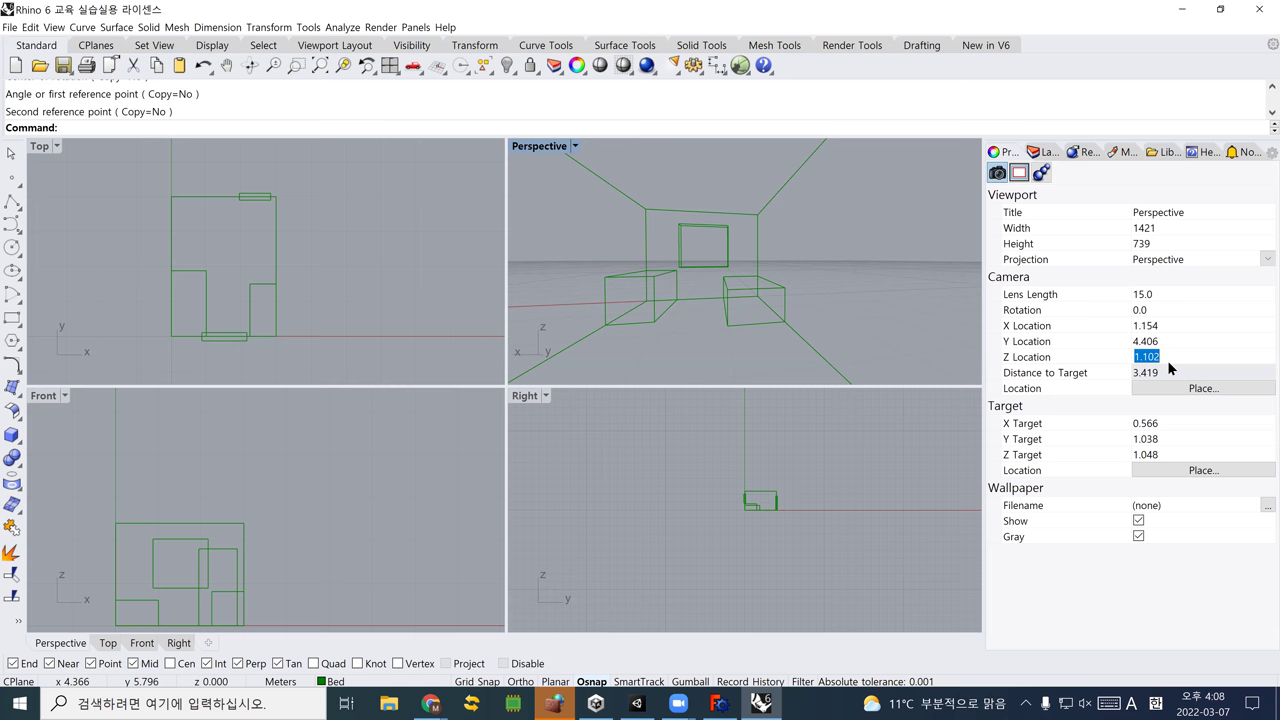
text(1.5)
key(Return)
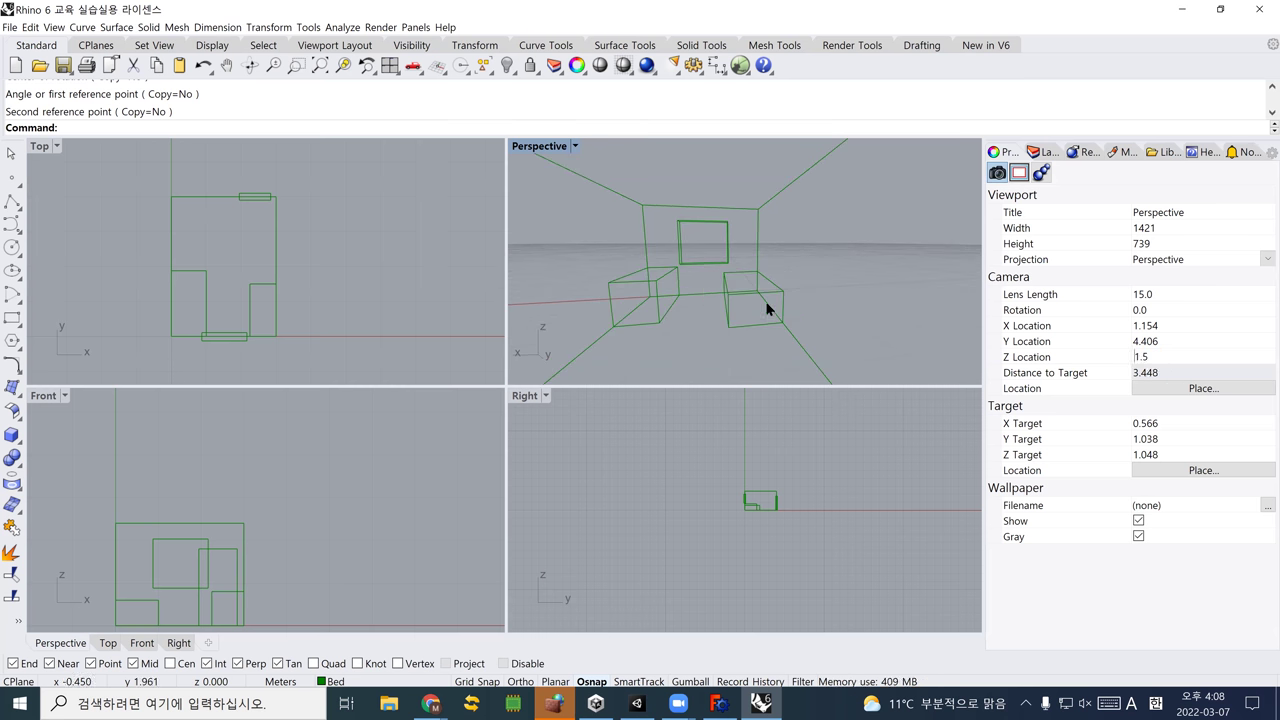
mouse_move(700, 277)
right_down()
mouse_move(697, 266)
mouse_move(717, 289)
mouse_move(720, 277)
mouse_move(715, 295)
mouse_move(710, 285)
right_up()
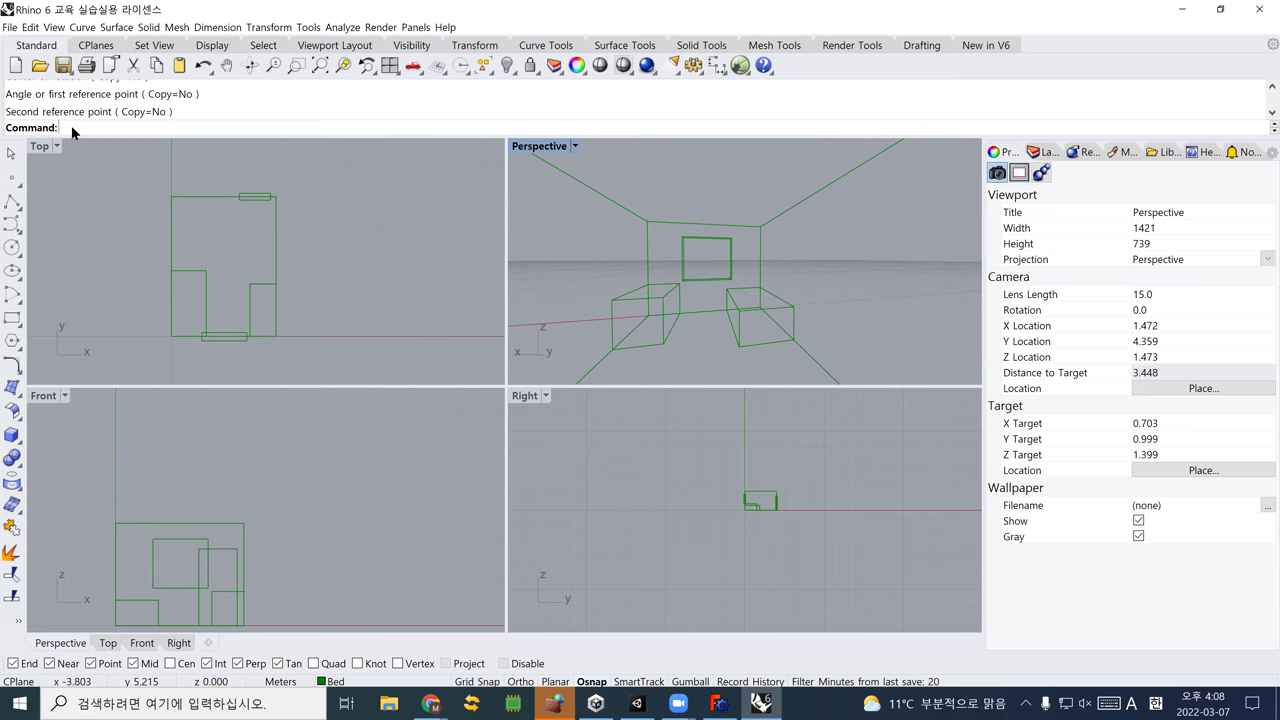
Show the Perspective view's camera object with the Camera command and select its location point in the Top view
text(Cam)
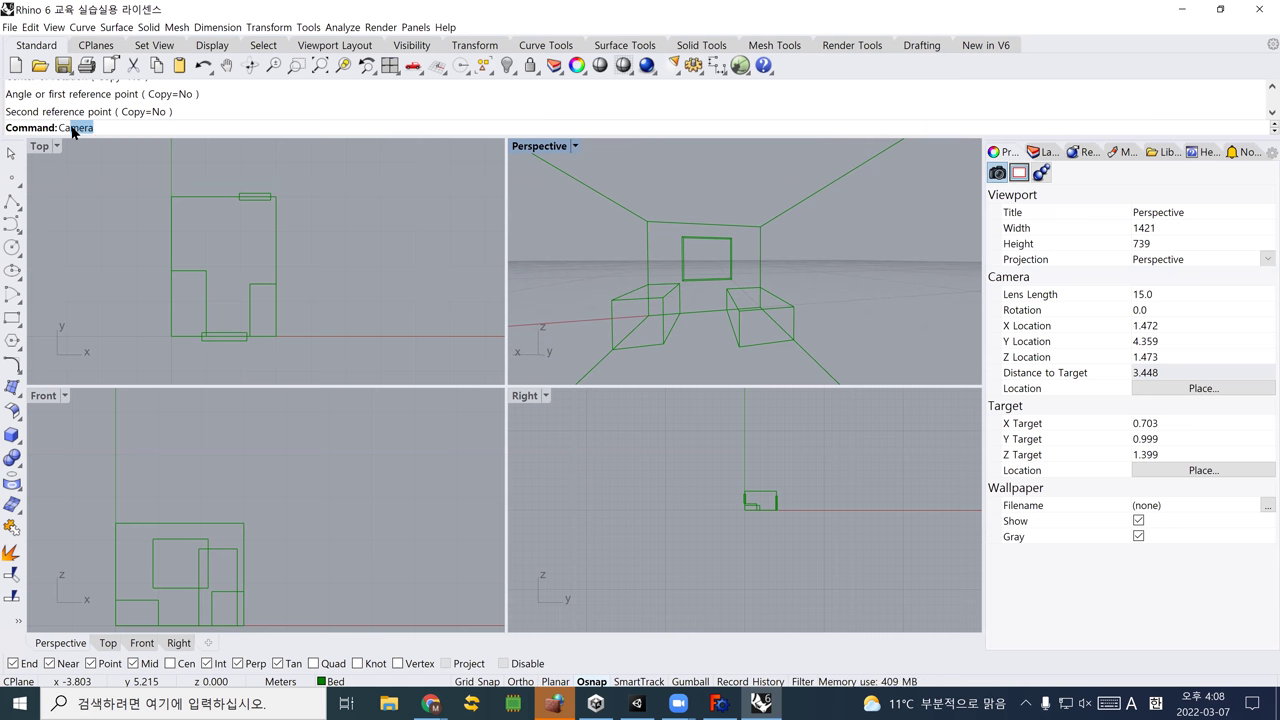
text(era)
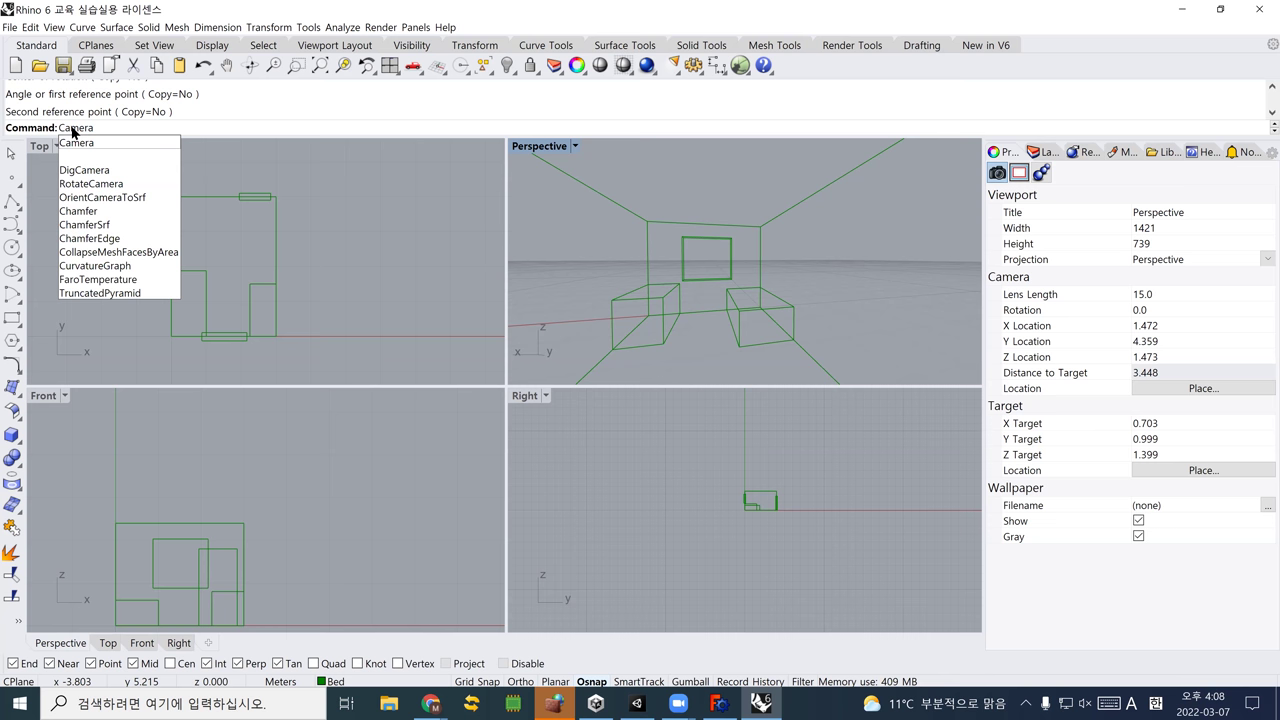
key(Return)
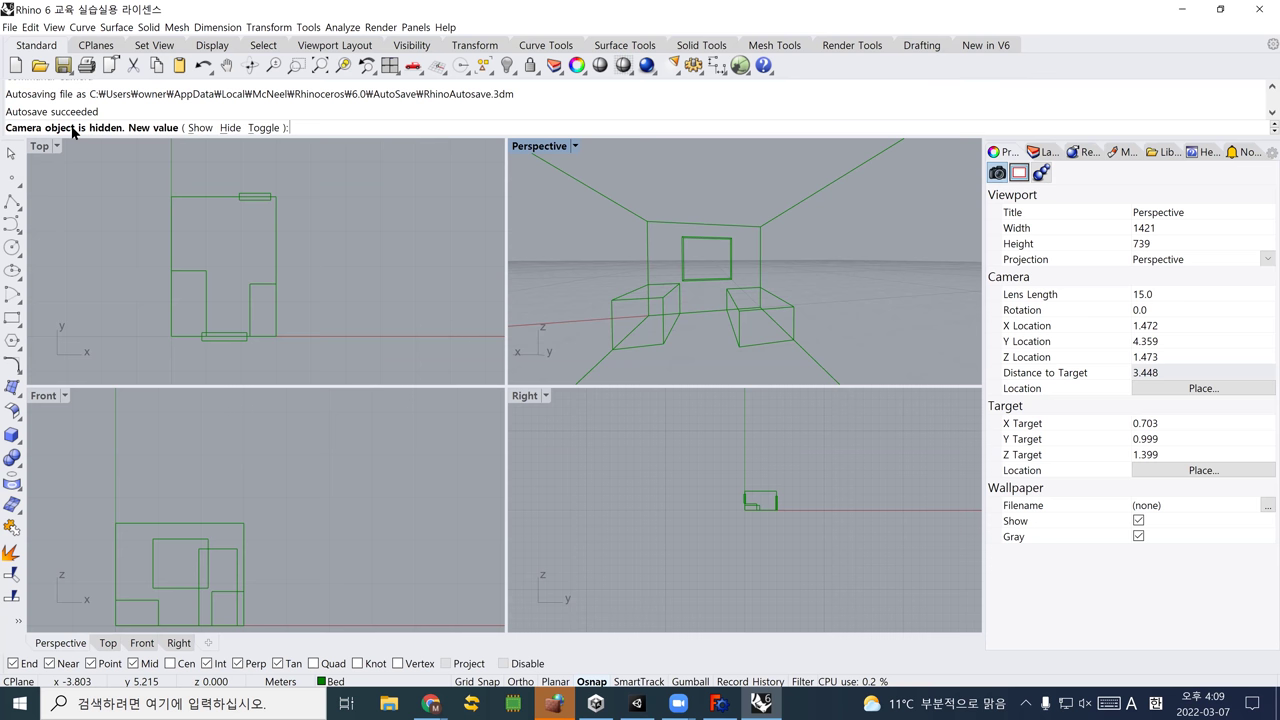
click(193, 127)
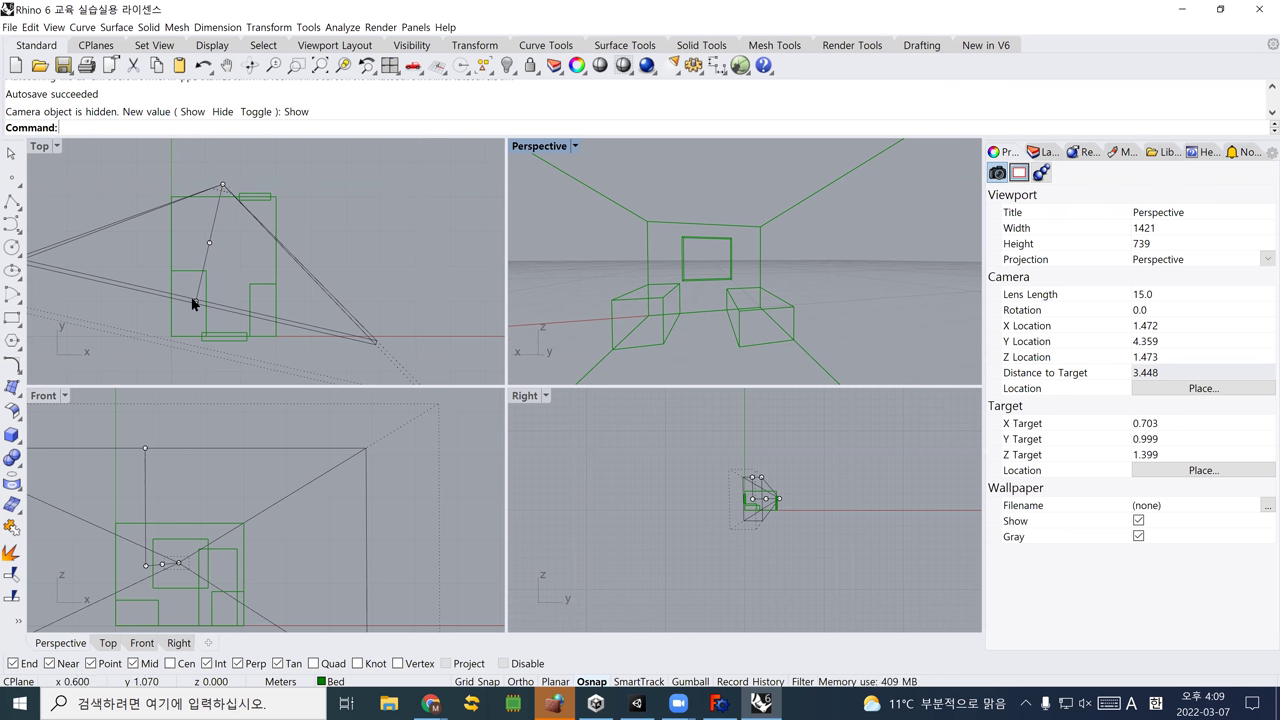
click(223, 187)
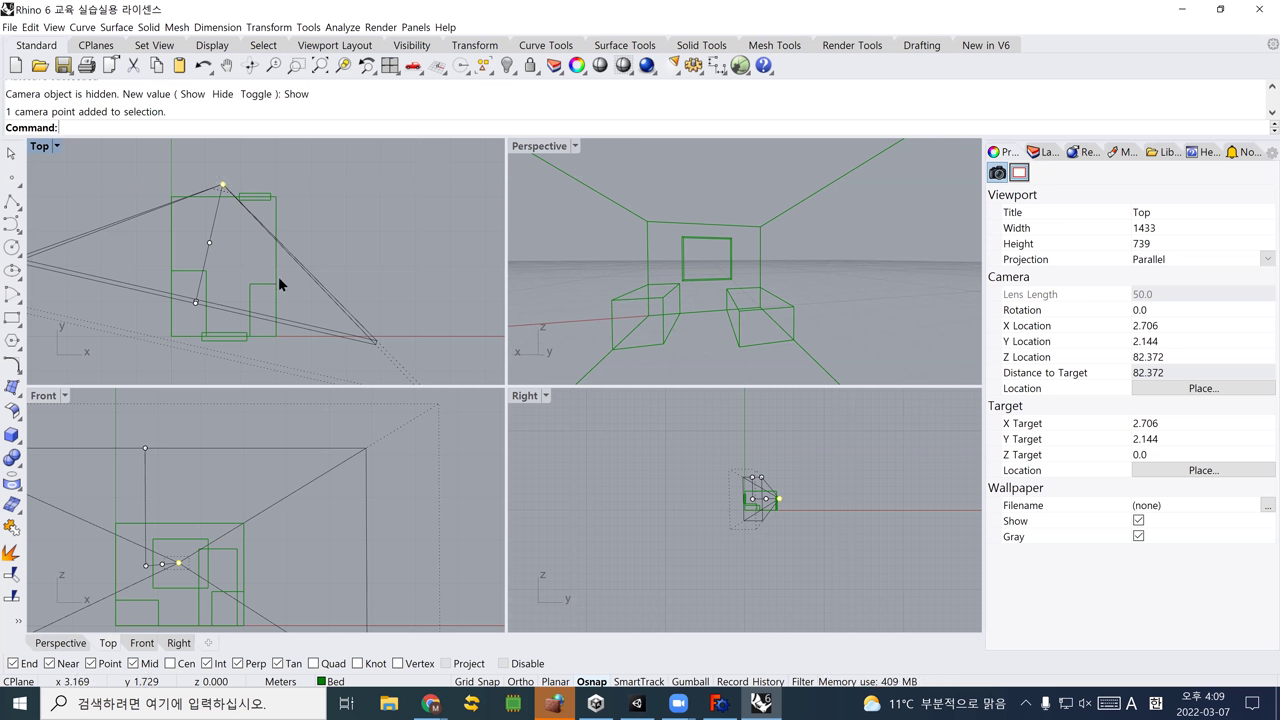
Move the Perspective camera's location point in the Top view with the Move command, placing it inside the room near the door wall
text(M)
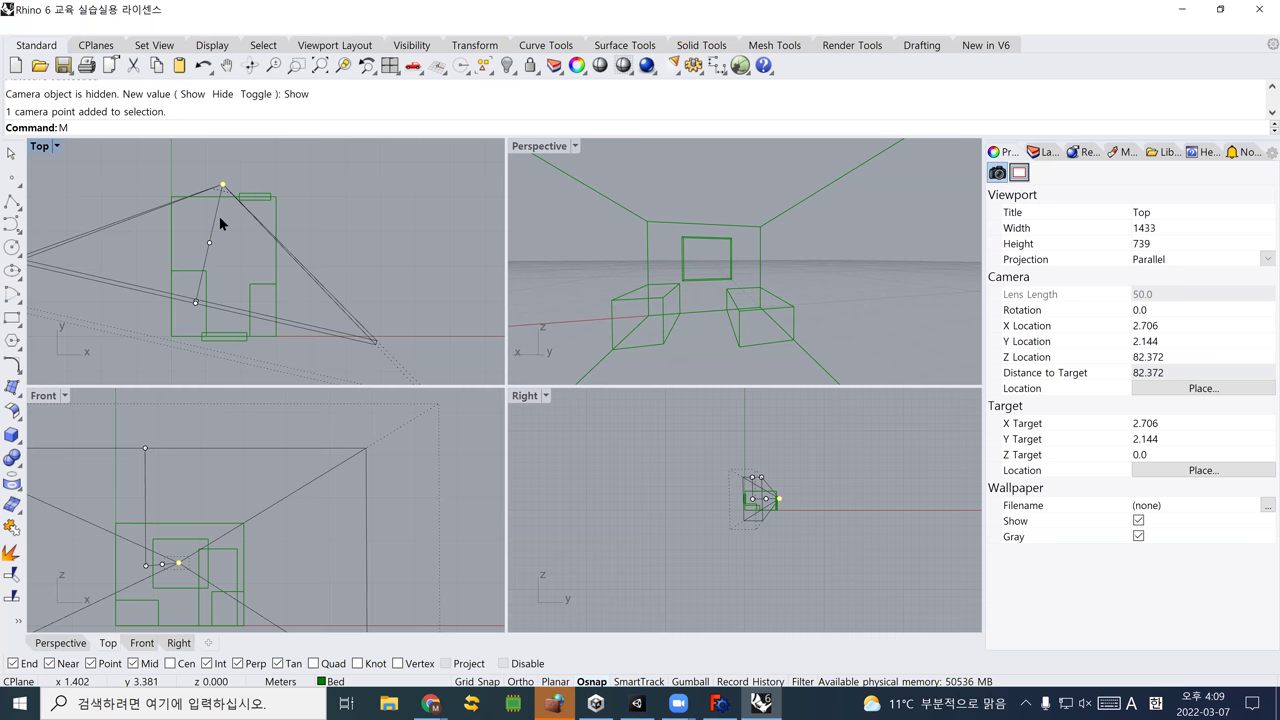
text(ove)
key(Return)
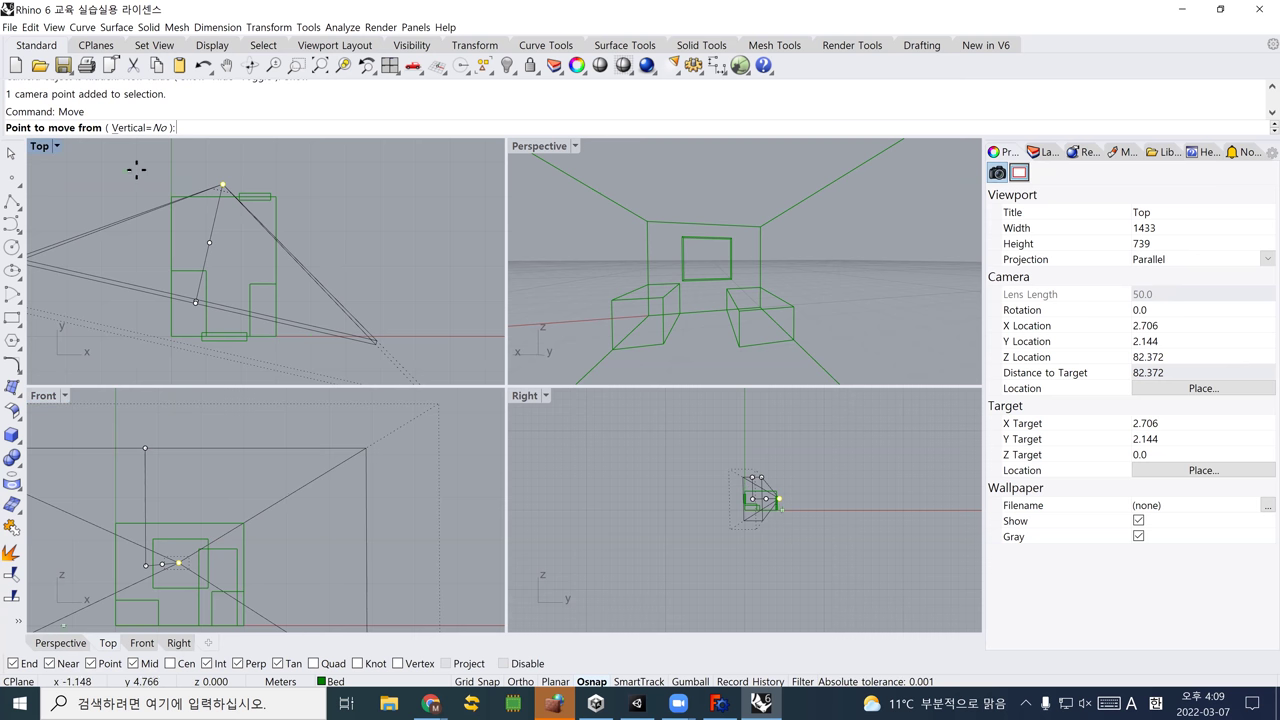
click(341, 183)
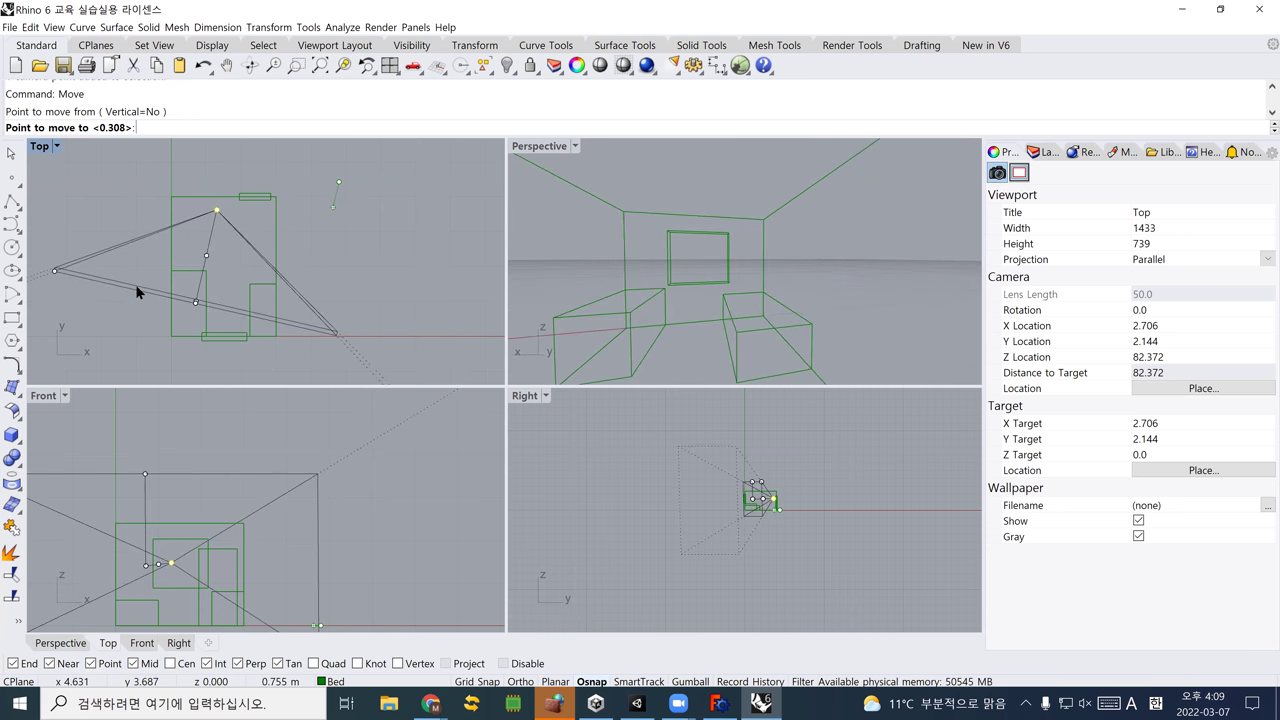
click(186, 300)
Select the camera's target point in the Top view and move it to about X 2.25, Y 0.70 beside the rotated box
click(194, 304)
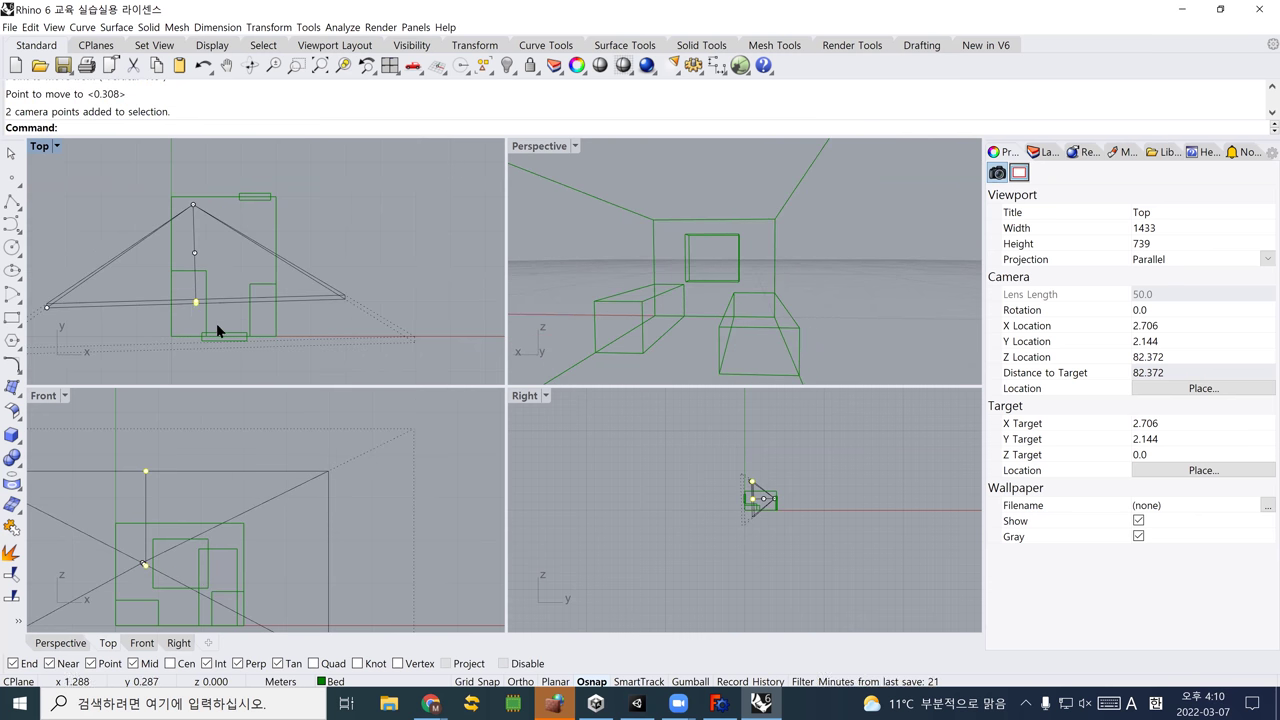
text(M)
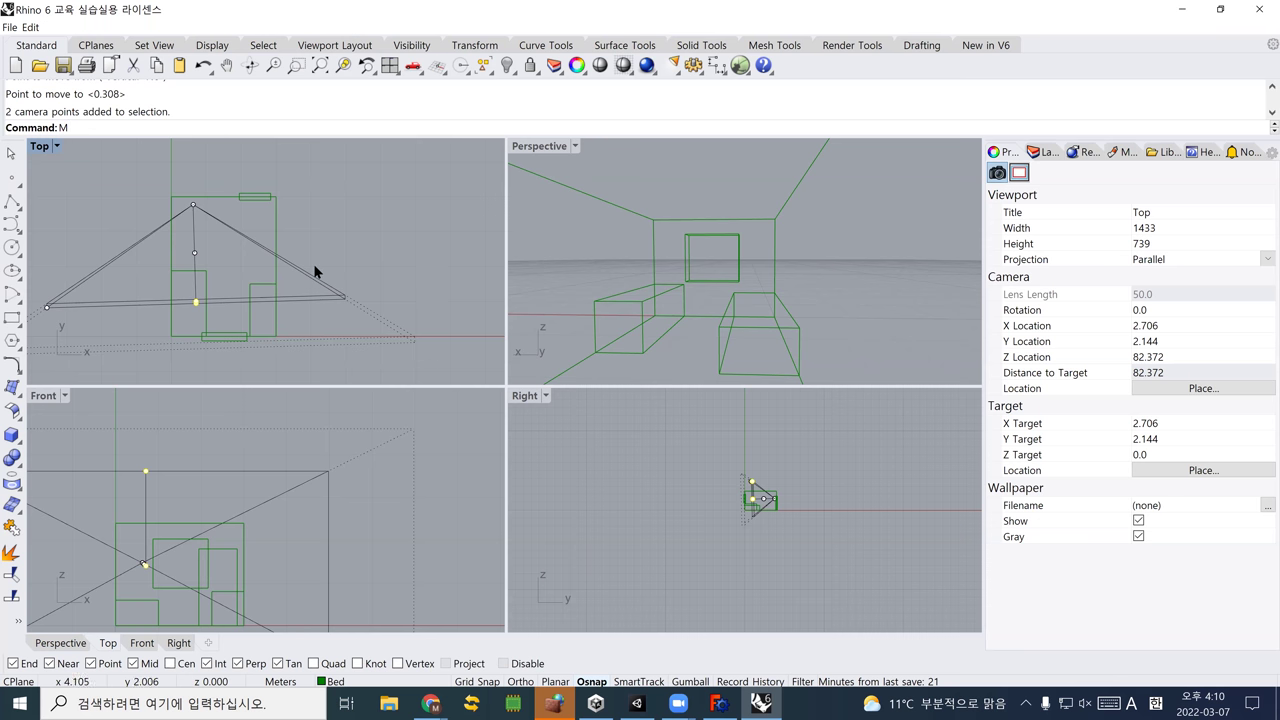
text(ove)
key(Return)
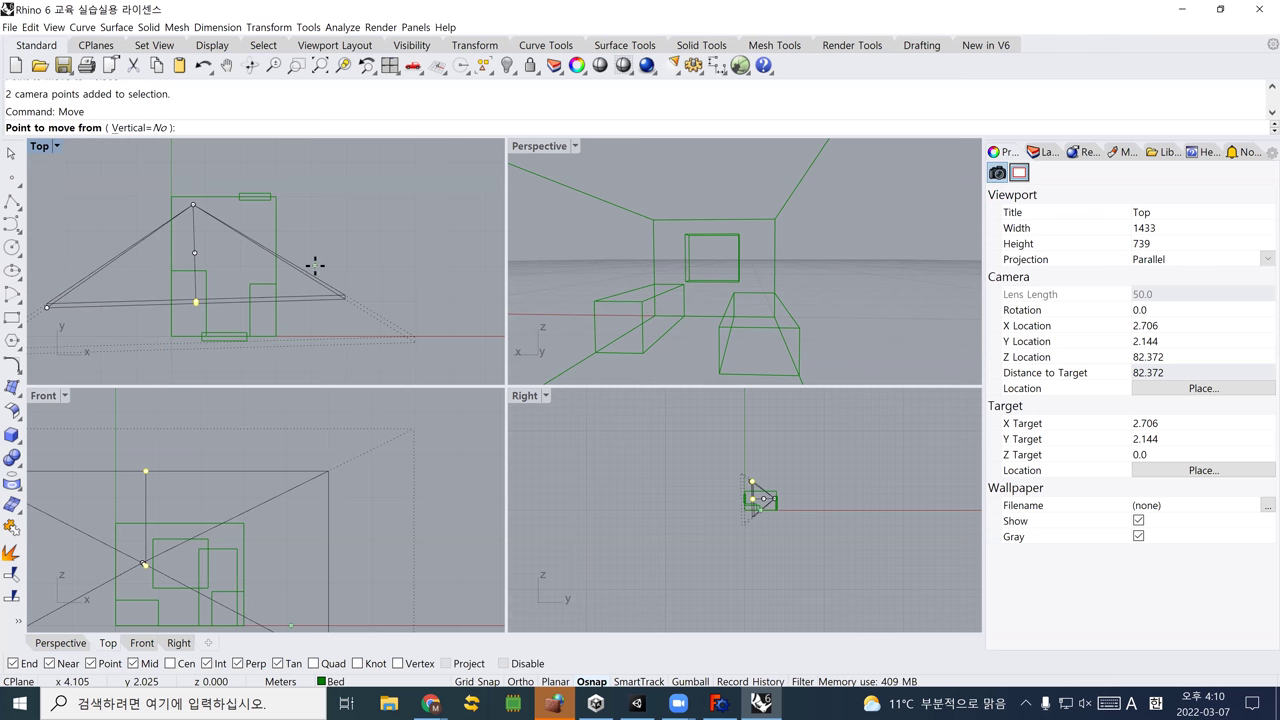
click(278, 368)
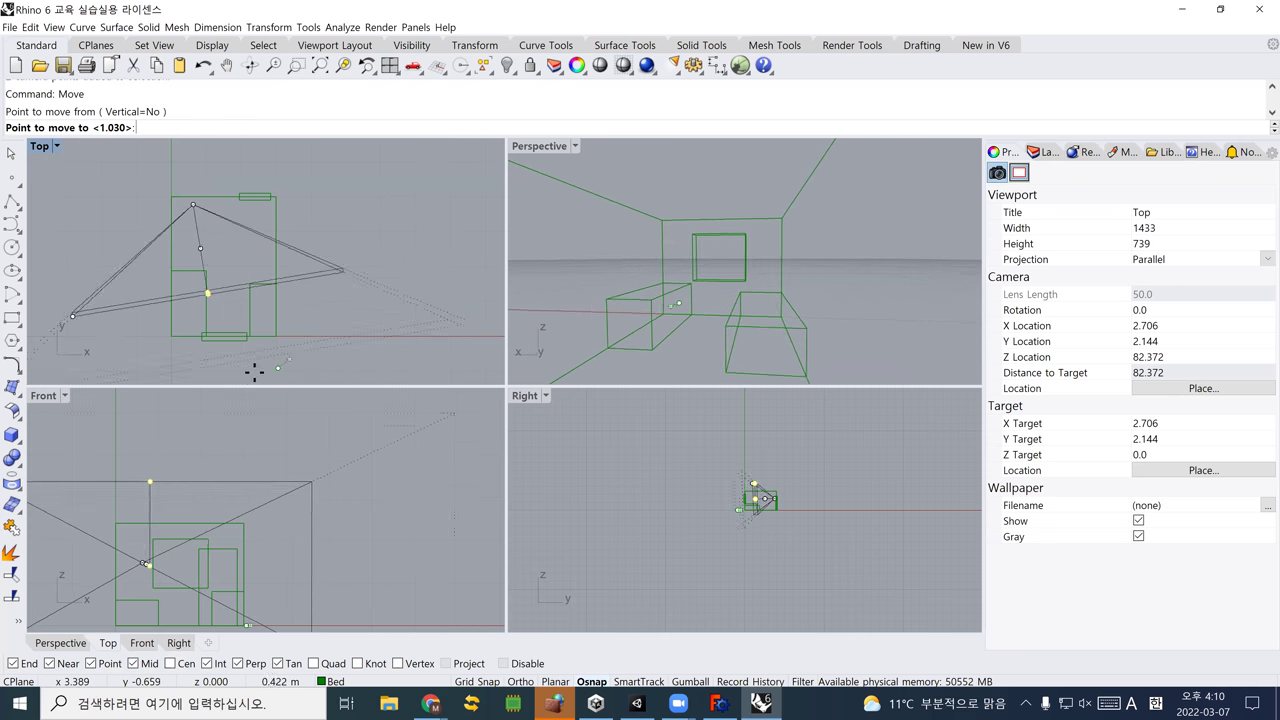
click(331, 377)
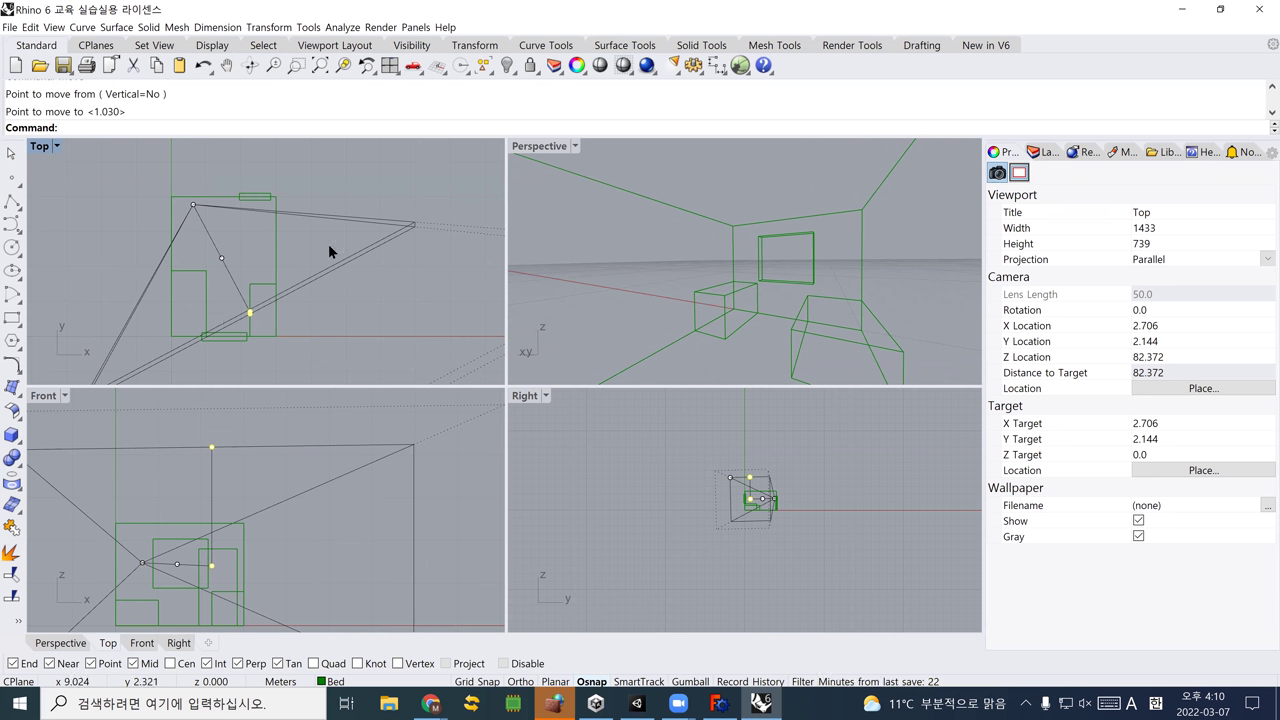
Set the Perspective camera's lens length to 20 and check the camera cone in the Right view
click(539, 150)
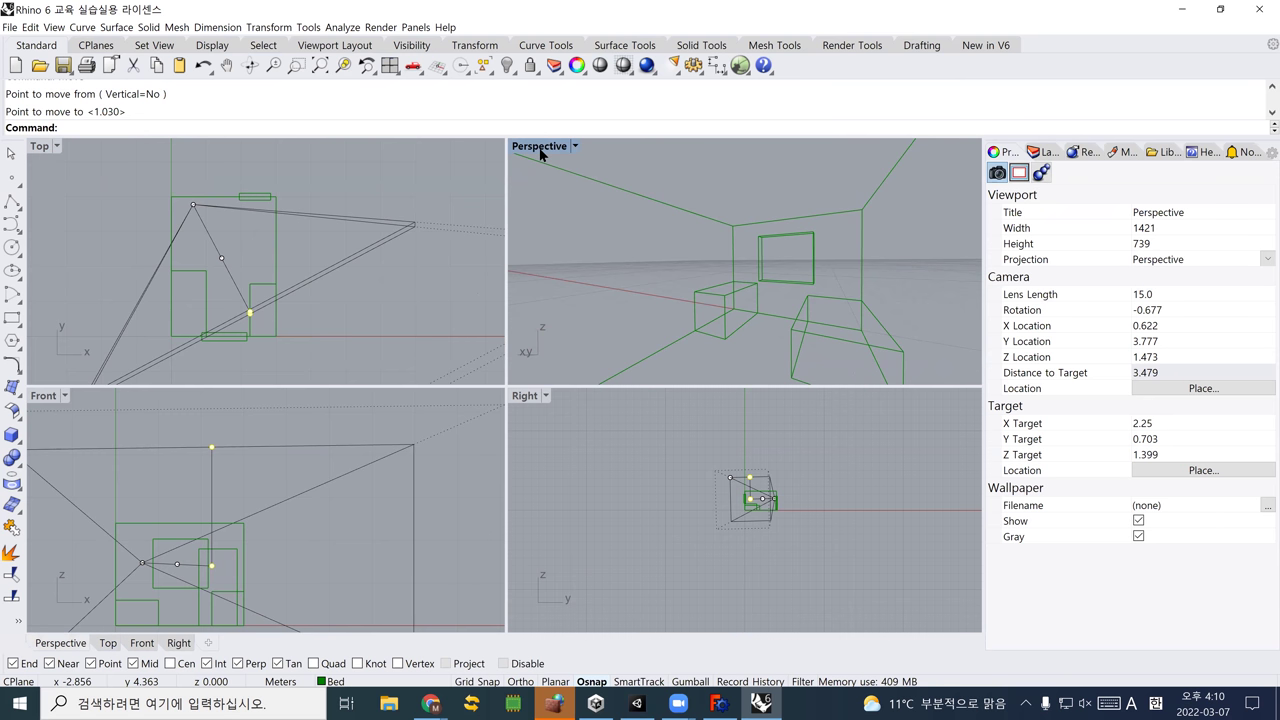
click(1168, 297)
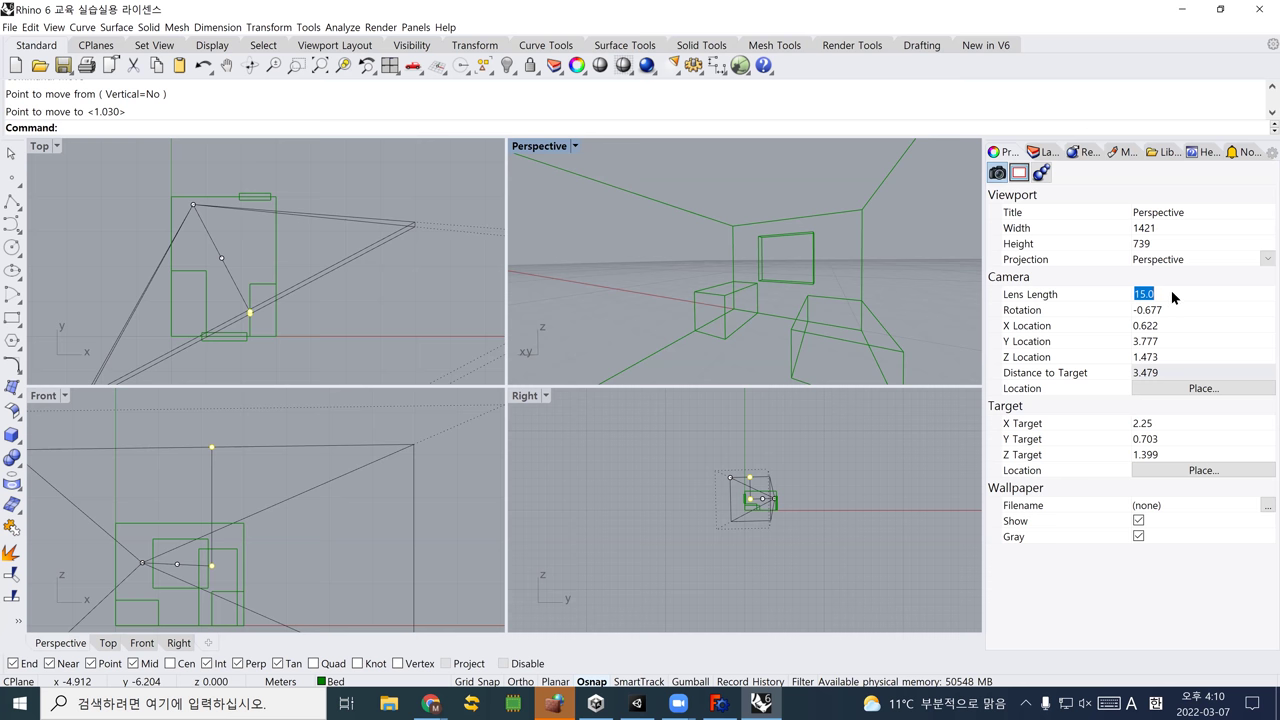
text(20.0)
key(Return)
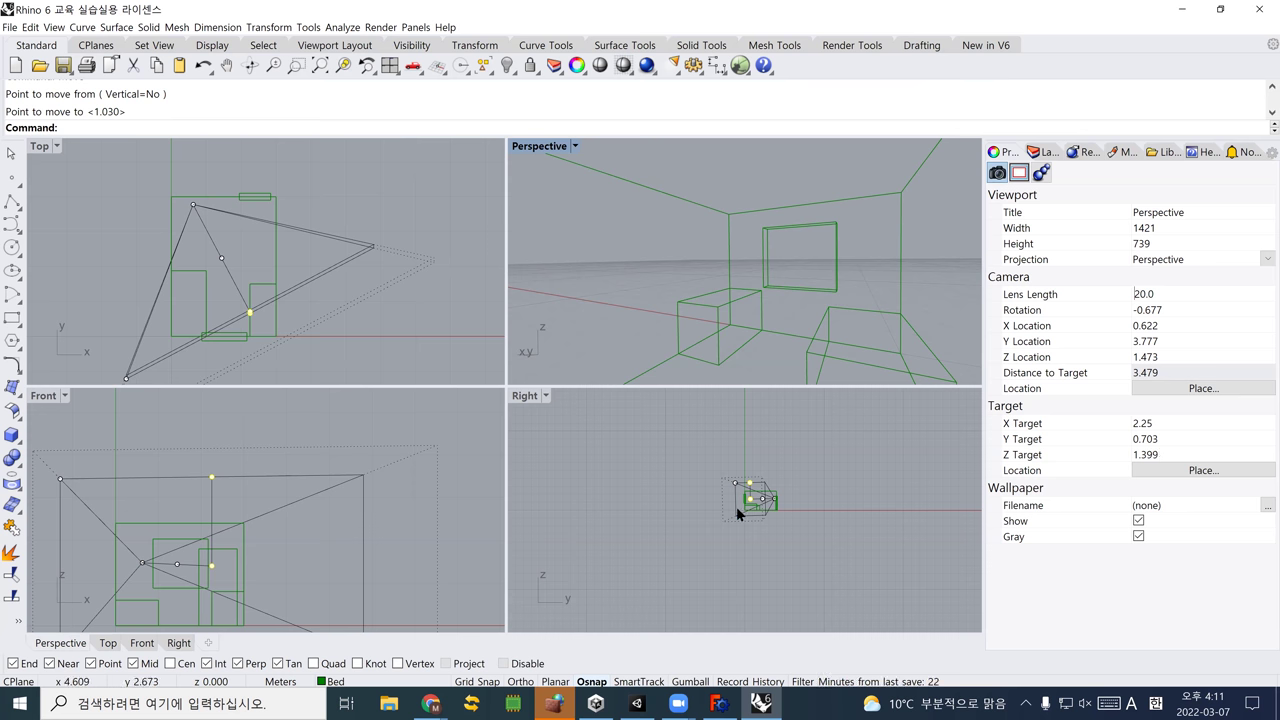
scroll(736, 506, up, 3)
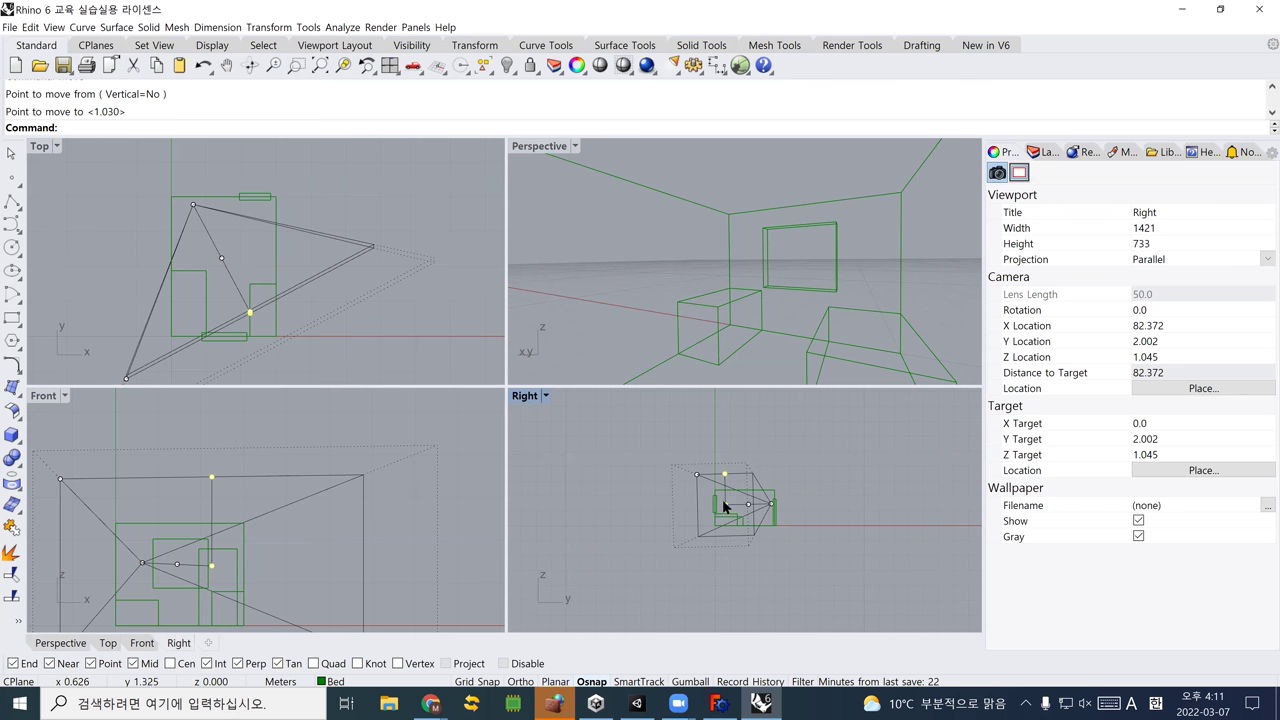
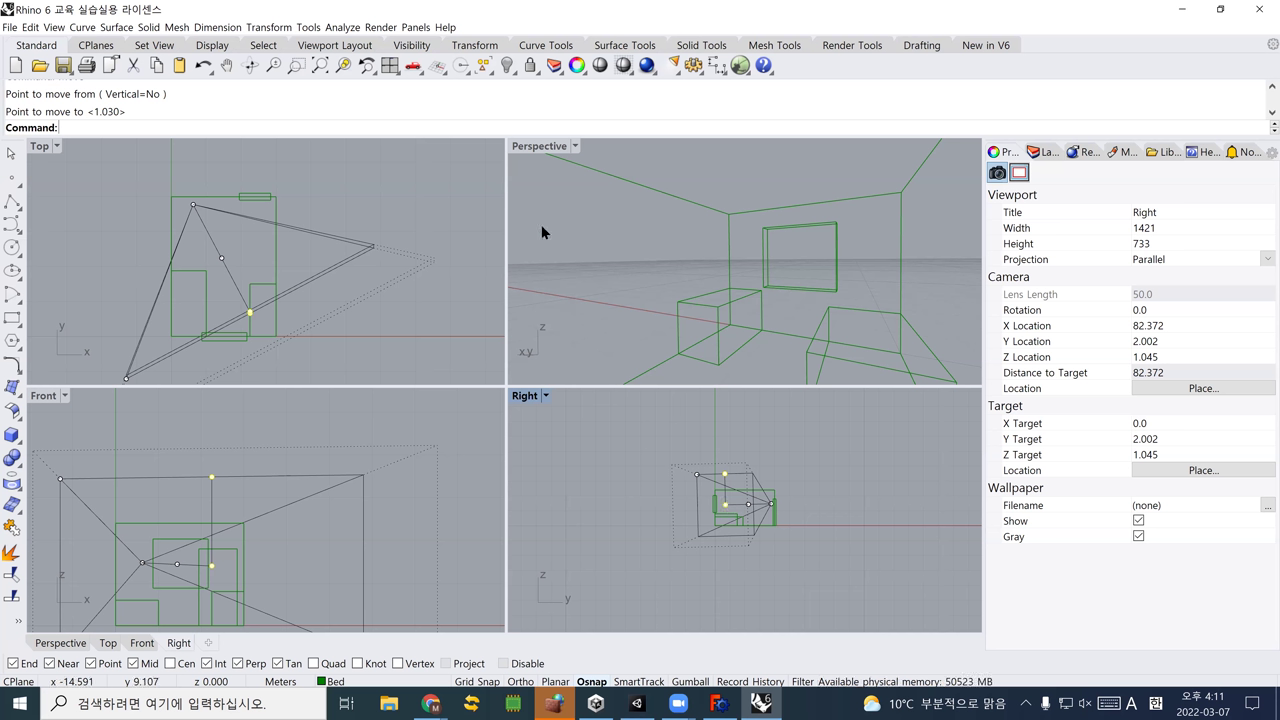
Open the Perspective viewport's properties and change its title to My Camera
click(558, 149)
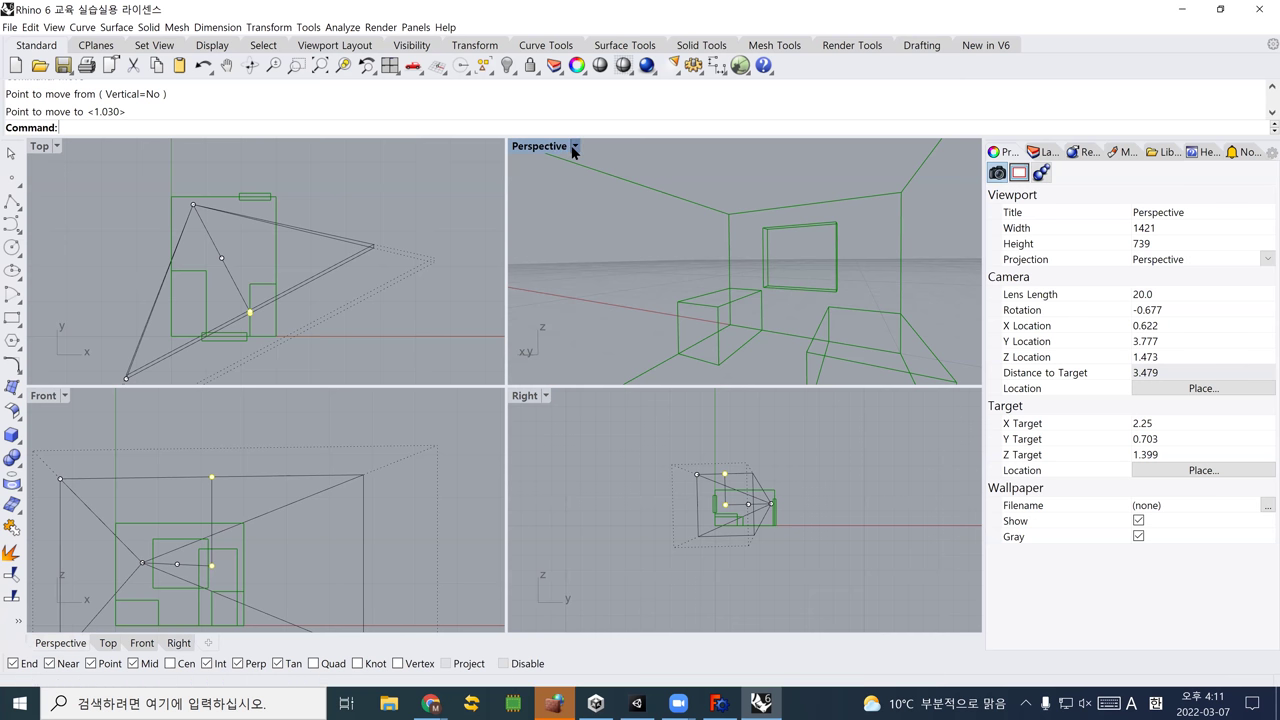
click(573, 147)
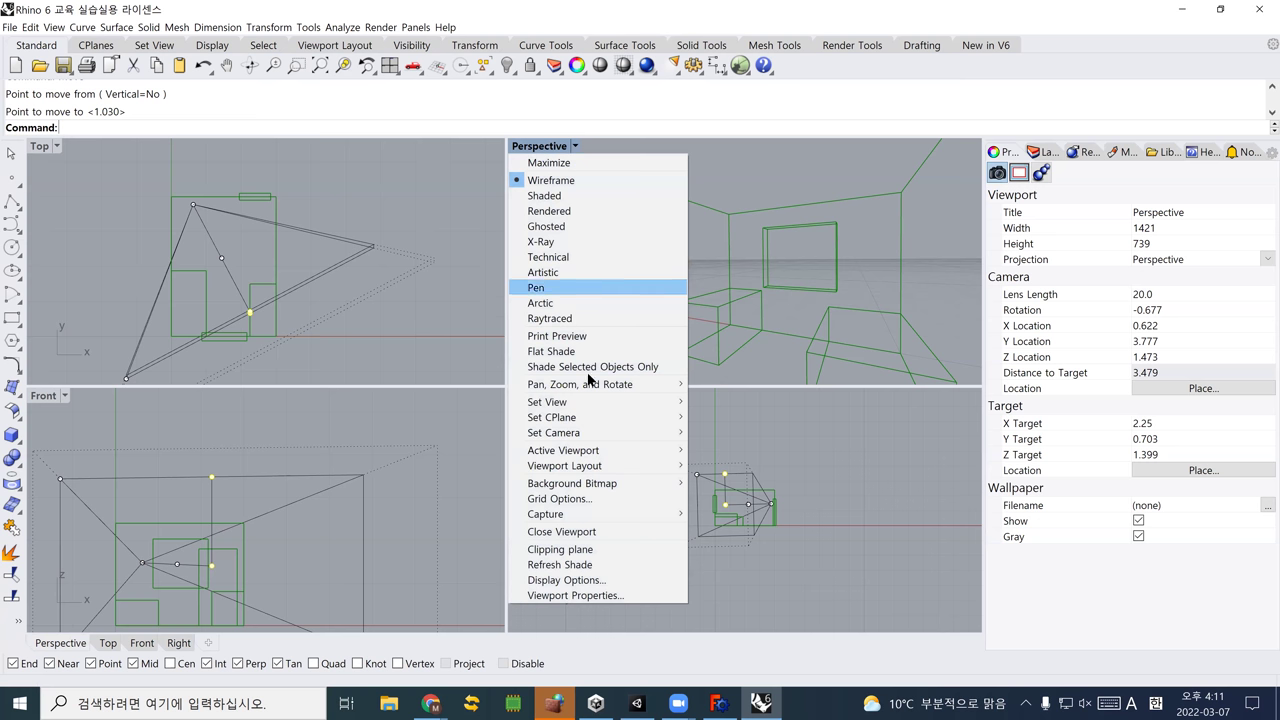
click(617, 595)
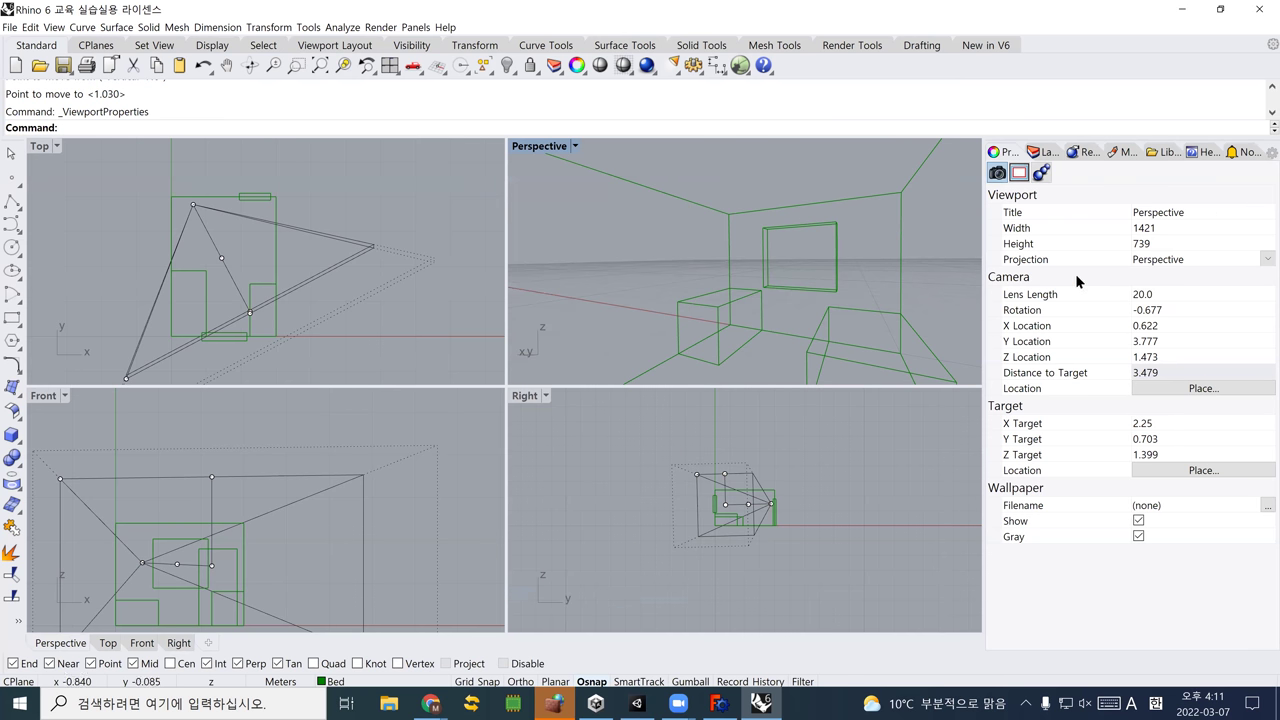
click(1180, 213)
click(1183, 213)
drag(1184, 214, 1114, 213)
text(sdadf)
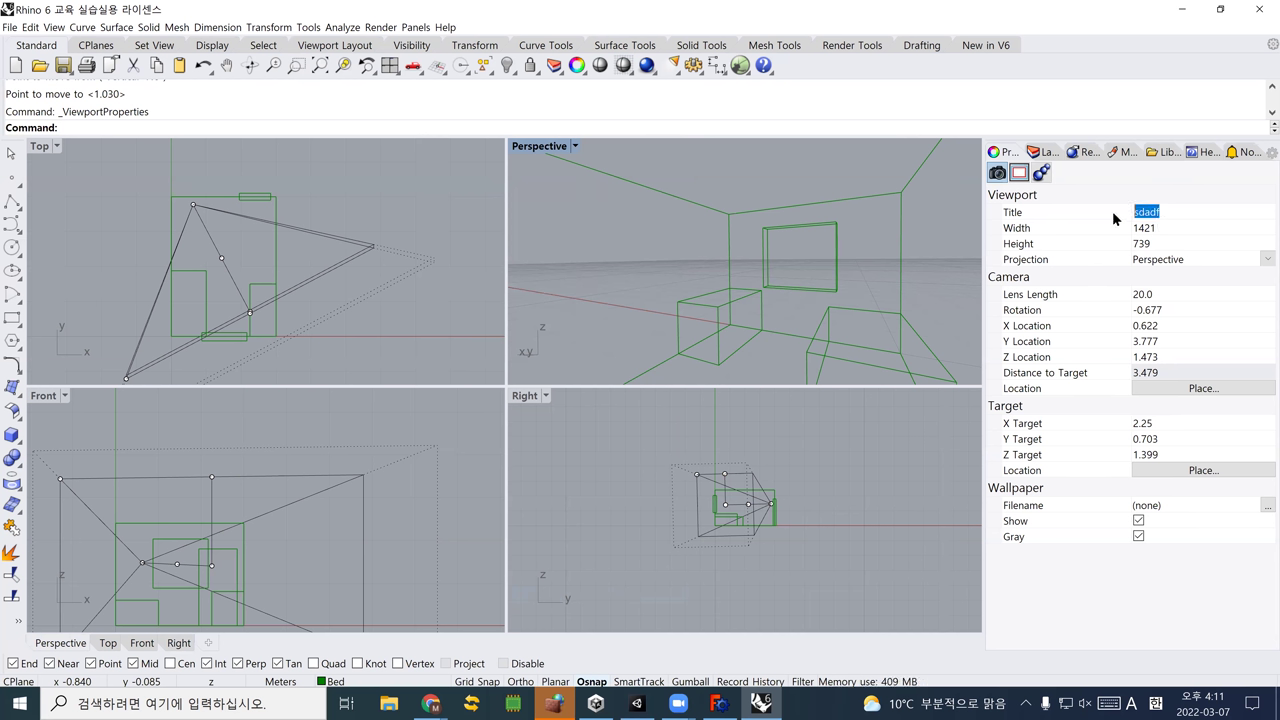
text(My Saved)
key(BackSpace)
key(BackSpace)
key(BackSpace)
text(Camera)
key(Return)
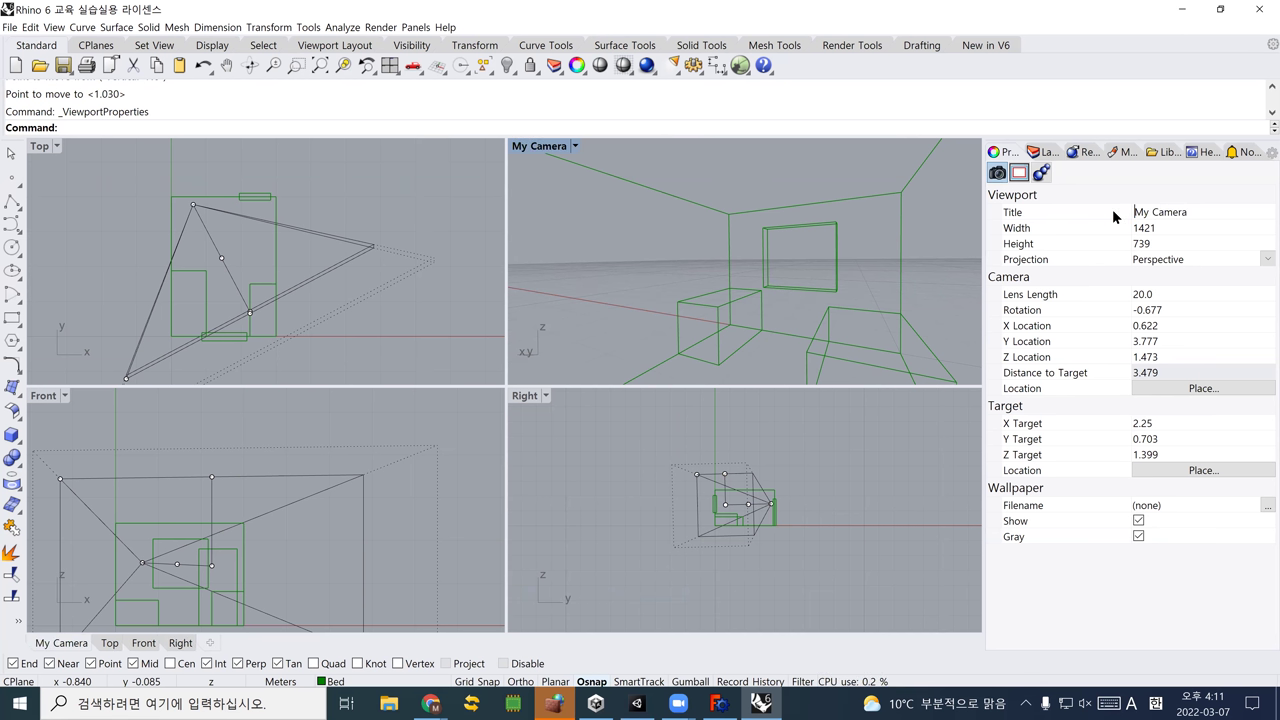
Set the My Camera viewport back to the standard Perspective view and rotate around the room
click(575, 146)
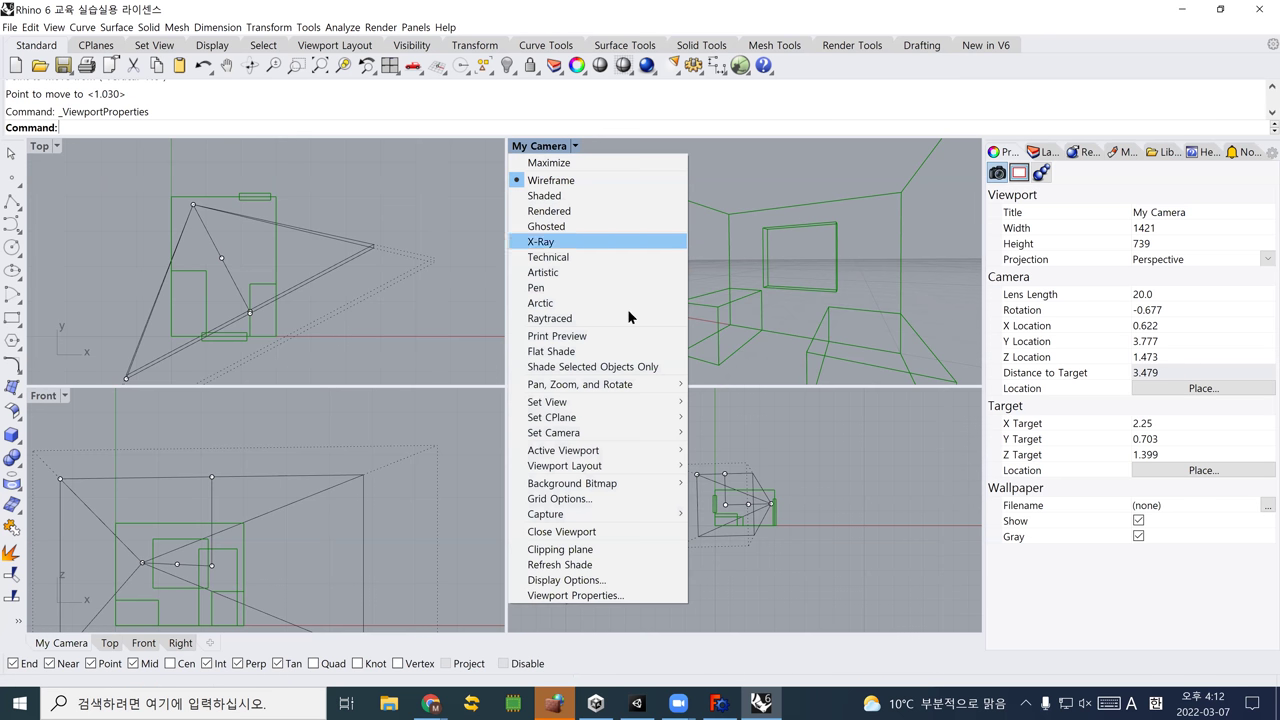
mouse_move(666, 401)
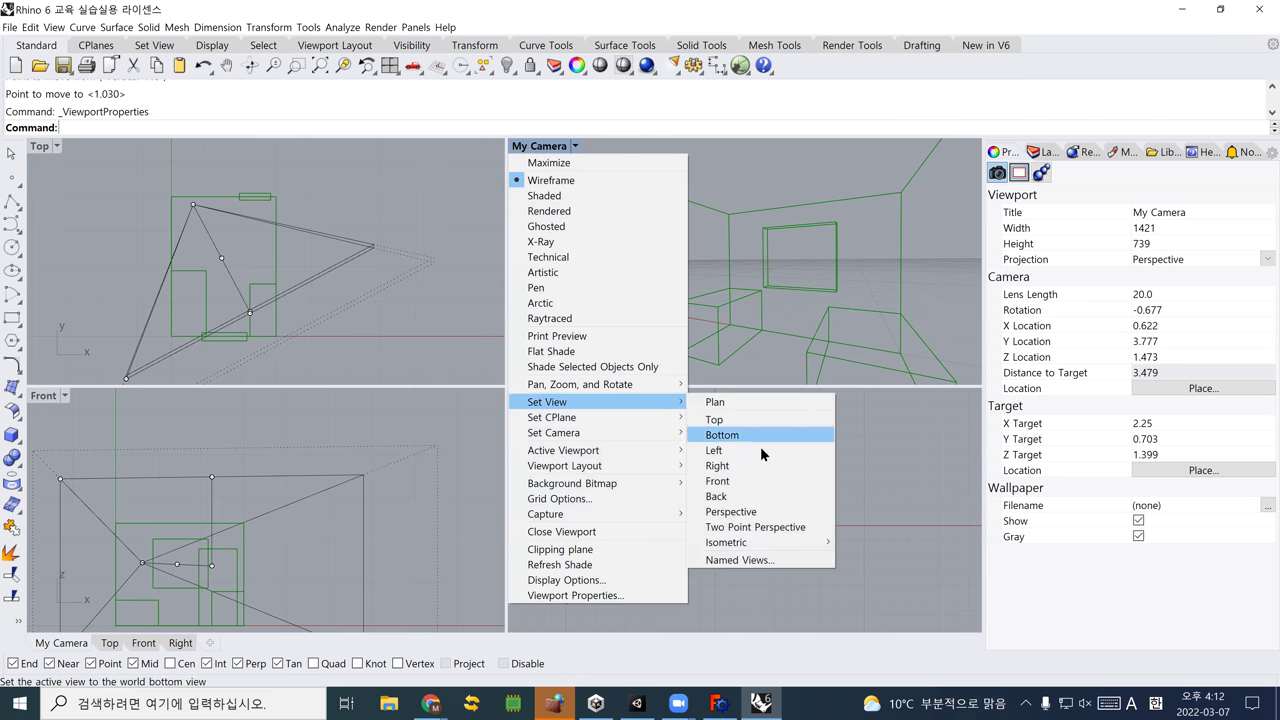
click(742, 514)
mouse_move(666, 297)
right_down()
mouse_move(691, 277)
mouse_move(654, 280)
mouse_move(686, 288)
right_up()
key(Right)
key(Right)
key(Right)
key(Right)
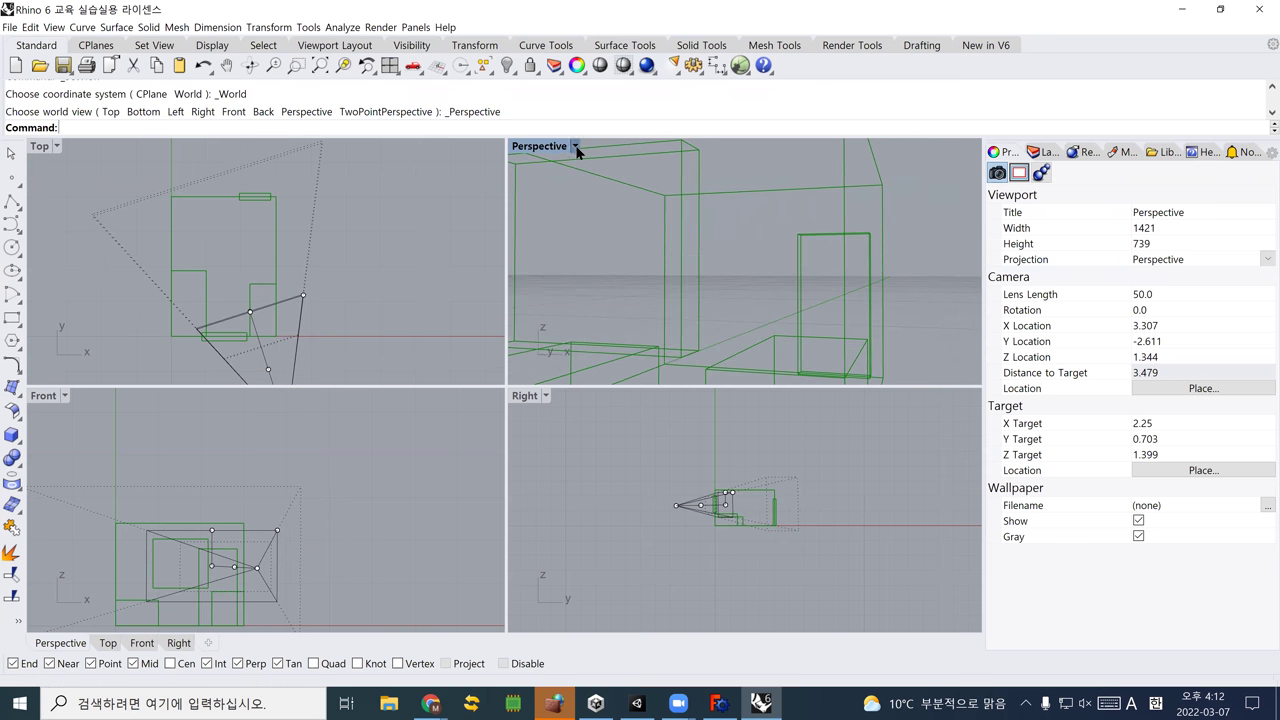
Open the Named Views list for the Perspective viewport, enlarge it and place it clear of the view
click(575, 146)
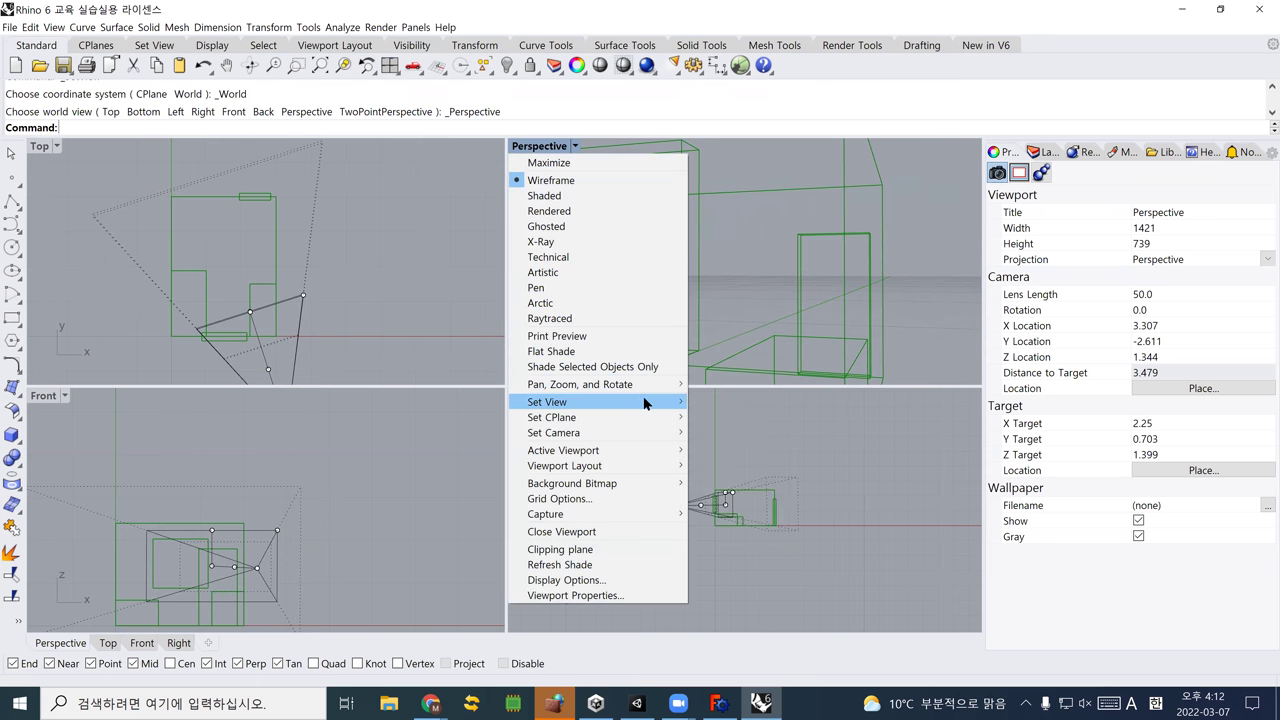
mouse_move(643, 404)
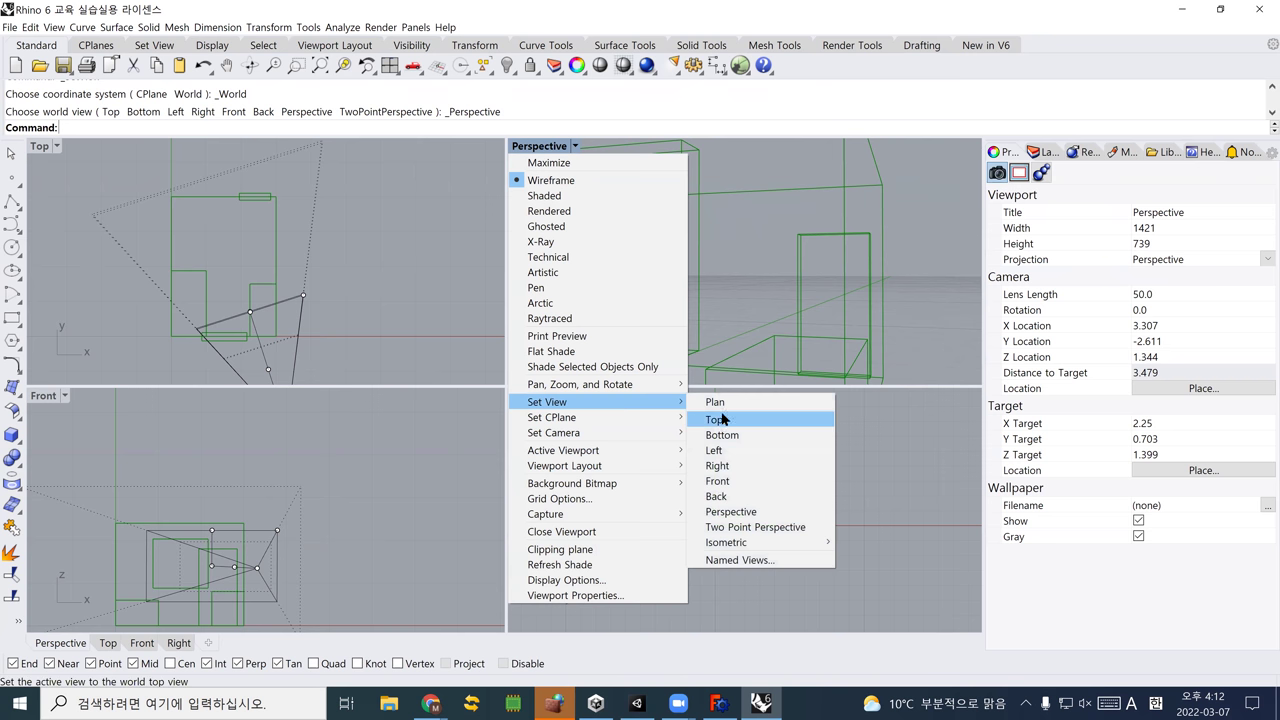
click(741, 556)
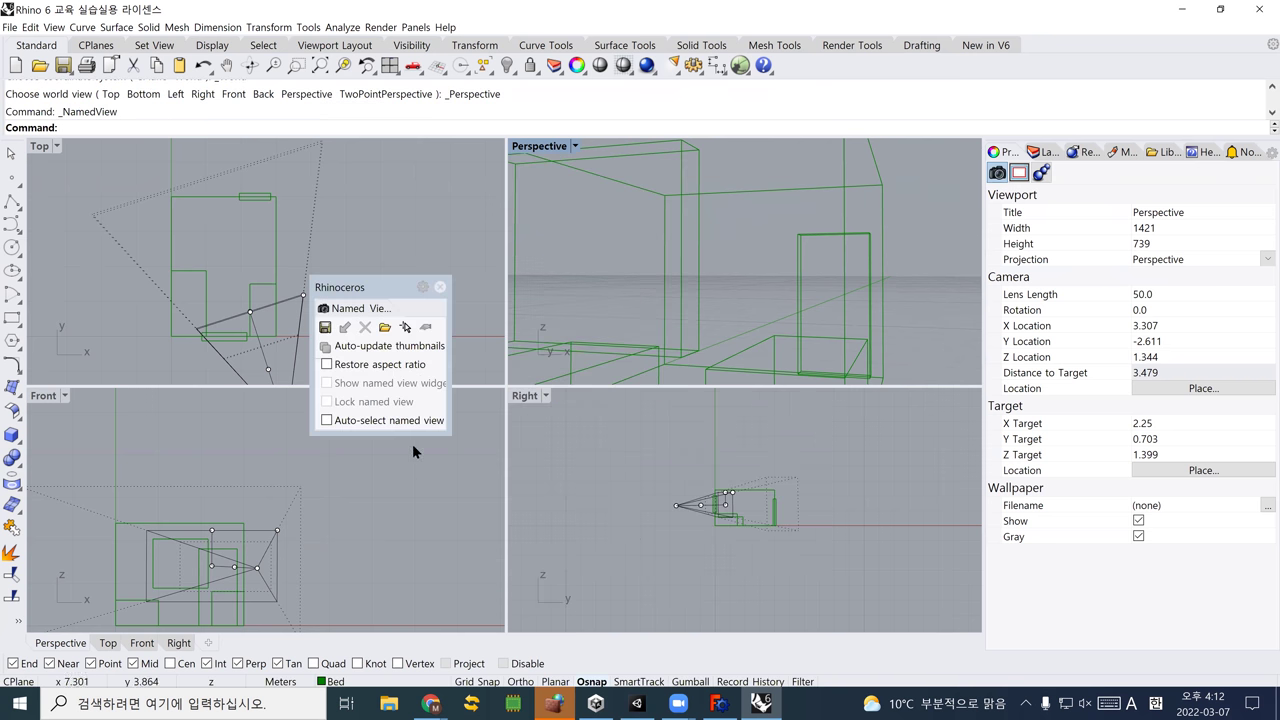
drag(449, 433, 638, 597)
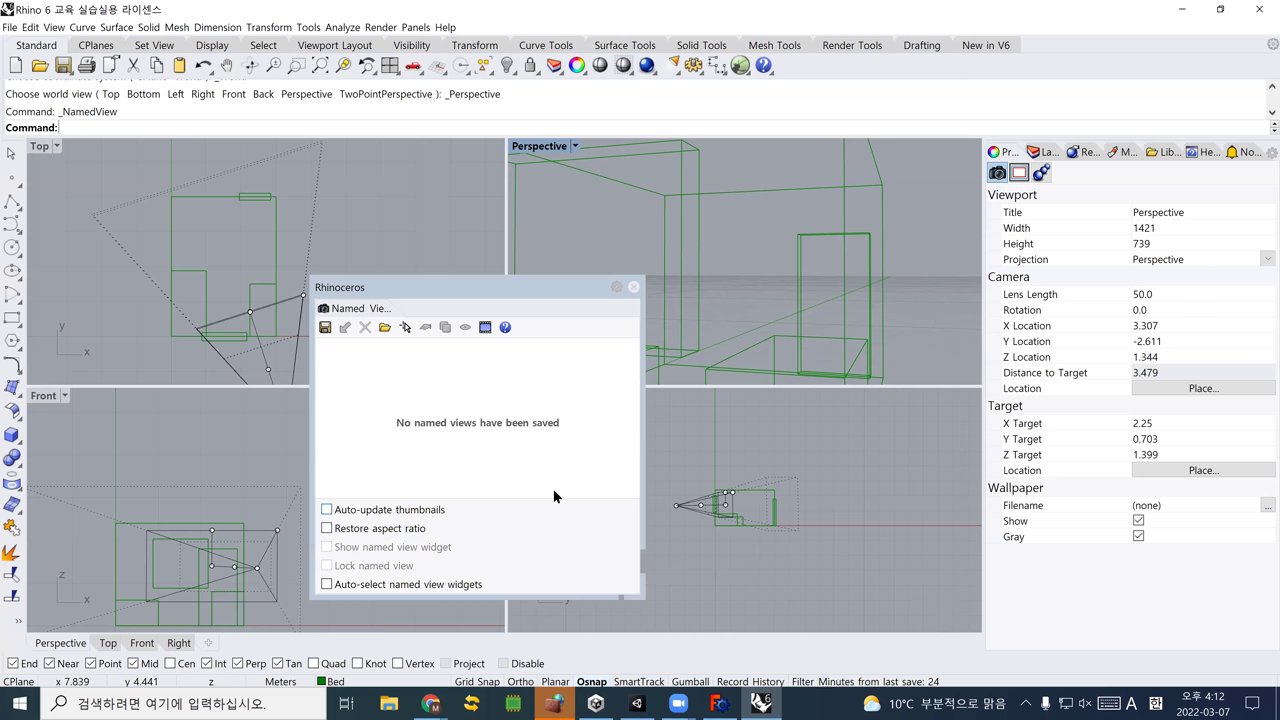
drag(443, 286, 319, 260)
Frame the window wall with both boxes in the Perspective view, save it as named view My Camera 1 and close the list
scroll(668, 303, down, 5)
right_drag(714, 318, 759, 308)
scroll(760, 322, up, 5)
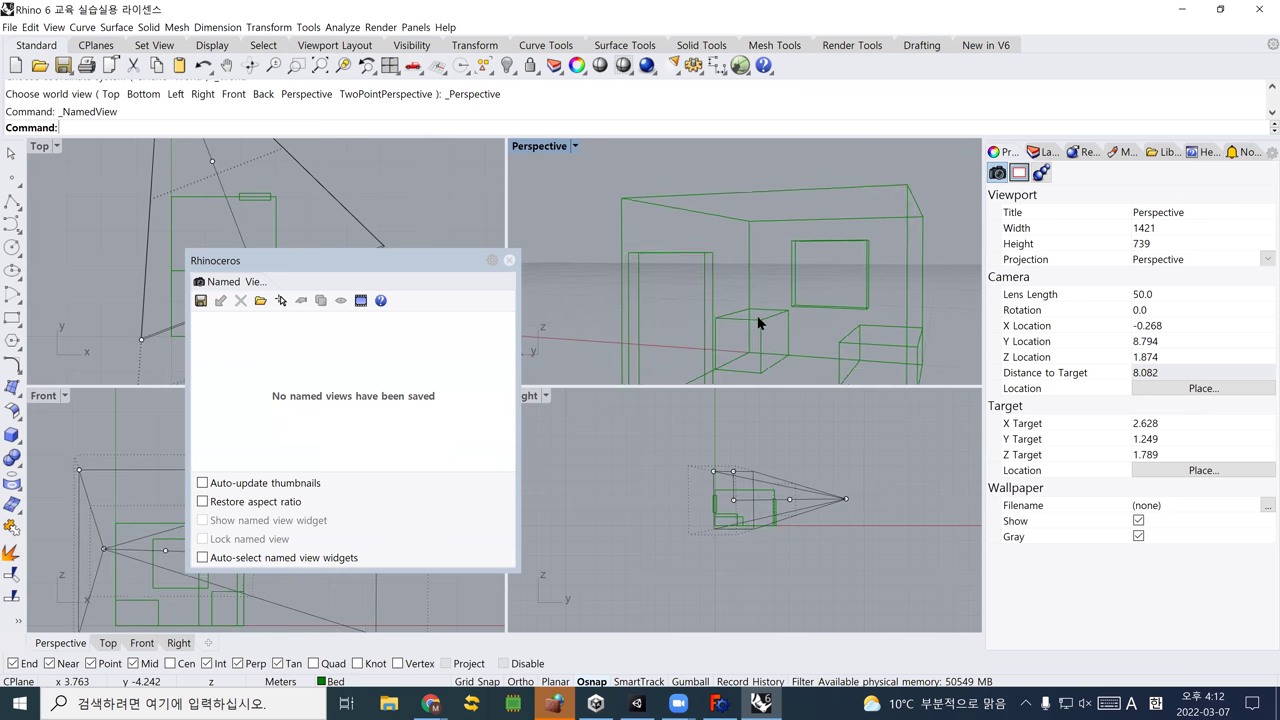
click(202, 300)
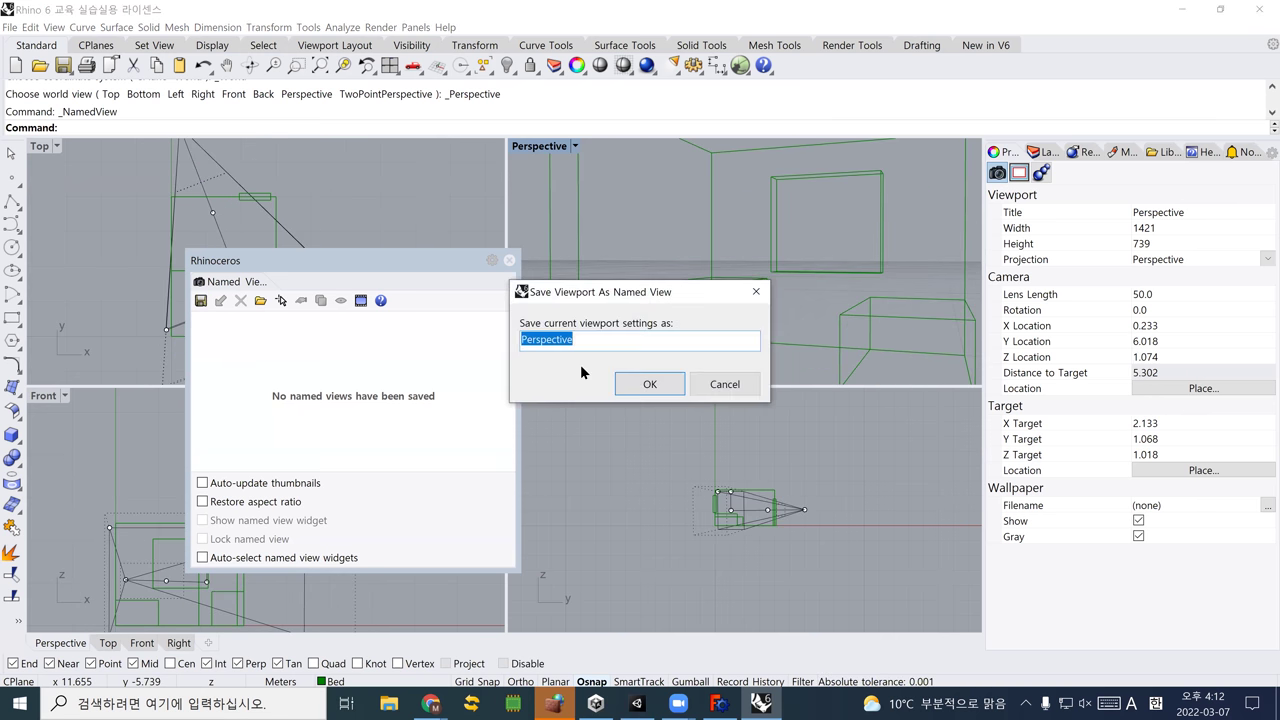
text(My Camera 1)
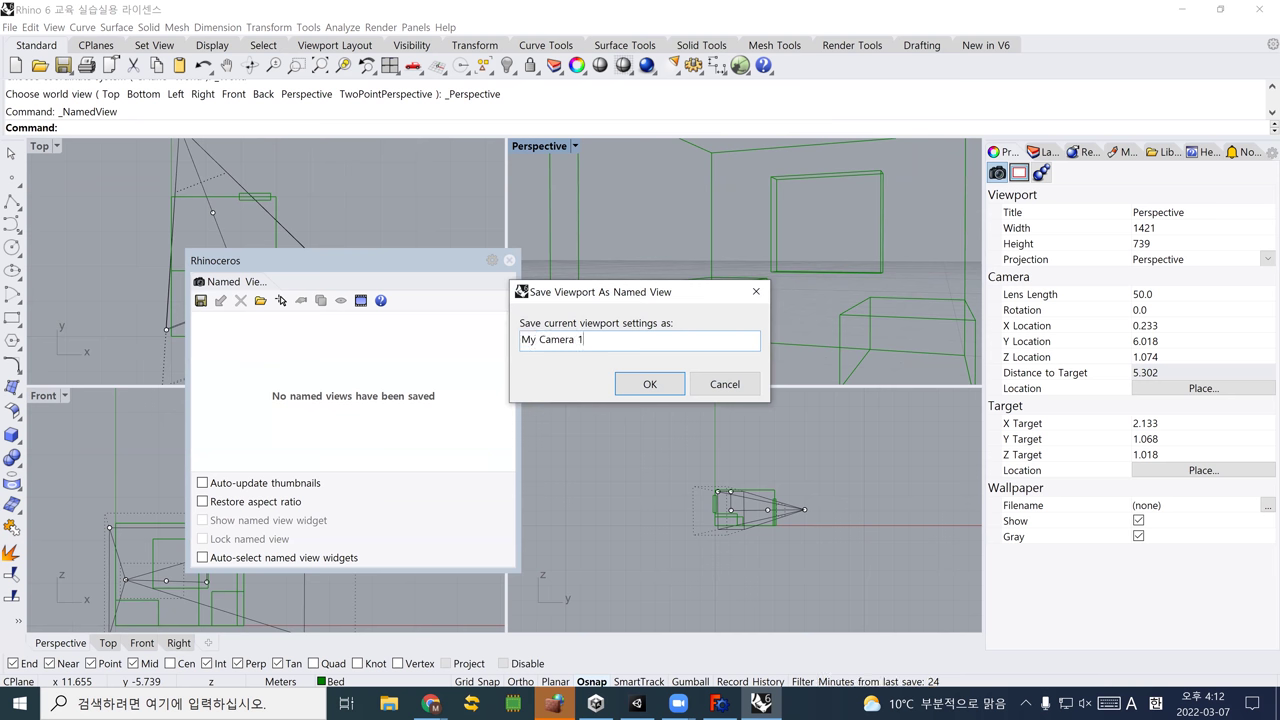
key(Return)
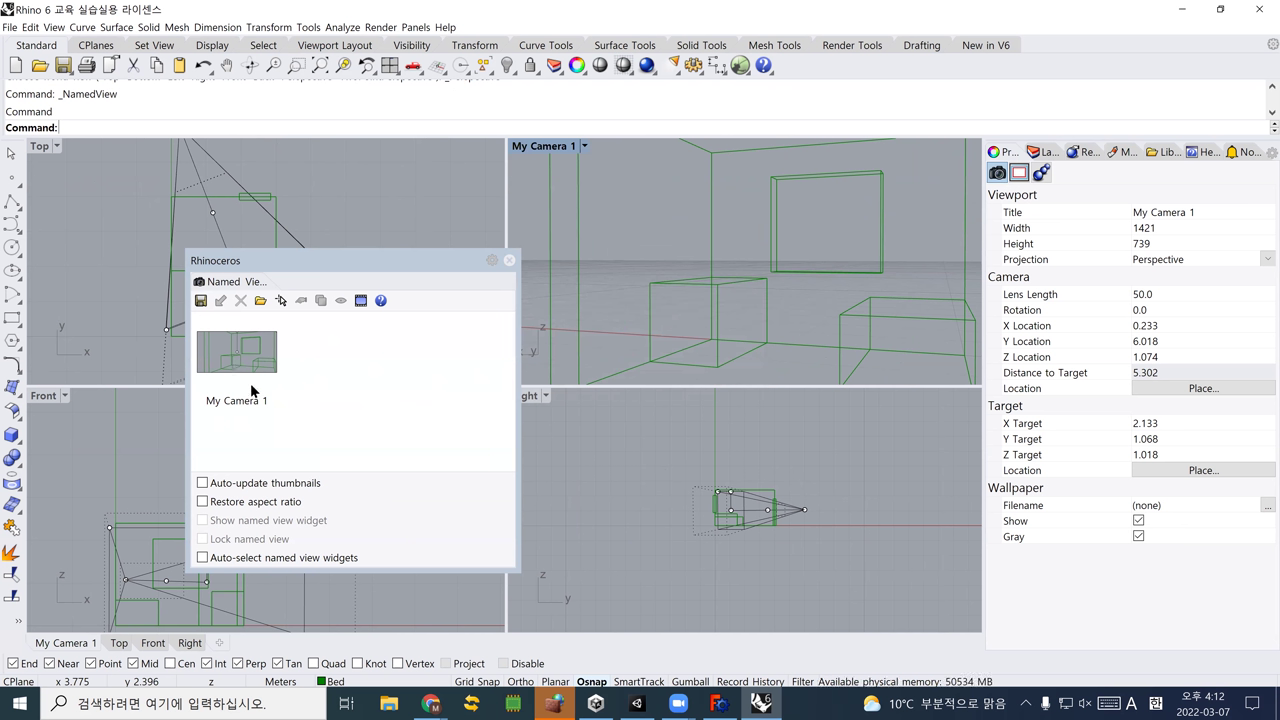
click(510, 261)
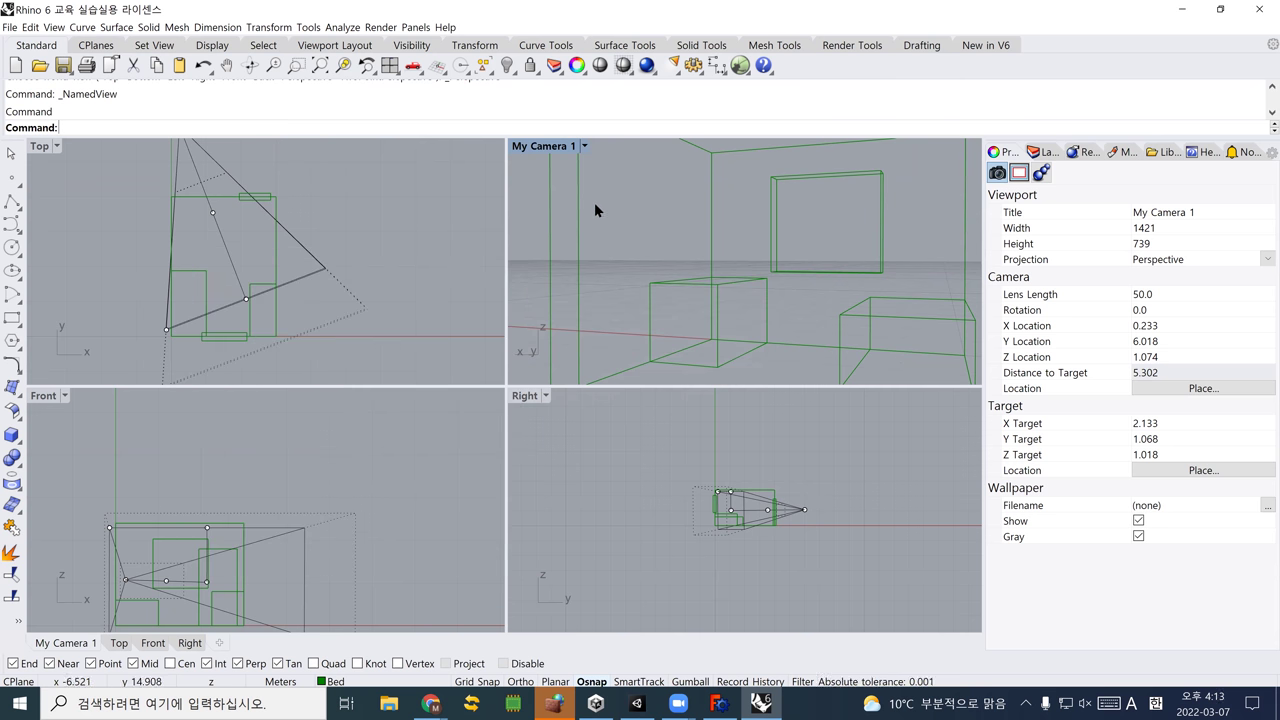
Set the My Camera 1 camera's lens length to 20 and bring the camera closer to the window wall
click(1162, 295)
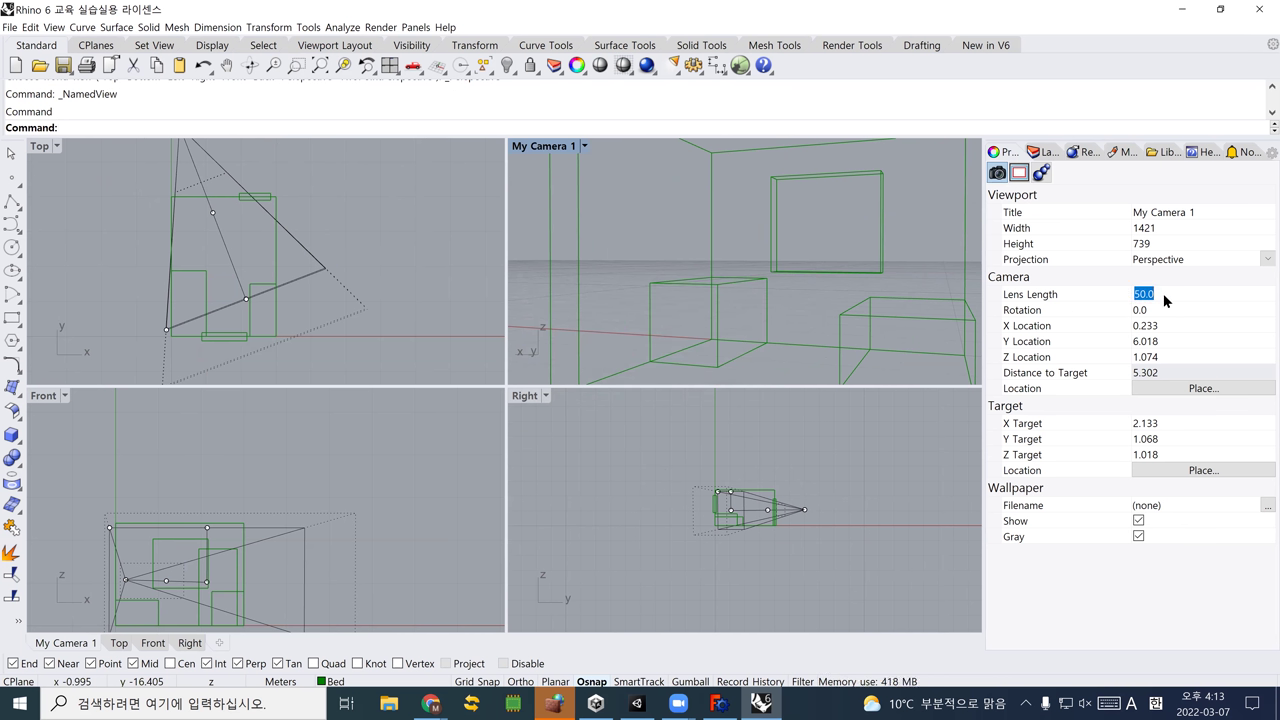
text(20)
key(Return)
scroll(773, 297, up, 3)
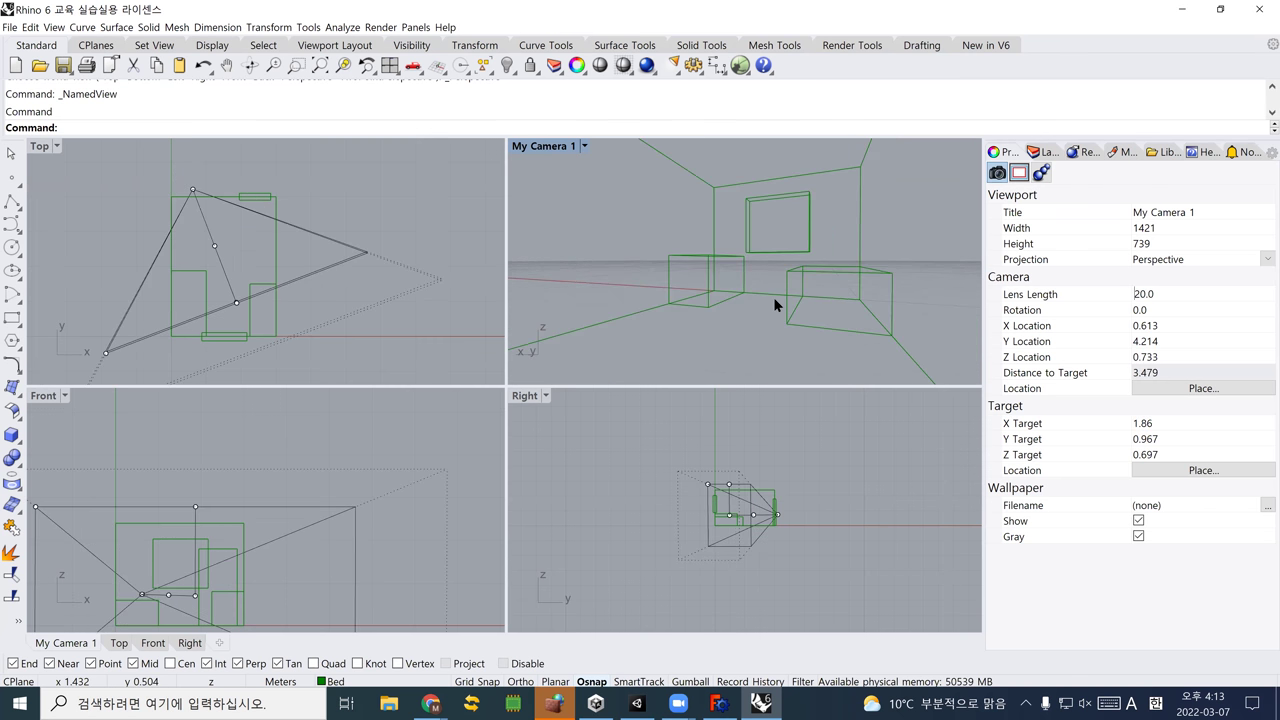
Save the current 20 mm lens camera view as a second named view called My Camera 2
click(585, 146)
mouse_move(630, 400)
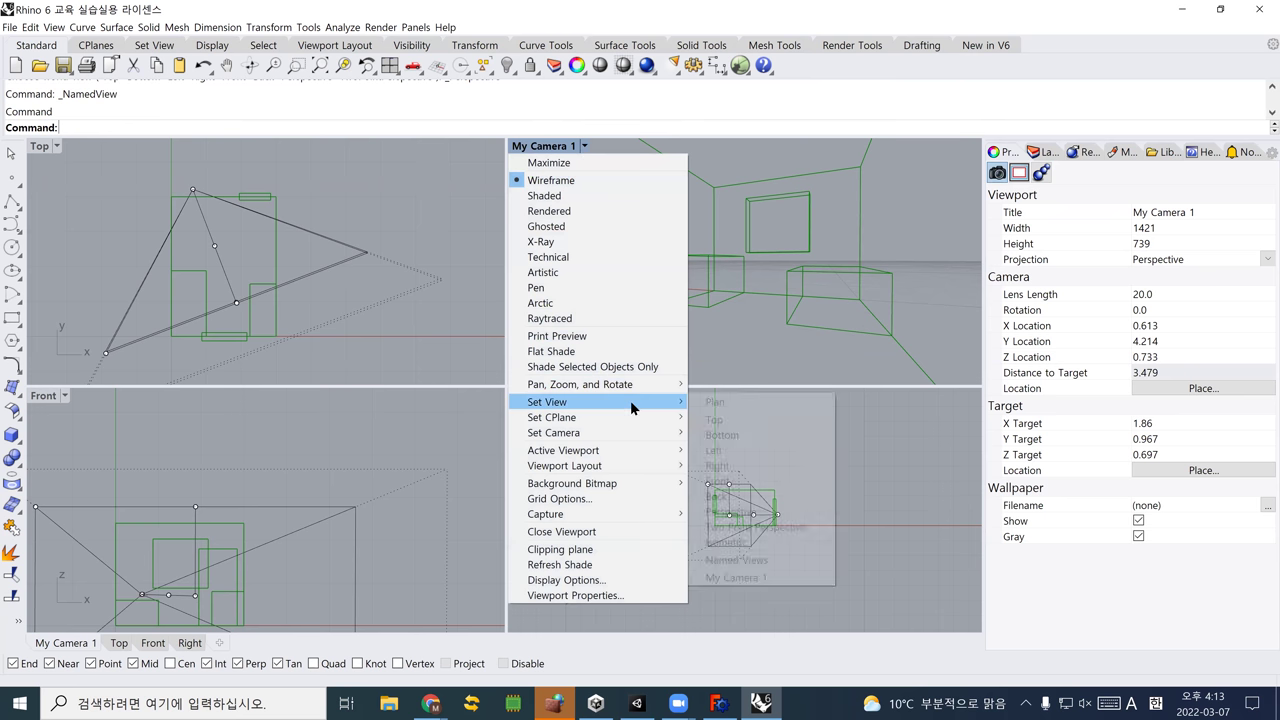
click(751, 562)
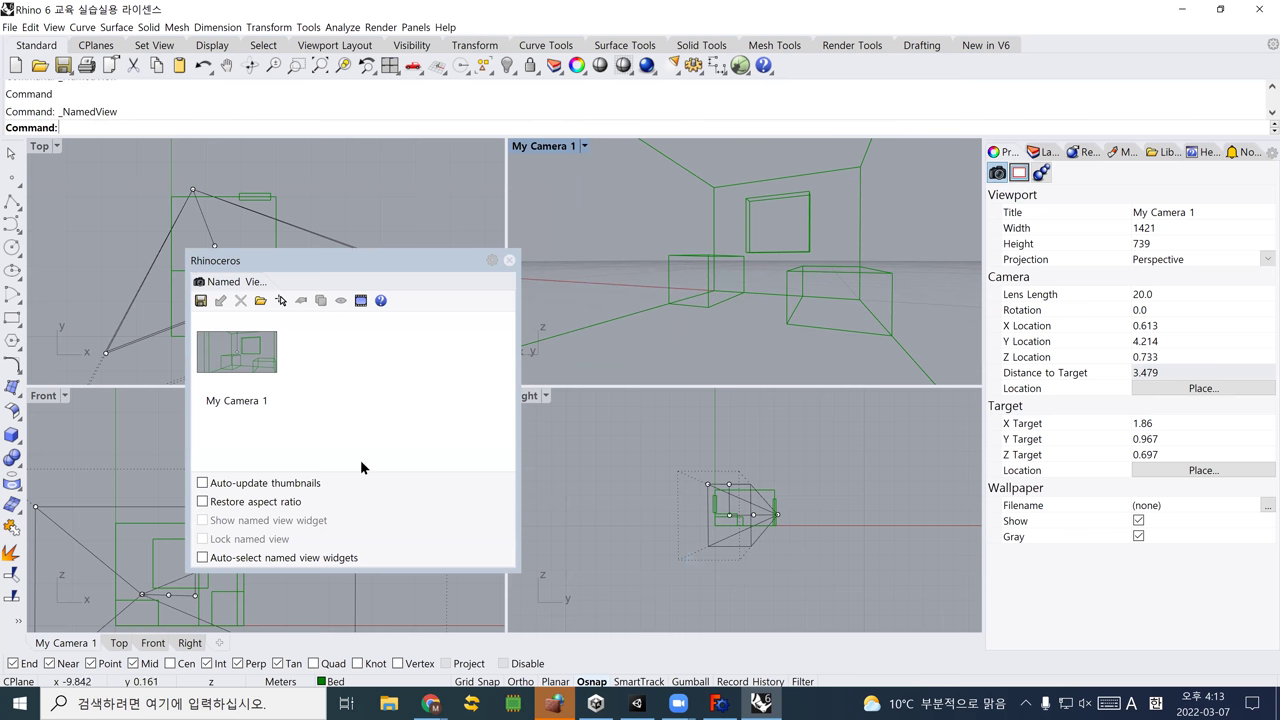
click(200, 300)
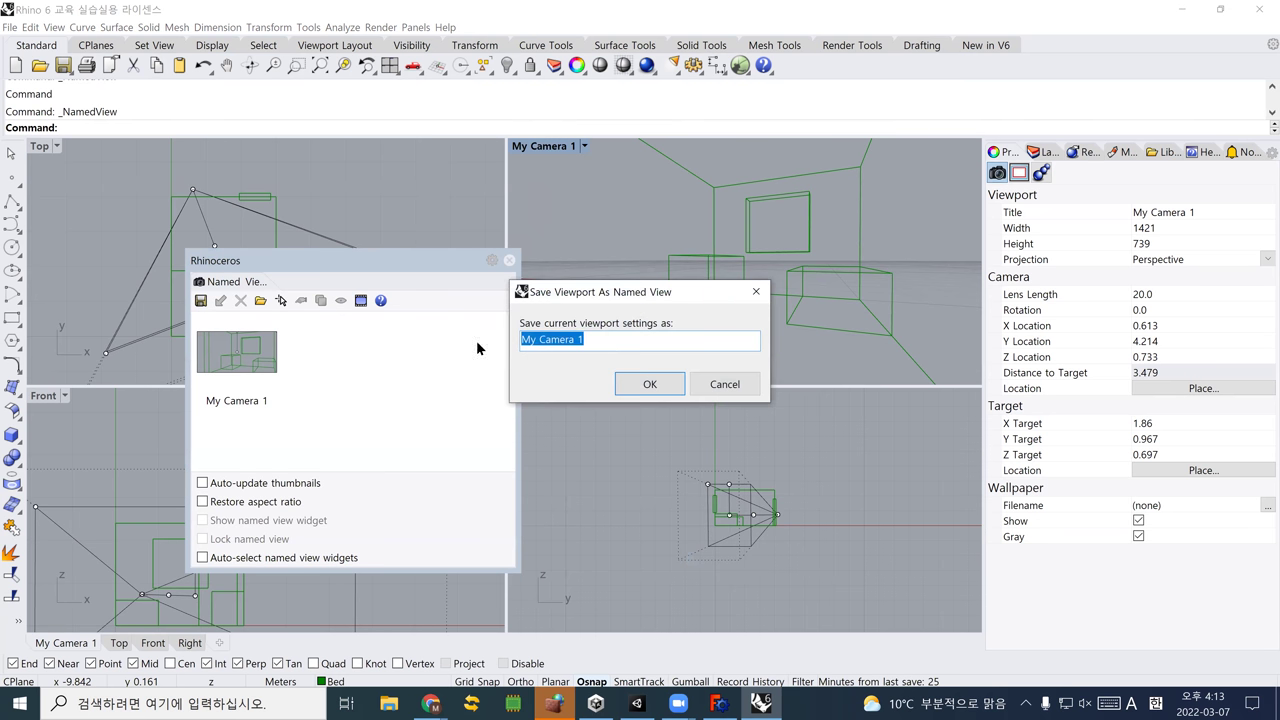
click(619, 342)
key(BackSpace)
text(2)
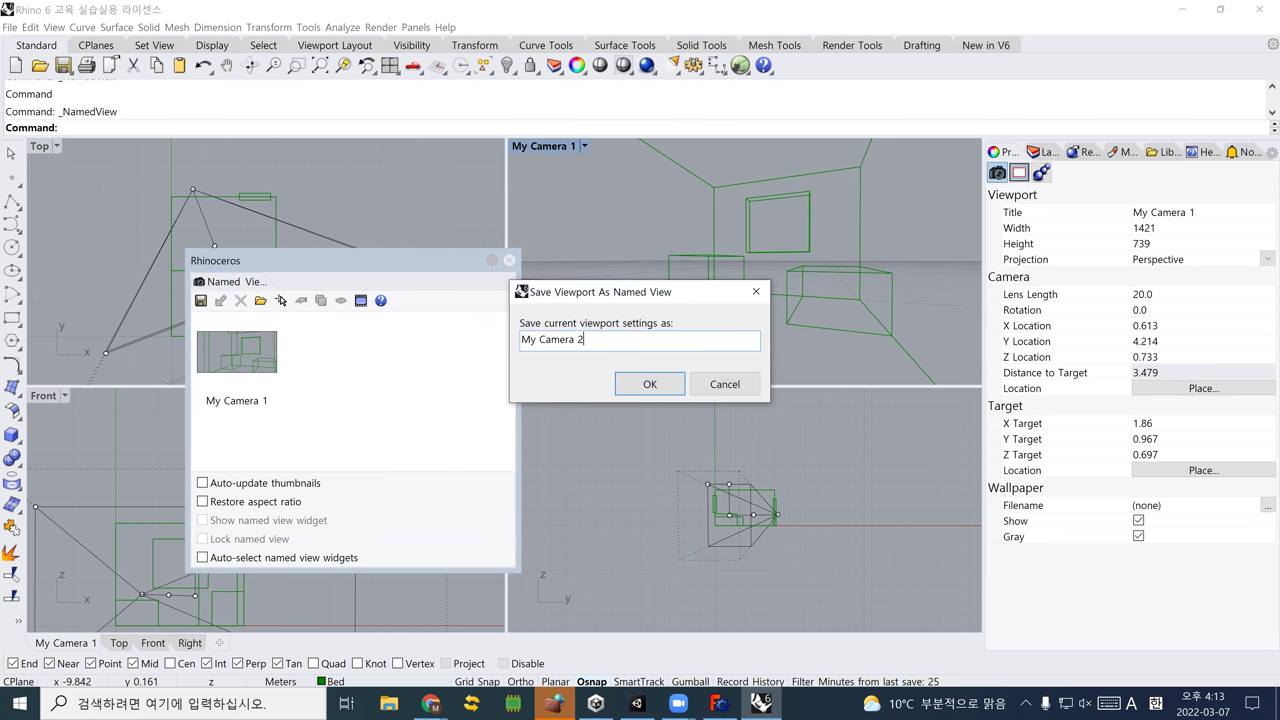
click(627, 386)
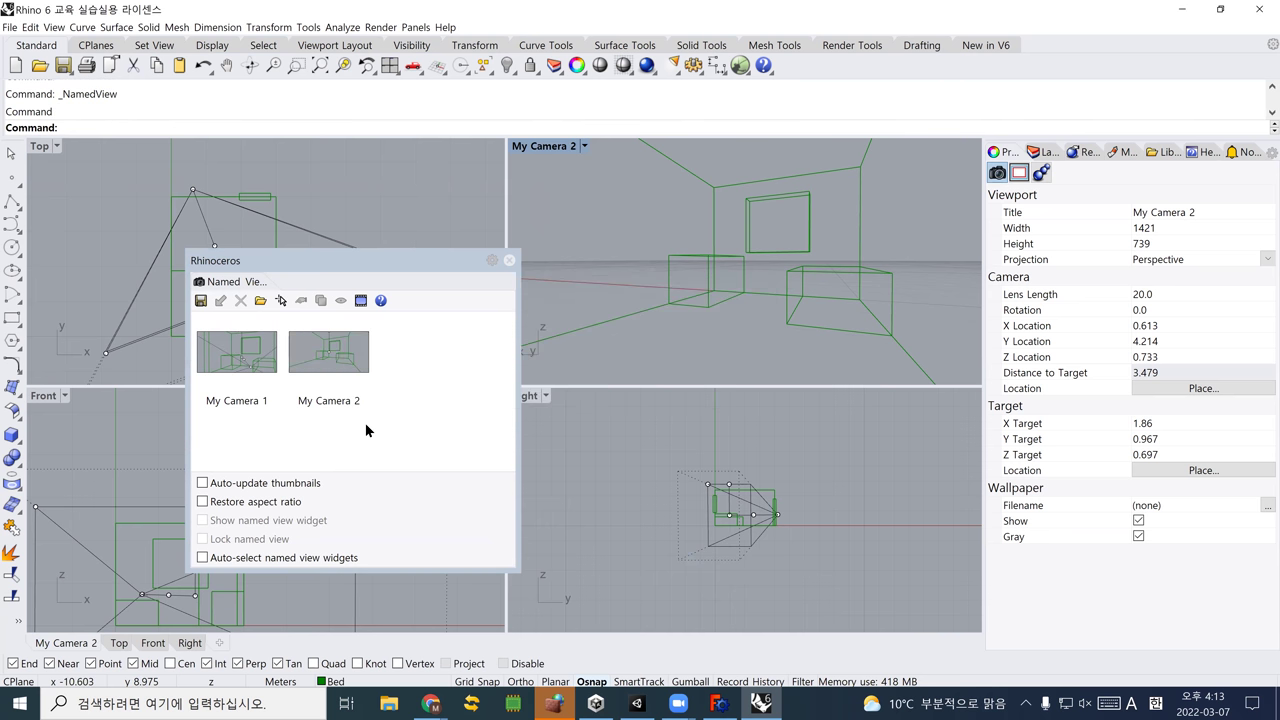
Restore the saved view My Camera 1 from the named views list and close the list
click(213, 367)
double_click(213, 367)
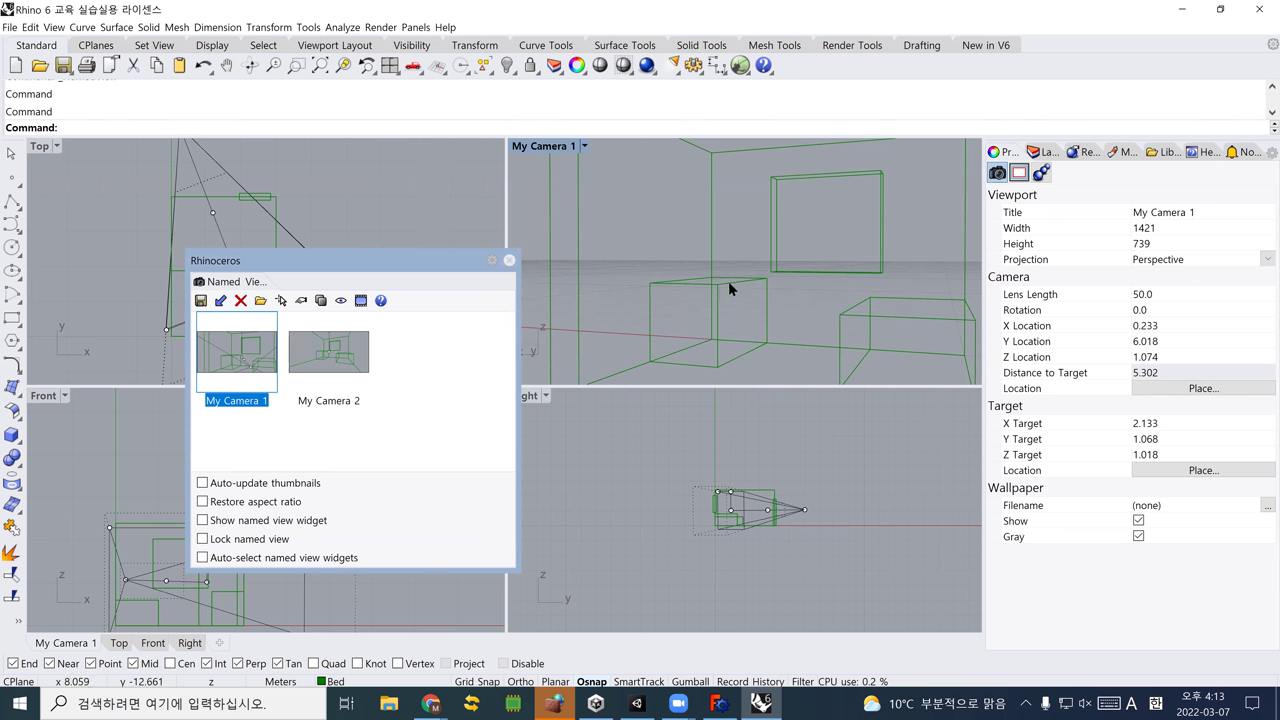
click(364, 366)
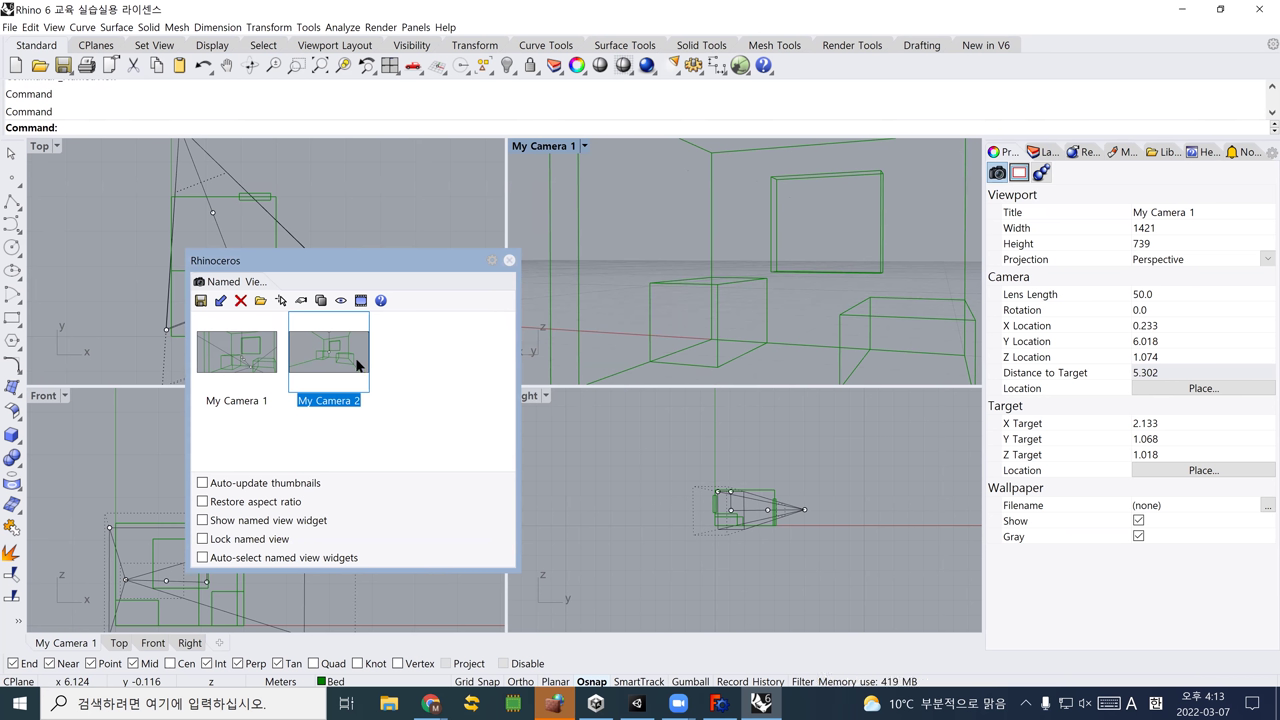
click(509, 261)
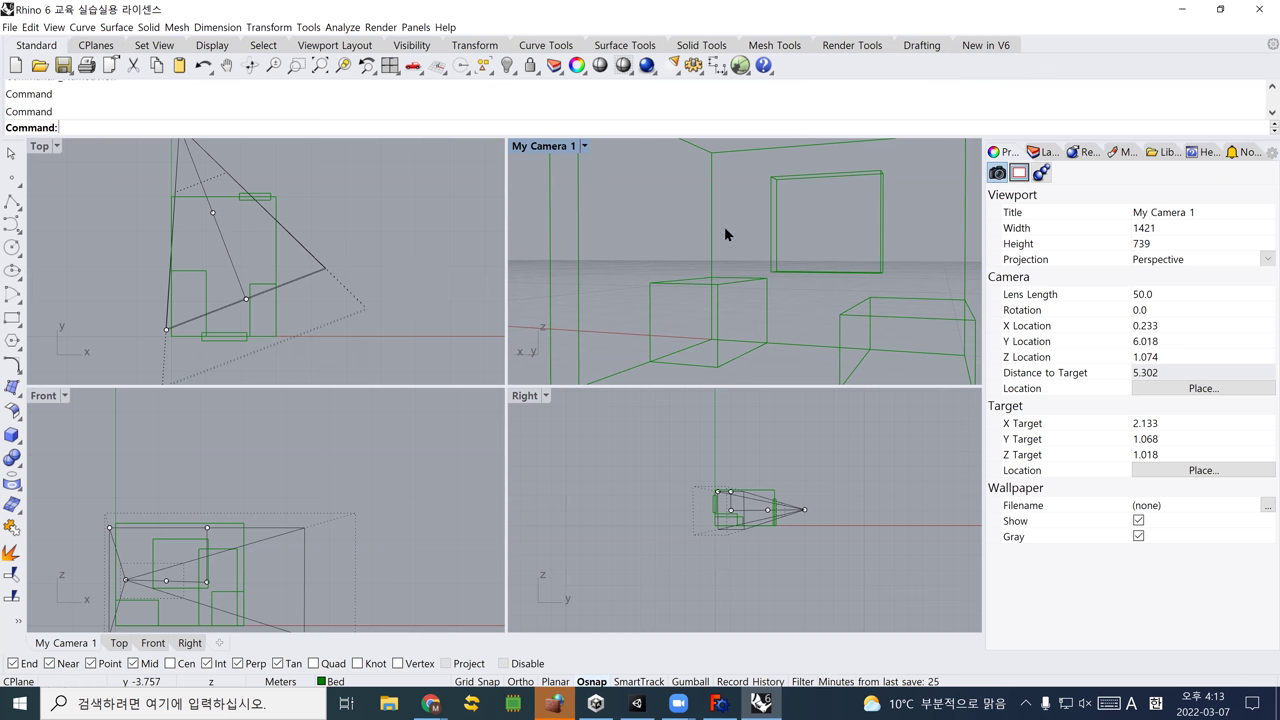
Assign the window box on the far wall to the Window layer
click(1036, 151)
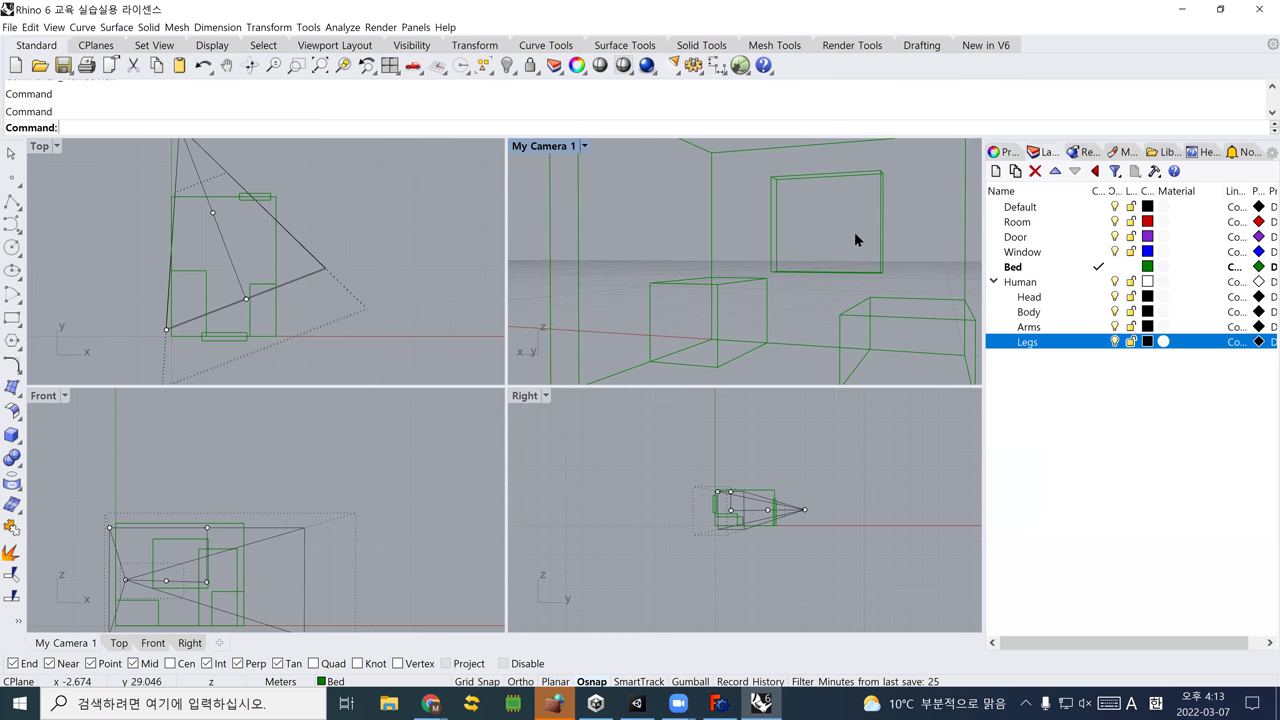
click(779, 237)
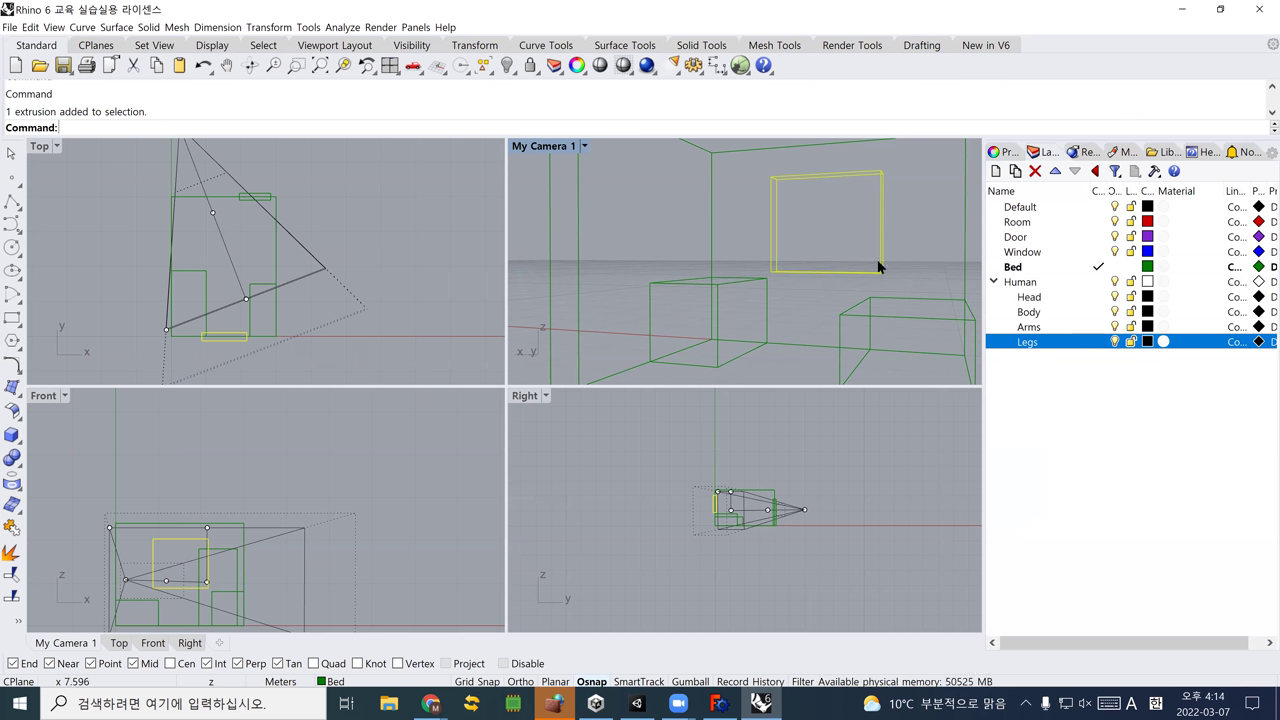
click(1003, 151)
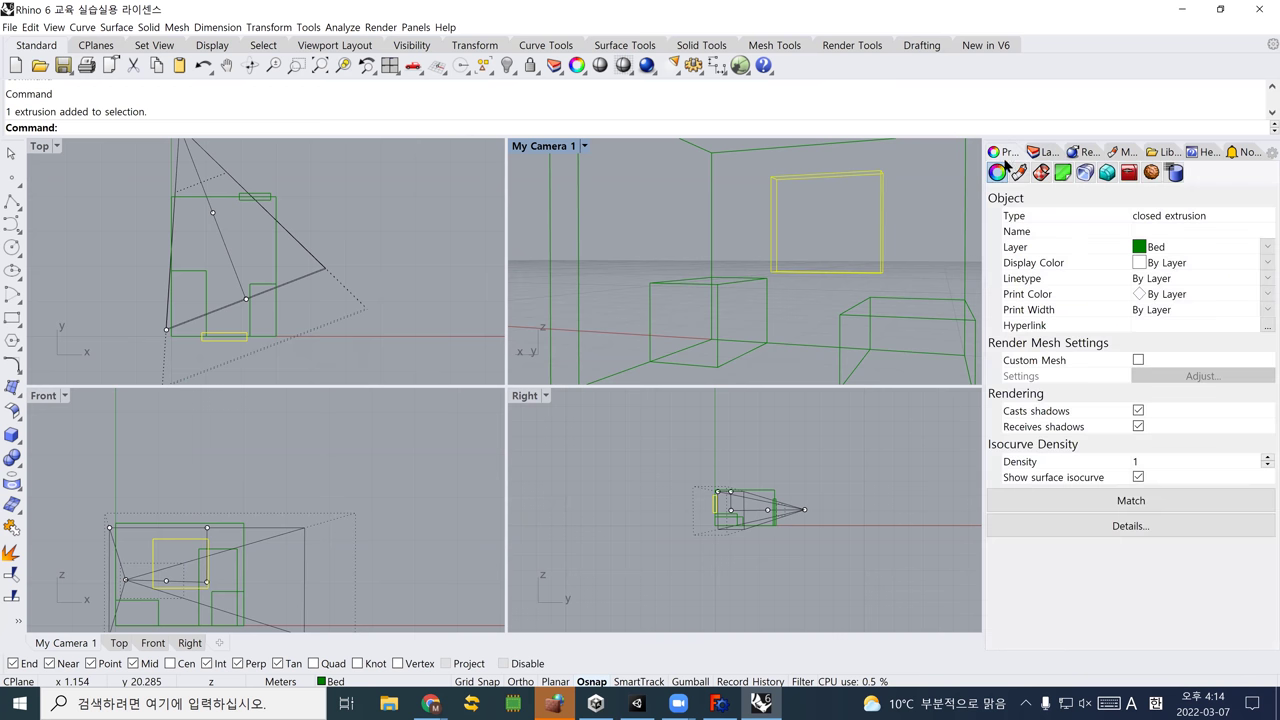
click(1166, 248)
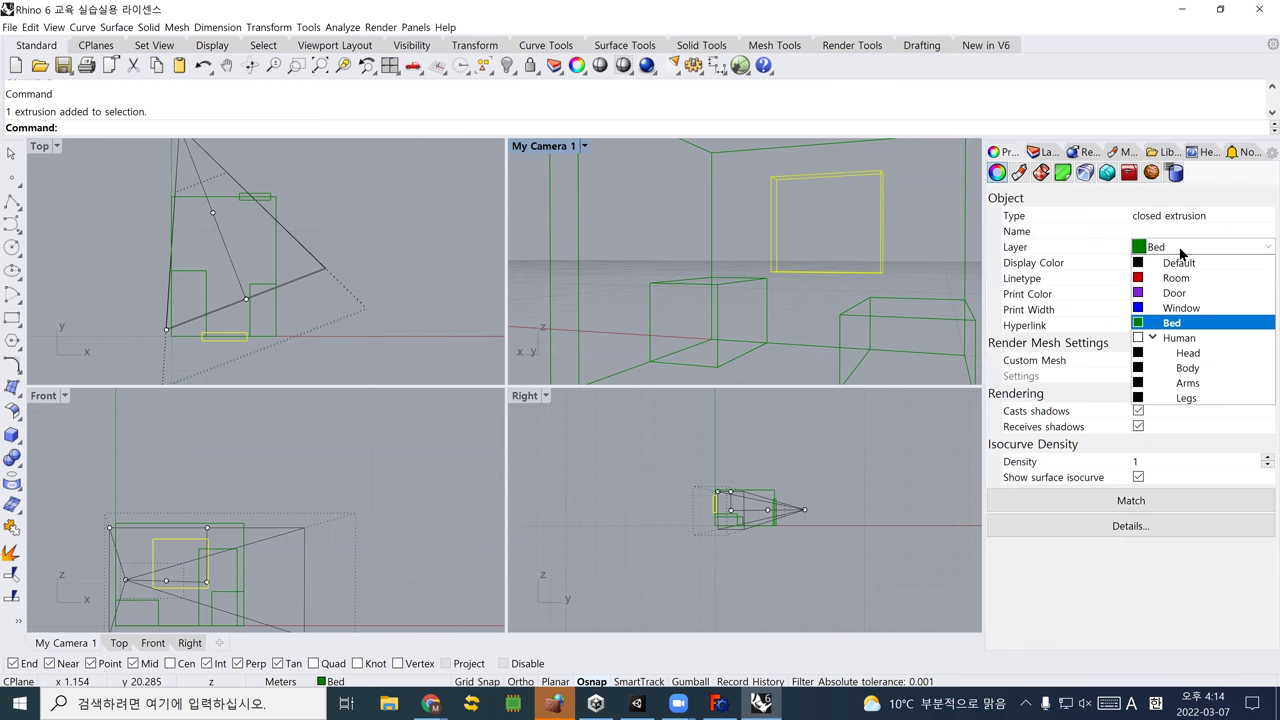
click(1203, 308)
Select the box below the window's near side and create a new layer named Table
click(745, 271)
click(747, 274)
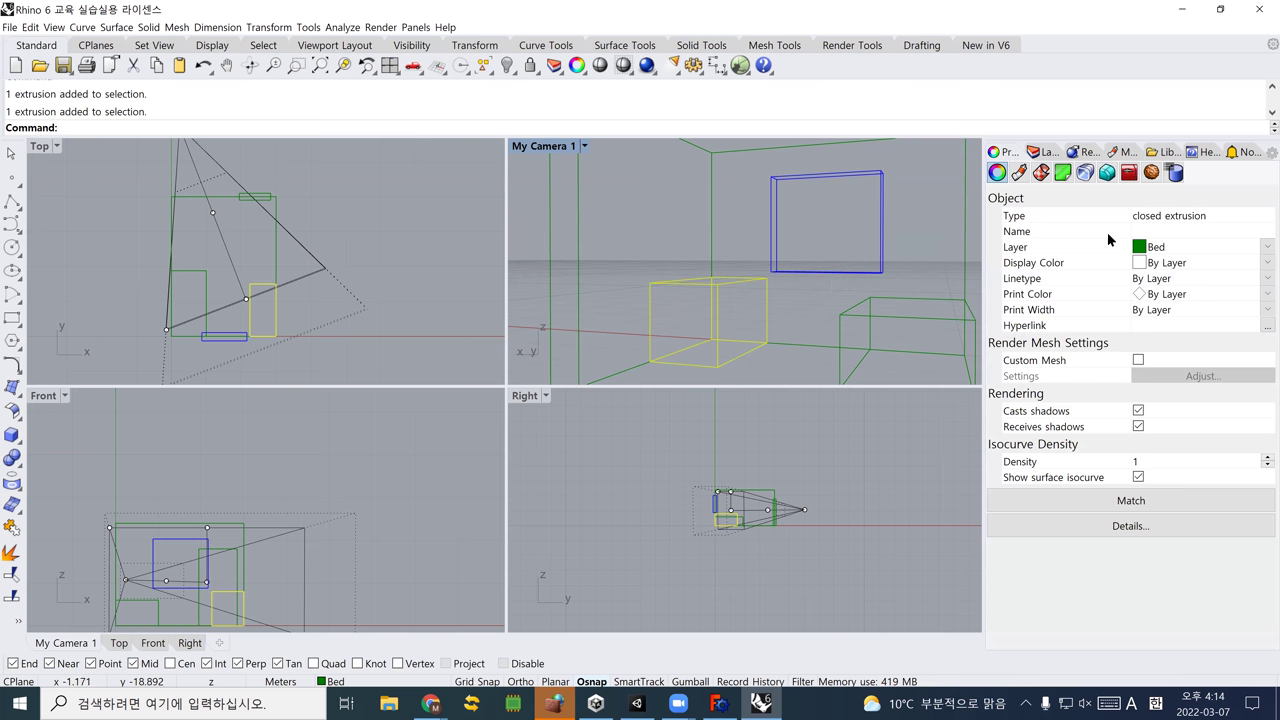
click(1041, 151)
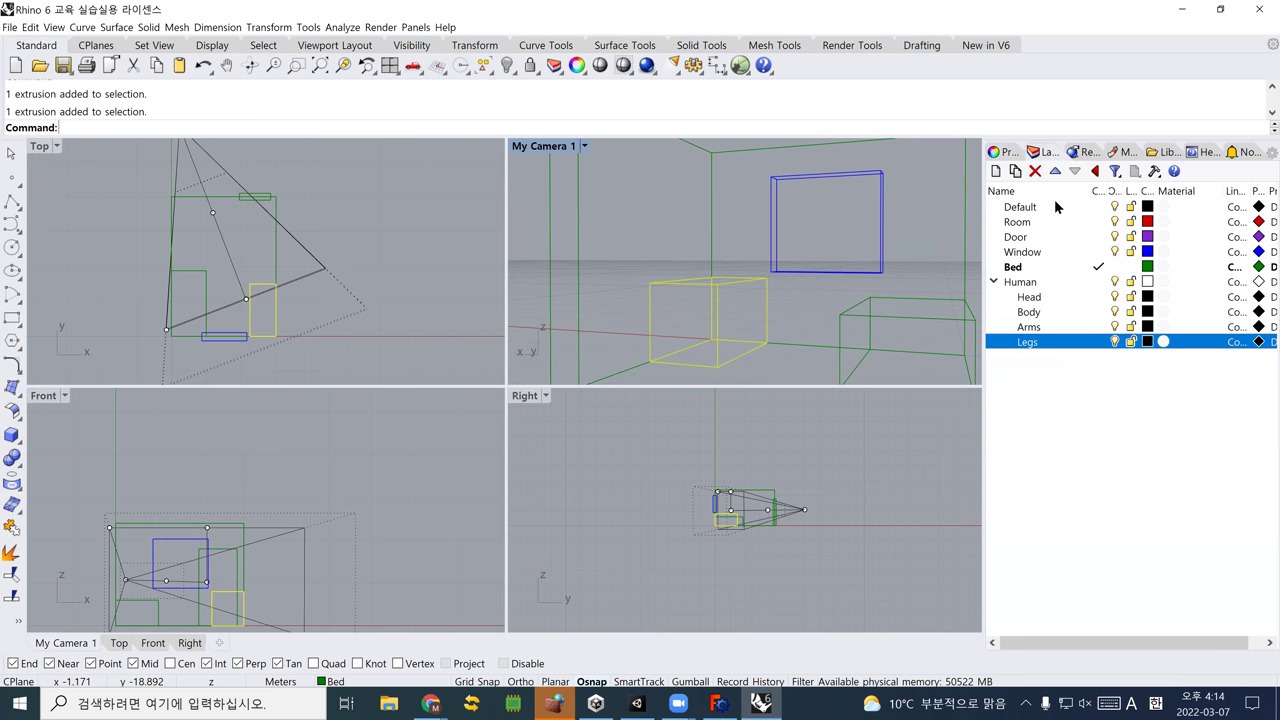
click(1050, 400)
right_click(1050, 415)
click(1093, 421)
text(Table)
key(Return)
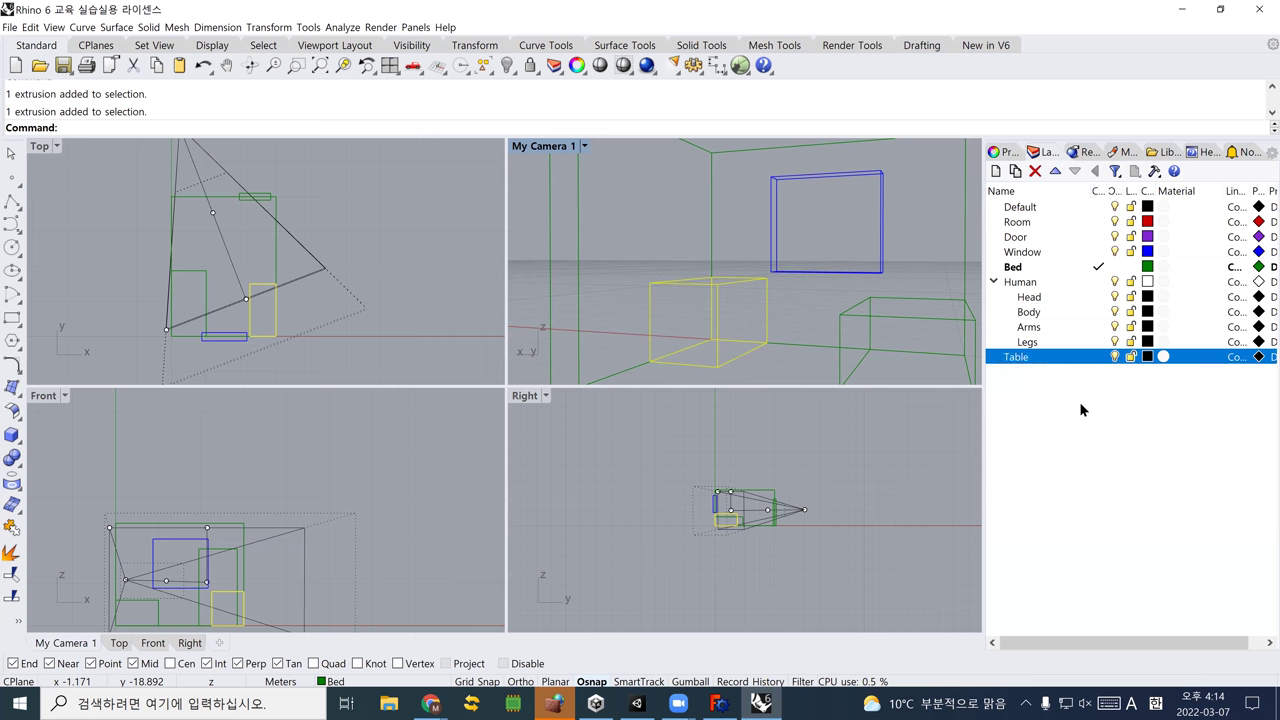
Assign the selected box to the Table layer and deselect it
click(995, 151)
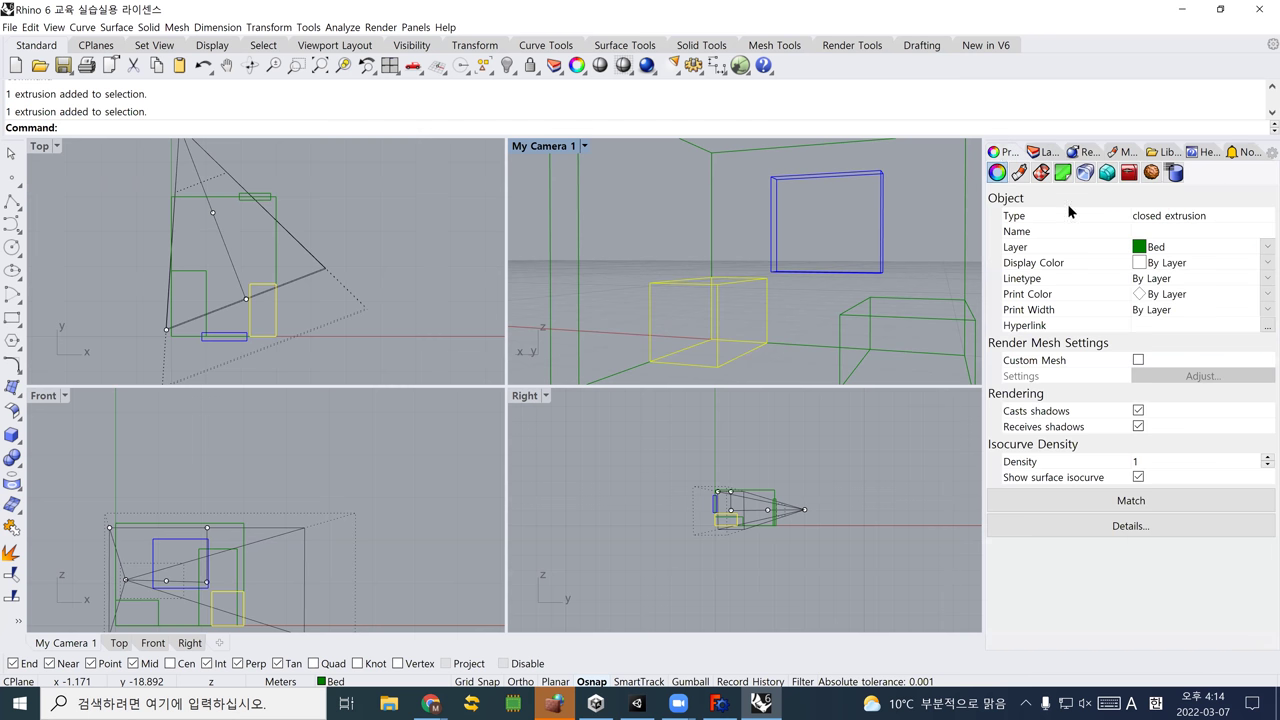
click(1179, 250)
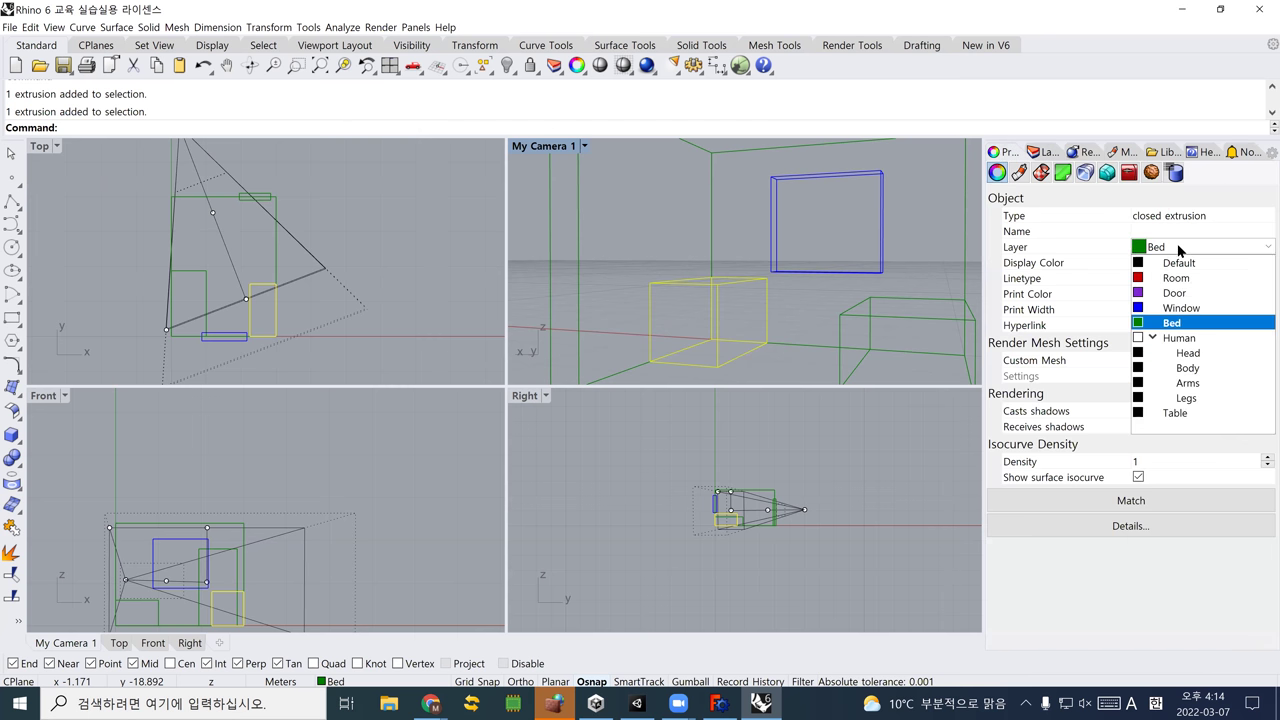
click(1222, 414)
click(810, 314)
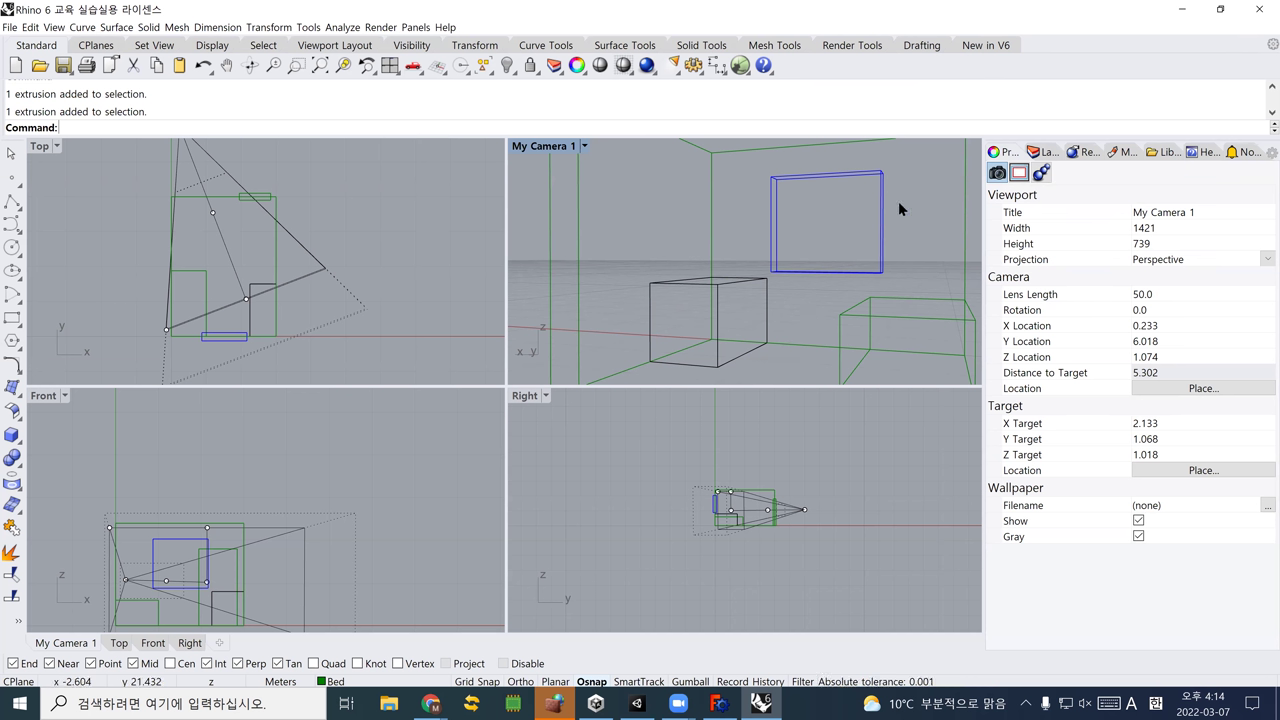
Check which layer the low bed box in the room corner is assigned to, then deselect it
click(860, 302)
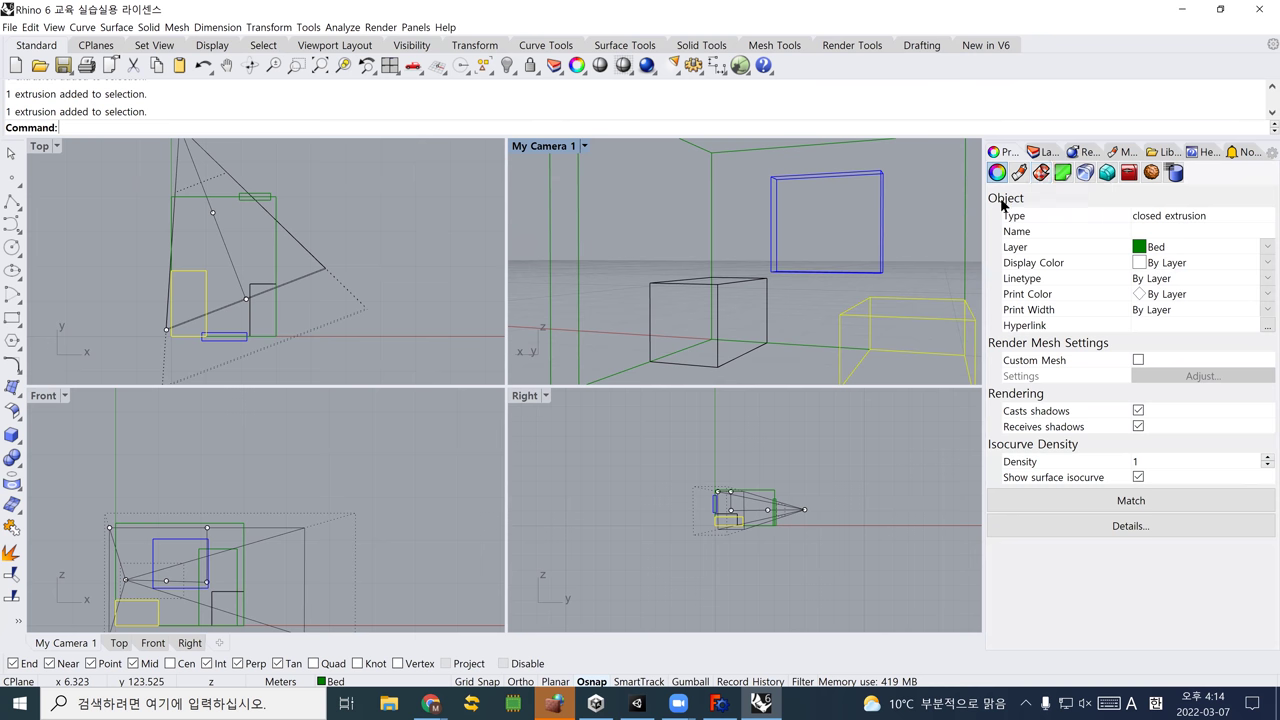
click(1038, 151)
click(941, 207)
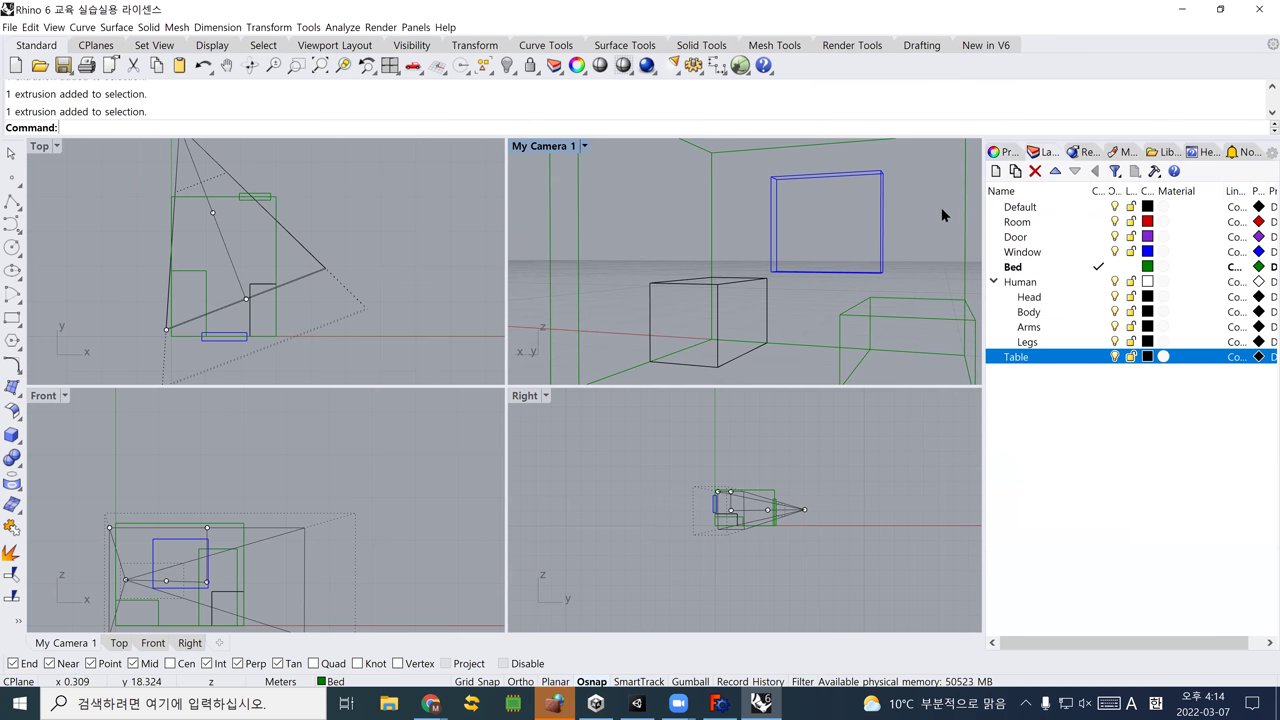
Assign the tall door box in the near wall to the Door layer and deselect it
scroll(704, 248, down, 4)
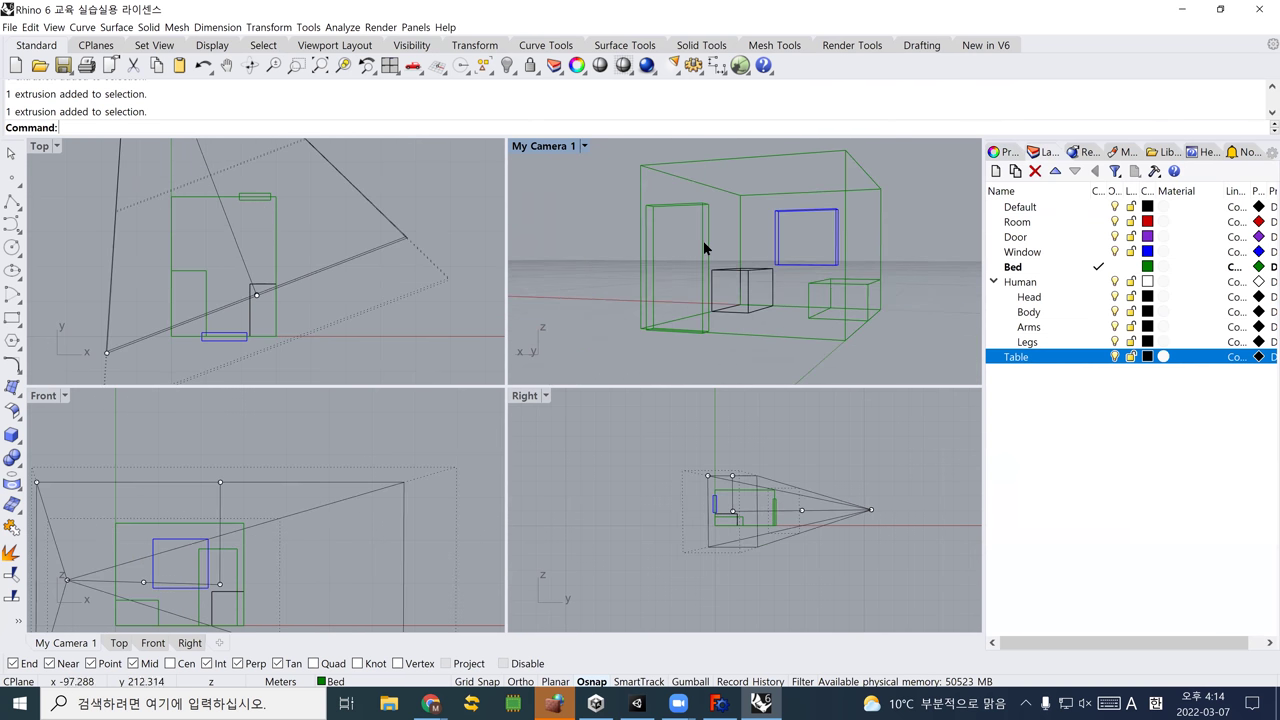
click(704, 248)
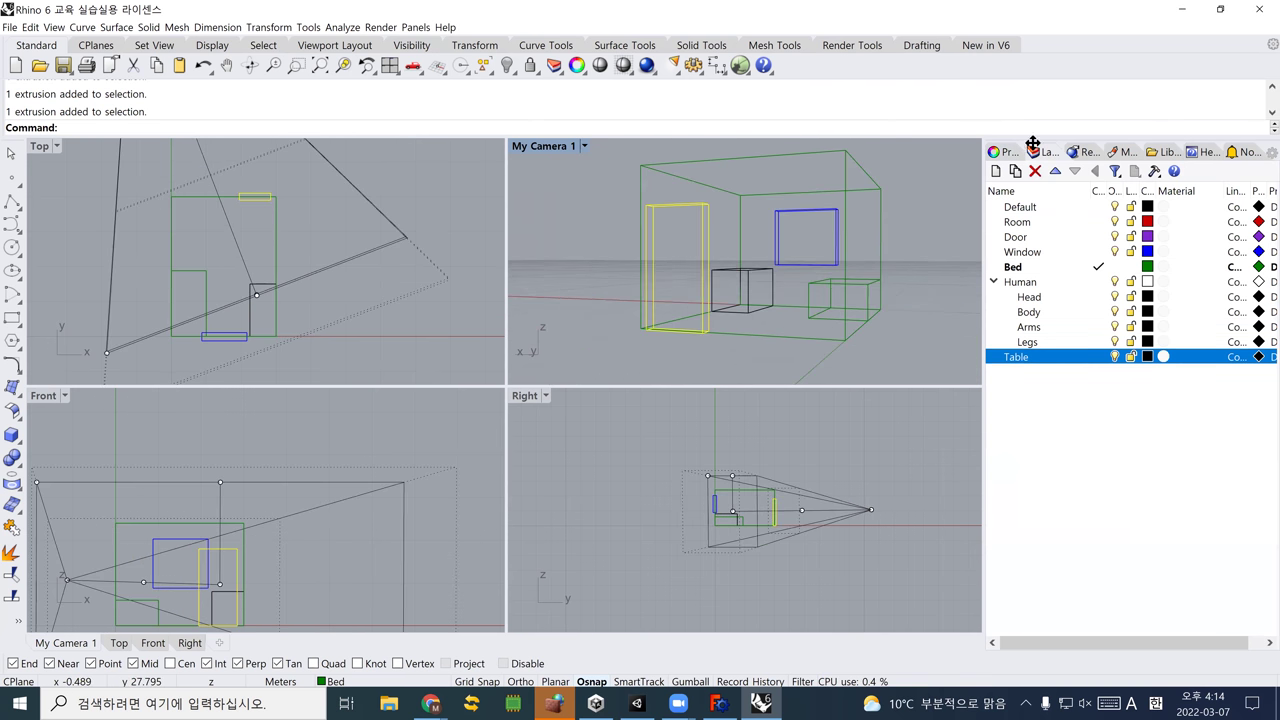
click(998, 152)
click(1187, 247)
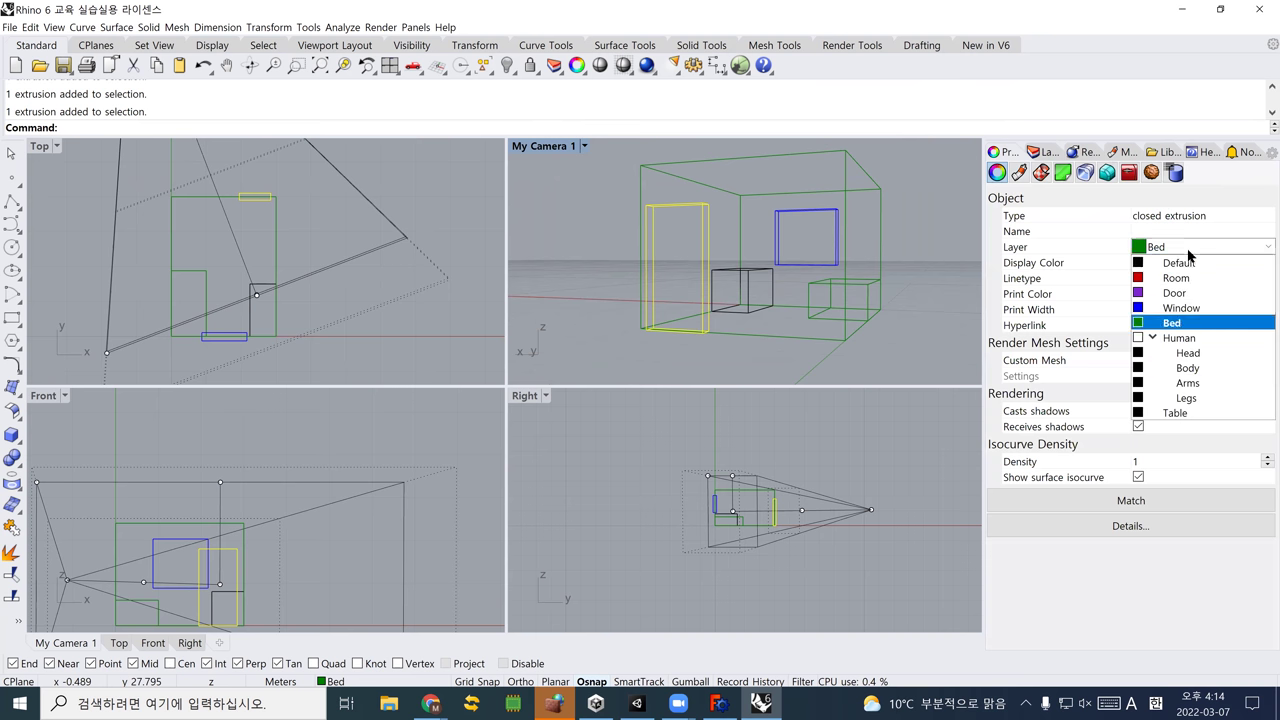
click(1178, 293)
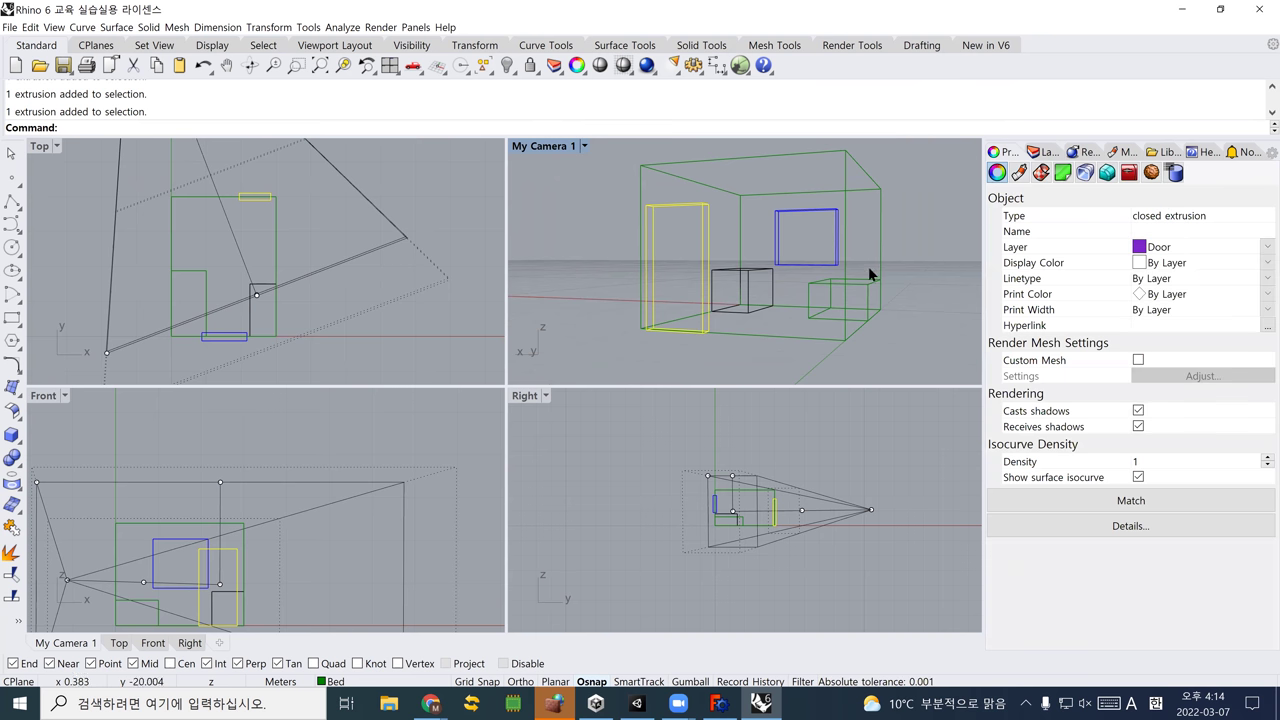
click(903, 248)
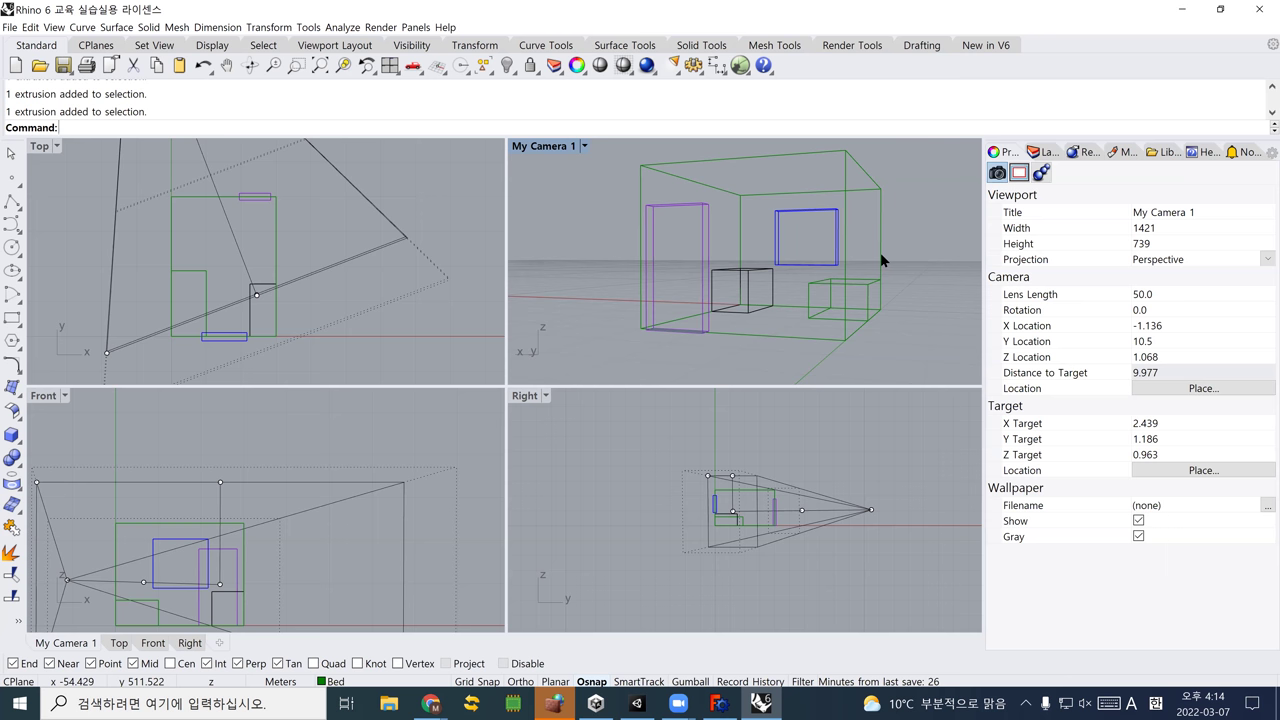
Look around the room from other angles and restore the named view My Camera 2
scroll(851, 275, up, 6)
scroll(800, 262, down, 8)
scroll(800, 260, up, 6)
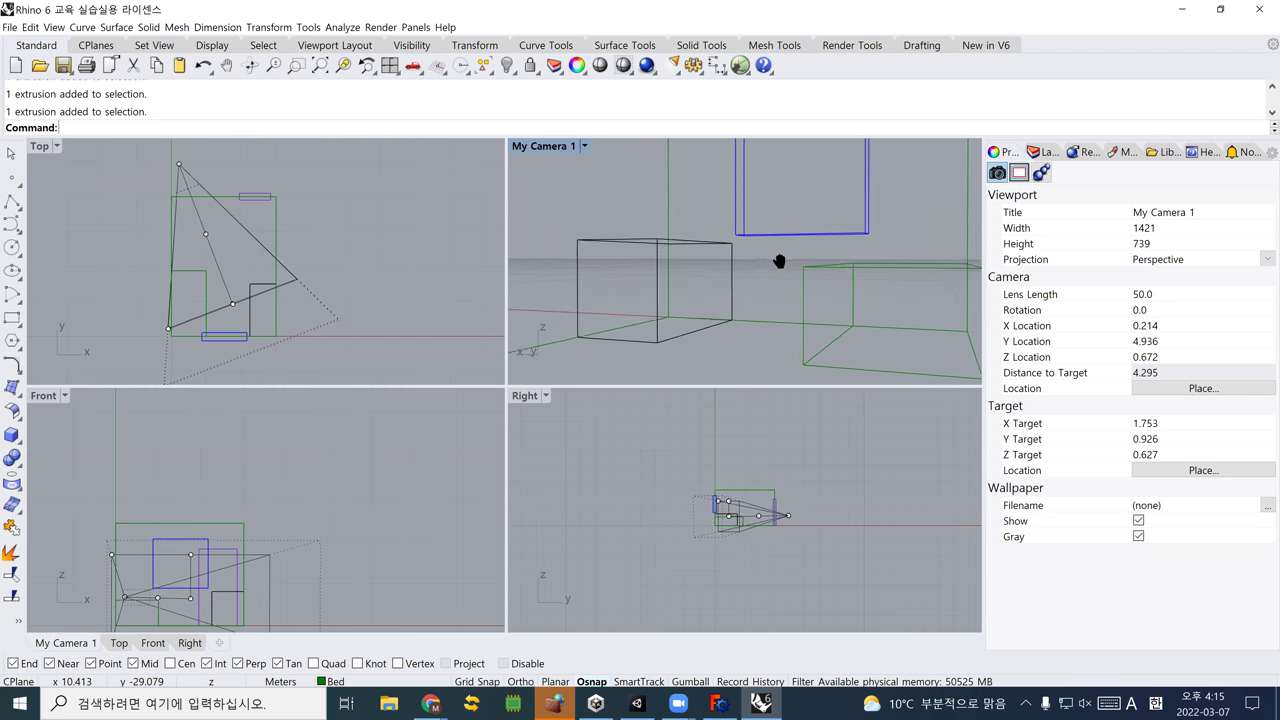
shift+right_drag(779, 261, 775, 257)
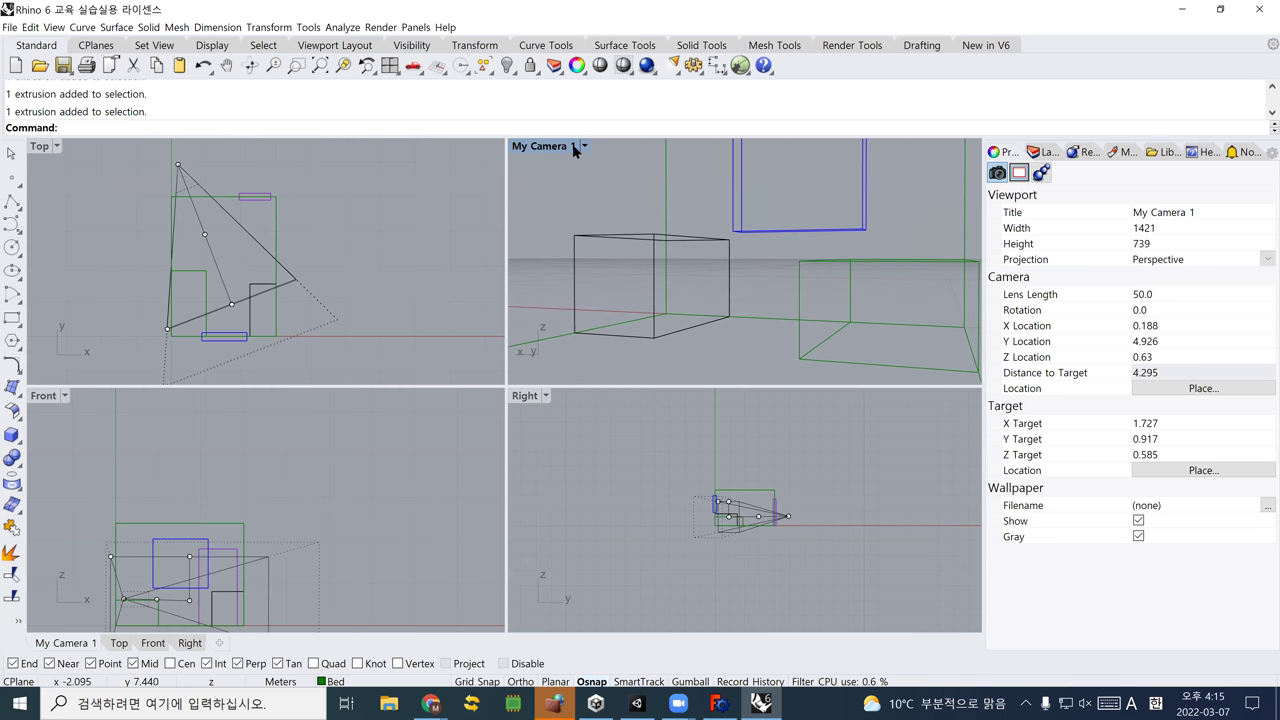
right_drag(663, 249, 553, 175)
scroll(620, 250, down, 5)
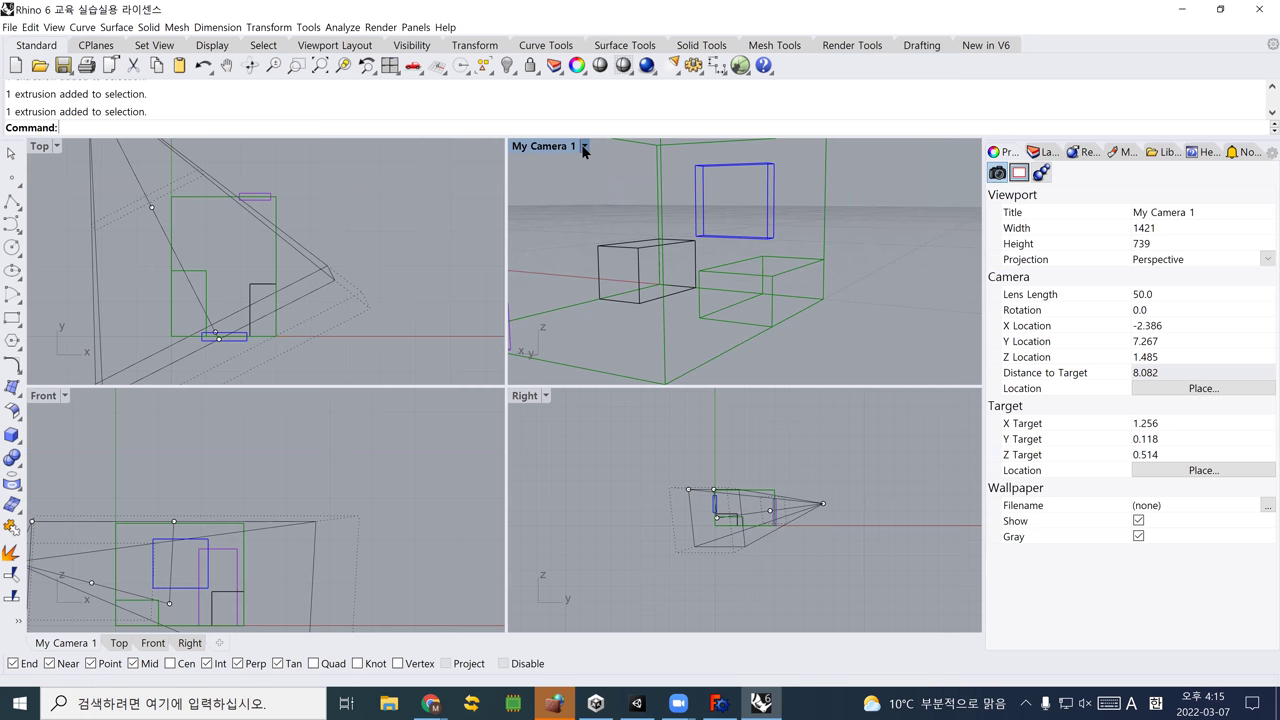
click(582, 145)
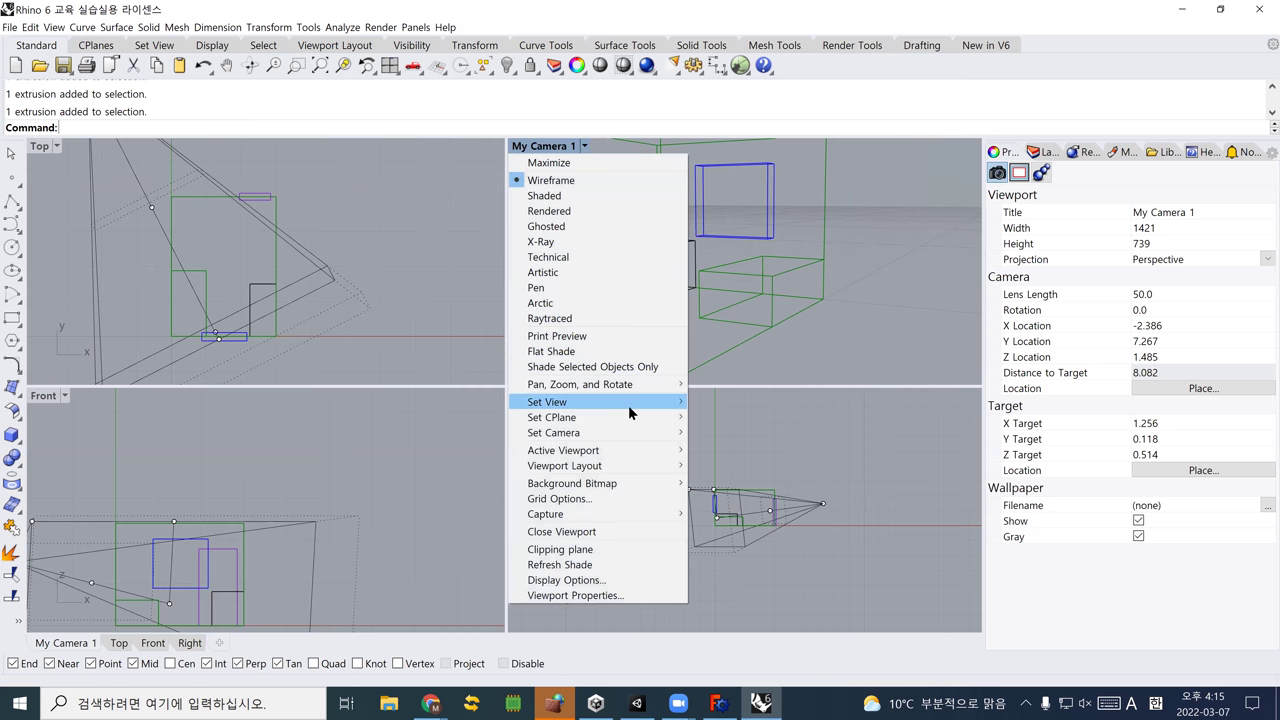
mouse_move(628, 405)
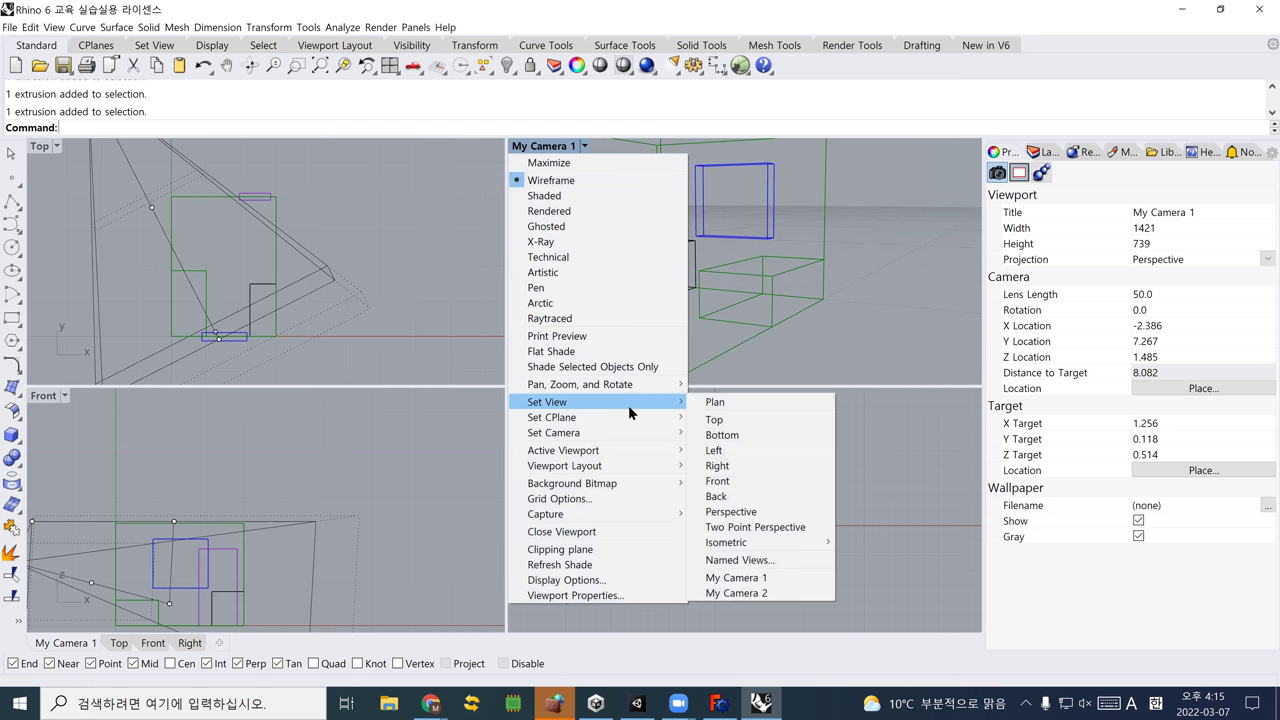
click(760, 593)
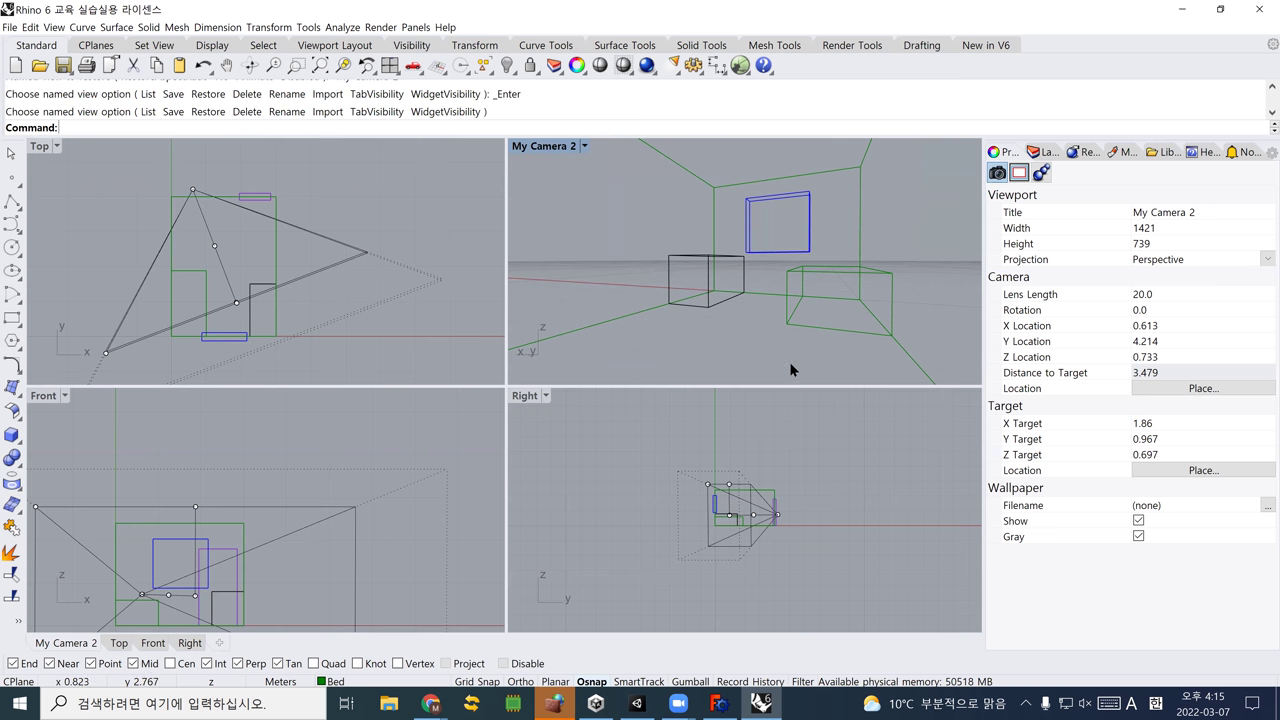
Move the My Camera 2 camera point in the Top view to just inside the door wall
click(196, 190)
scroll(196, 190, up, 1)
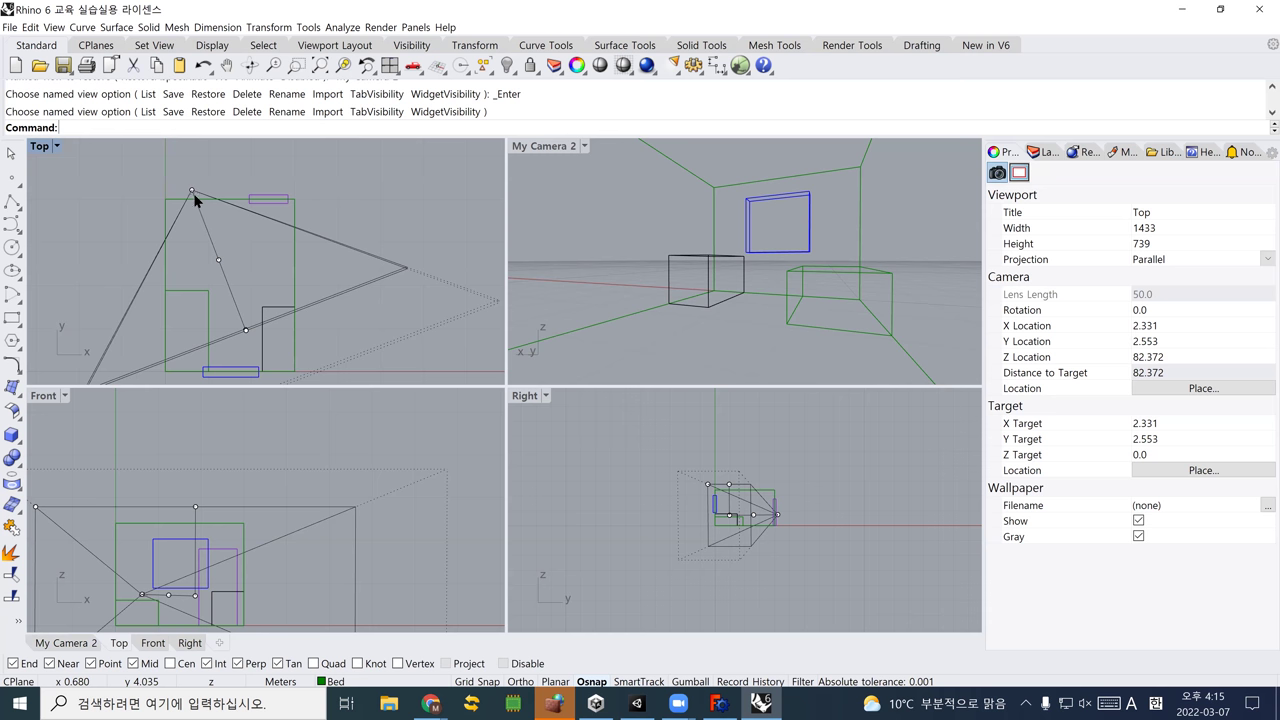
click(193, 191)
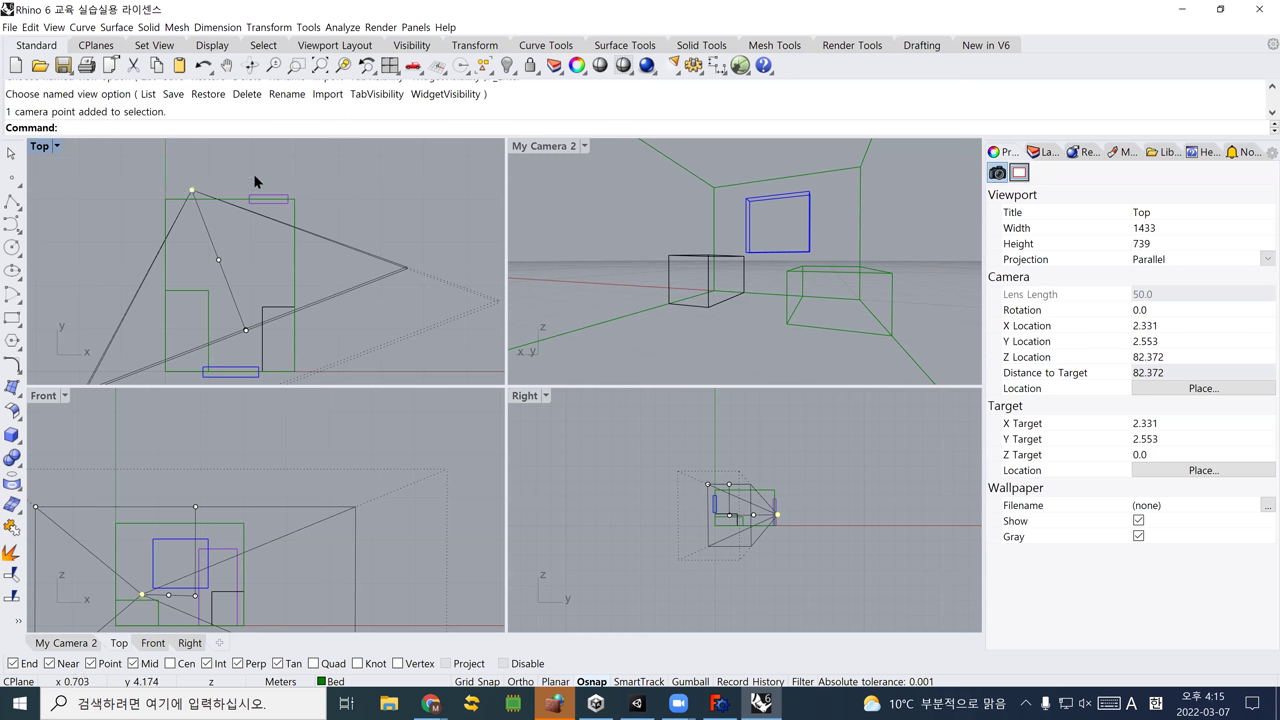
text(M)
key(Return)
click(386, 158)
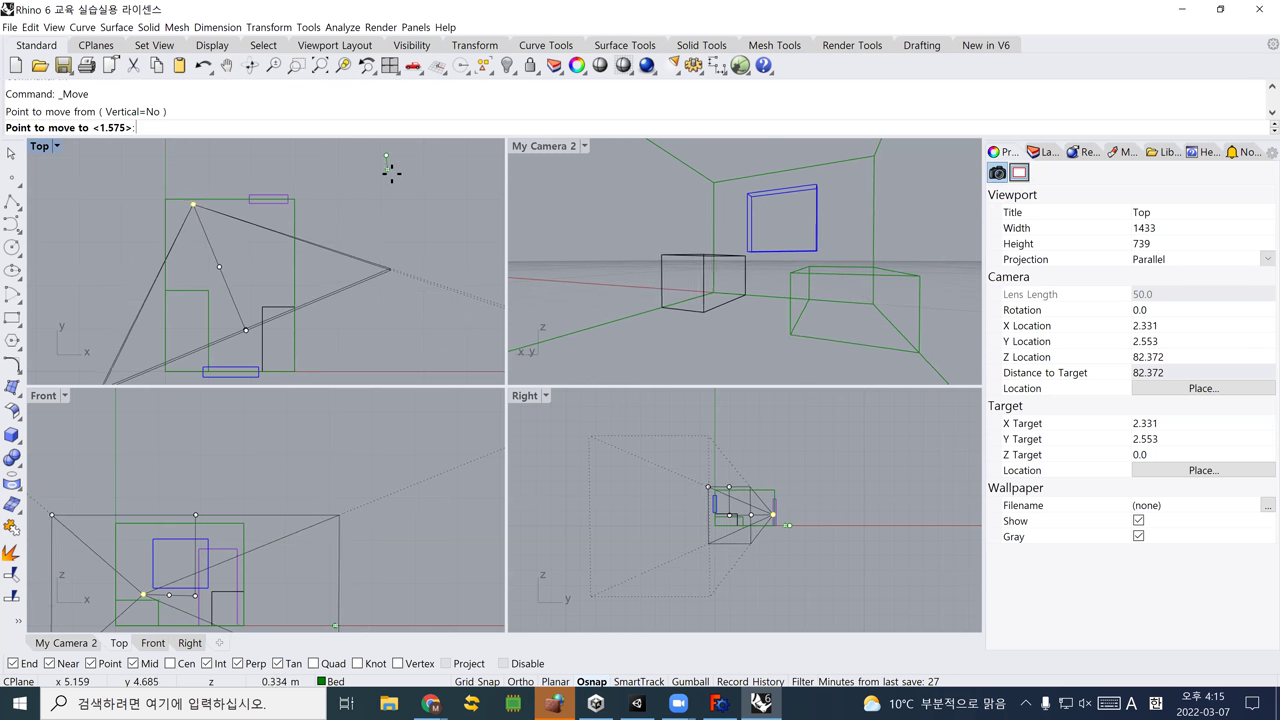
click(385, 190)
key(Escape)
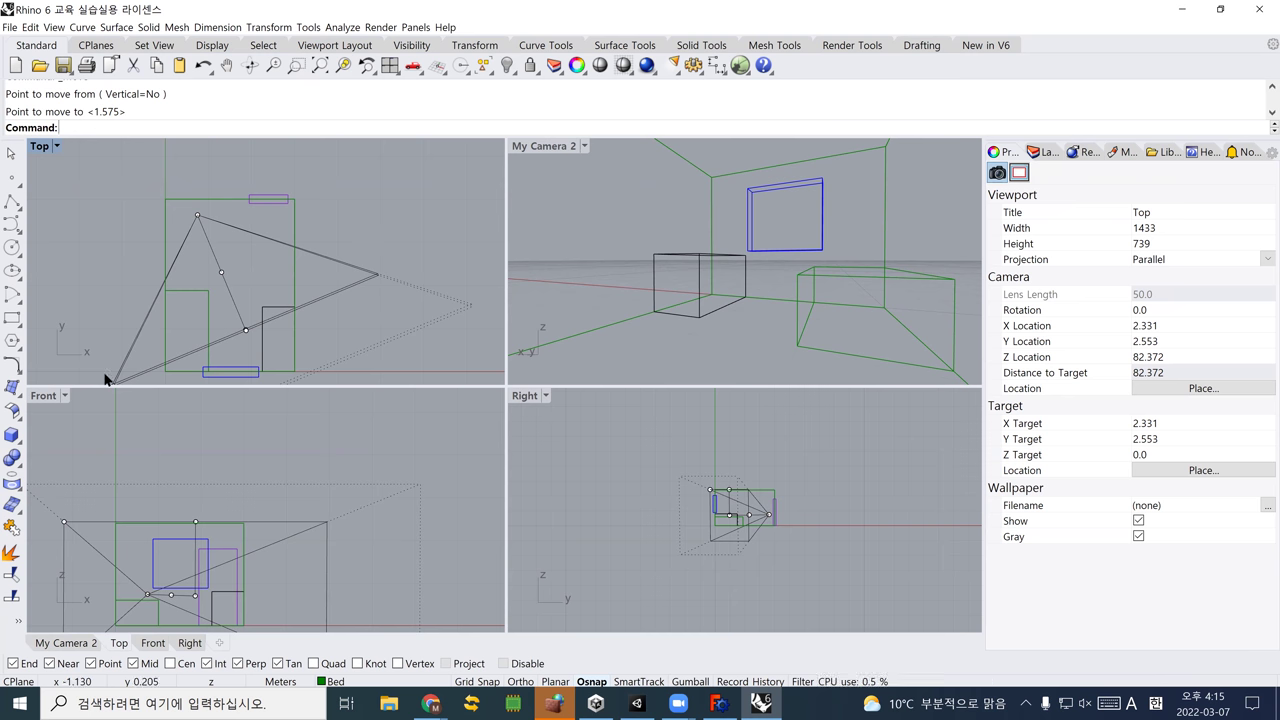
Draw a small box around the My Camera 2 camera point in the Top view to represent the viewer's head
click(12, 434)
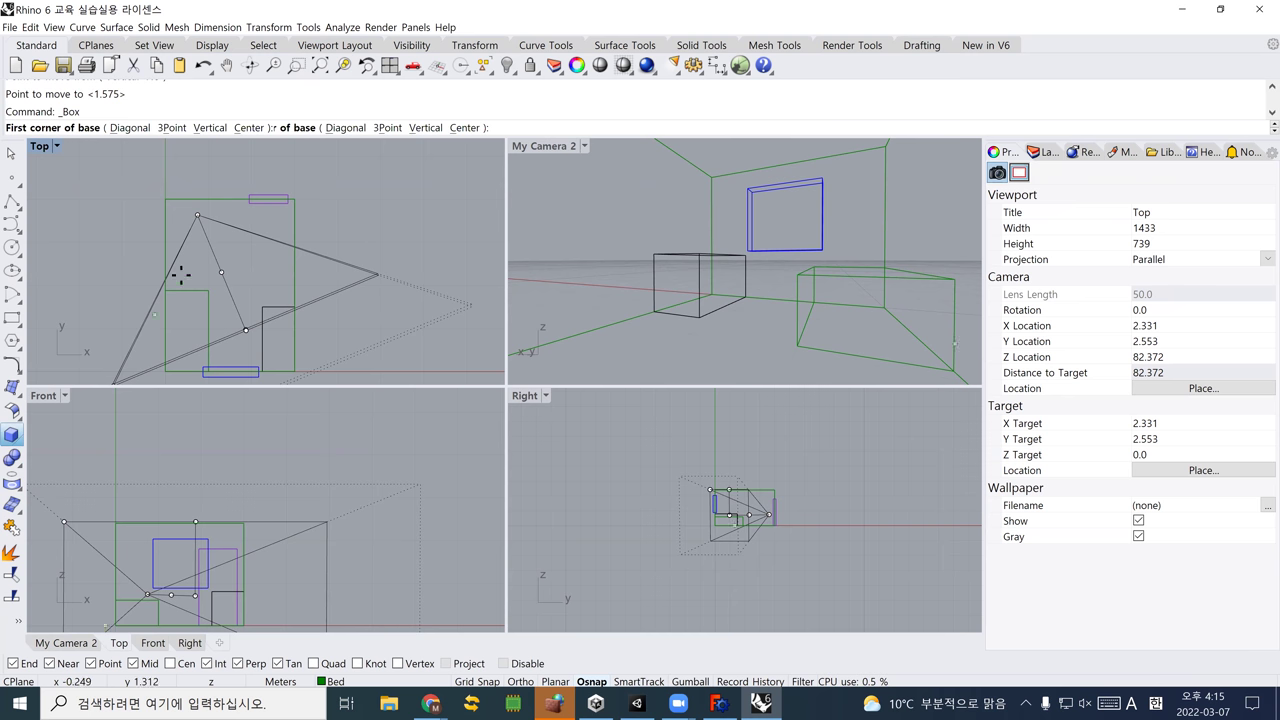
scroll(192, 212, up, 5)
click(197, 196)
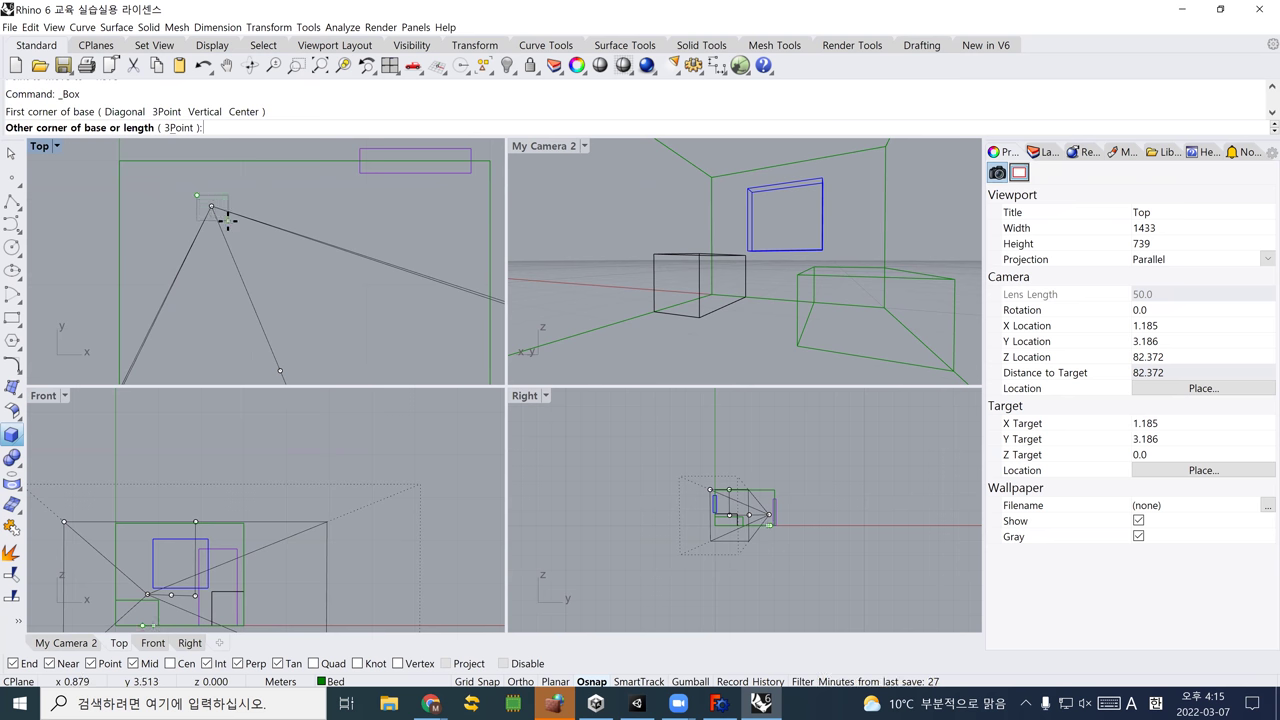
click(228, 221)
scroll(222, 205, up, 2)
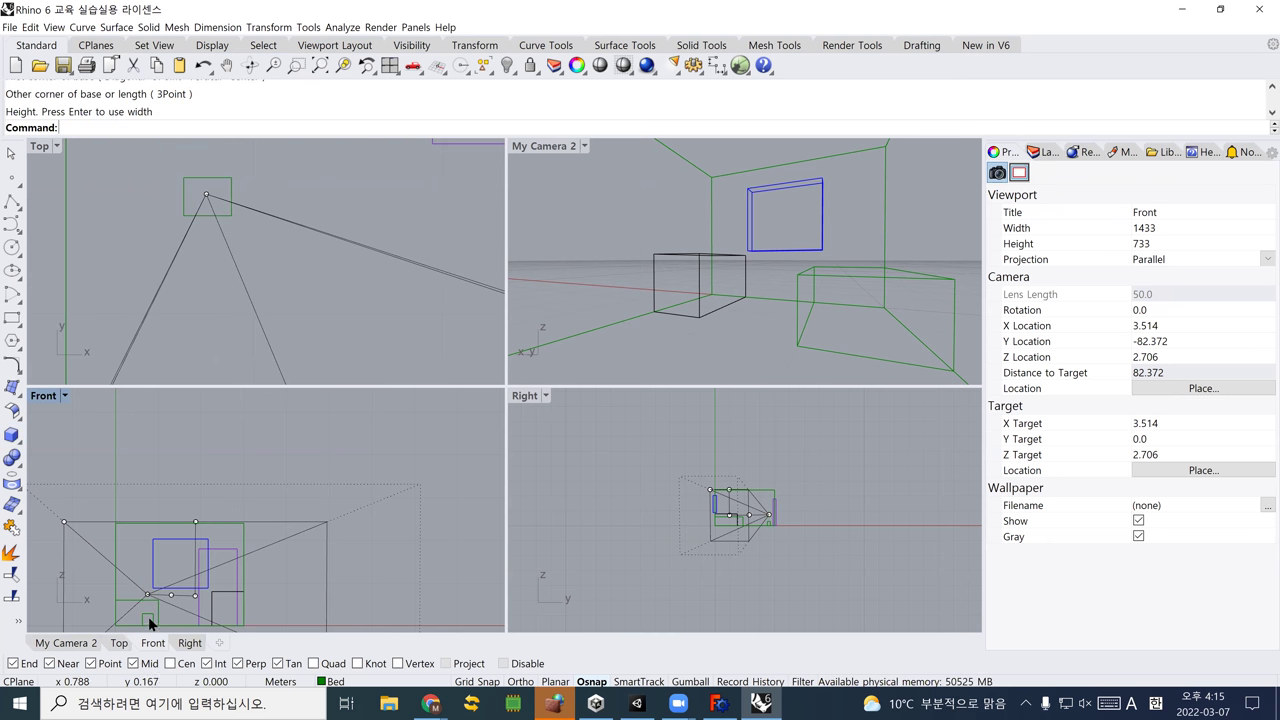
Move the small head box up in the Front view so it is centred on the My Camera 2 camera point
click(151, 614)
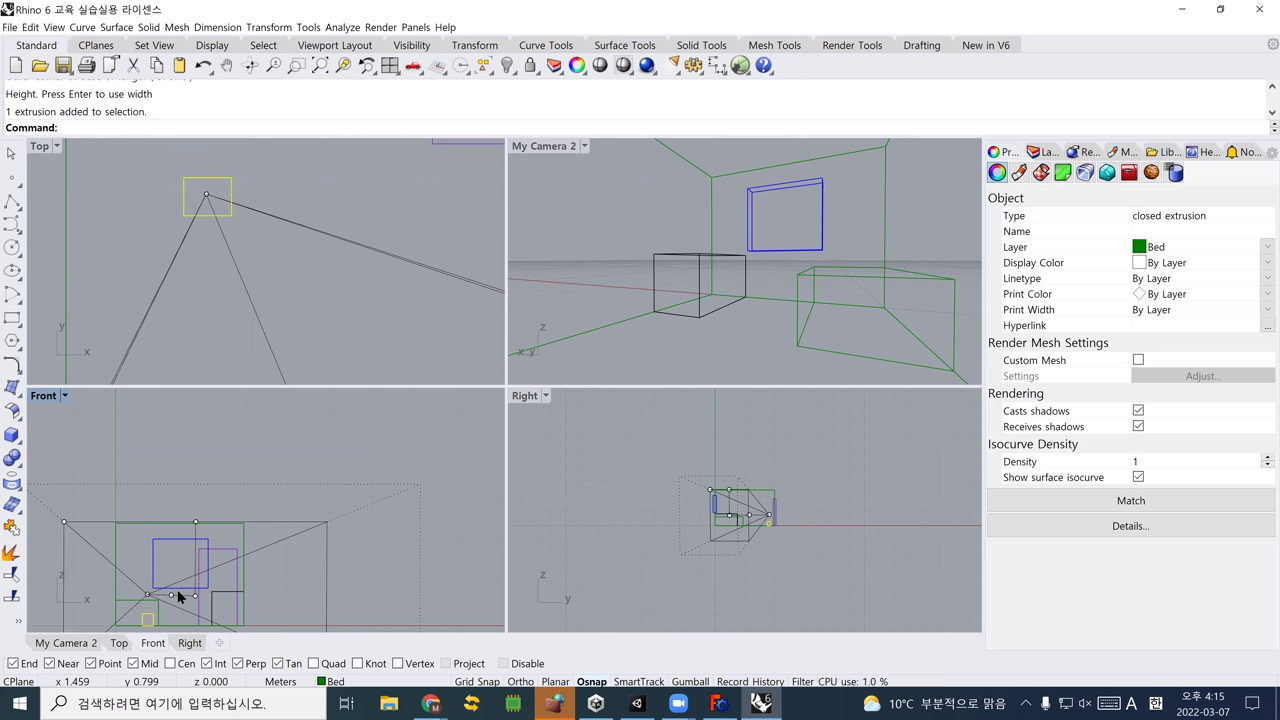
text(M)
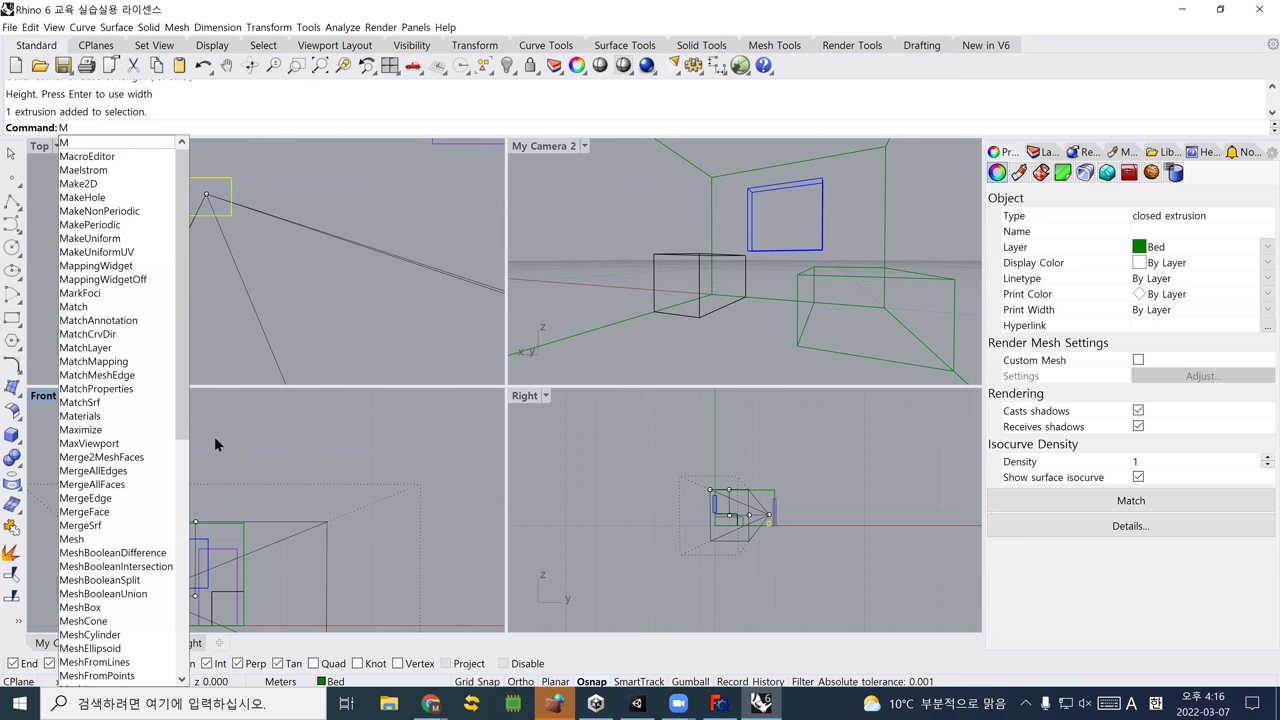
key(Return)
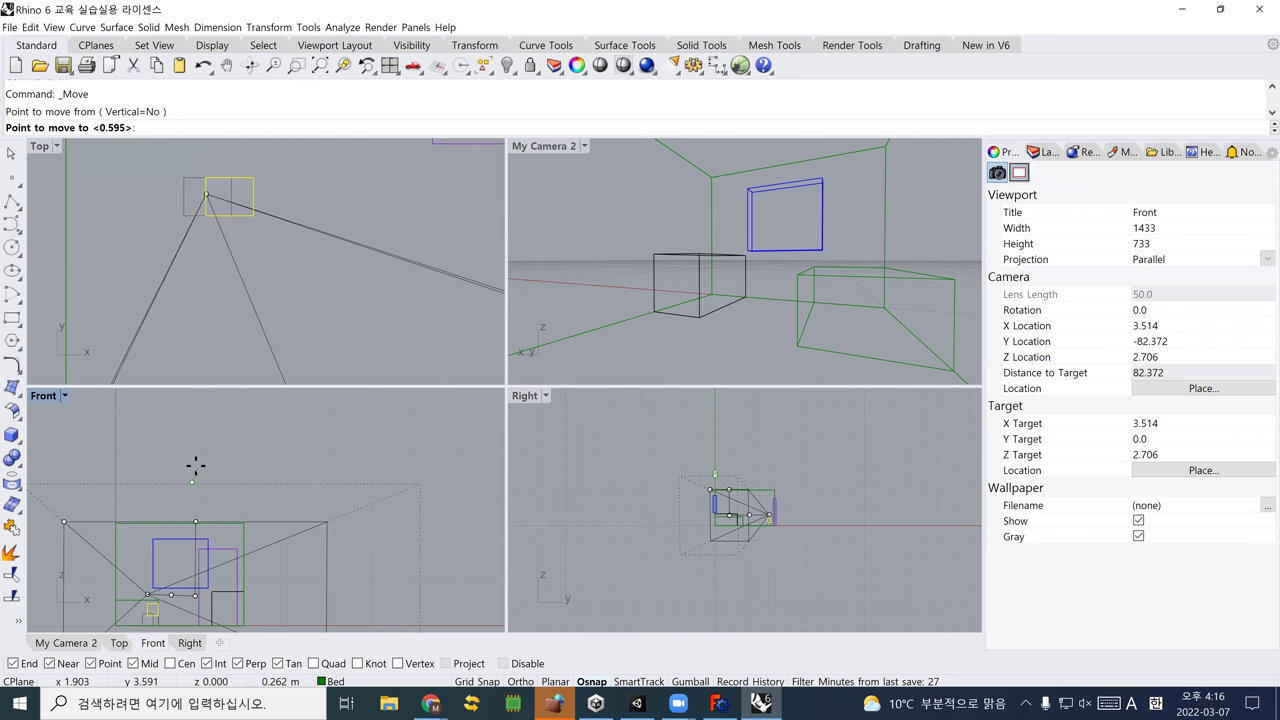
click(193, 457)
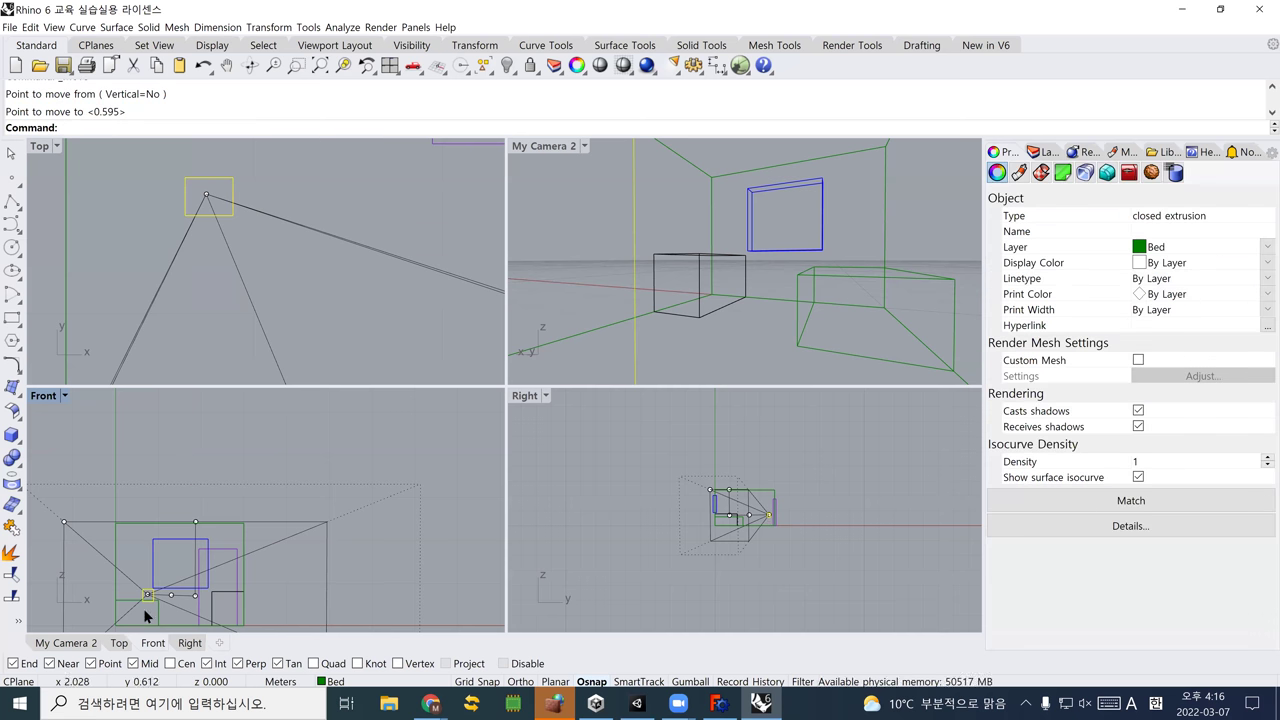
Examine the head box and the camera cone by pulling the My Camera 2 view back out of the room and returning inside
right_drag(175, 597, 178, 598)
scroll(167, 554, up, 6)
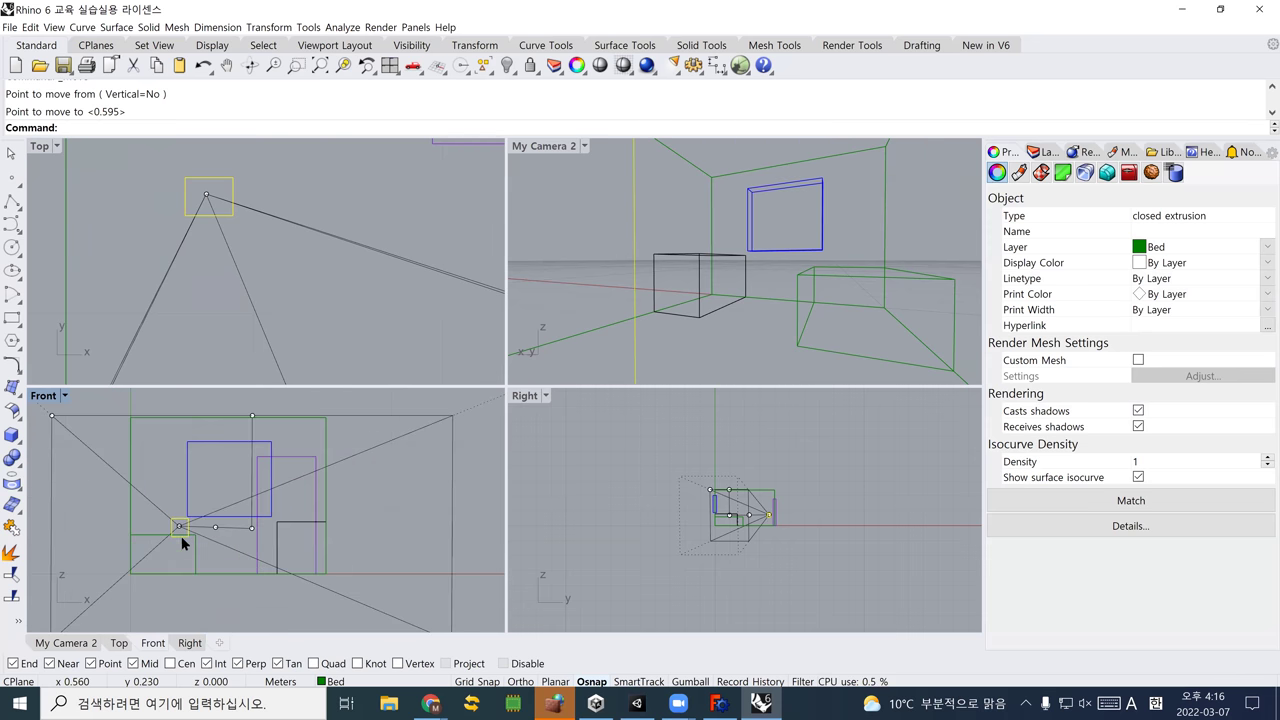
scroll(223, 518, down, 4)
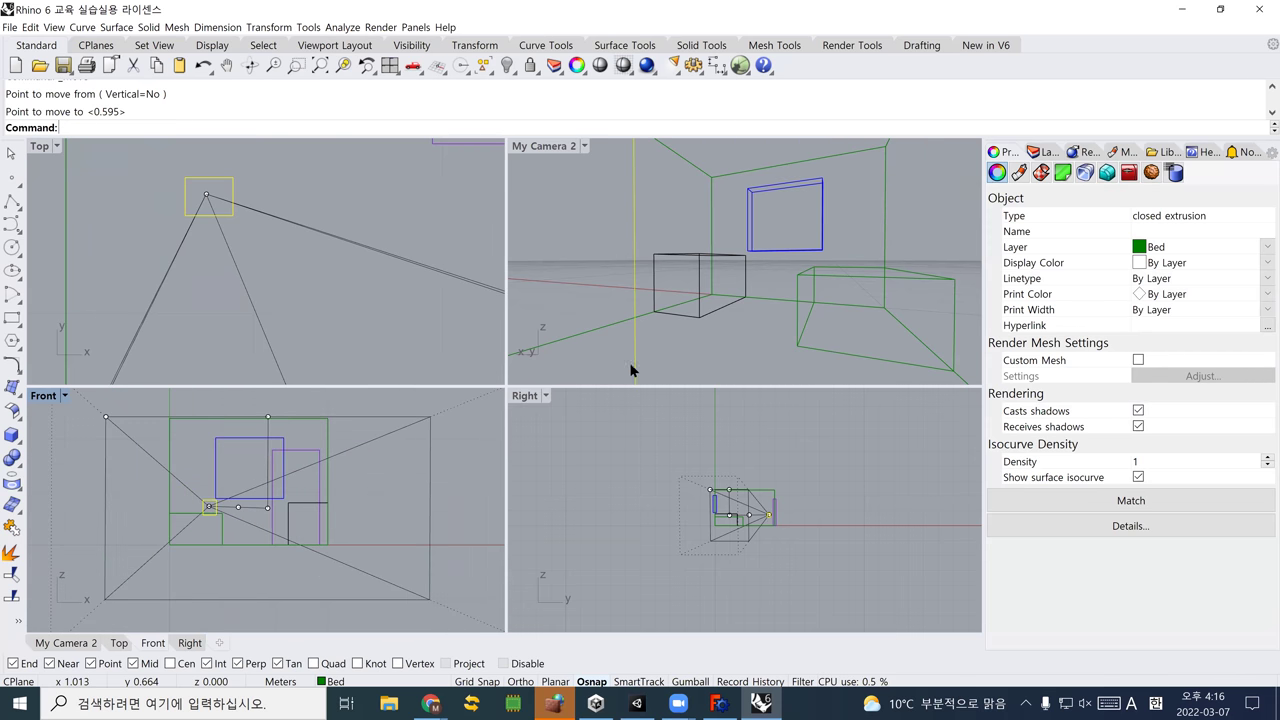
scroll(645, 355, down, 3)
right_drag(634, 334, 640, 220)
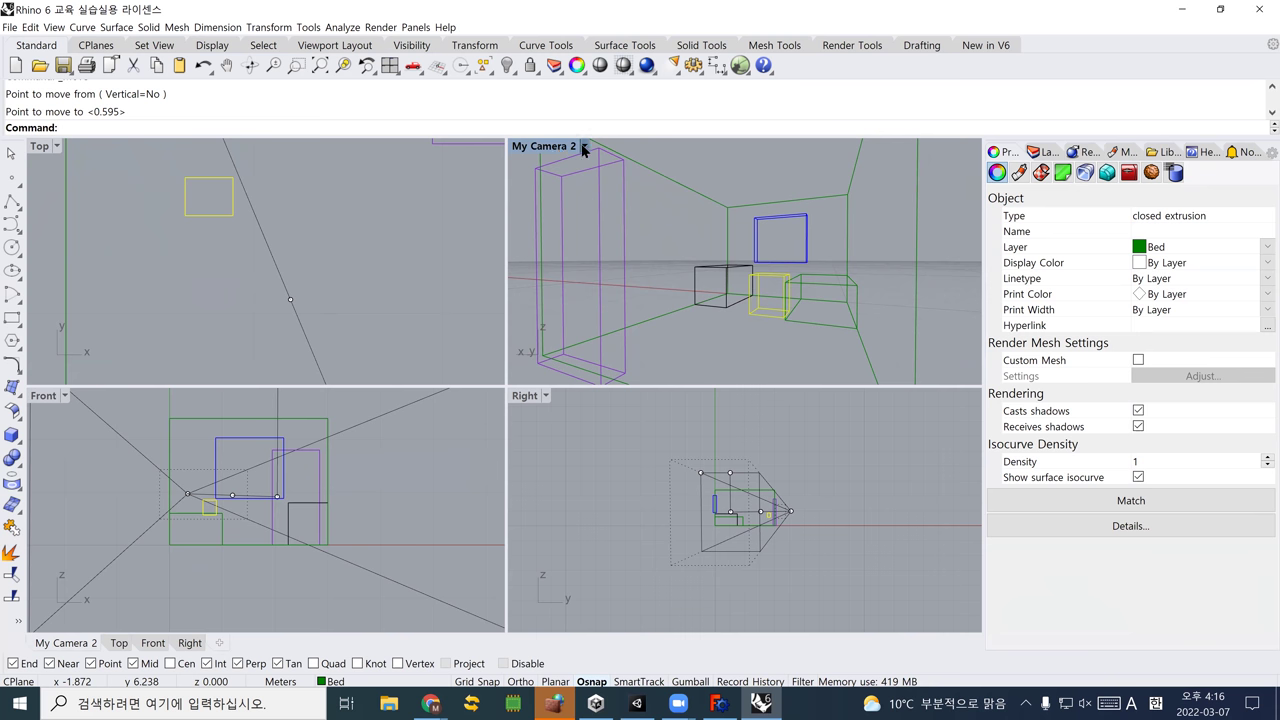
right_drag(677, 289, 657, 298)
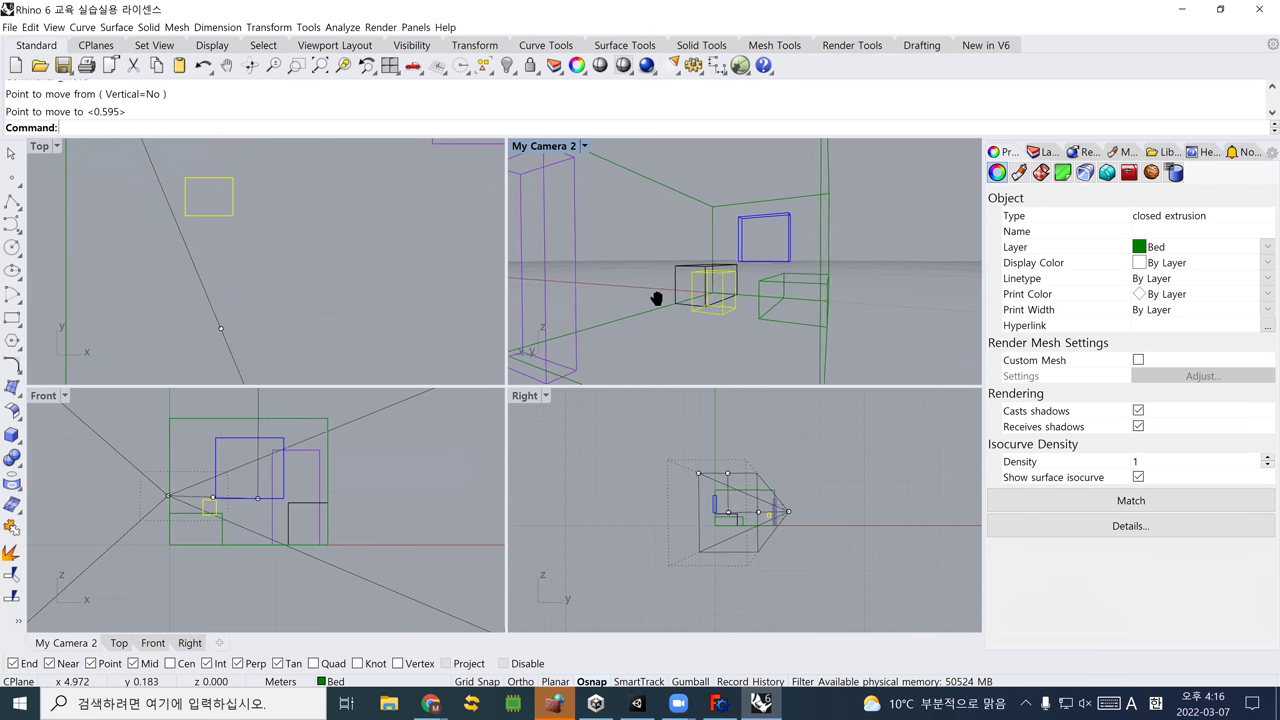
scroll(287, 314, down, 6)
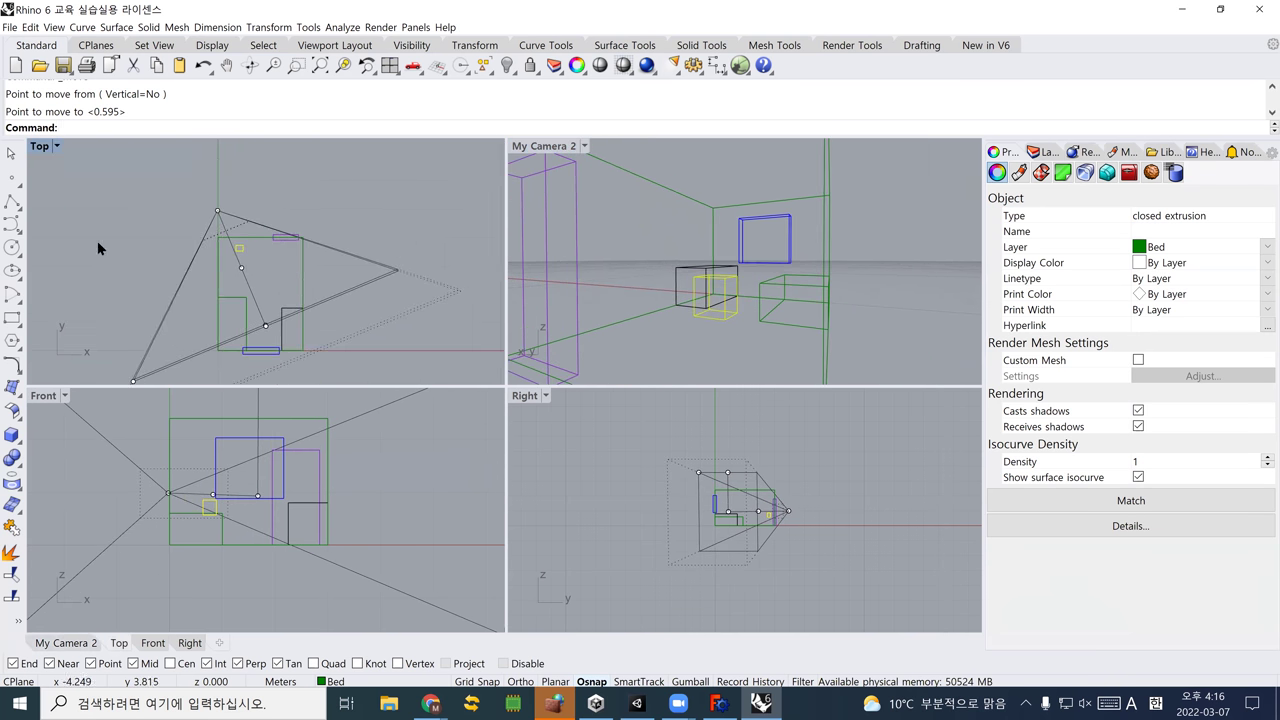
right_drag(614, 279, 650, 293)
scroll(698, 288, up, 3)
scroll(697, 297, down, 3)
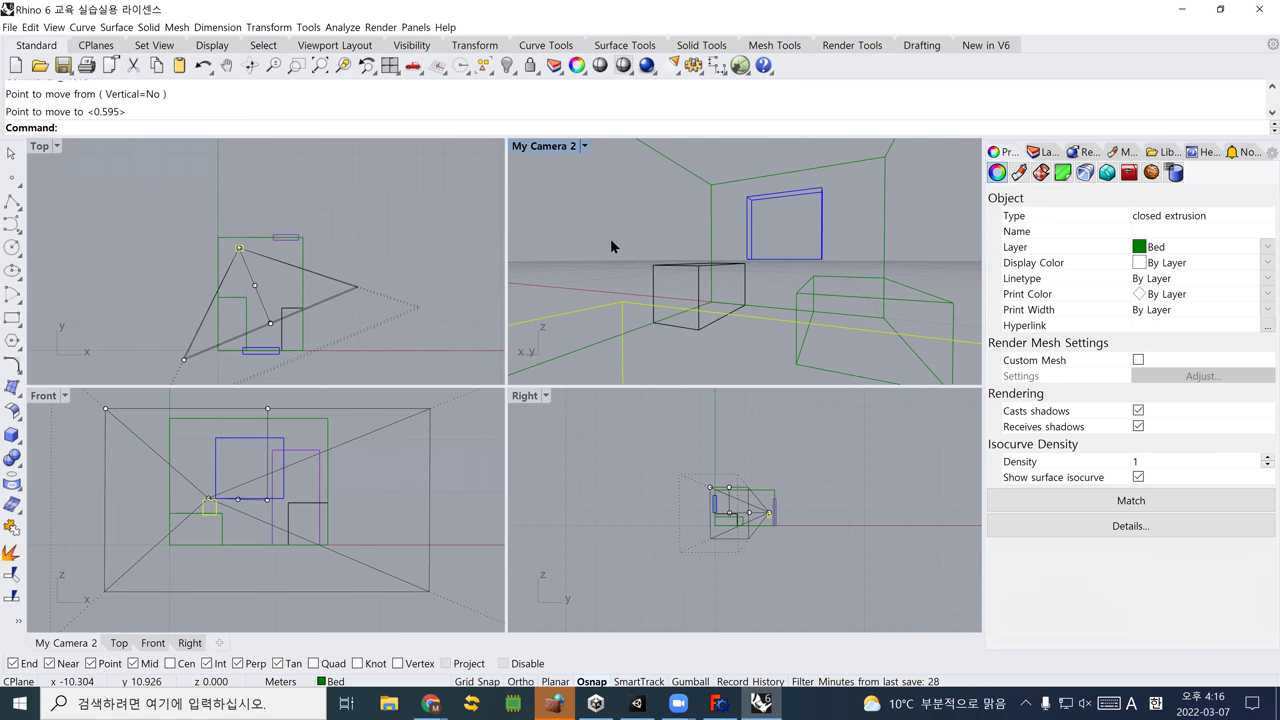
Raise the My Camera 2 viewpoint vertically to a Z location of about 1.5 m and deselect the head box
shift+right_drag(746, 249, 747, 263)
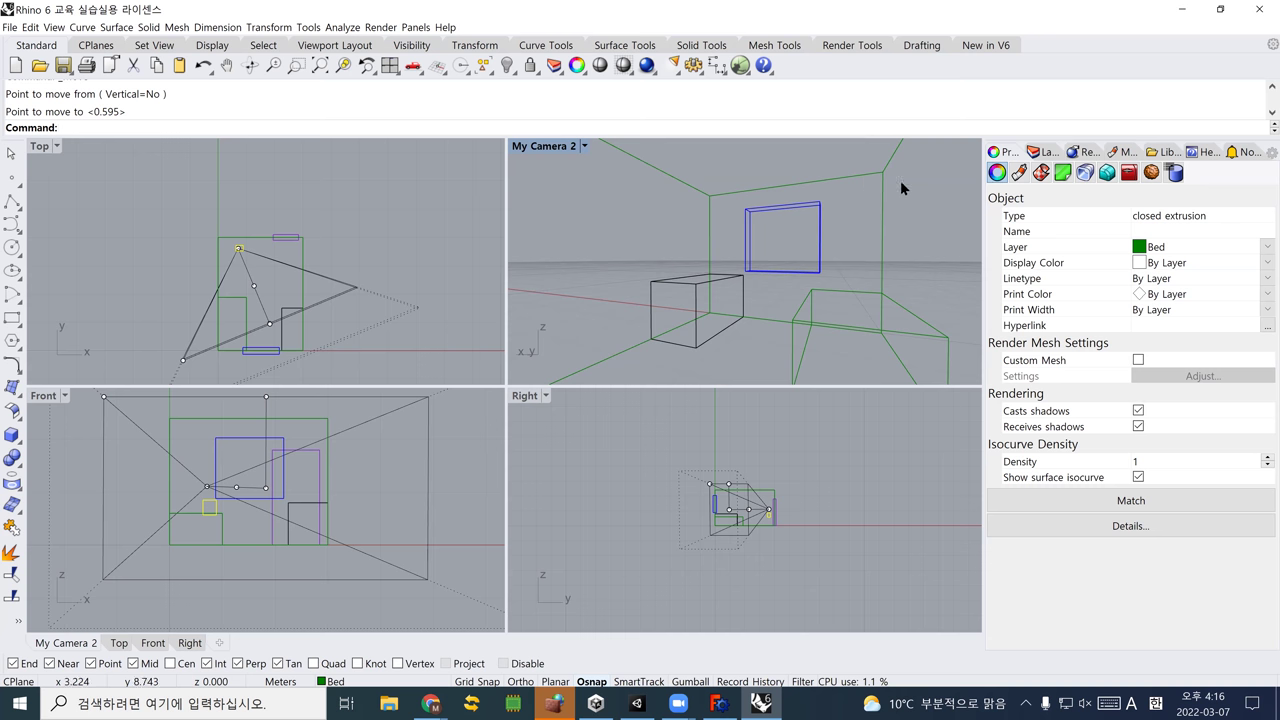
click(565, 193)
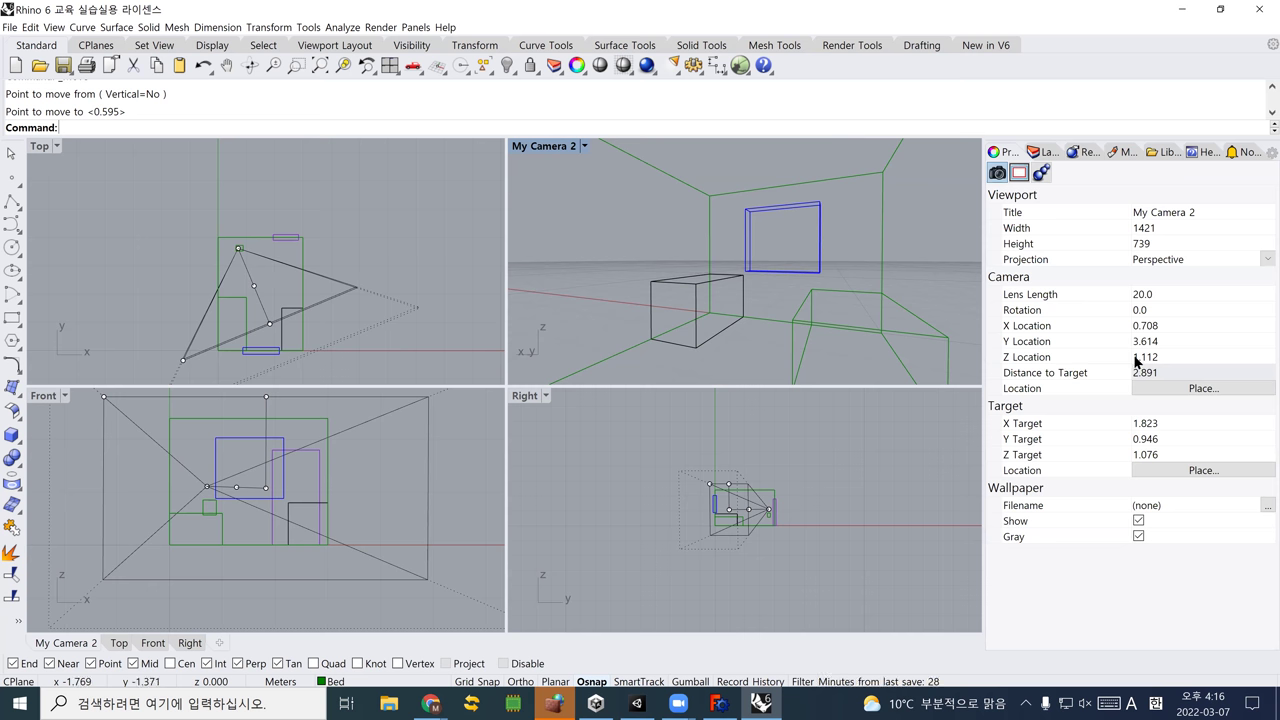
shift+right_drag(634, 240, 641, 277)
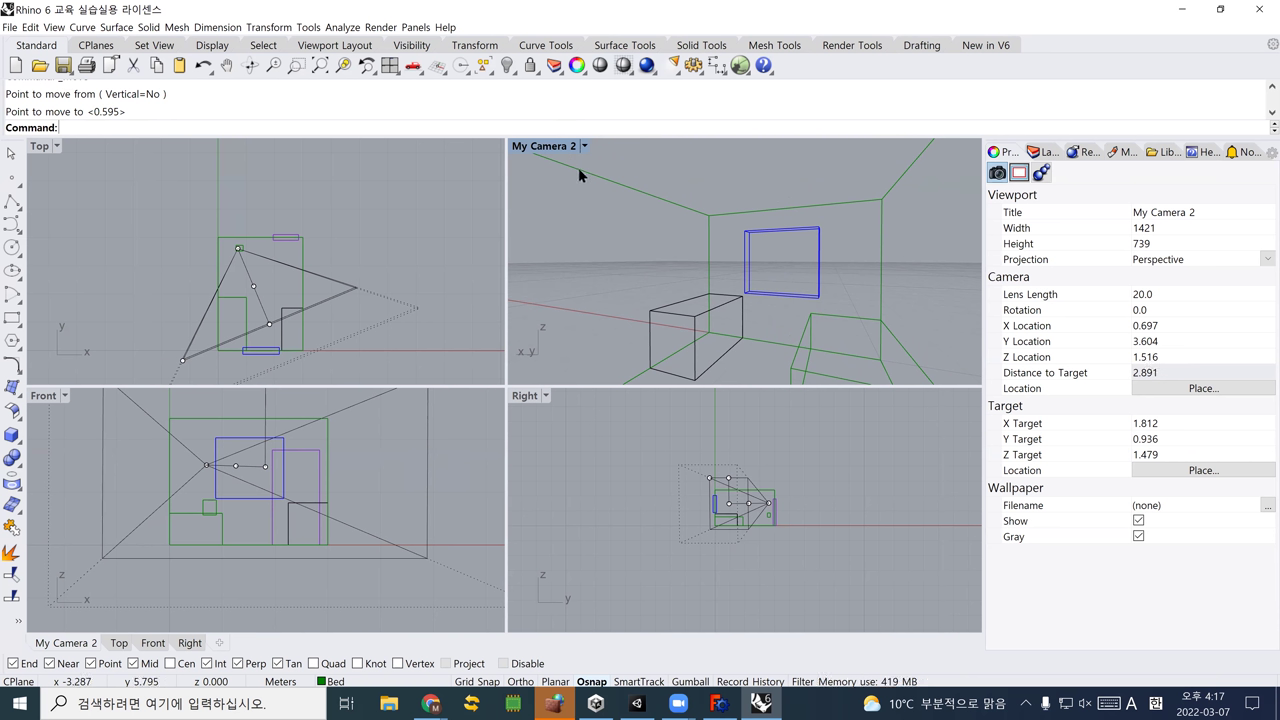
Move the small head box up in the Front view to the raised camera point
click(241, 250)
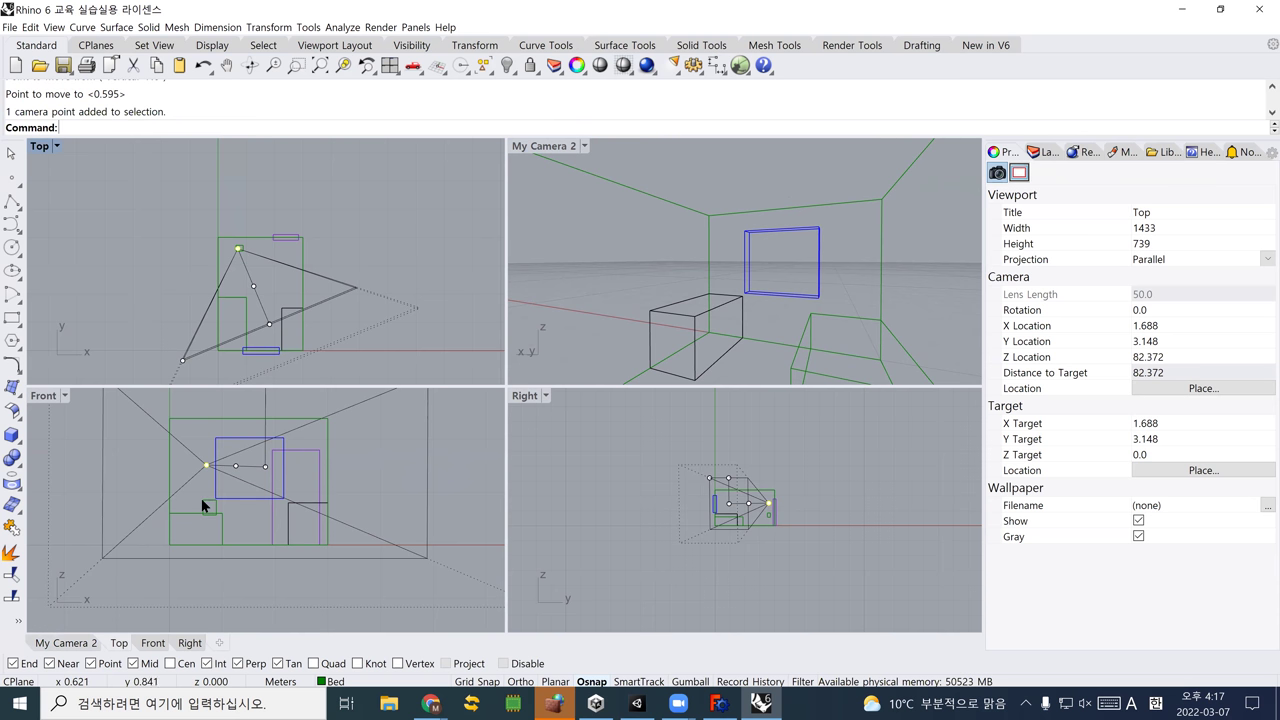
click(200, 503)
right_click(363, 491)
click(363, 491)
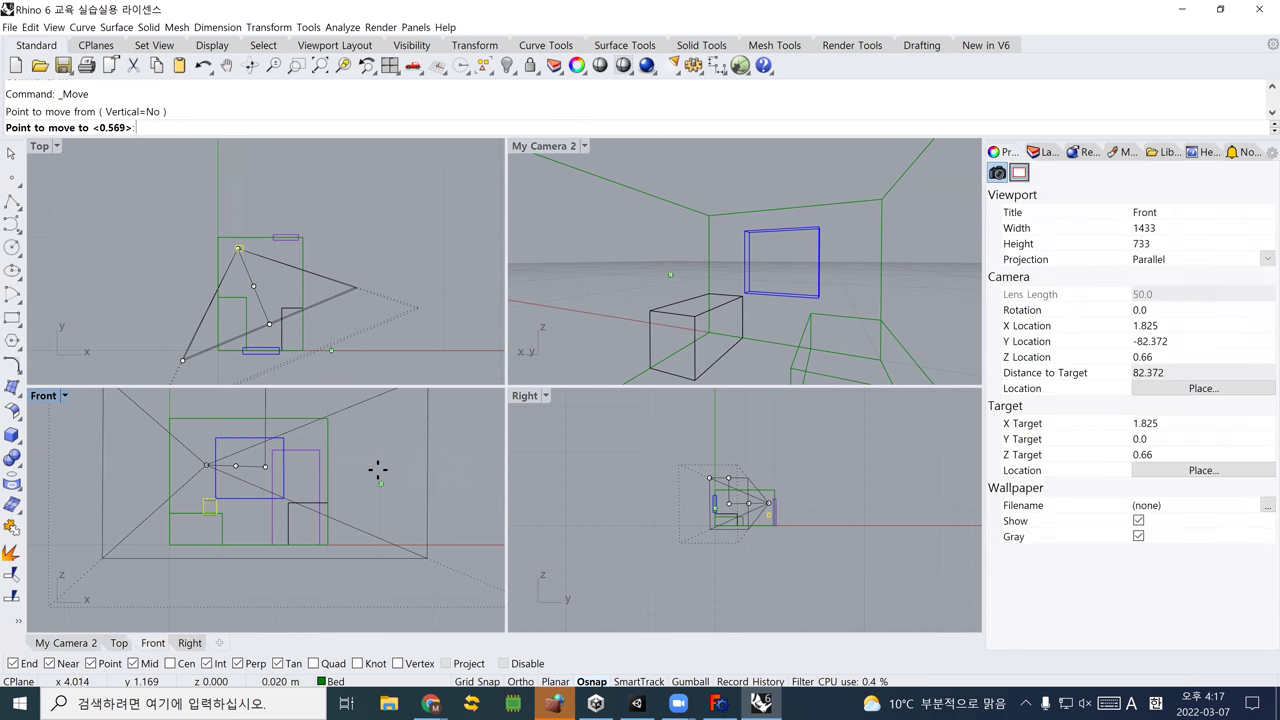
click(374, 443)
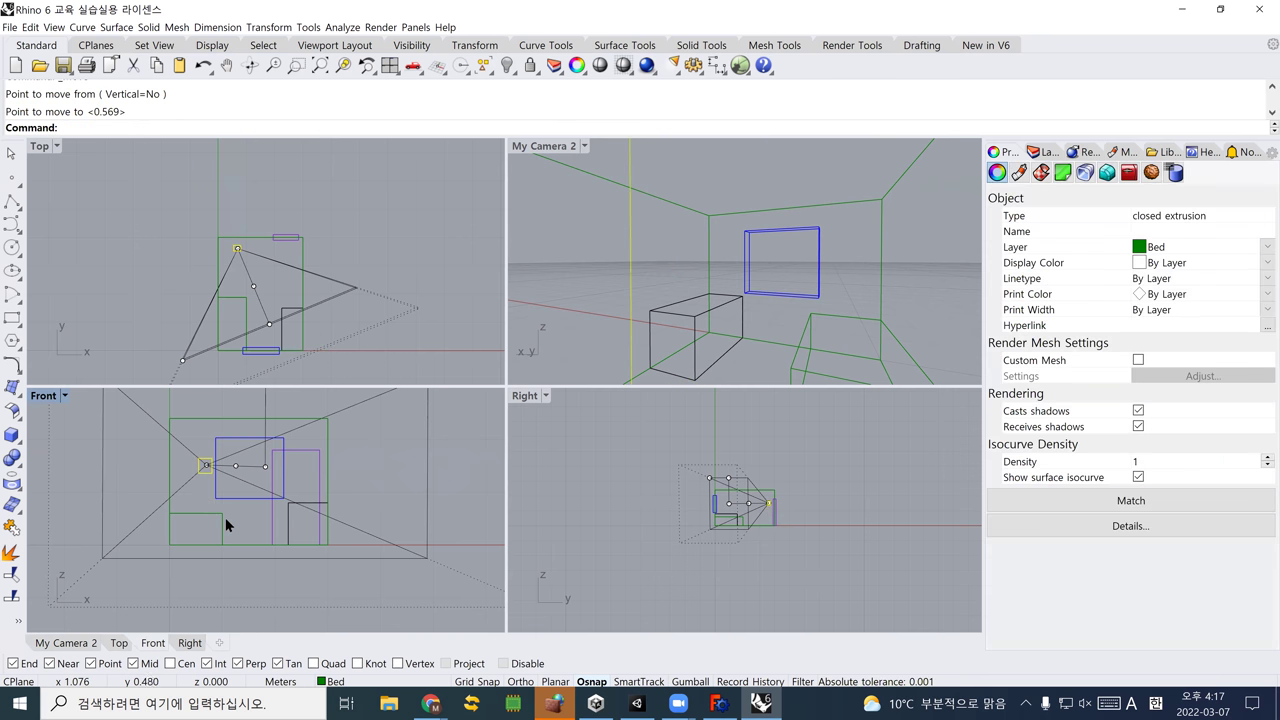
Draw a torso box below the head box in the Front view, about 0.6 m wide, 0.6 m high and 0.36 m deep
click(12, 434)
scroll(210, 500, up, 2)
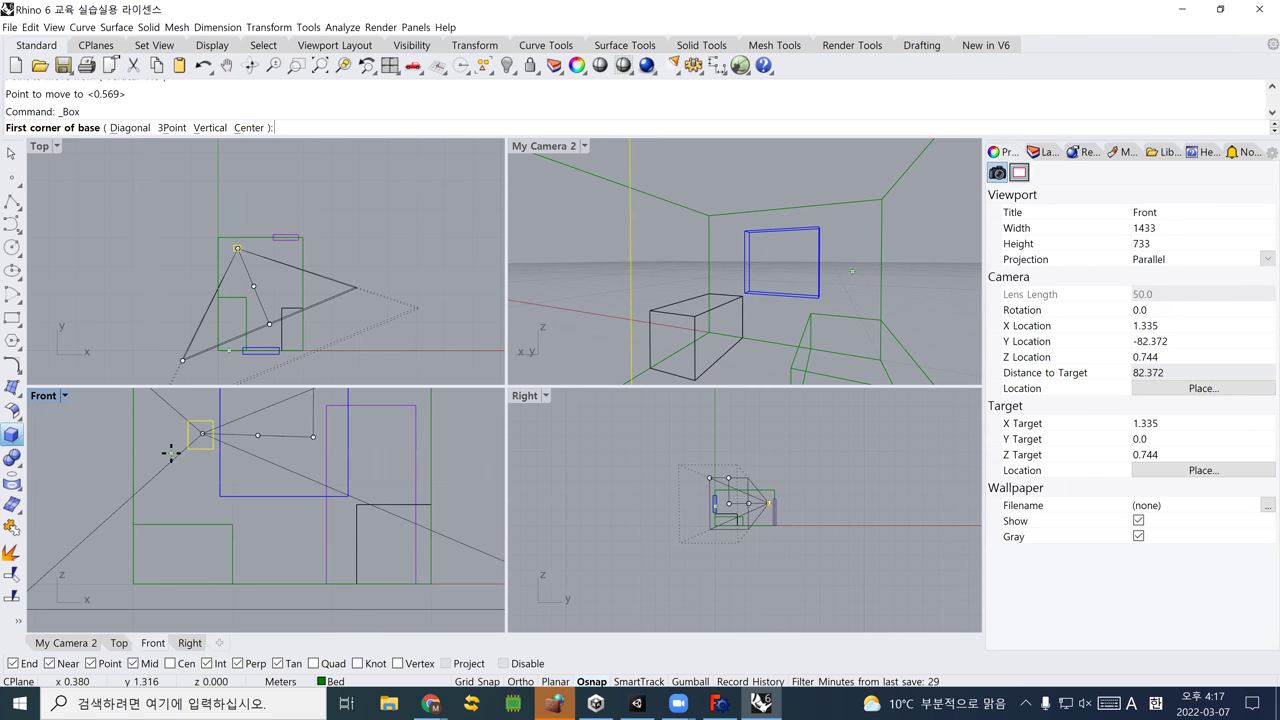
click(172, 453)
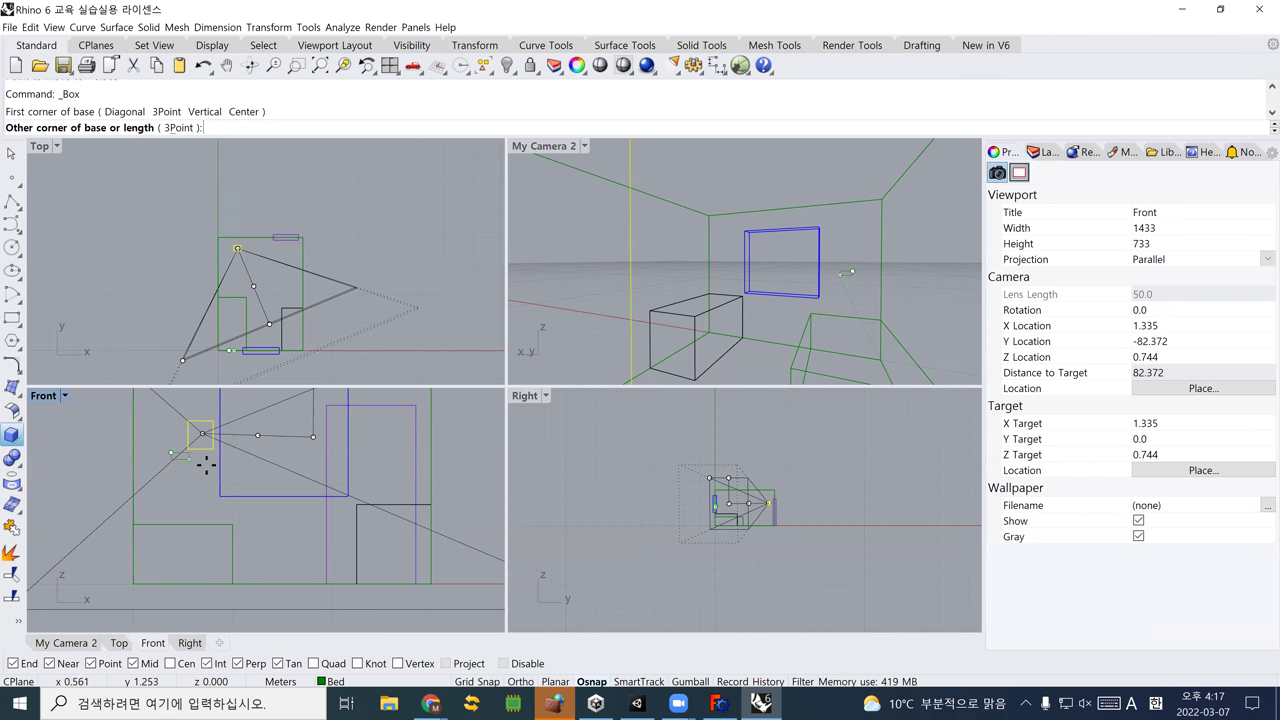
click(233, 514)
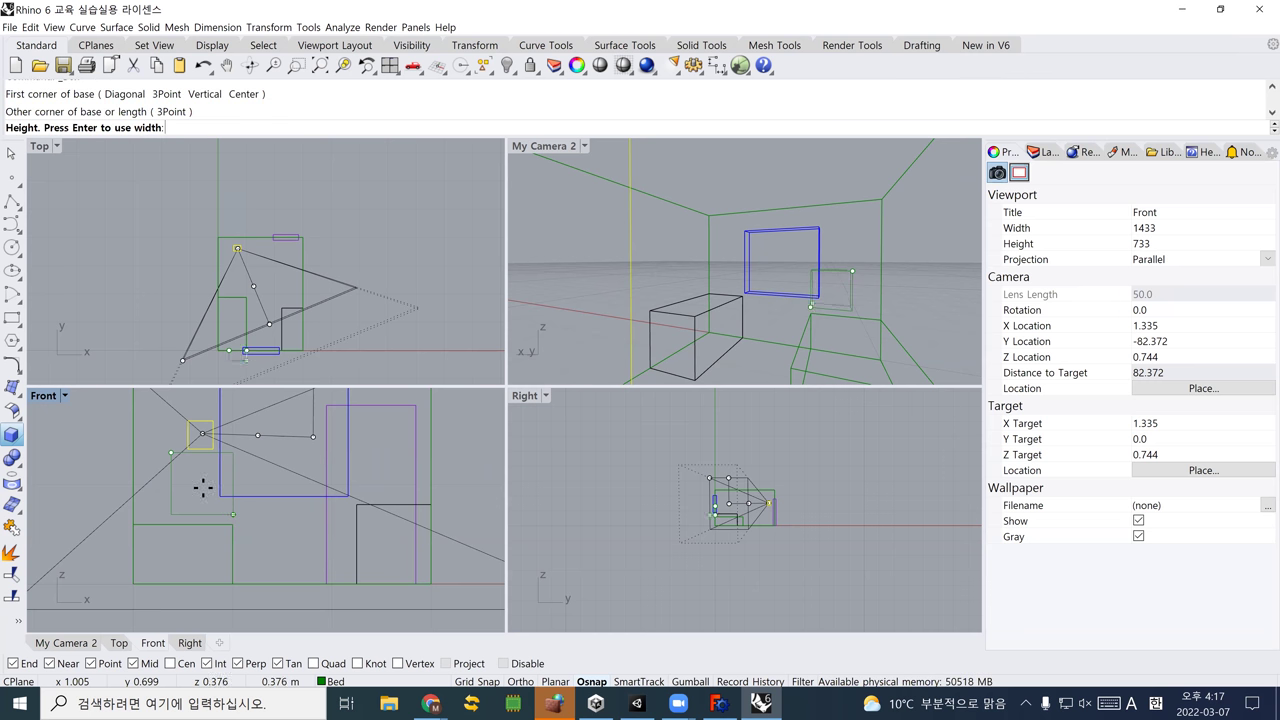
click(201, 498)
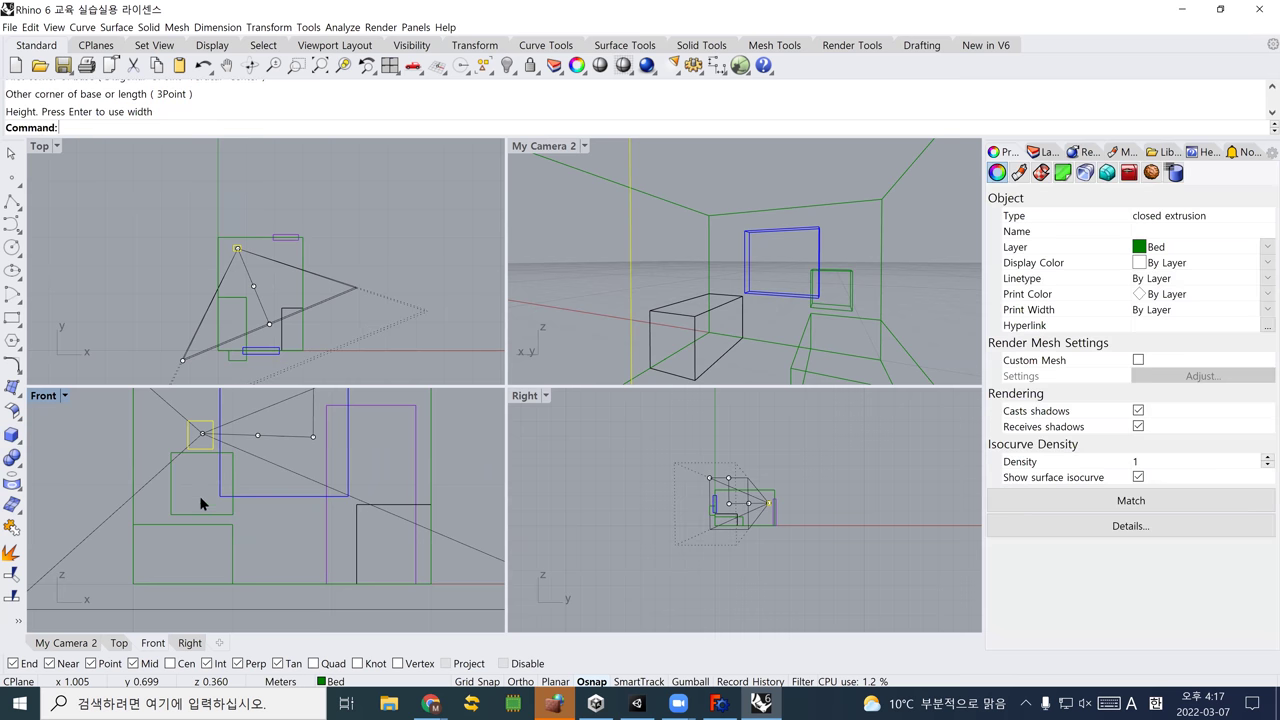
Move the torso box in the Top view from outside the window wall to directly under the head box
click(196, 516)
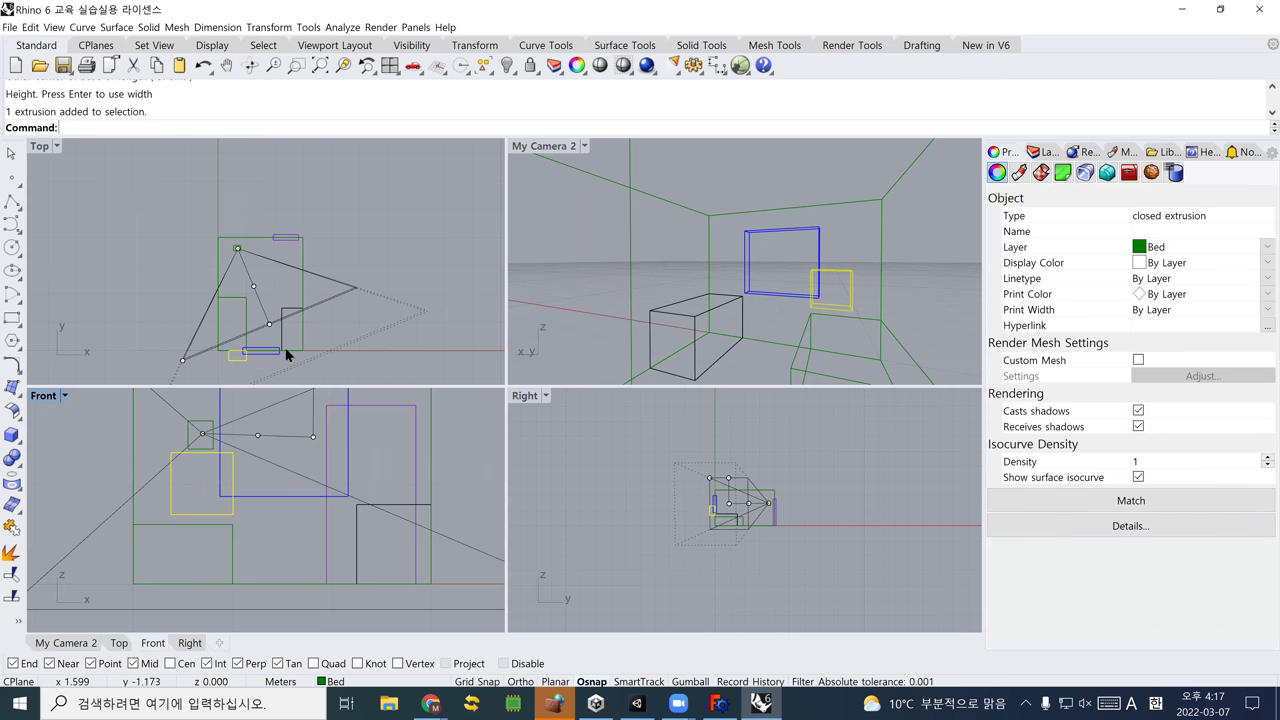
text(m)
key(Return)
click(378, 235)
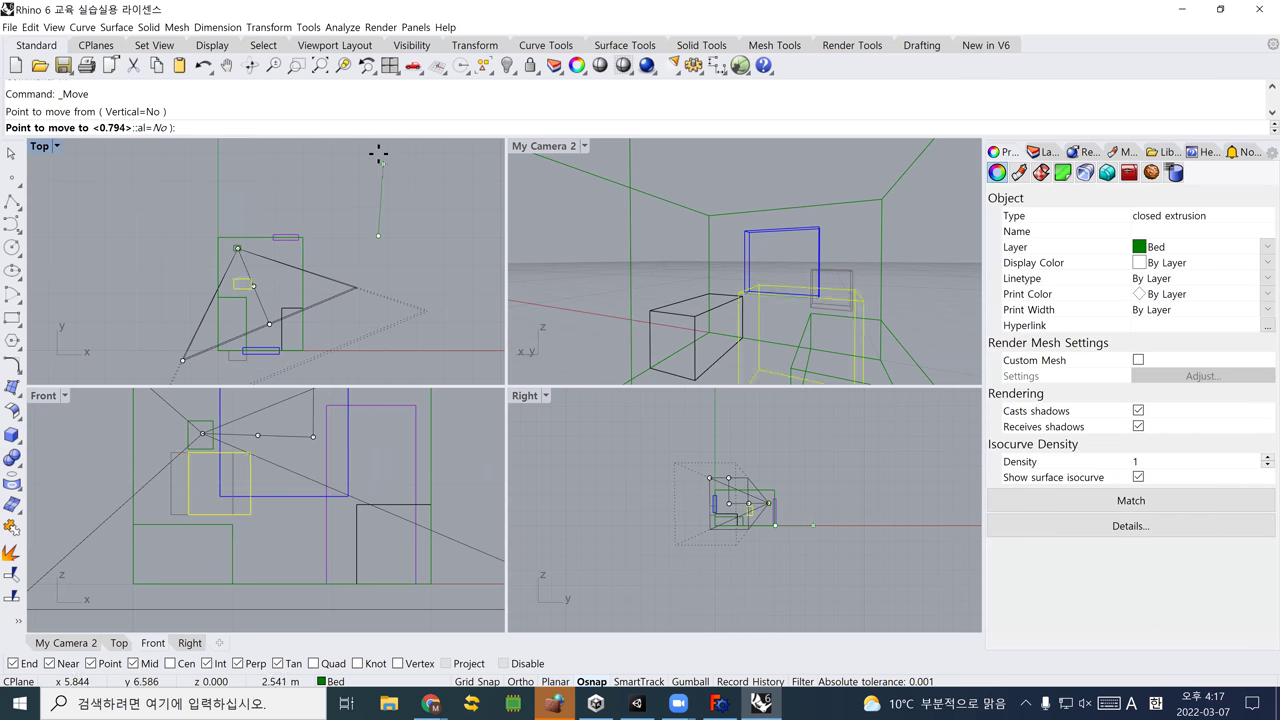
right_drag(372, 156, 371, 220)
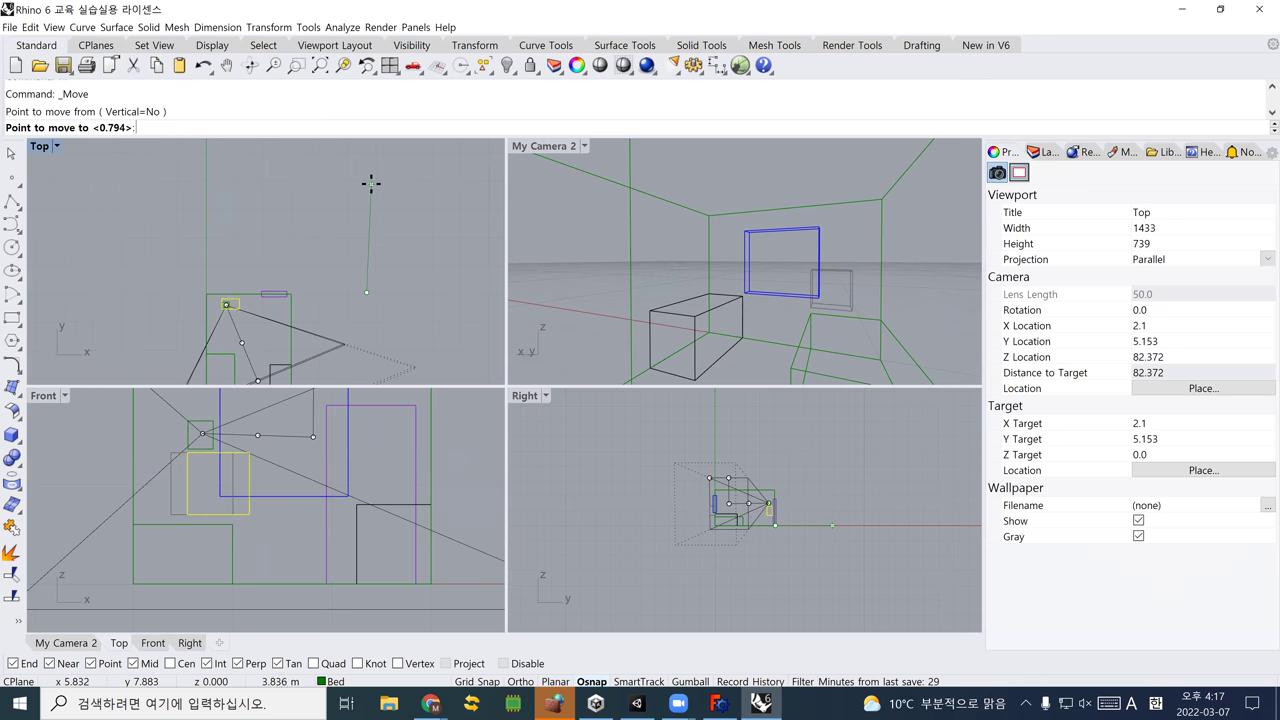
click(368, 184)
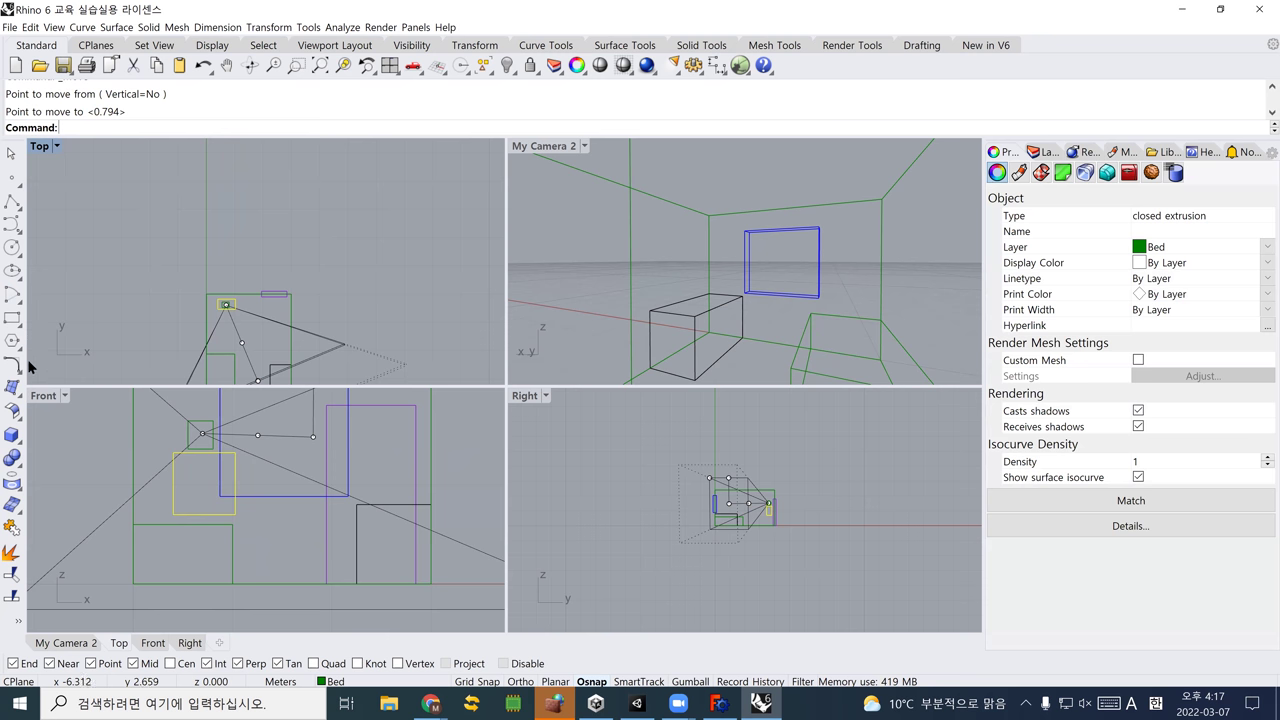
Draw a thin upright arm box beside the torso in the Front view, about 0.1 m wide and 0.8 m high
click(11, 434)
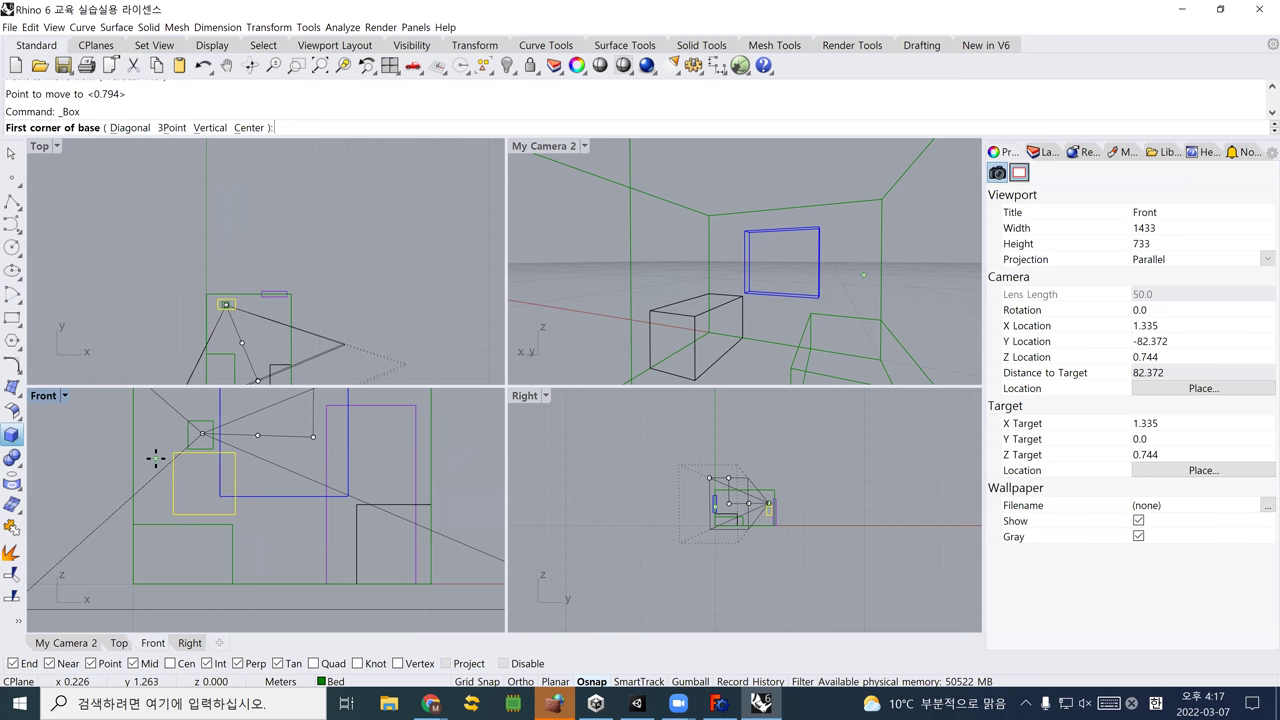
click(156, 458)
click(167, 535)
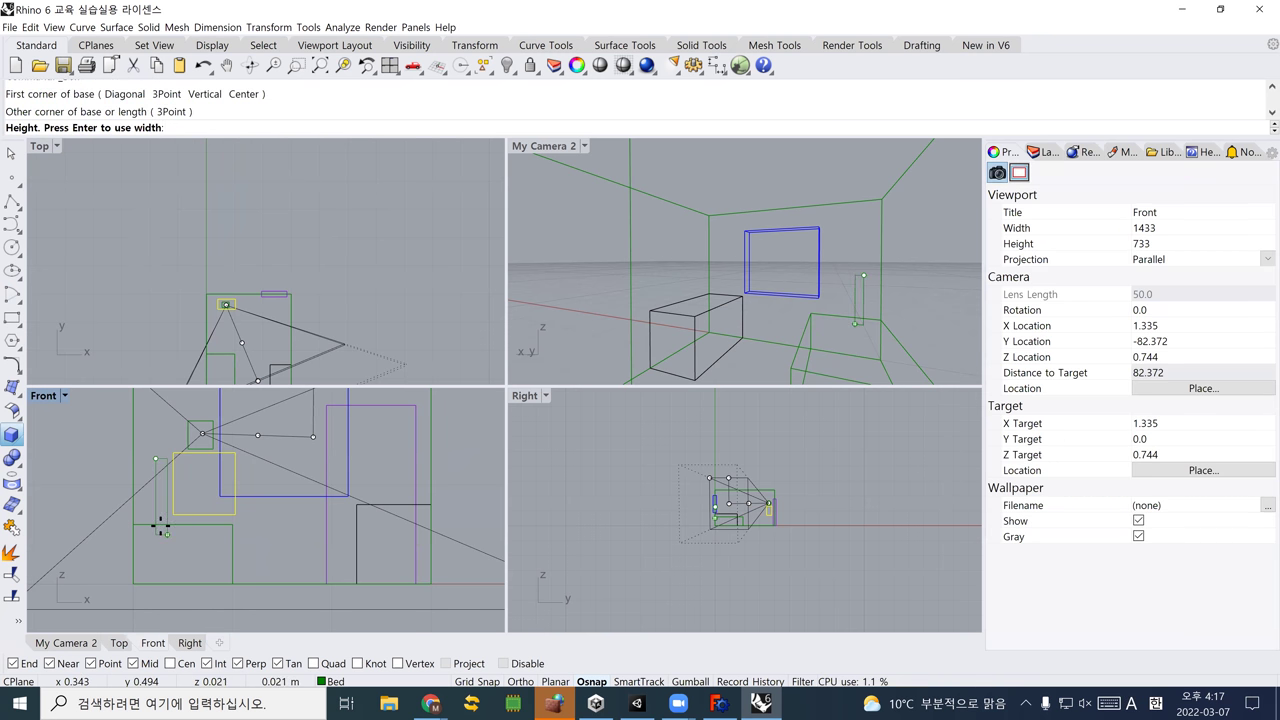
click(143, 517)
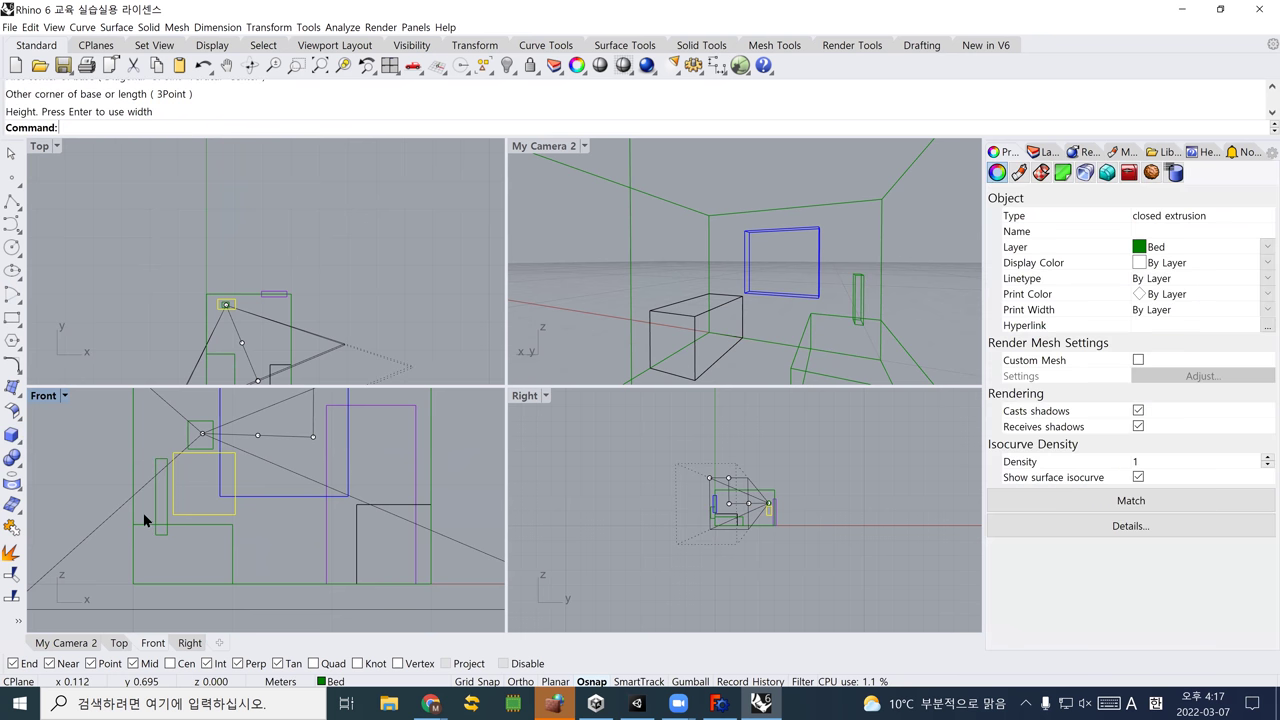
Move the arm box in the Top view into the room, placing it next to the torso box at the camera
mouse_move(203, 335)
right_down()
mouse_move(222, 266)
mouse_move(197, 321)
right_up()
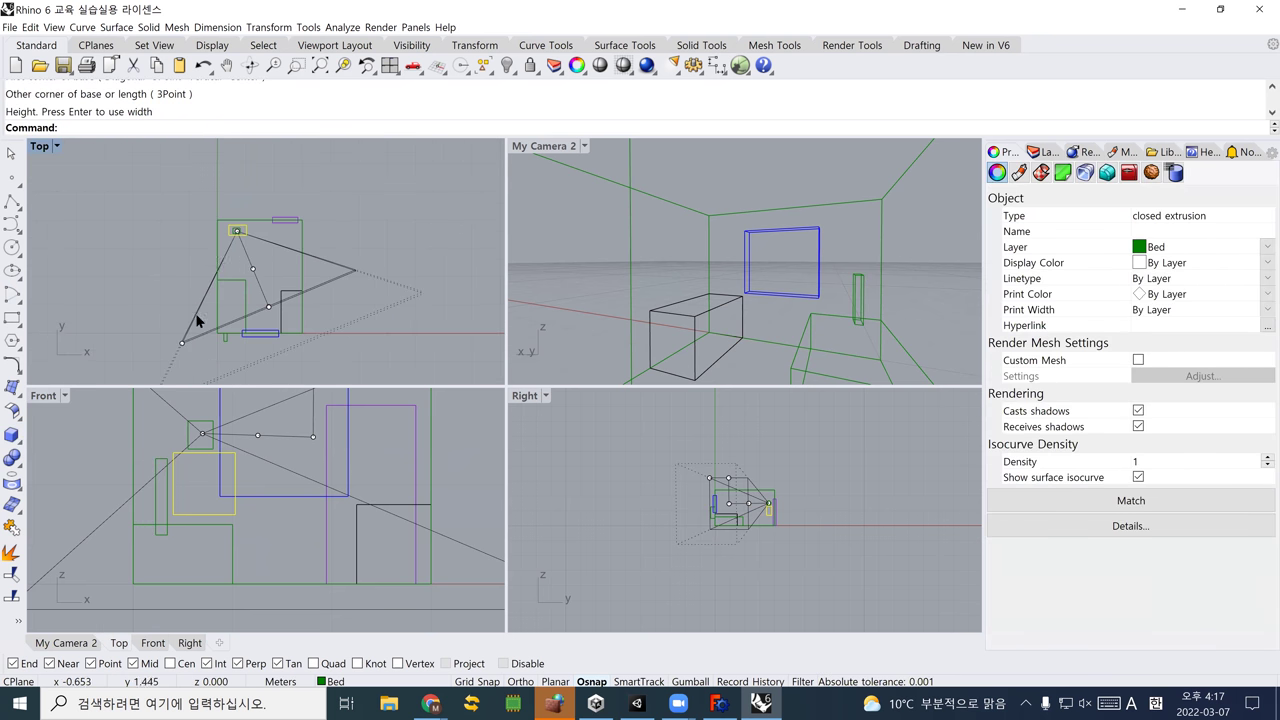
click(224, 339)
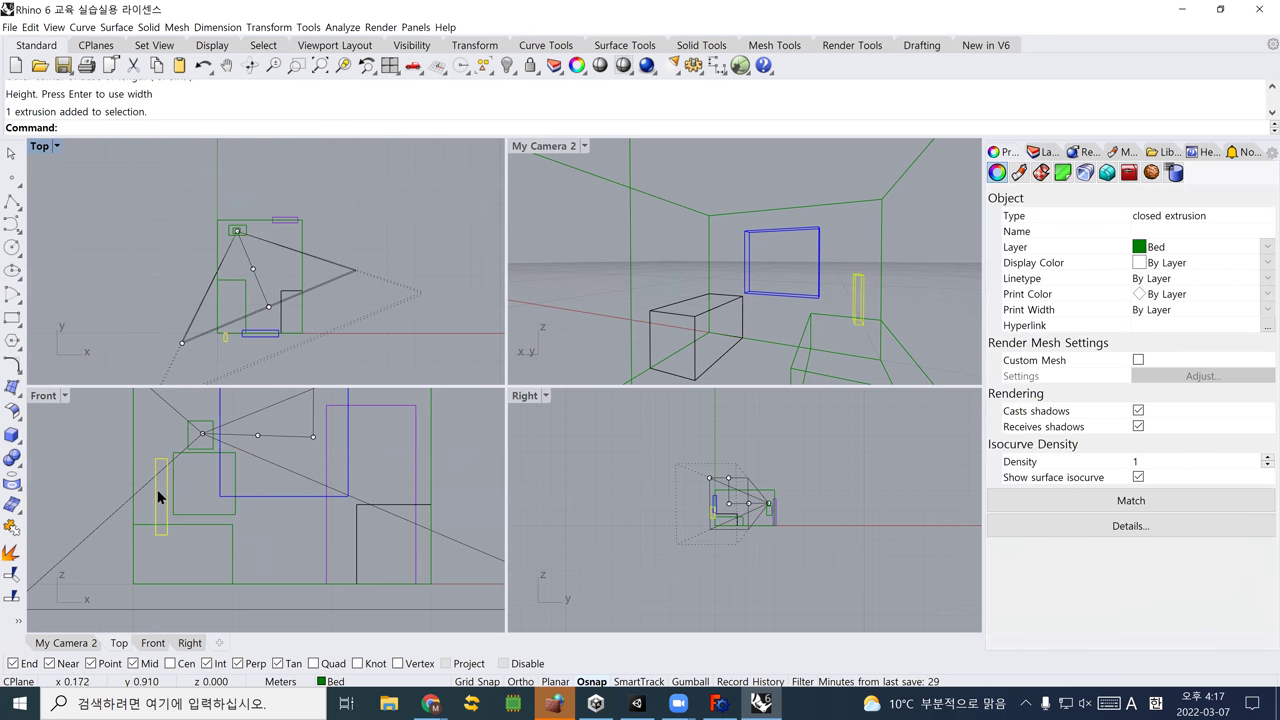
text(m)
key(Return)
click(149, 340)
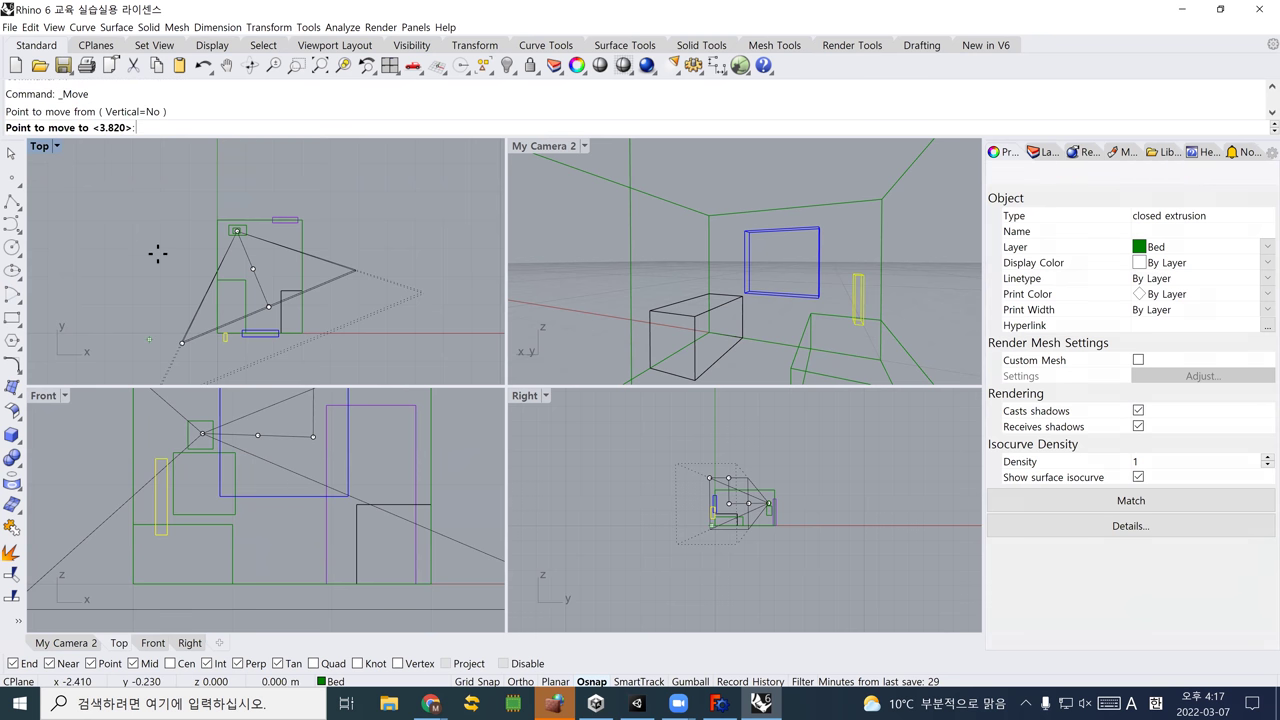
click(149, 232)
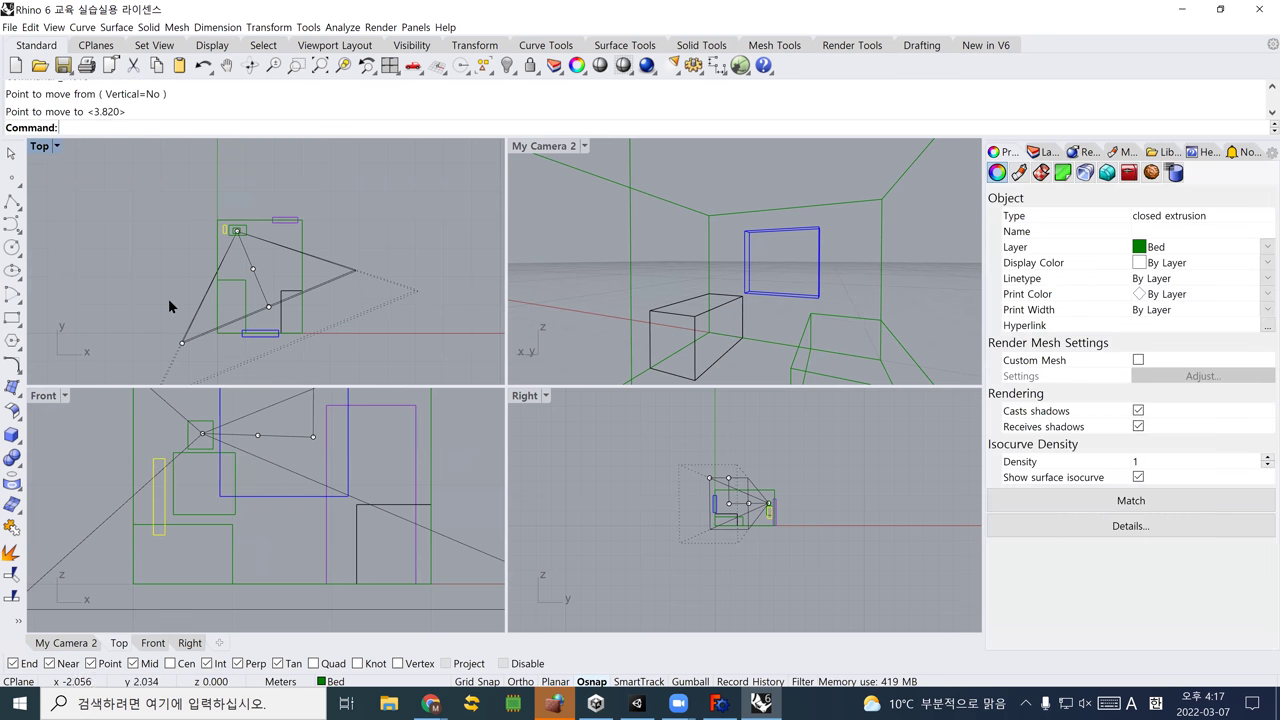
Copy the arm box in the Top view to the opposite side of the torso box, level with the original arm
text(copy)
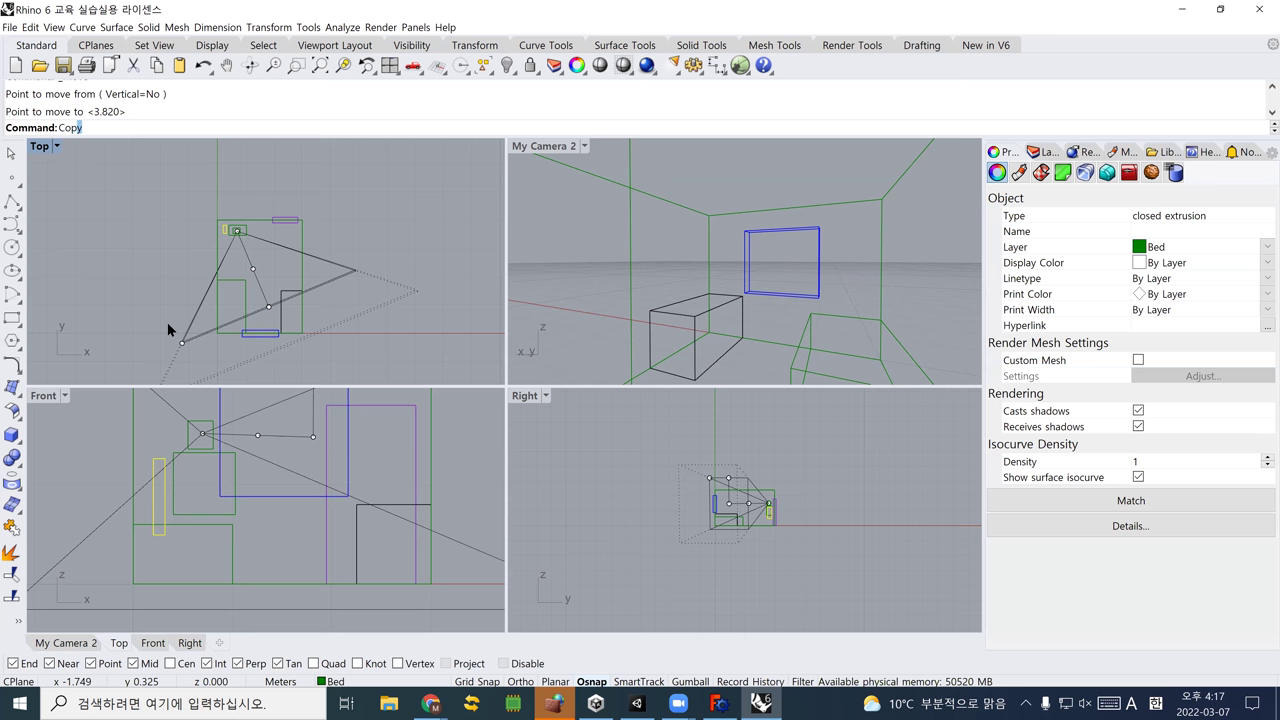
key(Return)
click(240, 189)
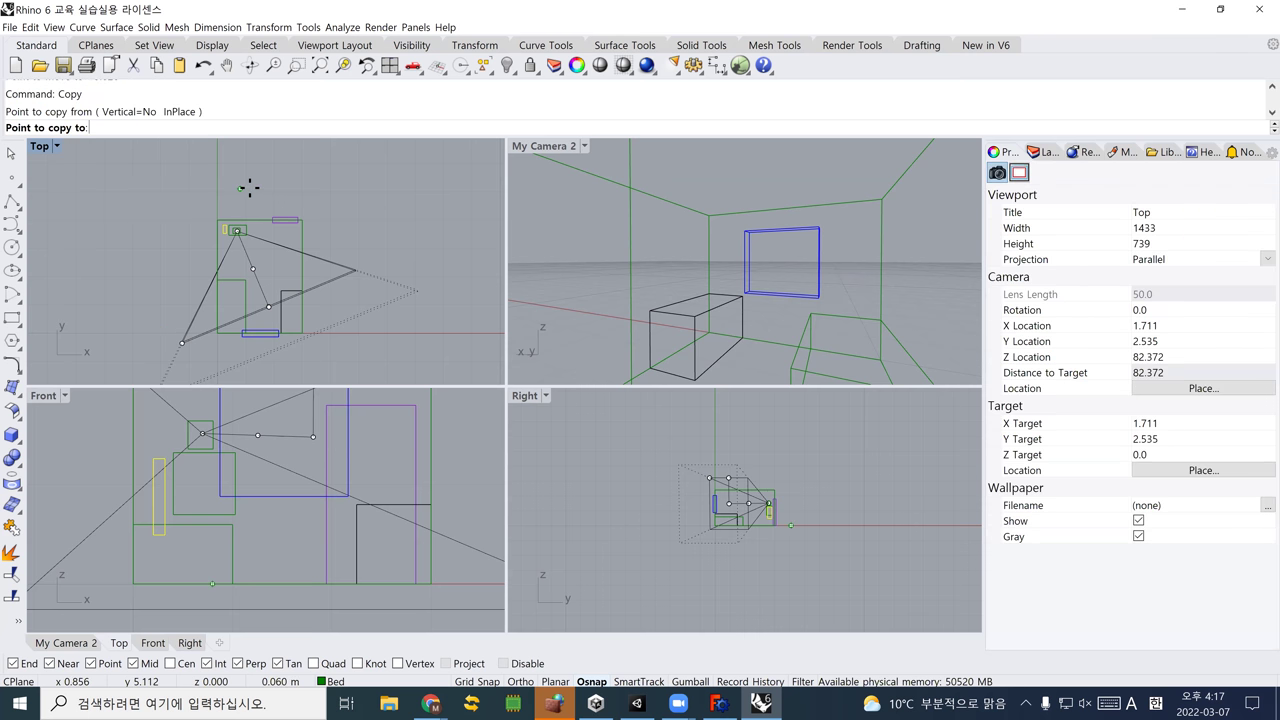
click(256, 268)
key(Return)
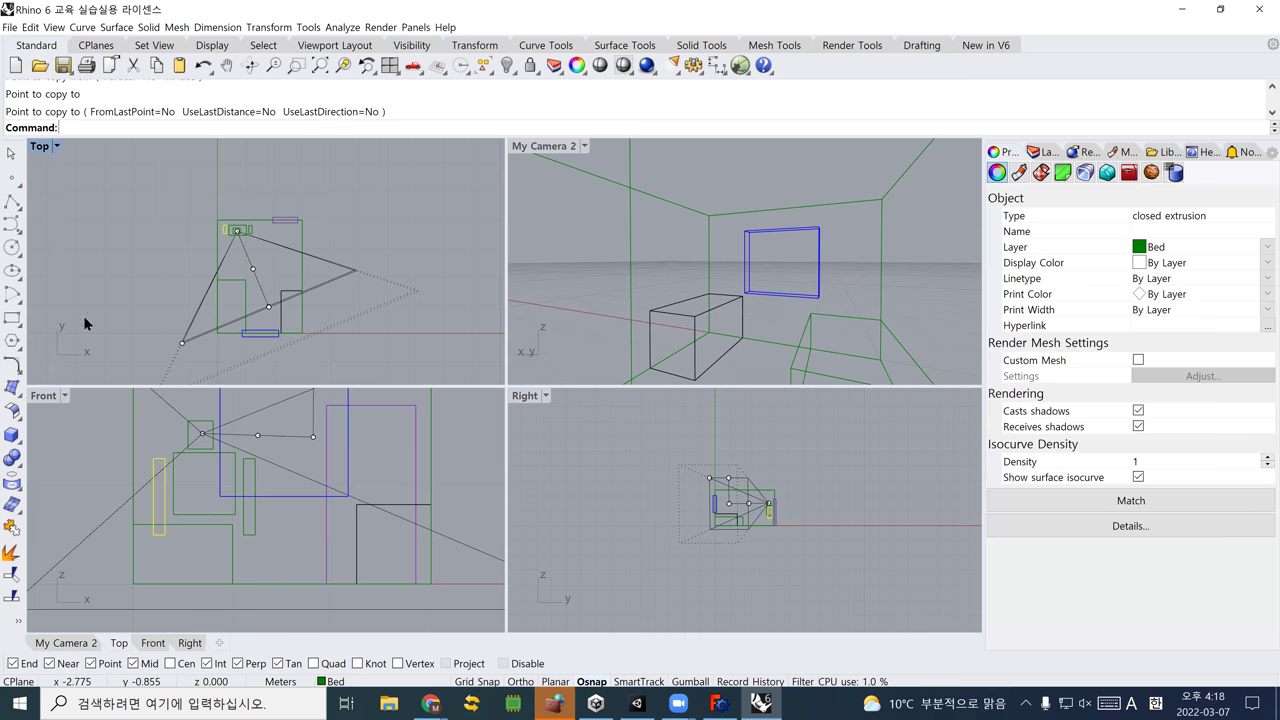
Draw a narrow upright leg box in the Front view, from the floor to the torso's lower edge, about 0.7 m high
click(12, 434)
click(181, 581)
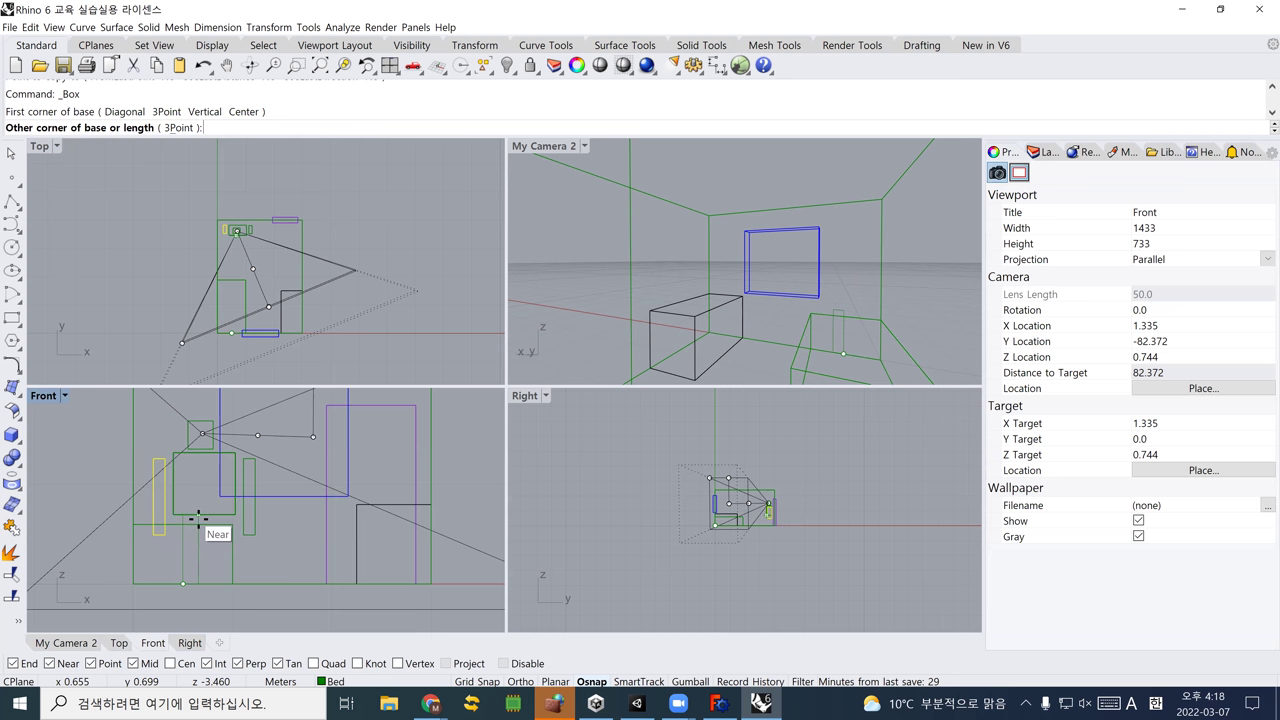
click(198, 528)
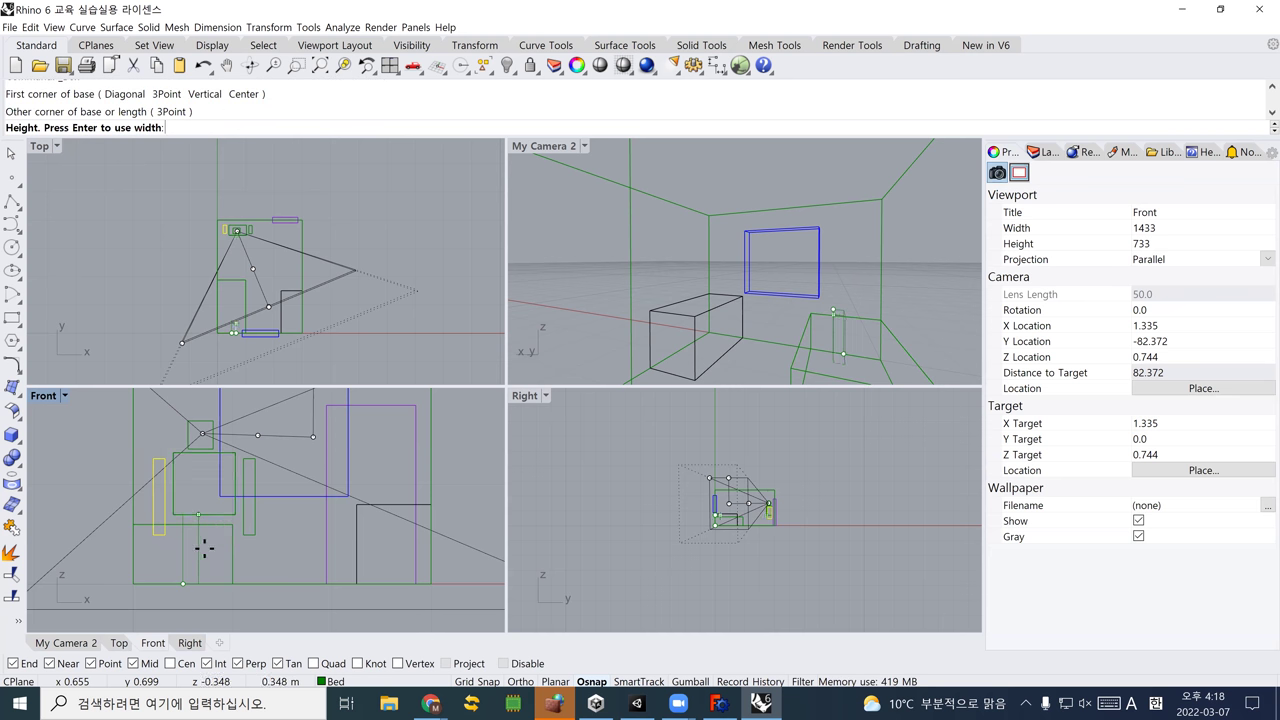
click(195, 533)
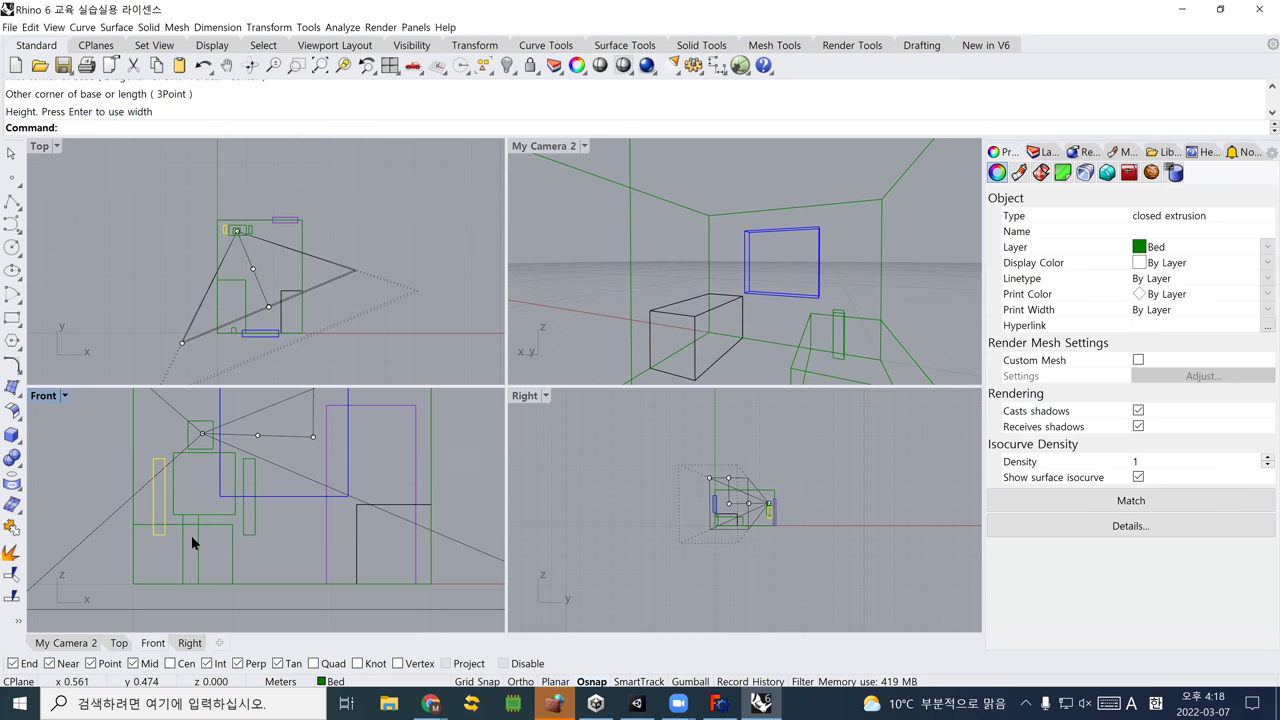
Start moving the new leg box from its place at the window wall
click(193, 536)
text(m)
key(Return)
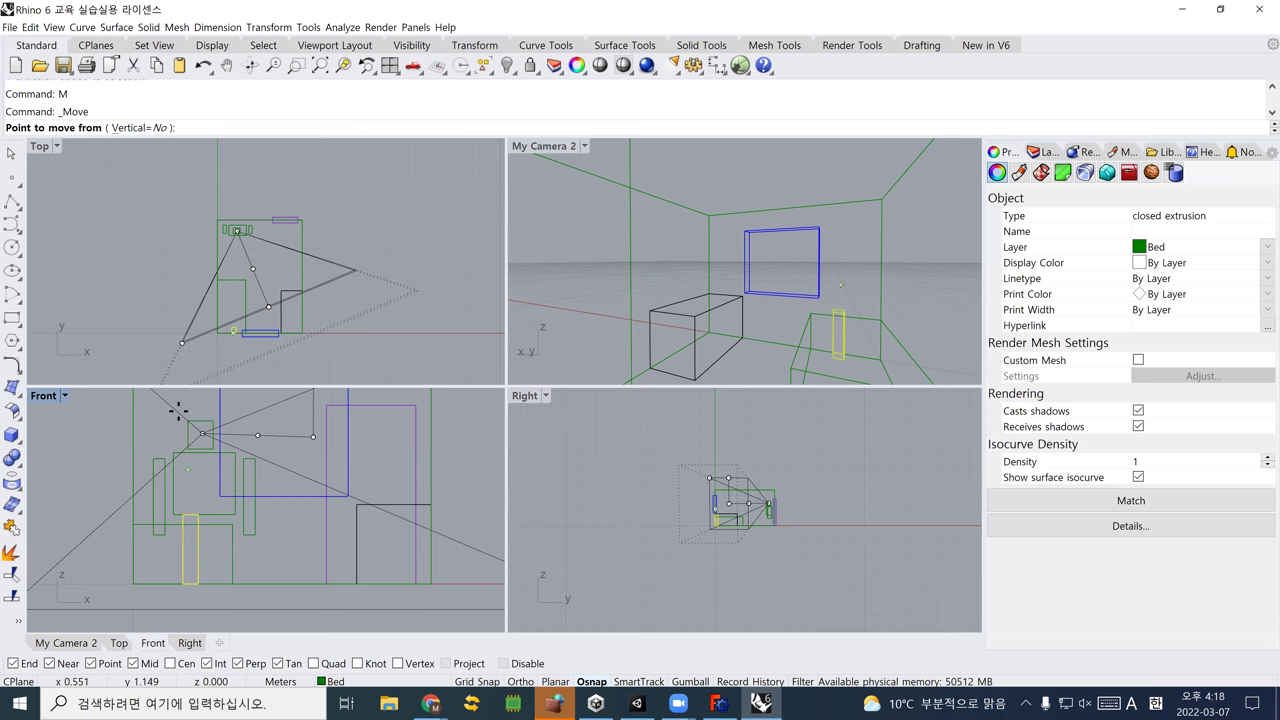
Move the leg block about 3.51 m back to the figure and shift it about 0.38 m sideways under the torso's right half
click(151, 327)
click(151, 229)
key(Return)
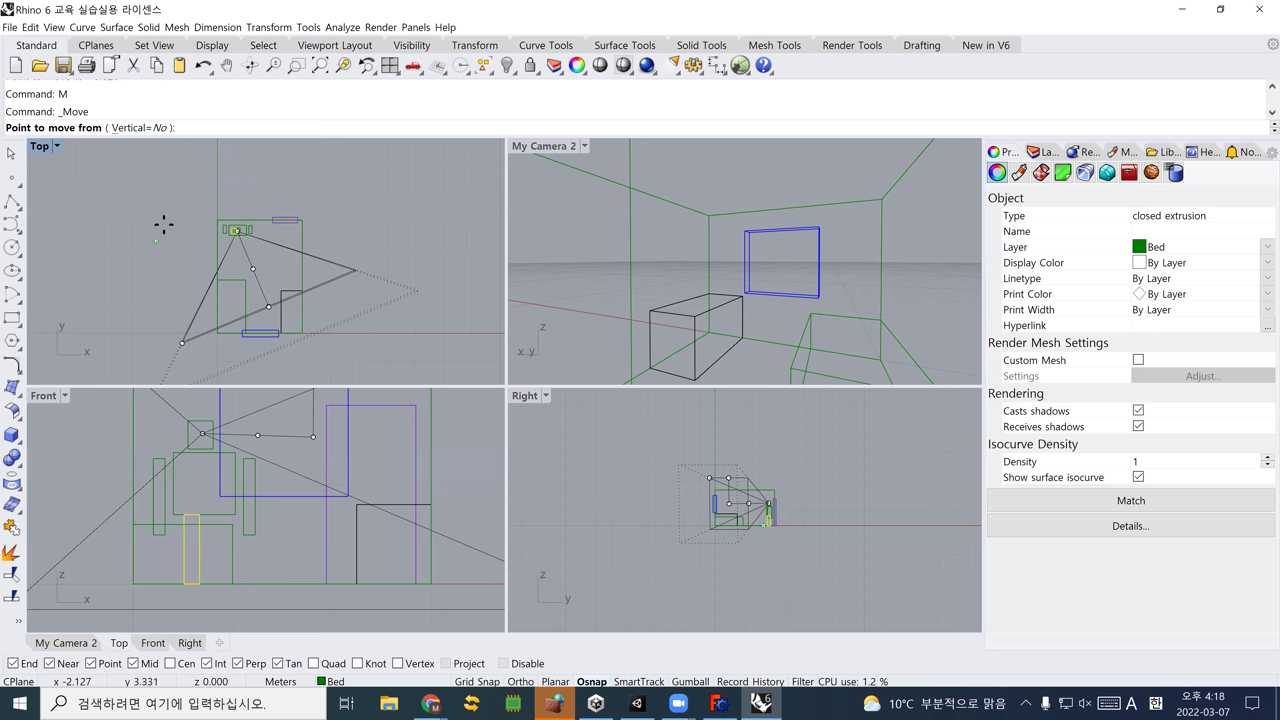
click(171, 189)
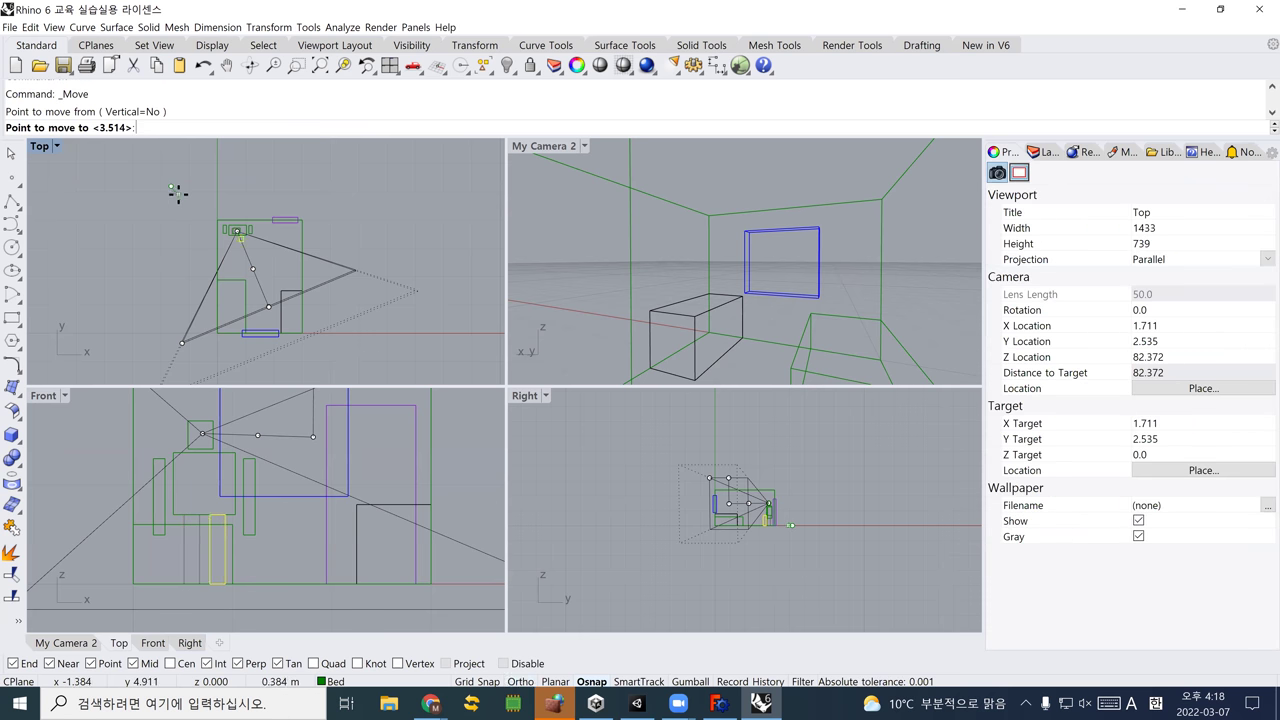
click(177, 192)
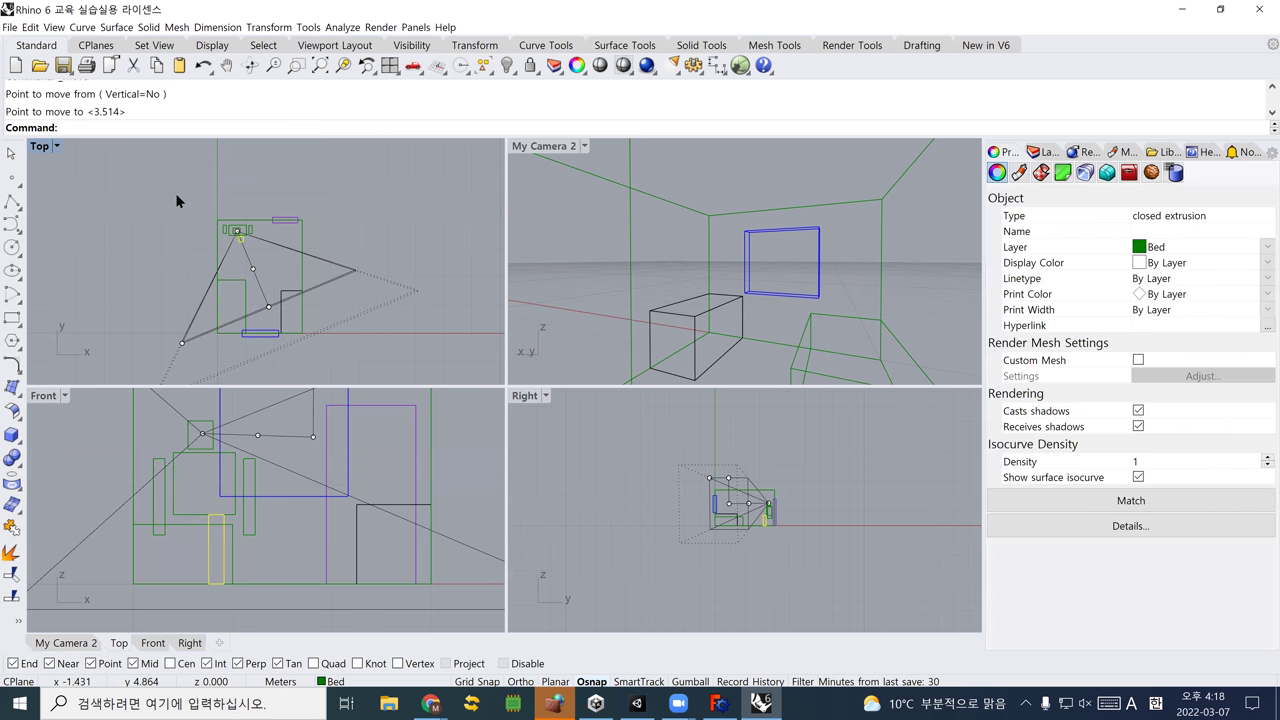
click(176, 194)
Move the leg block slightly backward in the Top view to line it up with the figure's torso in depth
click(205, 540)
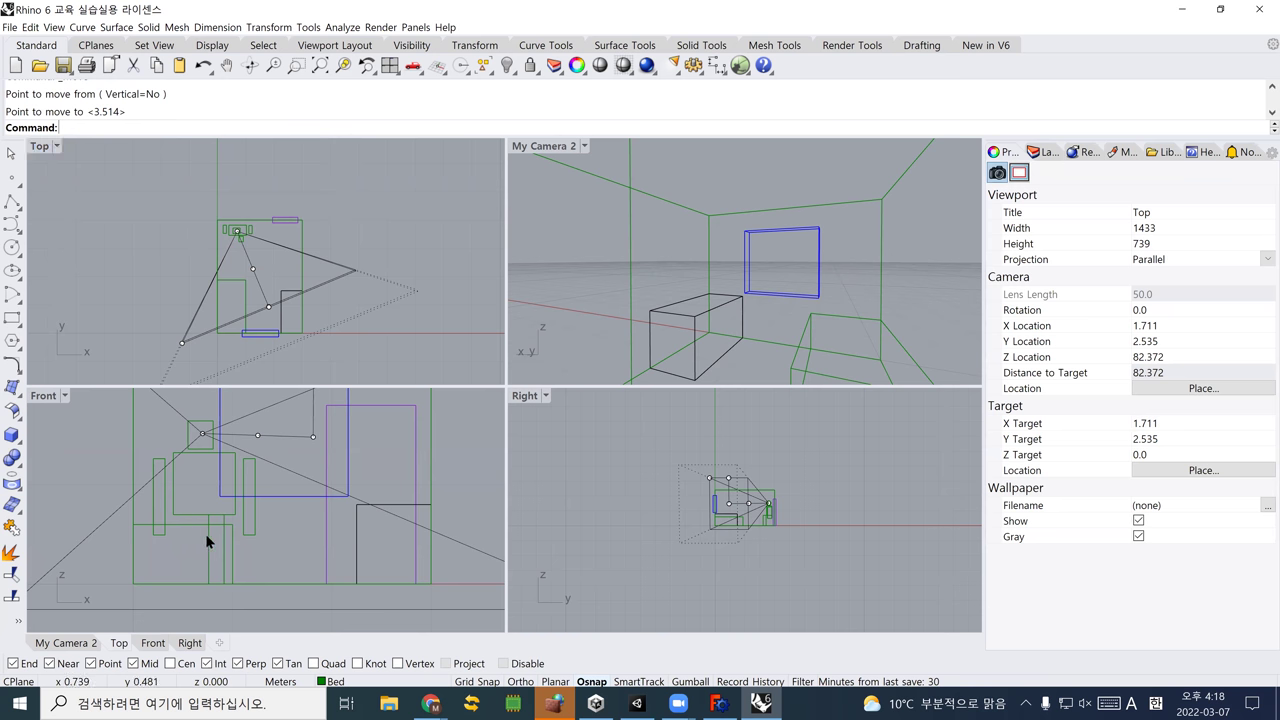
click(208, 541)
text(m)
key(Return)
click(338, 206)
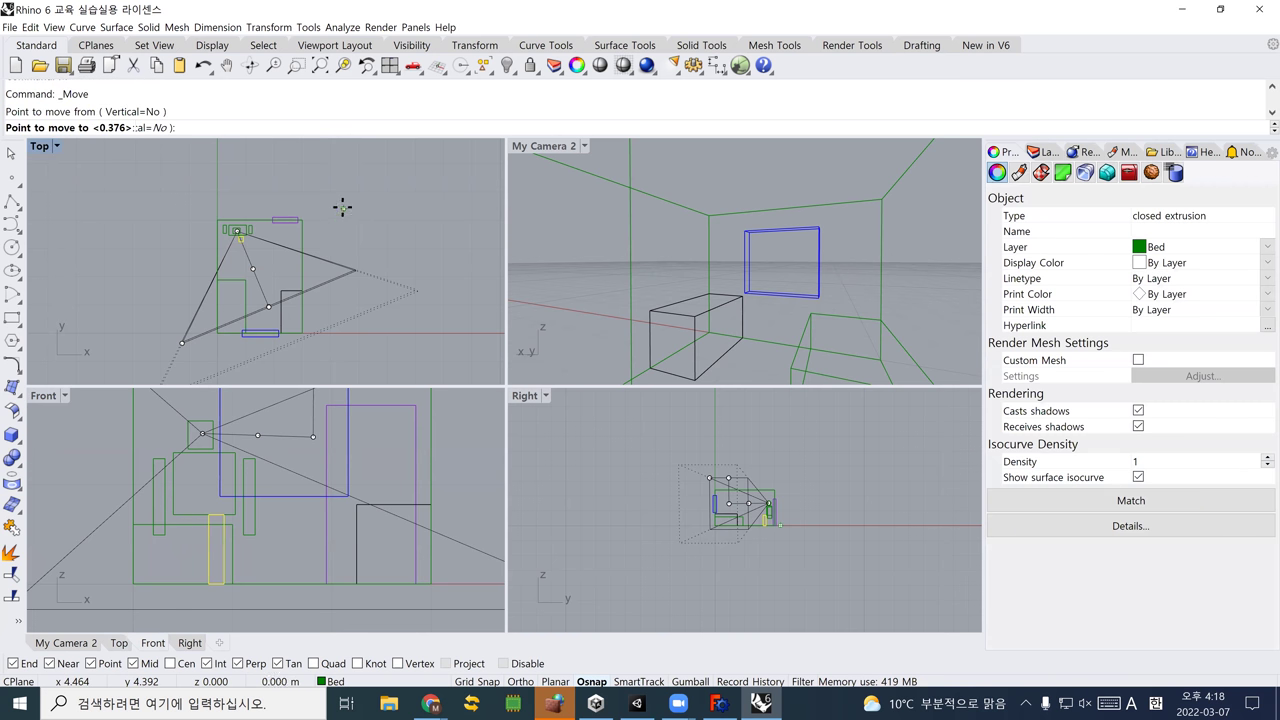
click(342, 199)
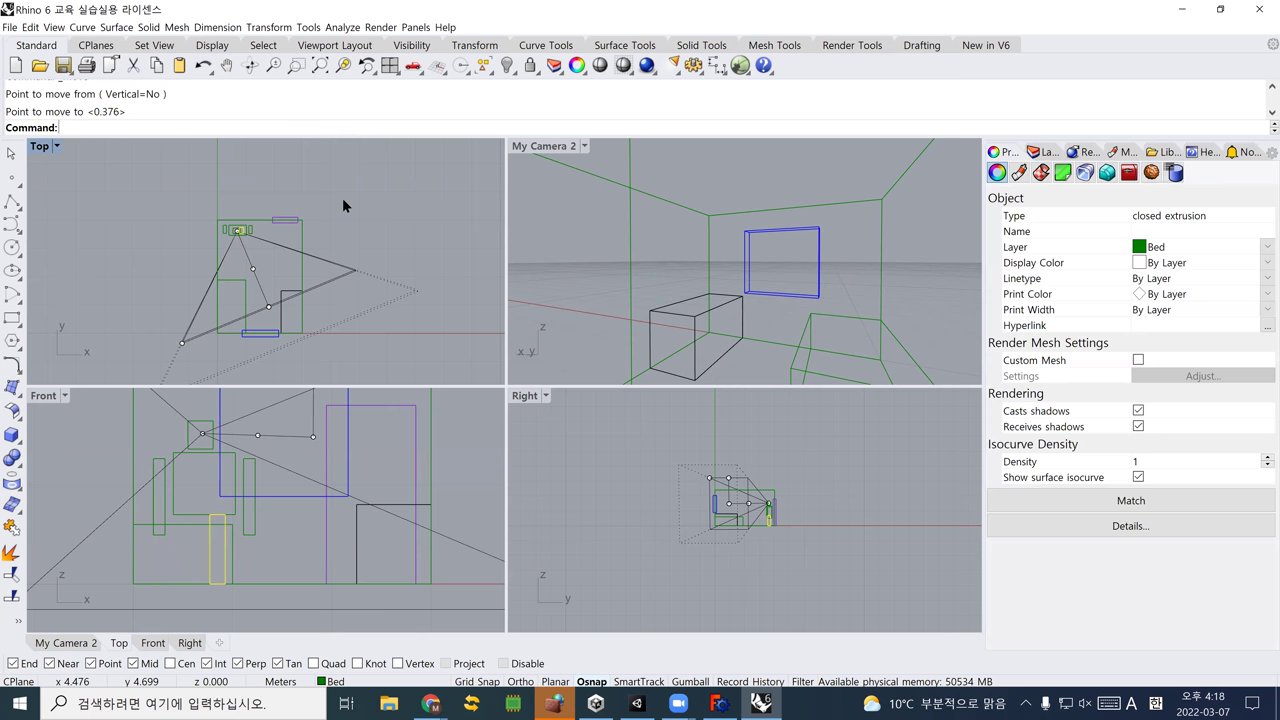
Copy the leg block sideways to form the figure's second leg under the other half of the torso
text(Copy)
key(Return)
click(336, 197)
key(Return)
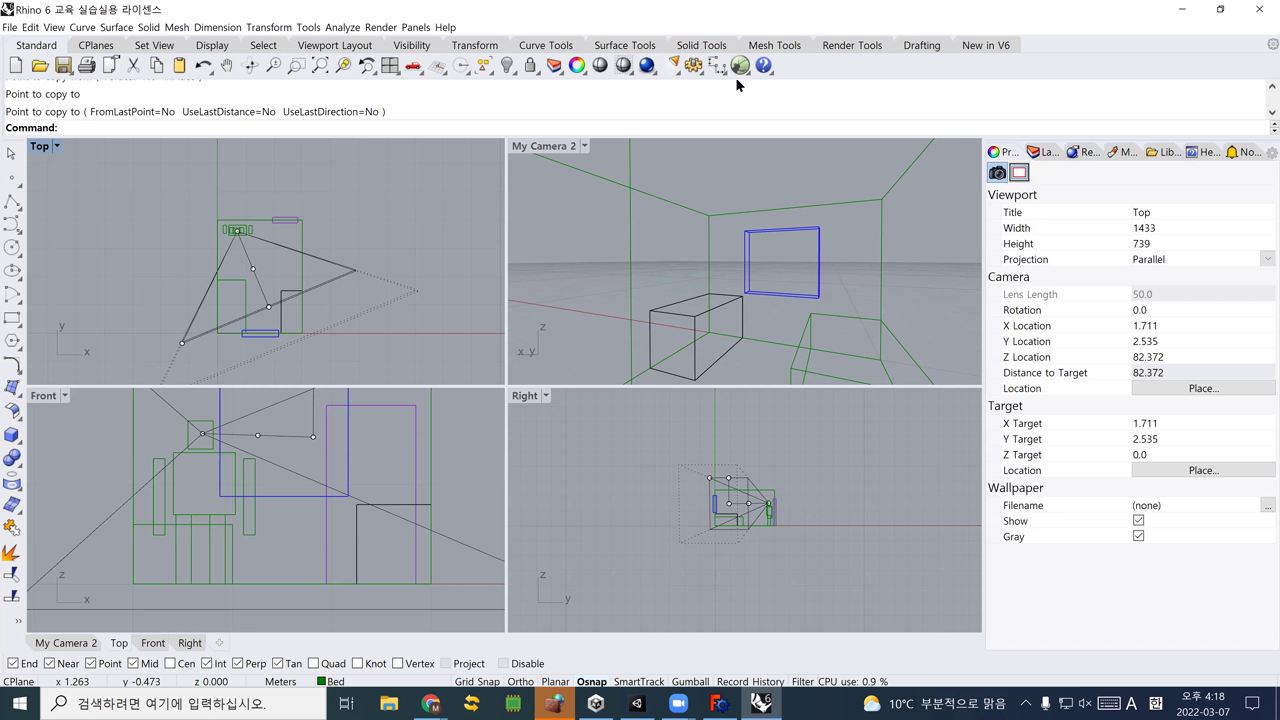
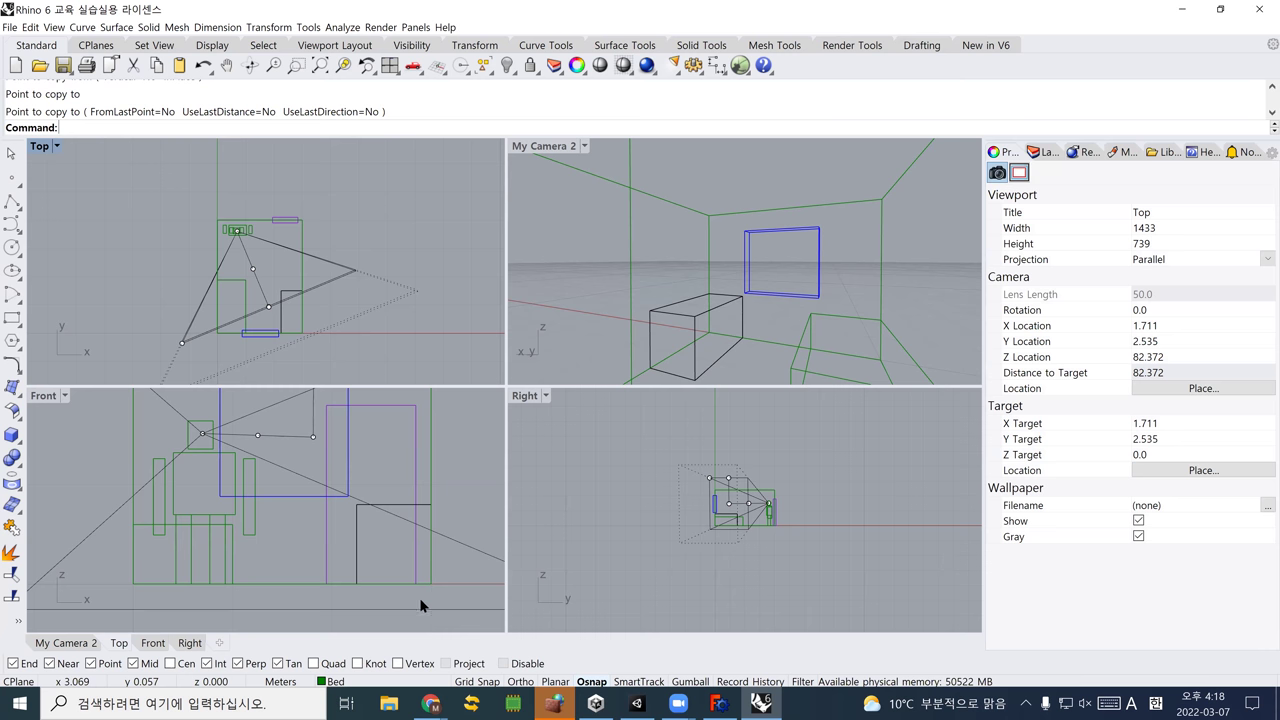
Switch to Chrome, search Google for "roblox" and browse the image results
mouse_move(430, 702)
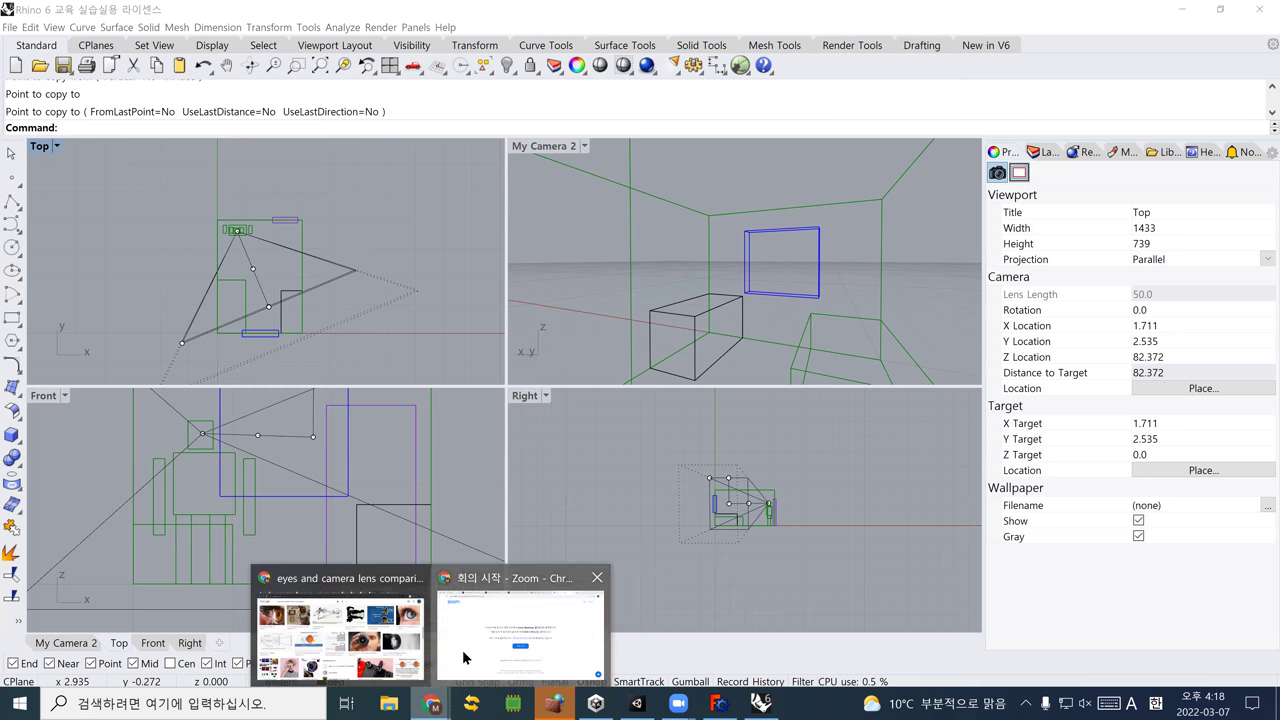
click(463, 657)
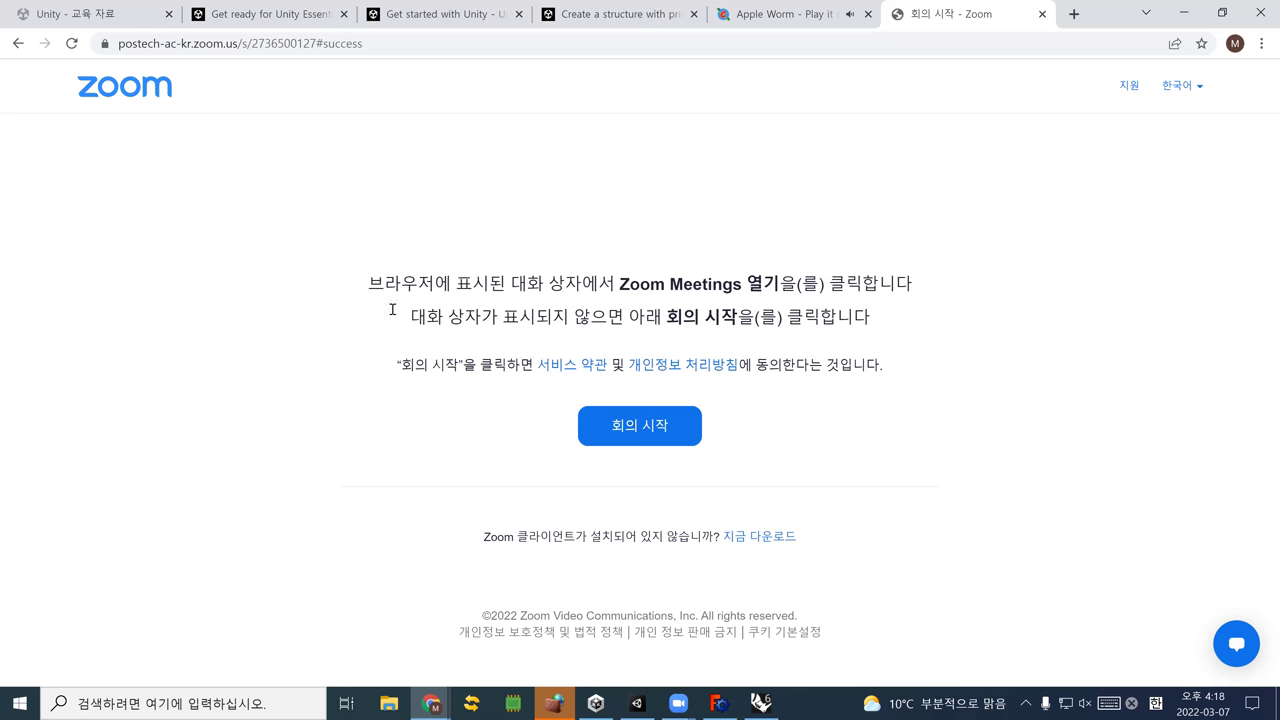
click(398, 43)
text(roblox)
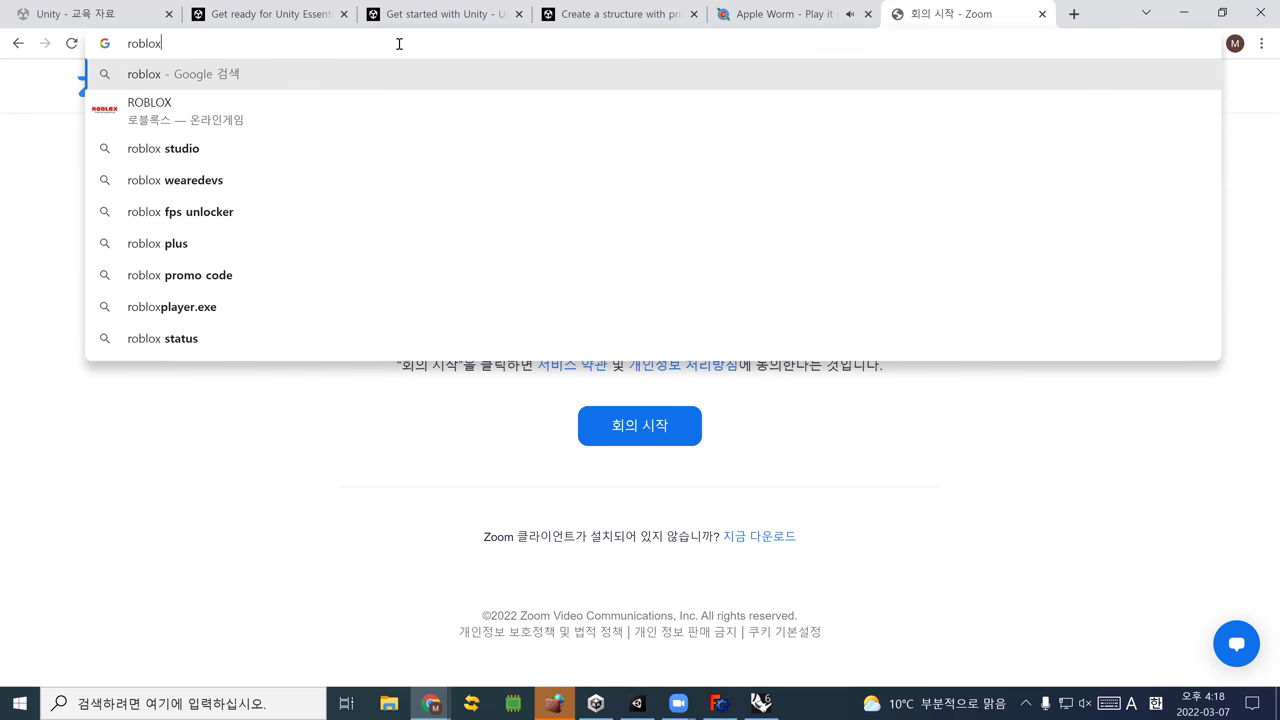
key(Return)
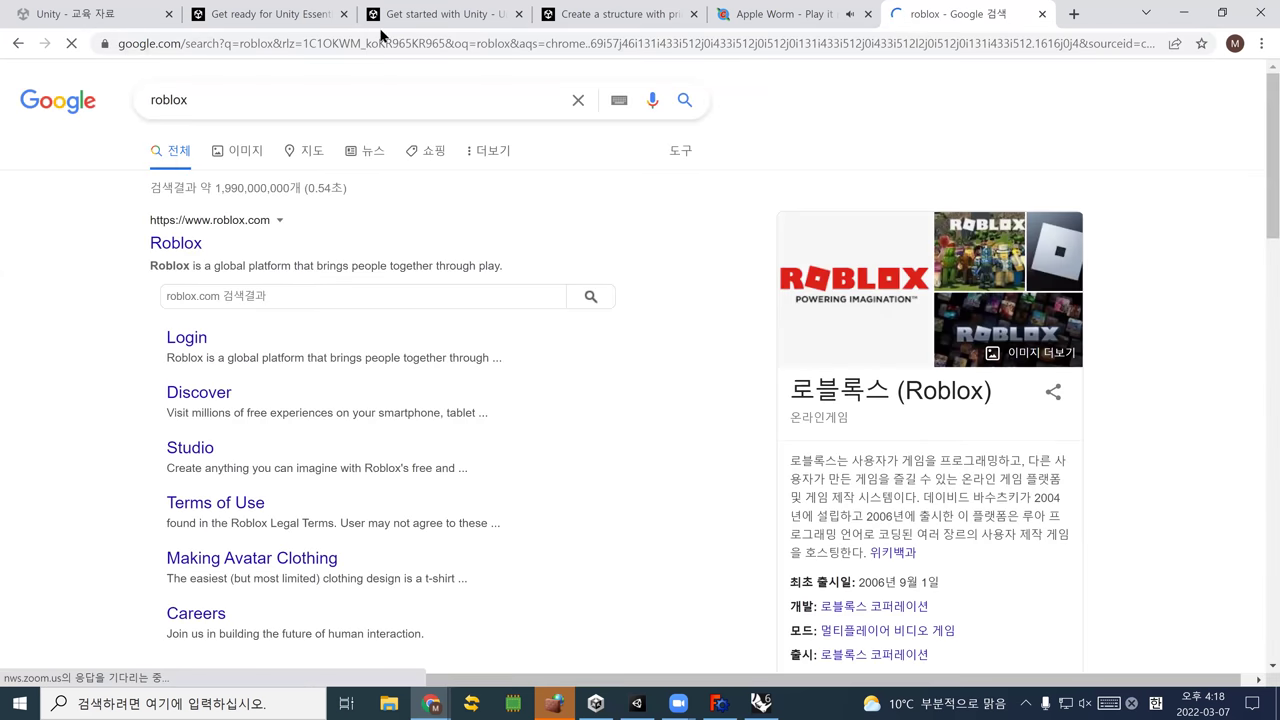
click(253, 153)
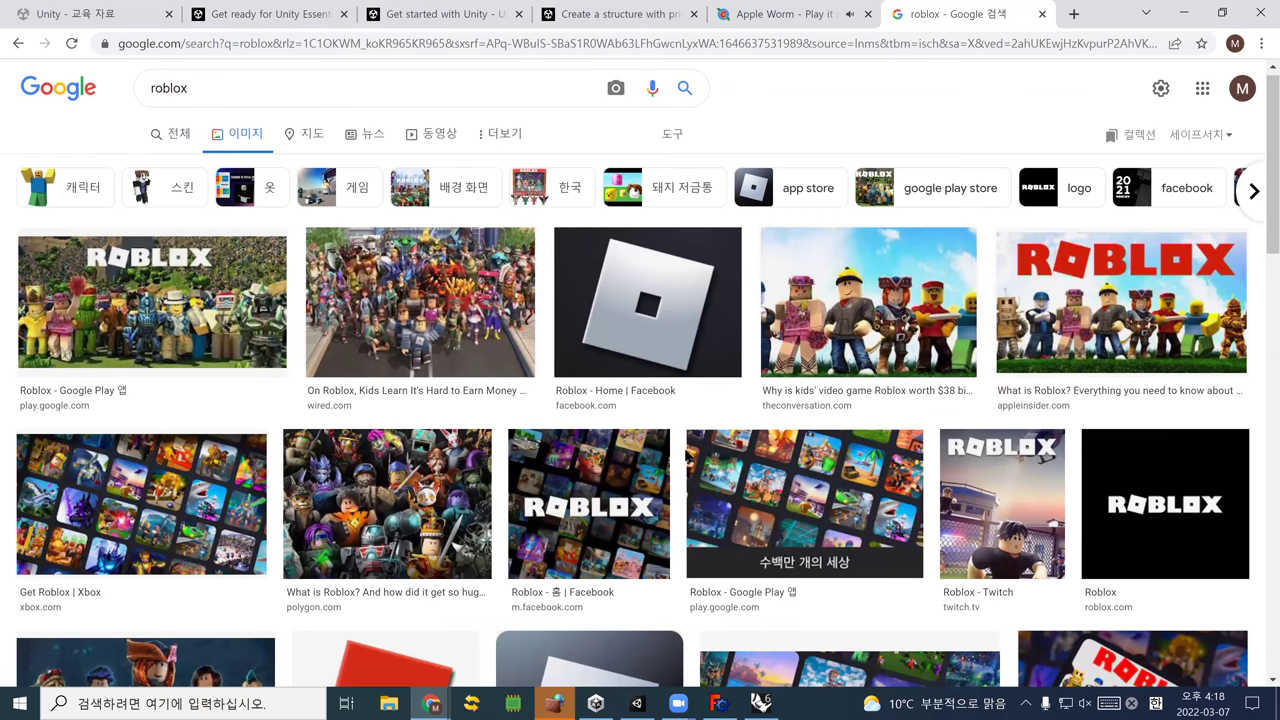
scroll(800, 460, down, 1)
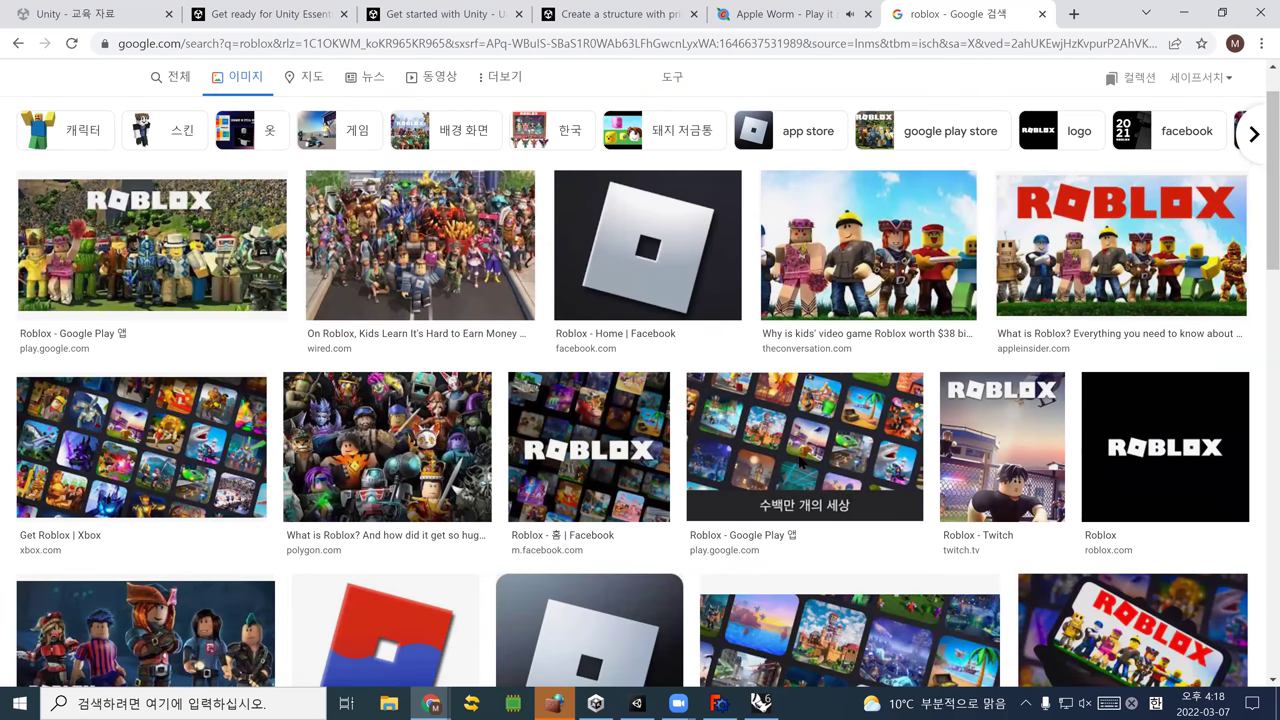
scroll(799, 458, down, 1)
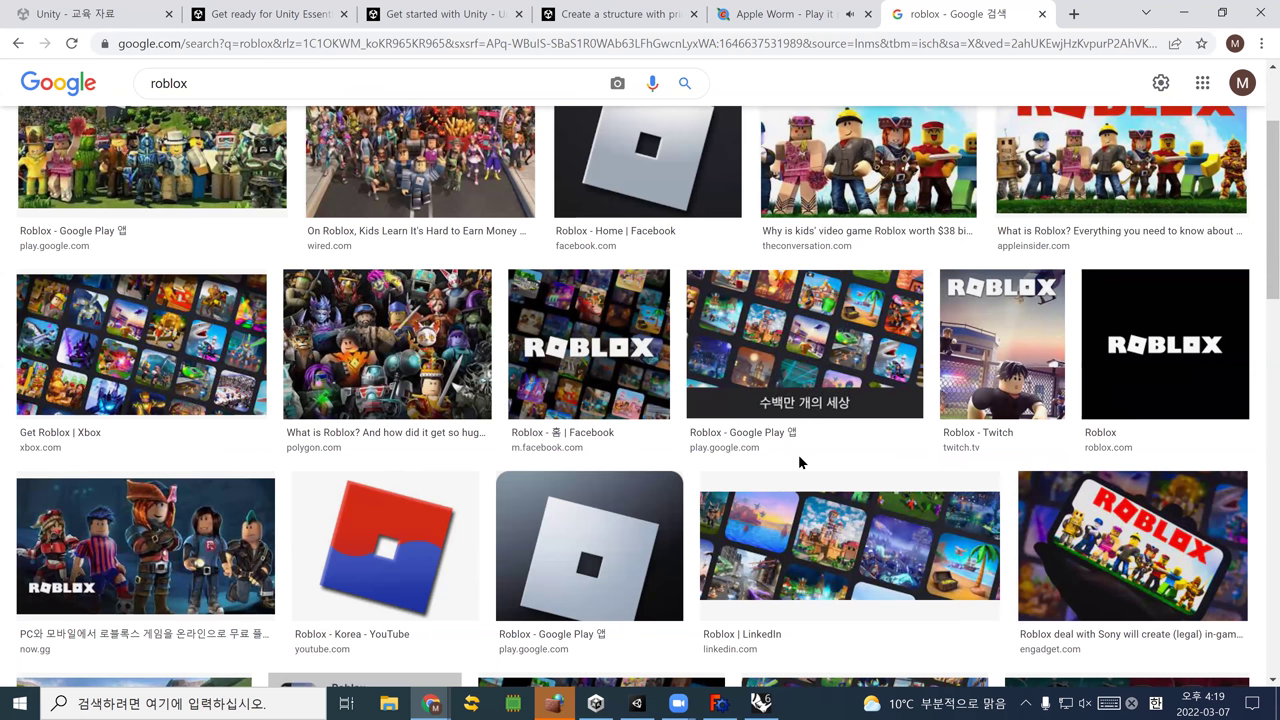
Search the images for "roblox studio", preview the devforum.roblox.com editor screenshot, and return to Rhino
click(266, 91)
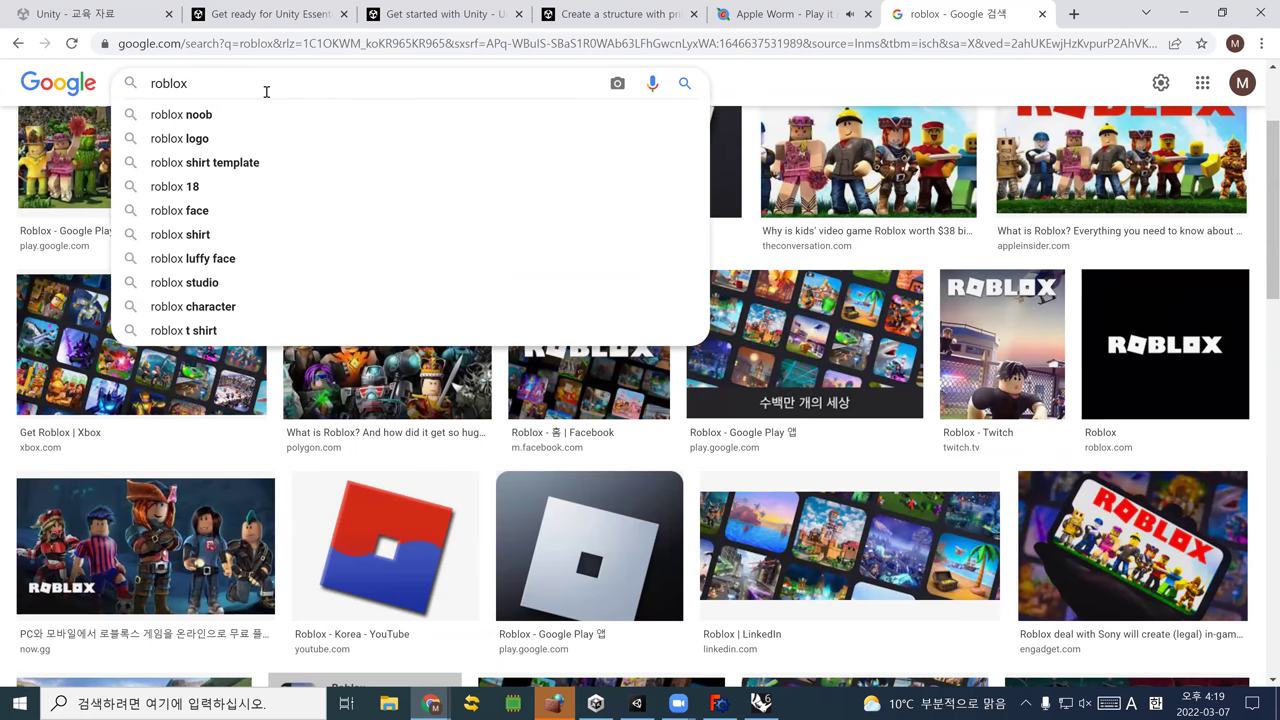
text(studio)
key(Return)
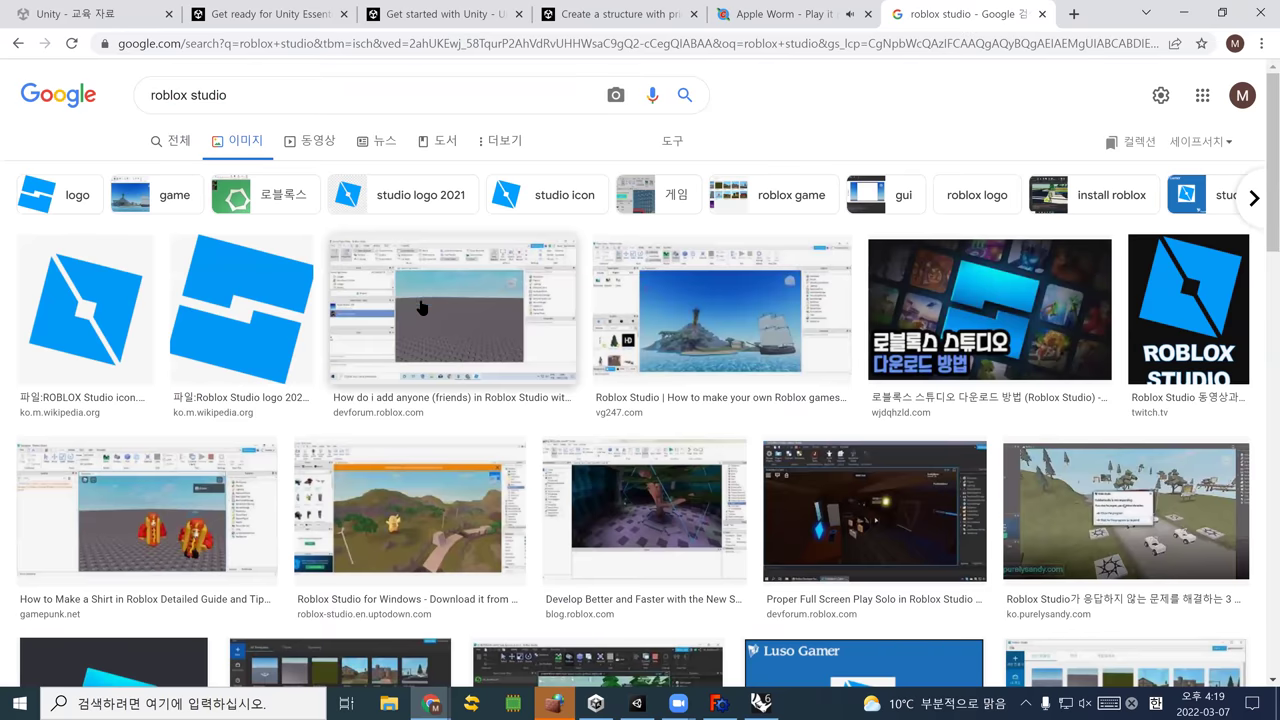
click(425, 307)
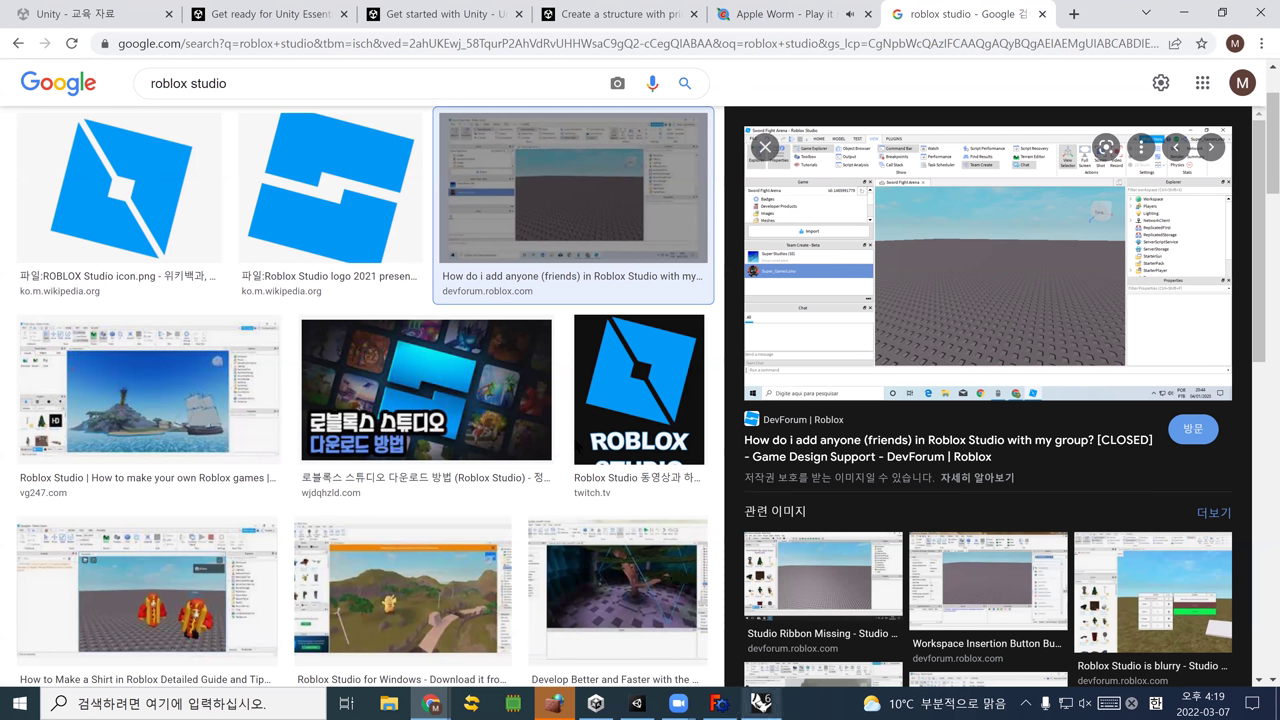
key(alt+Tab)
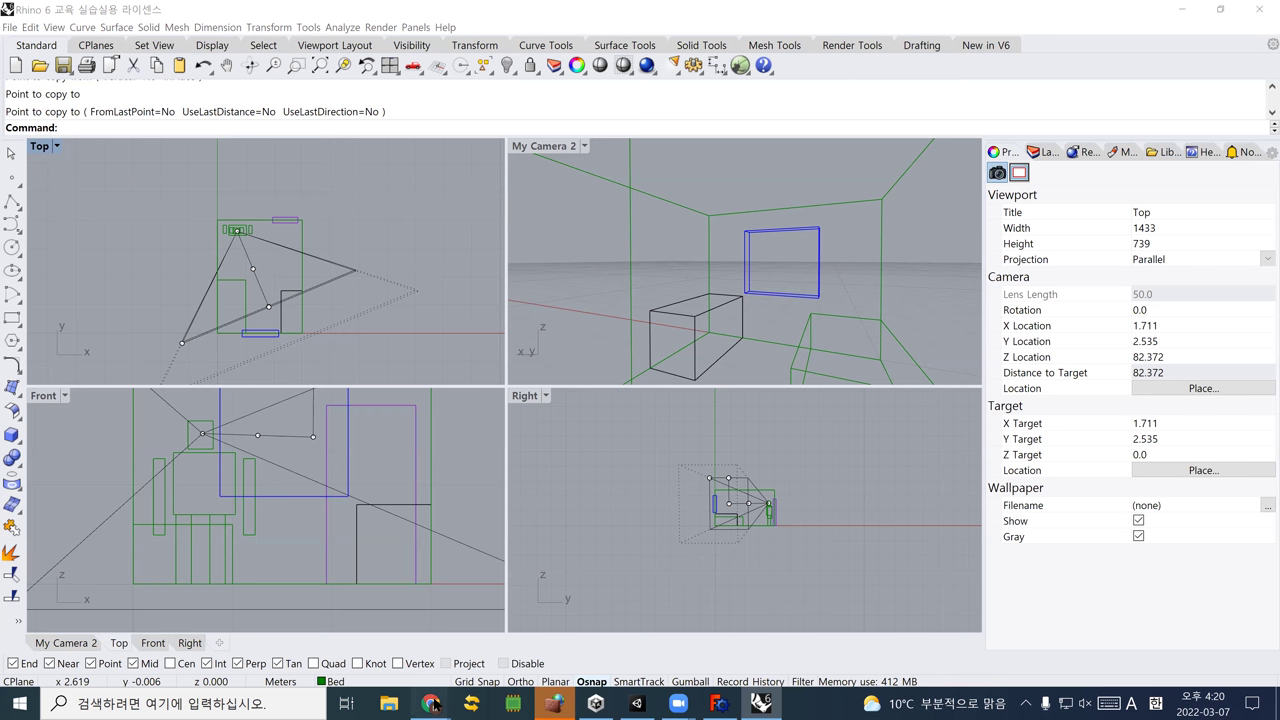
Switch to the open Unity editor with My project (10) and close it without saving the scene changes
mouse_move(433, 703)
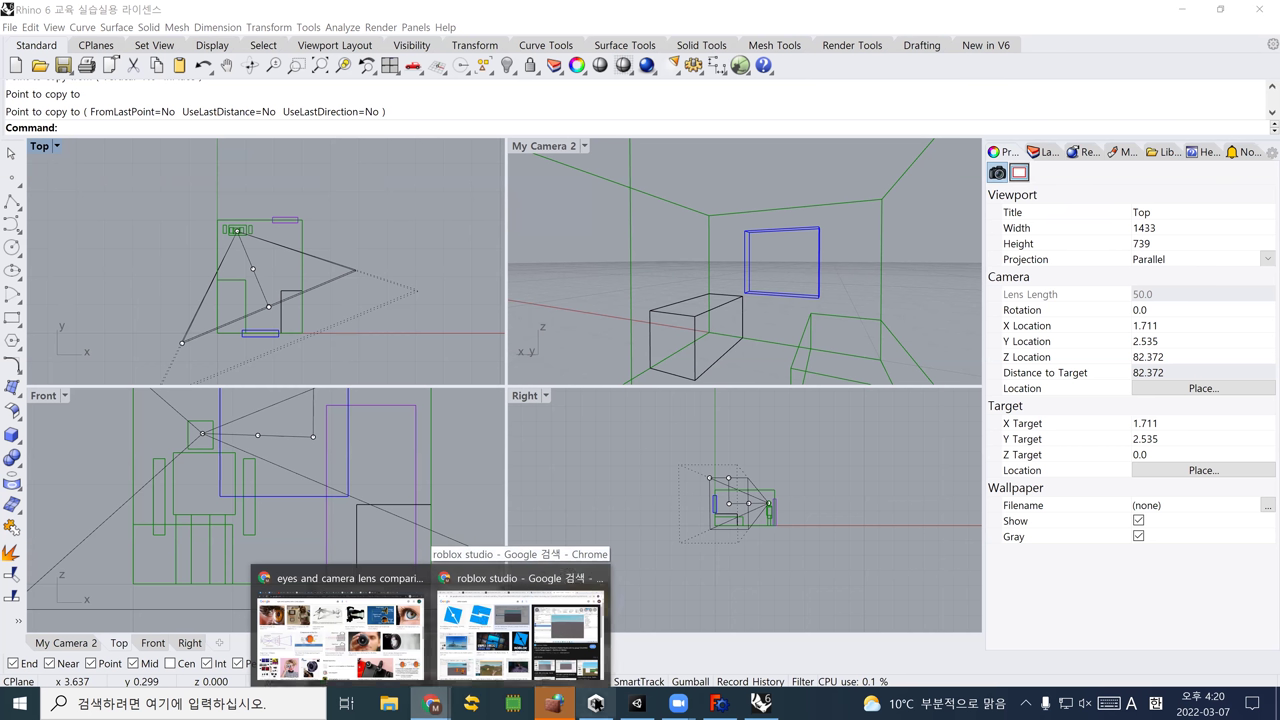
click(608, 703)
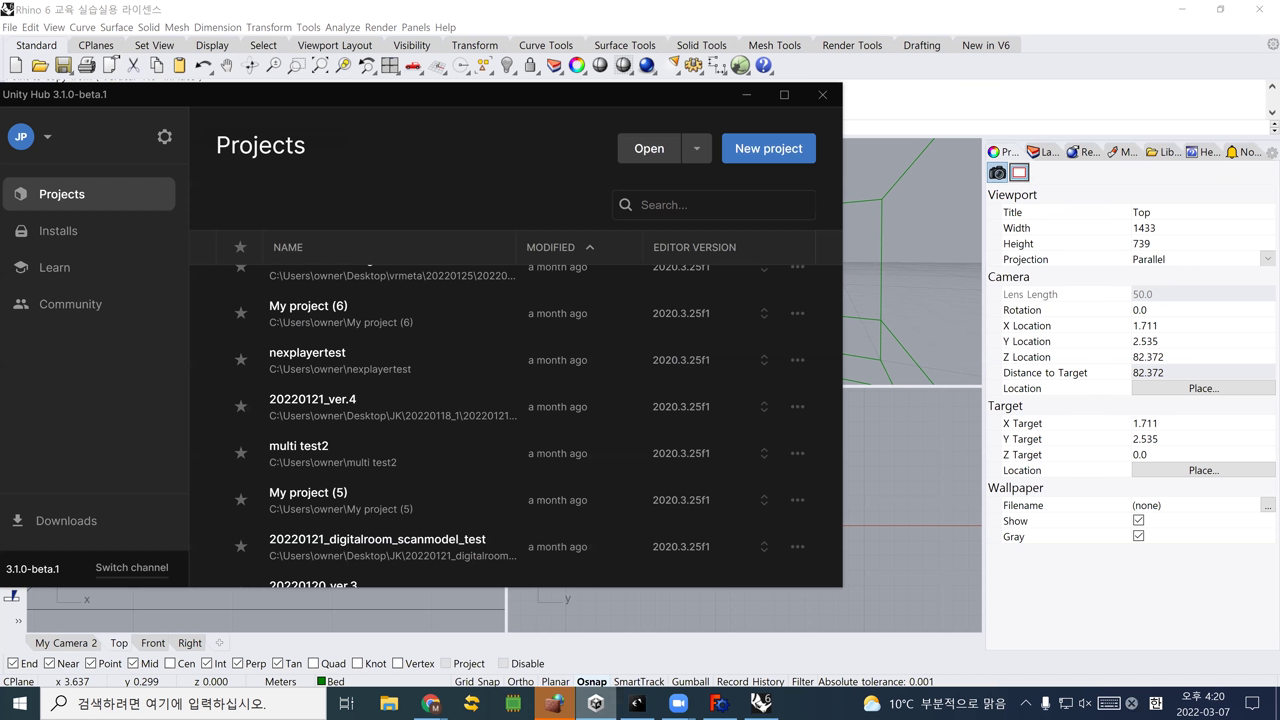
click(636, 703)
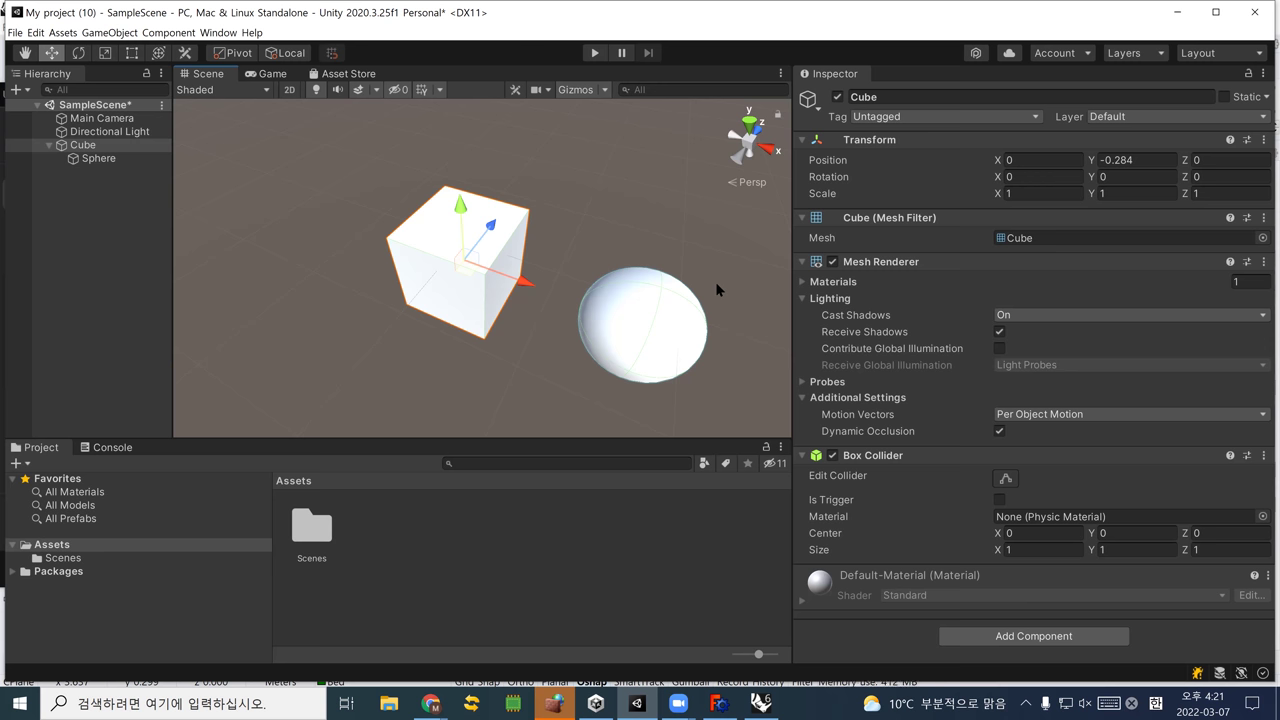
click(1255, 13)
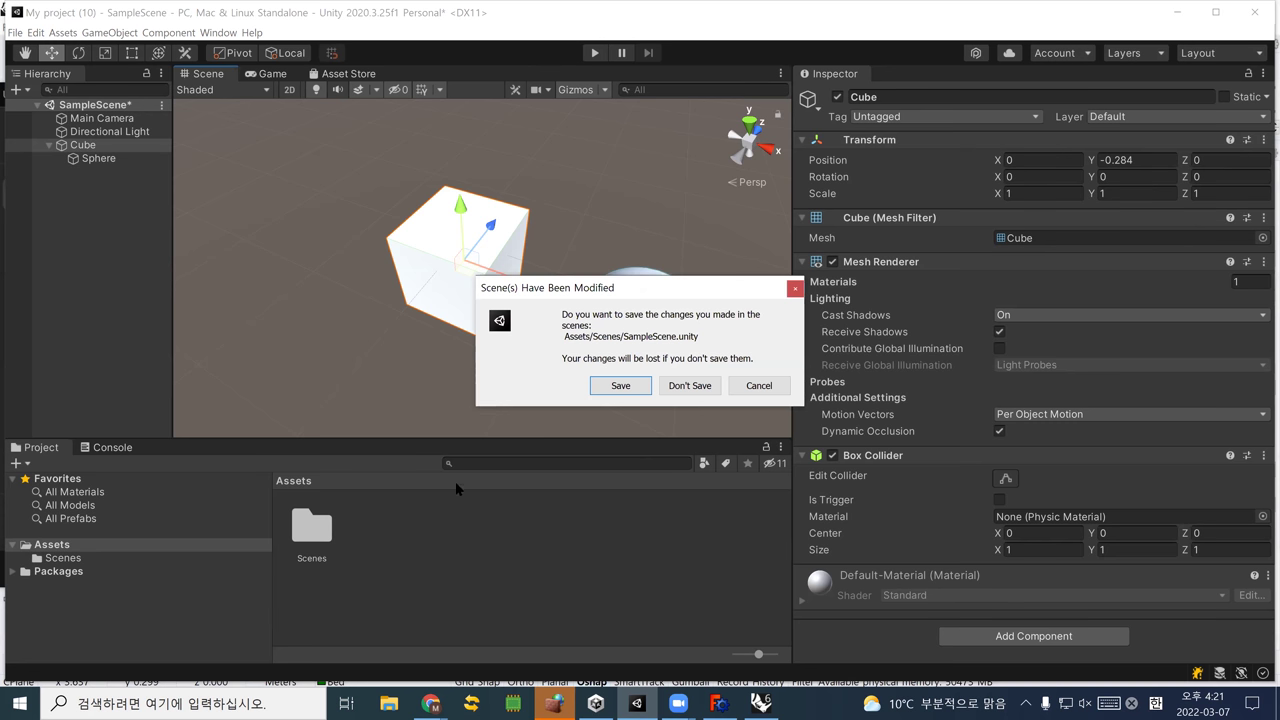
click(689, 385)
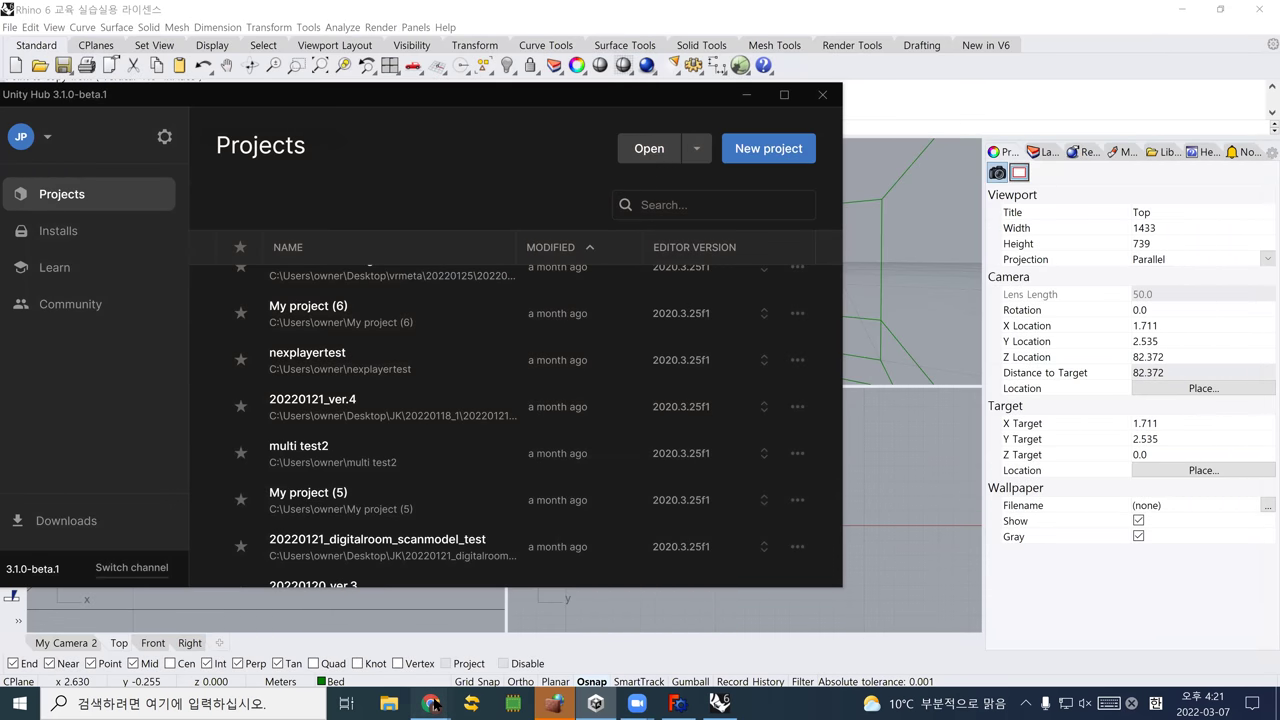
Switch to Chrome and search Google for "unity downlad"
mouse_move(433, 703)
click(508, 640)
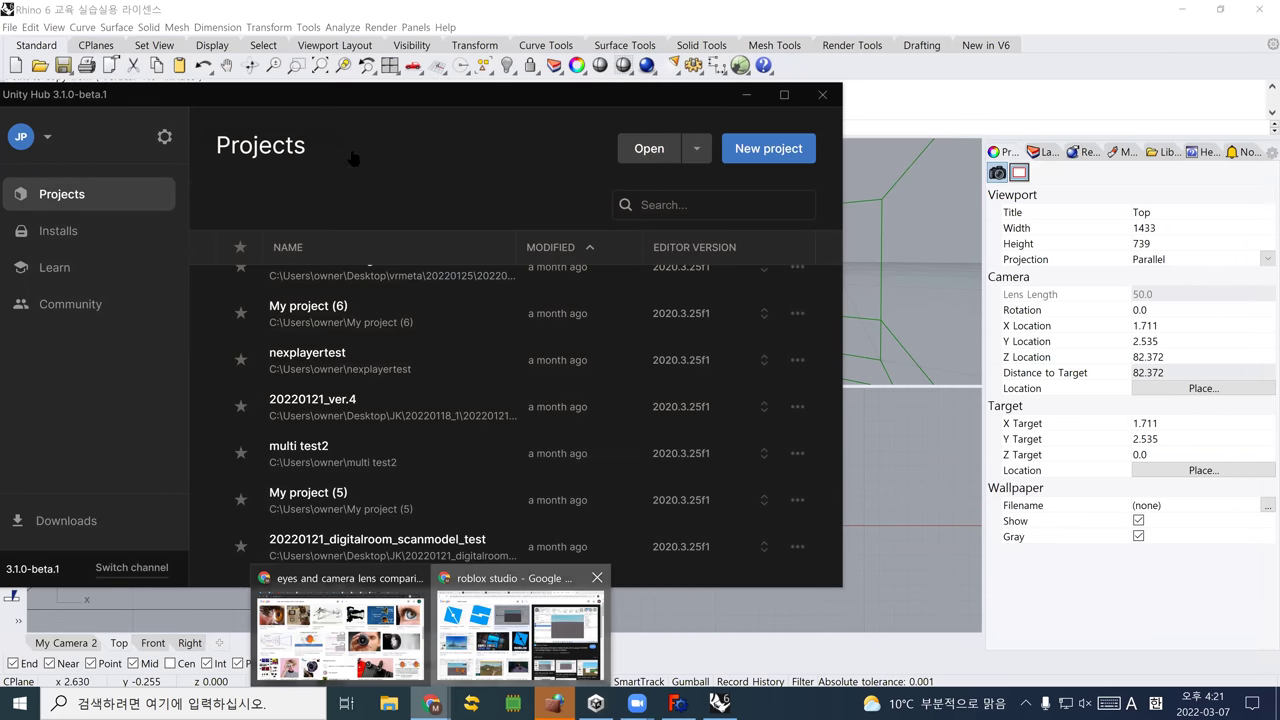
text(unit)
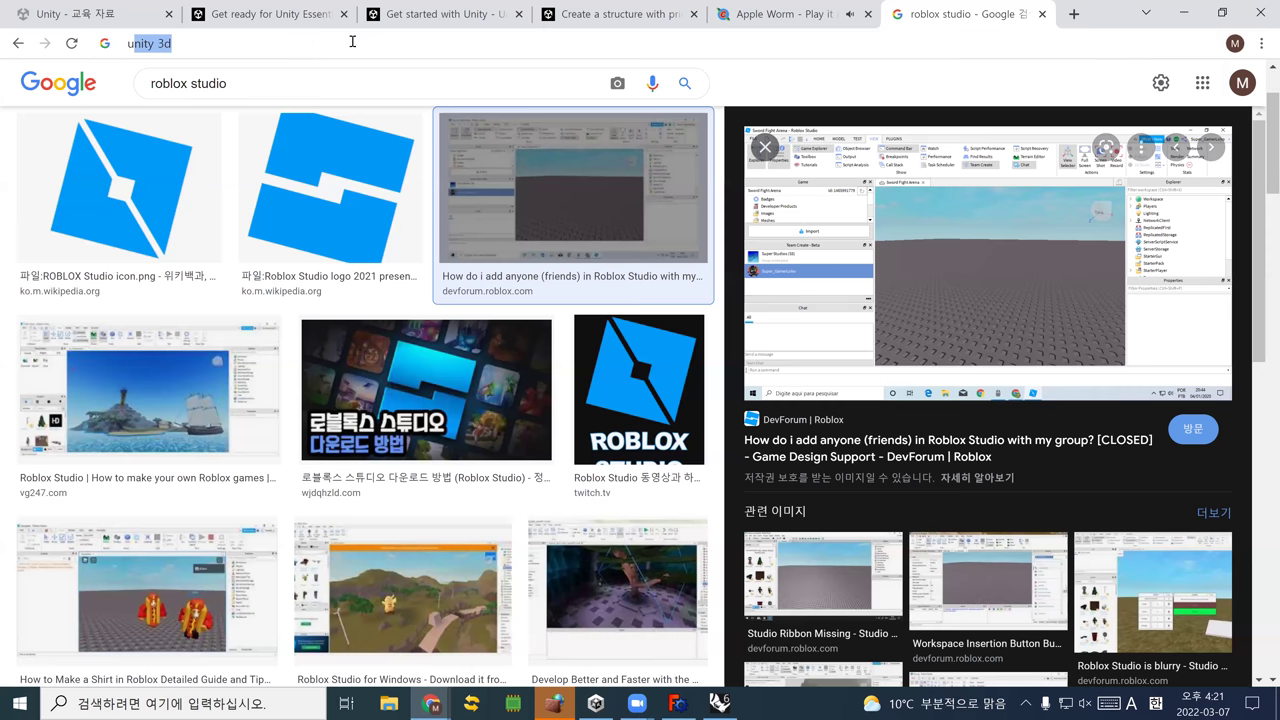
key(BackSpace)
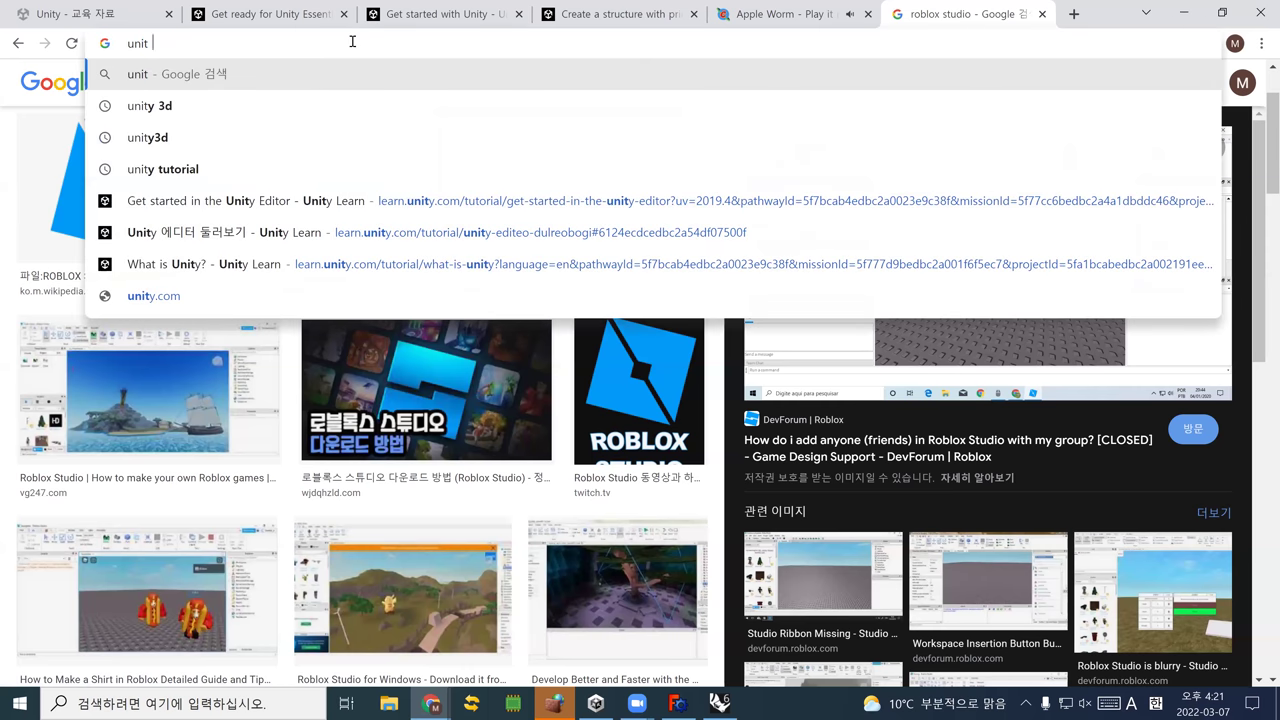
text(3)
key(BackSpace)
key(BackSpace)
key(BackSpace)
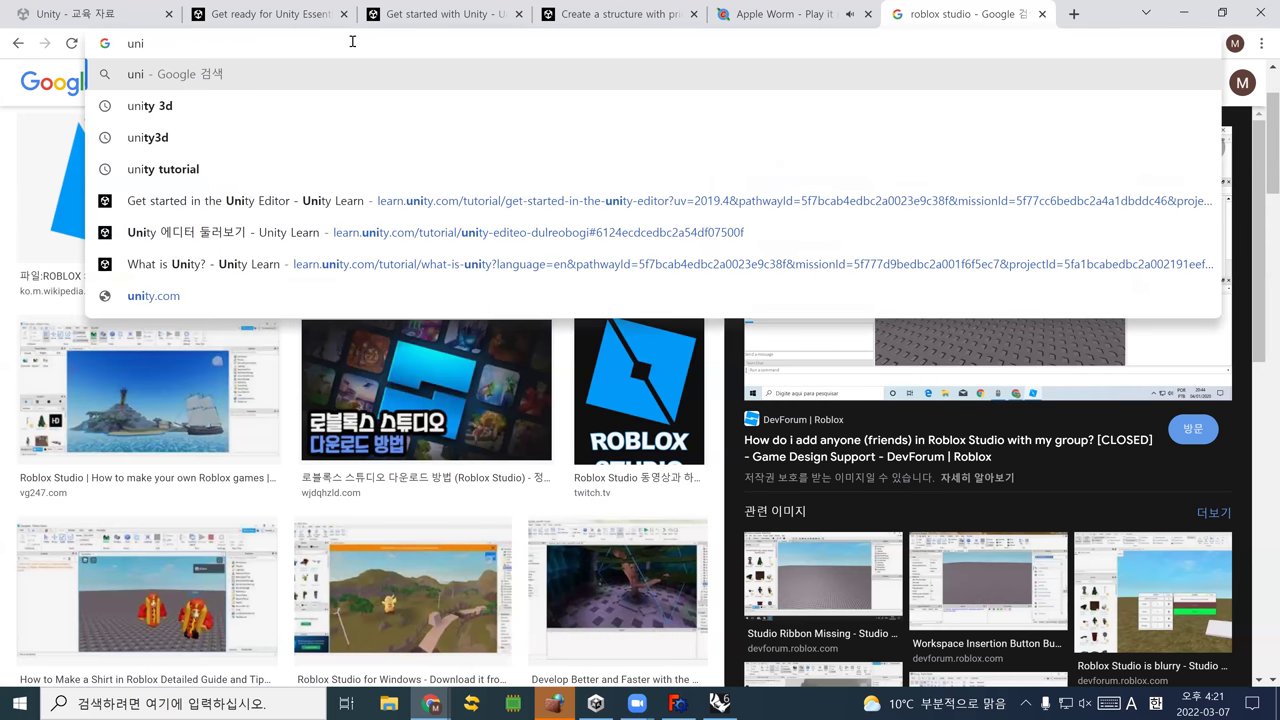
text(ty)
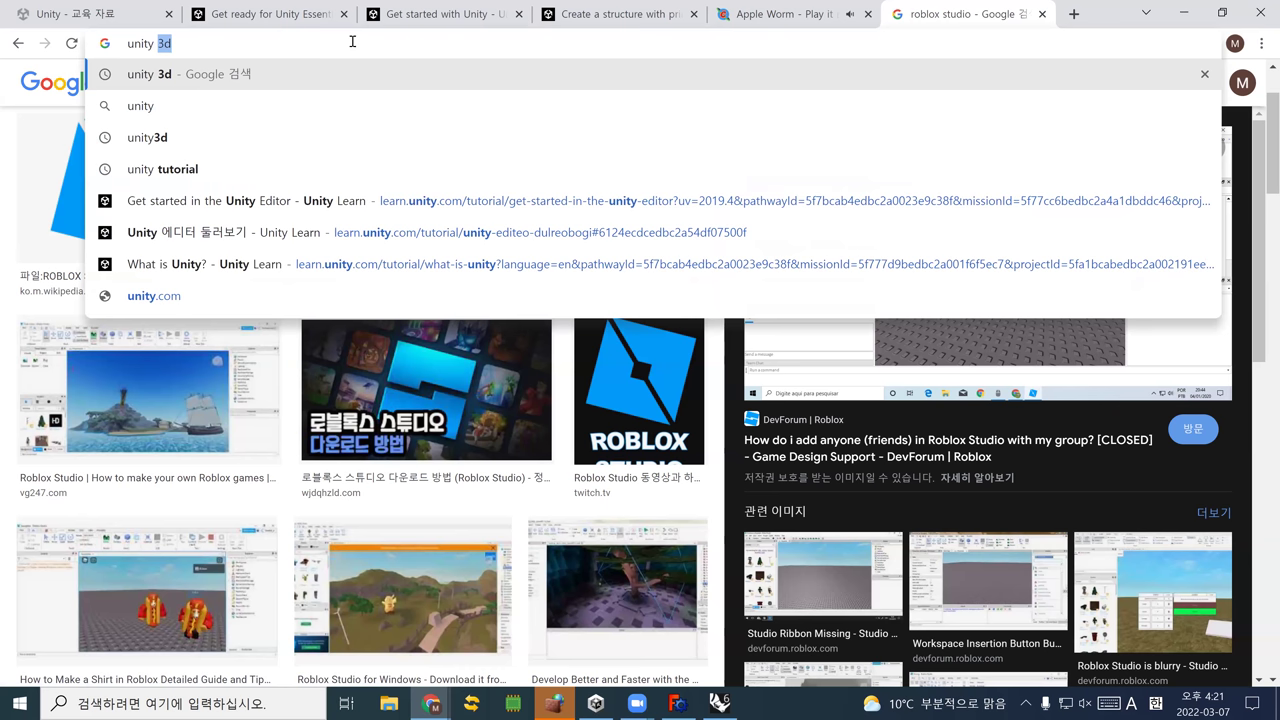
text( downlad)
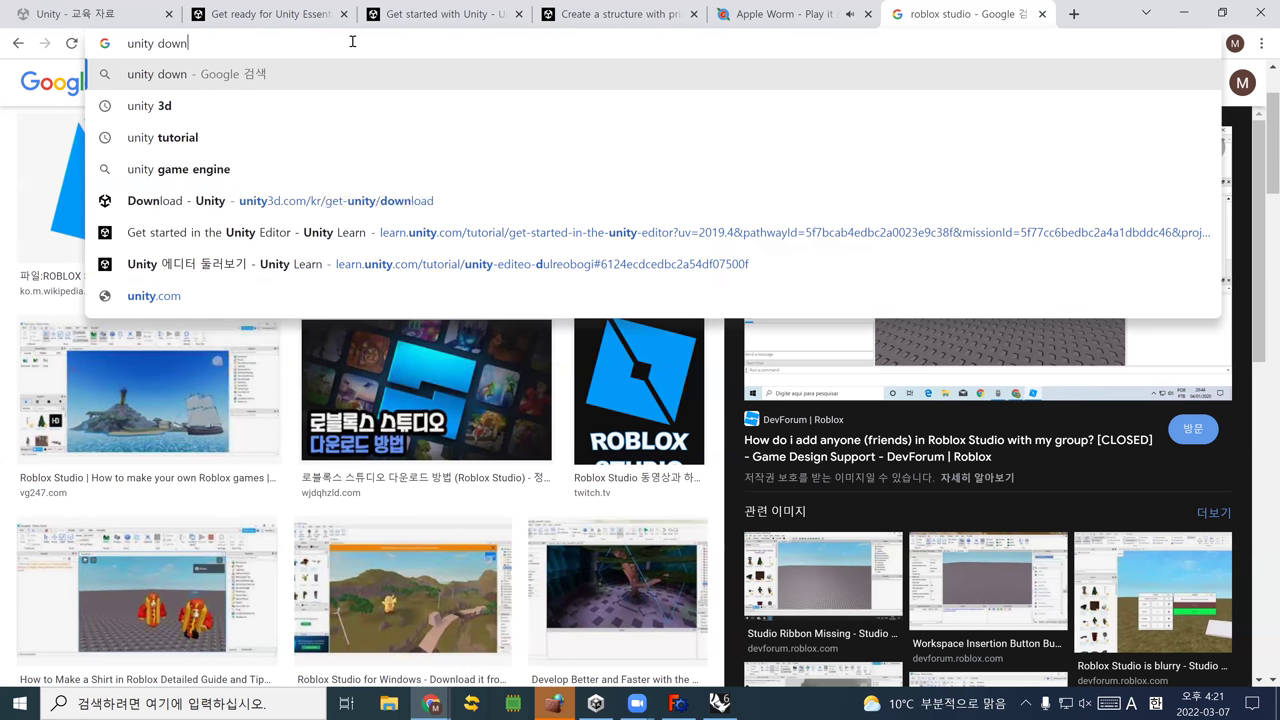
key(Return)
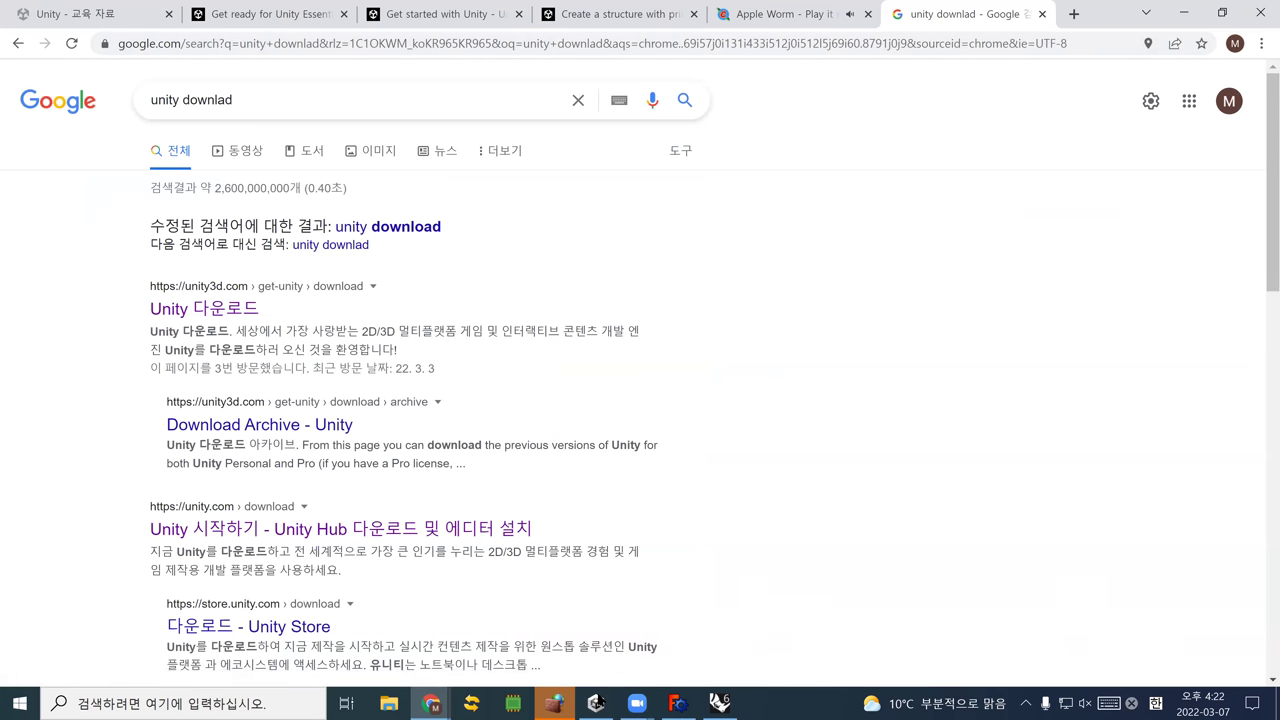
Switch to the FreeCAD 0.19.3 installer, finish the setup with Launch FreeCAD enabled, and maximize the FreeCAD window
mouse_move(596, 703)
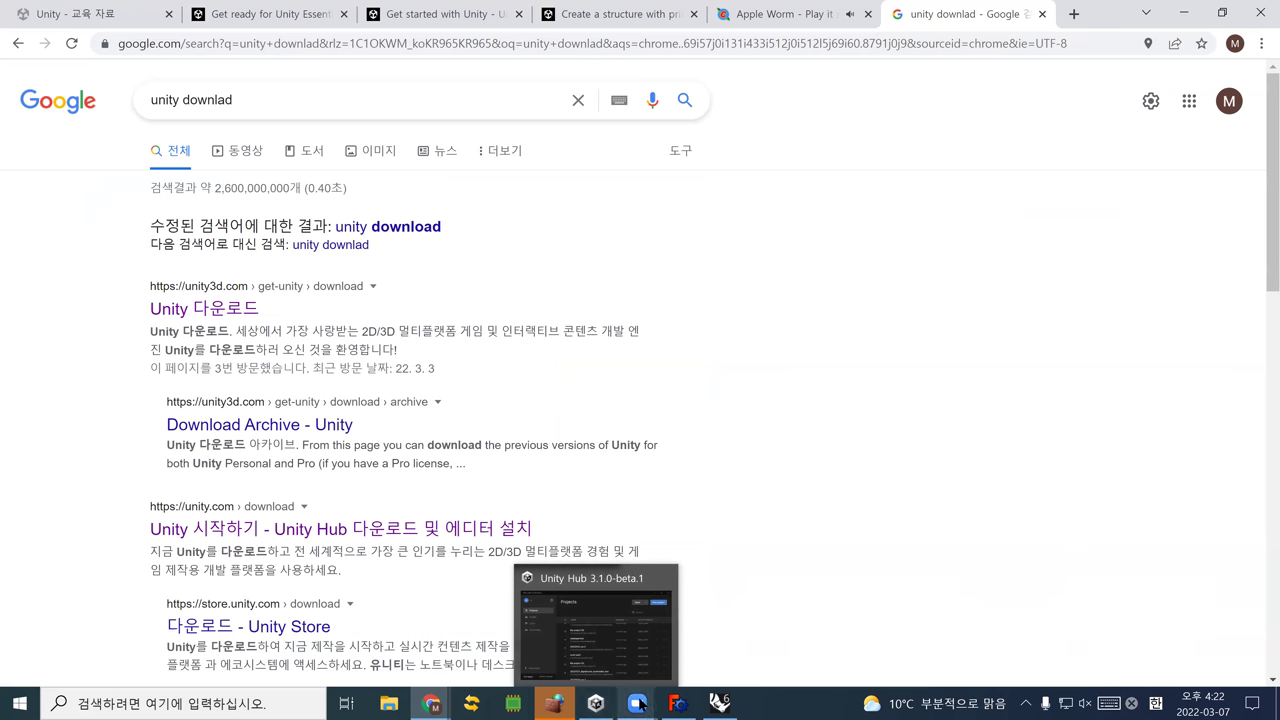
mouse_move(678, 703)
click(630, 578)
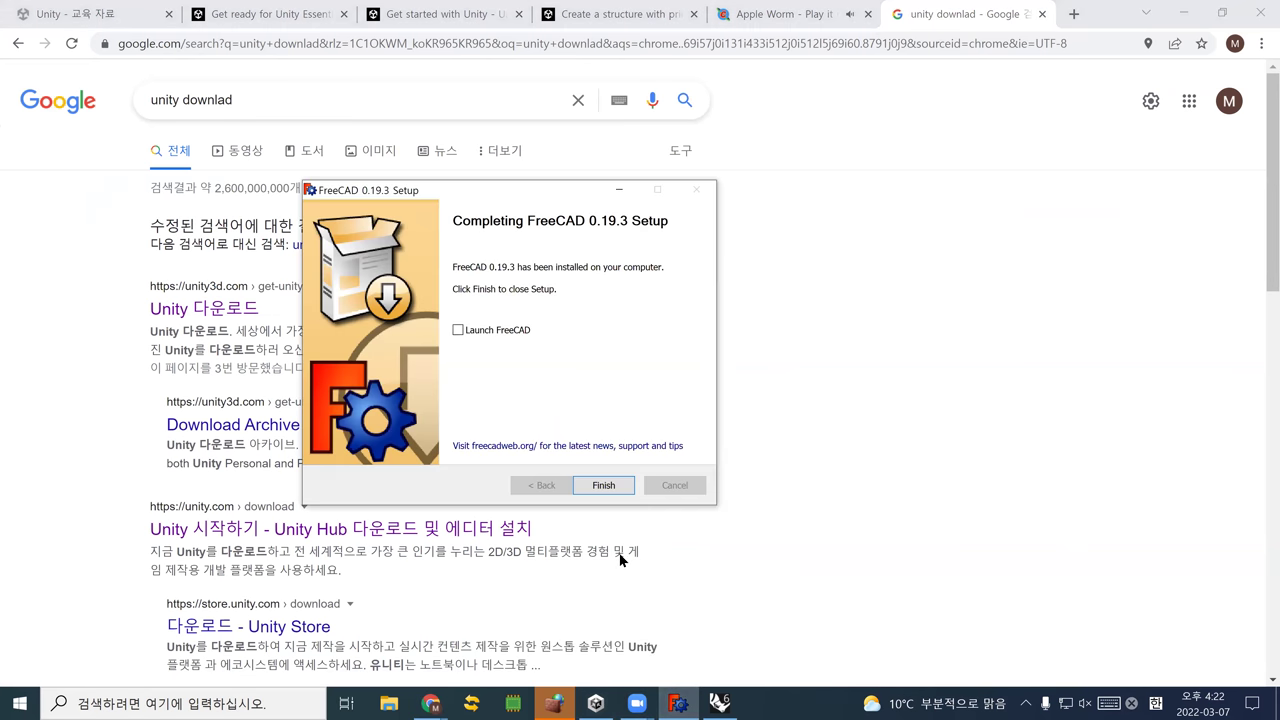
click(510, 336)
click(605, 486)
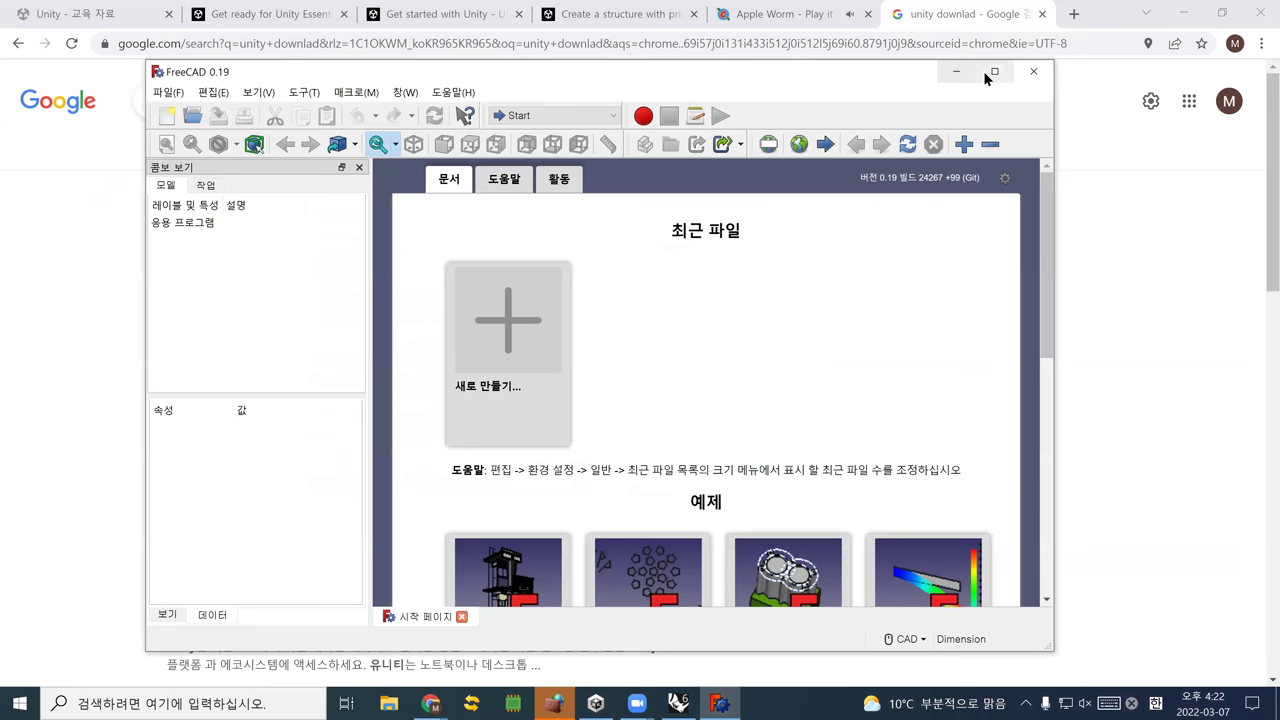
click(984, 71)
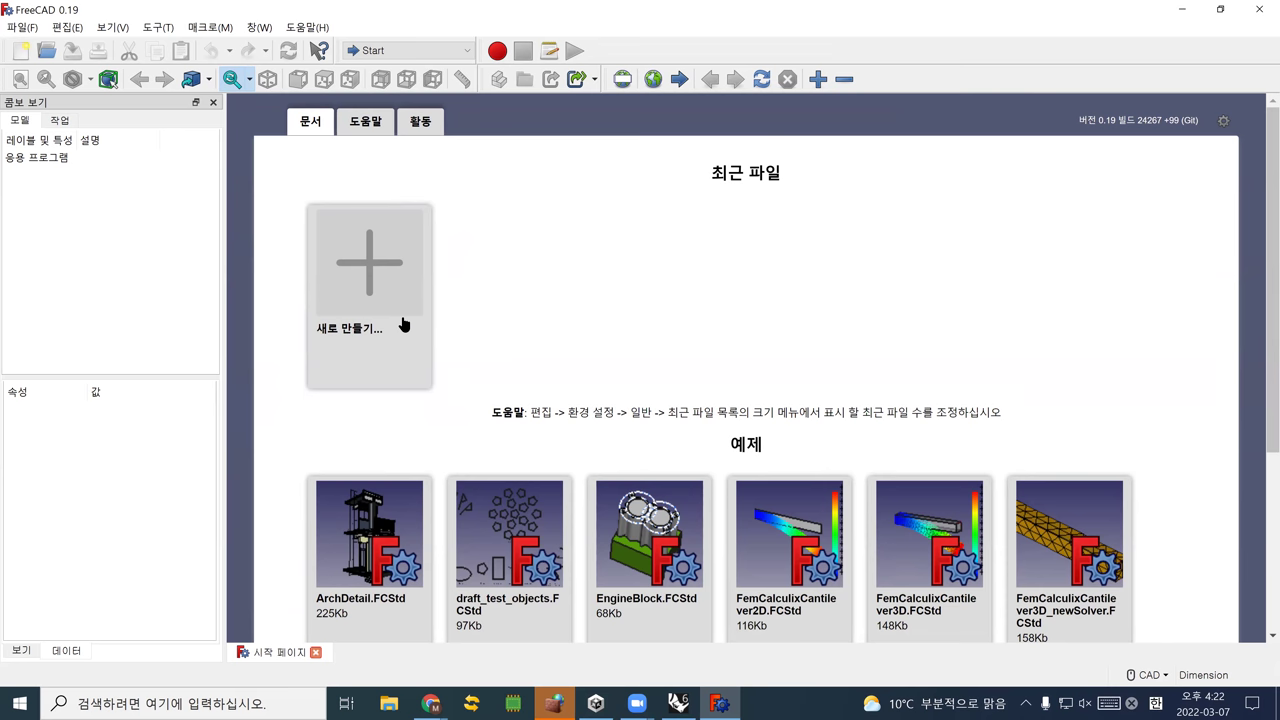
Create two new empty documents, show the first one in isometric view, and make it the active document again
click(364, 281)
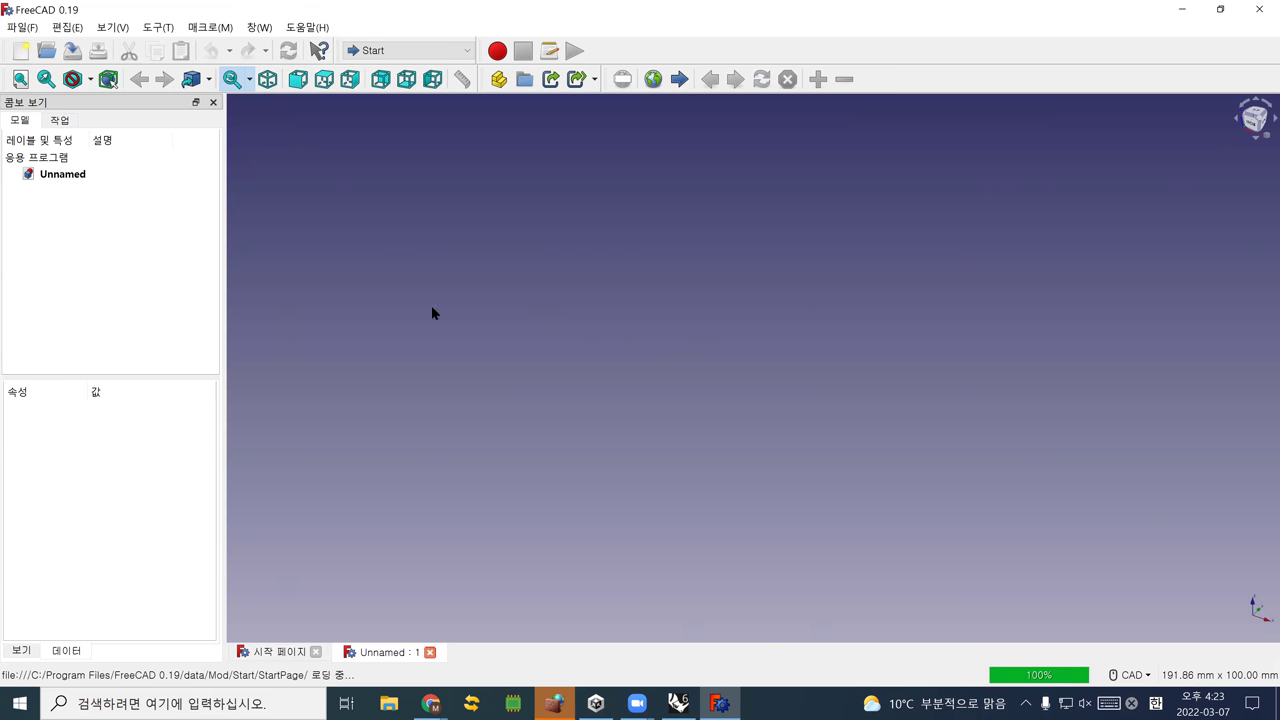
click(268, 84)
click(21, 28)
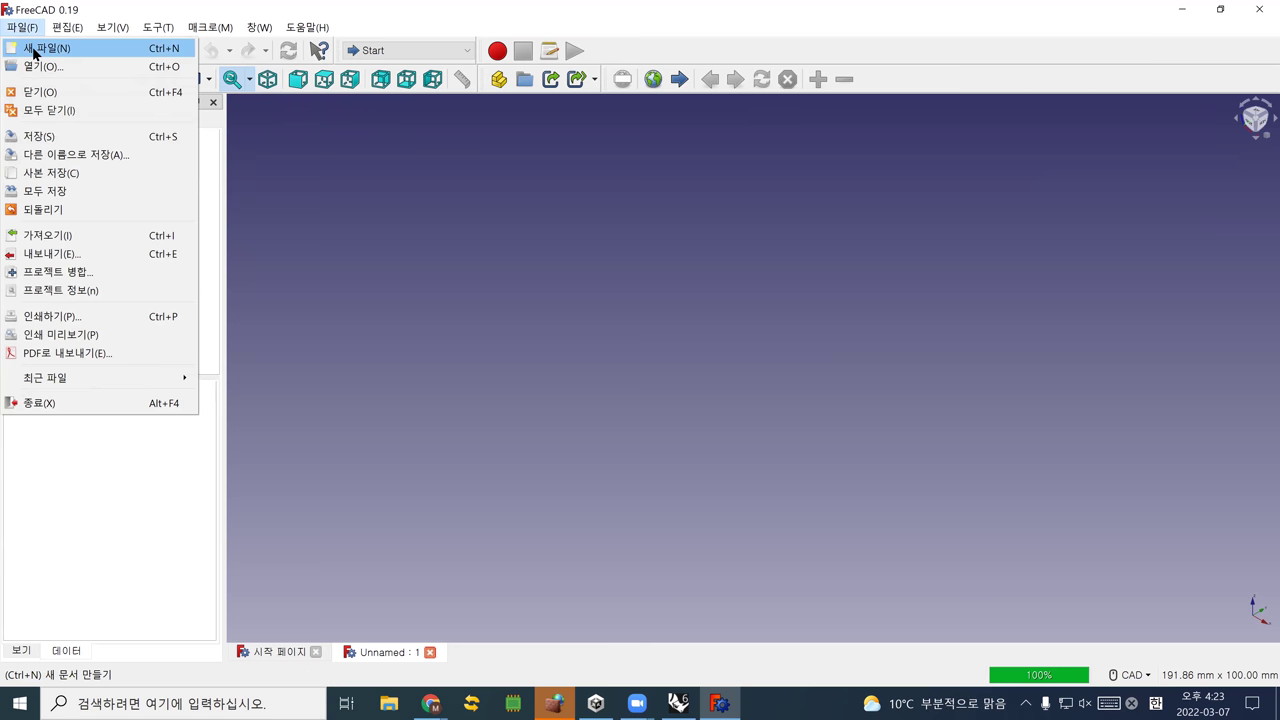
click(34, 48)
double_click(57, 191)
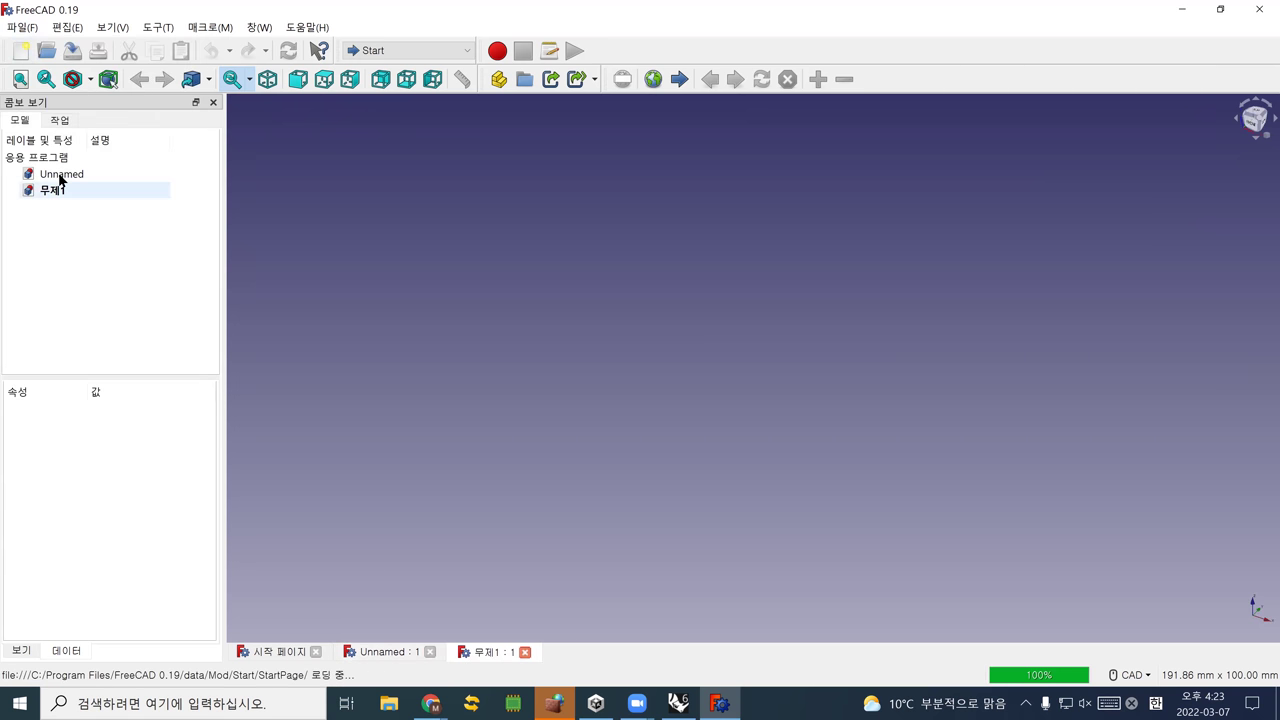
click(58, 174)
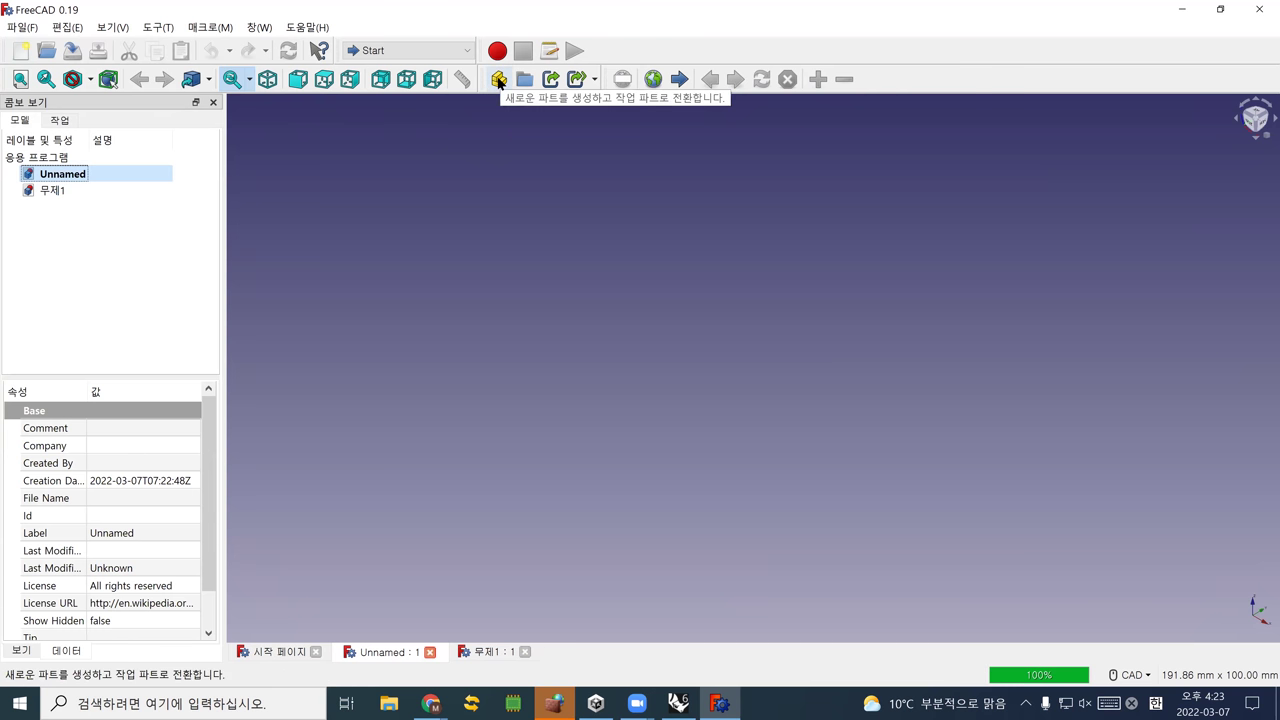
Switch from the Start workbench to the Arch workbench for the active document
click(381, 51)
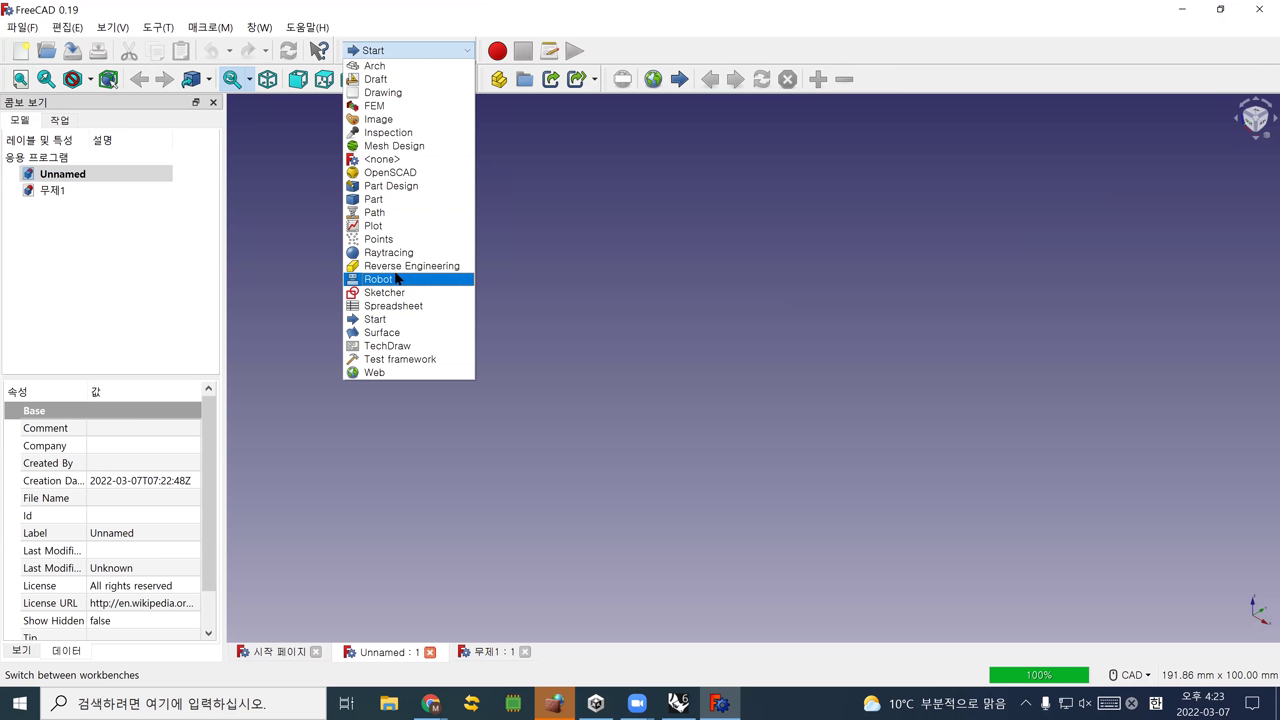
click(399, 68)
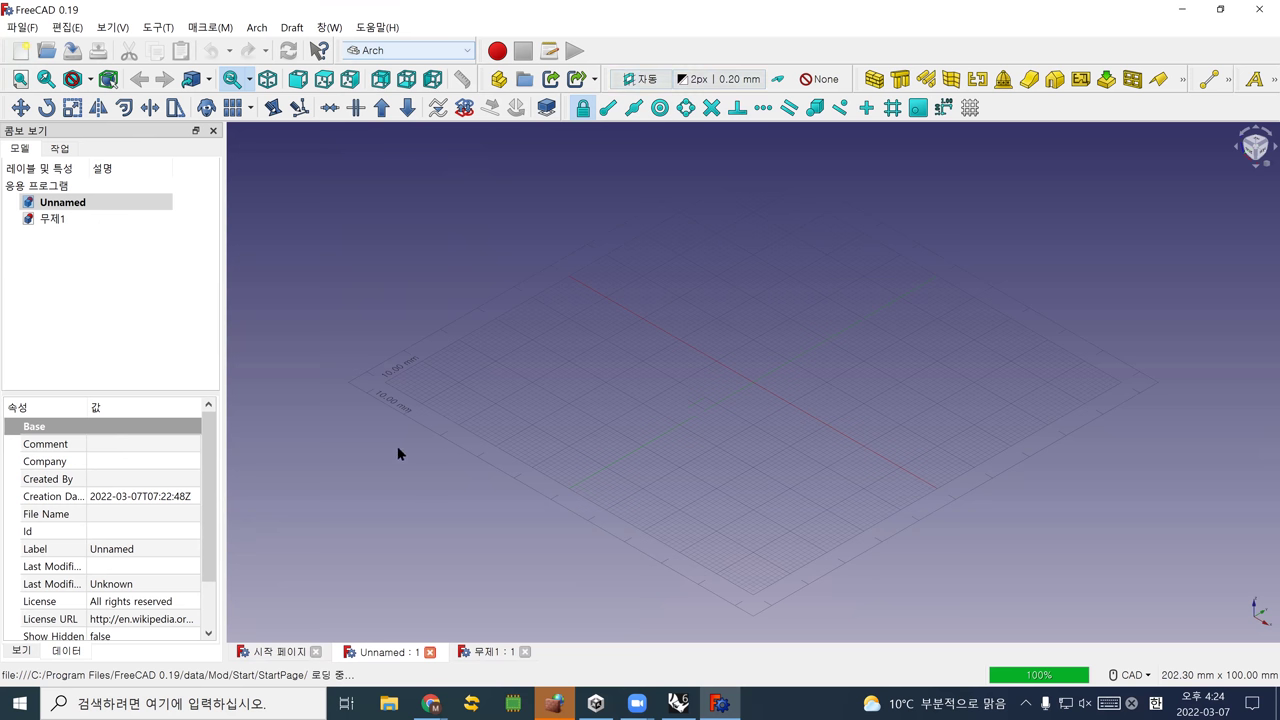
right_click(443, 466)
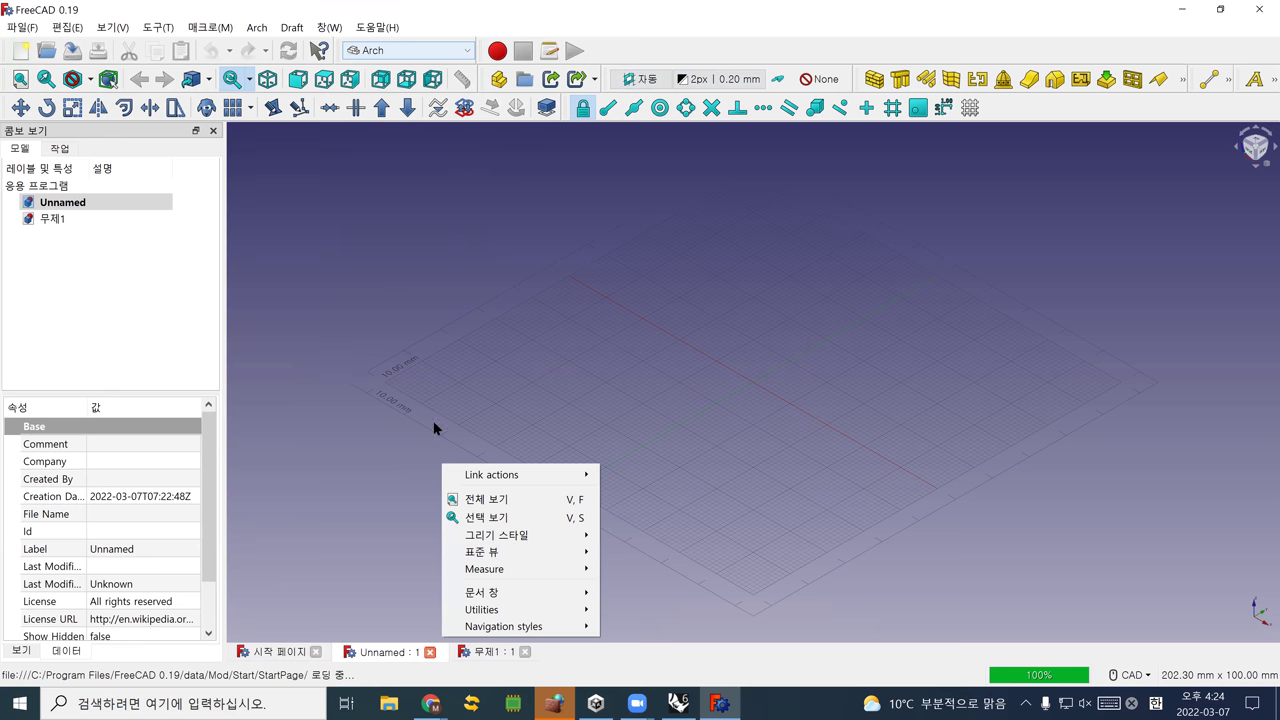
click(395, 263)
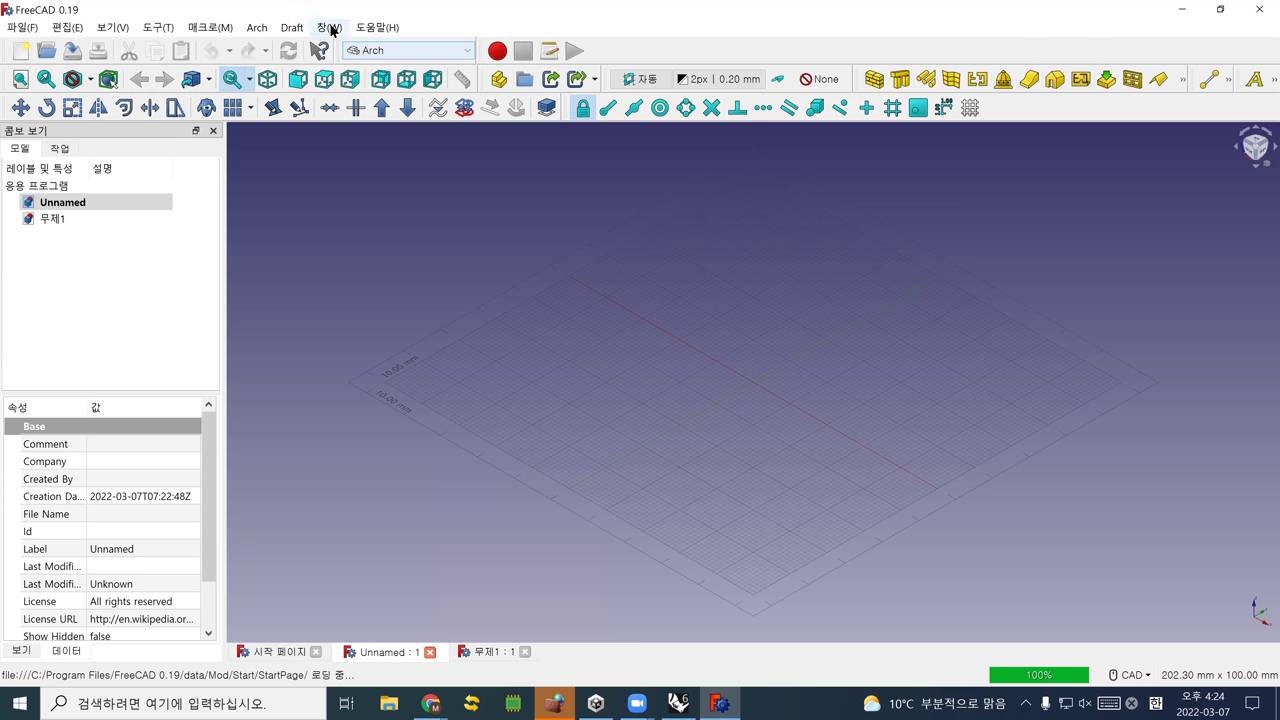
Change the interface language to English in the general preferences and apply the change
click(15, 30)
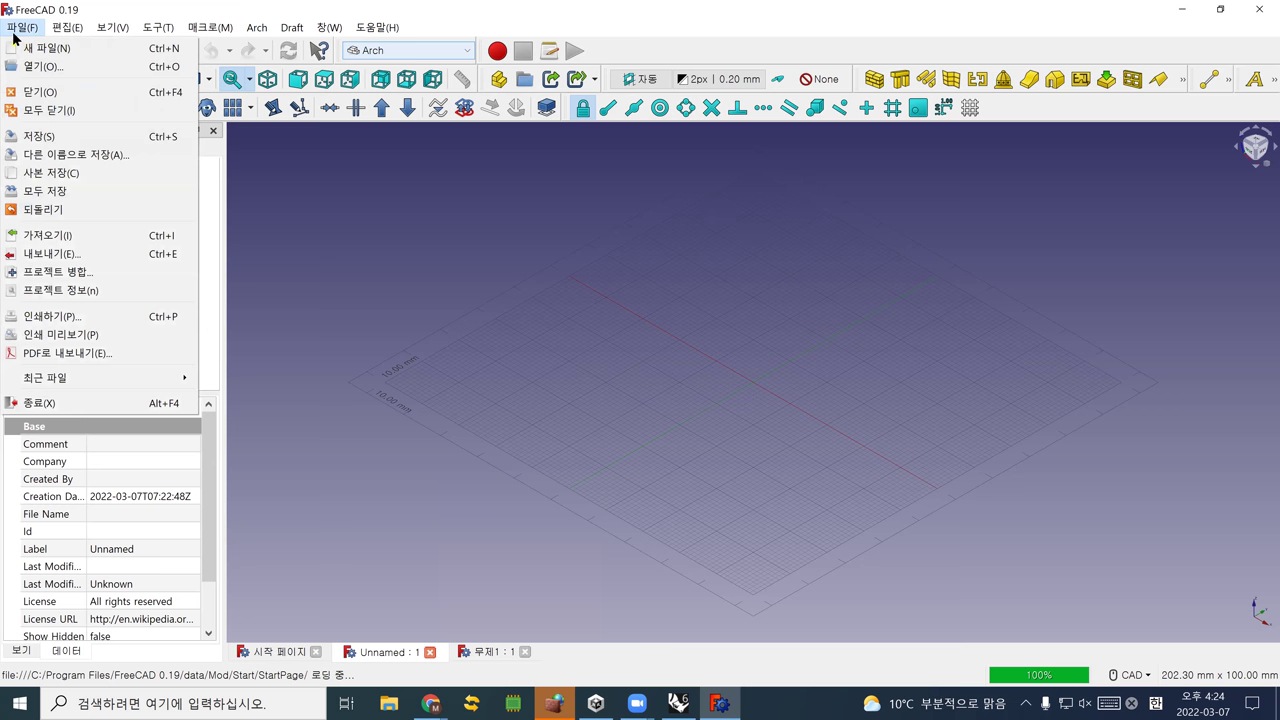
mouse_move(57, 28)
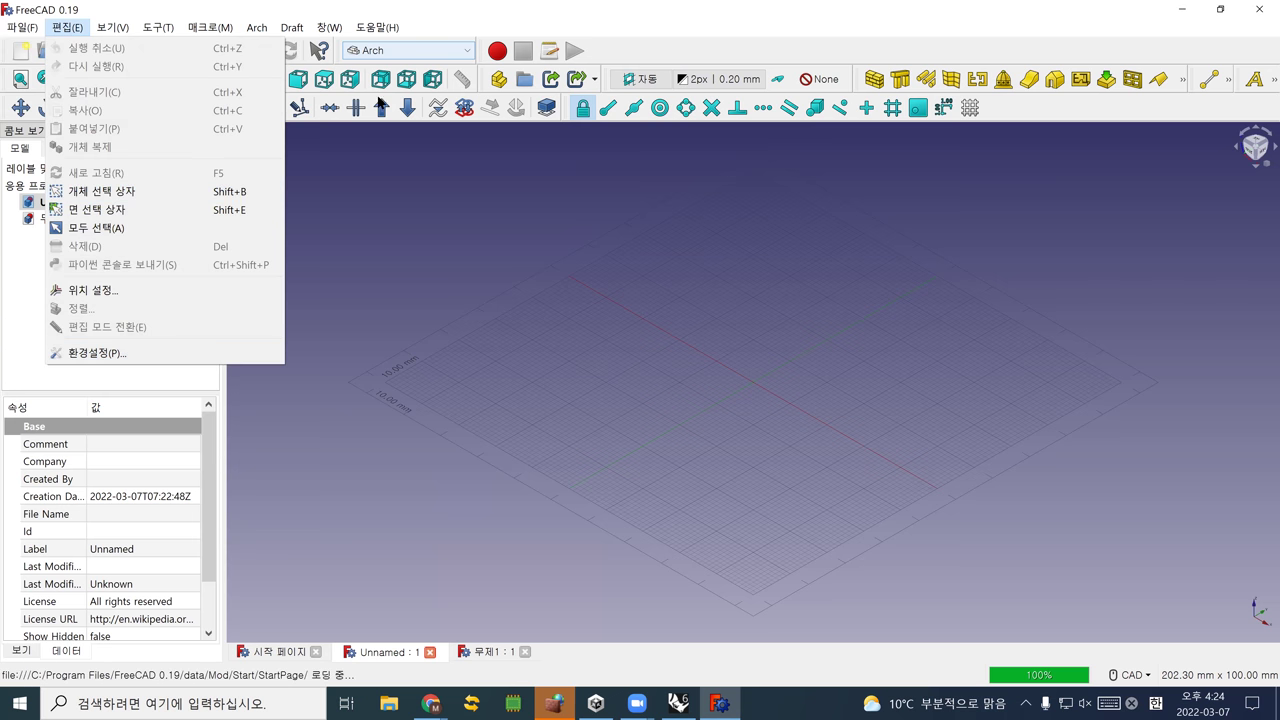
key(alt+h)
click(93, 354)
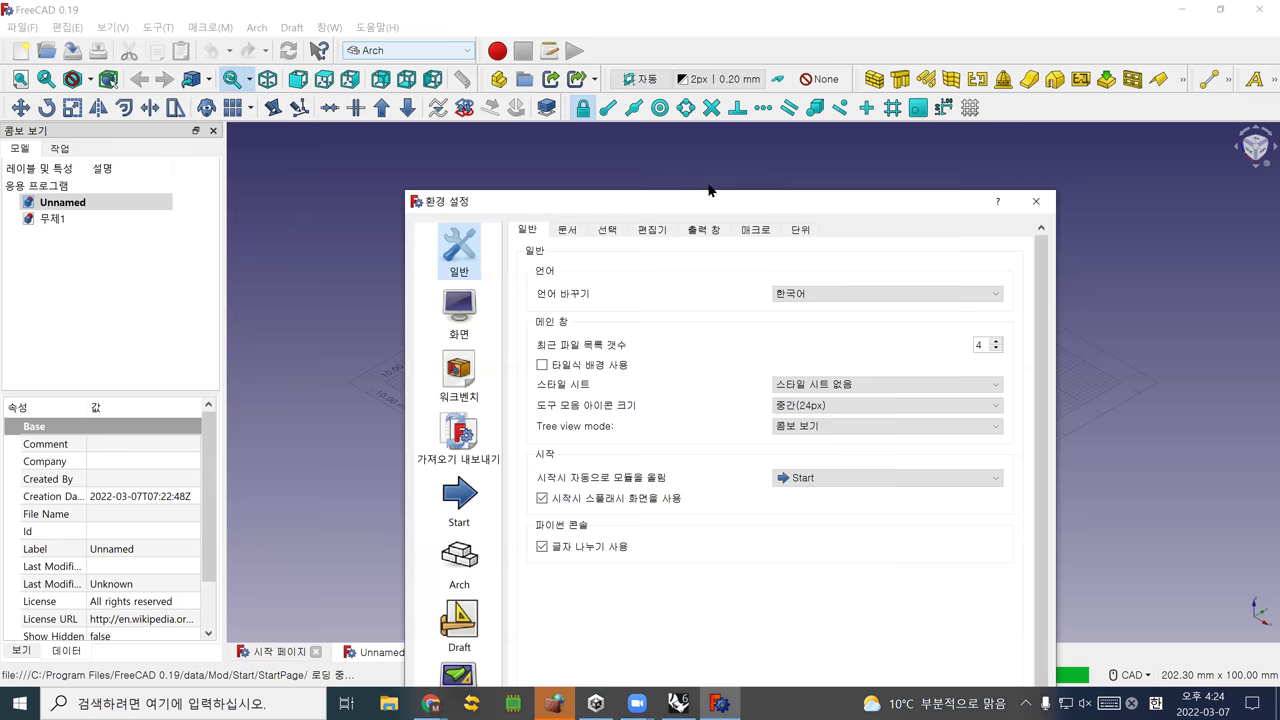
click(687, 172)
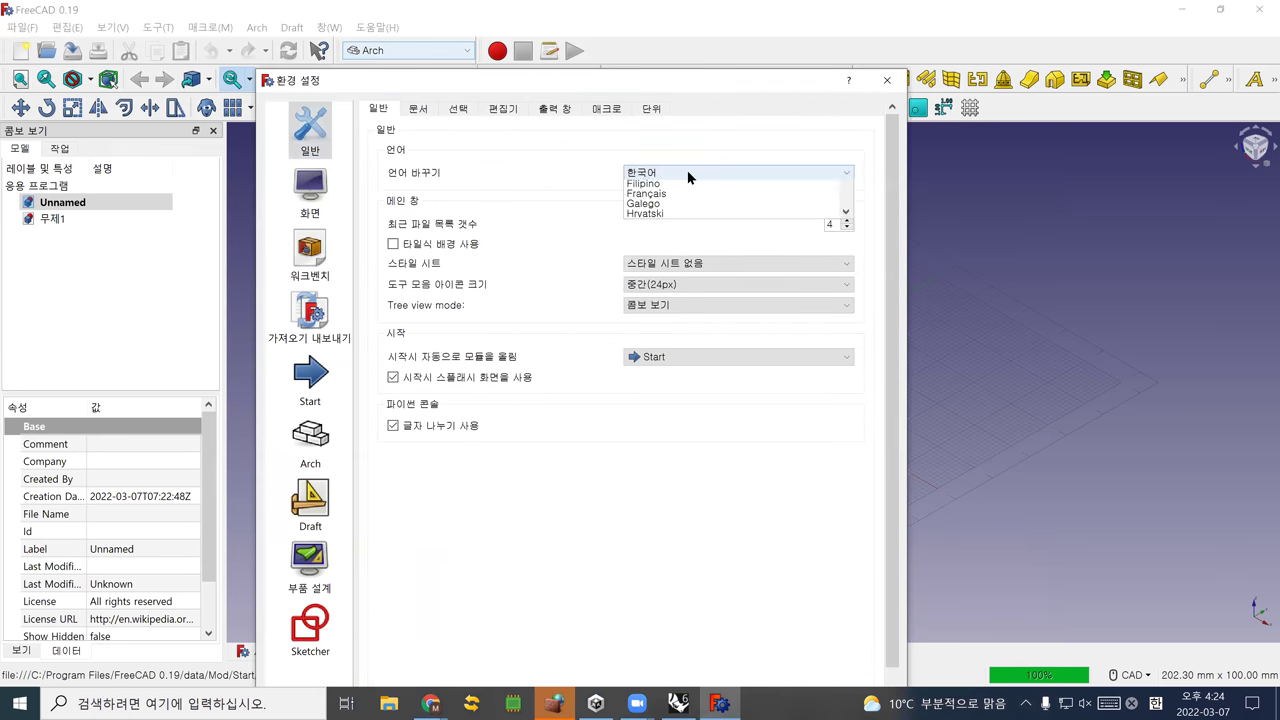
scroll(695, 220, down, 3)
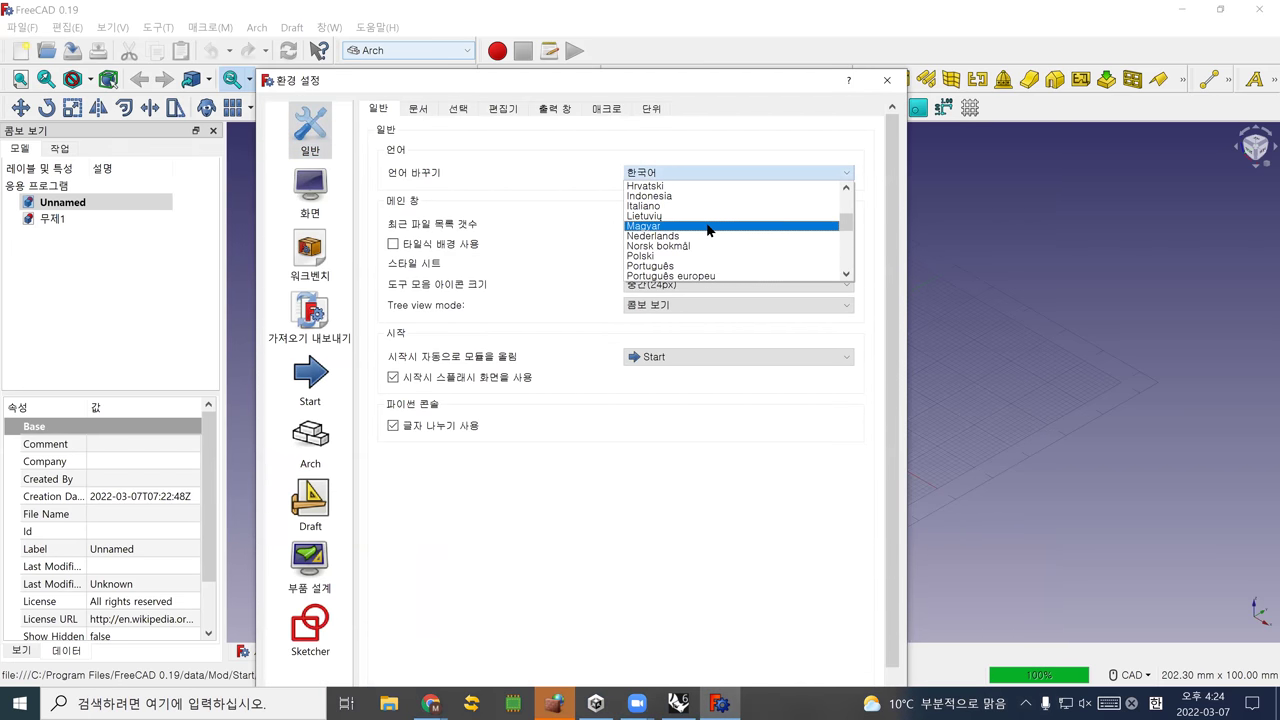
scroll(707, 230, up, 3)
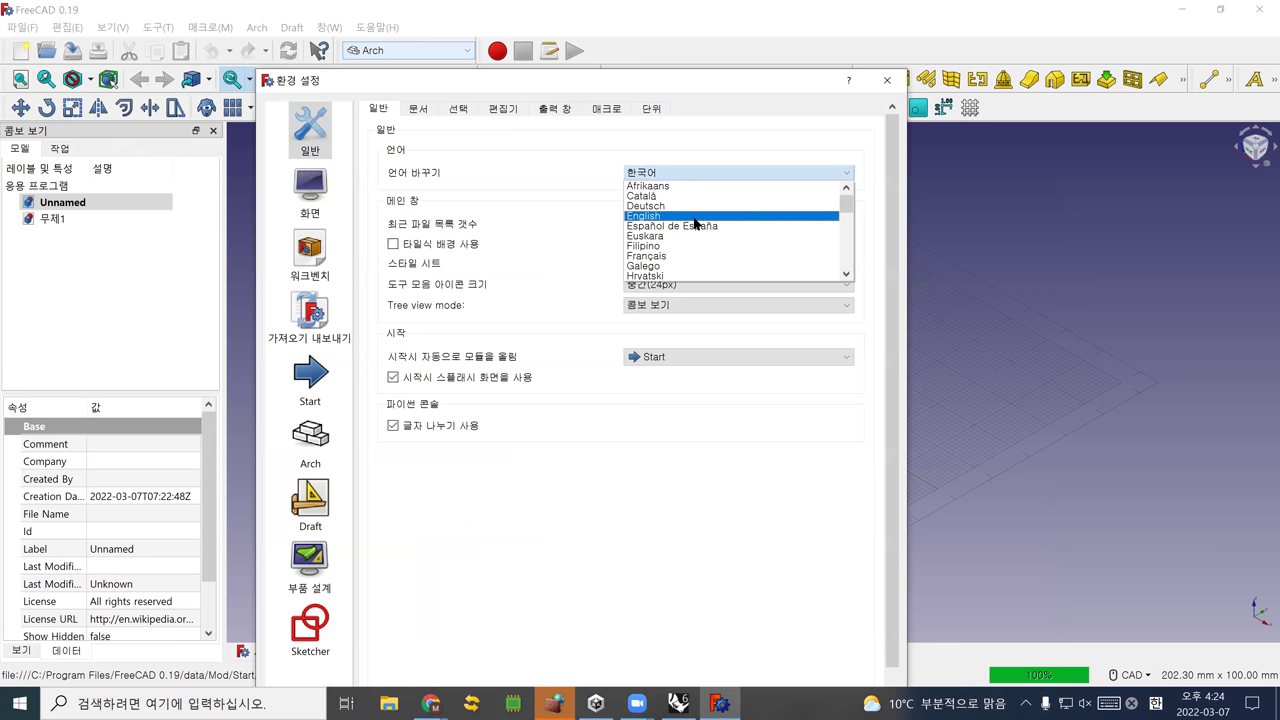
click(694, 219)
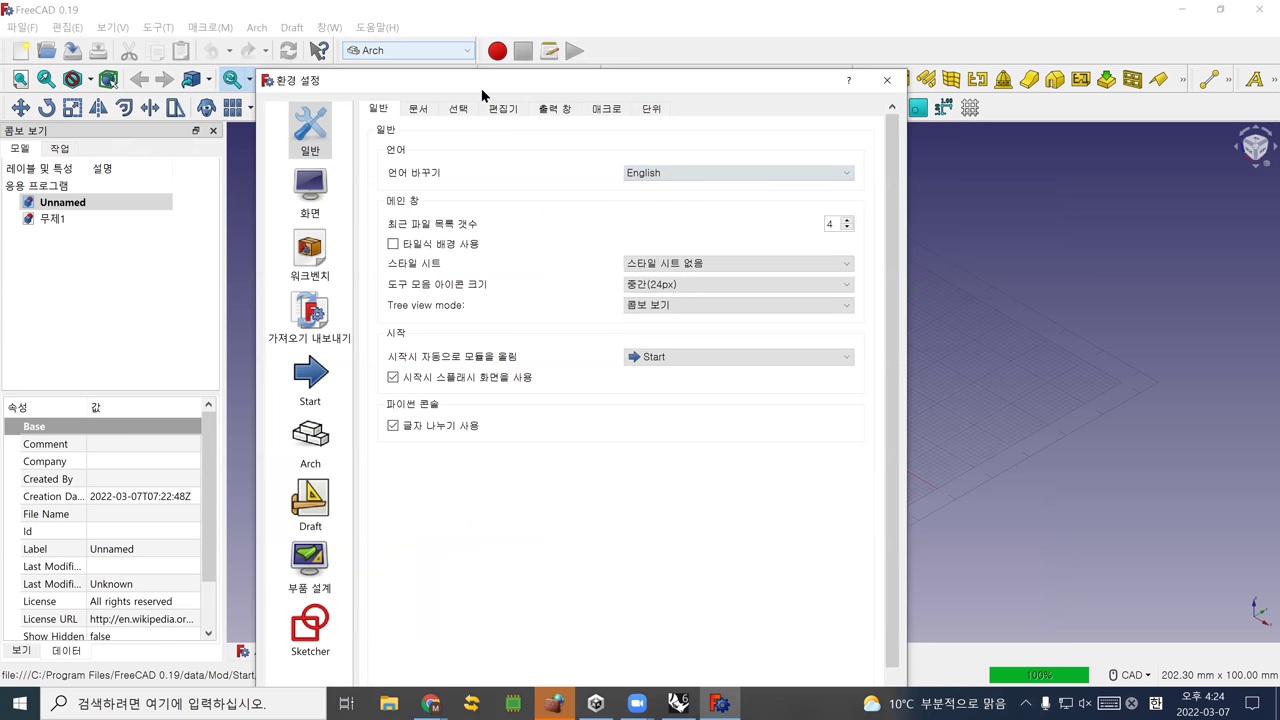
drag(472, 83, 420, 25)
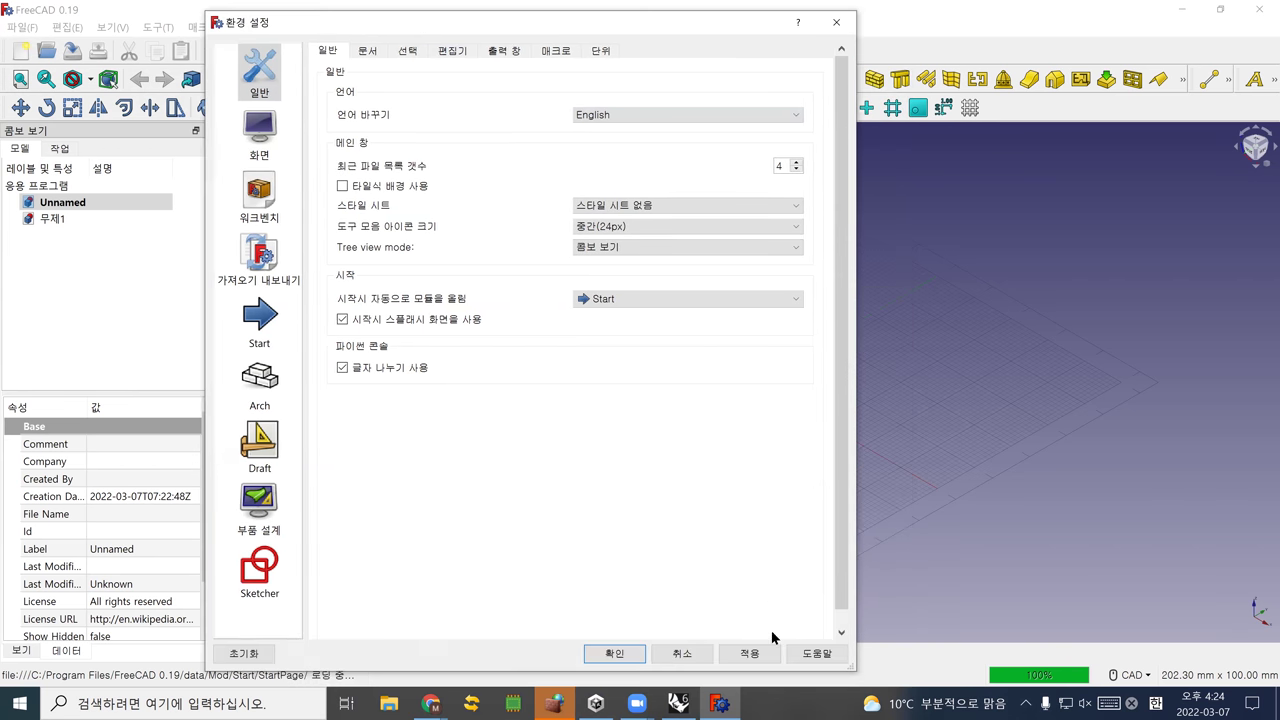
click(750, 653)
click(614, 653)
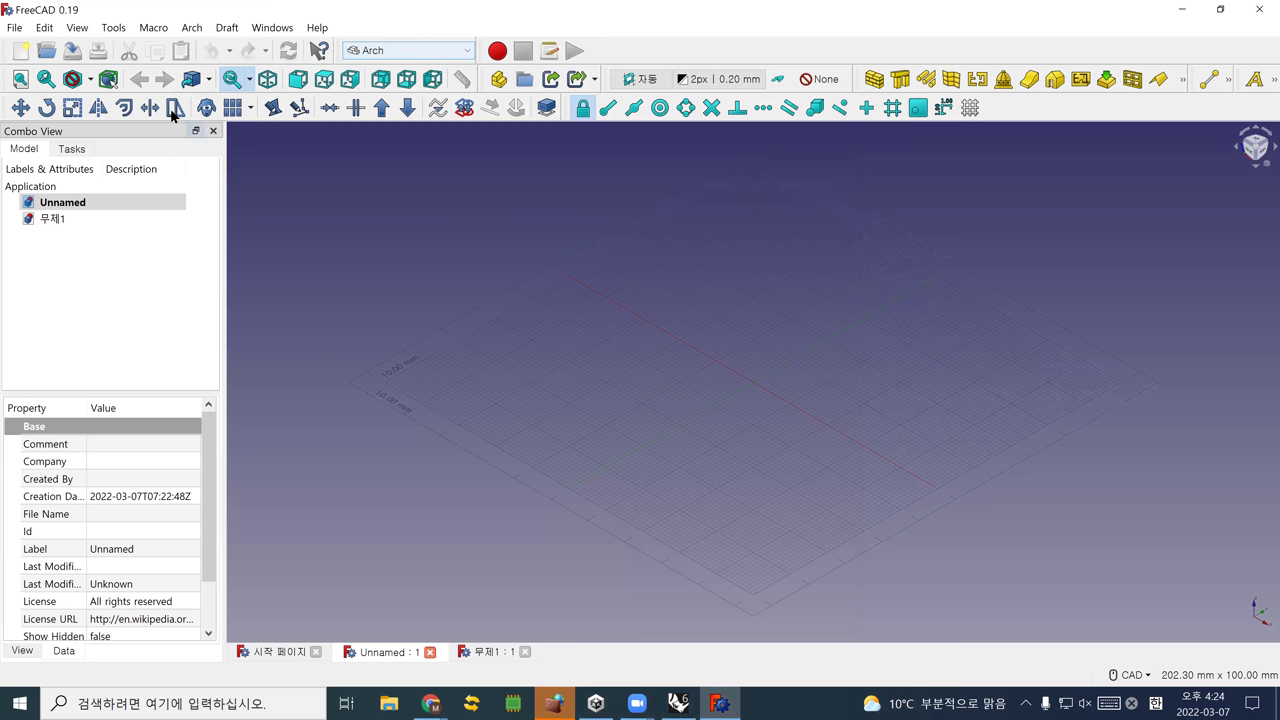
Look through the general preference pages and set the unit system to MKS (m/kg/s/degree), keeping the change
click(44, 28)
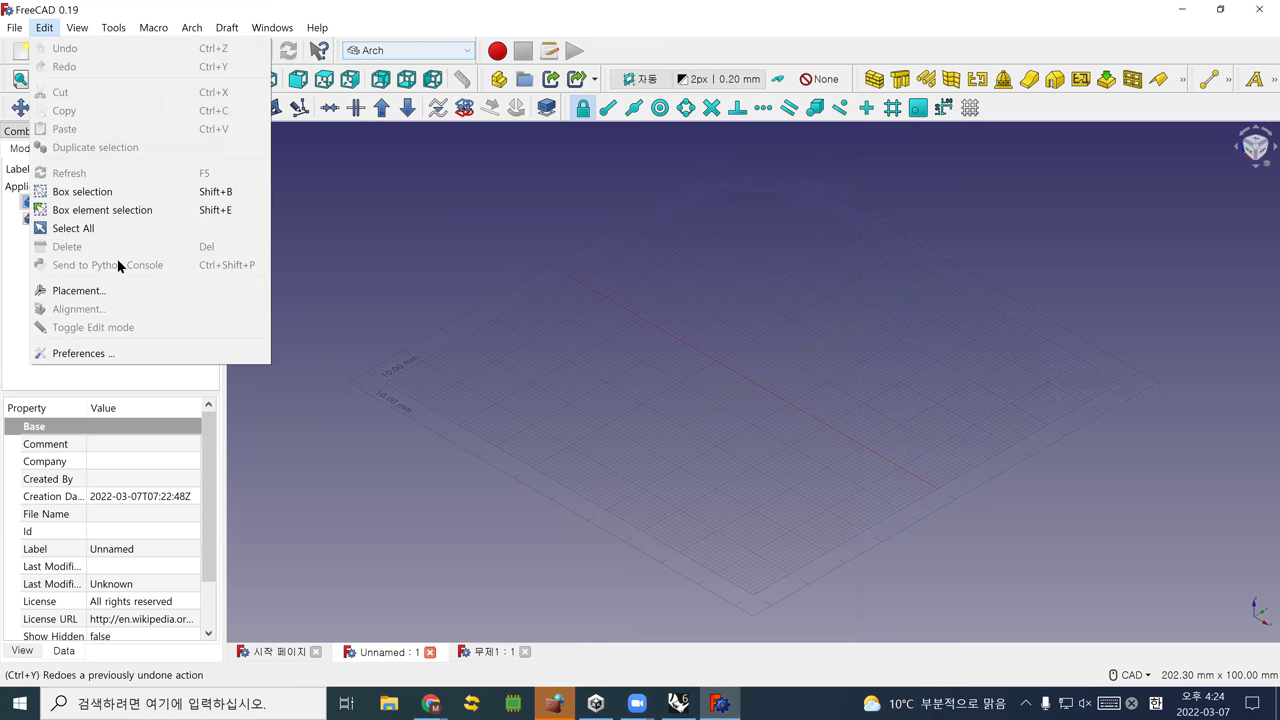
click(85, 355)
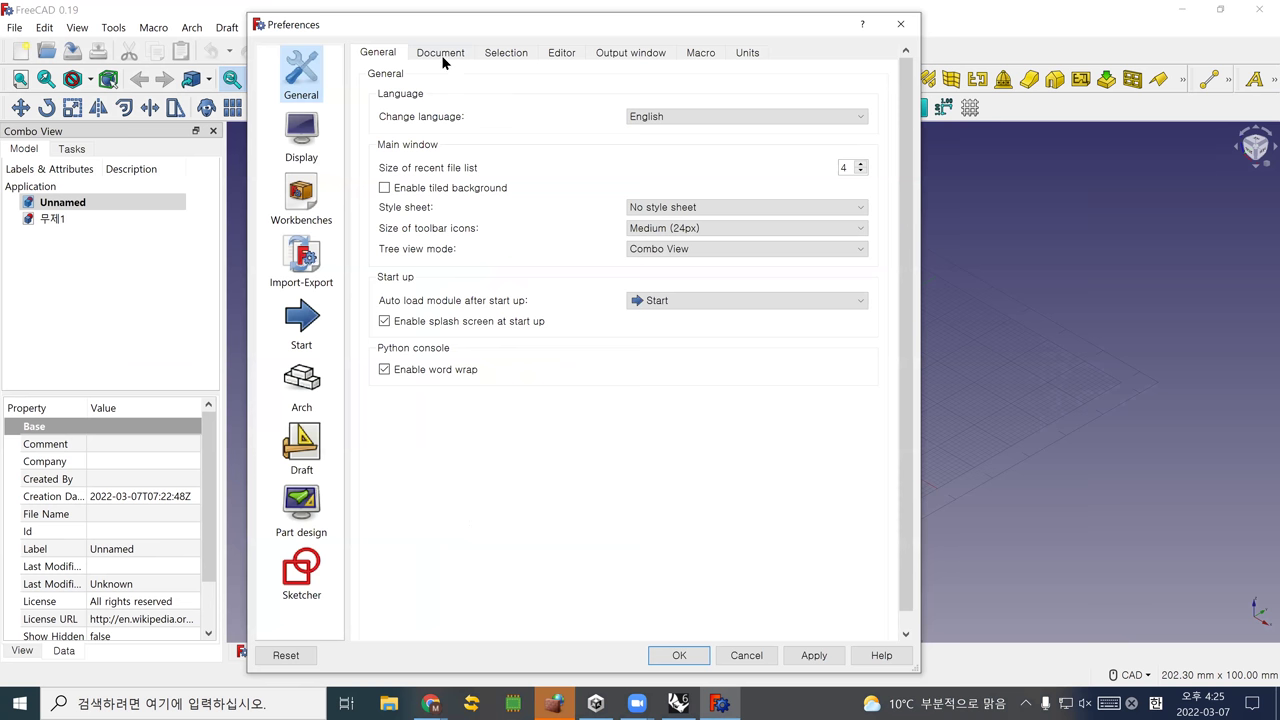
click(441, 54)
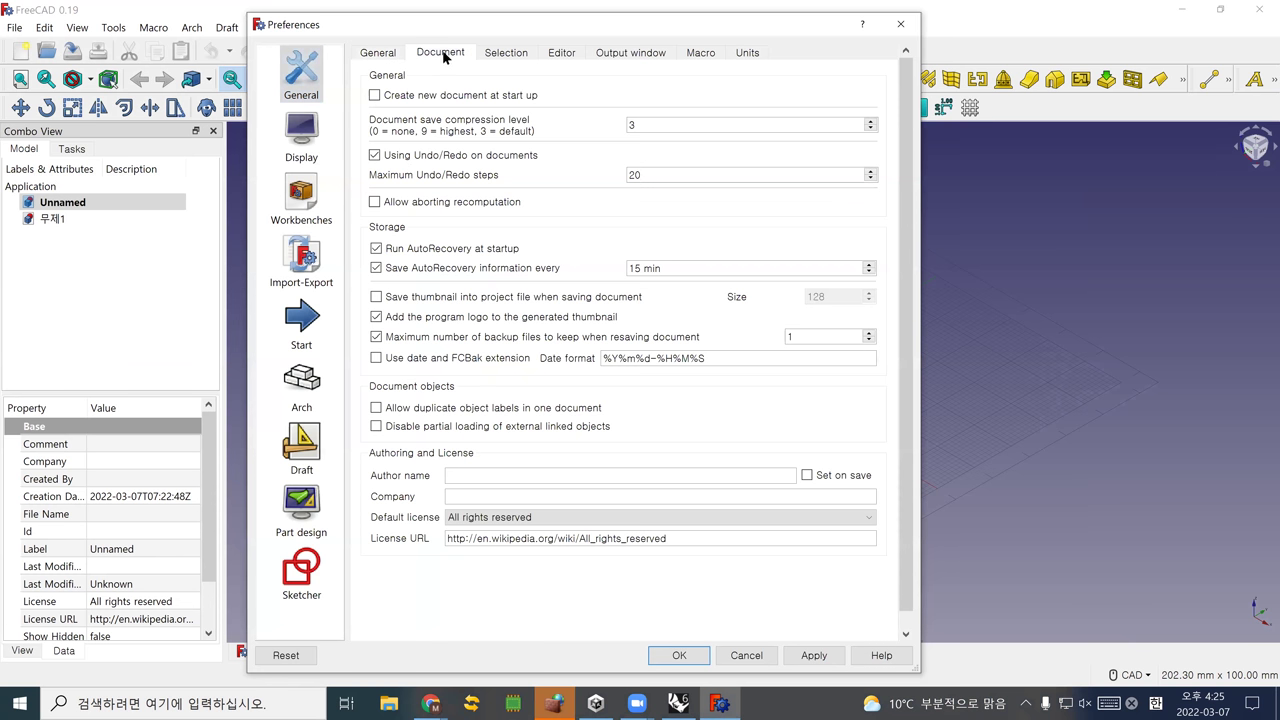
click(495, 55)
click(565, 56)
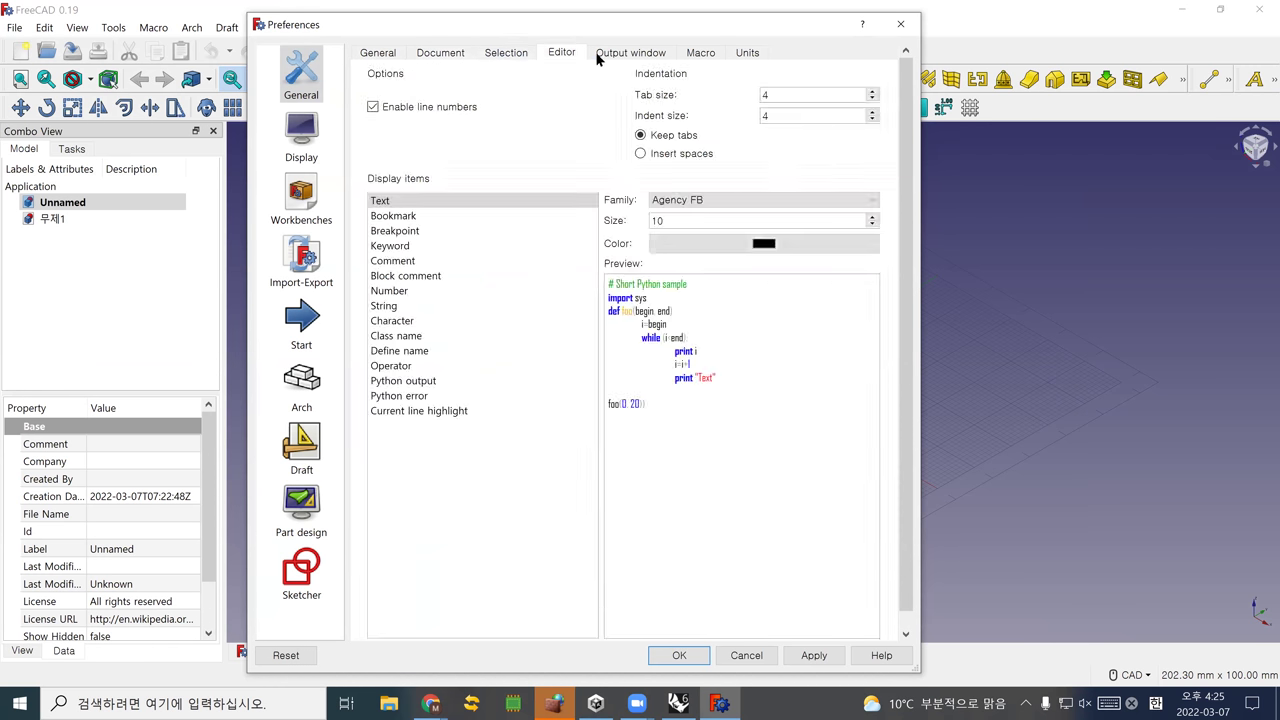
click(700, 53)
click(747, 55)
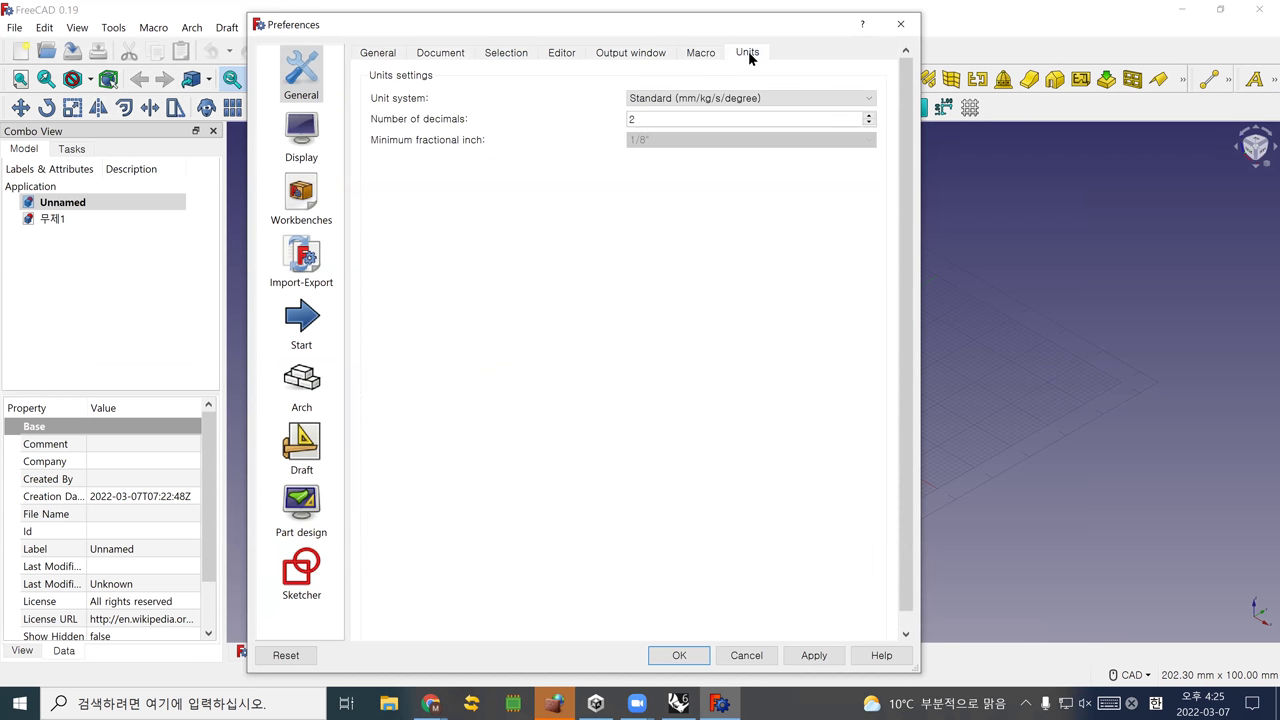
click(676, 98)
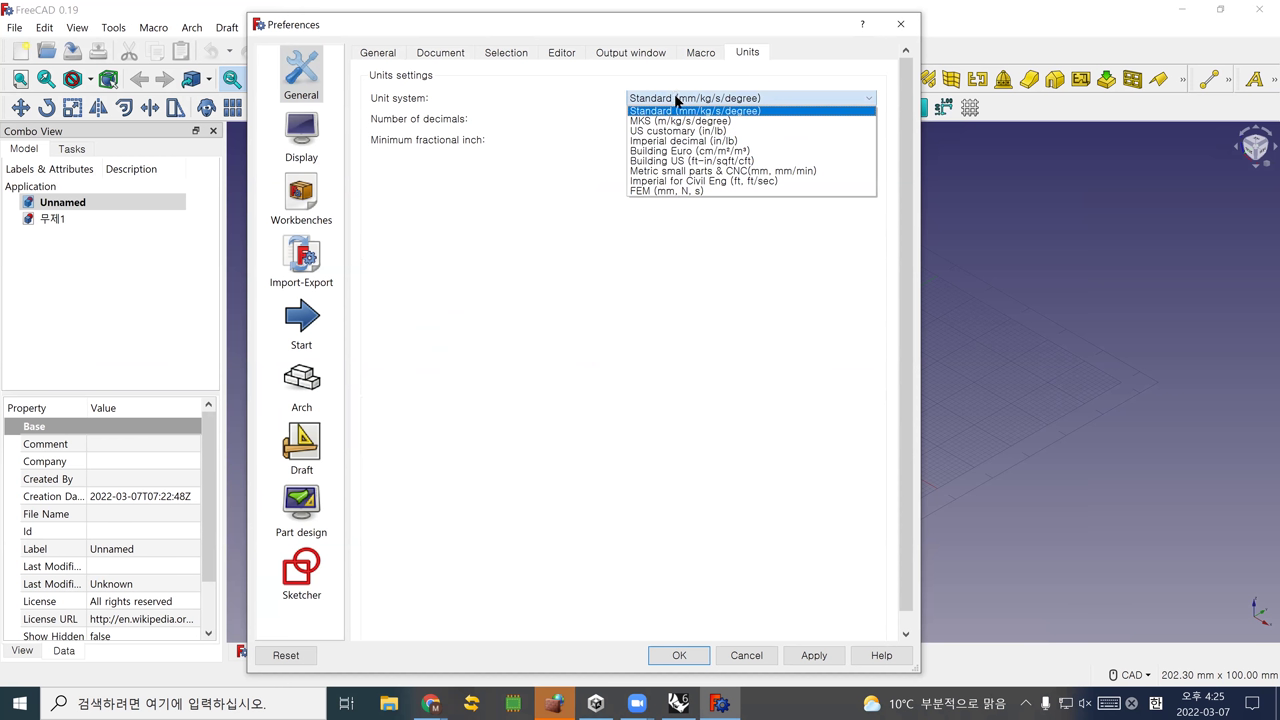
click(733, 119)
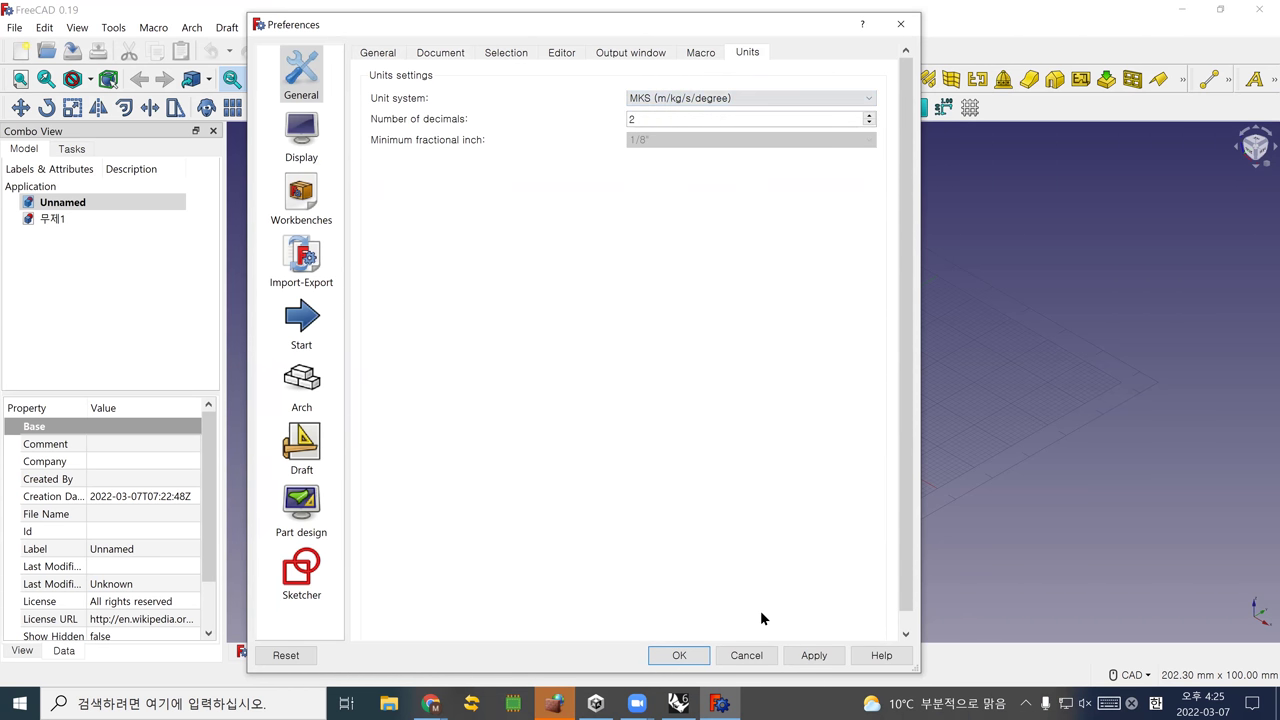
click(810, 656)
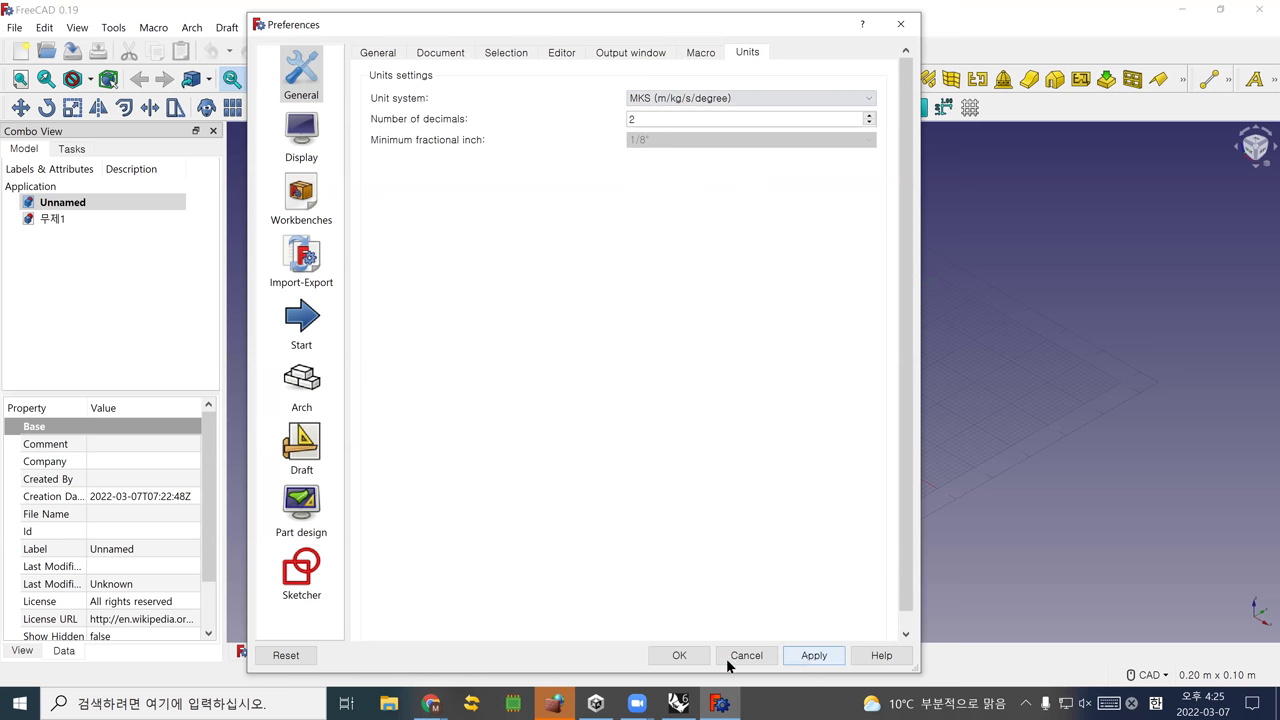
click(680, 657)
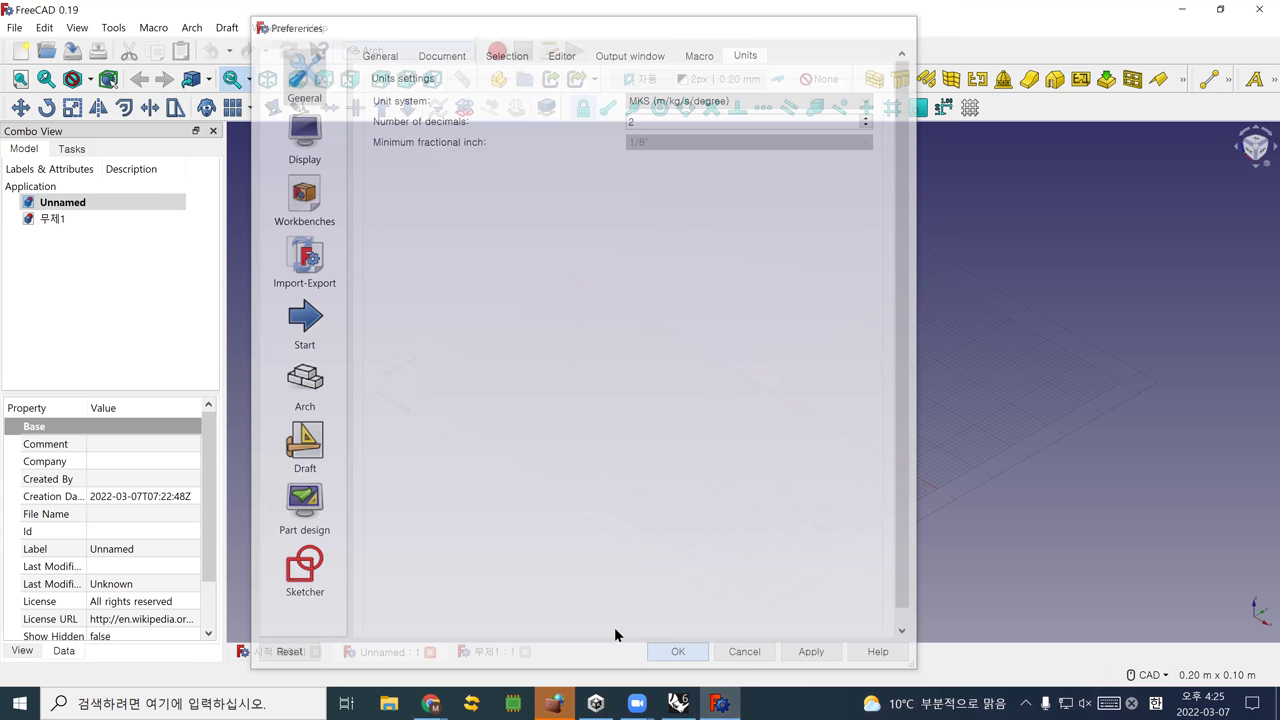
Inspect the grid's spacing labels up close, look at it from the front, top, right, rear, bottom and left, and return to isometric view
scroll(410, 418, up, 5)
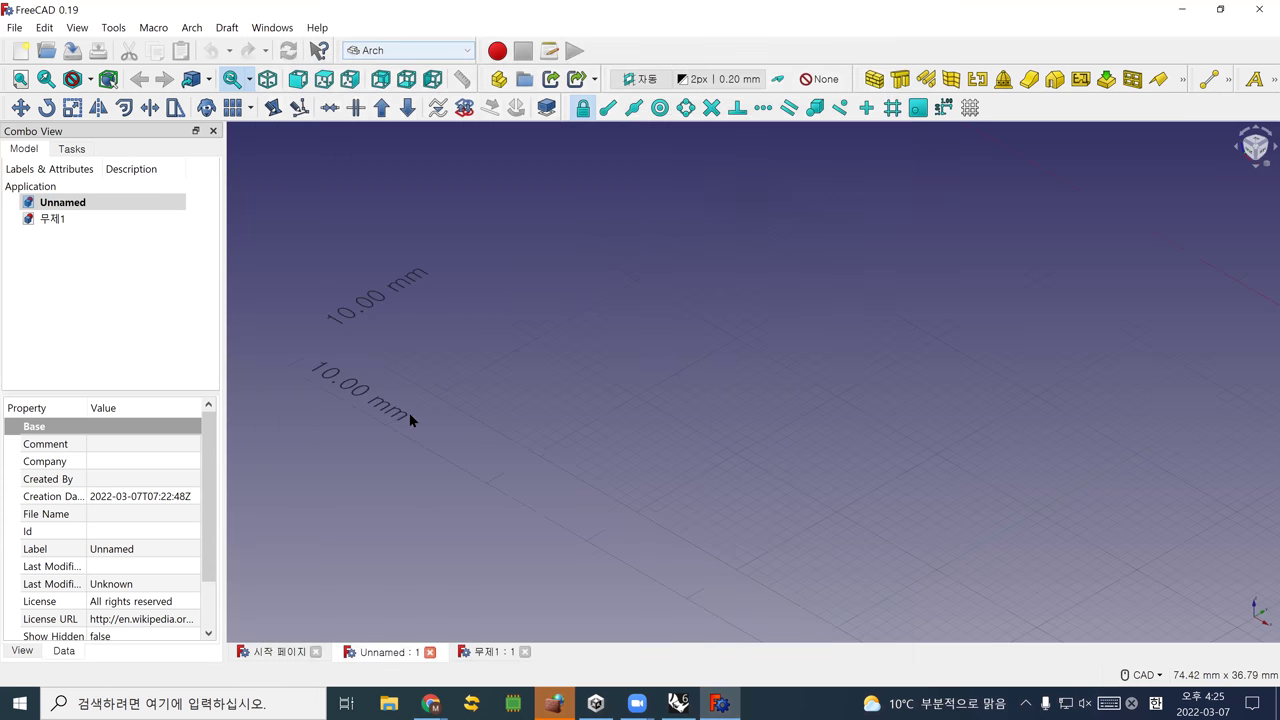
scroll(391, 424, down, 5)
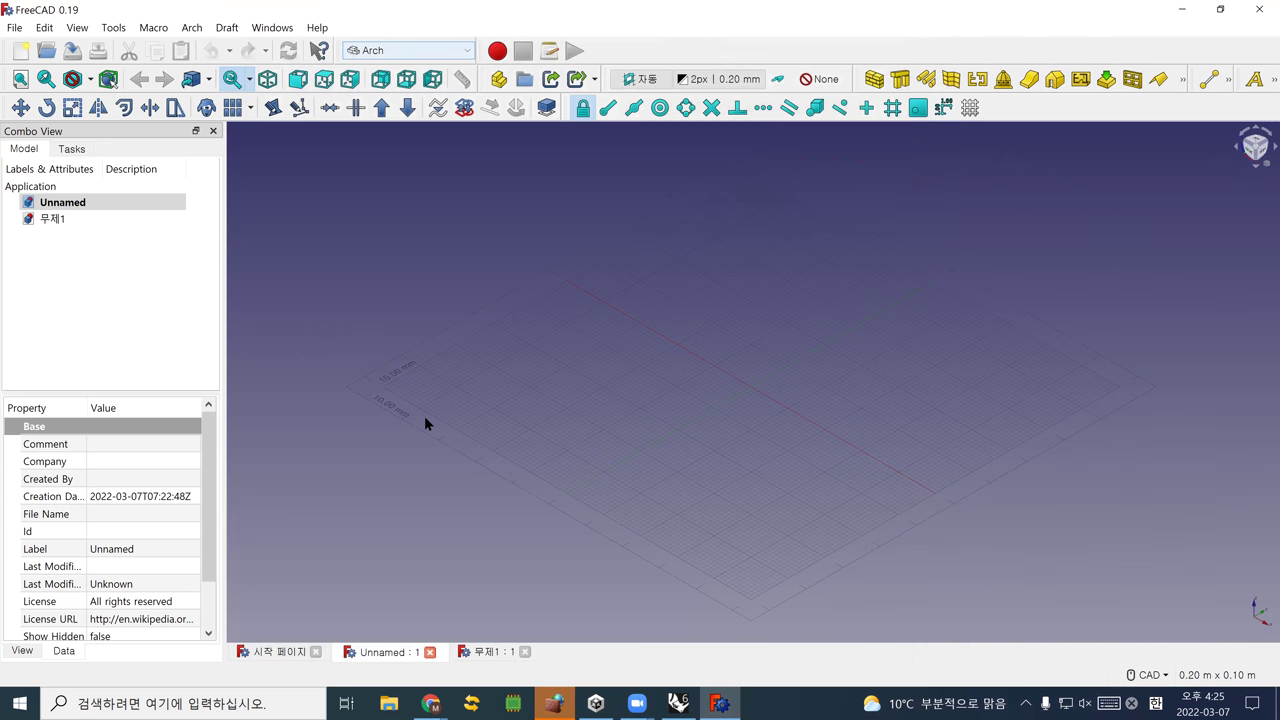
scroll(426, 414, up, 4)
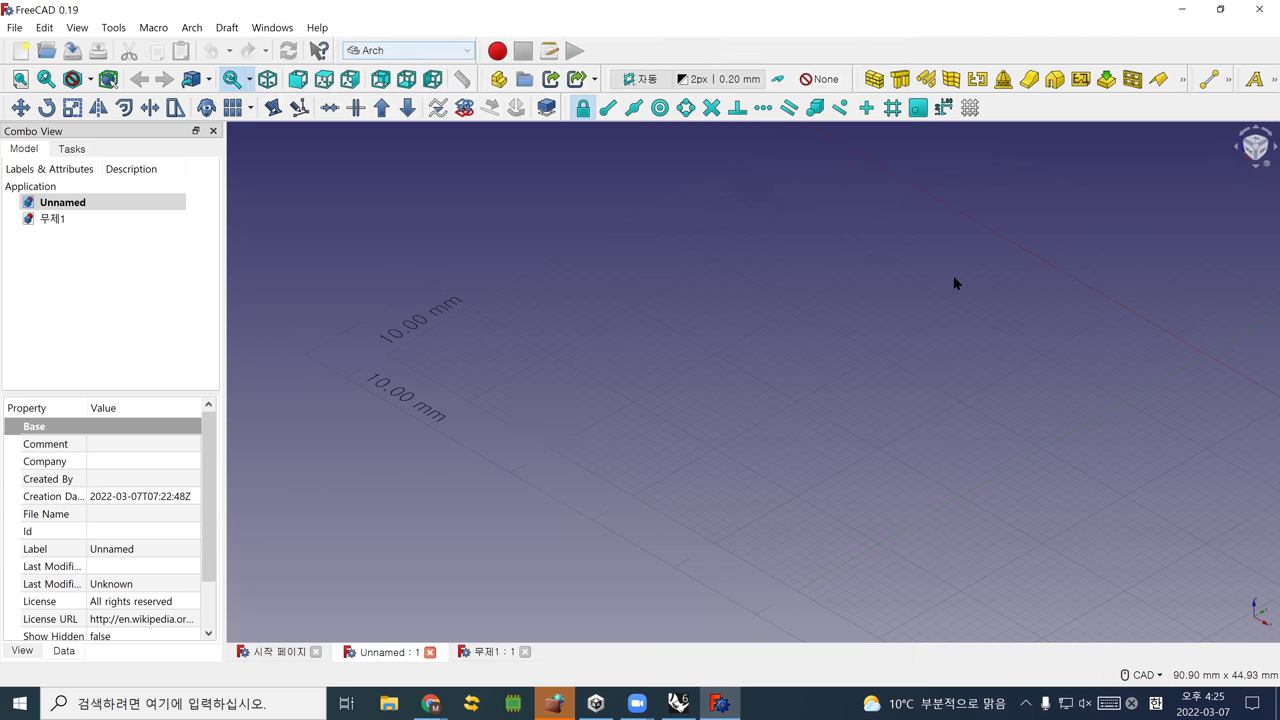
scroll(426, 224, down, 5)
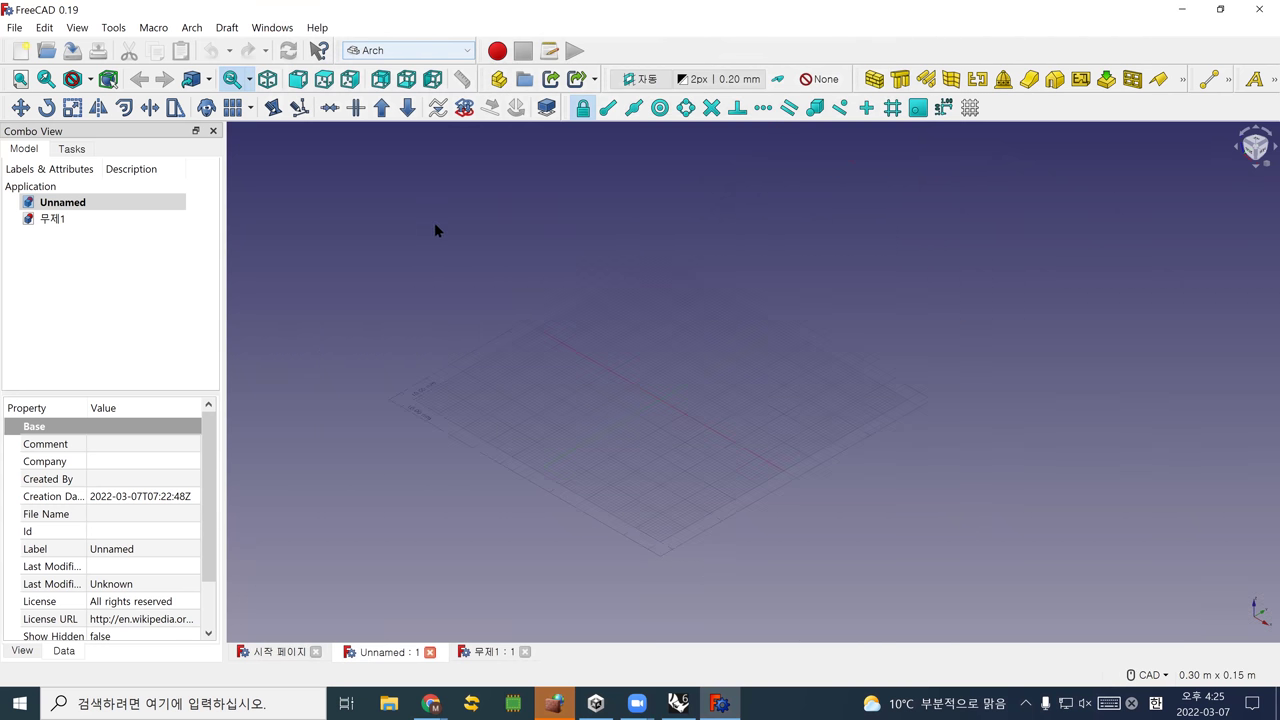
click(296, 84)
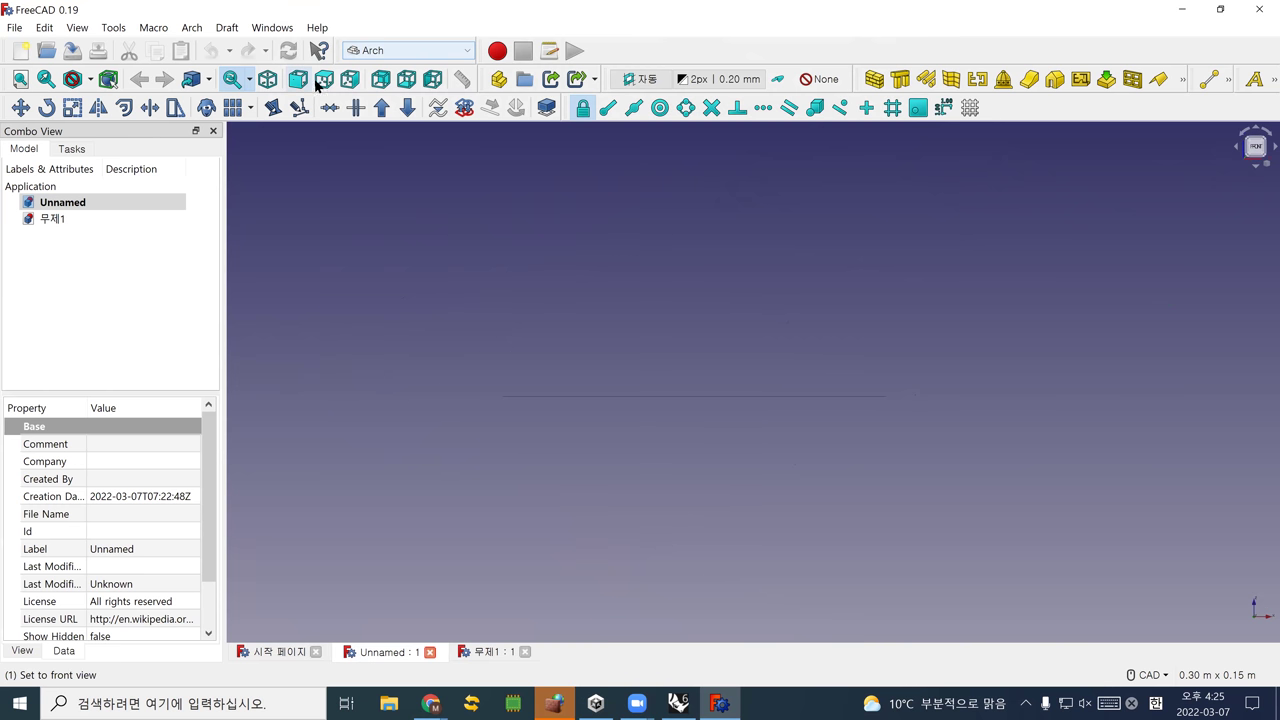
click(323, 82)
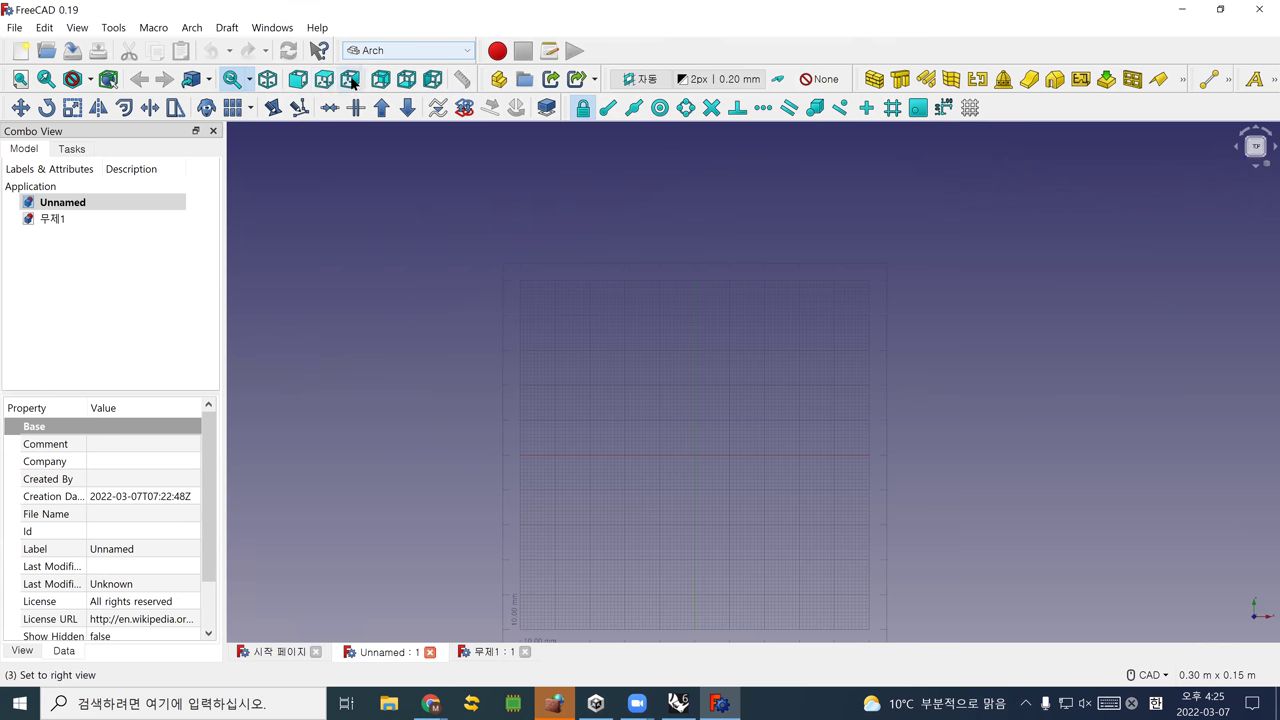
click(349, 82)
click(381, 86)
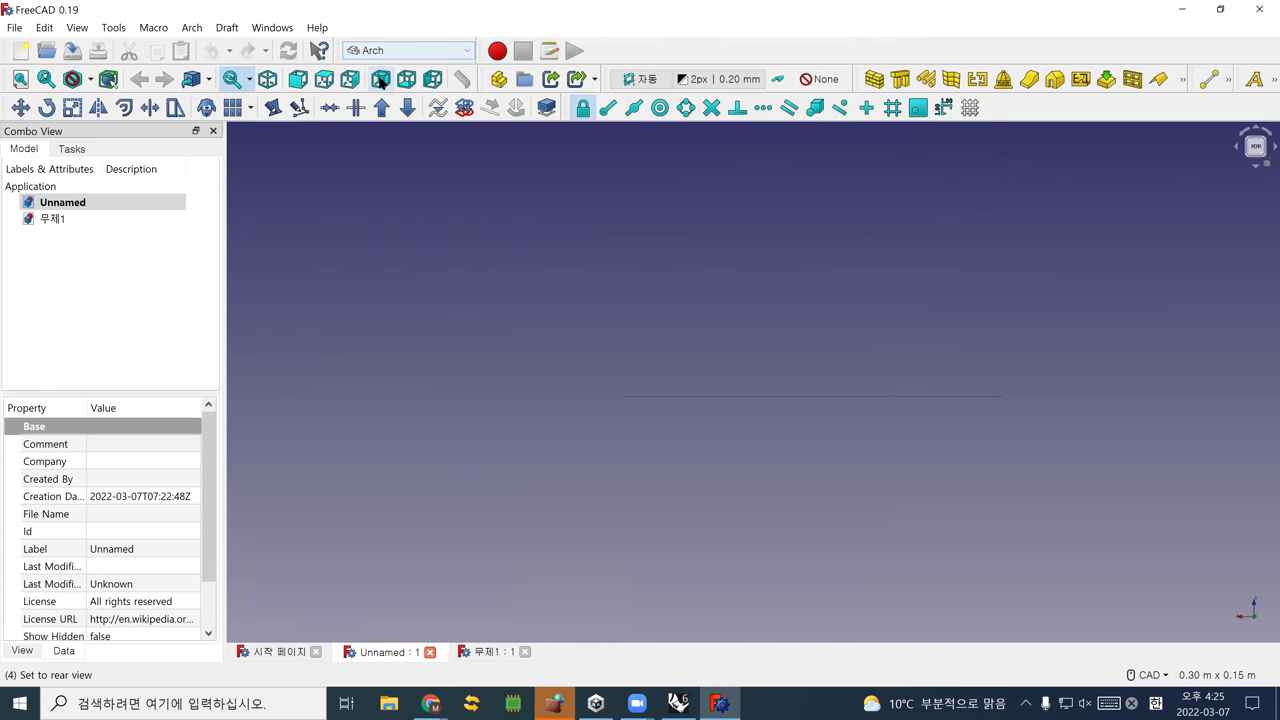
click(406, 82)
click(430, 83)
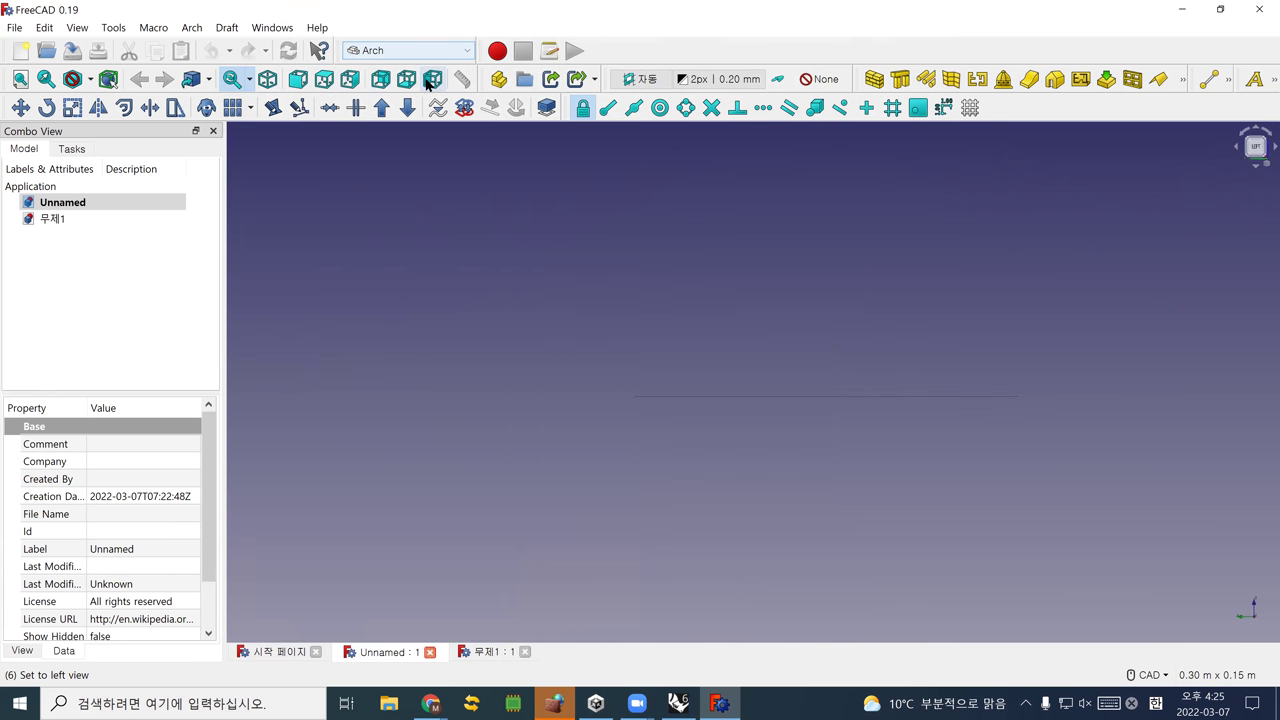
click(268, 80)
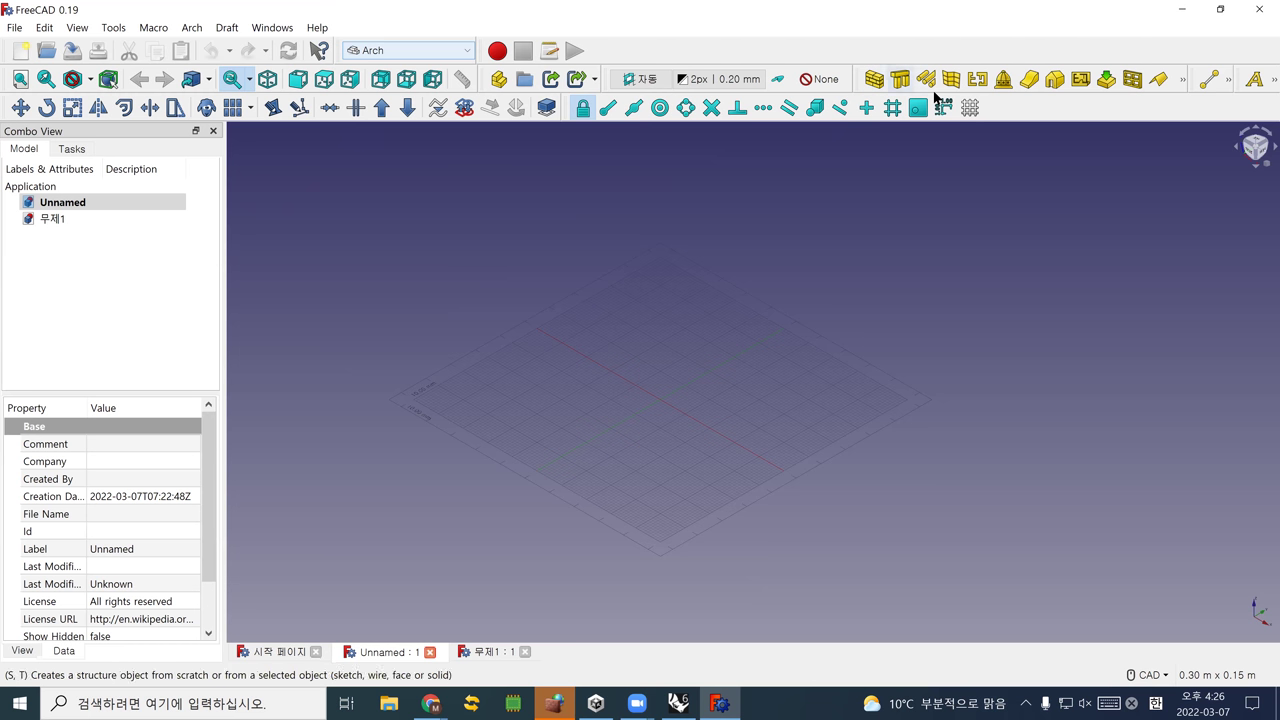
Move the Arch tools and Draft creation toolbars onto their own row so that all their tools are shown
click(1182, 82)
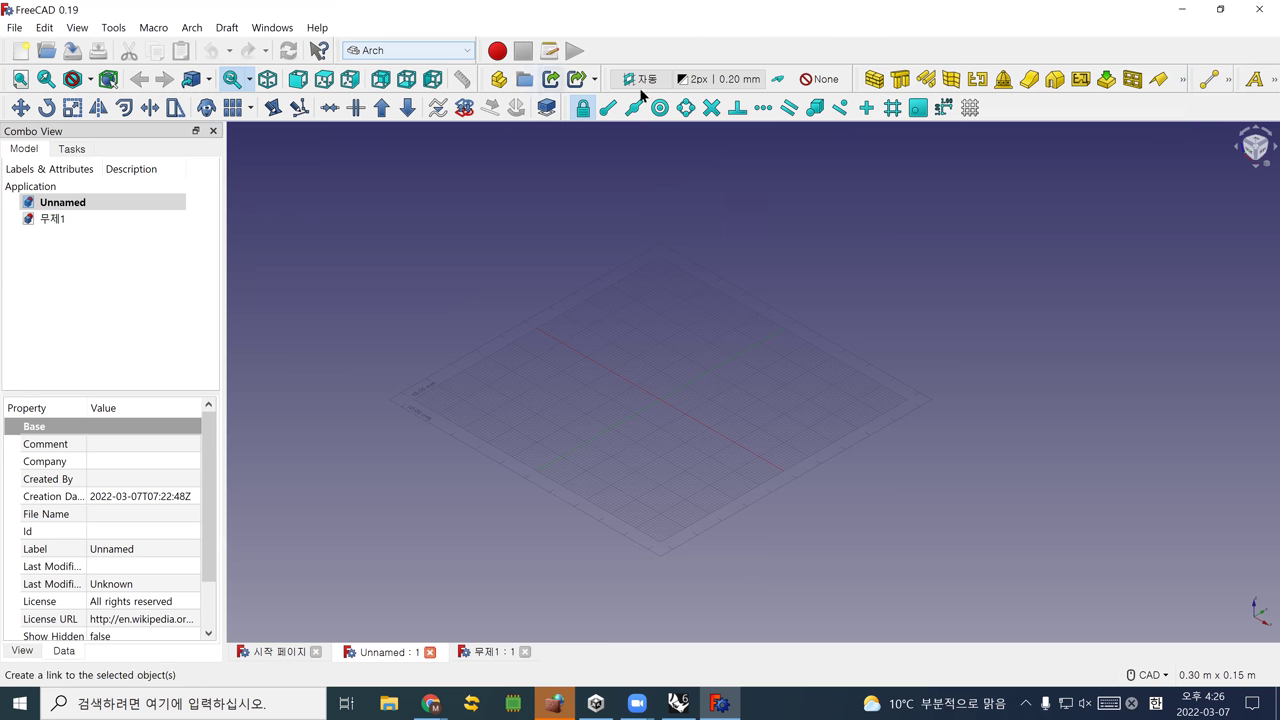
drag(855, 79, 17, 129)
drag(245, 136, 250, 136)
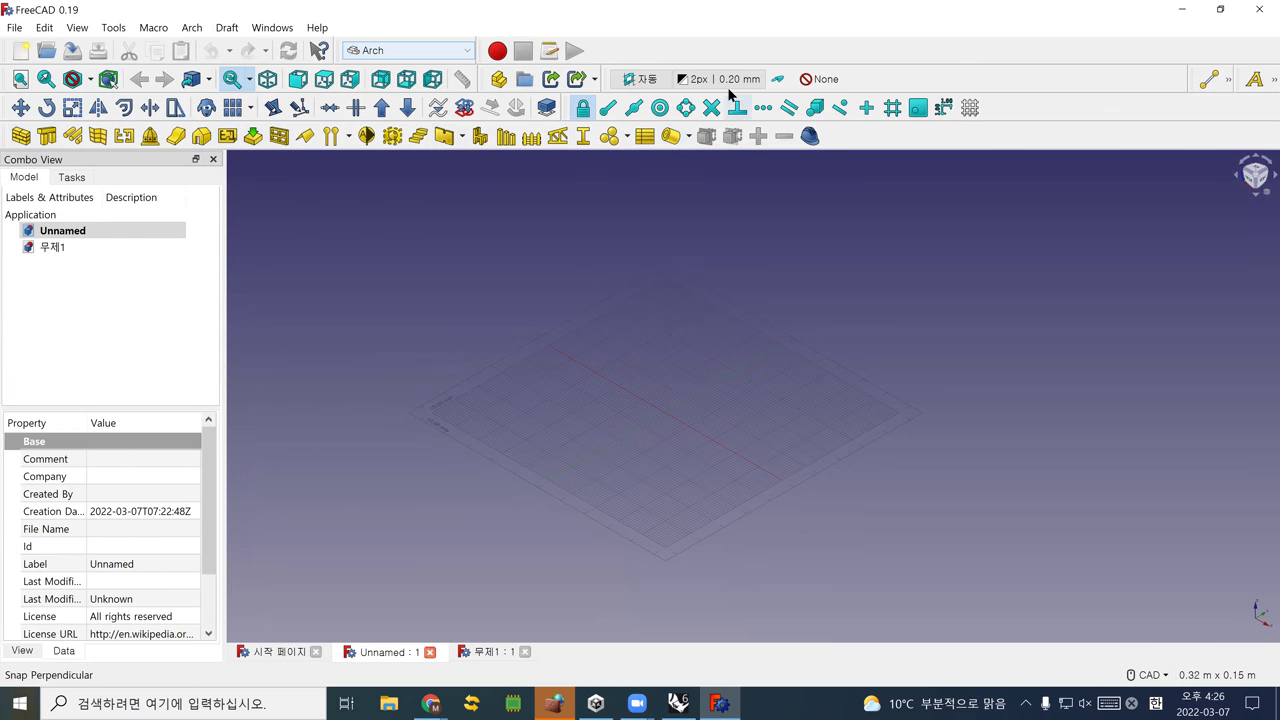
click(47, 139)
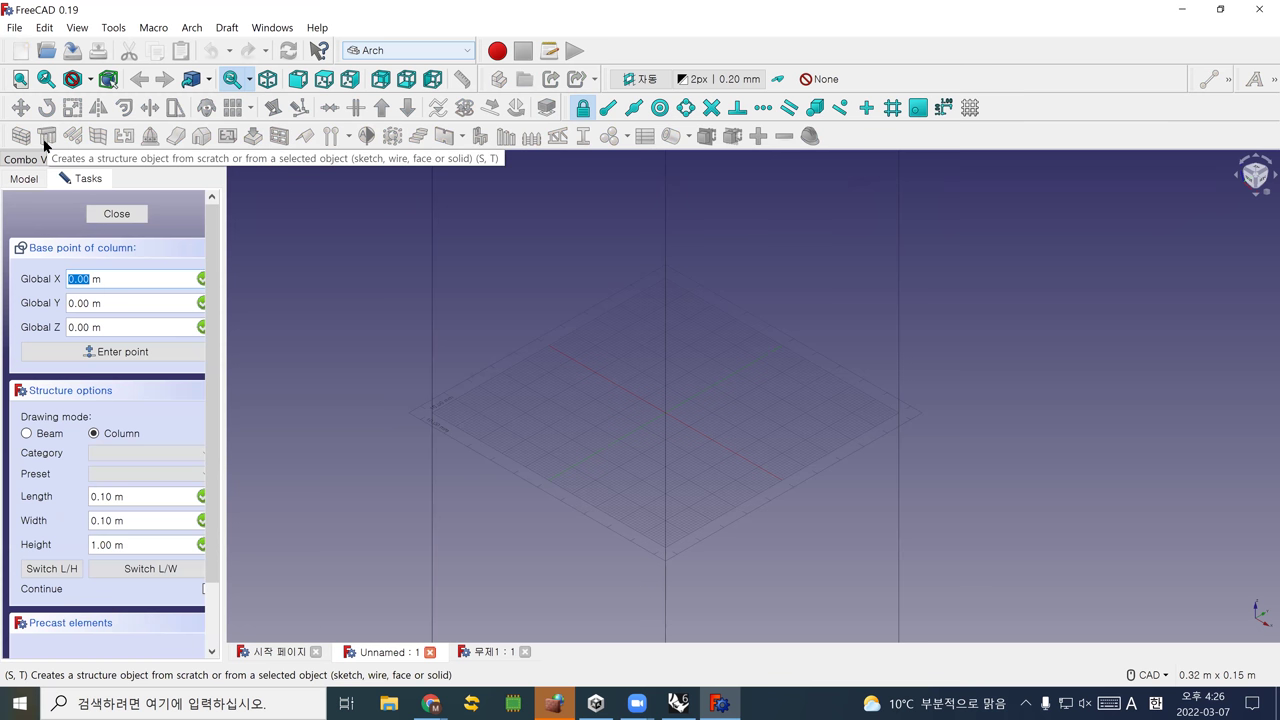
key(Escape)
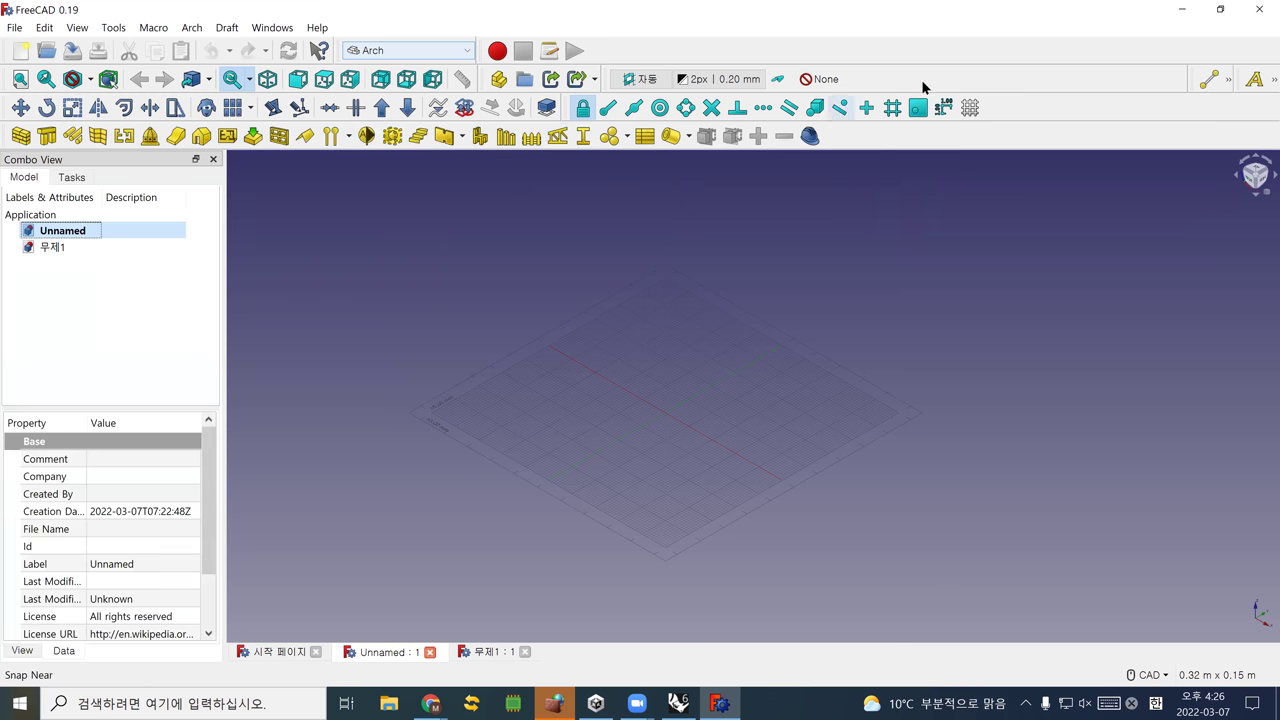
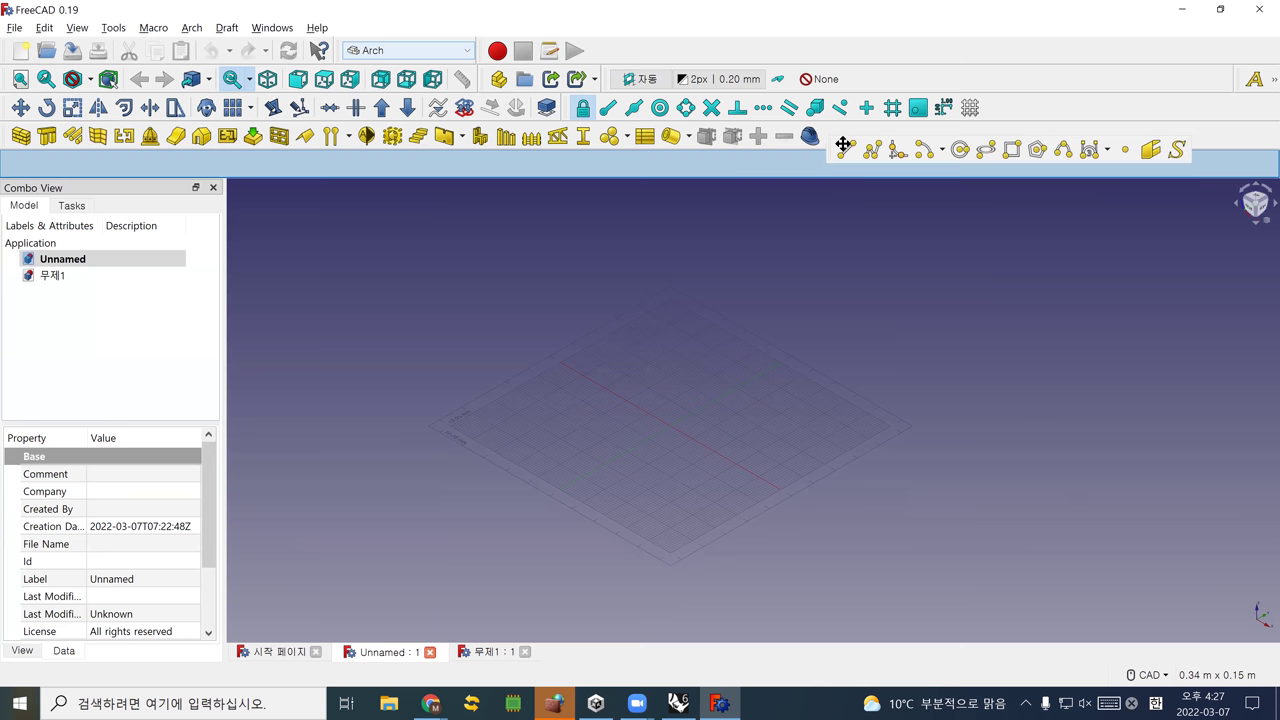
drag(1240, 80, 1008, 84)
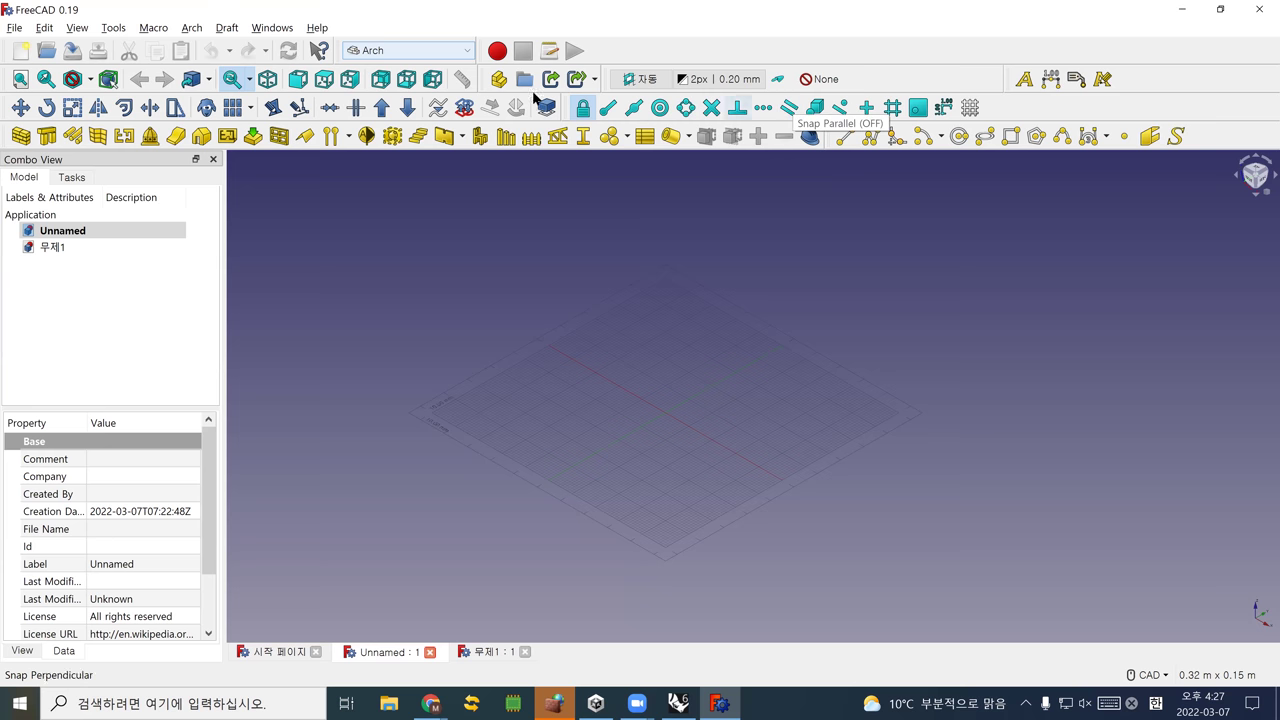
click(19, 137)
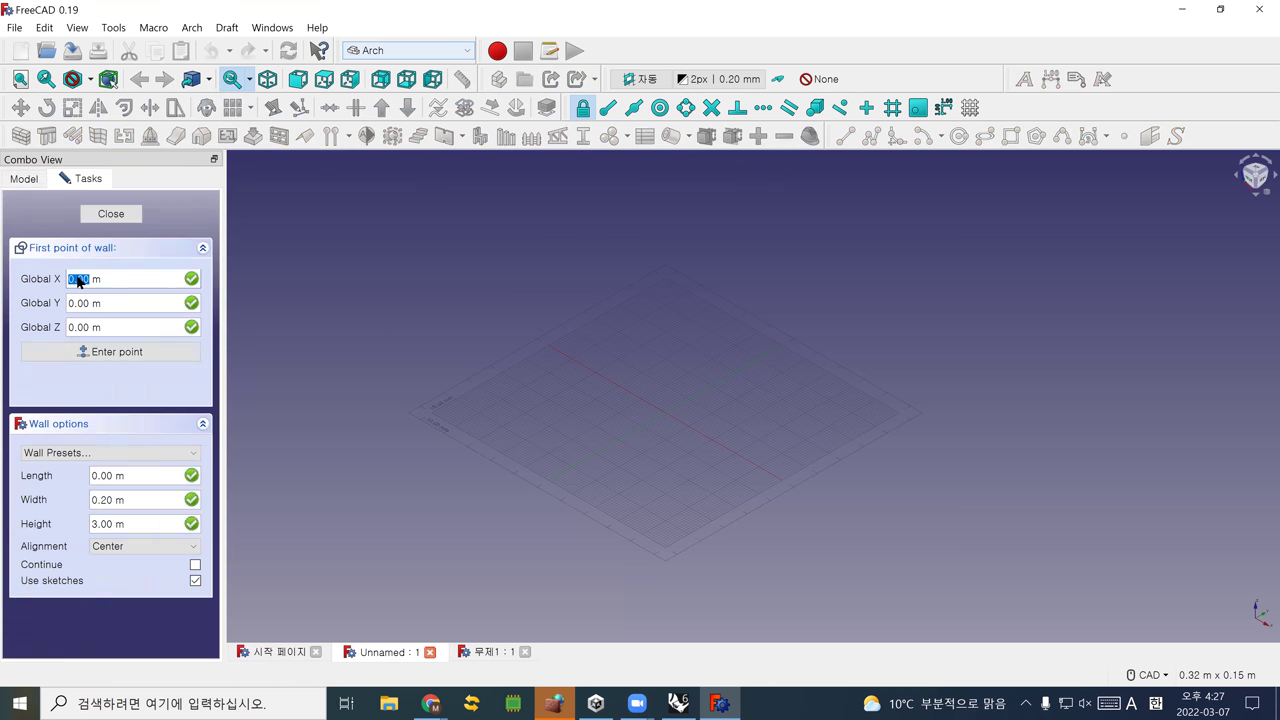
key(Escape)
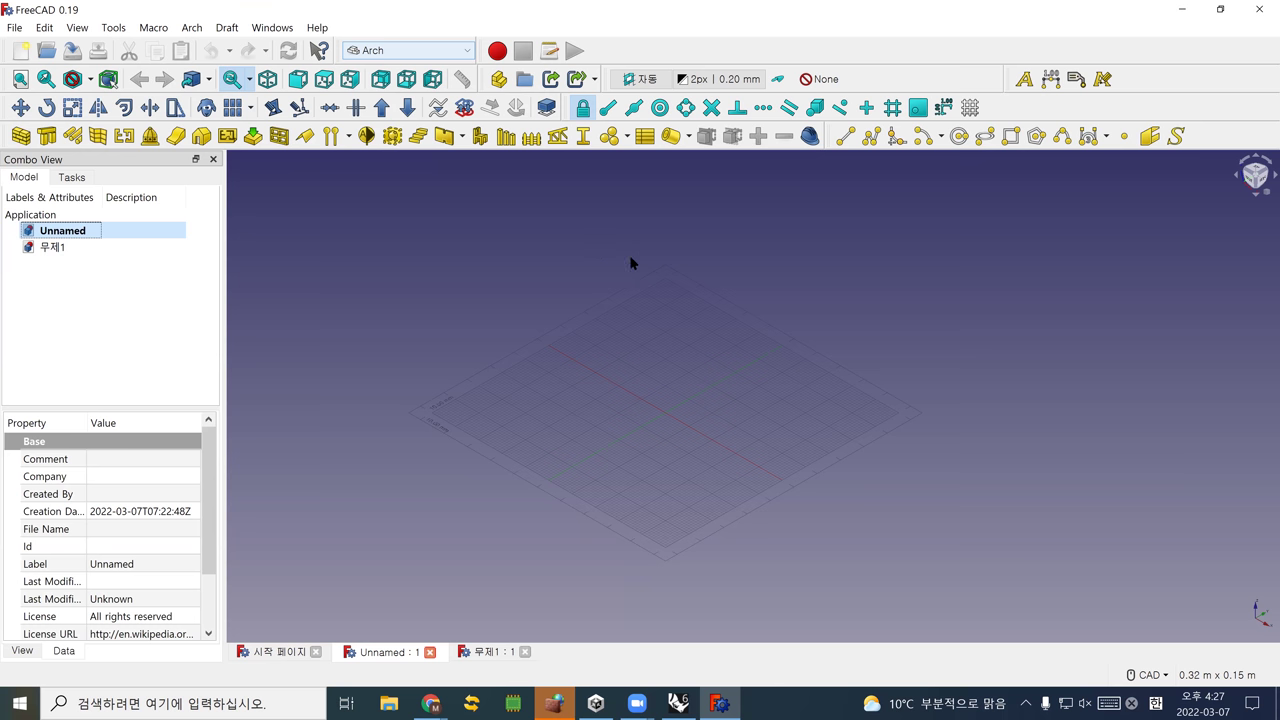
Switch to Chrome, search Google for "freecad box" and skim the results for guidance on making a box
click(433, 704)
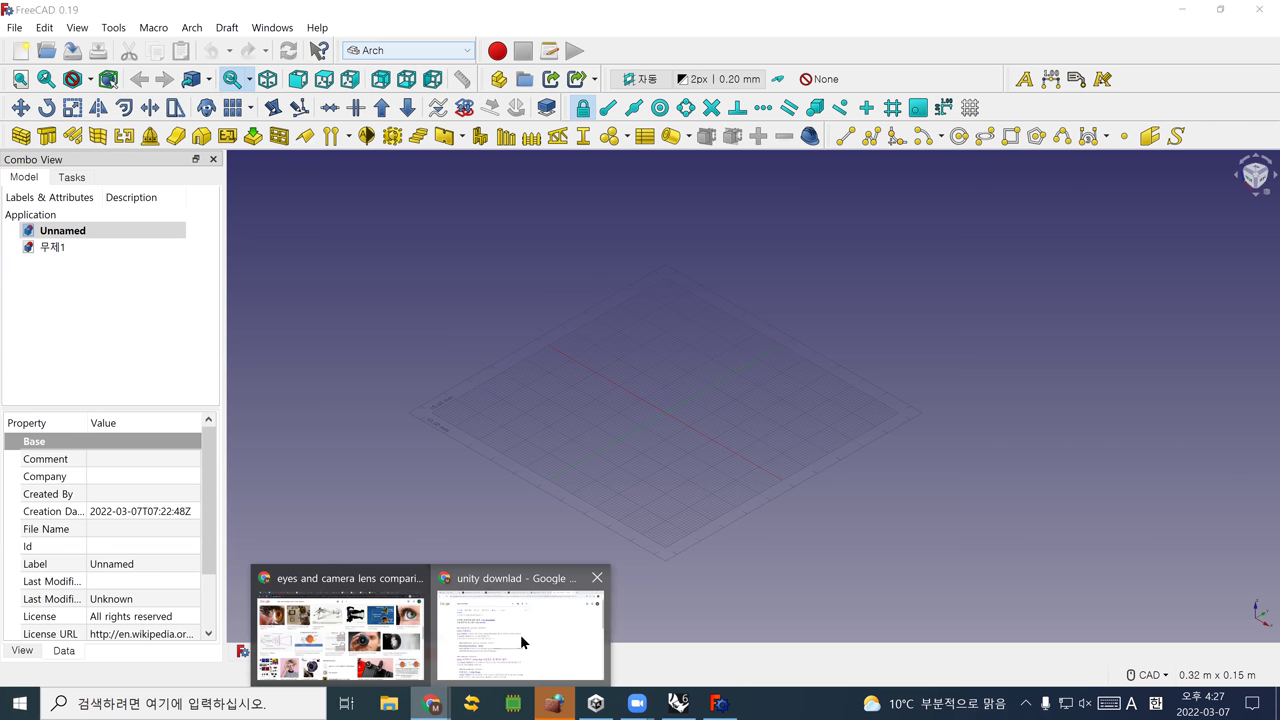
click(520, 634)
text(freecam box)
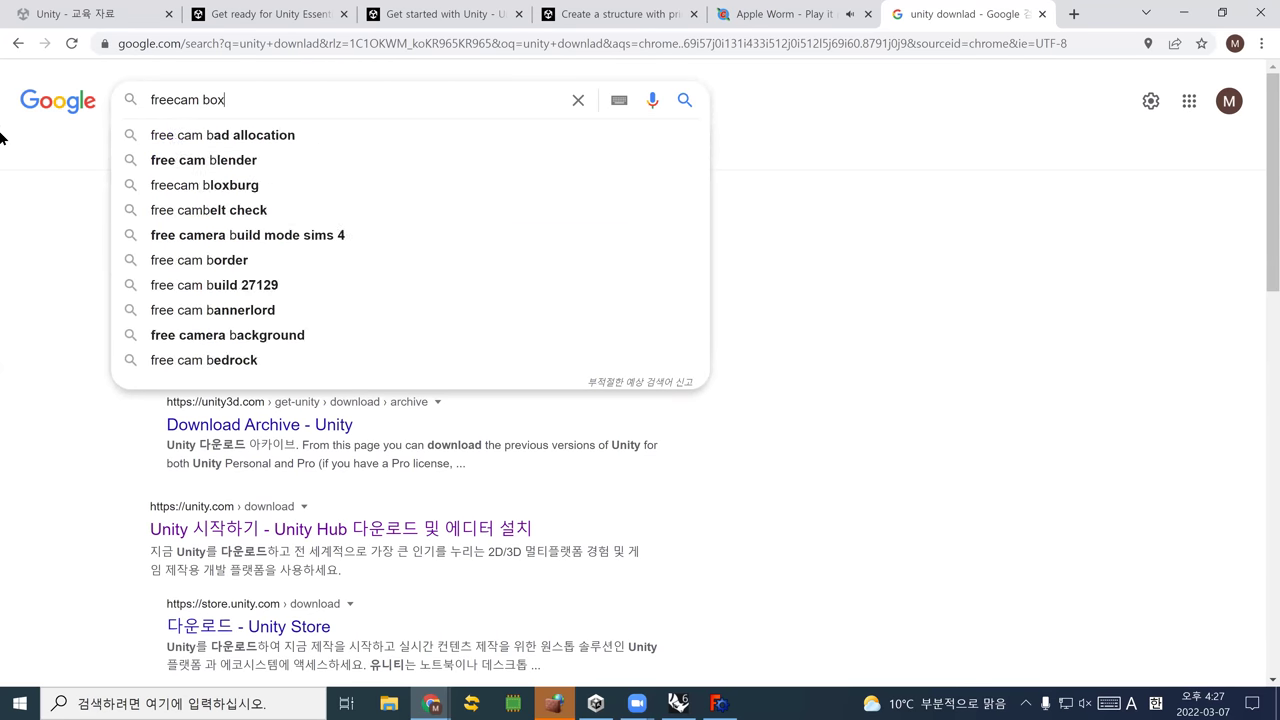
key(Return)
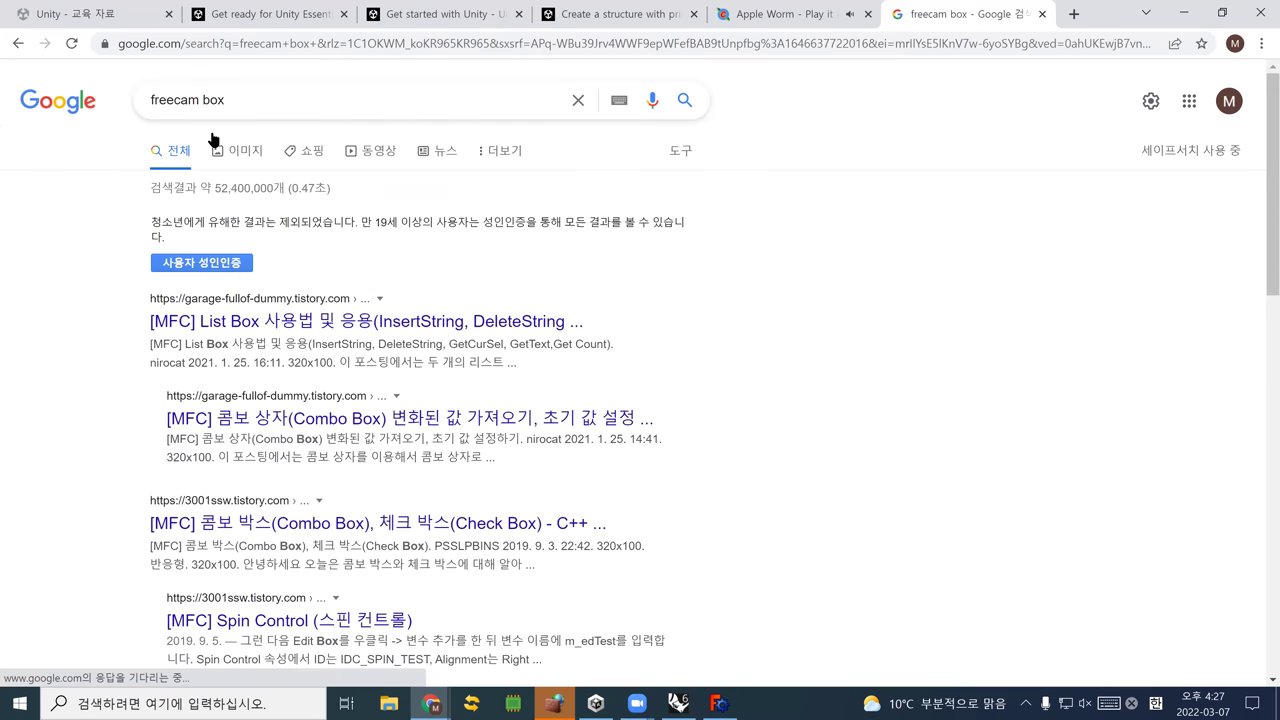
click(193, 101)
key(BackSpace)
text(d)
key(Return)
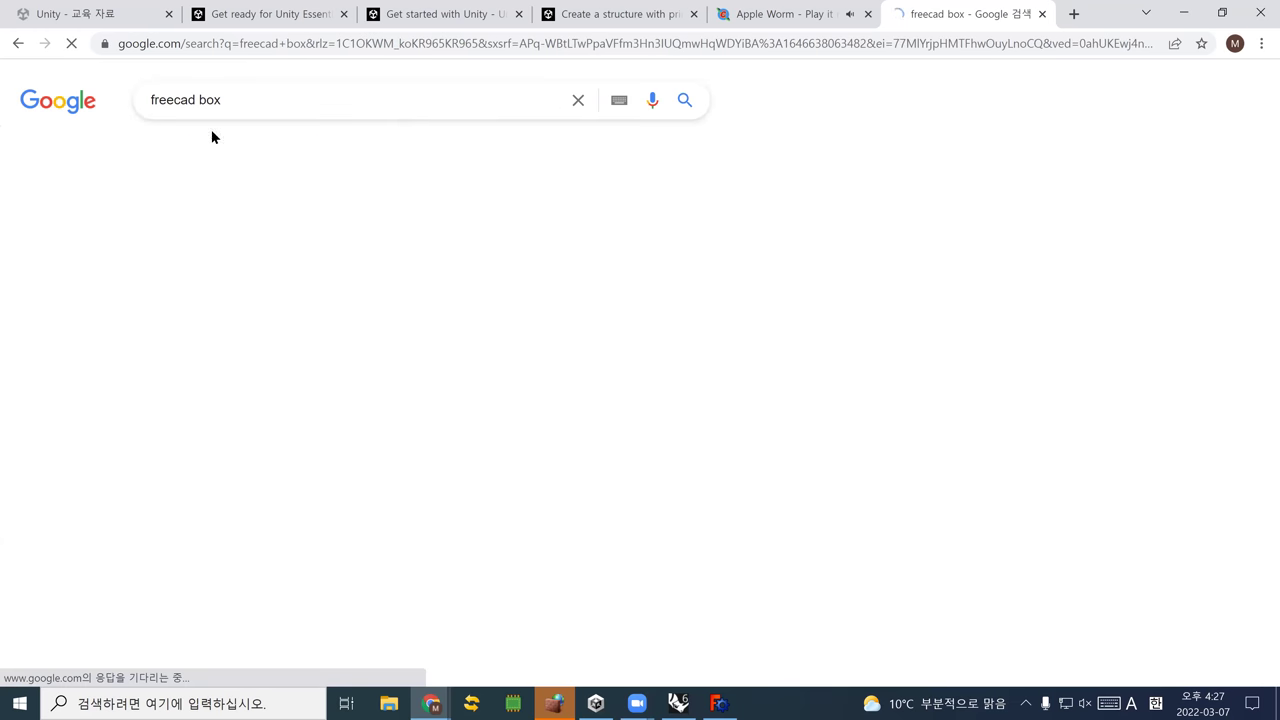
scroll(414, 375, down, 4)
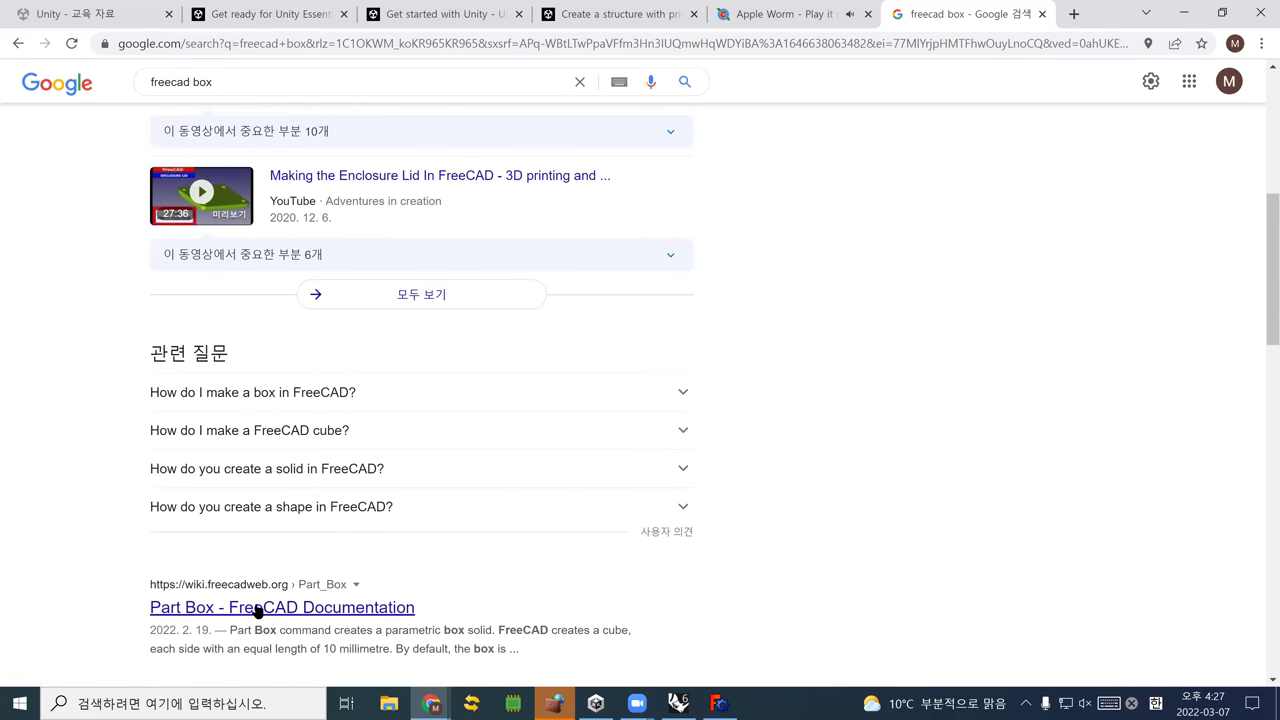
scroll(337, 563, down, 5)
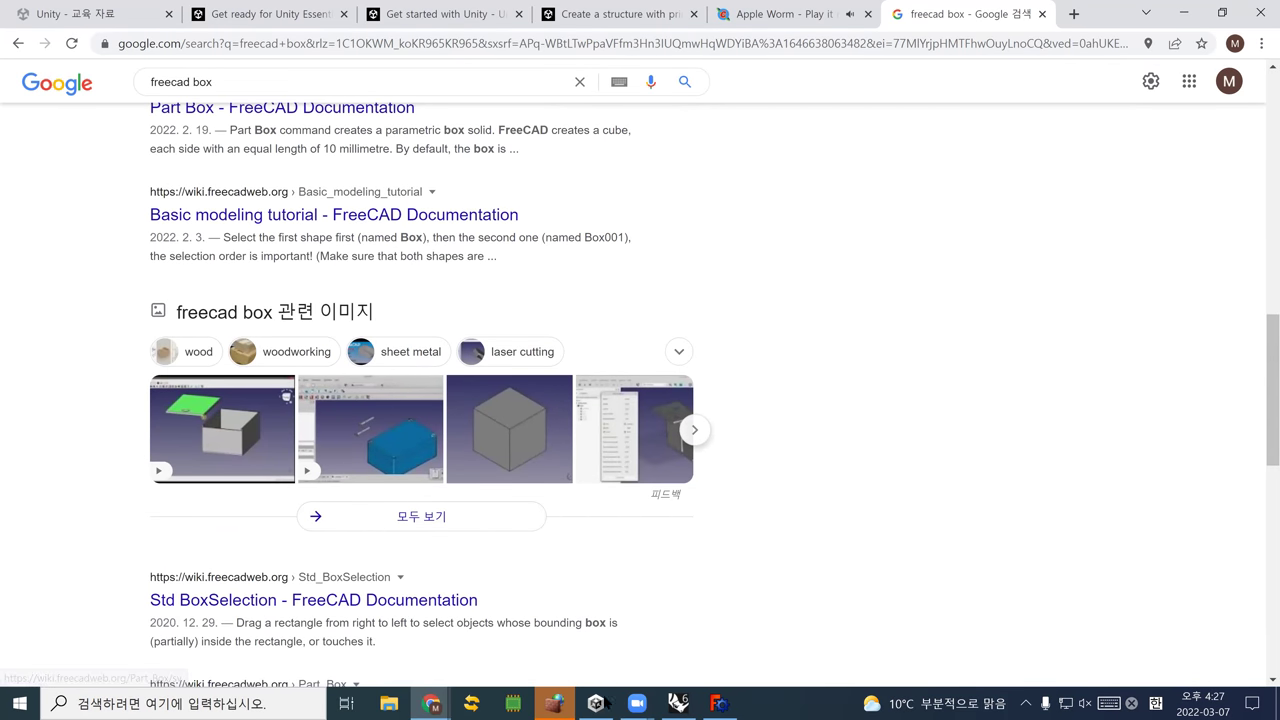
Return to FreeCAD and place a structural column 0.10 m long, 0.10 m wide and 1.00 m high on the grid
click(718, 703)
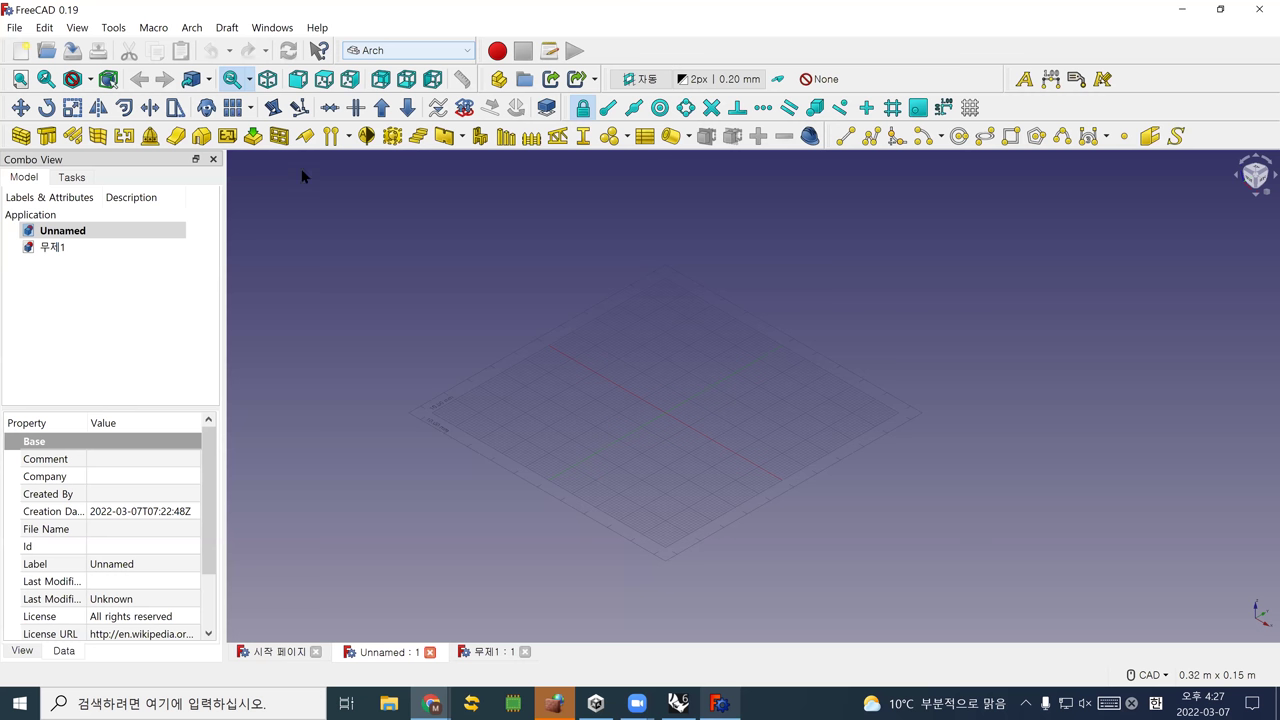
click(54, 144)
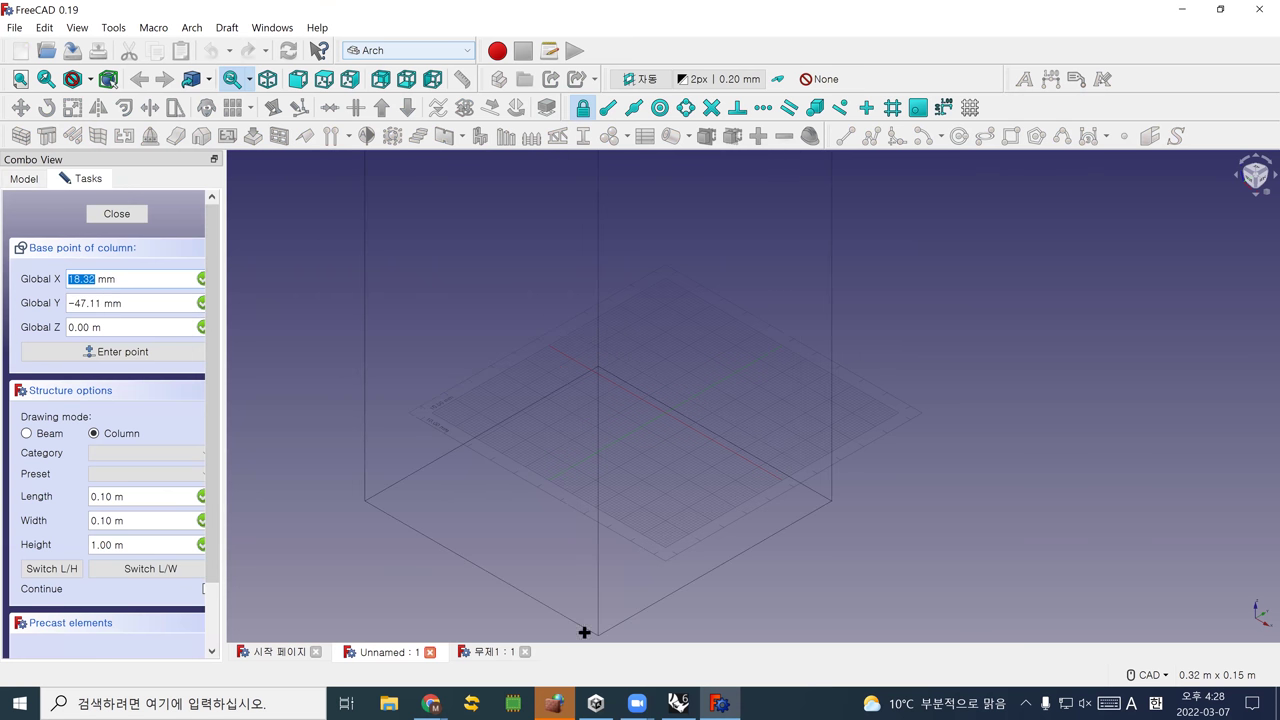
click(611, 451)
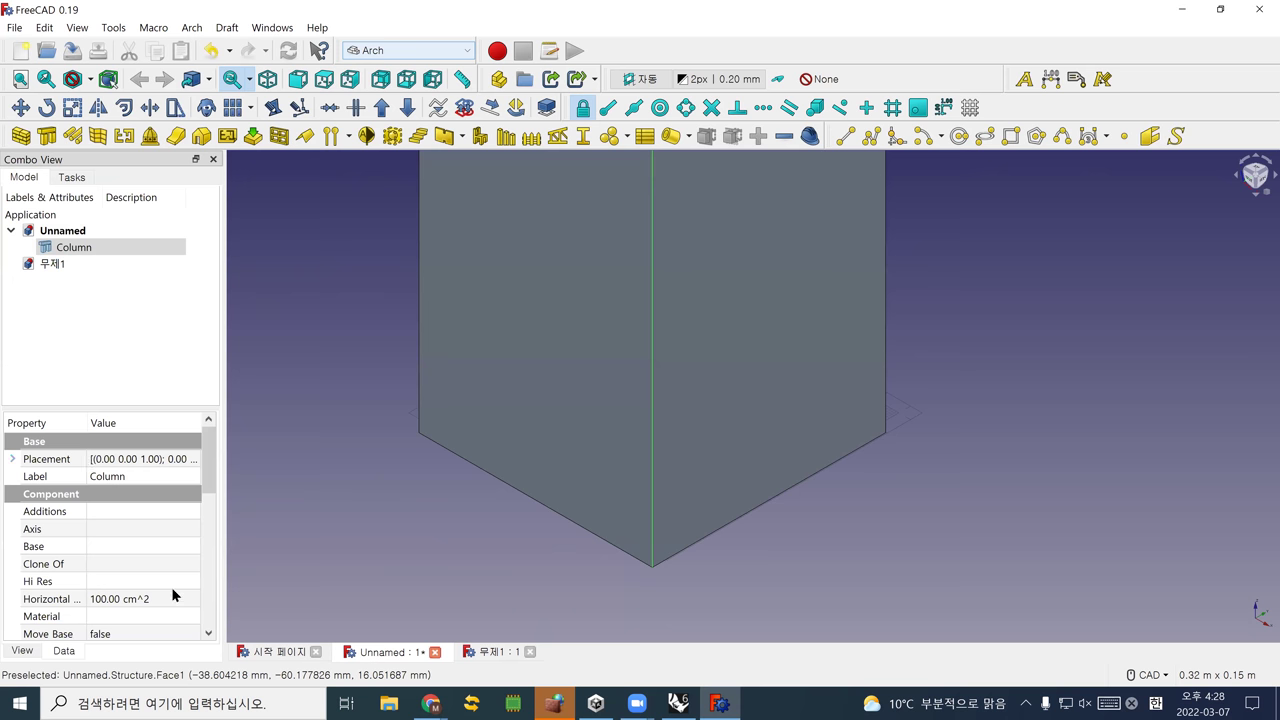
Examine the column's data properties, the list of available Arch tools and the column from farther away
scroll(168, 585, down, 3)
scroll(155, 537, down, 1)
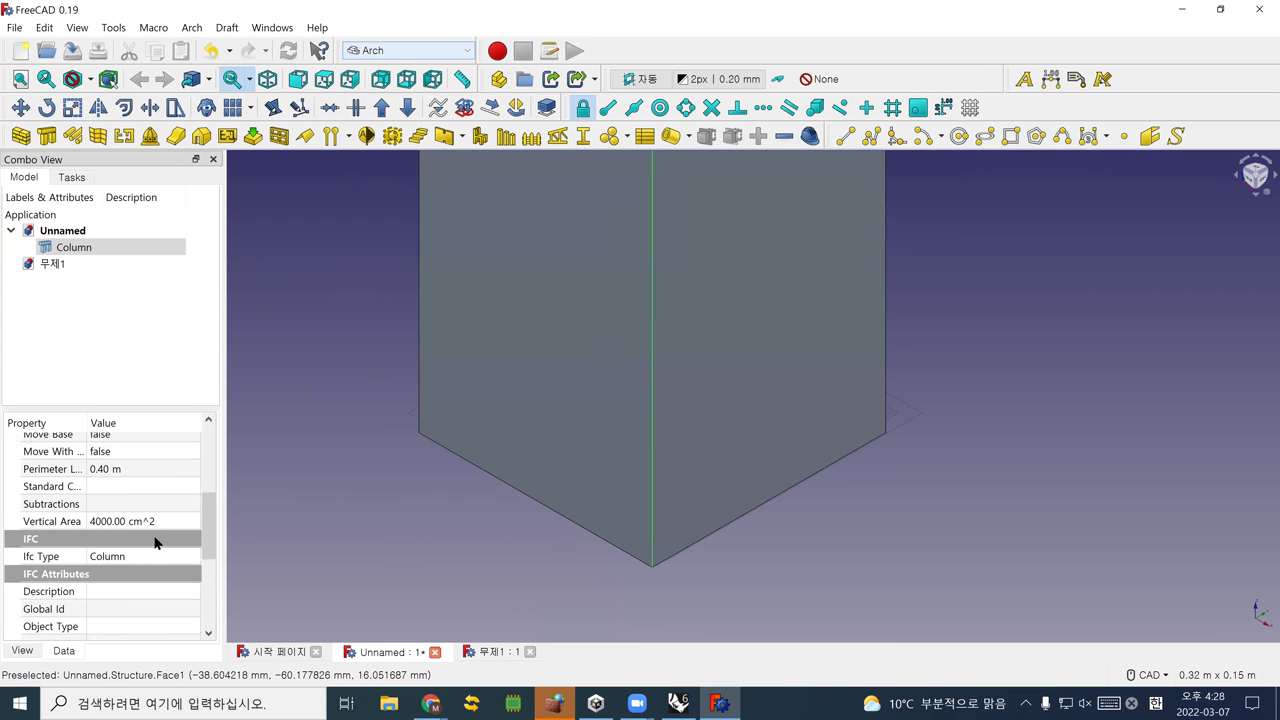
scroll(154, 542, down, 1)
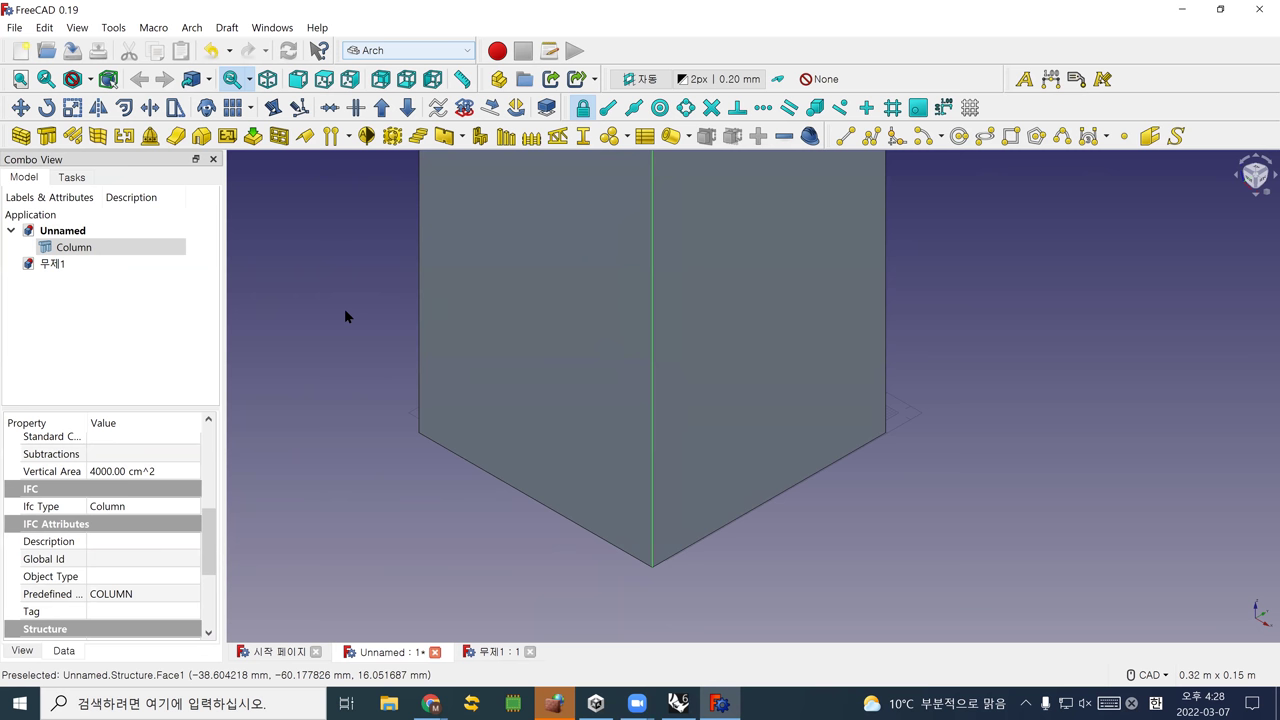
click(188, 28)
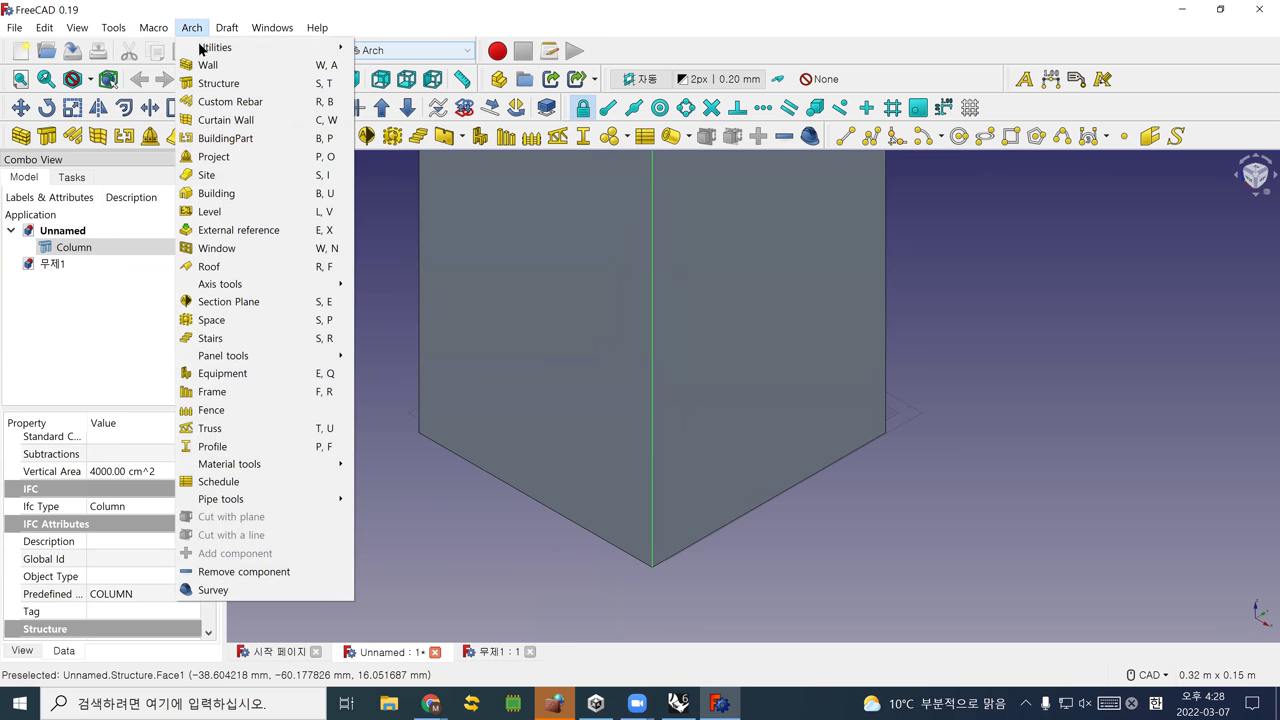
mouse_move(208, 52)
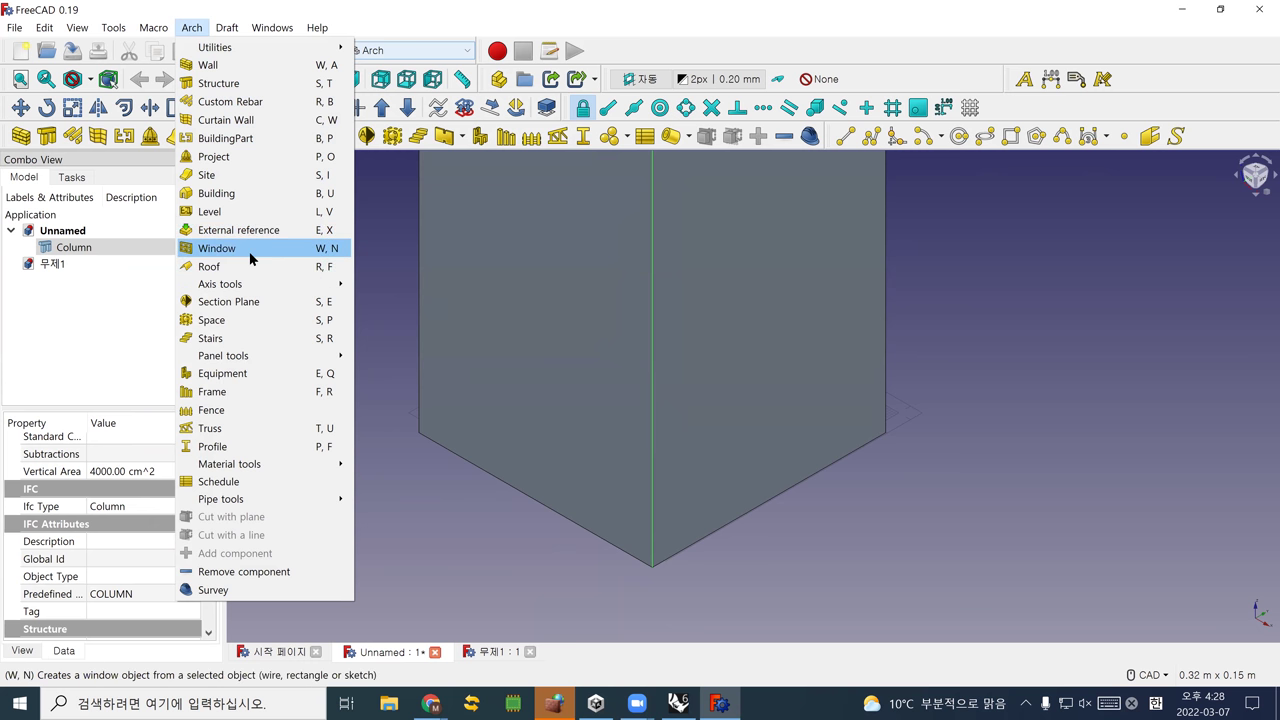
key(Escape)
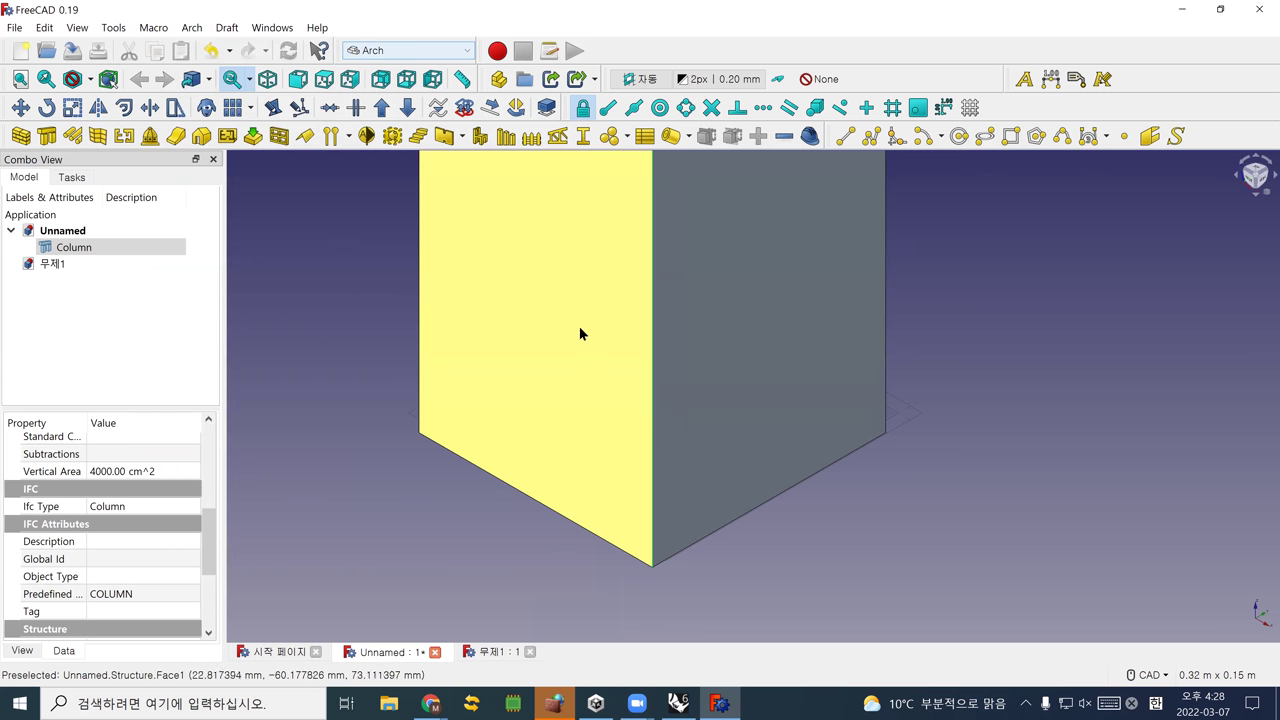
scroll(581, 306, down, 3)
middle_drag(581, 306, 783, 258)
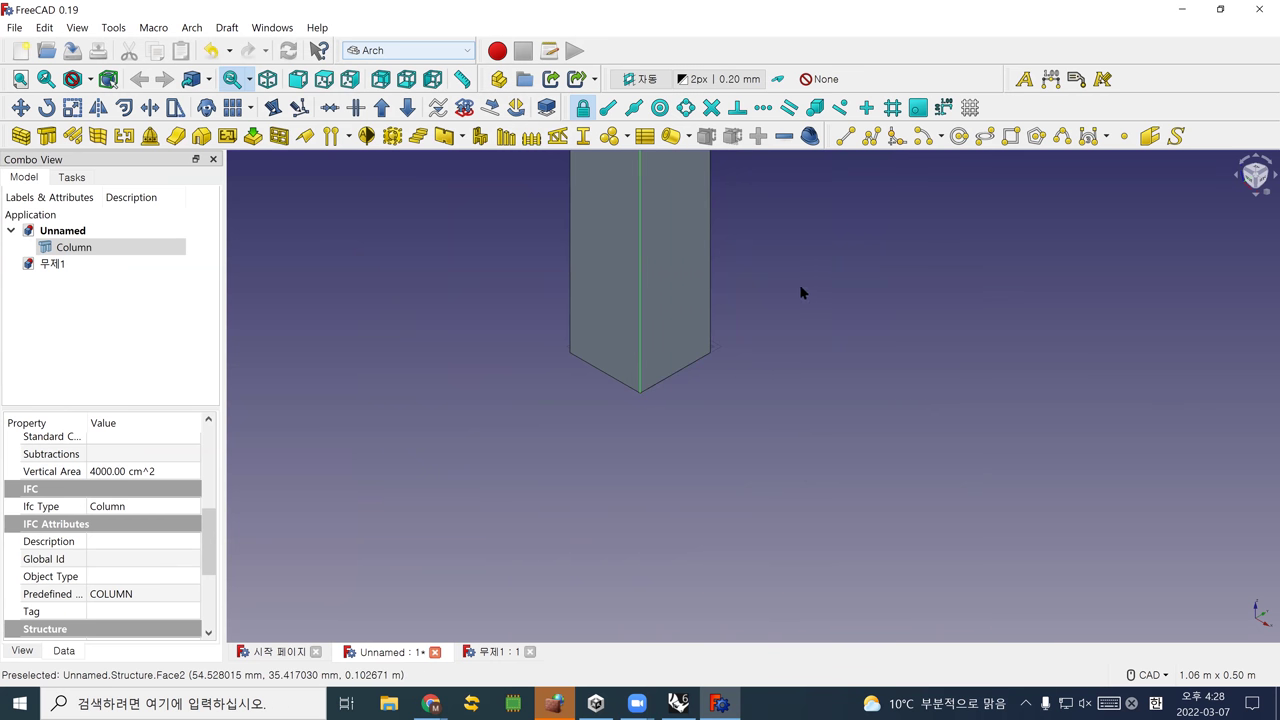
Close FreeCAD and open the Rhino 7 for Windows Evaluation download page through a Google search for "rhino 7 evaluation"
click(1261, 10)
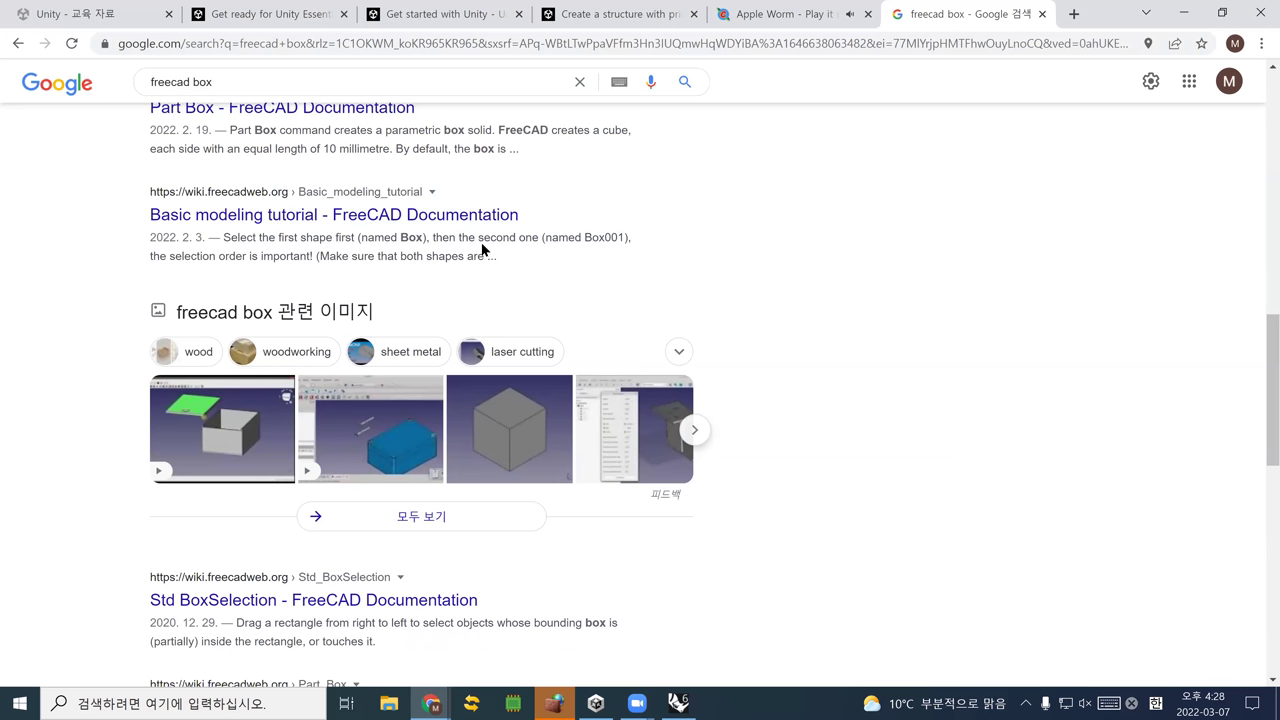
click(401, 51)
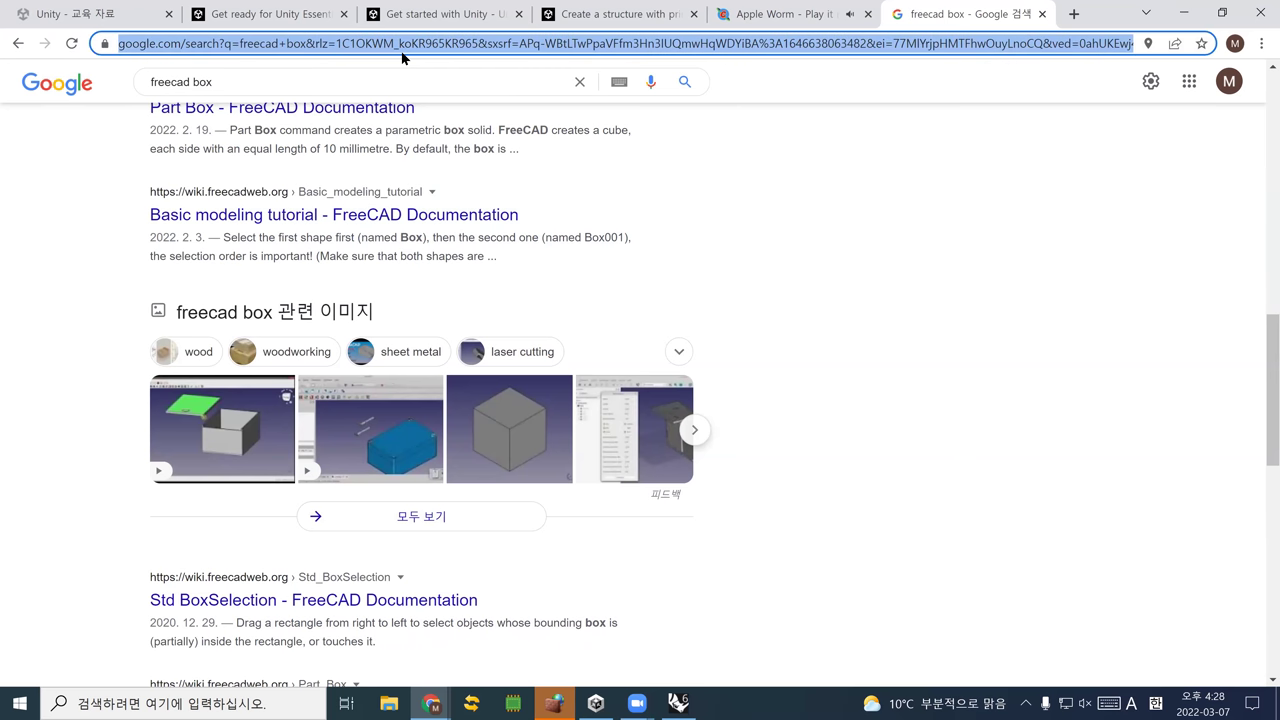
text(rhino 7 evaluation)
key(Return)
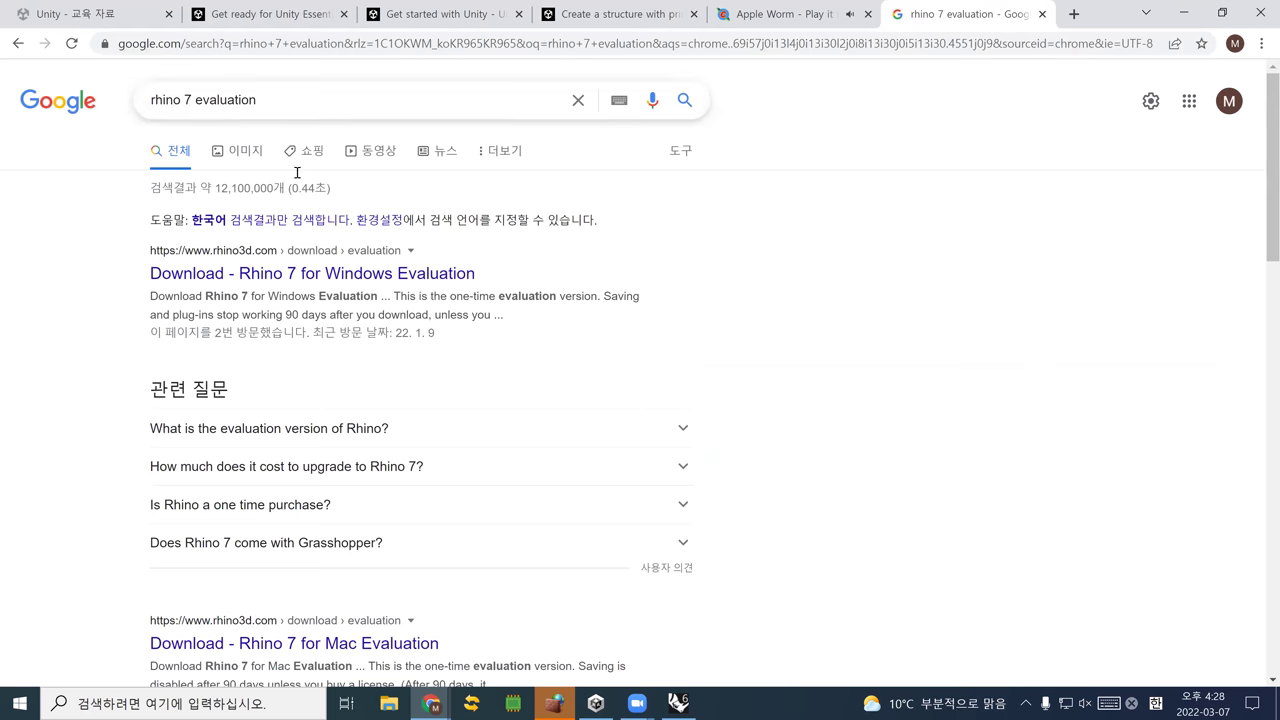
click(249, 275)
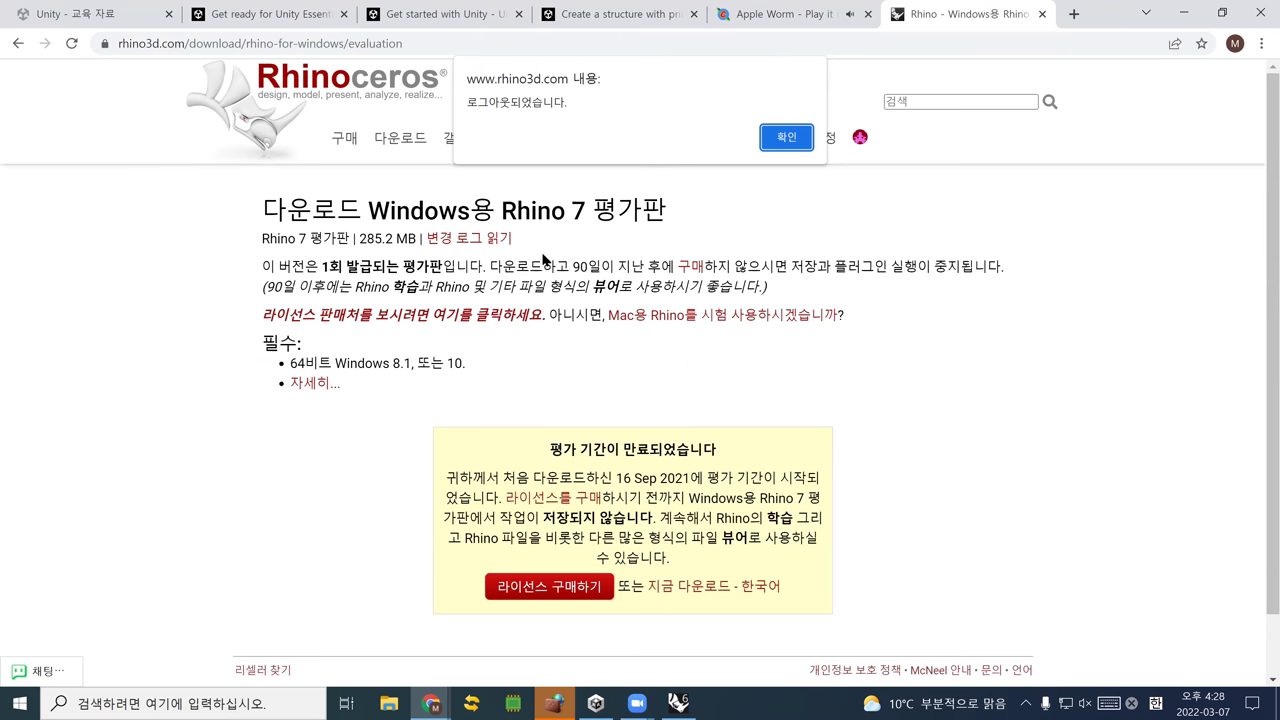
click(786, 137)
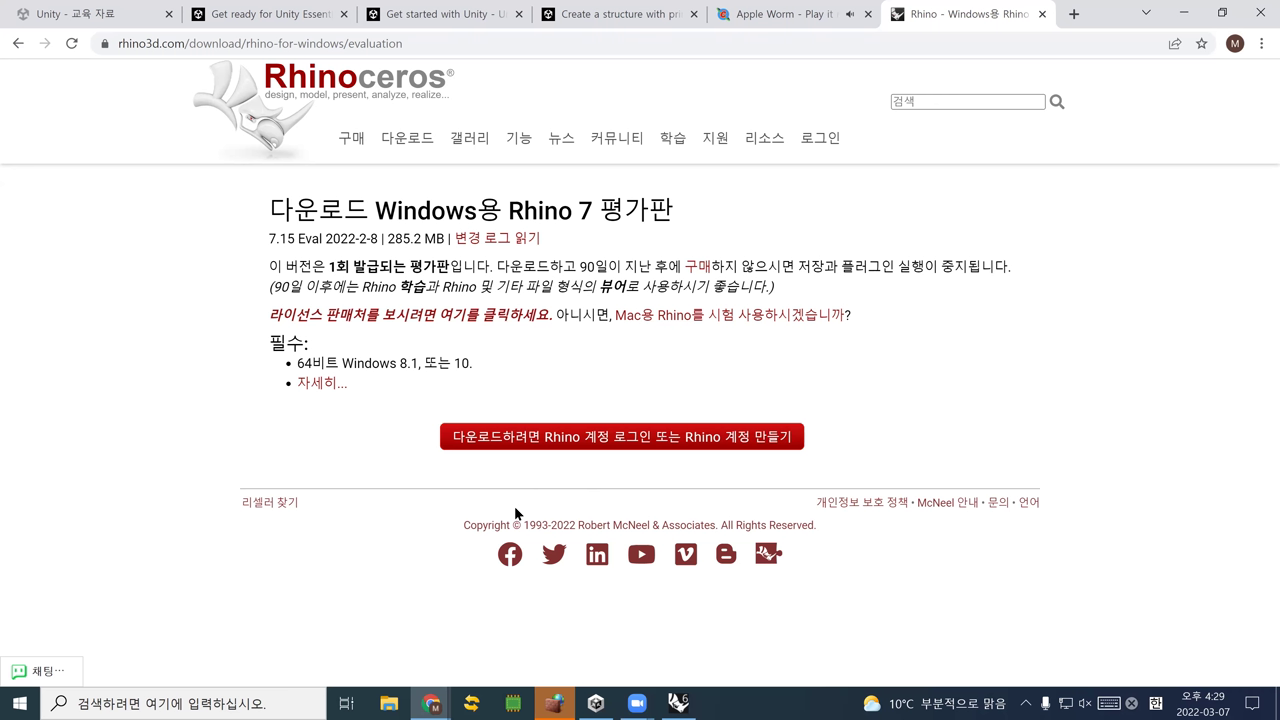
Switch to Rhino 6 and select the whole room model in the Top viewport
click(678, 703)
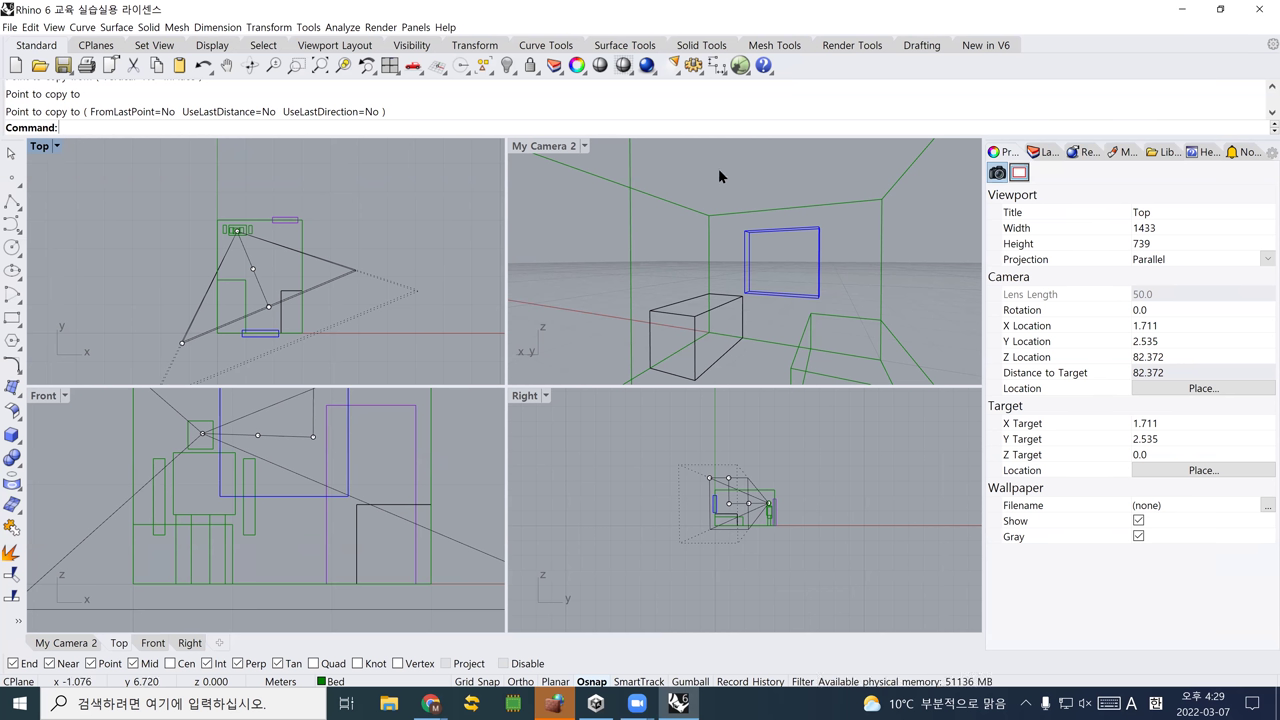
right_drag(353, 206, 310, 194)
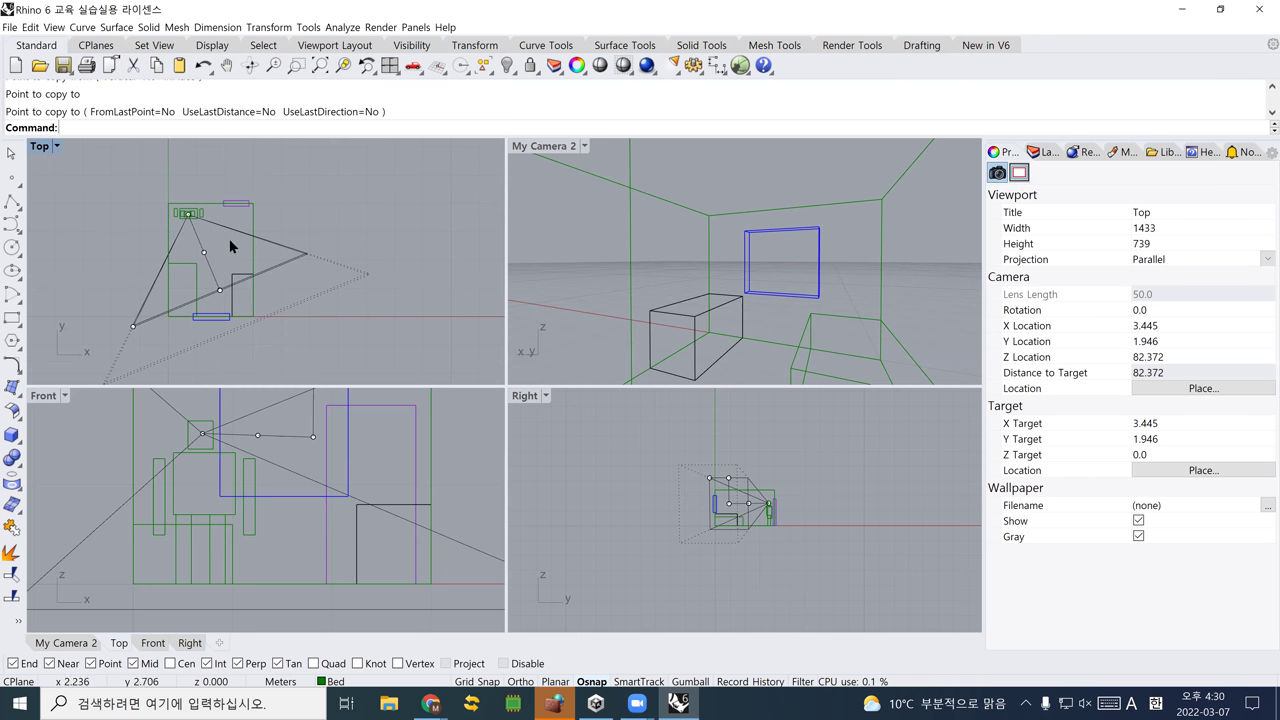
drag(140, 175, 288, 350)
click(268, 334)
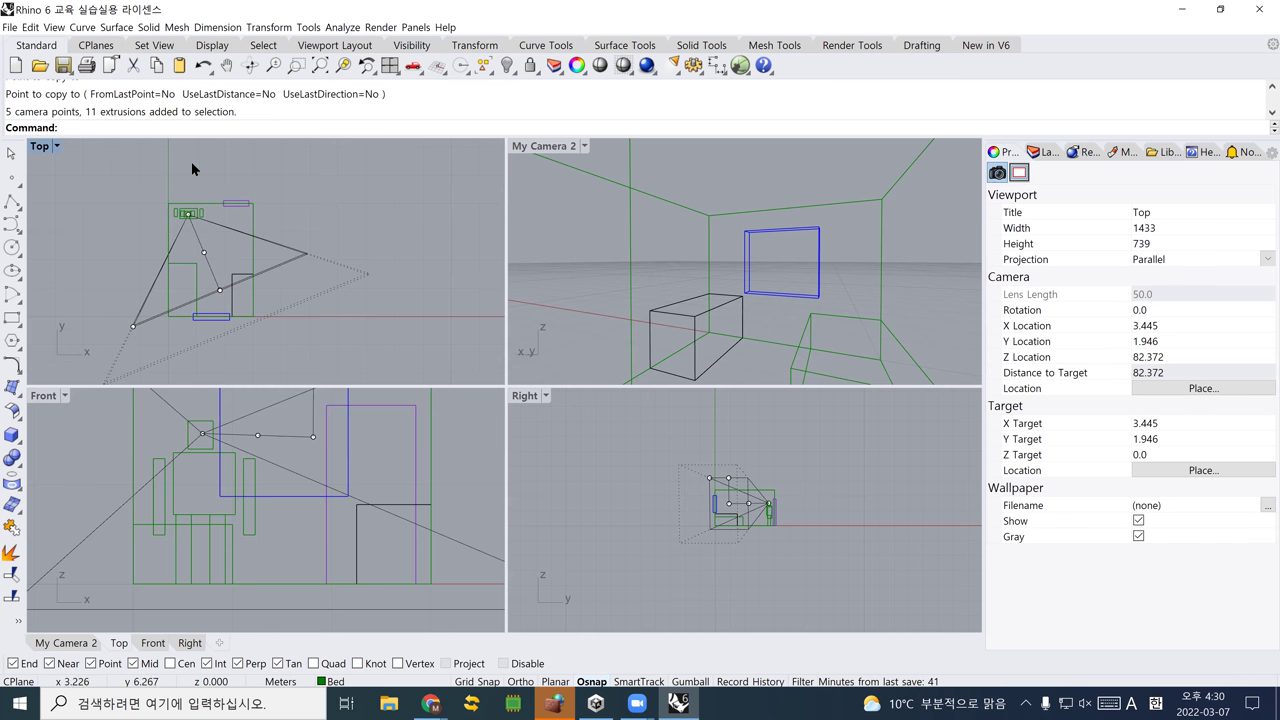
drag(135, 172, 304, 344)
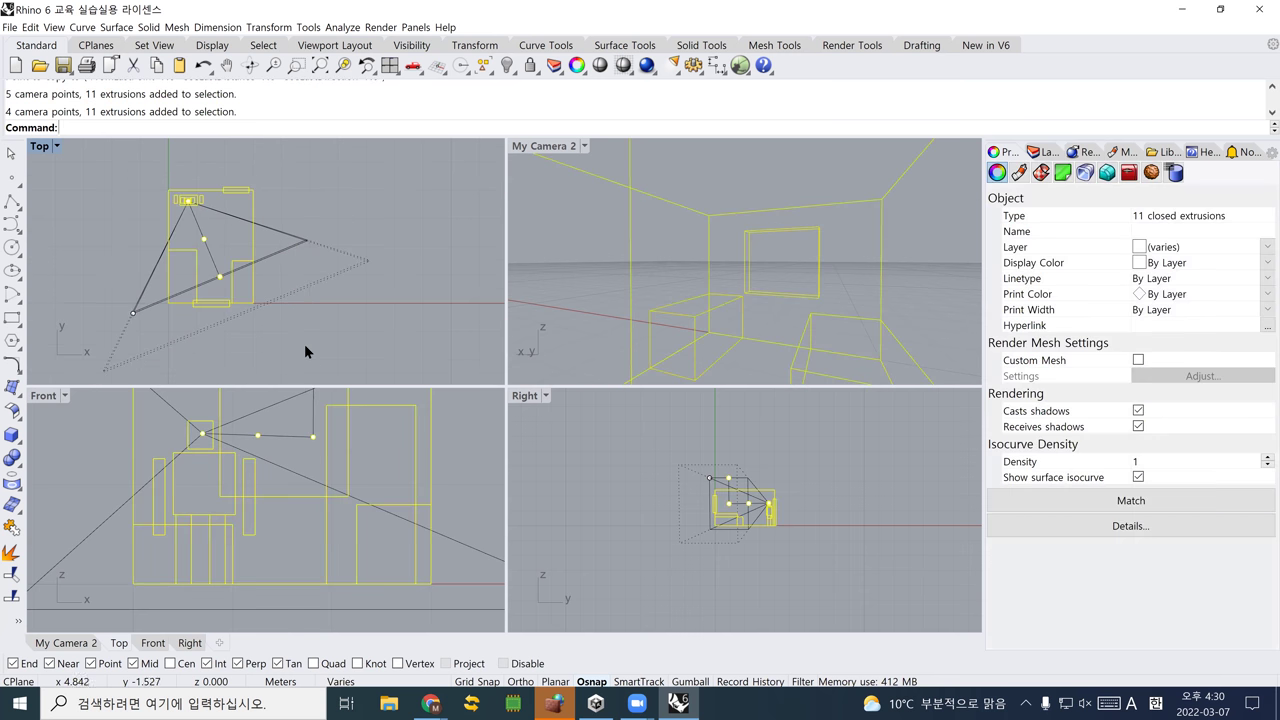
Look at the export options for the selected room objects and leave without exporting
click(11, 28)
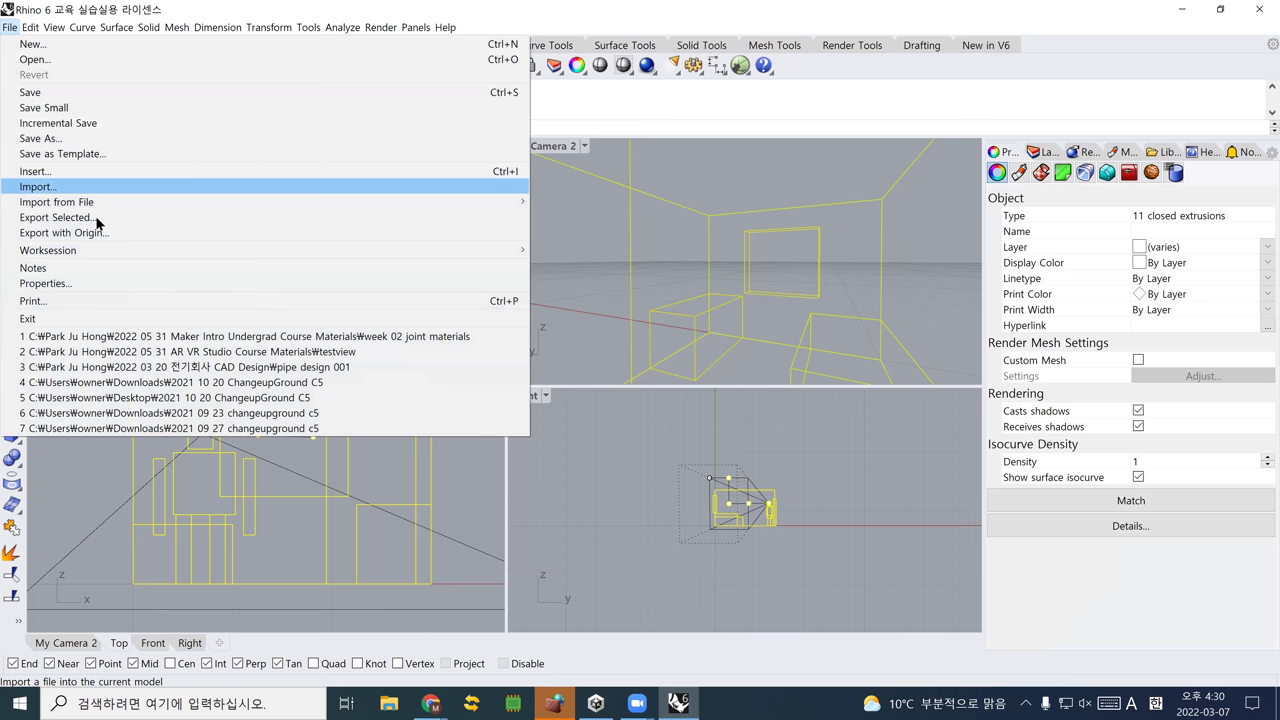
click(167, 217)
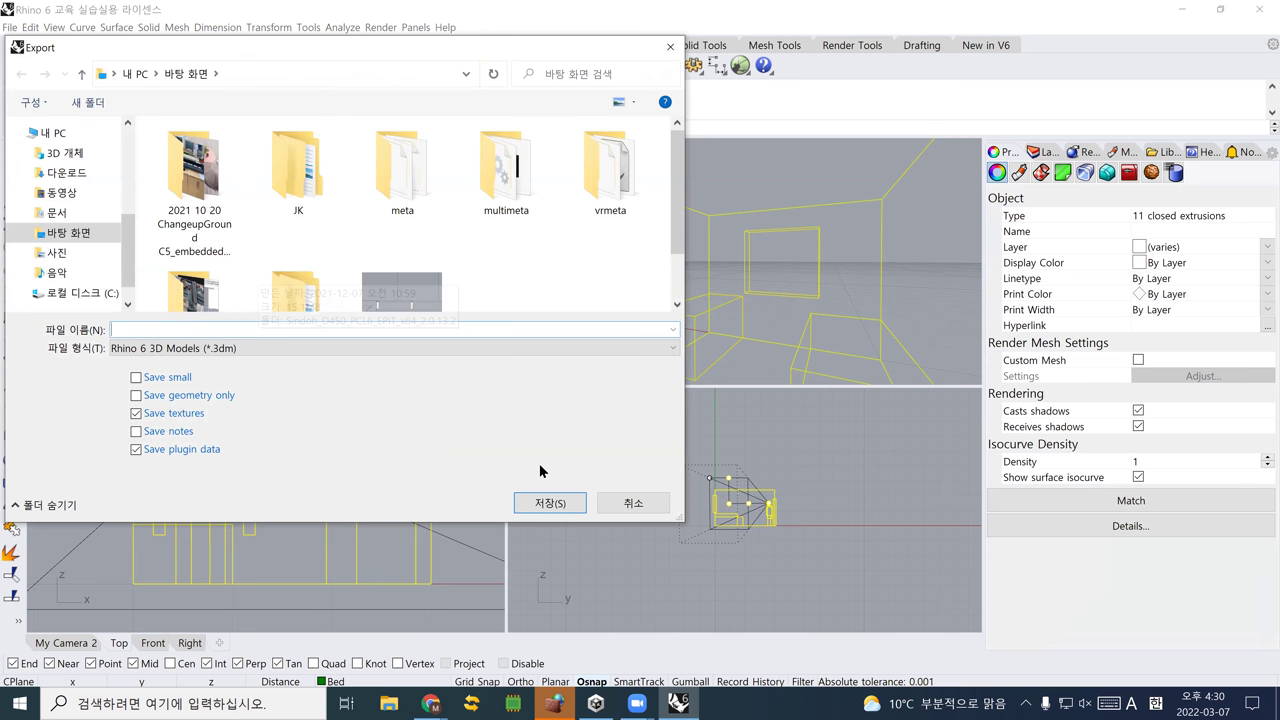
click(628, 502)
Switch to Unity Hub and create a new project from the 3D Core template
click(597, 703)
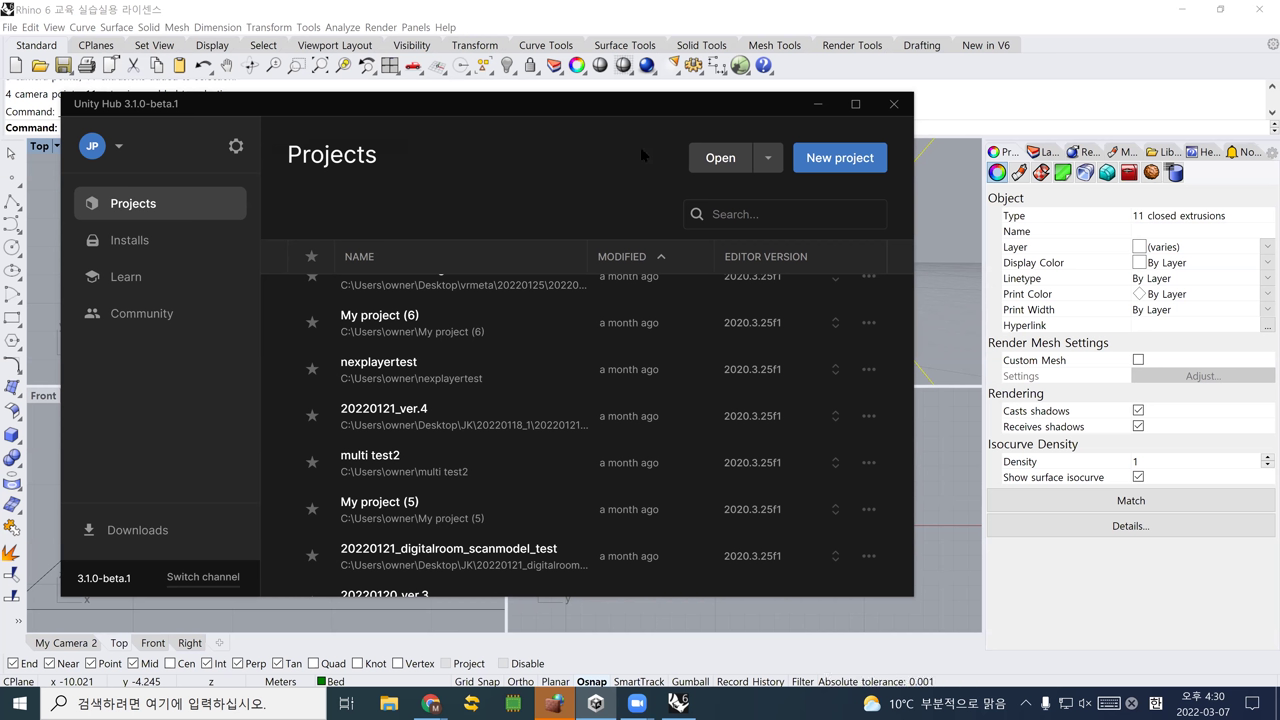
drag(450, 114, 486, 110)
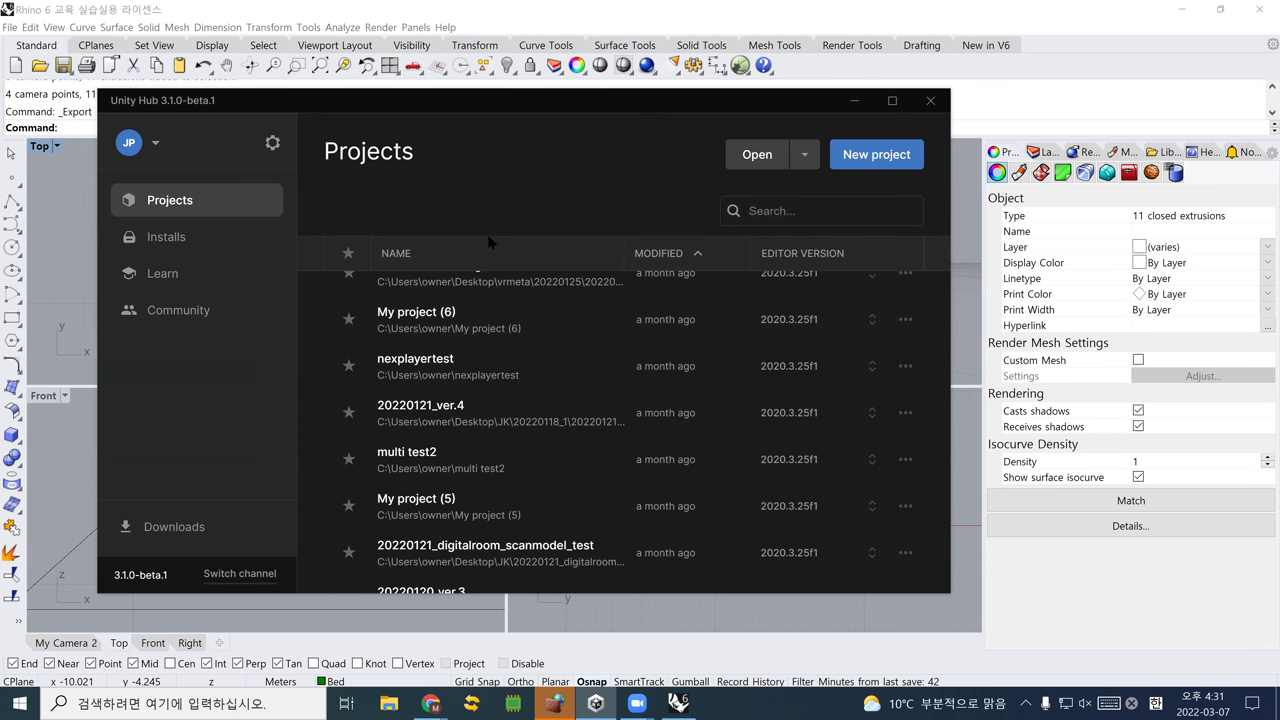
click(880, 165)
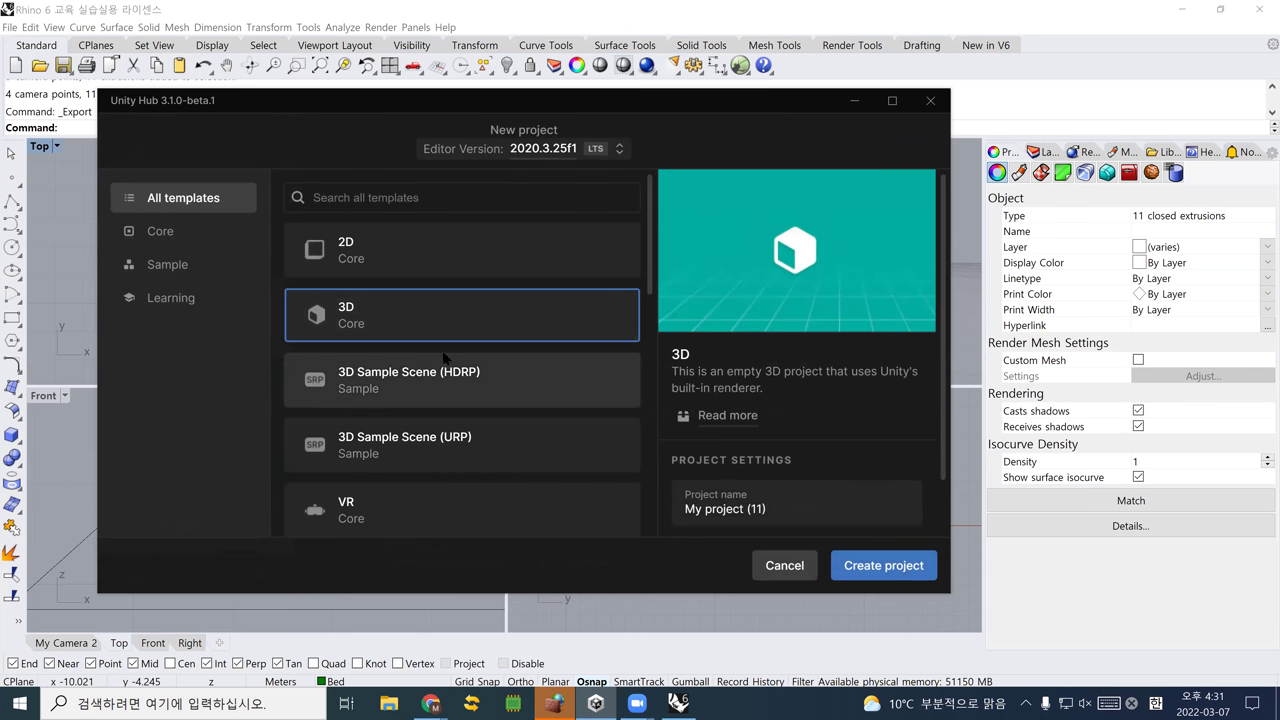
scroll(494, 409, down, 3)
scroll(480, 392, up, 3)
click(475, 380)
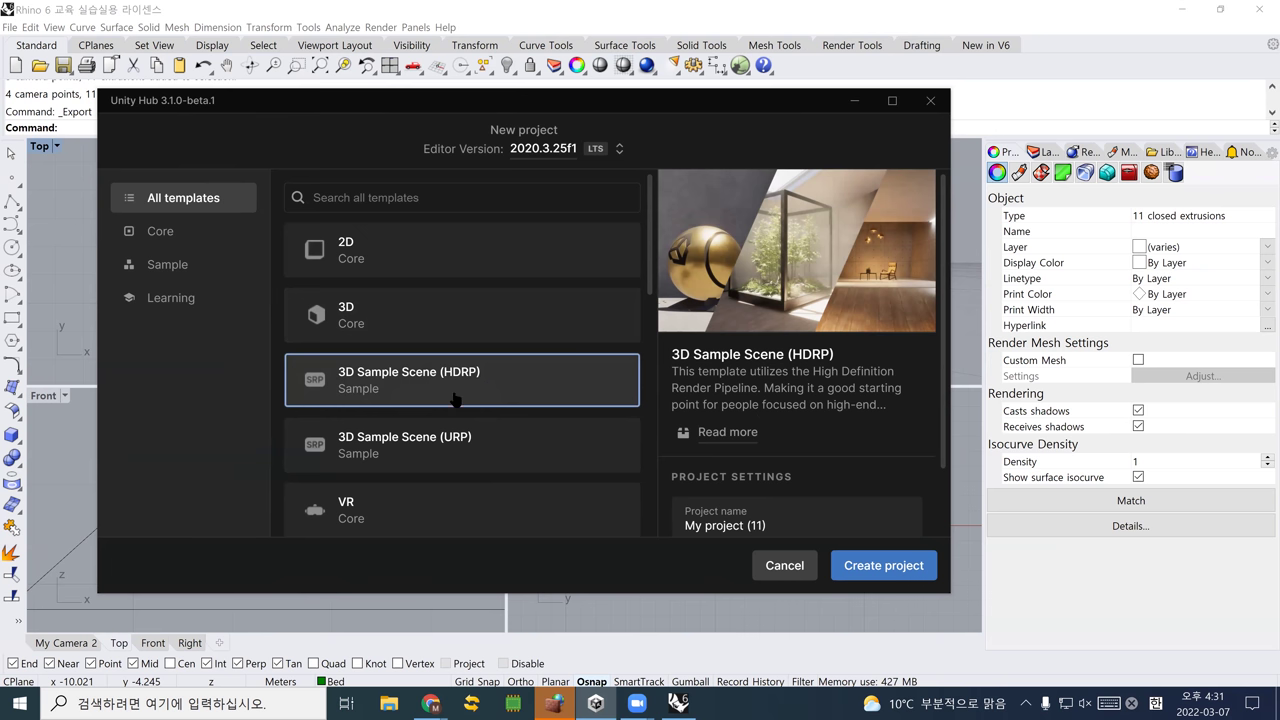
click(470, 337)
click(853, 566)
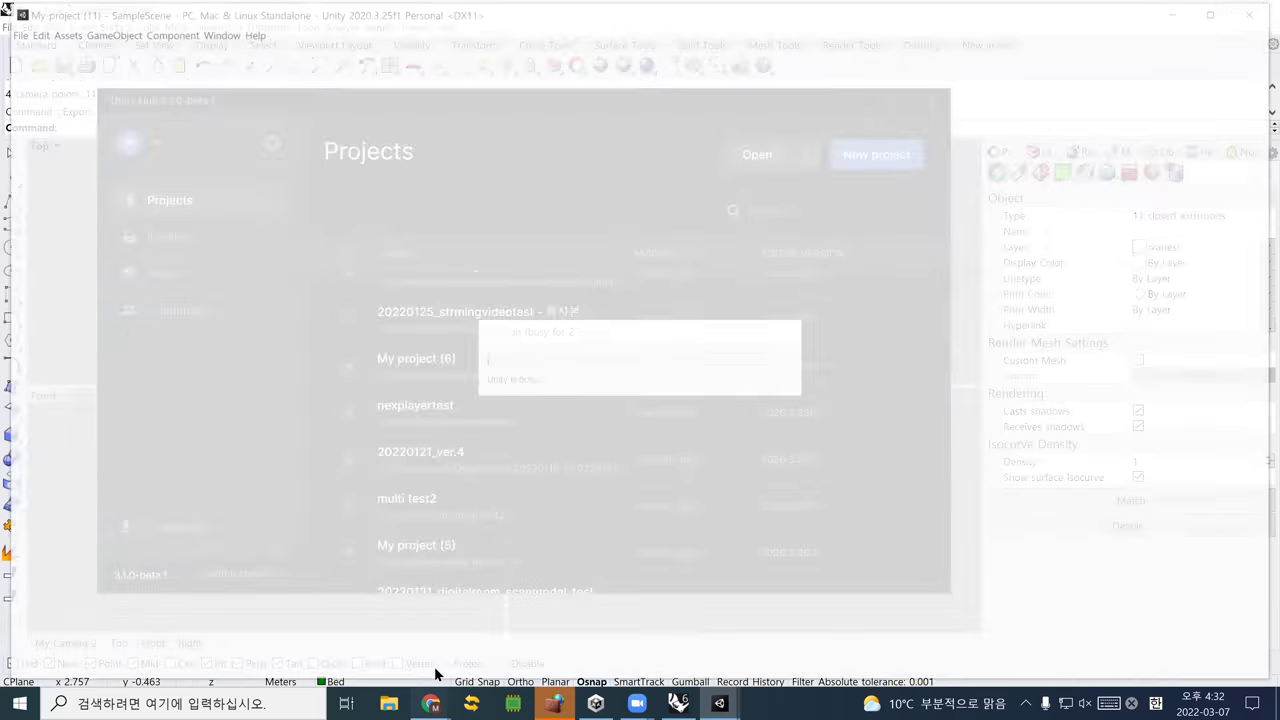
Switch to Chrome, open unity.com through a Google search for "unity 3d" and sign in to the Unity account
mouse_move(431, 703)
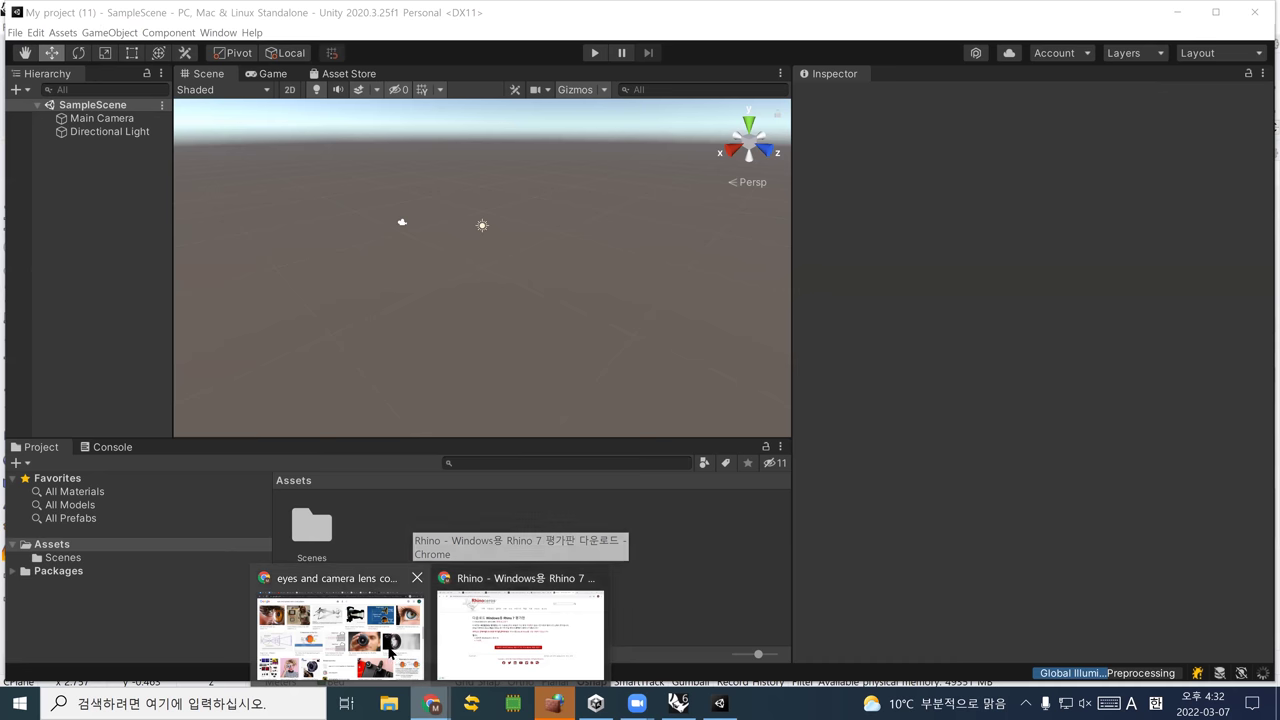
key(alt+Tab)
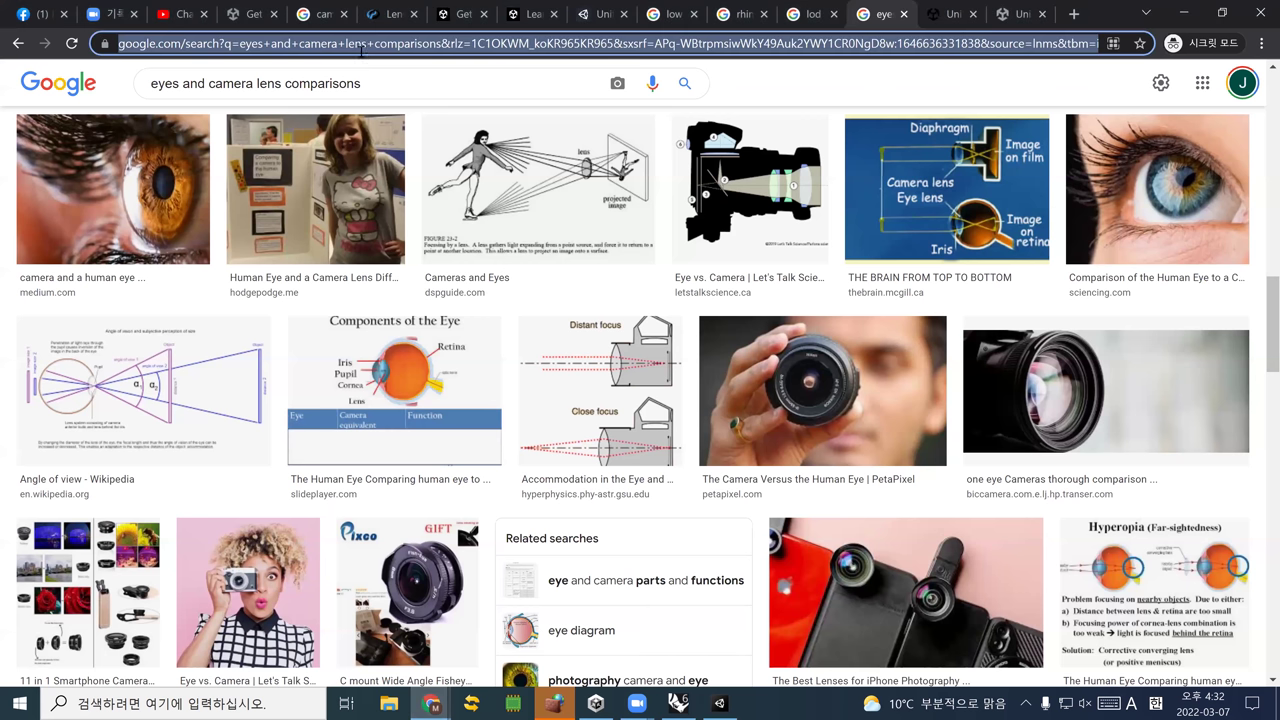
click(361, 51)
text(unity 3d)
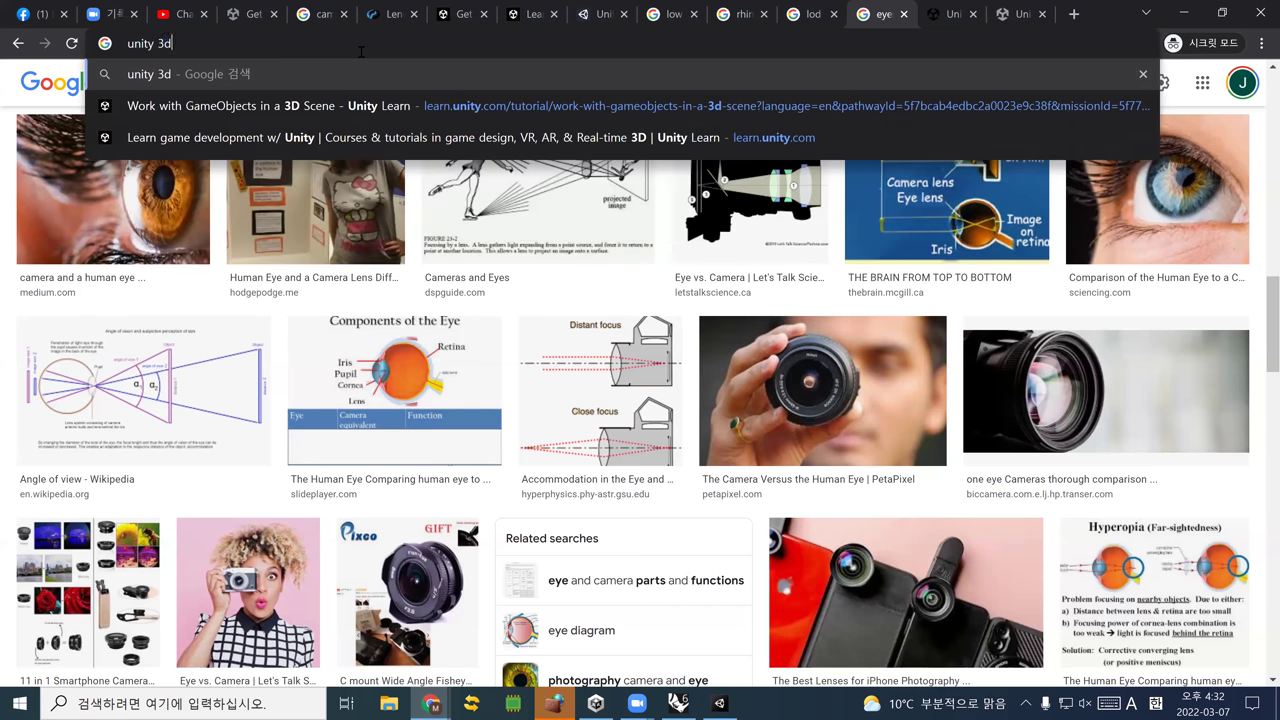
key(Return)
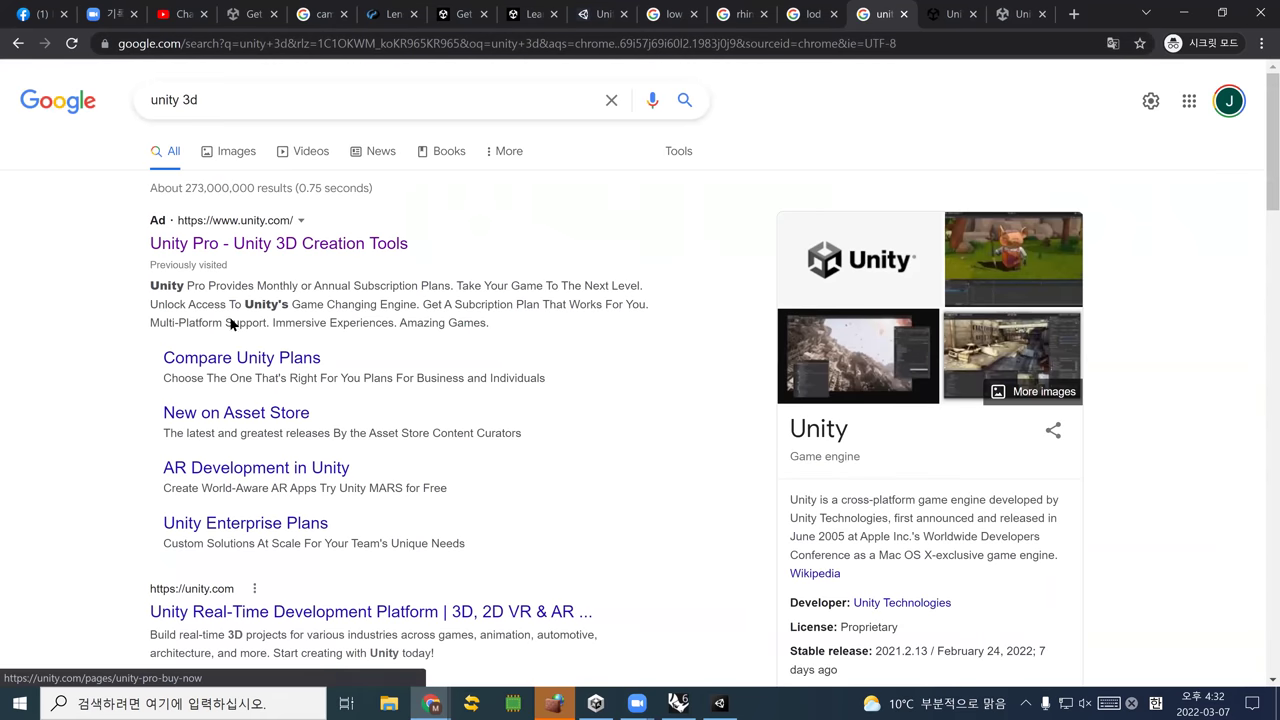
click(243, 611)
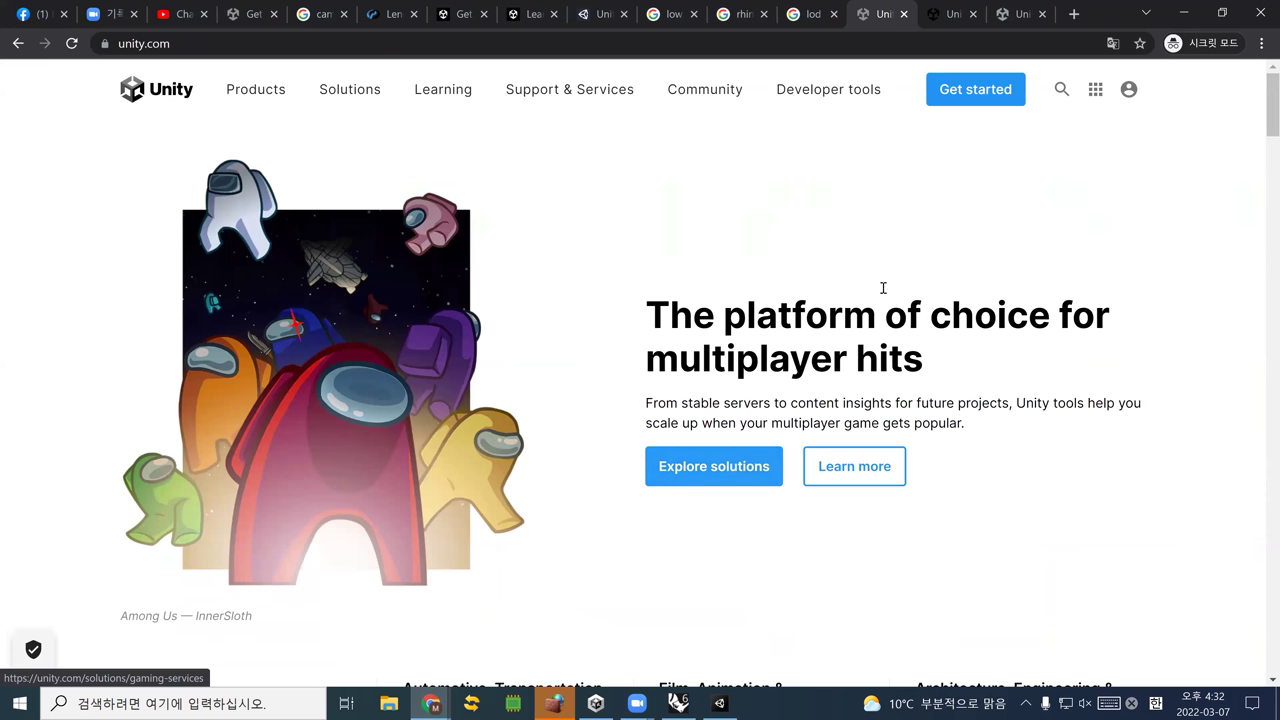
click(1130, 92)
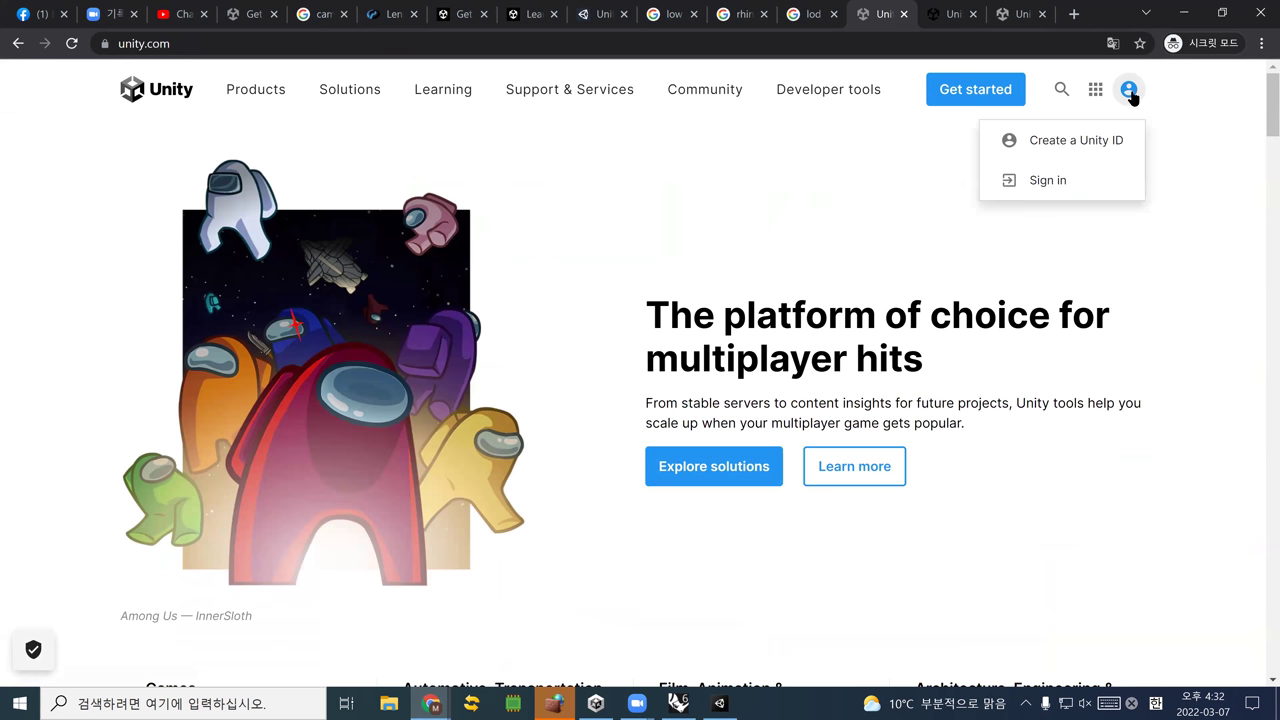
click(1050, 180)
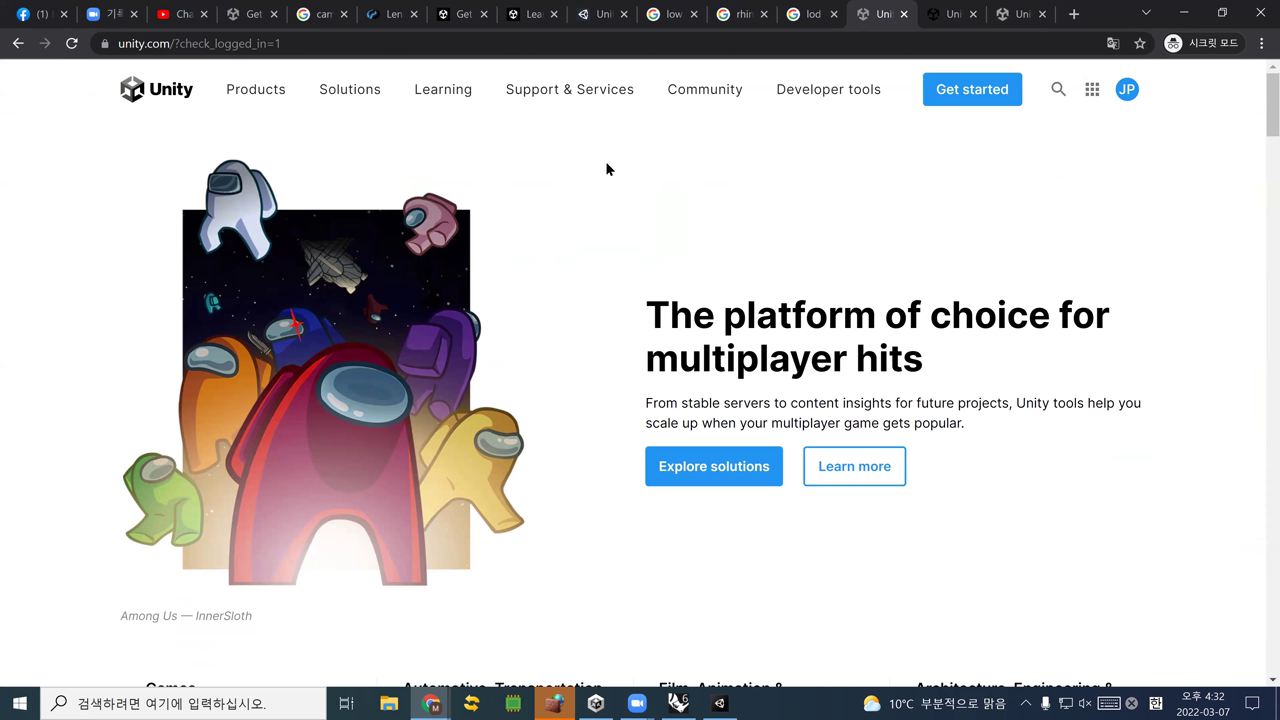
Open Unity's Learning page and start the free Online learning offer to reach the Unity Learn site
click(457, 94)
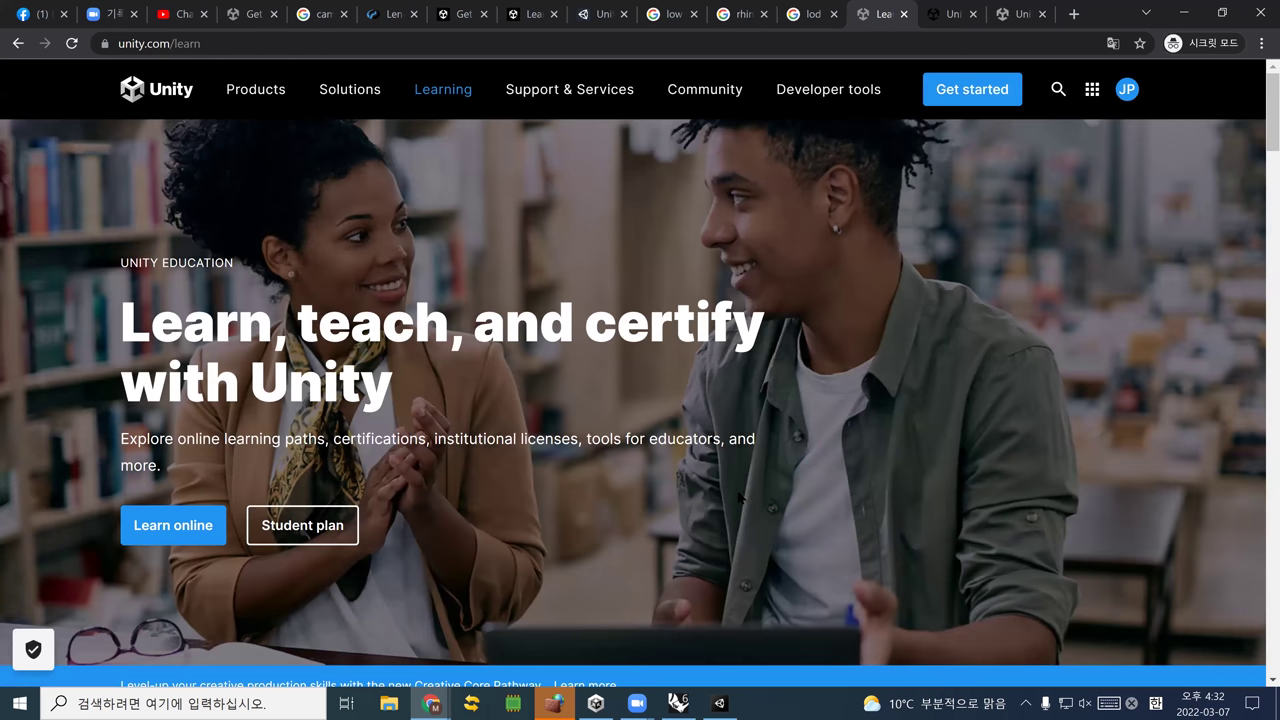
scroll(640, 375, down, 3)
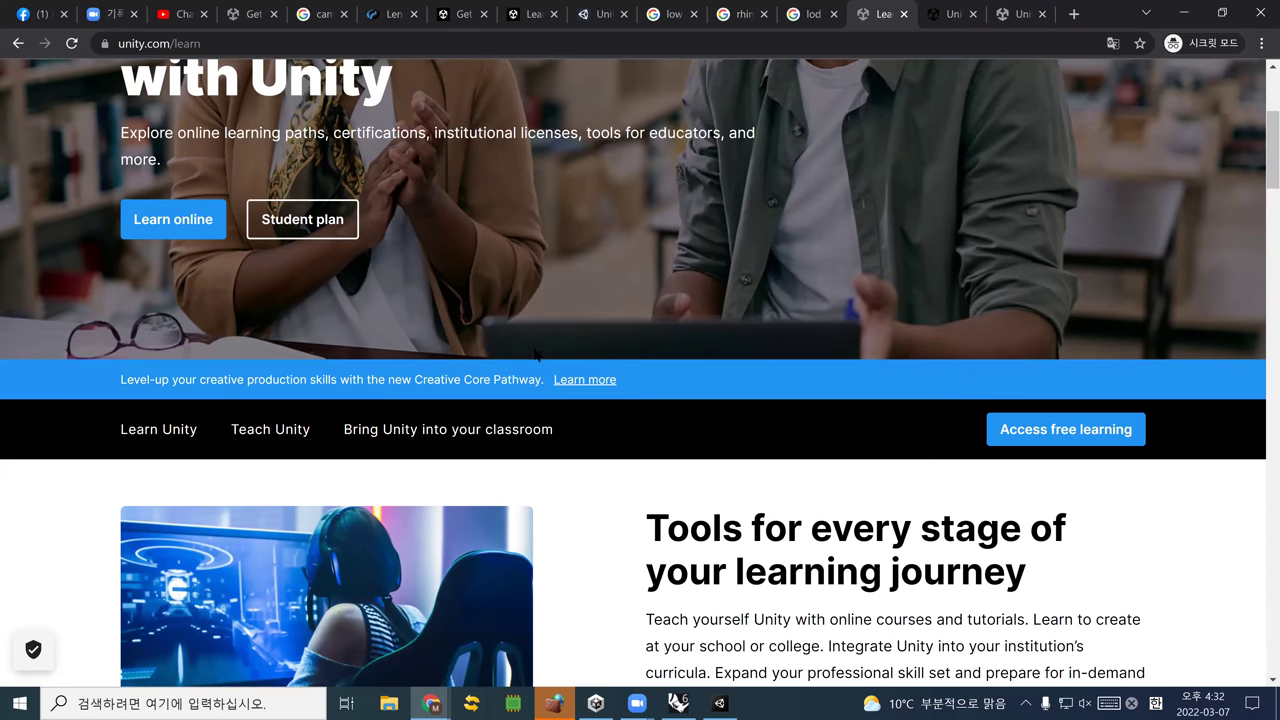
scroll(534, 353, down, 2)
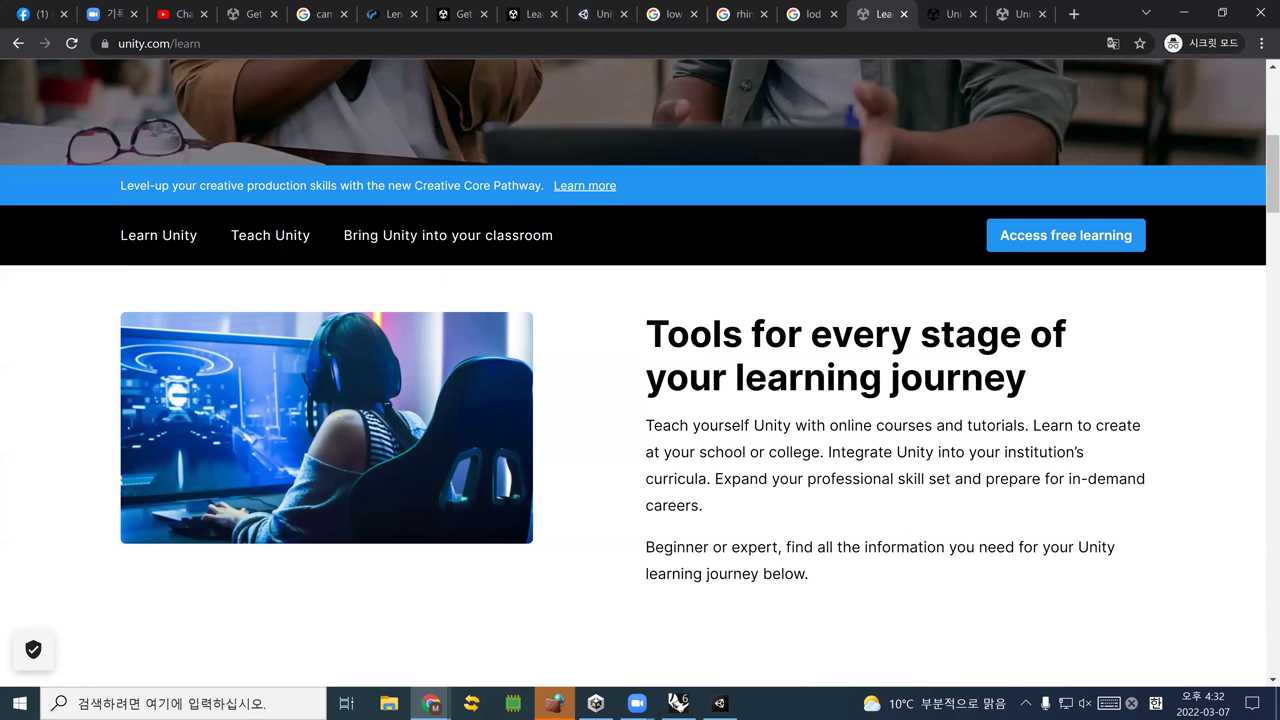
scroll(686, 371, down, 3)
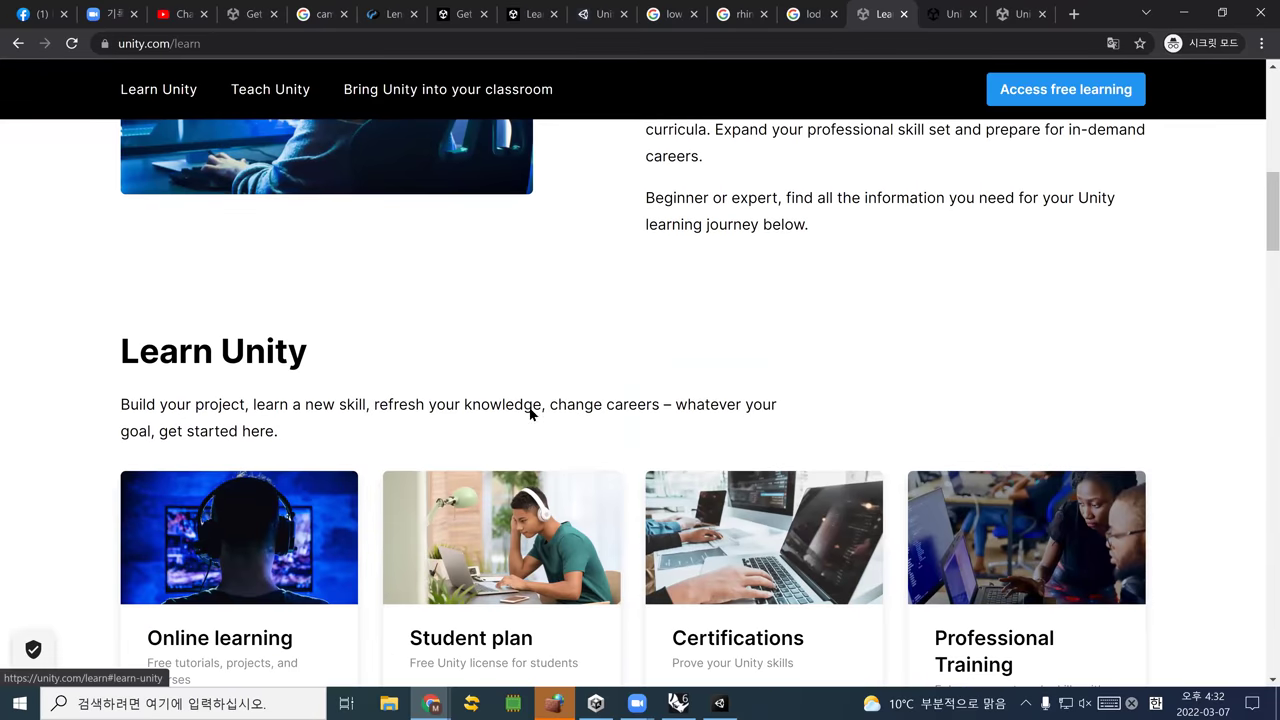
scroll(532, 413, down, 2)
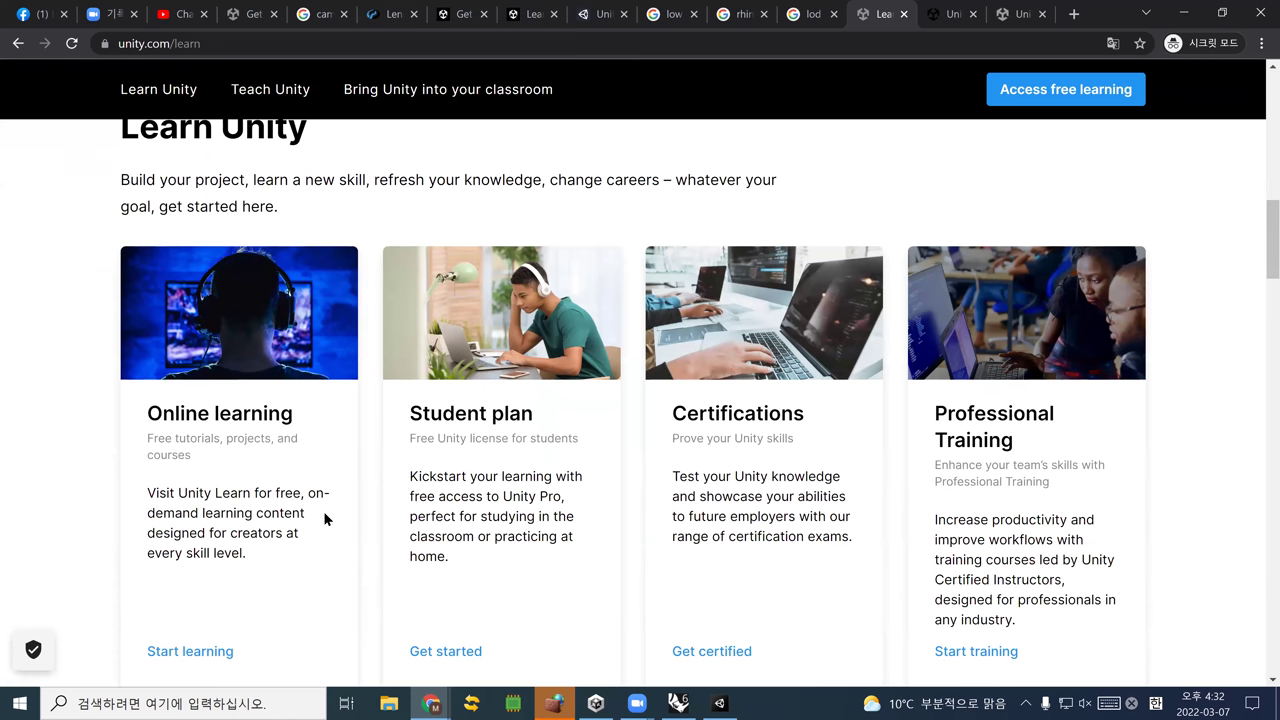
scroll(316, 520, down, 2)
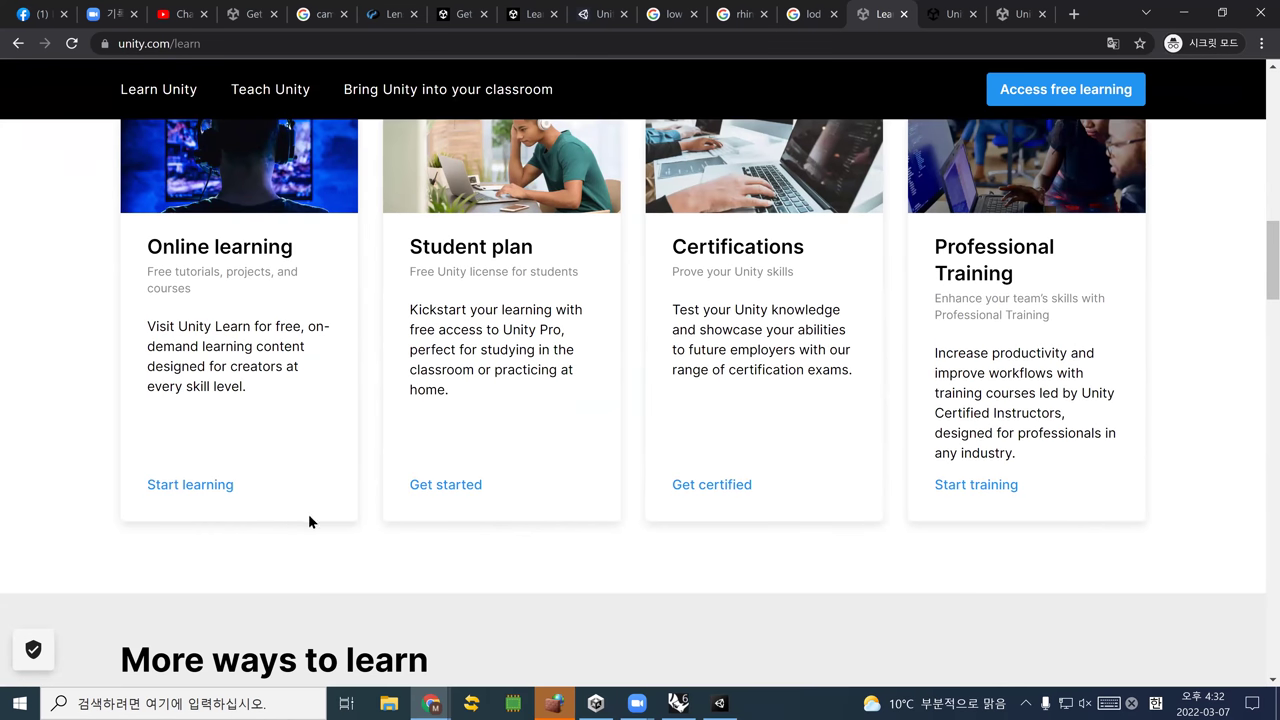
click(214, 491)
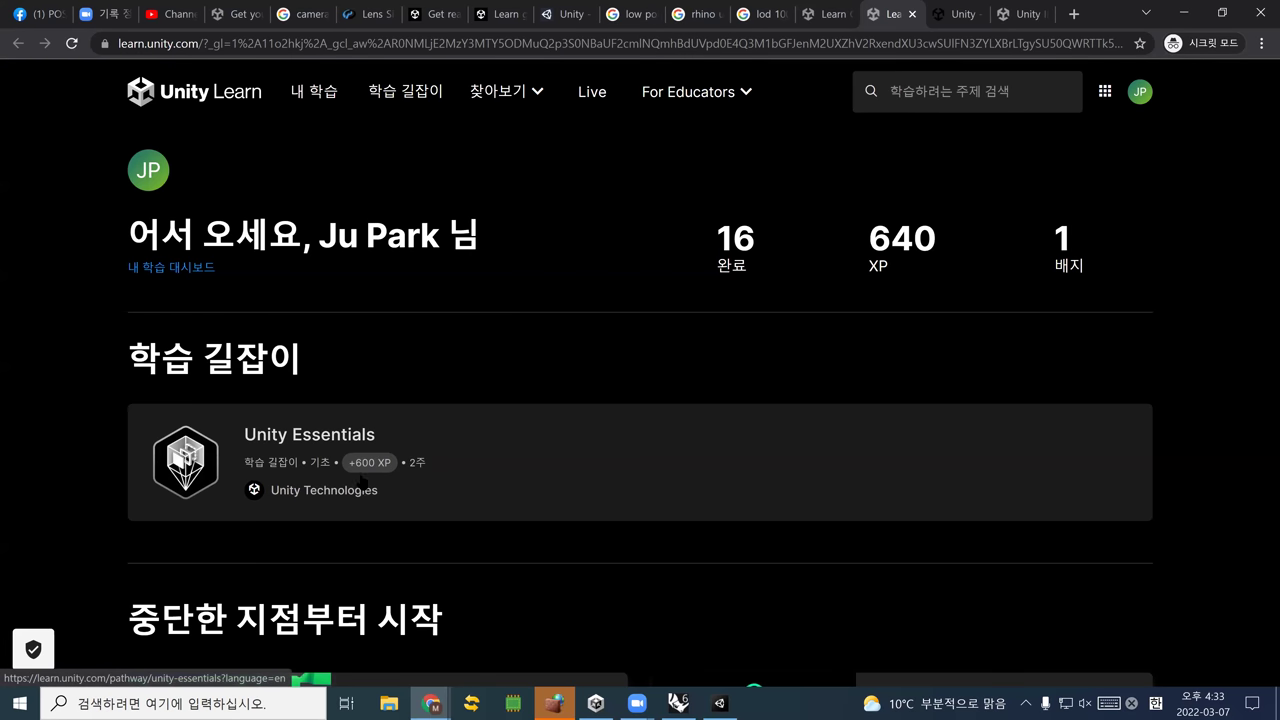
Look over the suggested courses on the Unity Learn home page and open the Unity Essentials pathway
scroll(343, 491, down, 2)
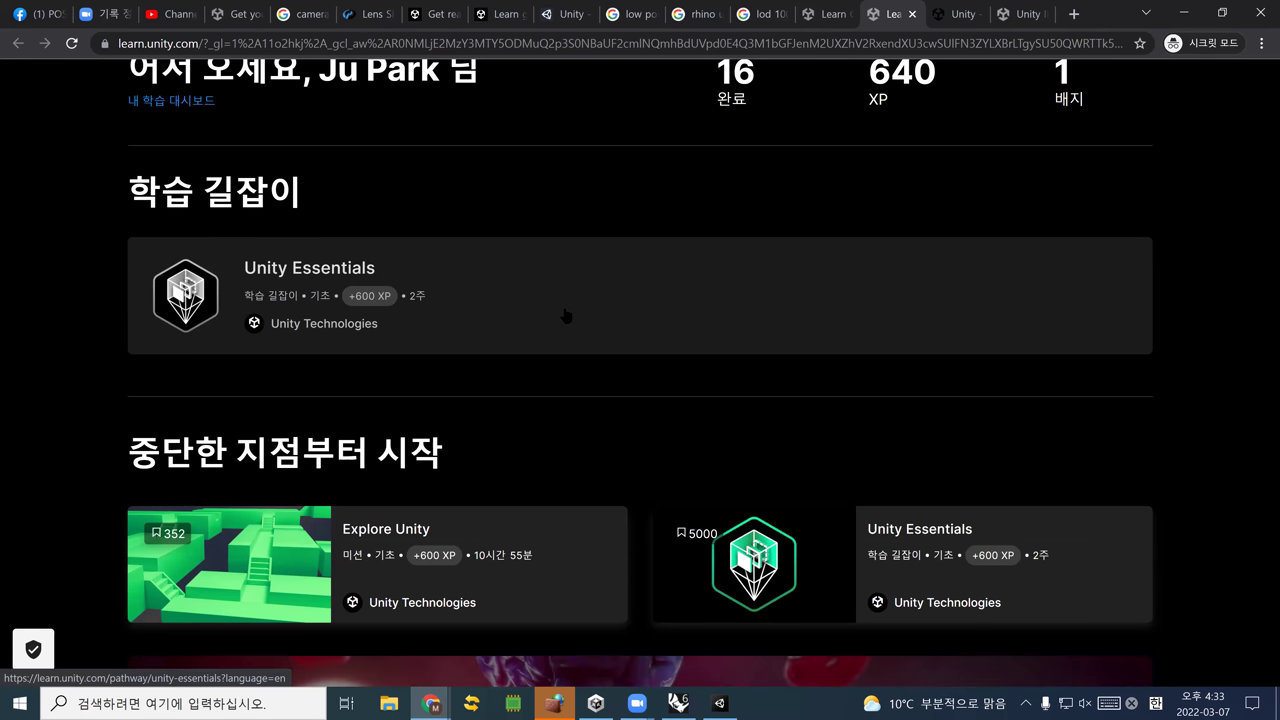
scroll(568, 317, down, 1)
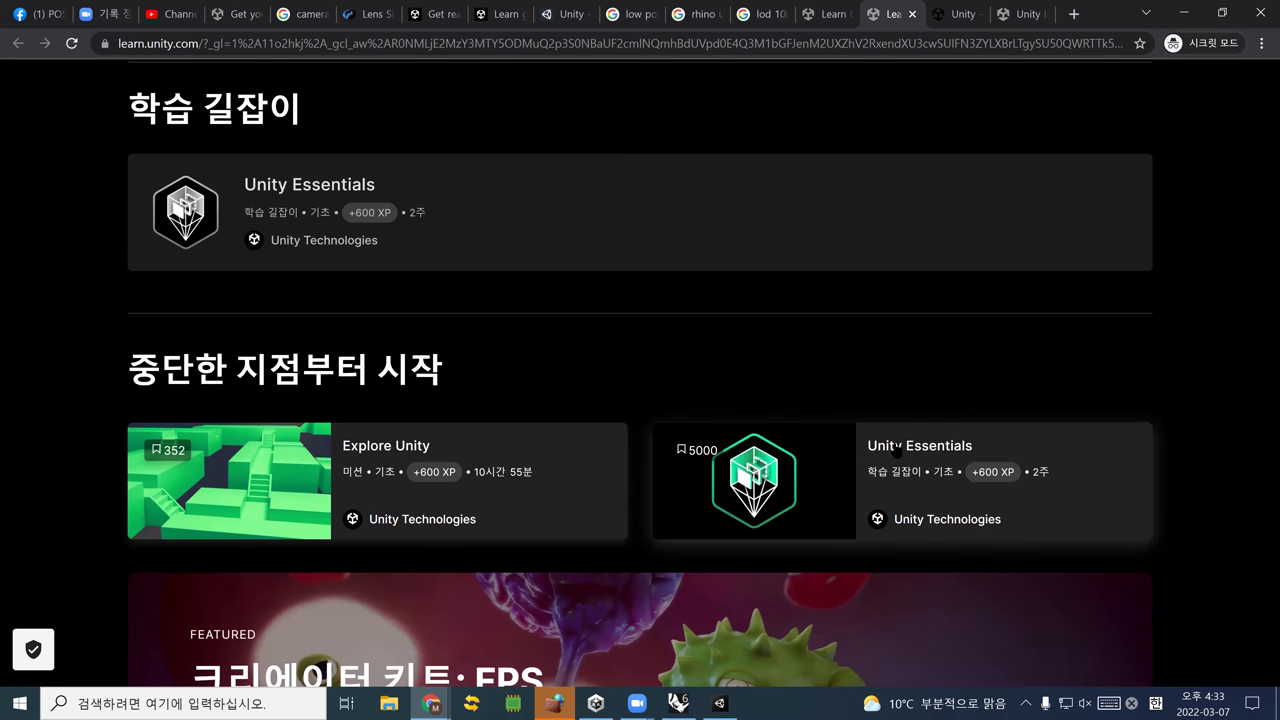
scroll(897, 452, down, 4)
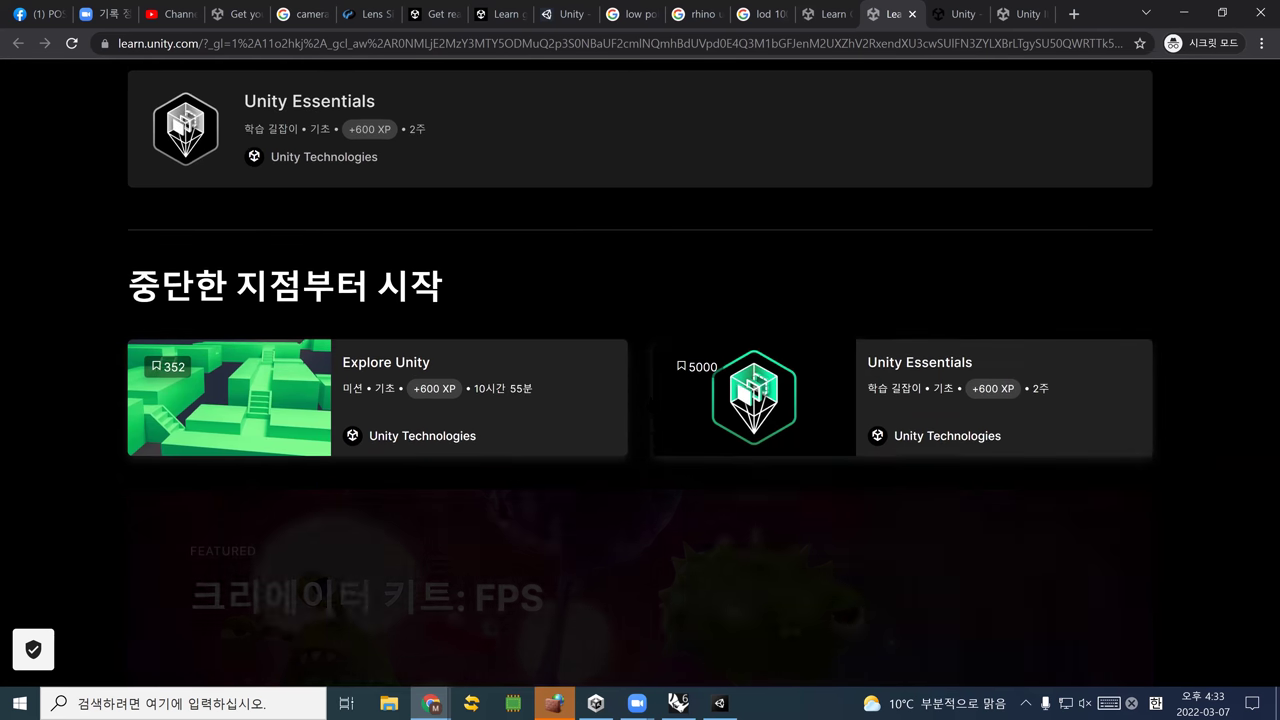
scroll(619, 396, up, 5)
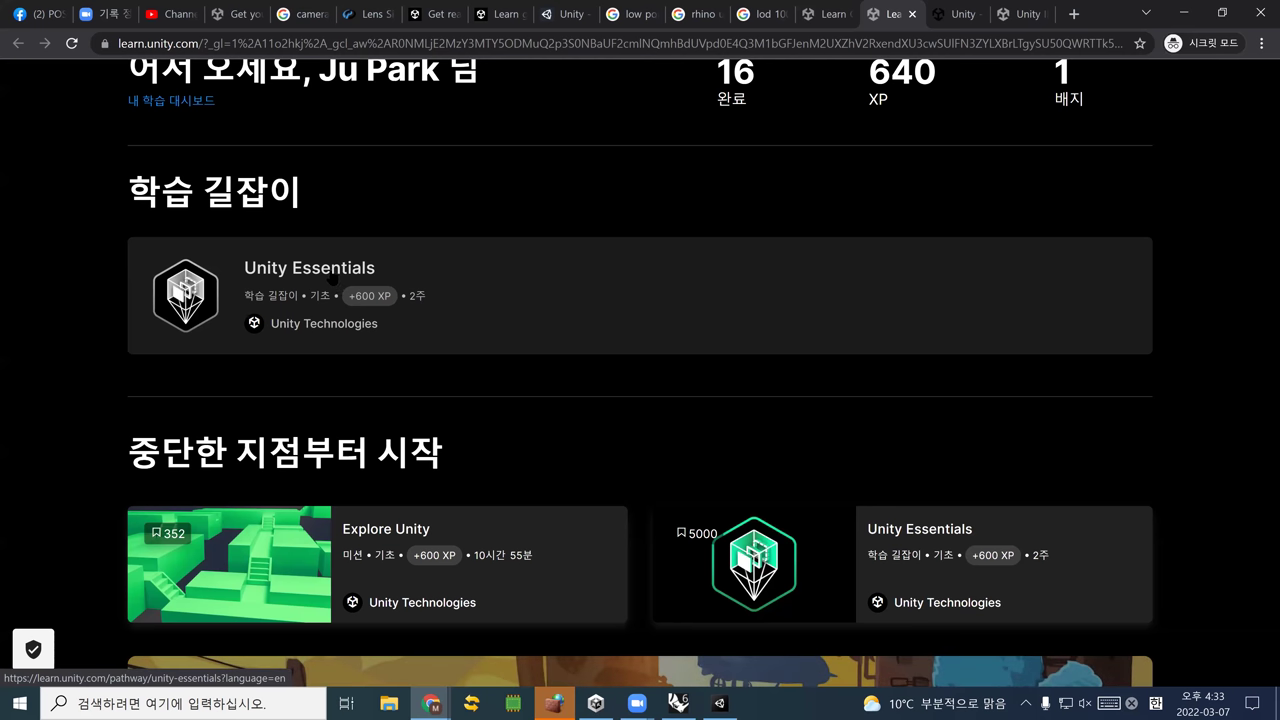
click(334, 279)
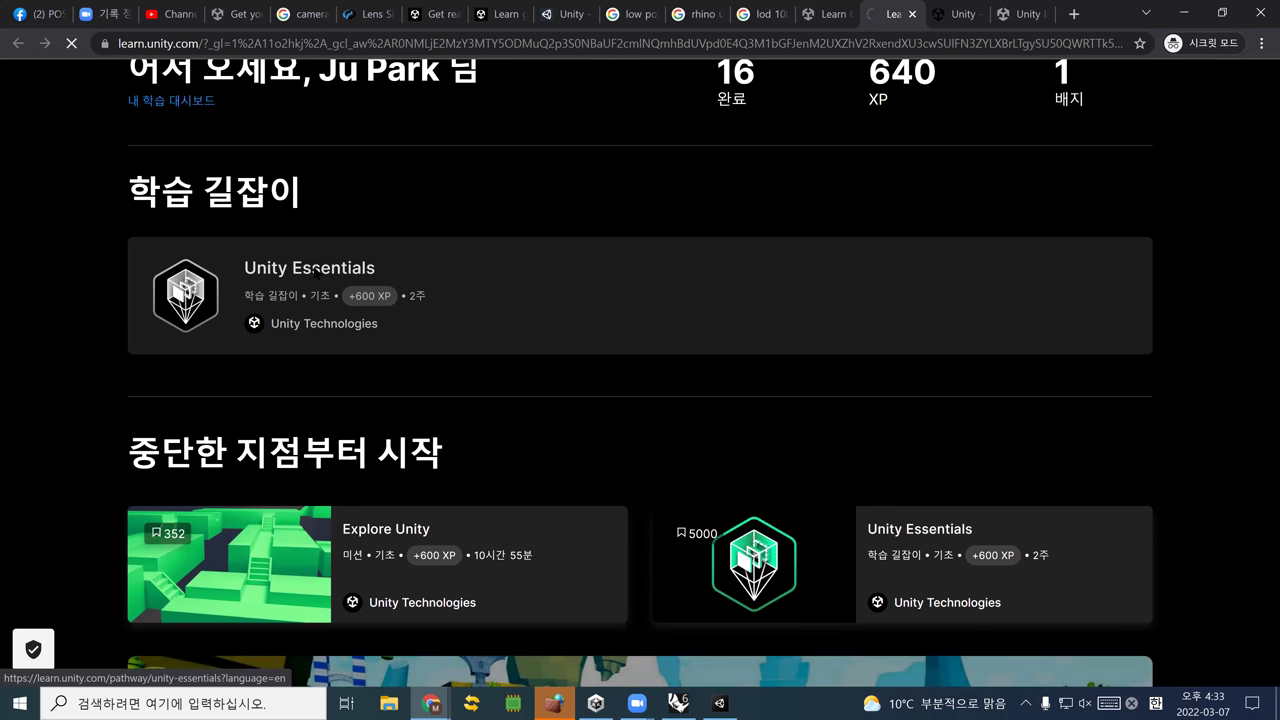
click(905, 538)
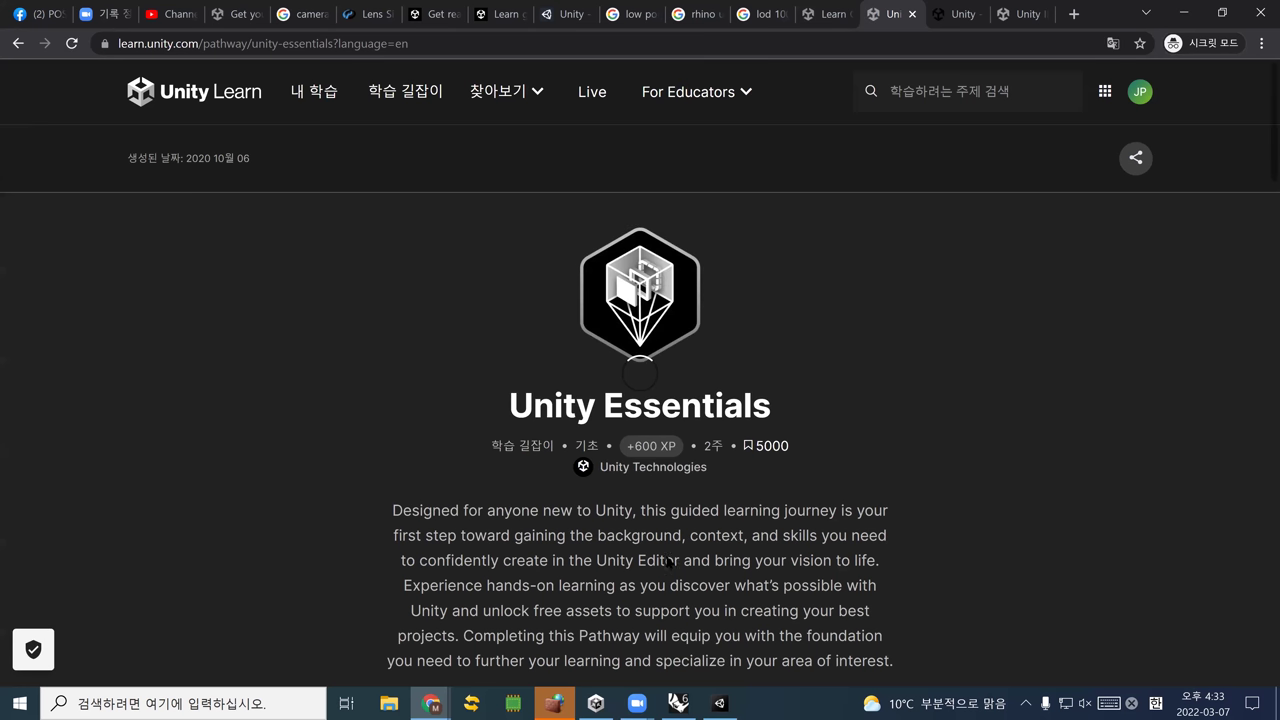
Examine the Unity Essentials page, including its mission map, welcome video, other pathways and title
scroll(690, 600, down, 3)
scroll(672, 565, down, 3)
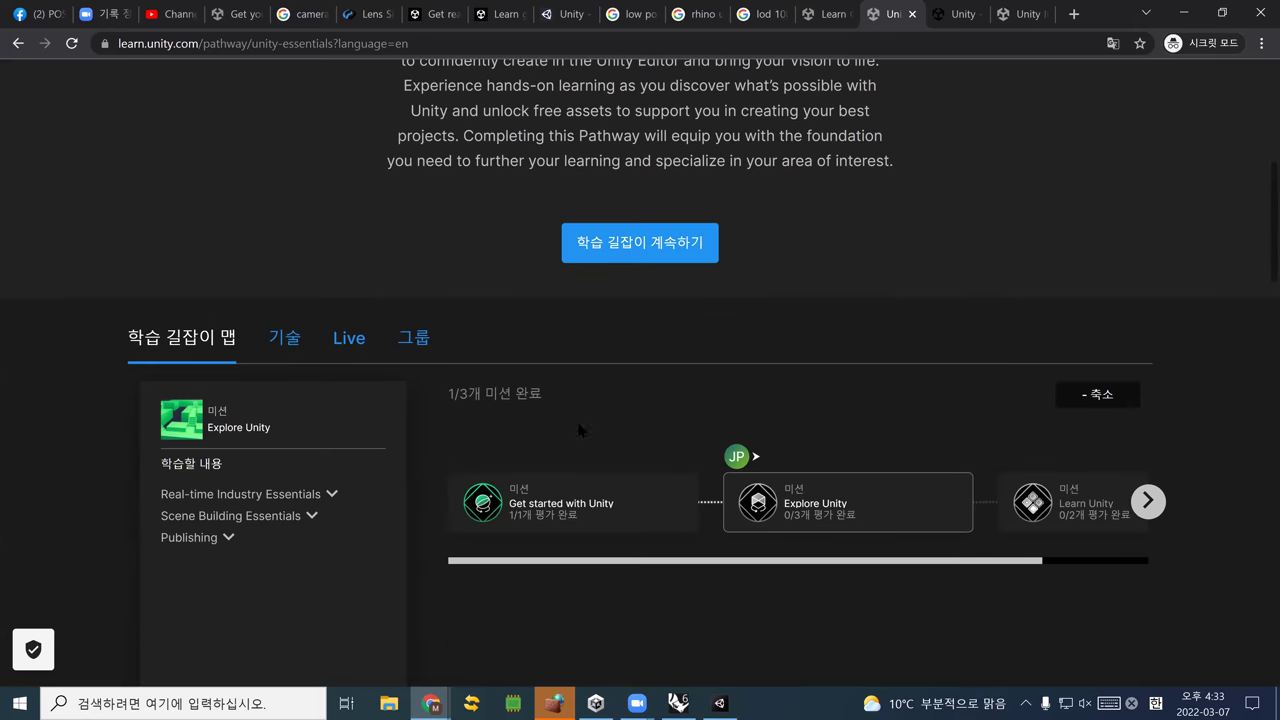
scroll(654, 400, down, 3)
scroll(636, 421, down, 5)
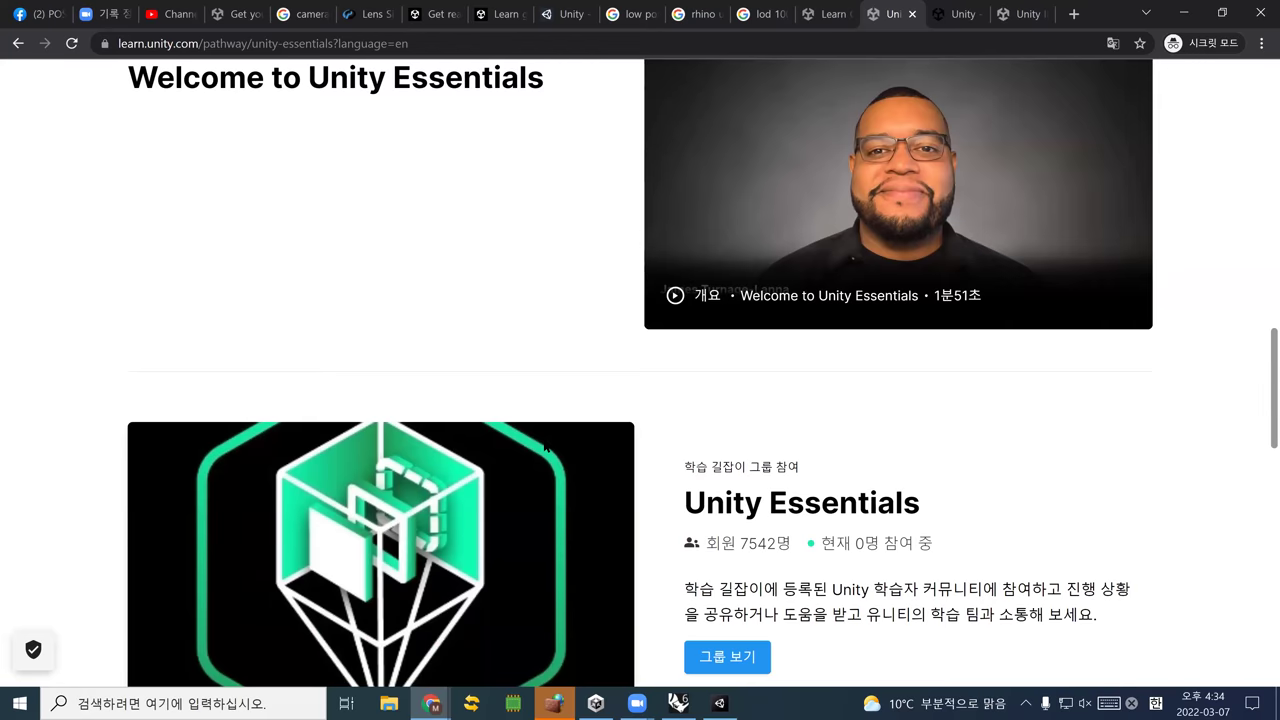
scroll(400, 450, down, 4)
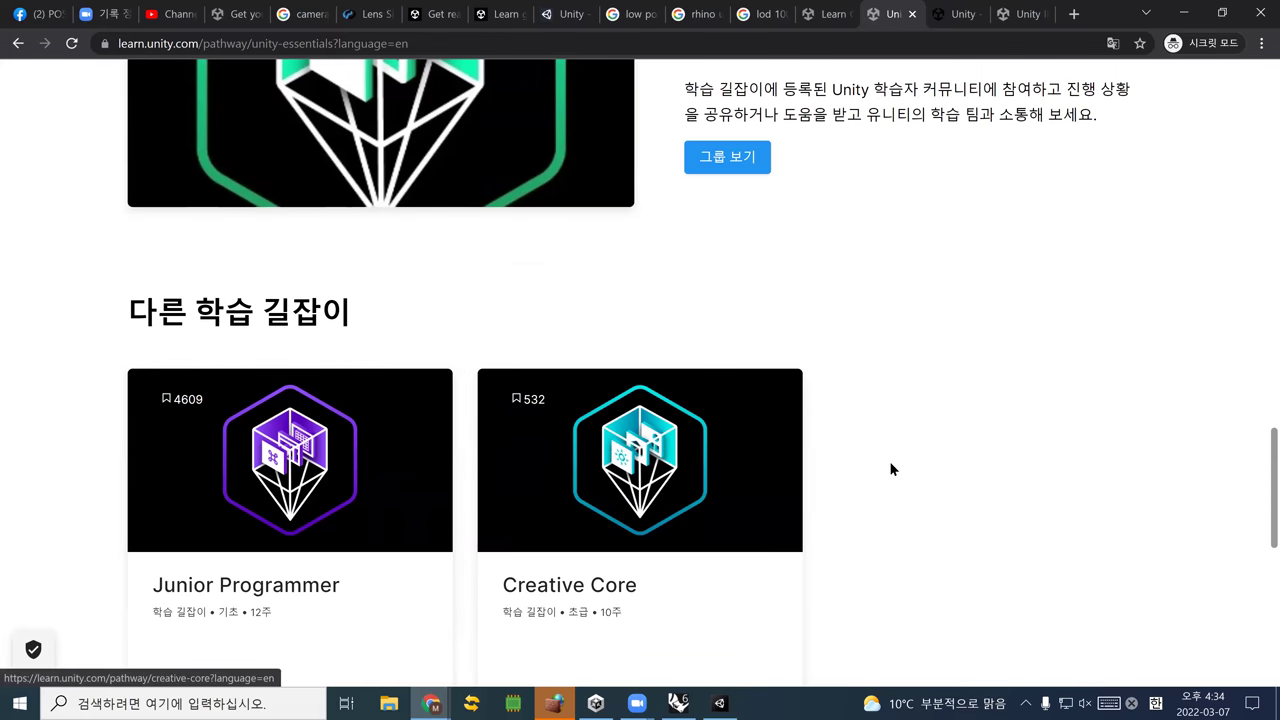
scroll(886, 475, up, 6)
scroll(751, 470, up, 4)
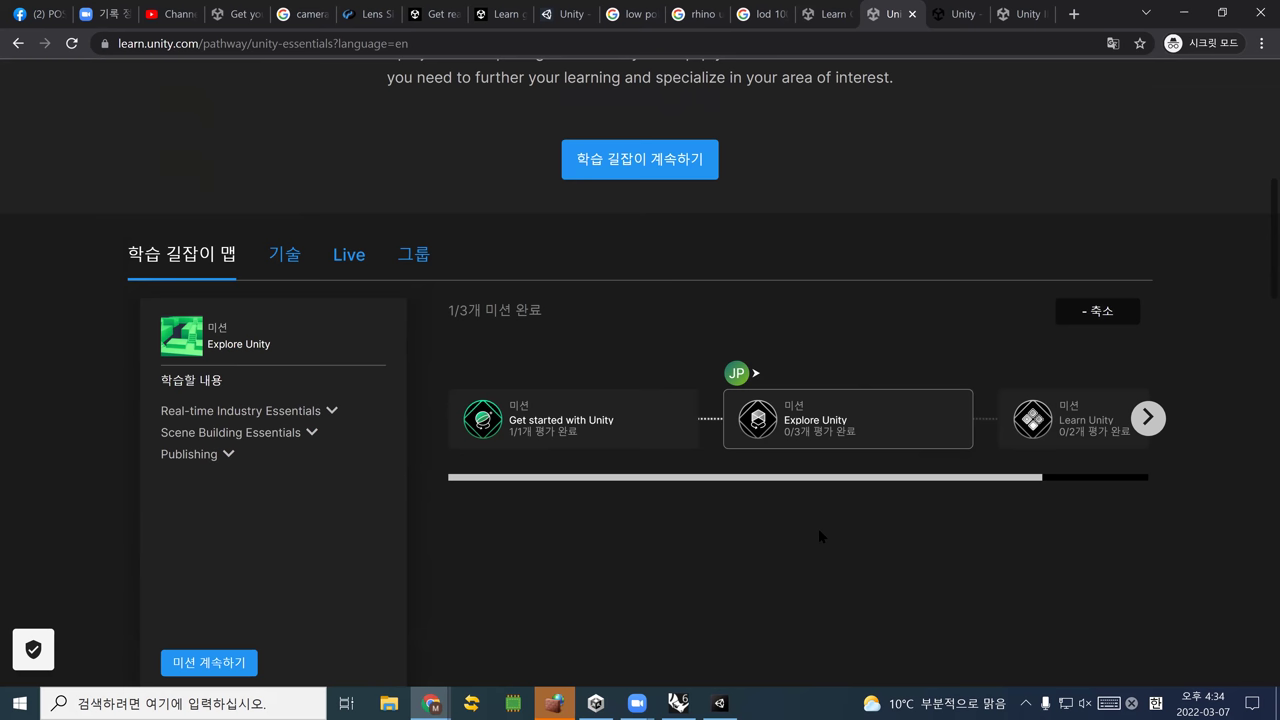
scroll(669, 566, up, 3)
scroll(581, 341, up, 4)
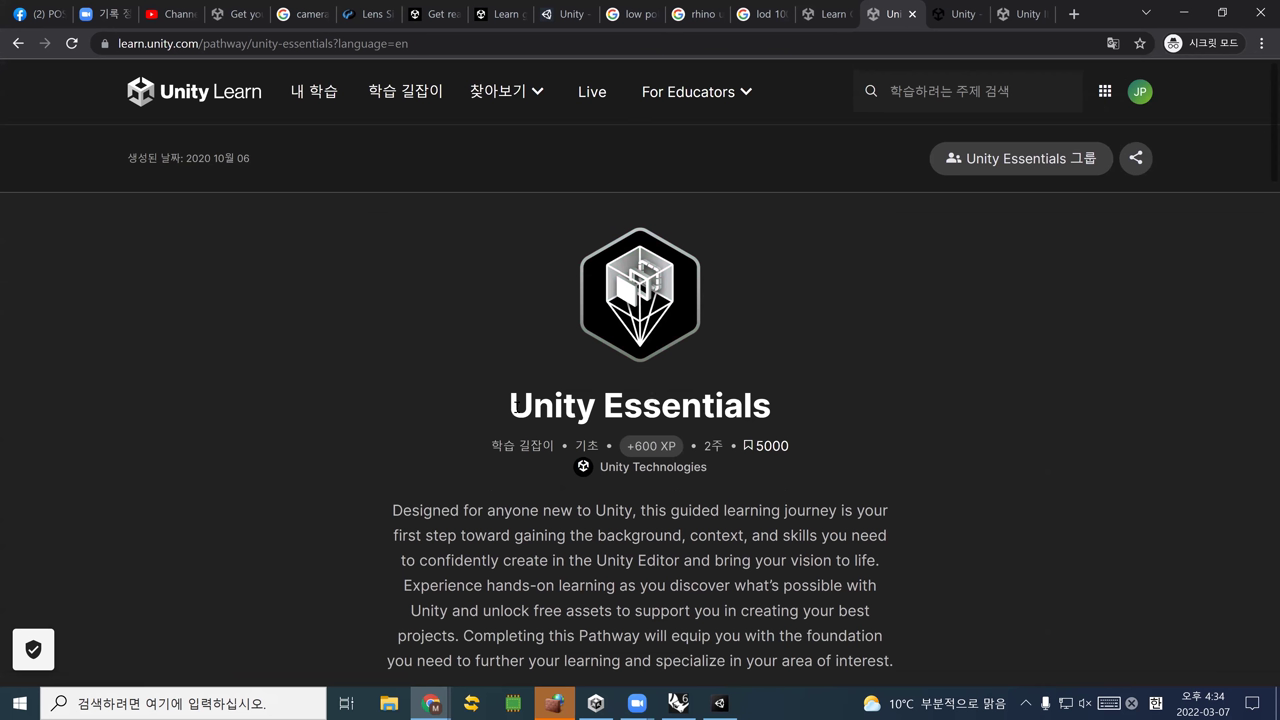
drag(518, 407, 817, 403)
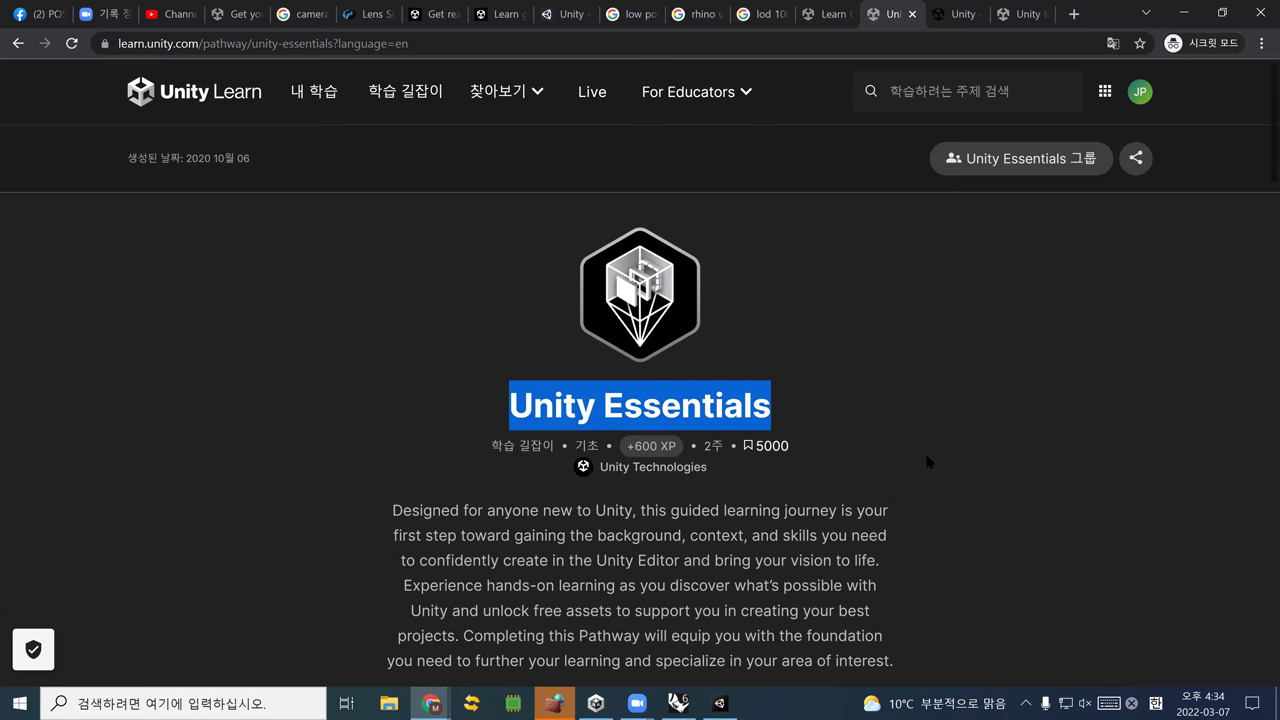
Open the personal learning dashboard and examine the courses in progress and the XP level of Unity Essentials
click(323, 100)
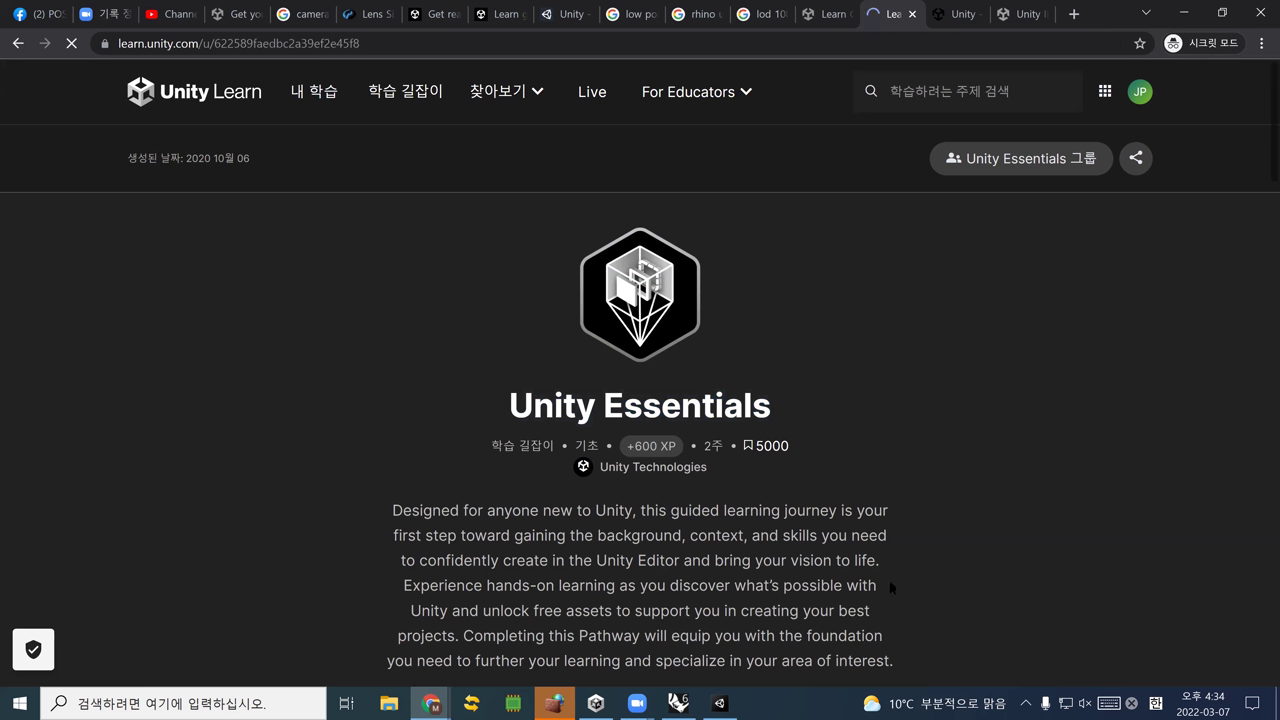
scroll(841, 556, down, 4)
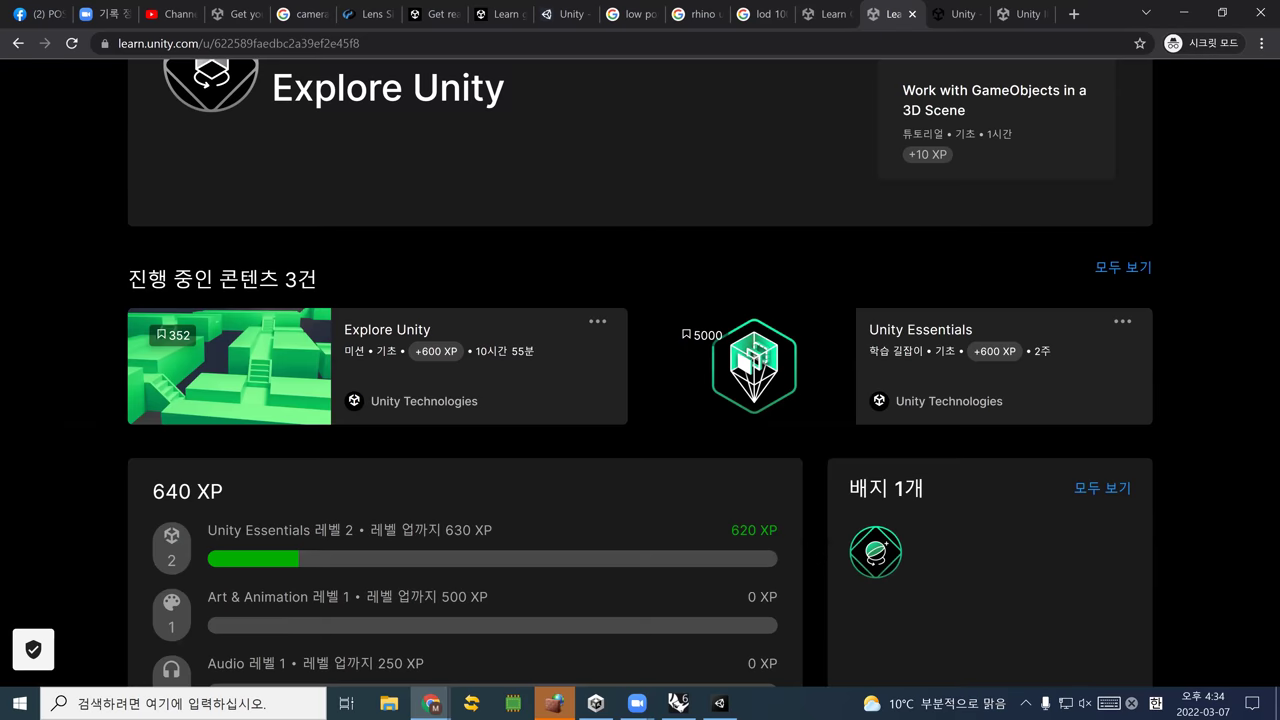
scroll(640, 370, down, 2)
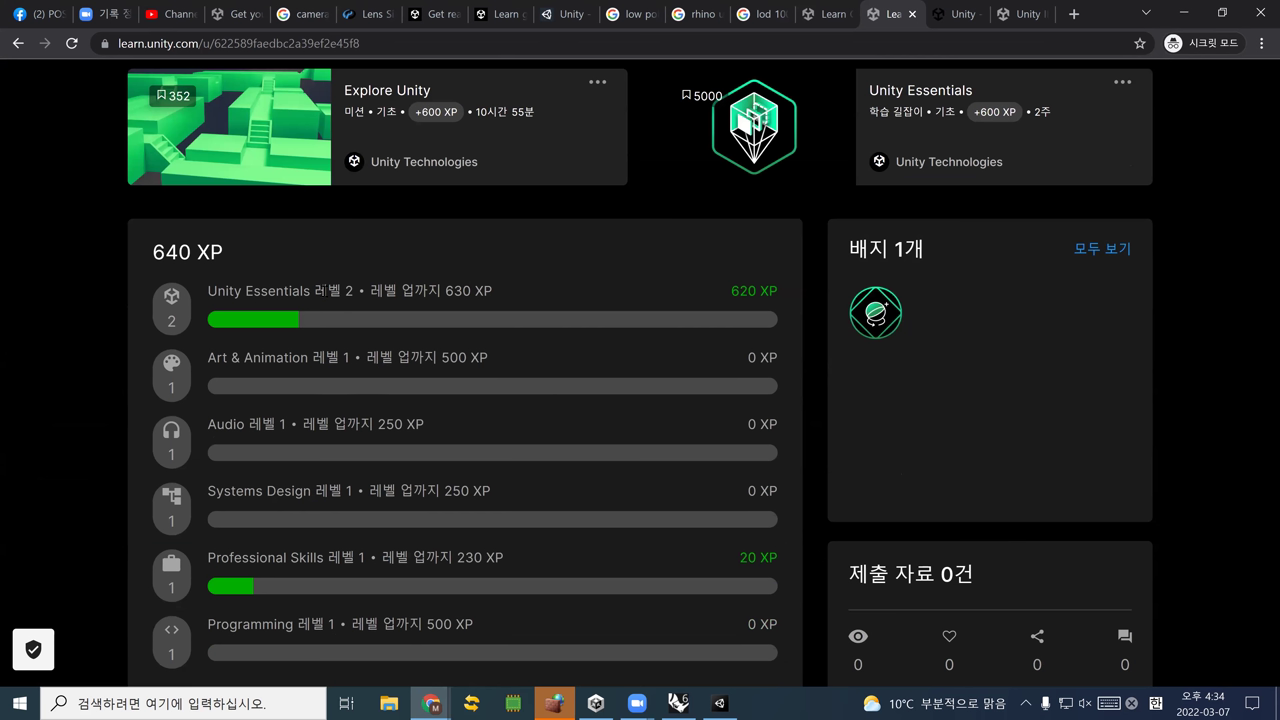
drag(310, 287, 379, 291)
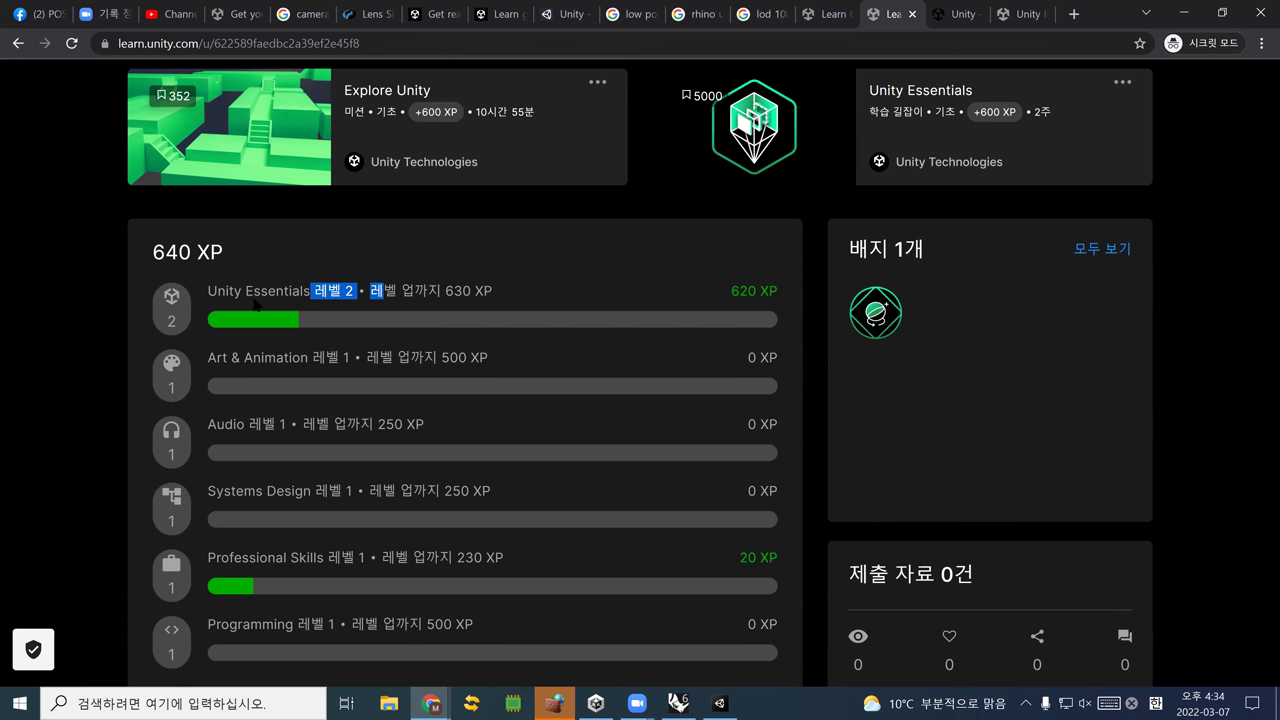
Switch to the Unity editor and look over the Edit, Assets and GameObject command groups
scroll(366, 412, up, 3)
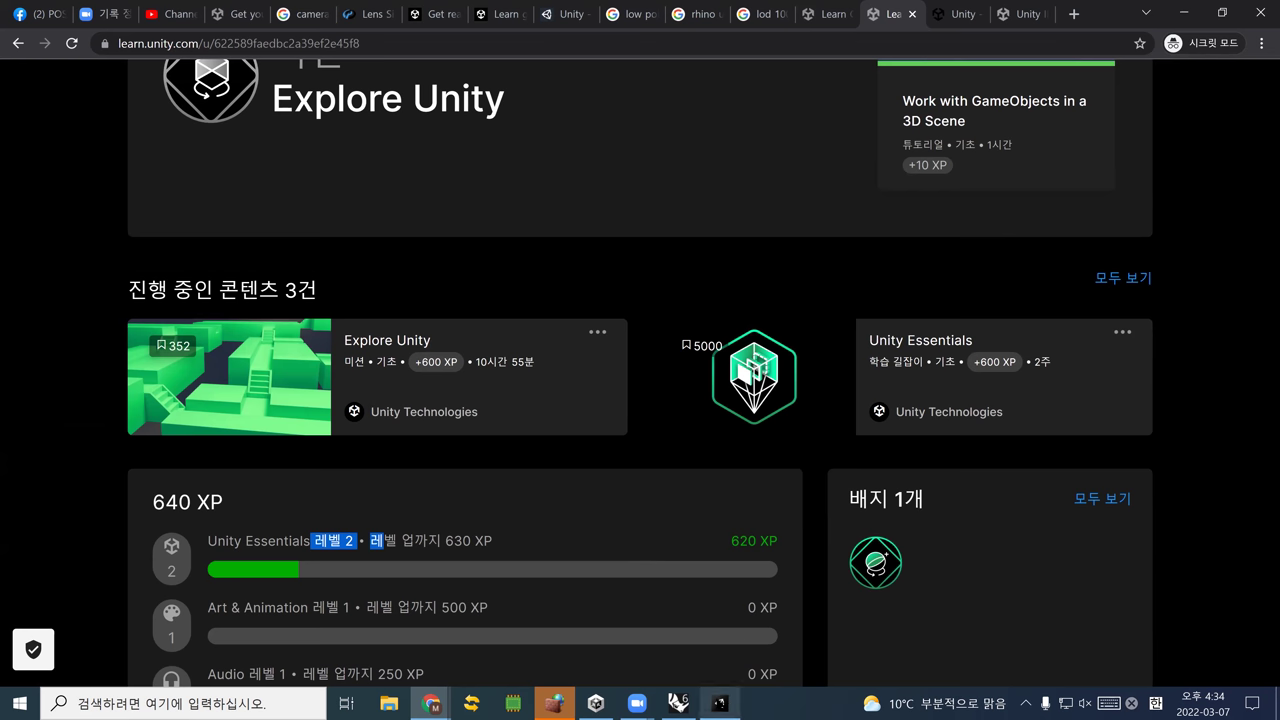
click(719, 703)
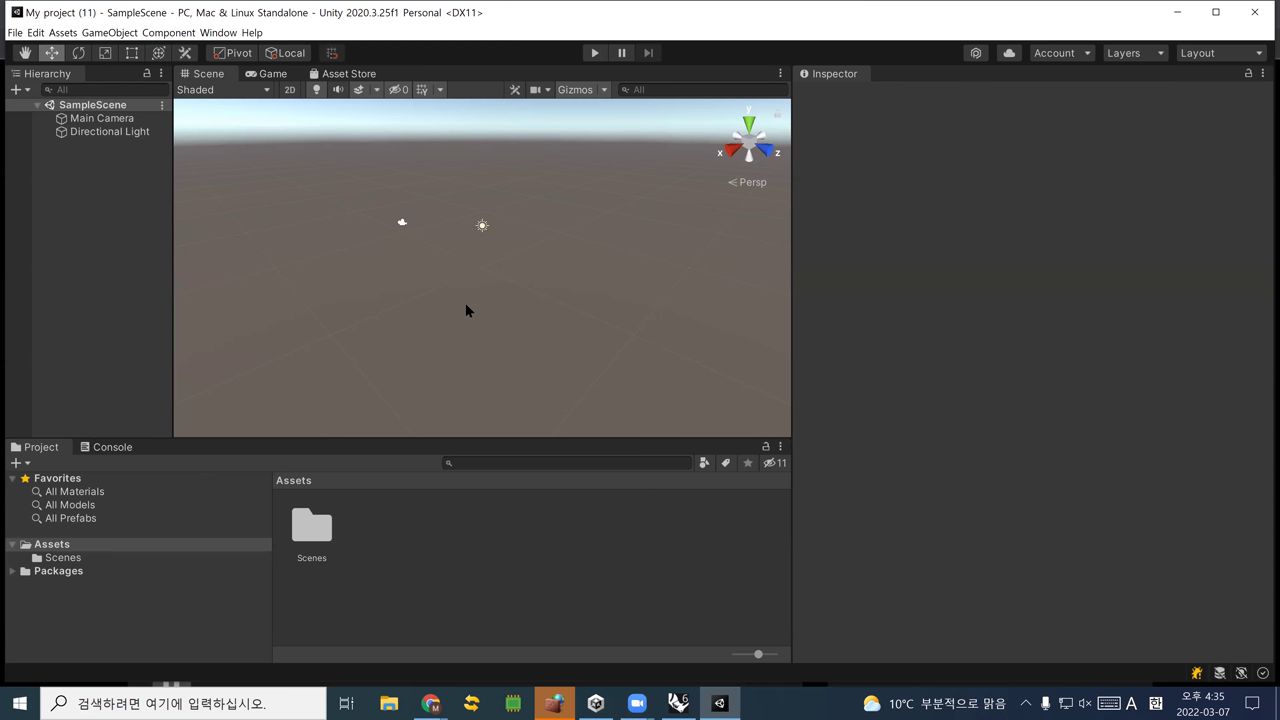
click(29, 32)
click(29, 32)
click(62, 32)
click(110, 32)
Try the Scale, Hand, Move and Rotate tools in turn, finishing with the Hand tool active
click(105, 53)
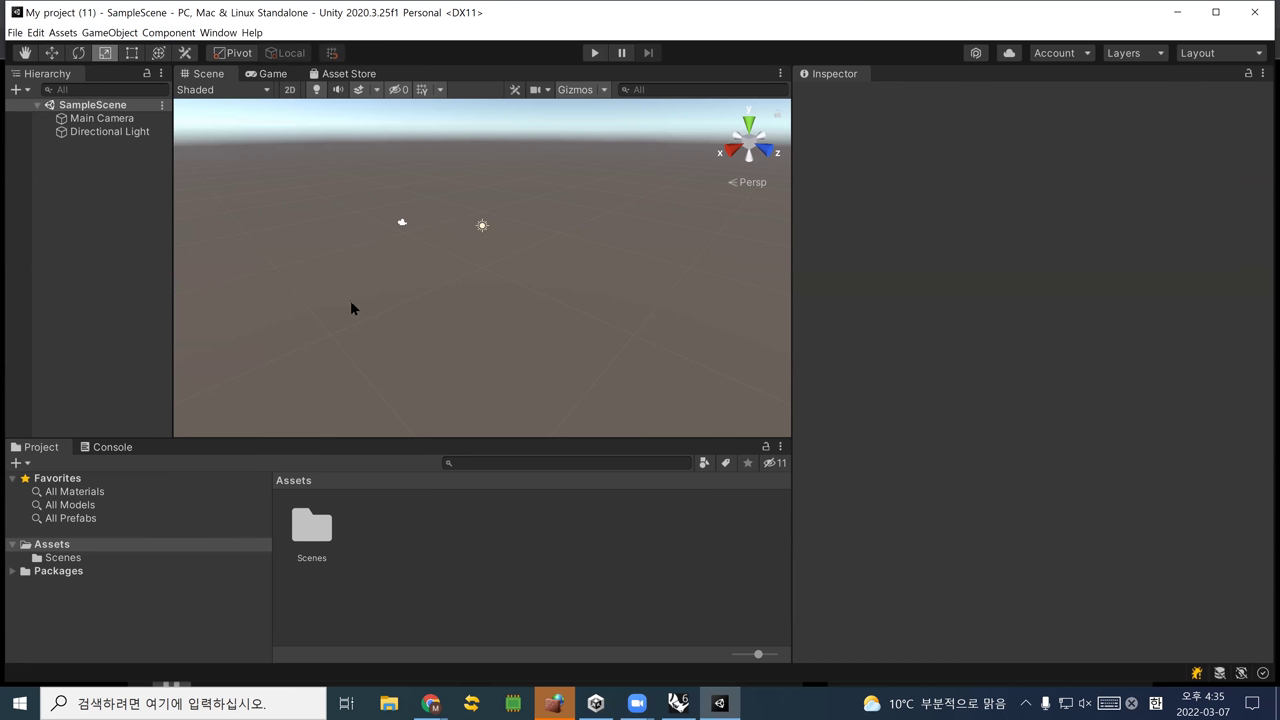
drag(414, 294, 177, 217)
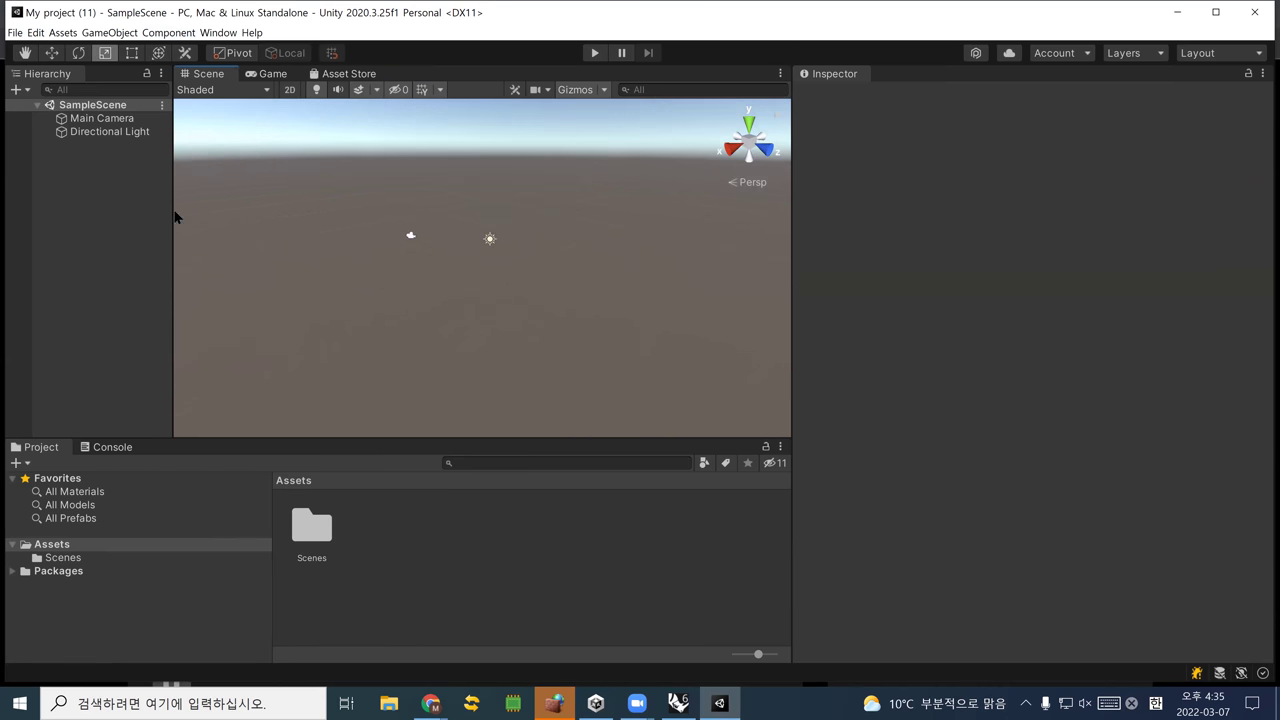
click(24, 53)
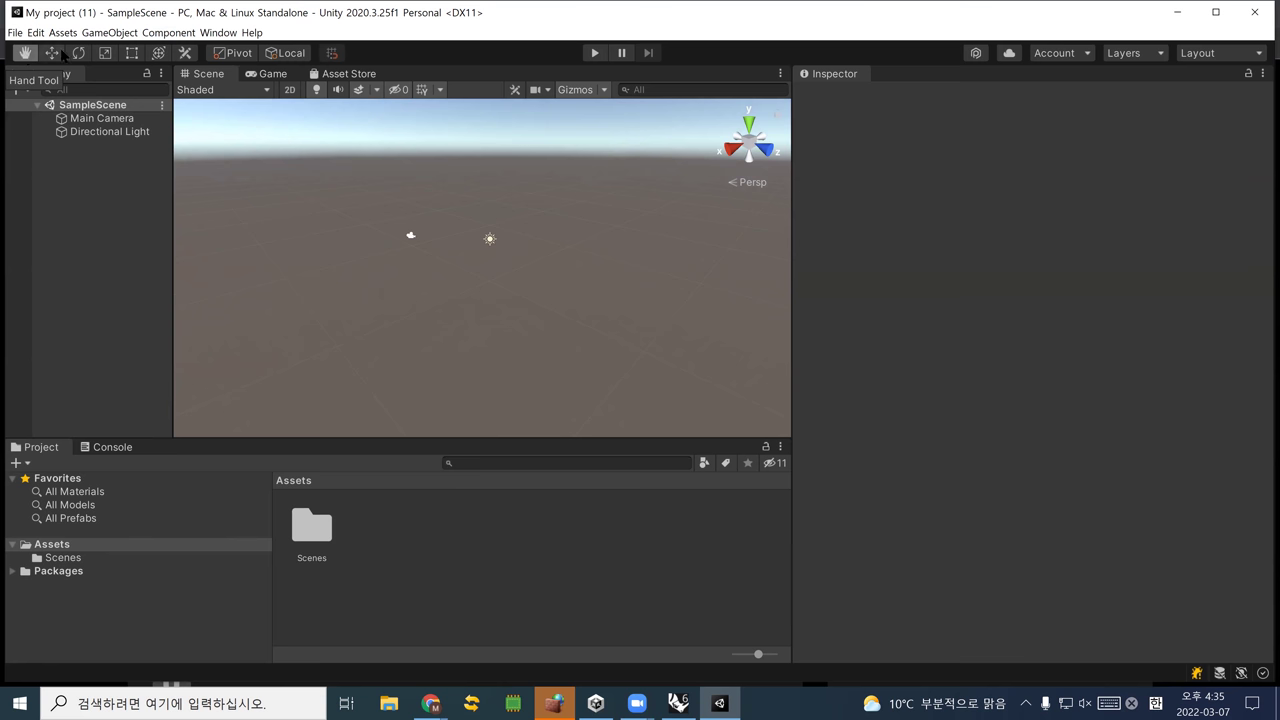
click(53, 54)
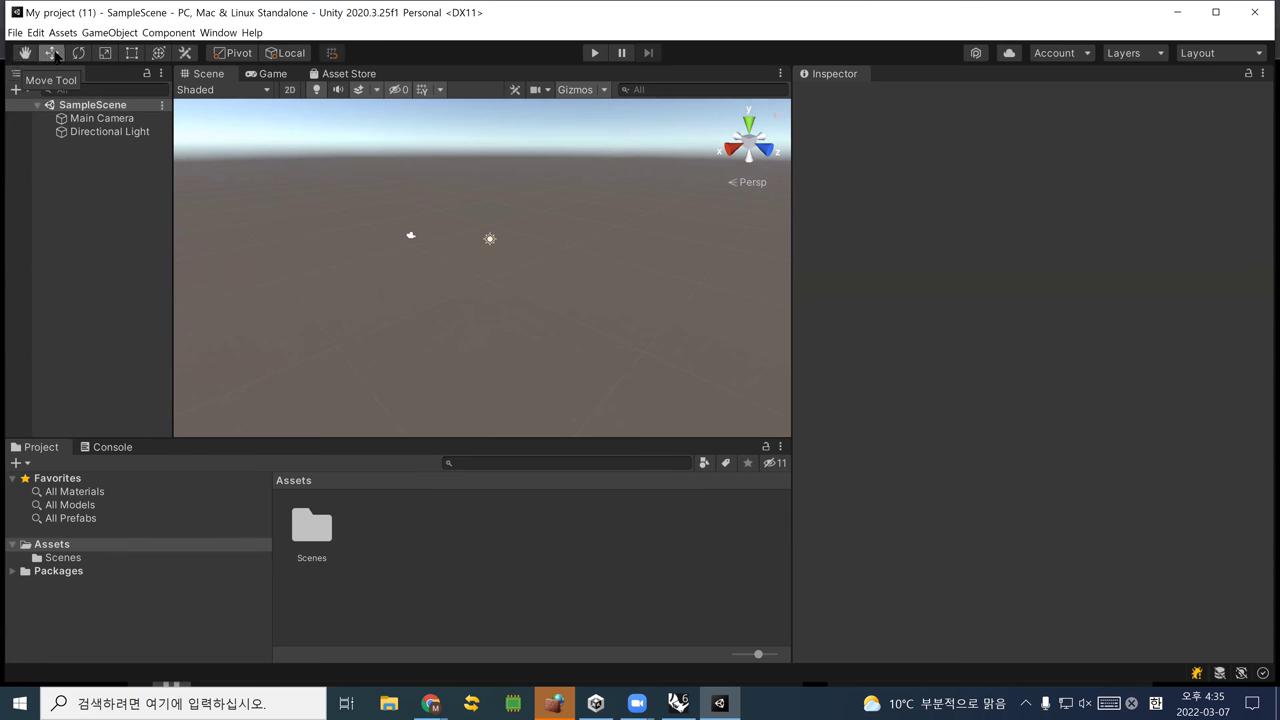
click(78, 53)
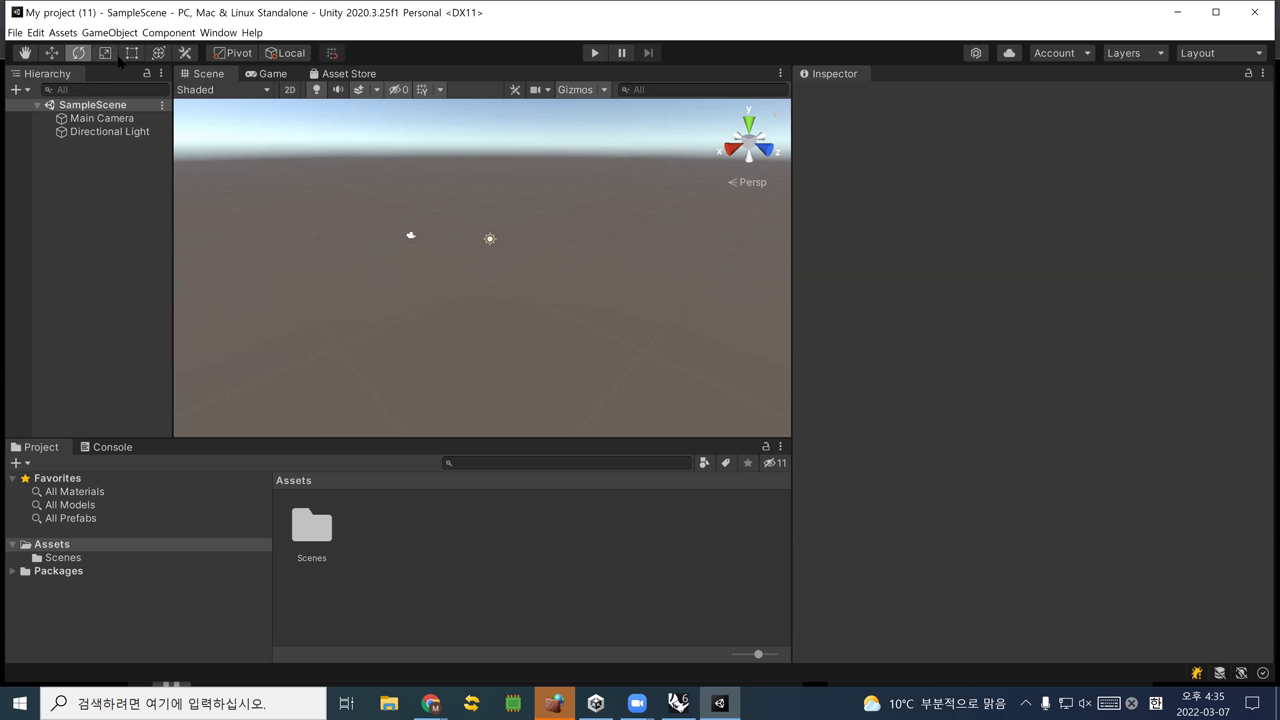
click(24, 54)
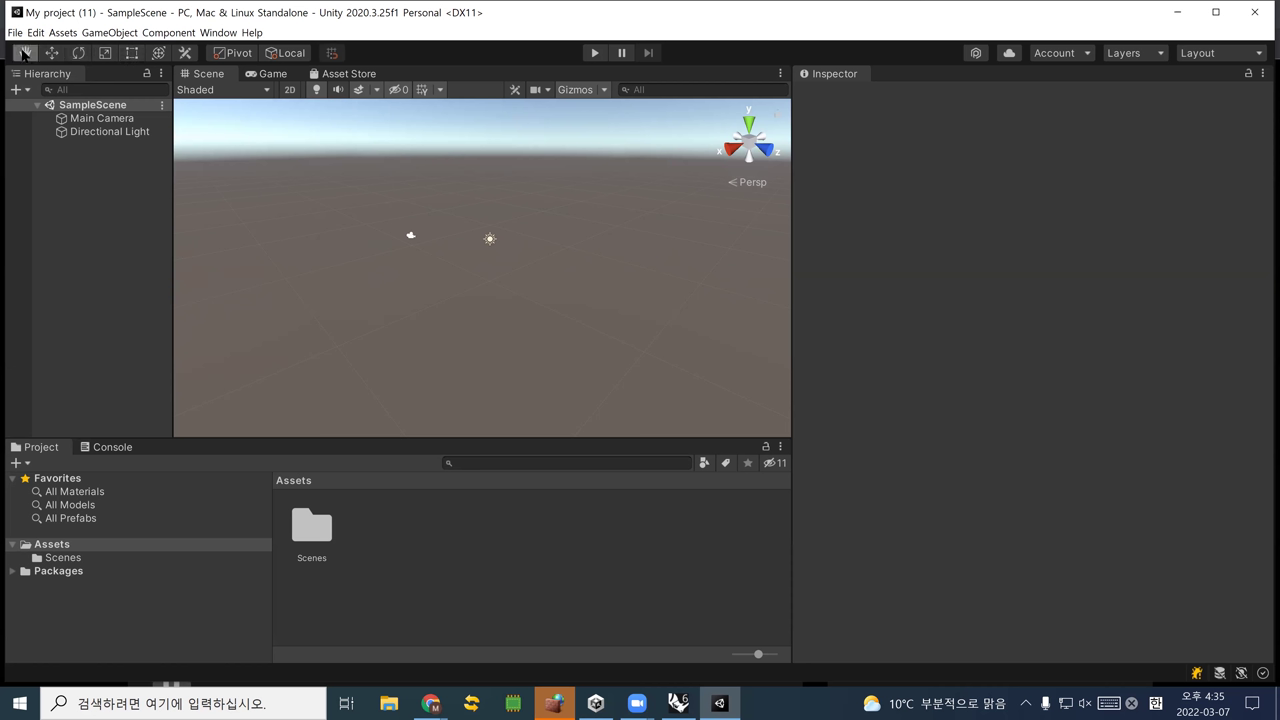
Orbit and zoom the Scene view around the camera and light
mouse_move(376, 244)
alt+mouse_down()
mouse_move(462, 237)
mouse_move(374, 211)
mouse_move(411, 266)
mouse_move(376, 246)
alt+mouse_up()
mouse_move(446, 311)
alt+right_down()
mouse_move(480, 186)
mouse_move(420, 280)
mouse_move(440, 297)
mouse_move(437, 250)
mouse_move(451, 326)
mouse_move(437, 243)
alt+right_up()
mouse_move(434, 229)
alt+mouse_down()
mouse_move(387, 269)
mouse_move(451, 260)
mouse_move(438, 216)
alt+mouse_up()
scroll(438, 216, up, 3)
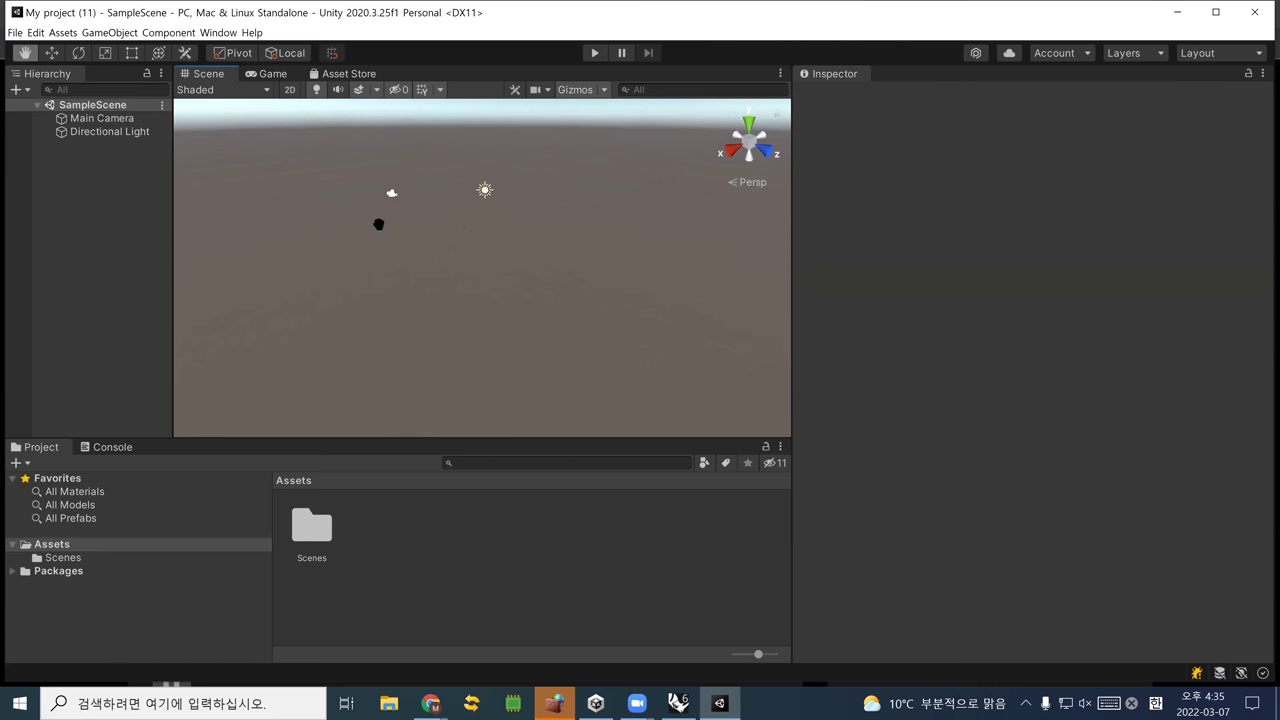
Select the Main Camera and the Directional Light in turn to view their properties and the light's direction in the scene
click(120, 121)
click(113, 134)
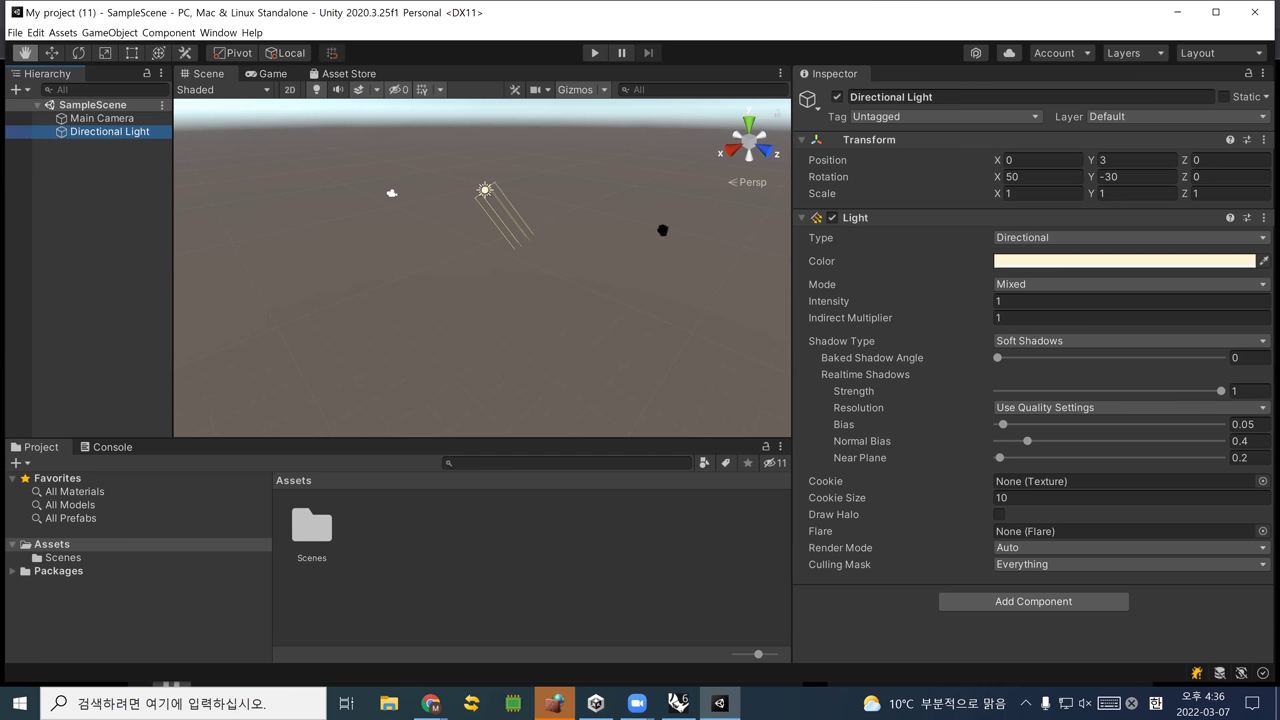
right_drag(374, 262, 418, 279)
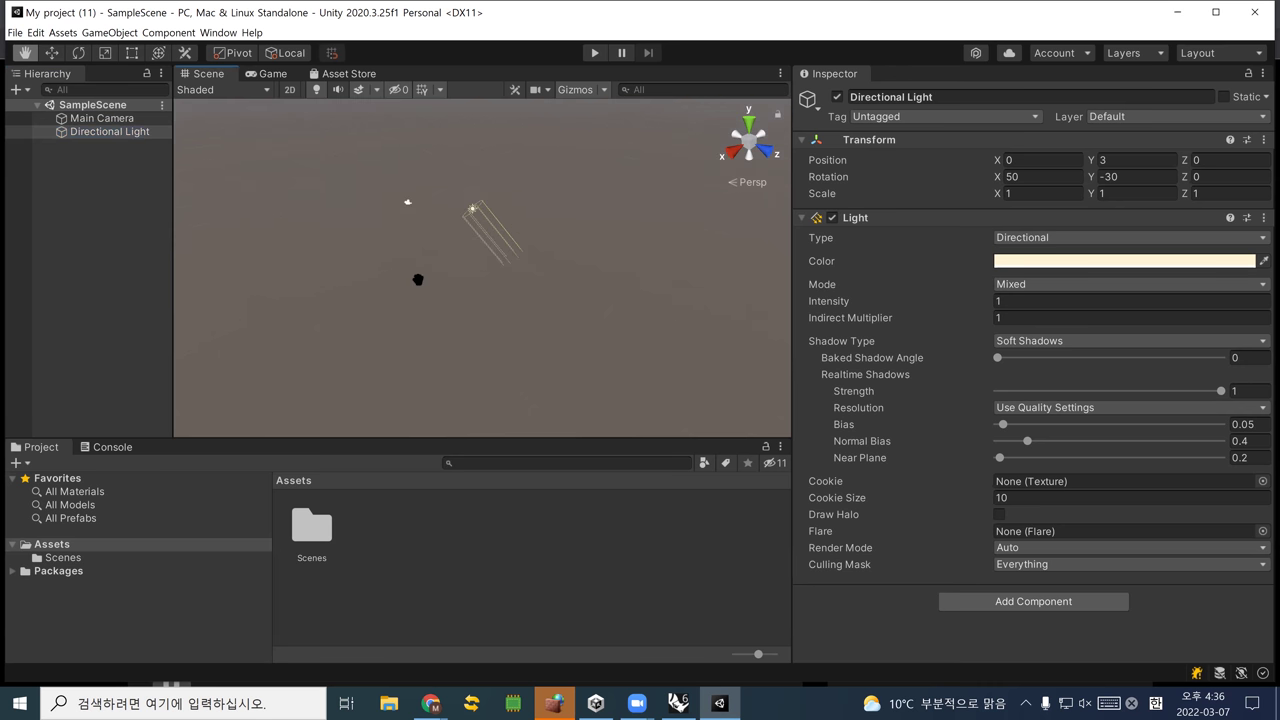
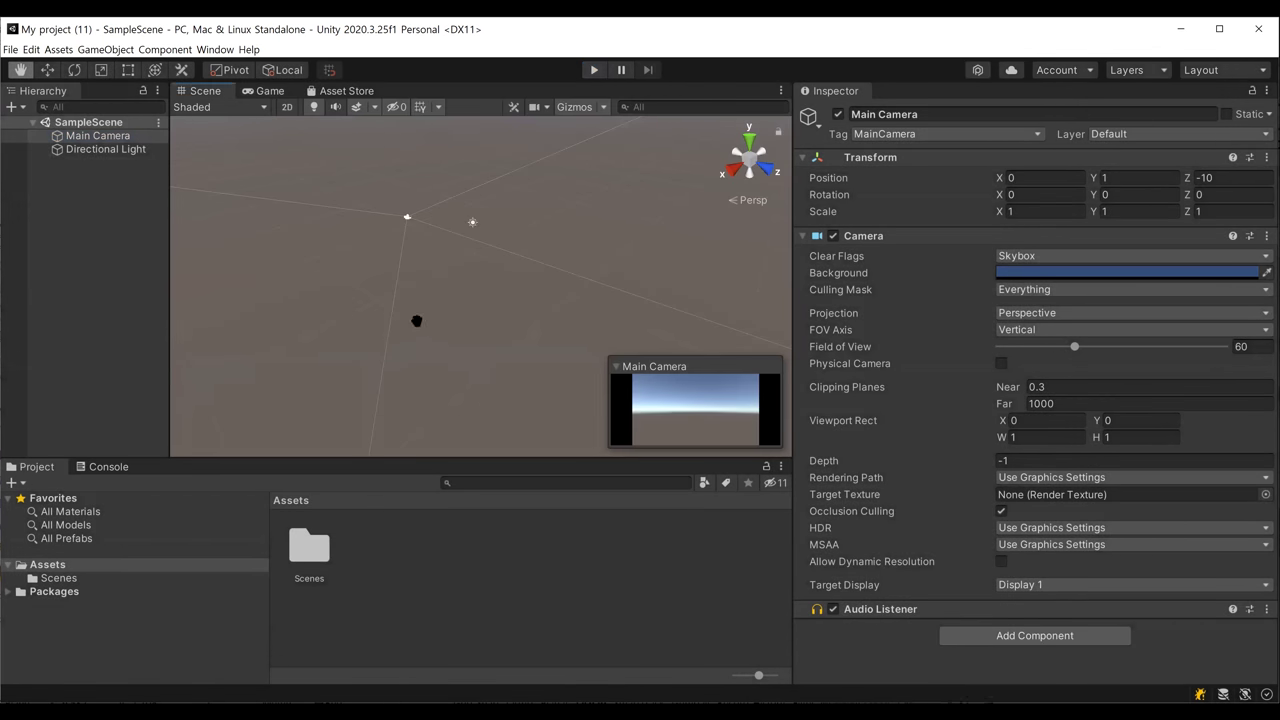
Alternate between the Main Camera and the Directional Light to compare their Transform, Camera and Light components
drag(417, 320, 400, 363)
drag(400, 289, 400, 288)
click(96, 139)
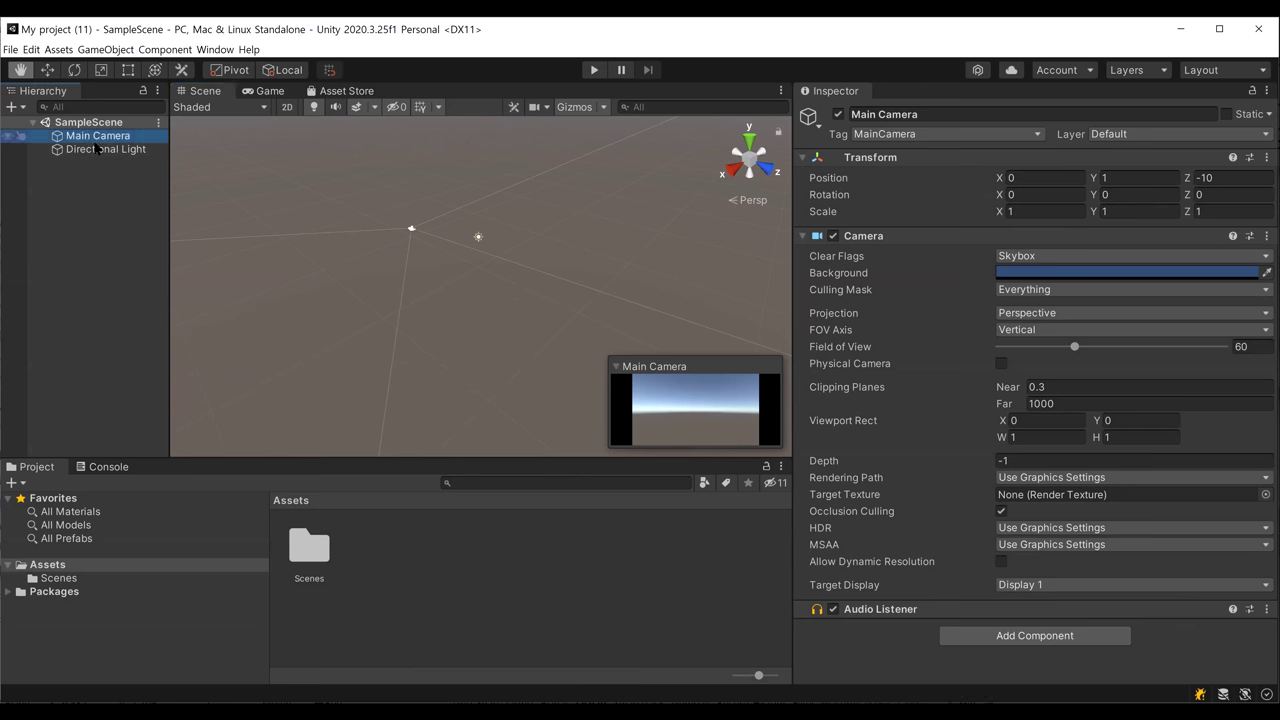
click(93, 150)
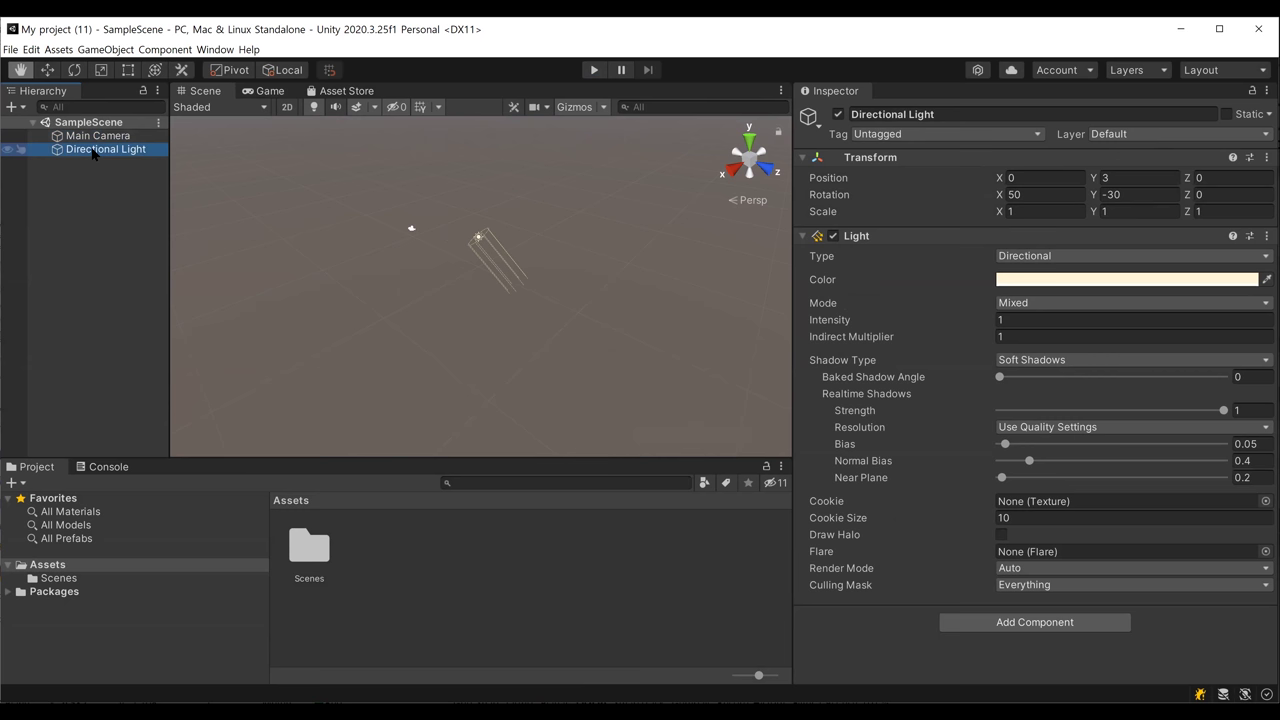
click(834, 93)
click(105, 152)
click(116, 138)
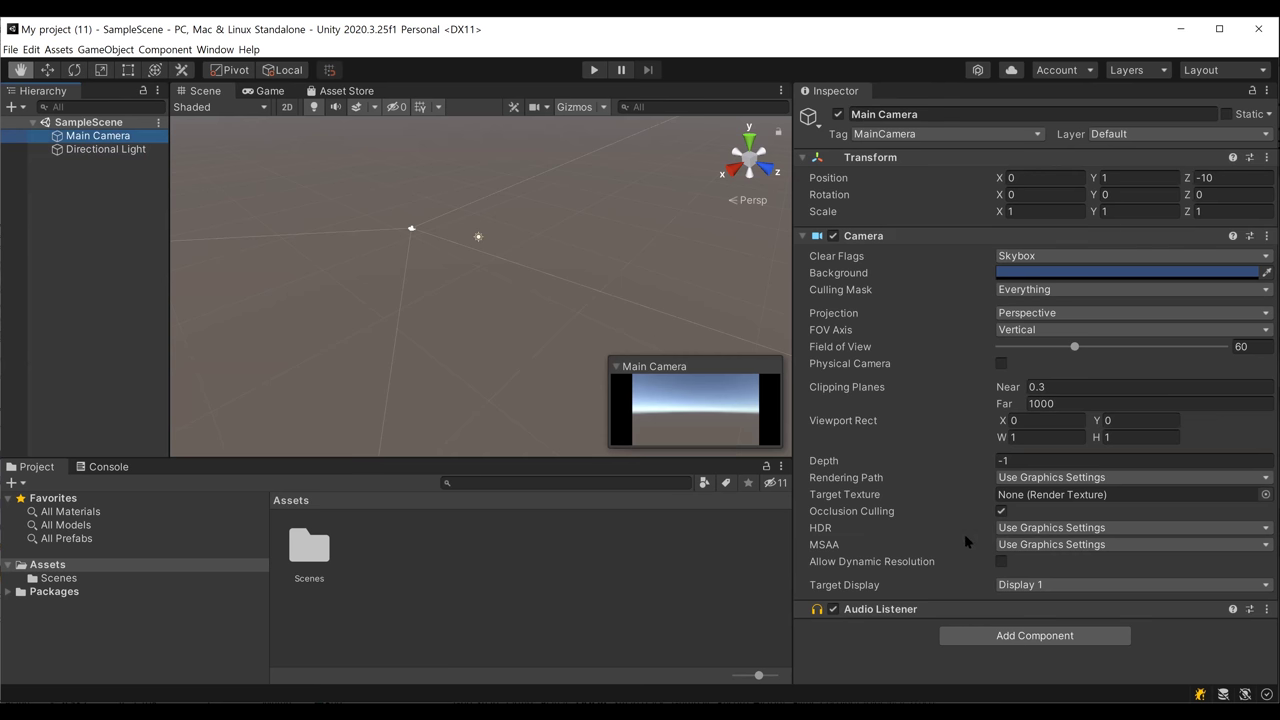
mouse_move(955, 262)
click(93, 151)
click(91, 137)
click(85, 151)
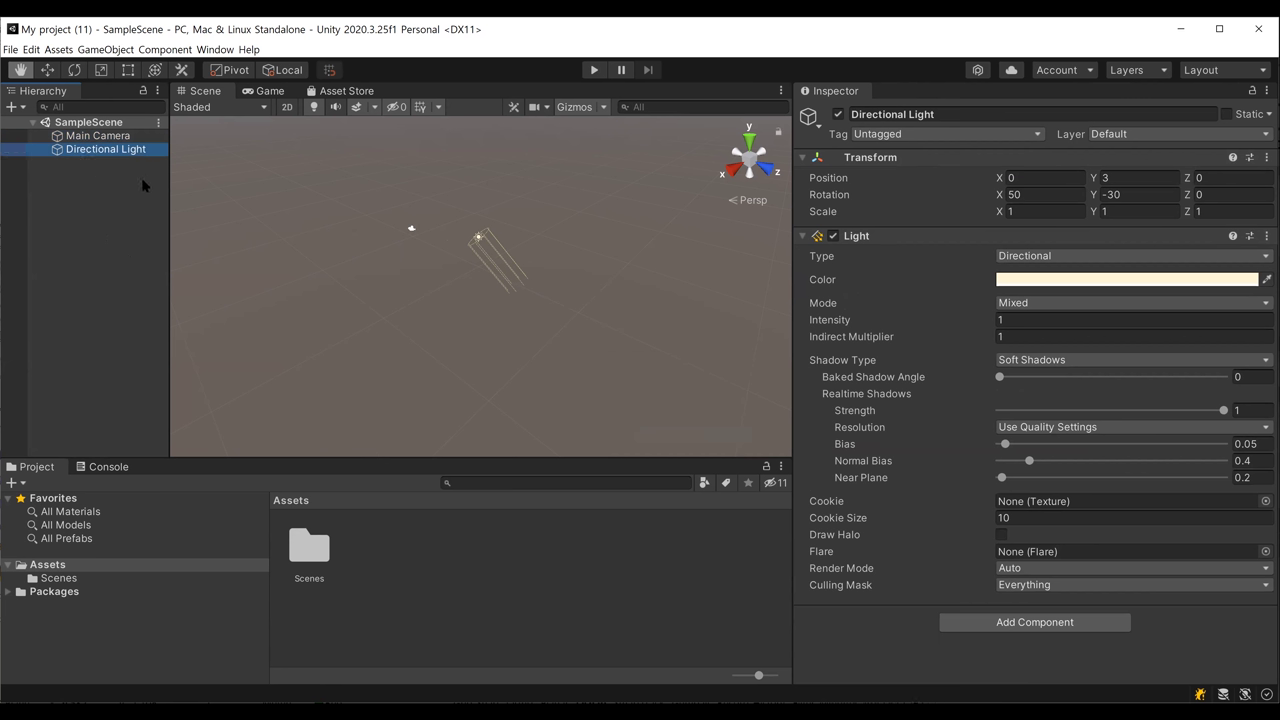
click(97, 138)
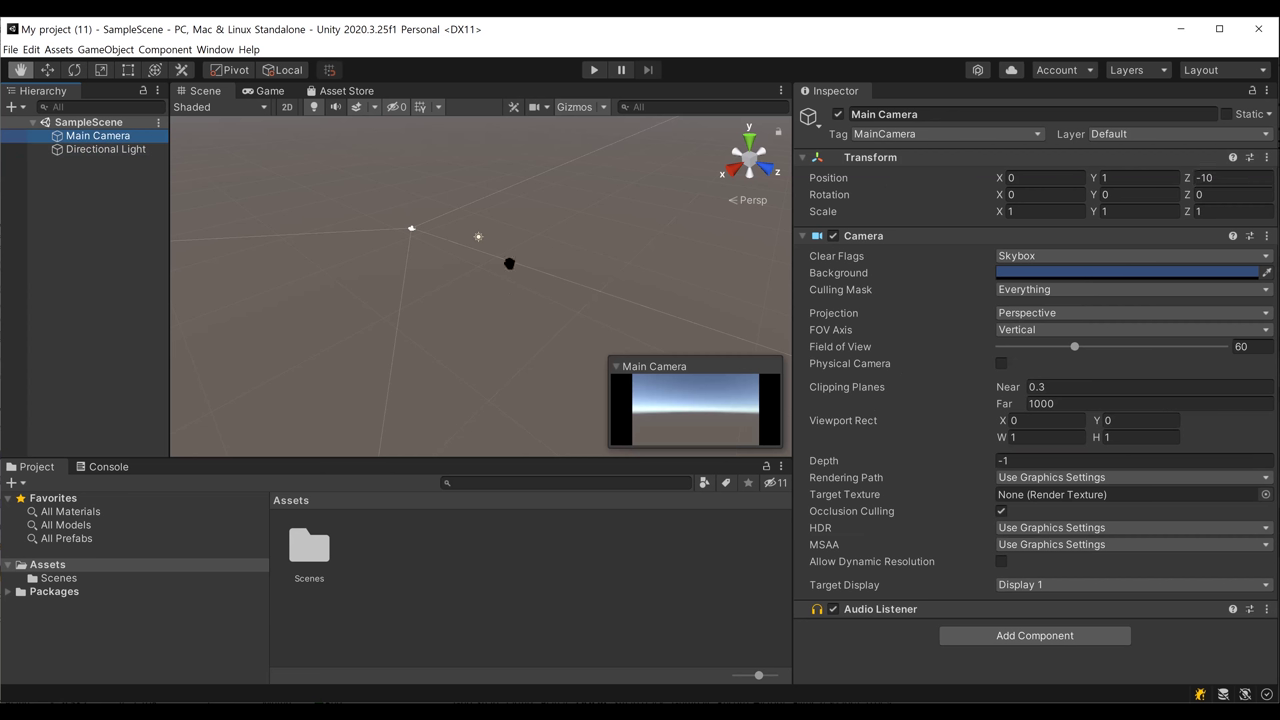
Set the Scene view to an isometric view from above, framed around the Main Camera
click(749, 145)
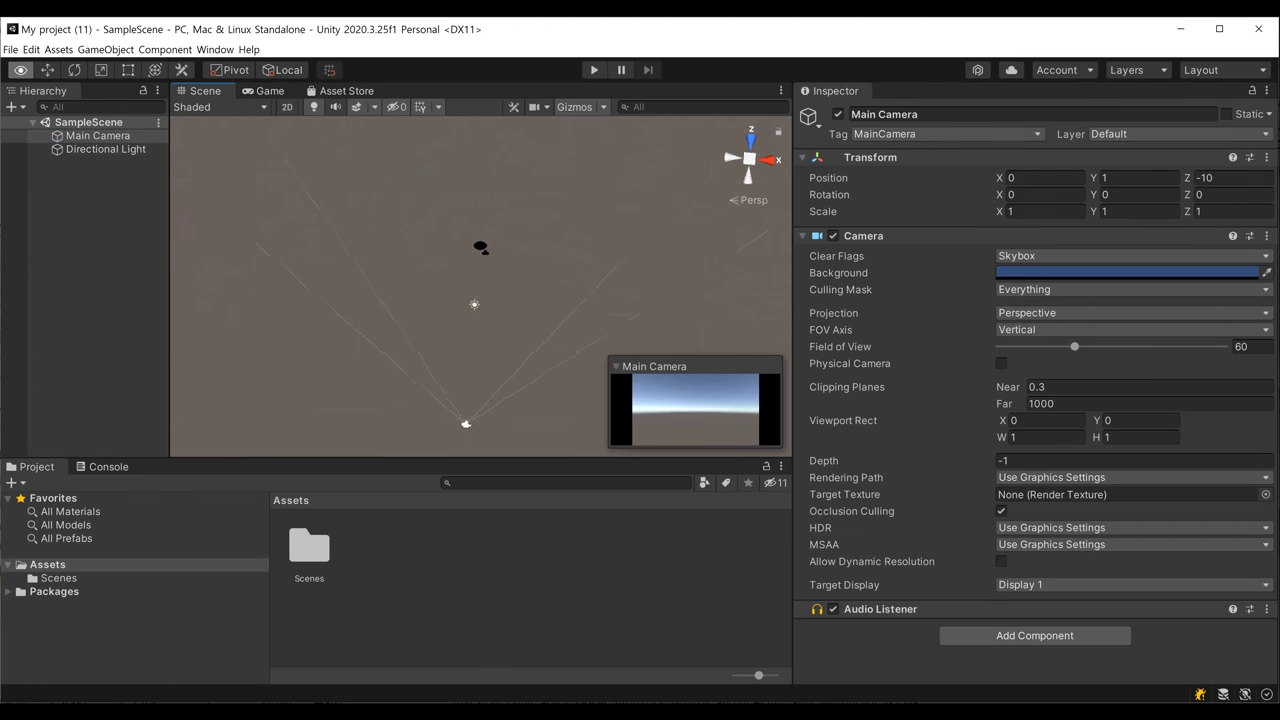
click(749, 162)
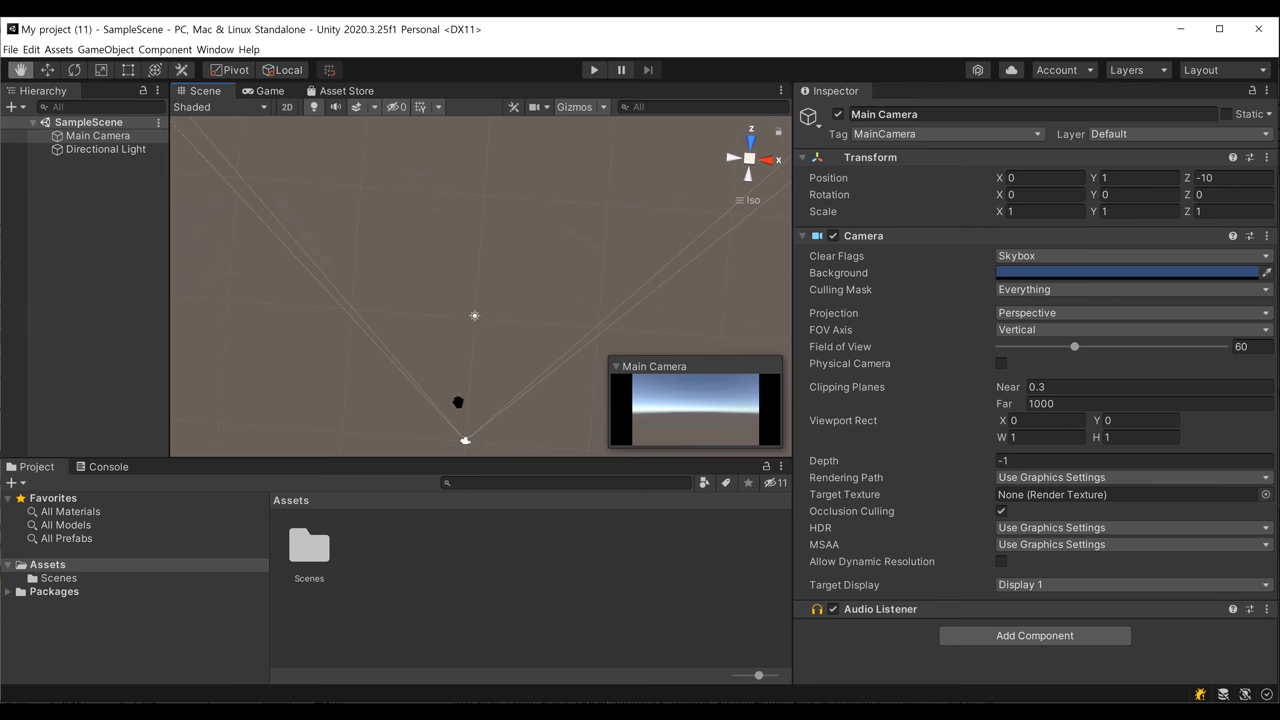
drag(497, 397, 429, 320)
drag(426, 309, 274, 190)
drag(458, 392, 434, 357)
Set the Main Camera's Y position to 1.5
click(105, 137)
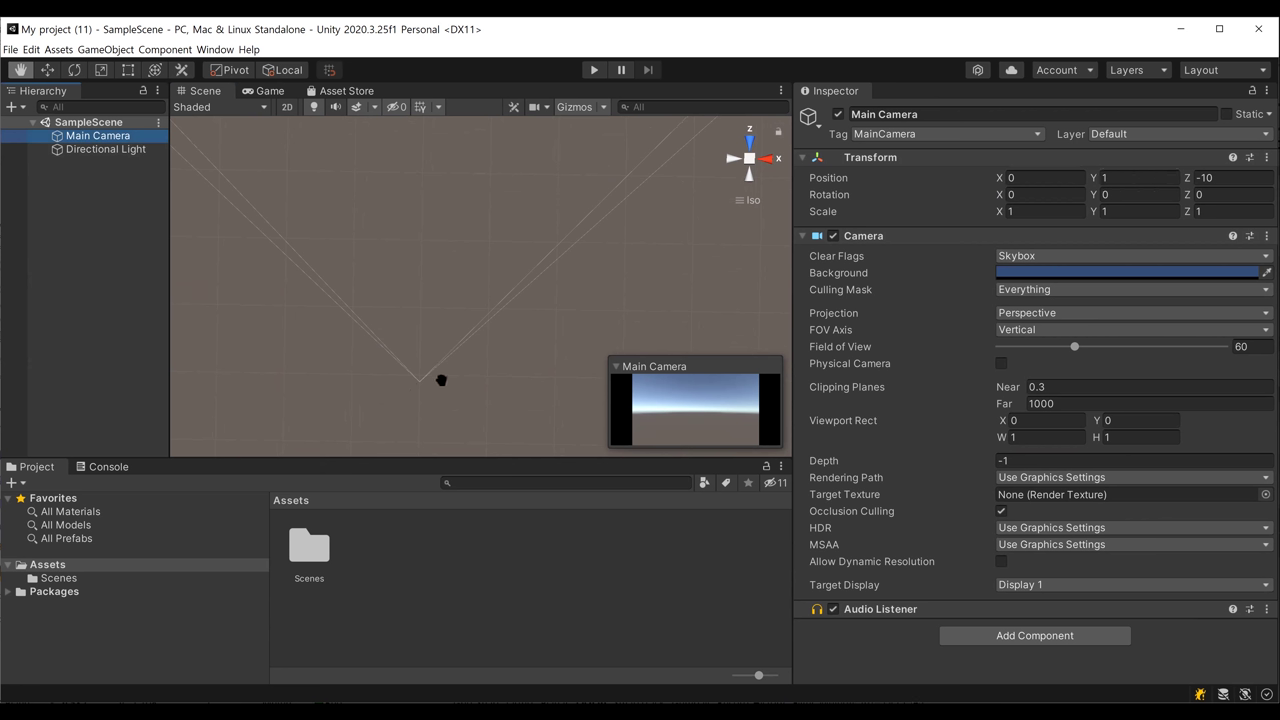
click(1118, 180)
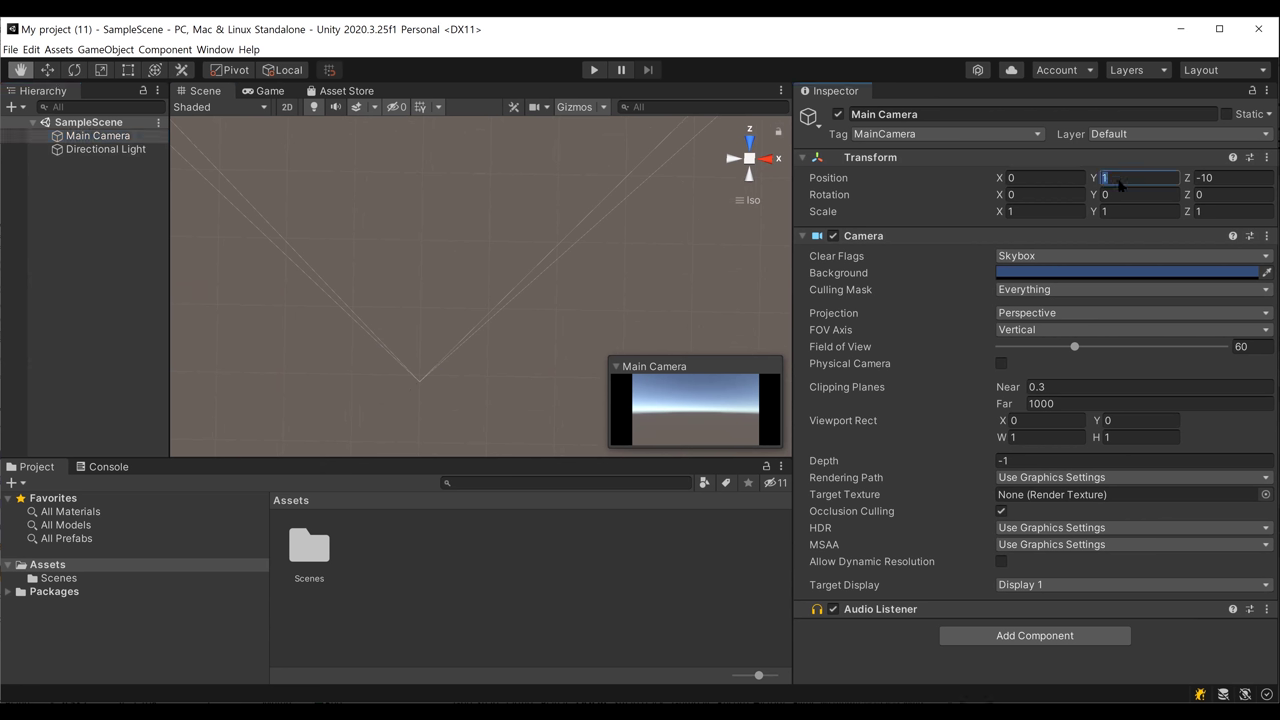
text(1.5)
click(1202, 178)
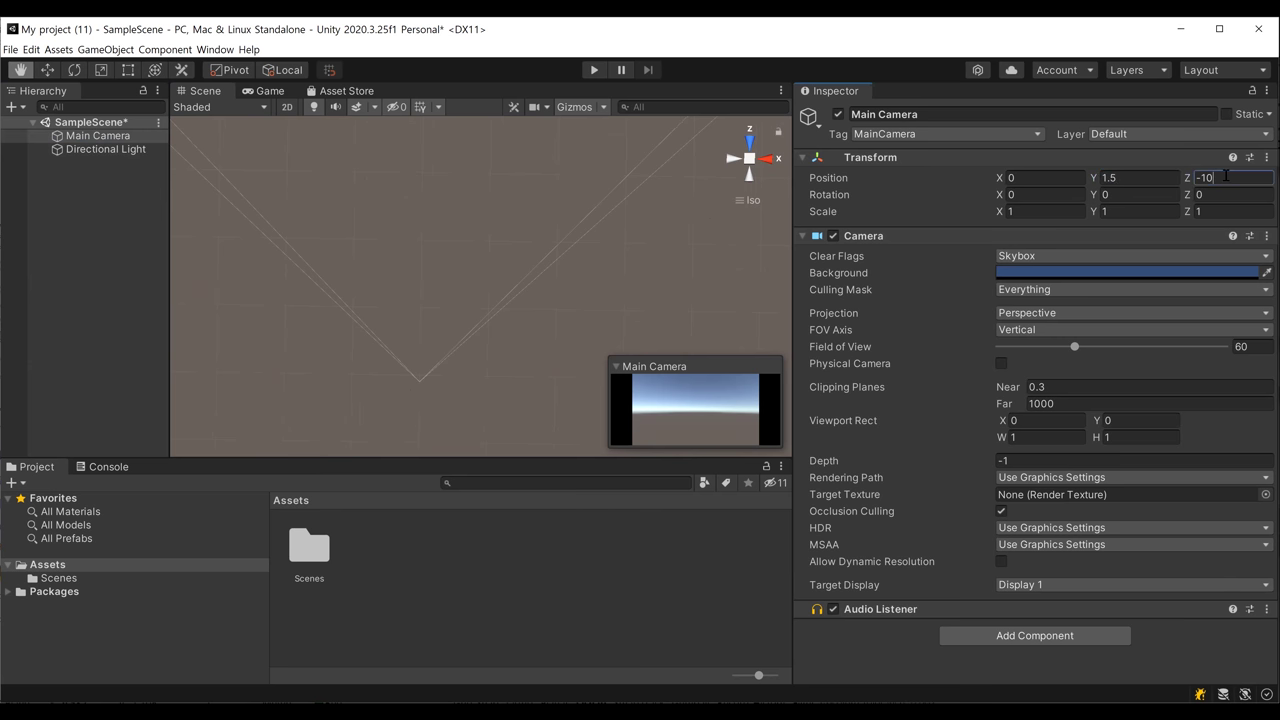
click(434, 247)
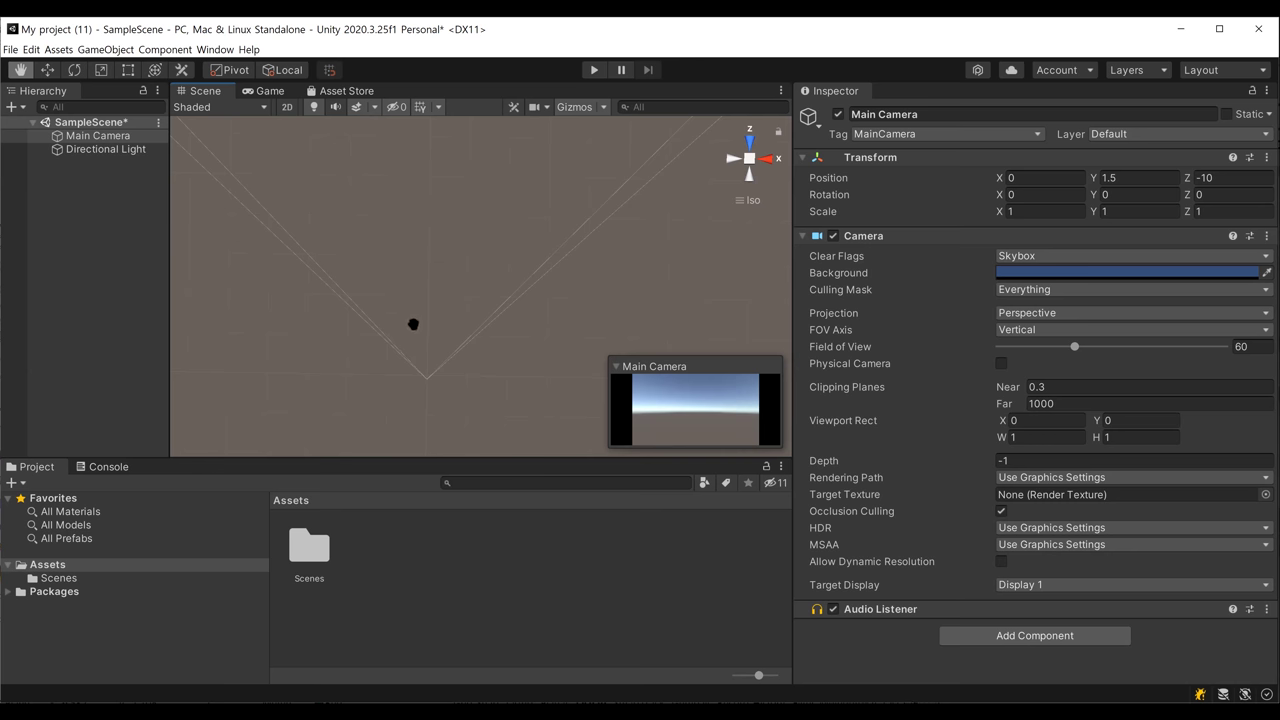
drag(414, 320, 391, 239)
Select the Directional Light and examine its X, Y and Z position values
click(106, 149)
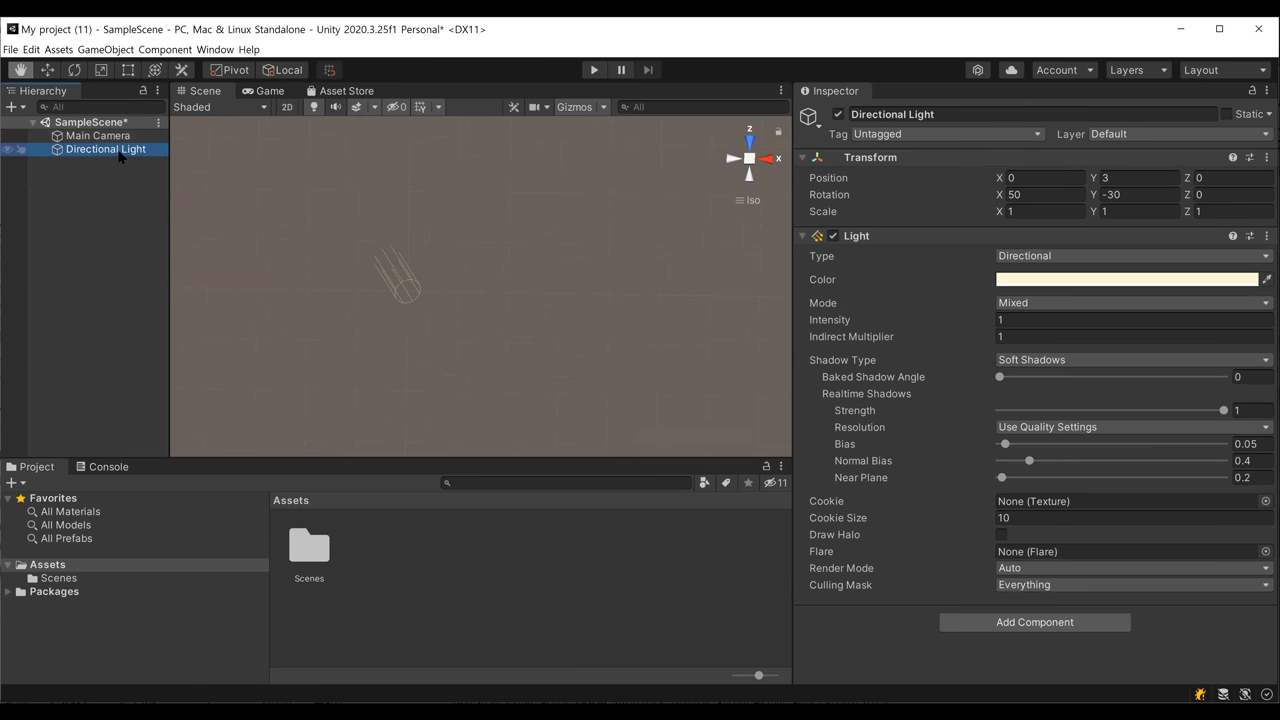
click(1026, 181)
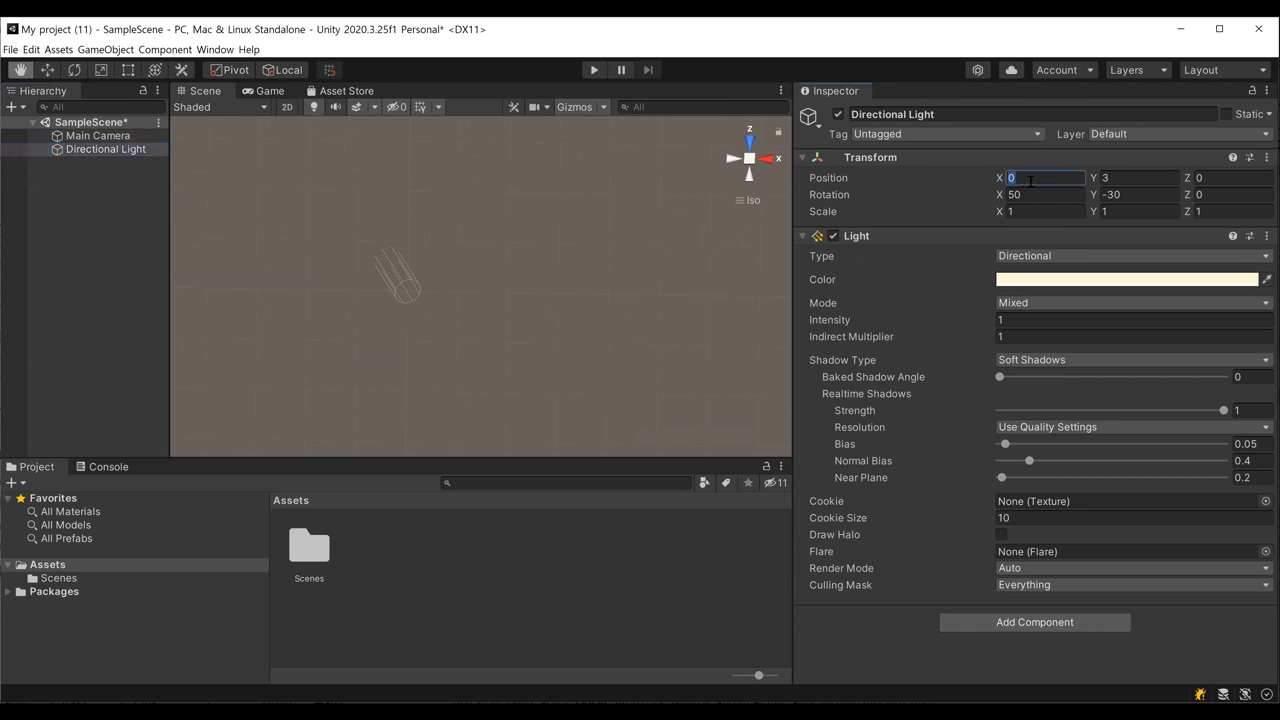
click(1123, 177)
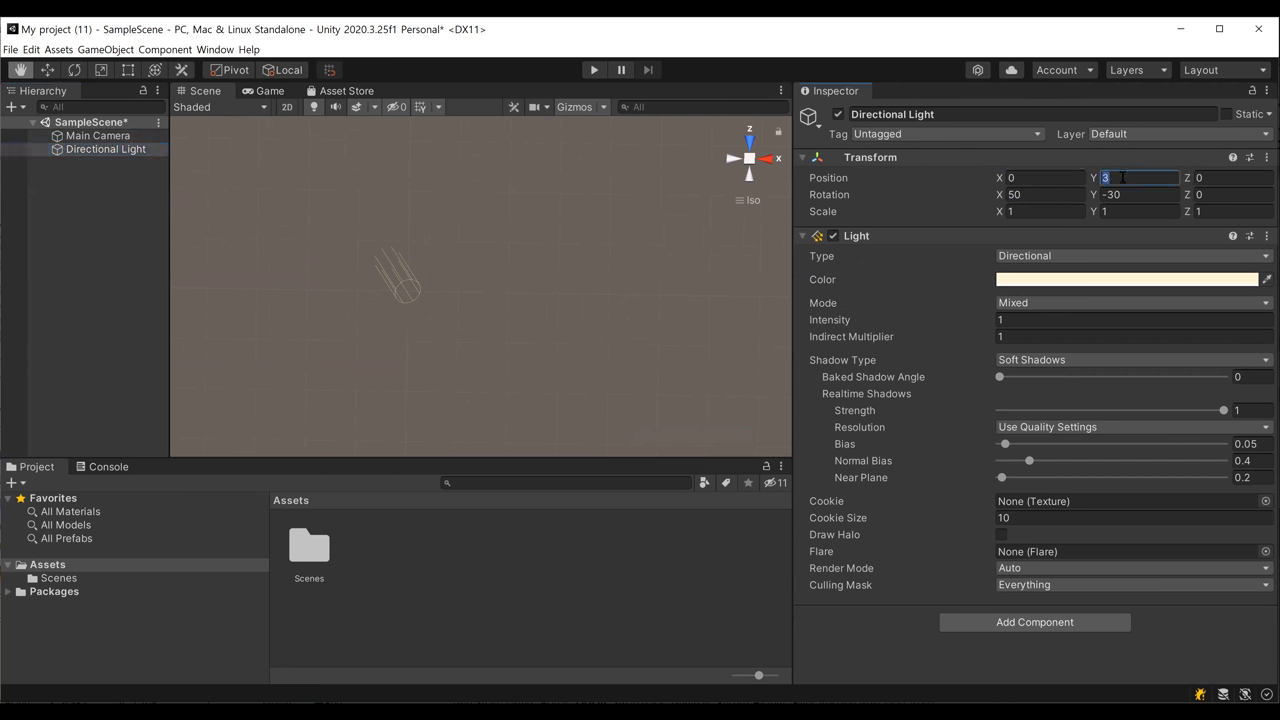
click(1212, 178)
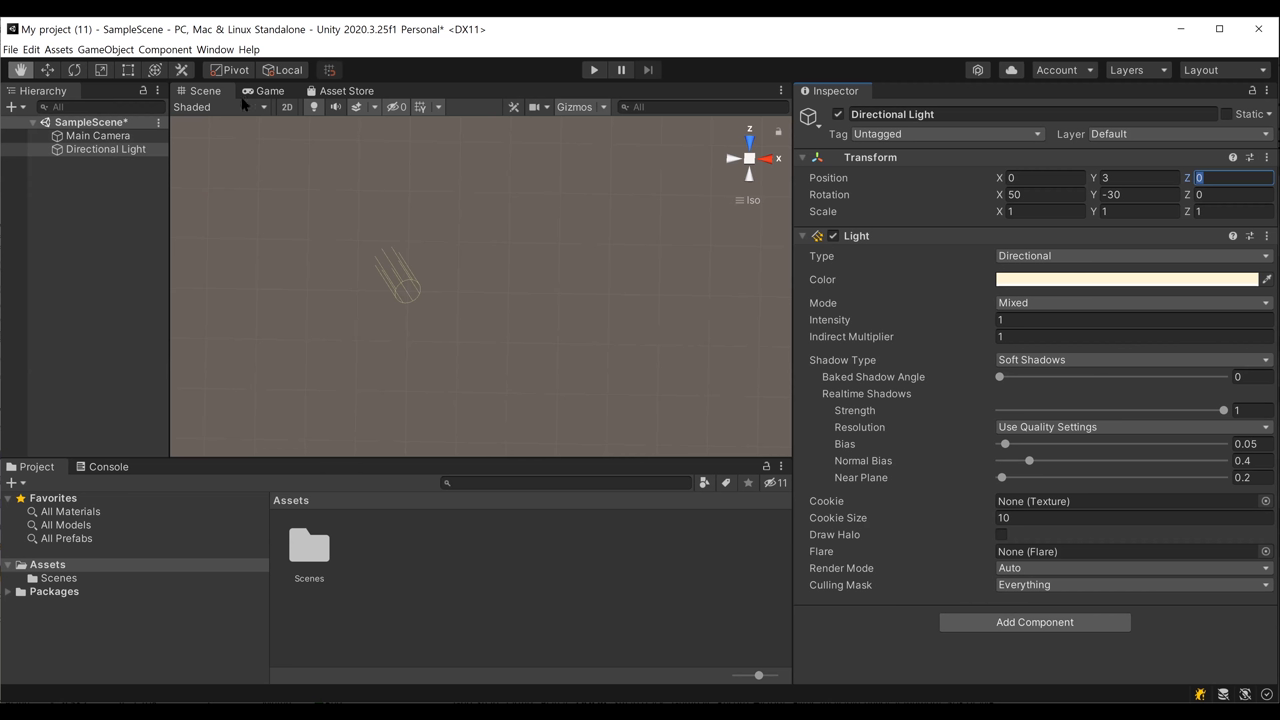
Look over the Hierarchy and Inspector areas and the contents of the project's Packages and Assets folders
click(66, 93)
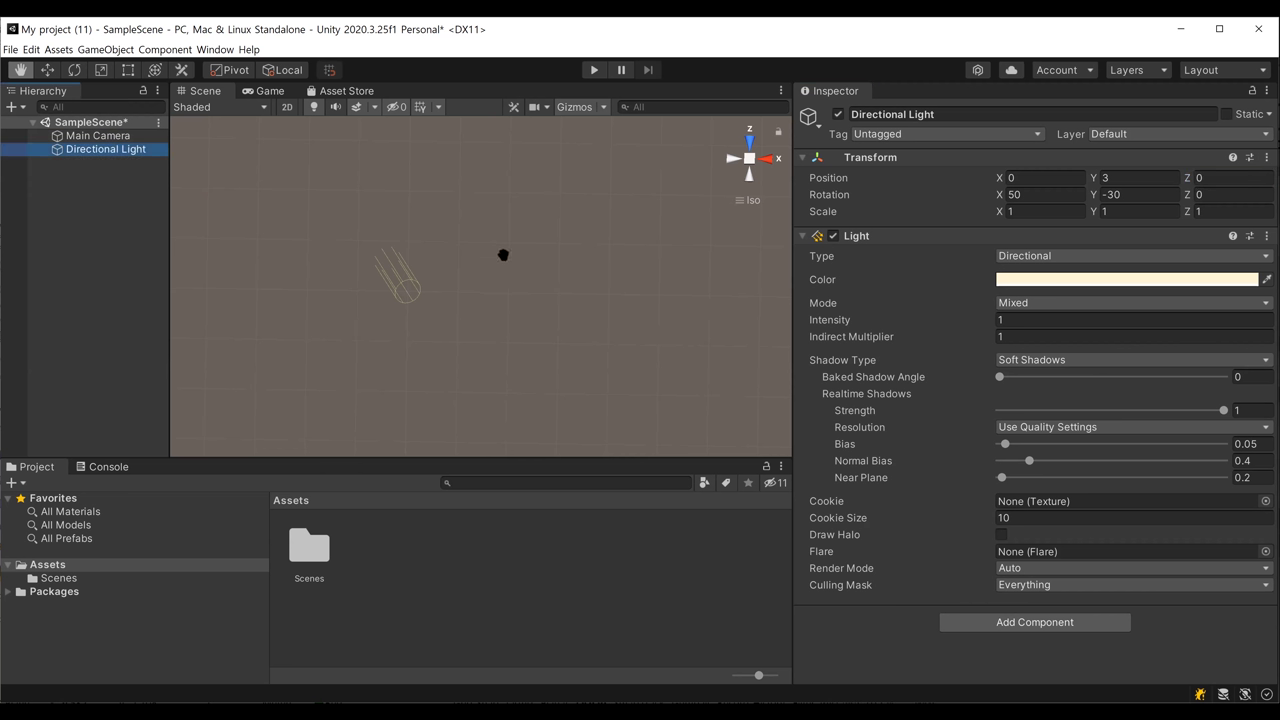
click(838, 92)
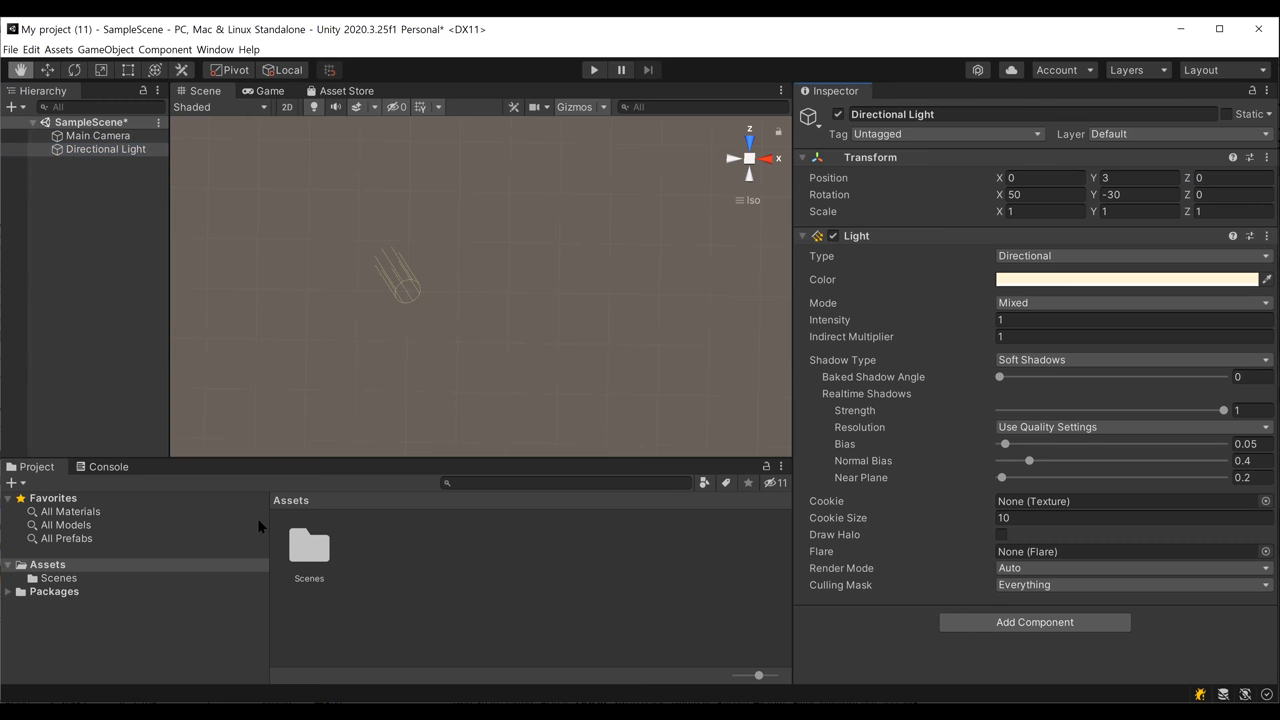
click(61, 592)
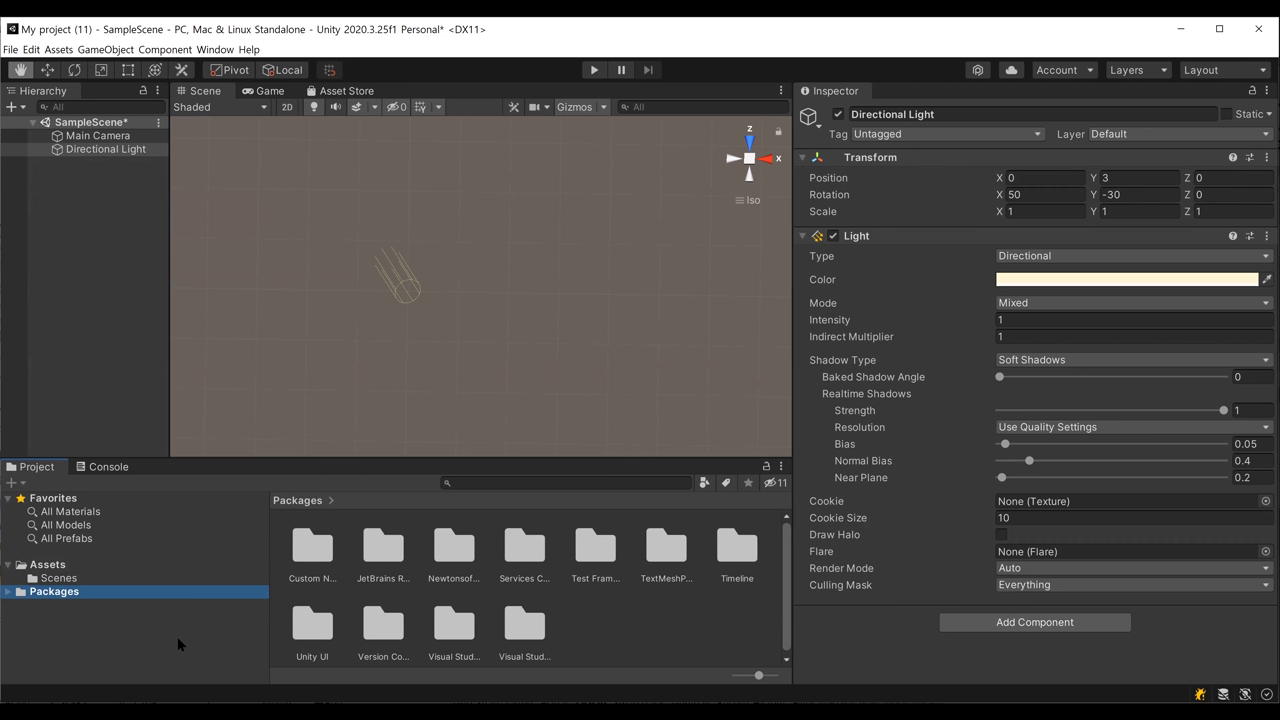
click(43, 567)
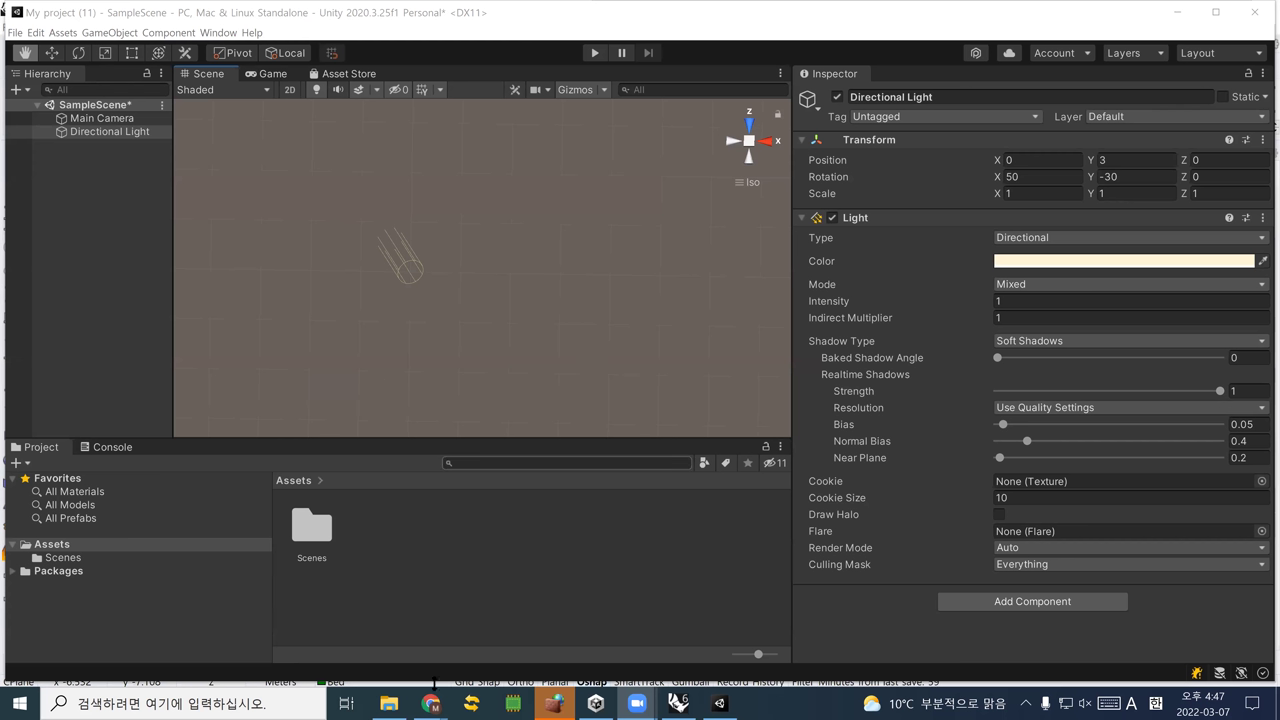
Switch to File Explorer, find the testRoom model in the desktop folder and import it into the Unity project's Assets
click(389, 703)
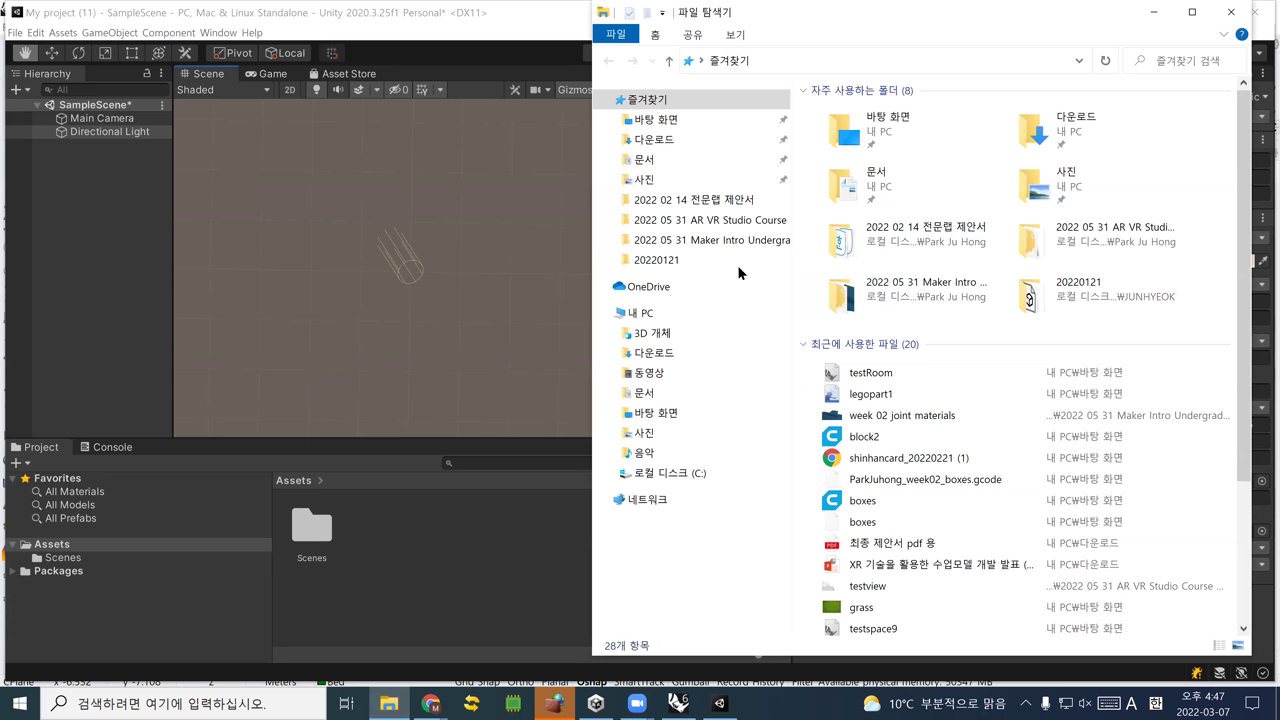
click(674, 124)
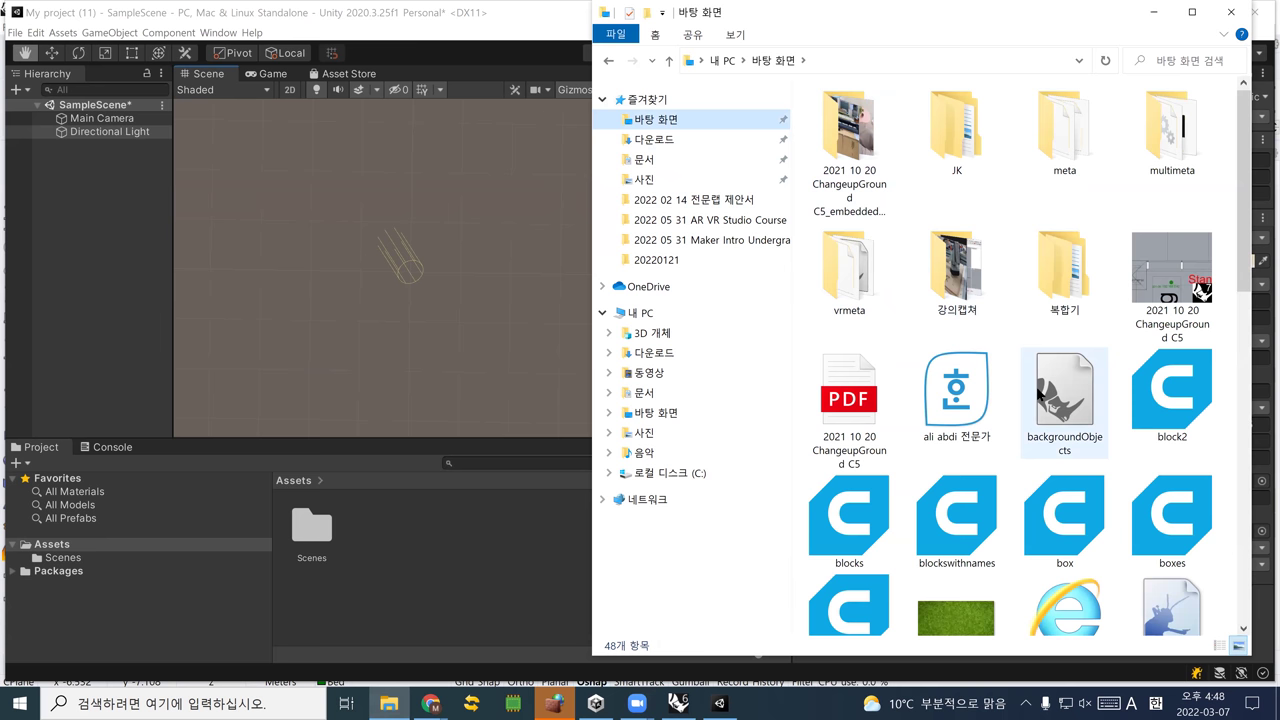
scroll(1040, 410, down, 6)
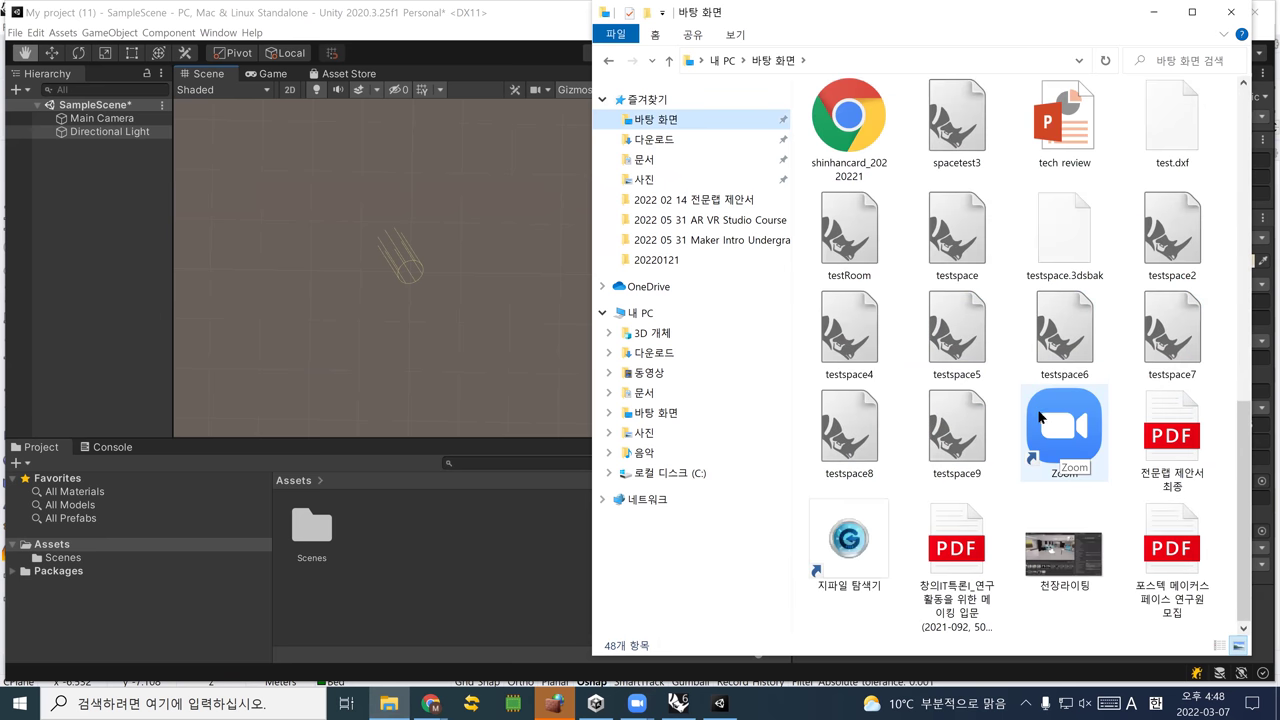
scroll(1037, 400, up, 10)
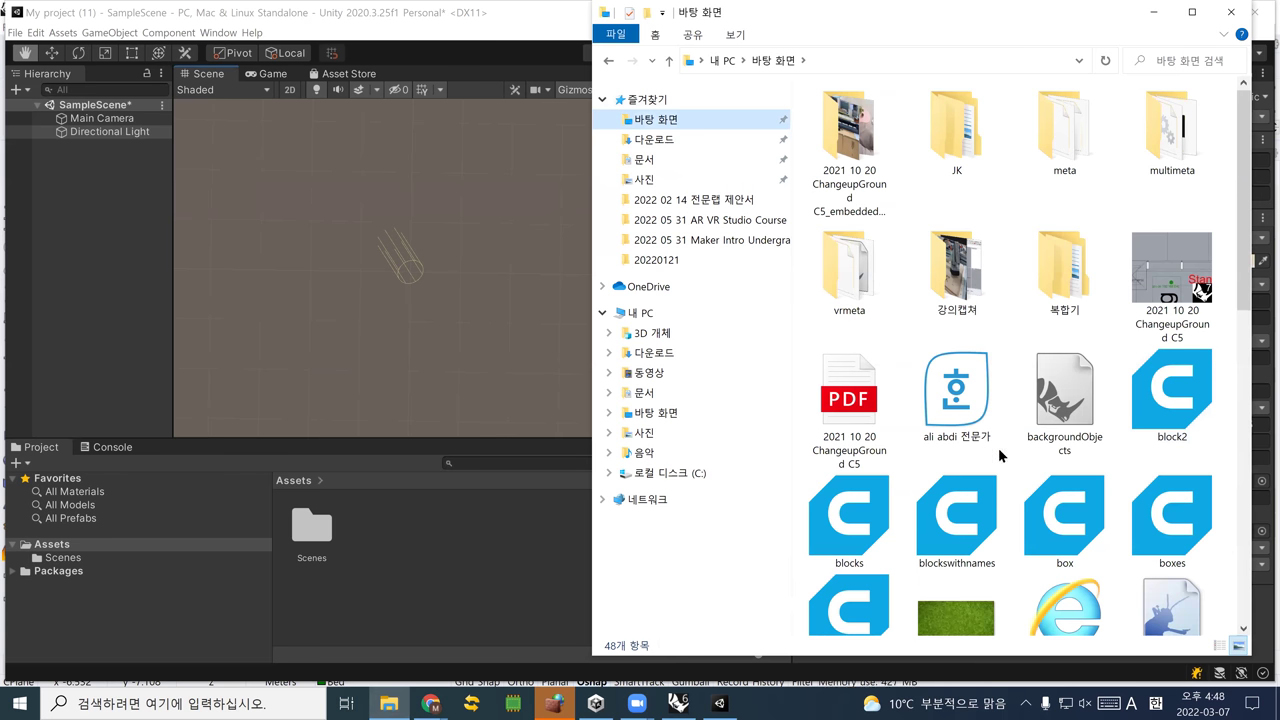
click(940, 511)
key(t)
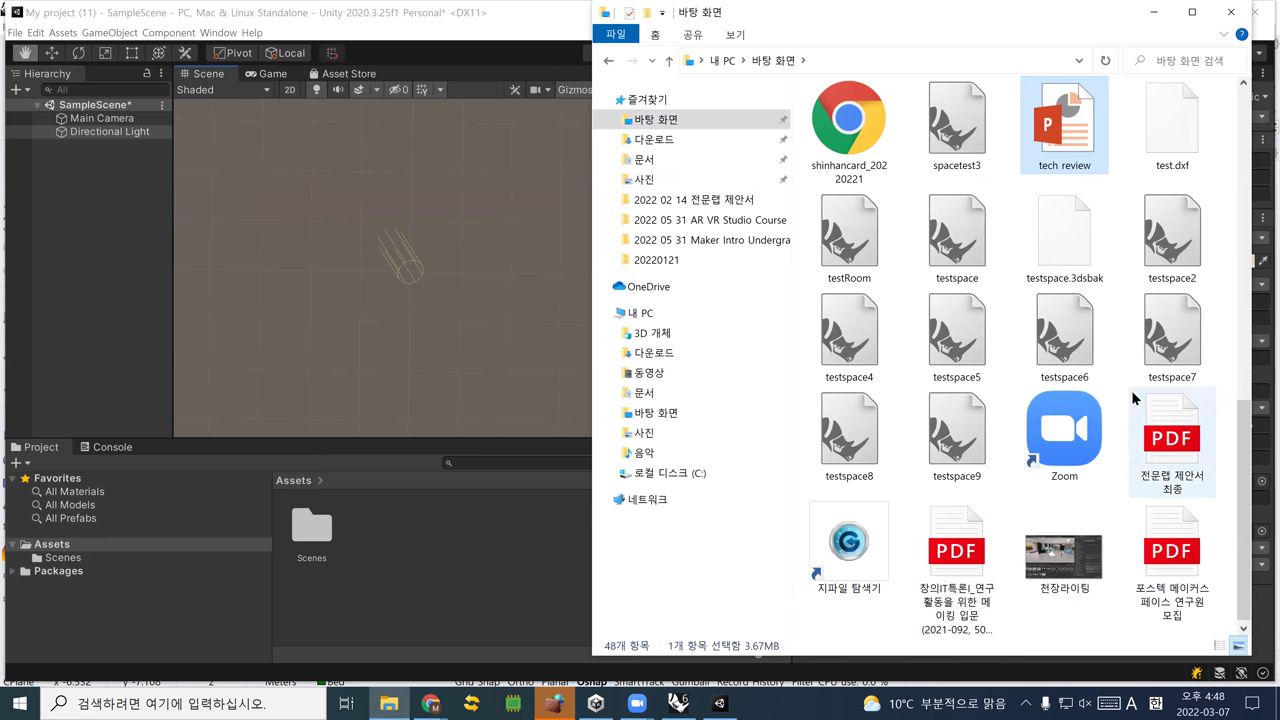
click(868, 260)
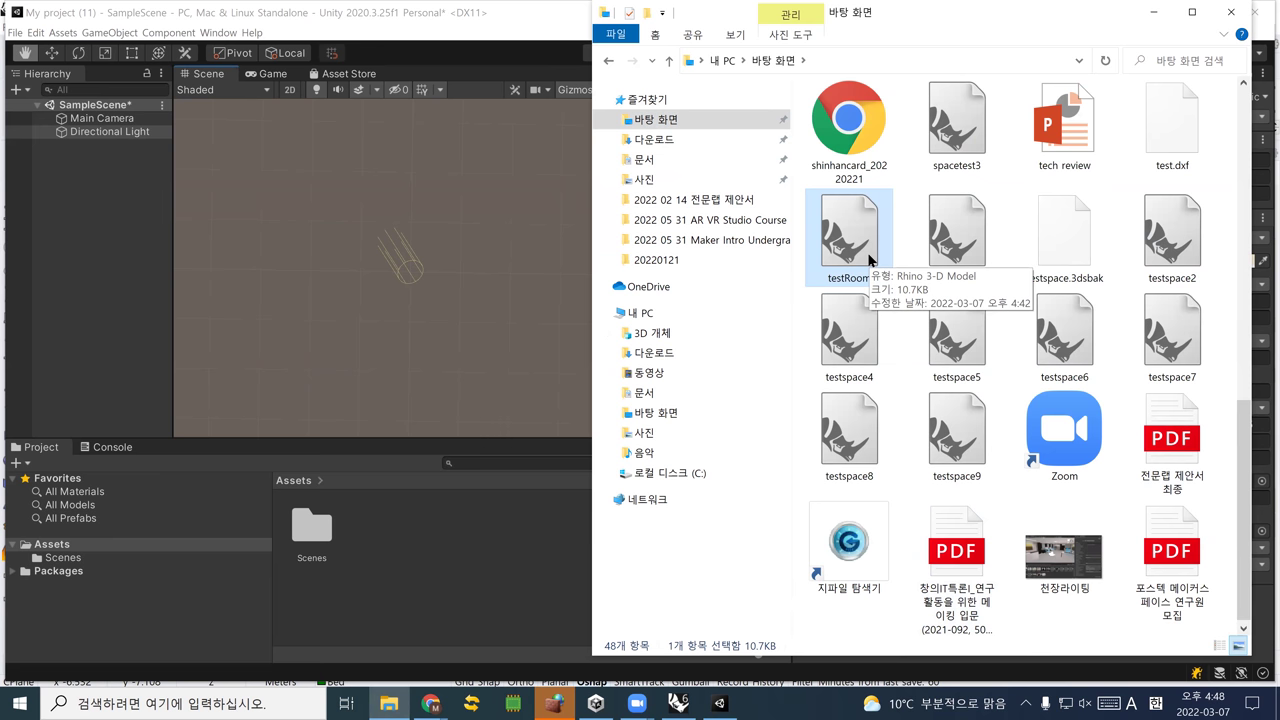
drag(855, 238, 404, 593)
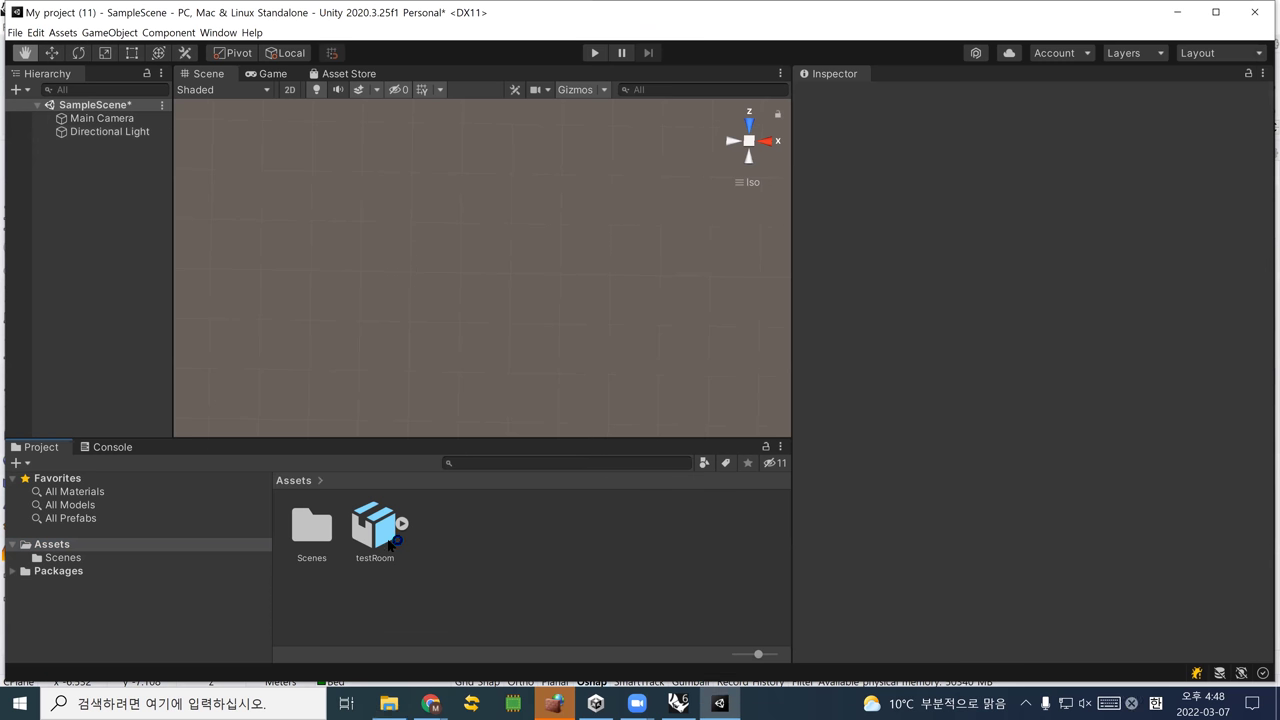
Add the testRoom model from Assets to the SampleScene hierarchy and select it there
click(388, 540)
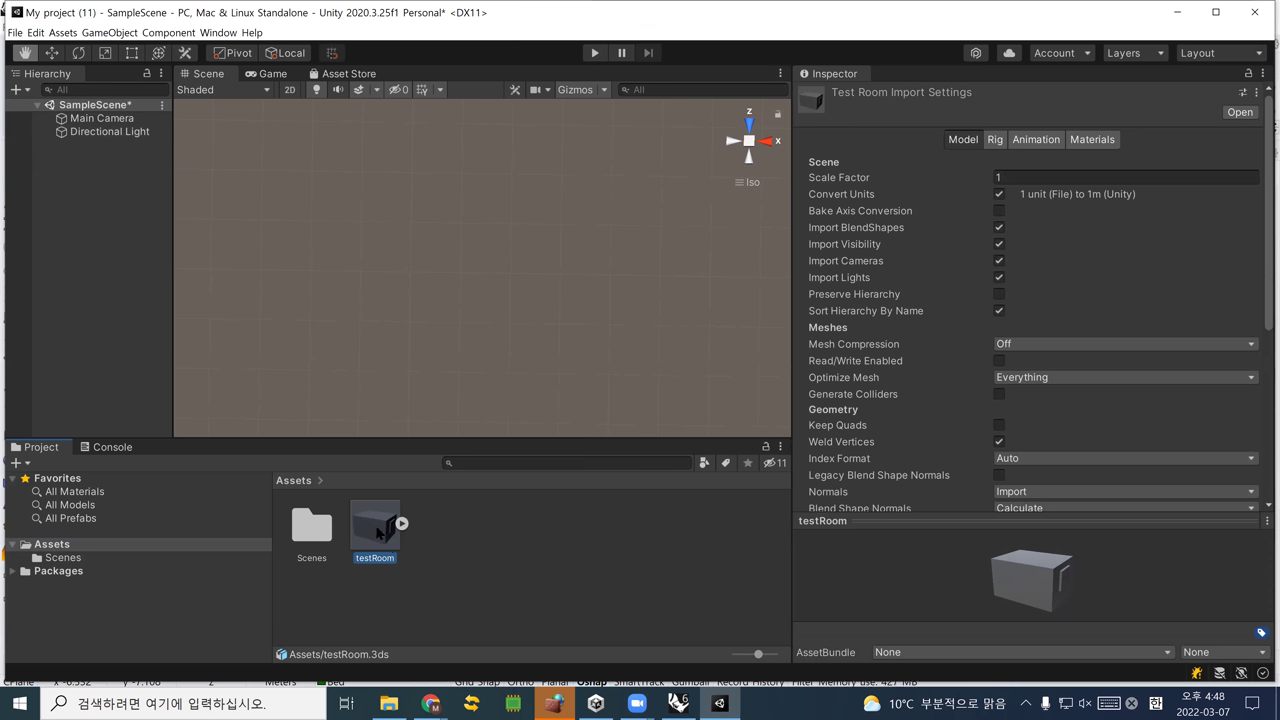
drag(377, 547, 107, 215)
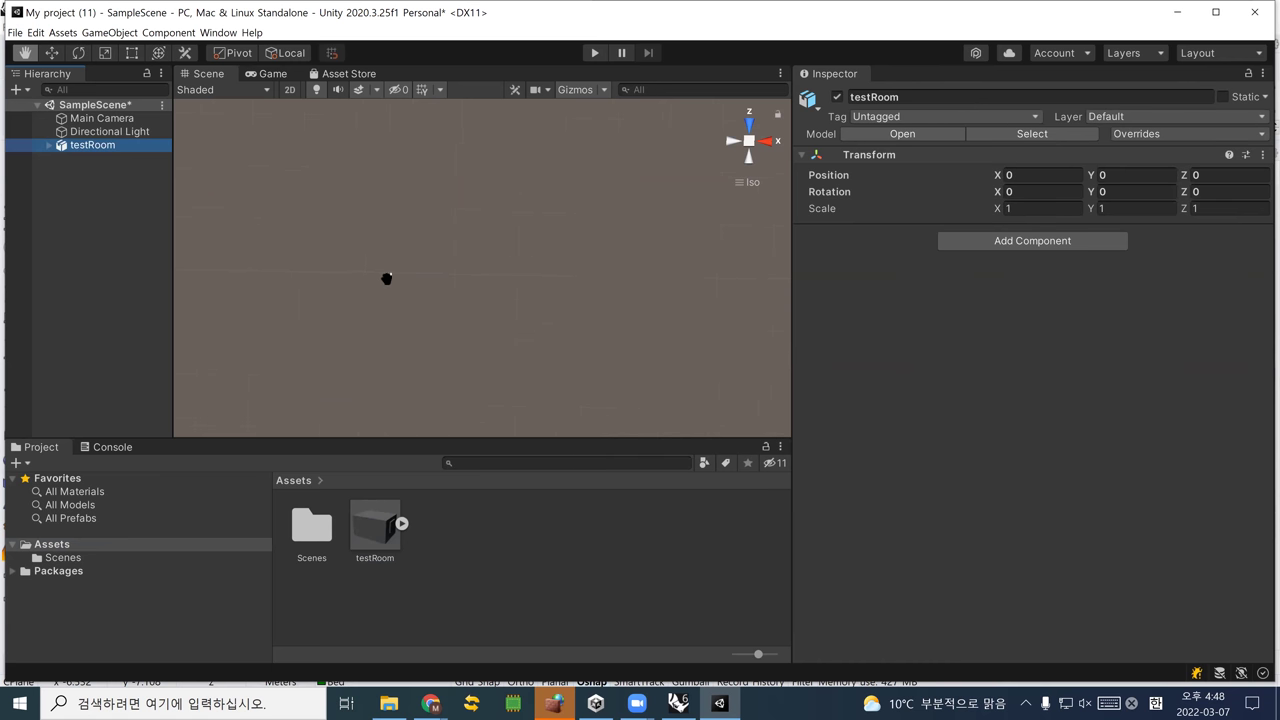
click(105, 147)
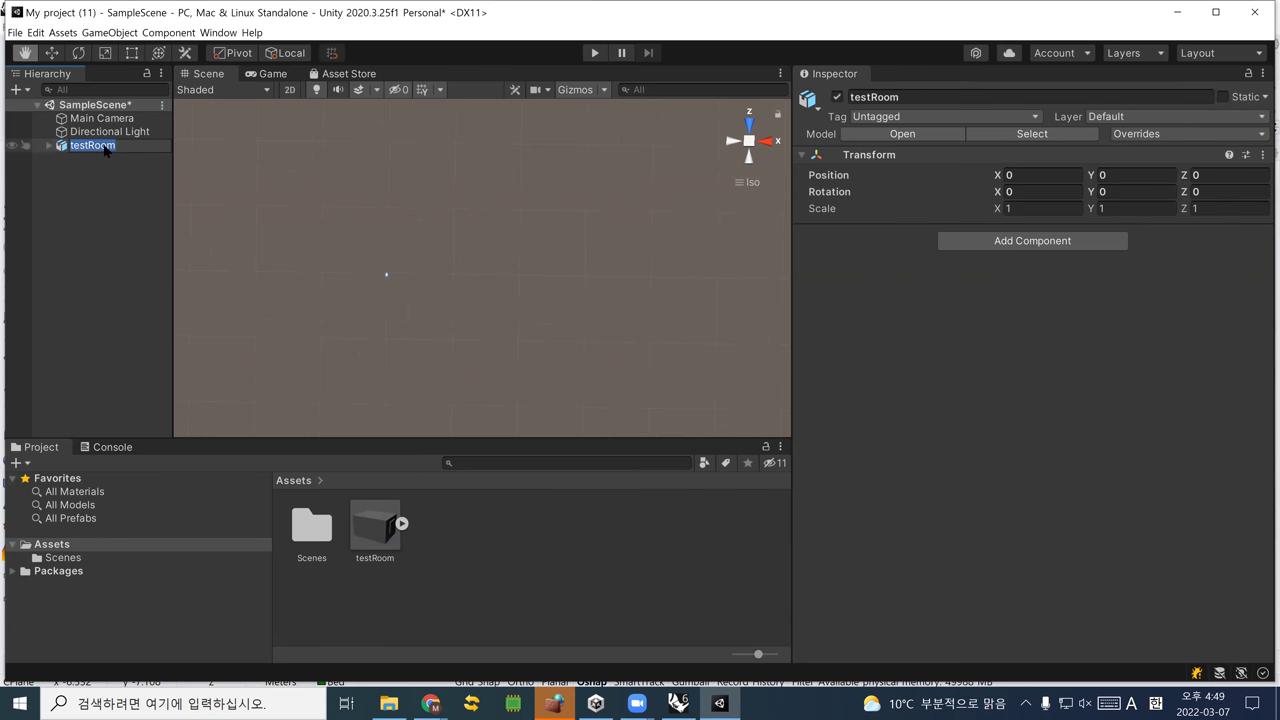
text(t)
key(Escape)
click(105, 181)
click(135, 147)
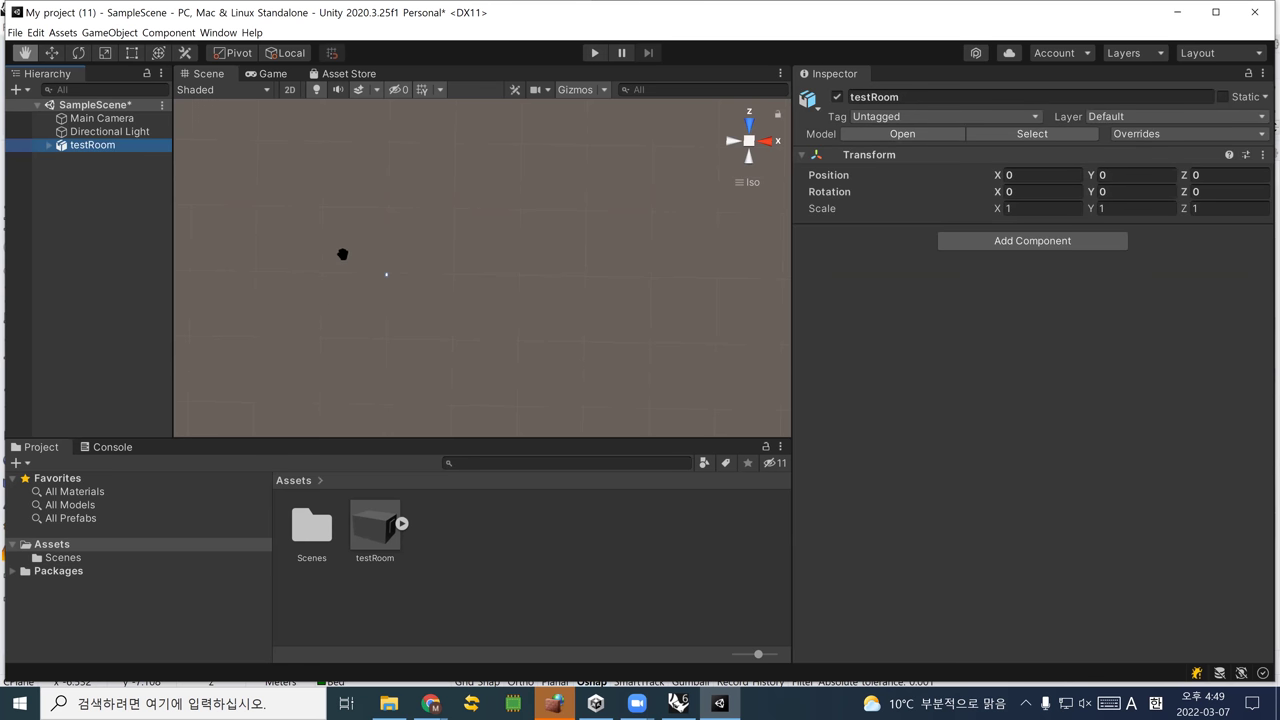
Expand testRoom's child objects in the hierarchy and frame the whole room in the Scene view
click(303, 284)
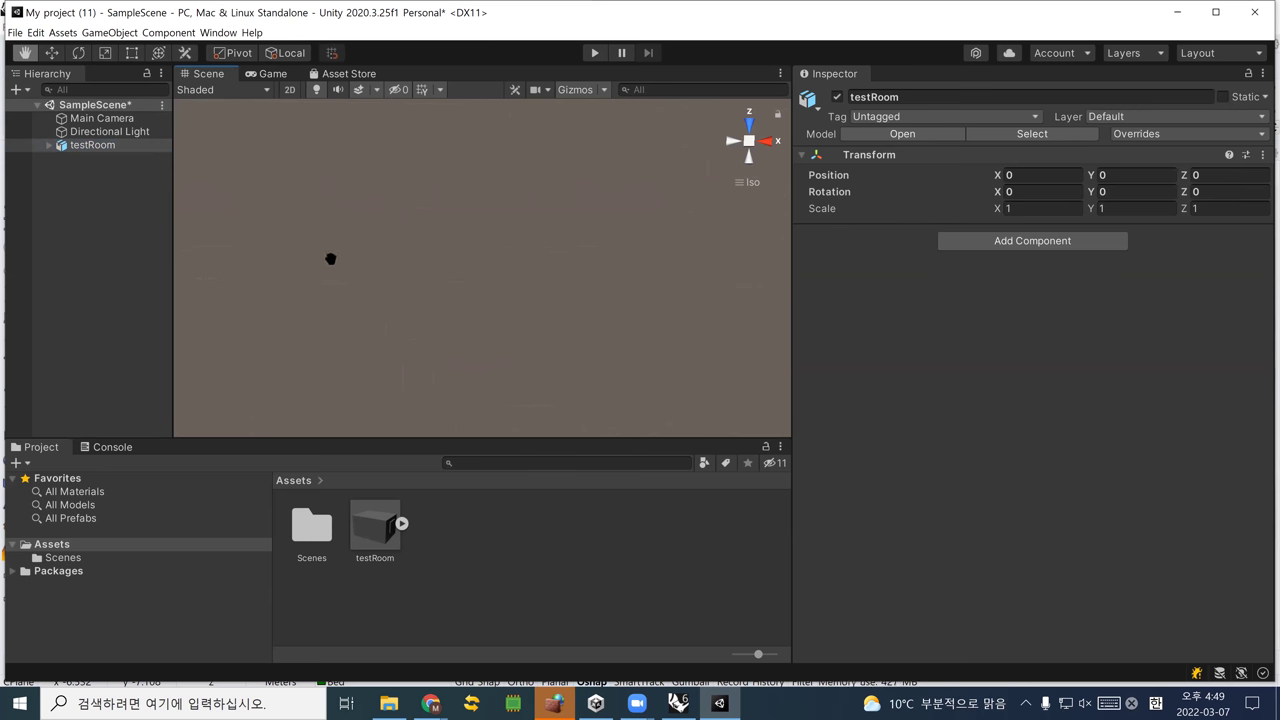
alt+drag(334, 249, 300, 292)
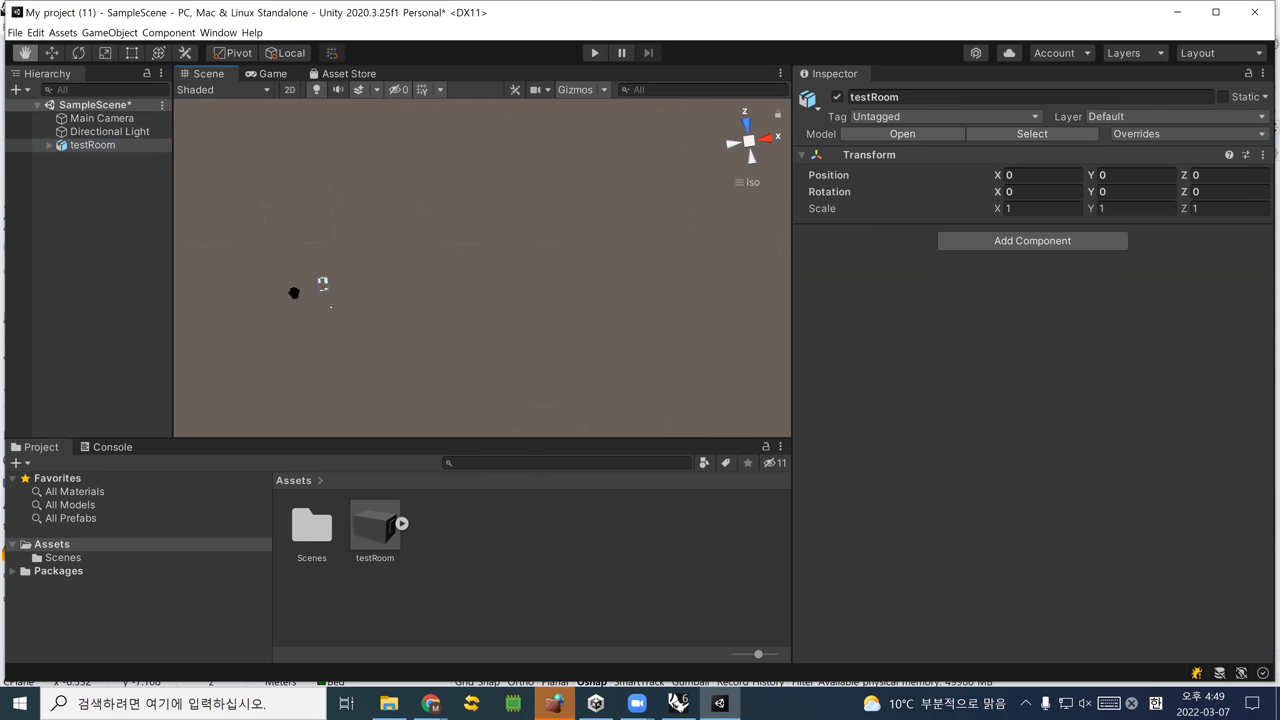
click(49, 145)
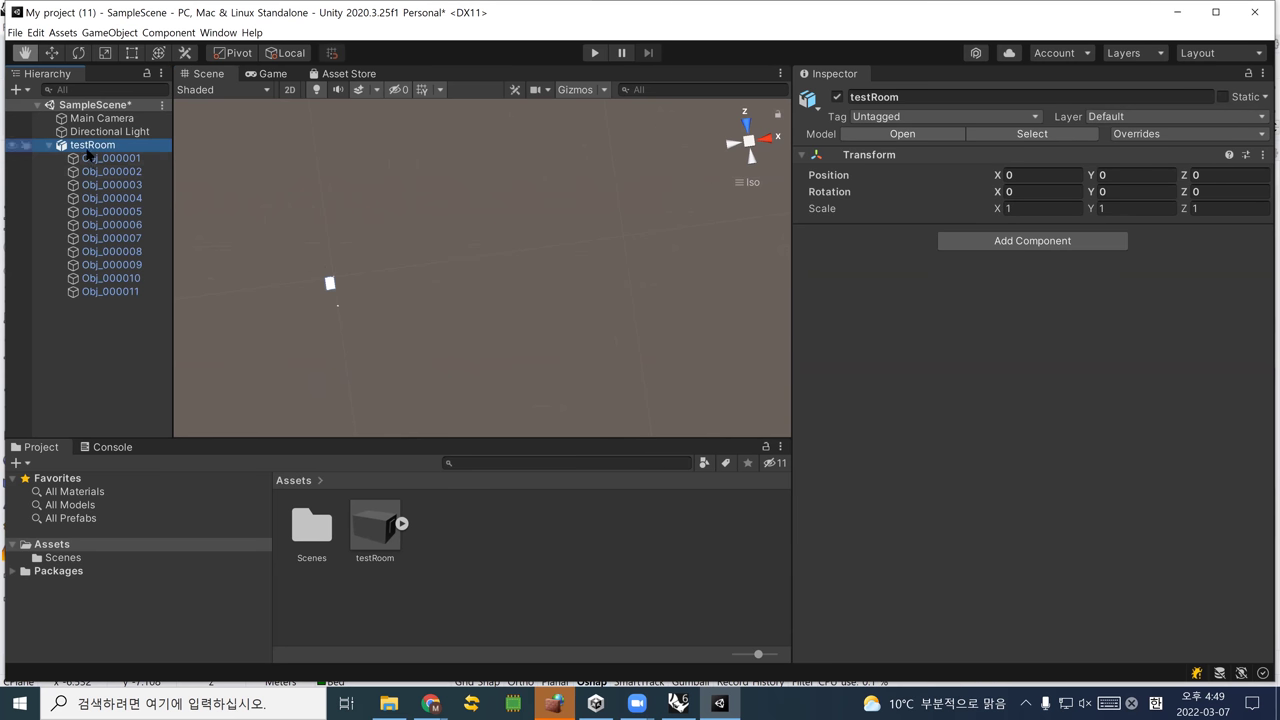
key(f)
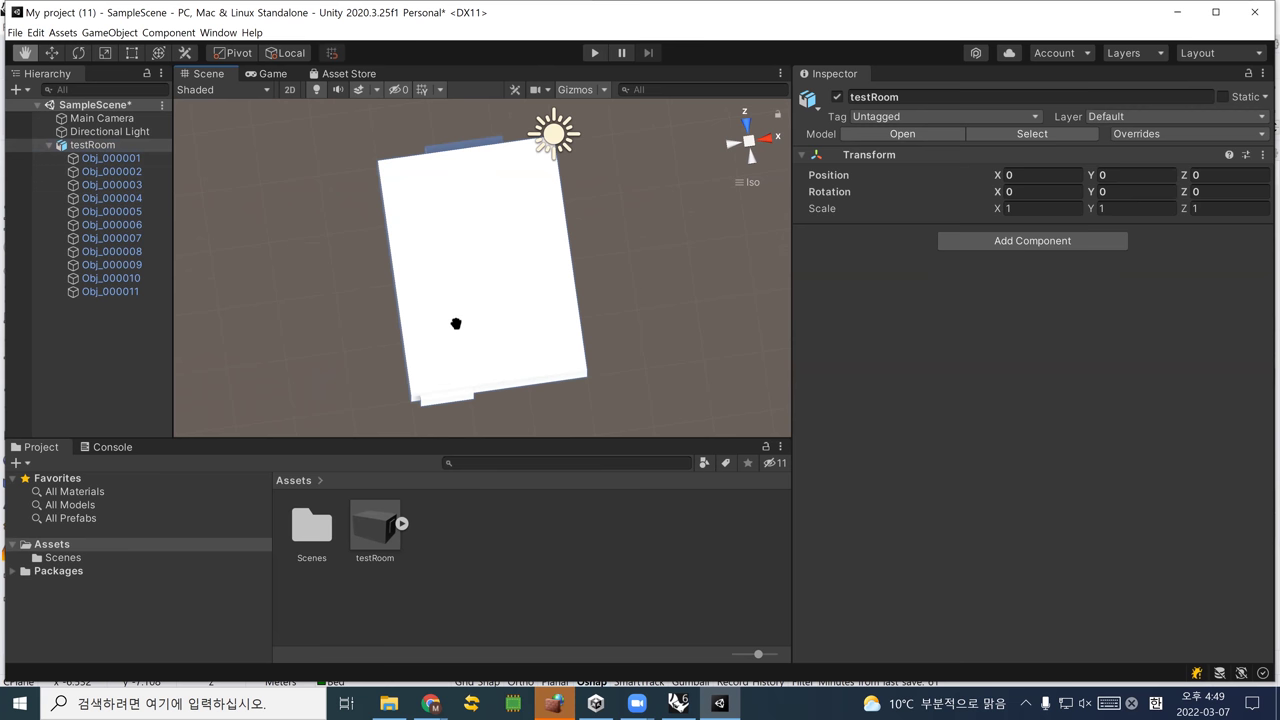
Examine where Obj_000001 and Obj_000003 sit in the room, from outside, inside and finally the top view
click(125, 158)
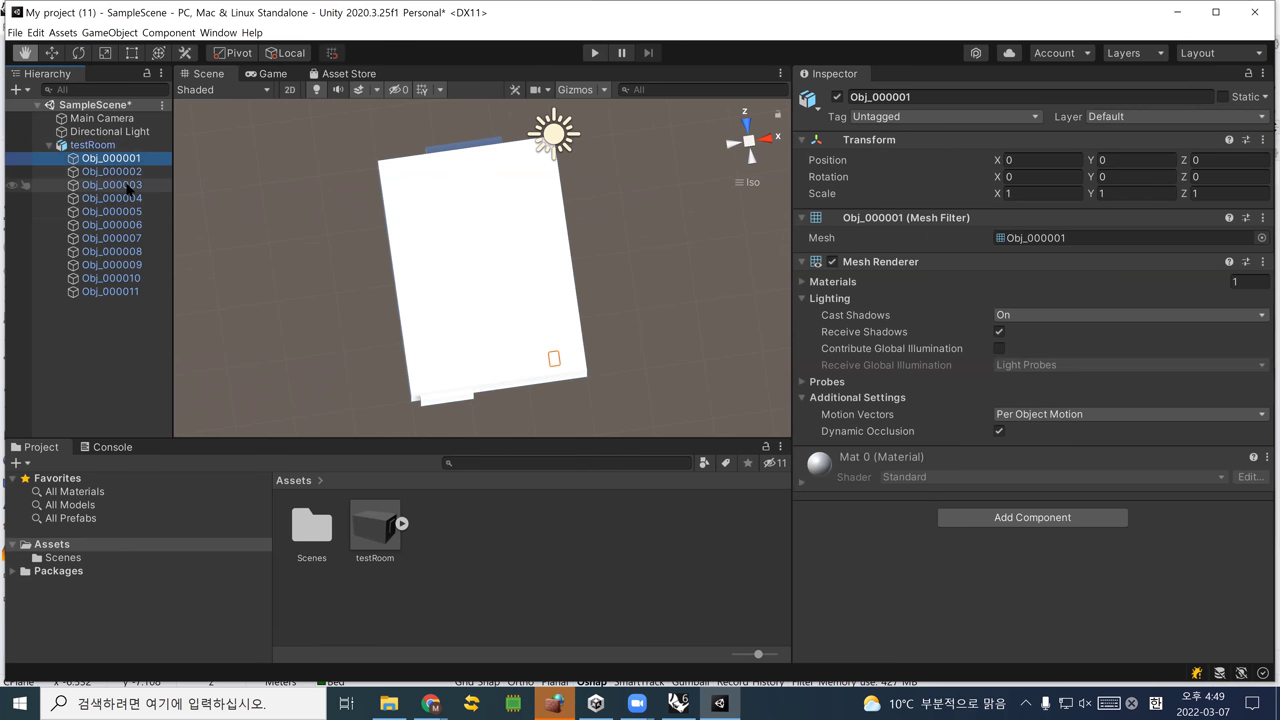
click(128, 189)
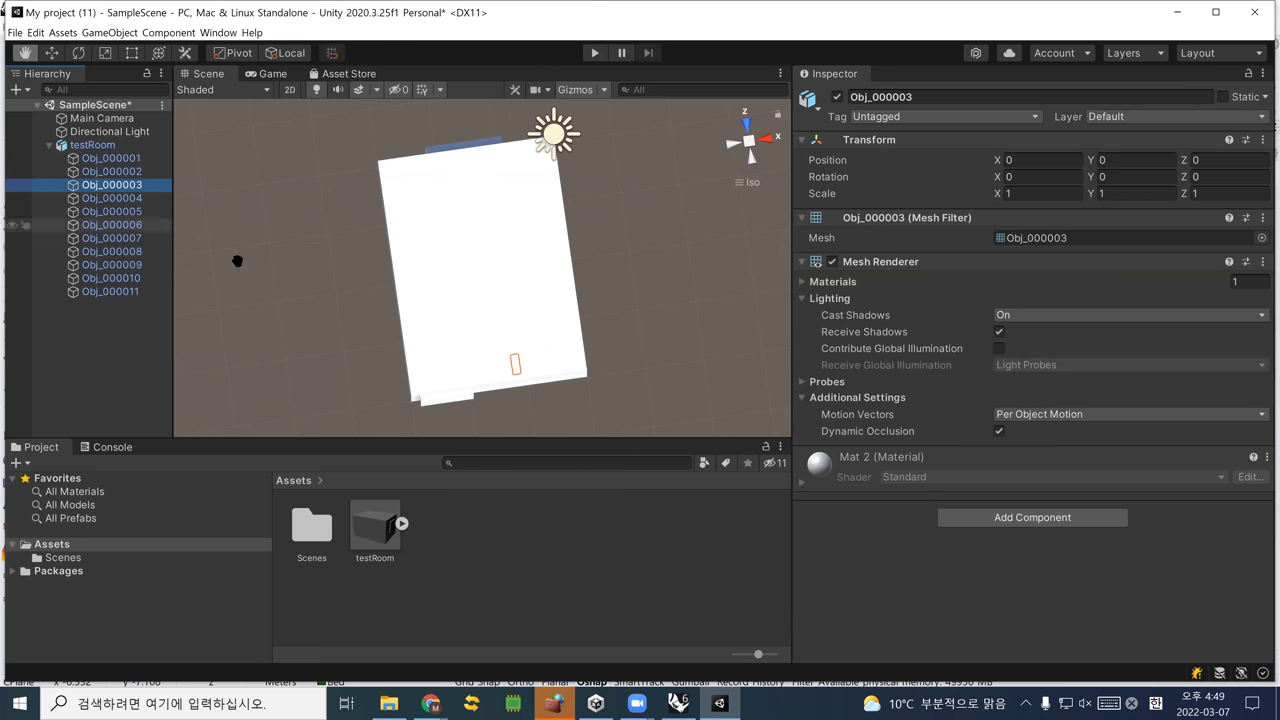
alt+drag(491, 366, 450, 280)
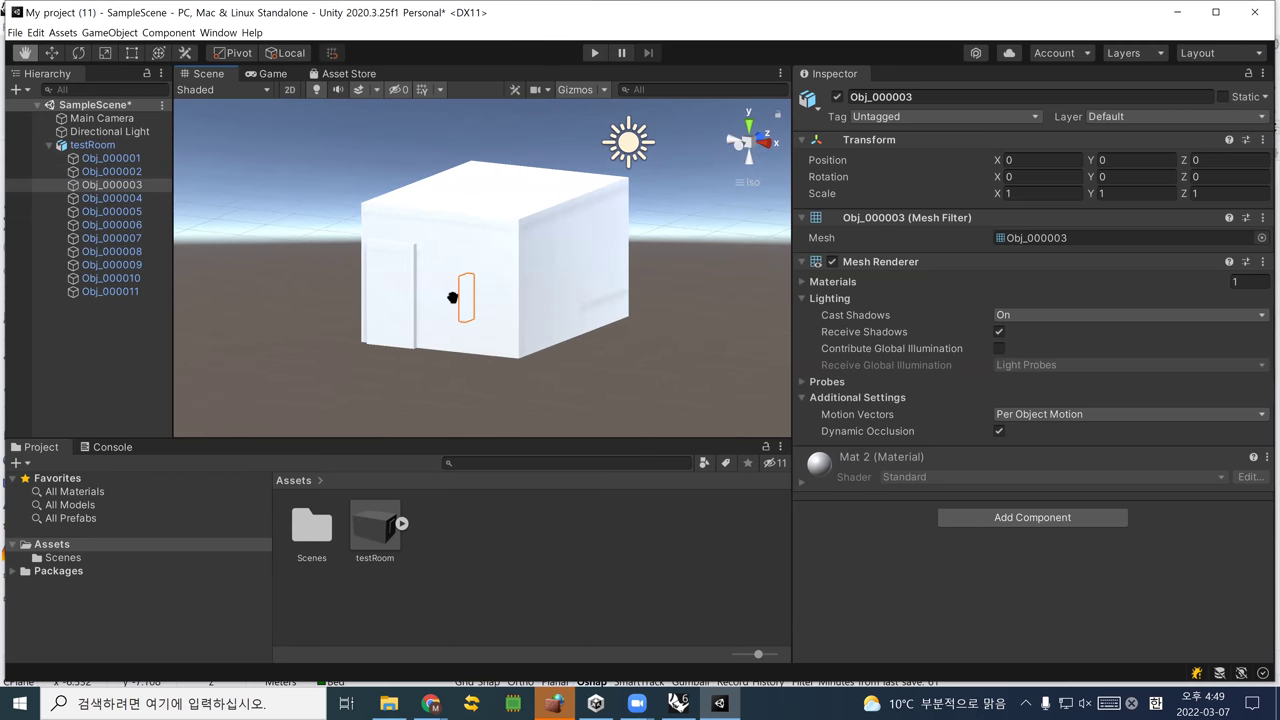
scroll(455, 318, up, 5)
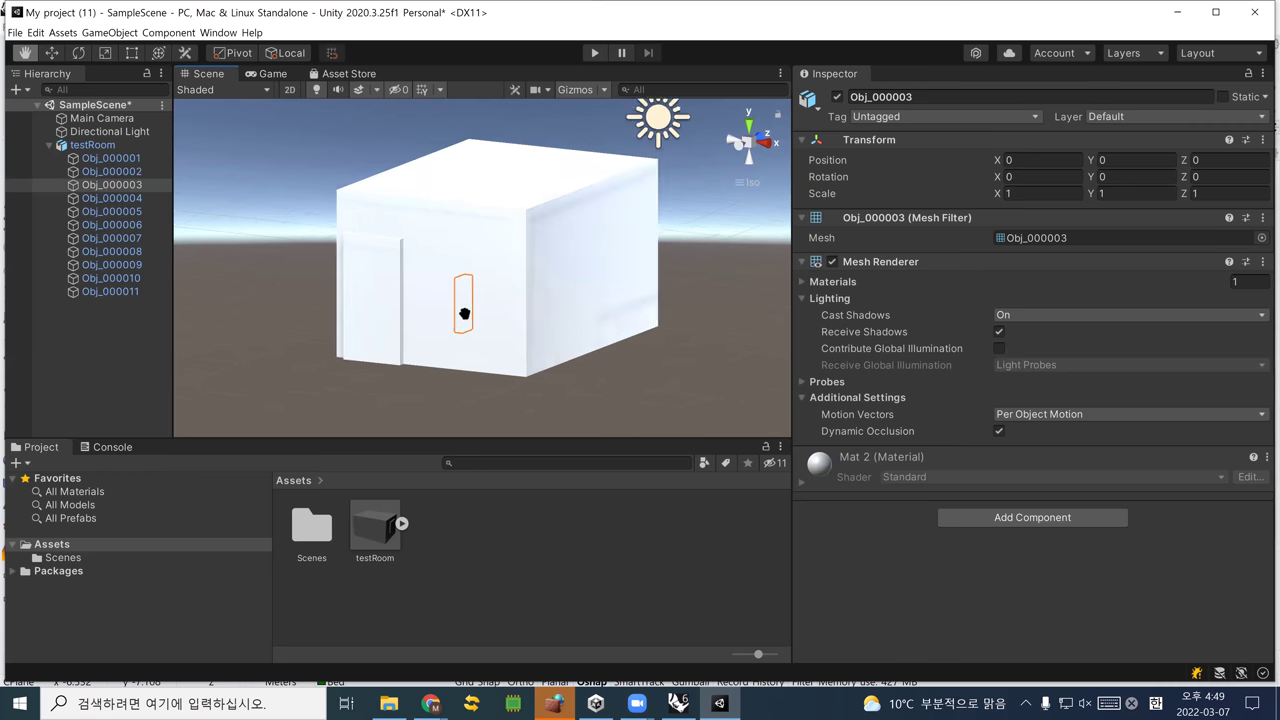
scroll(460, 325, up, 6)
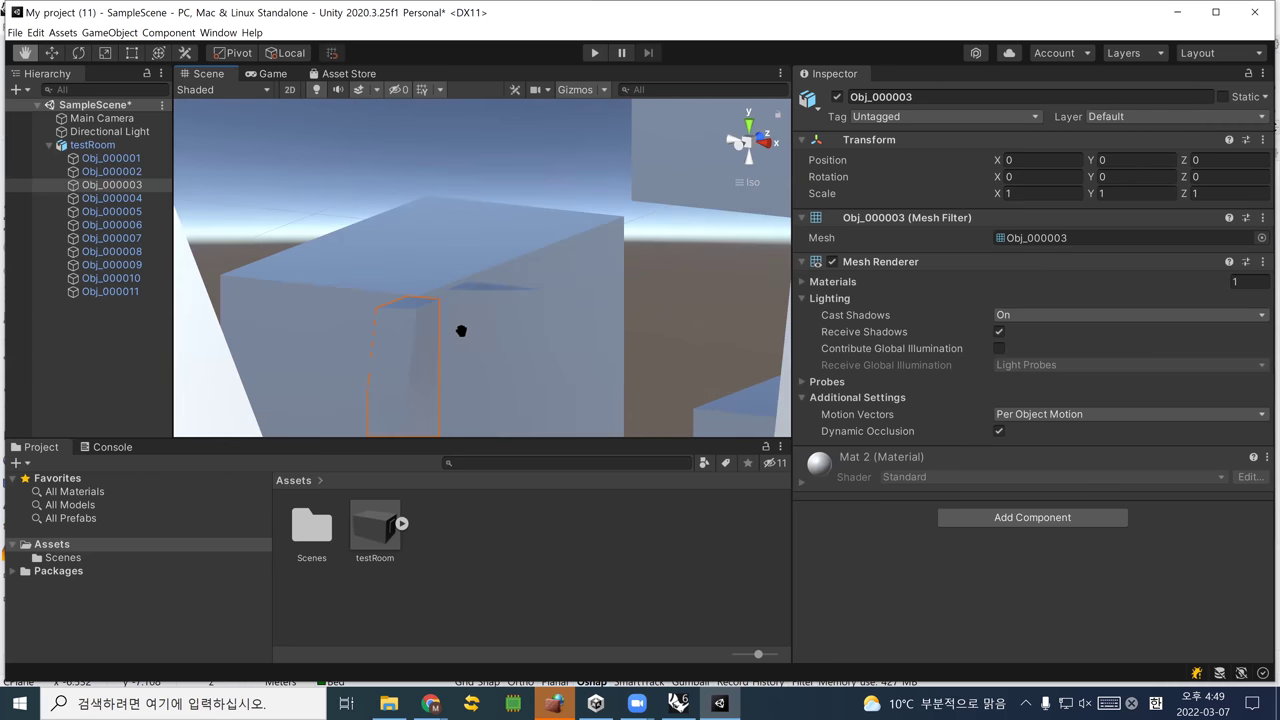
alt+drag(468, 333, 517, 312)
scroll(555, 289, up, 3)
scroll(480, 329, down, 5)
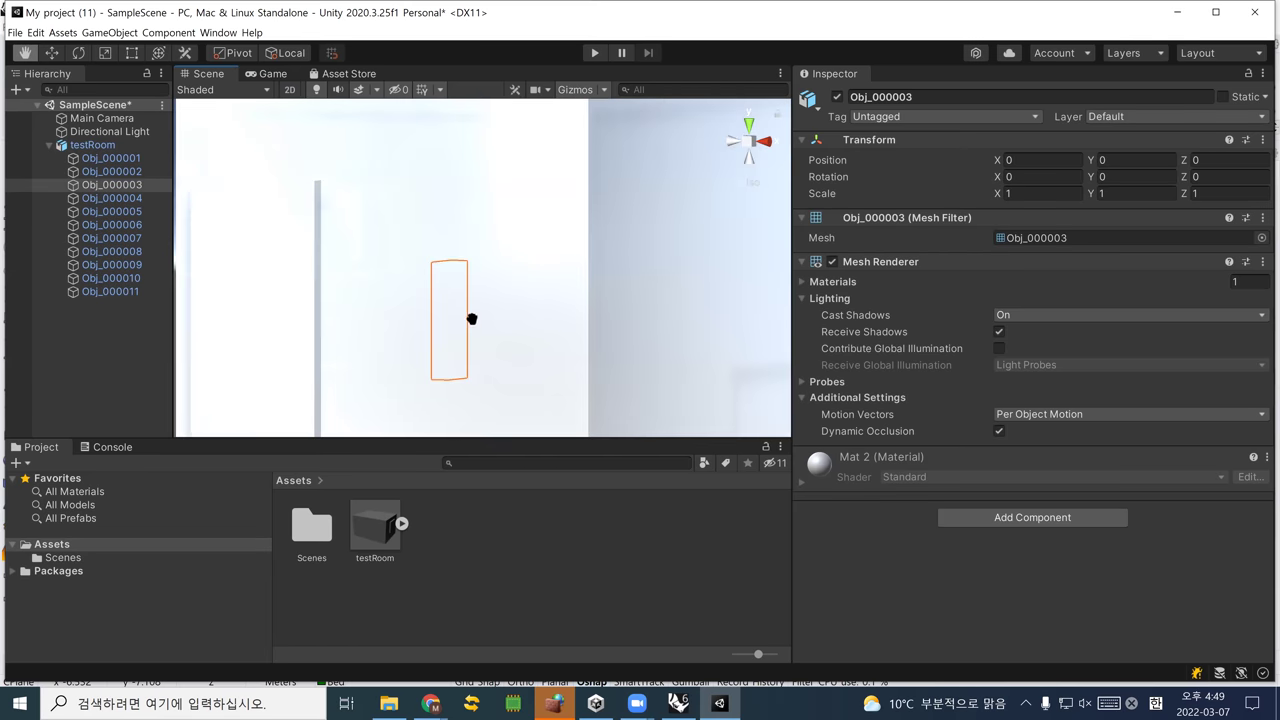
scroll(573, 269, down, 5)
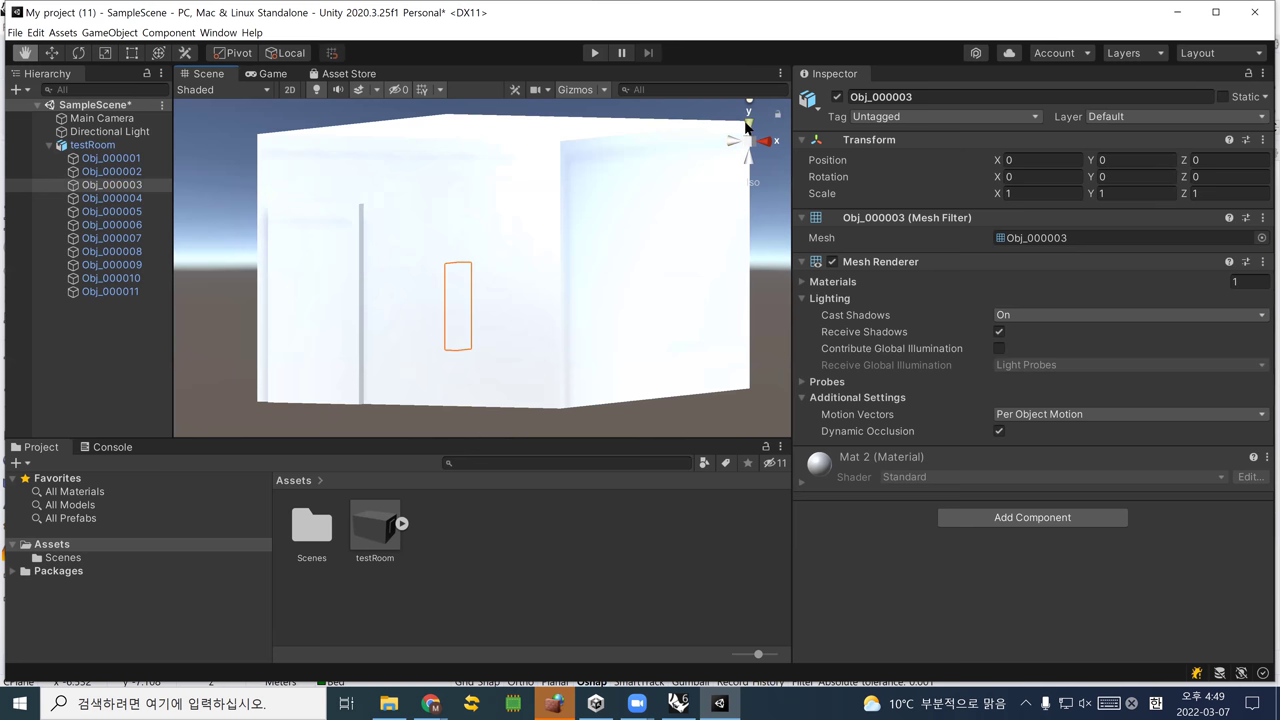
click(746, 125)
scroll(486, 317, down, 4)
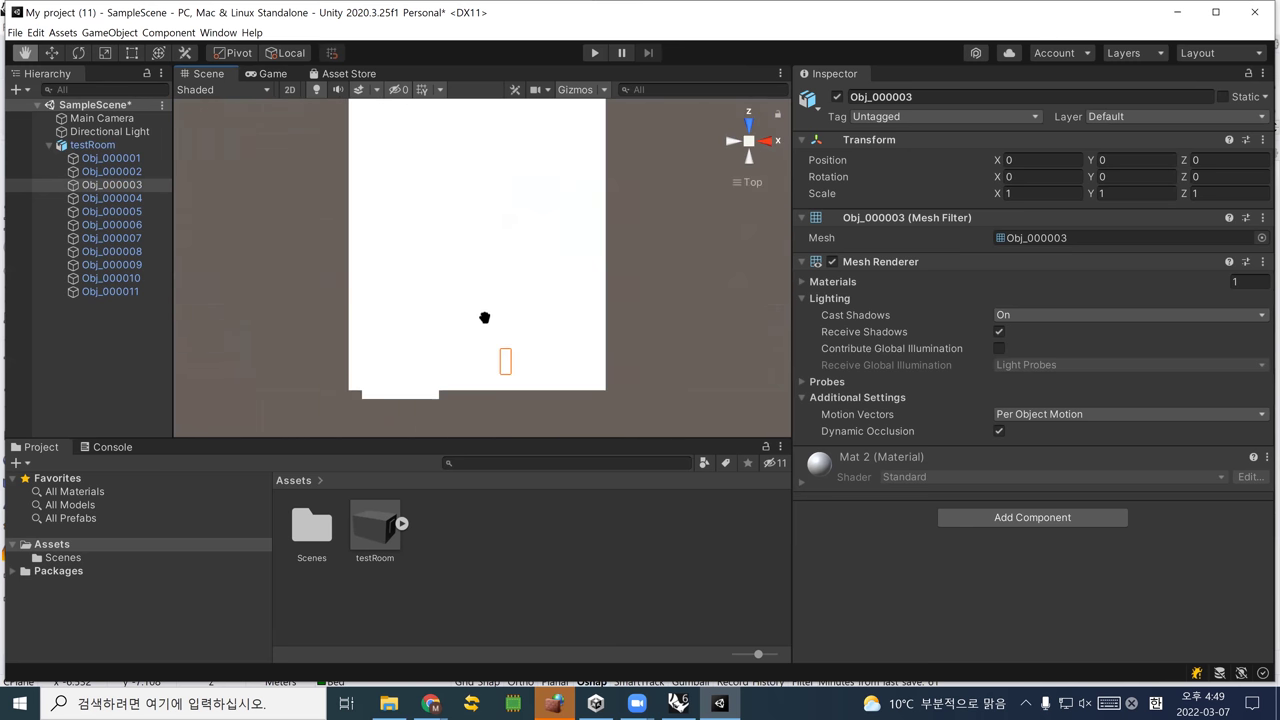
Try to delete Obj_000011, the room's outer shell, from the testRoom prefab instance
click(118, 160)
click(92, 292)
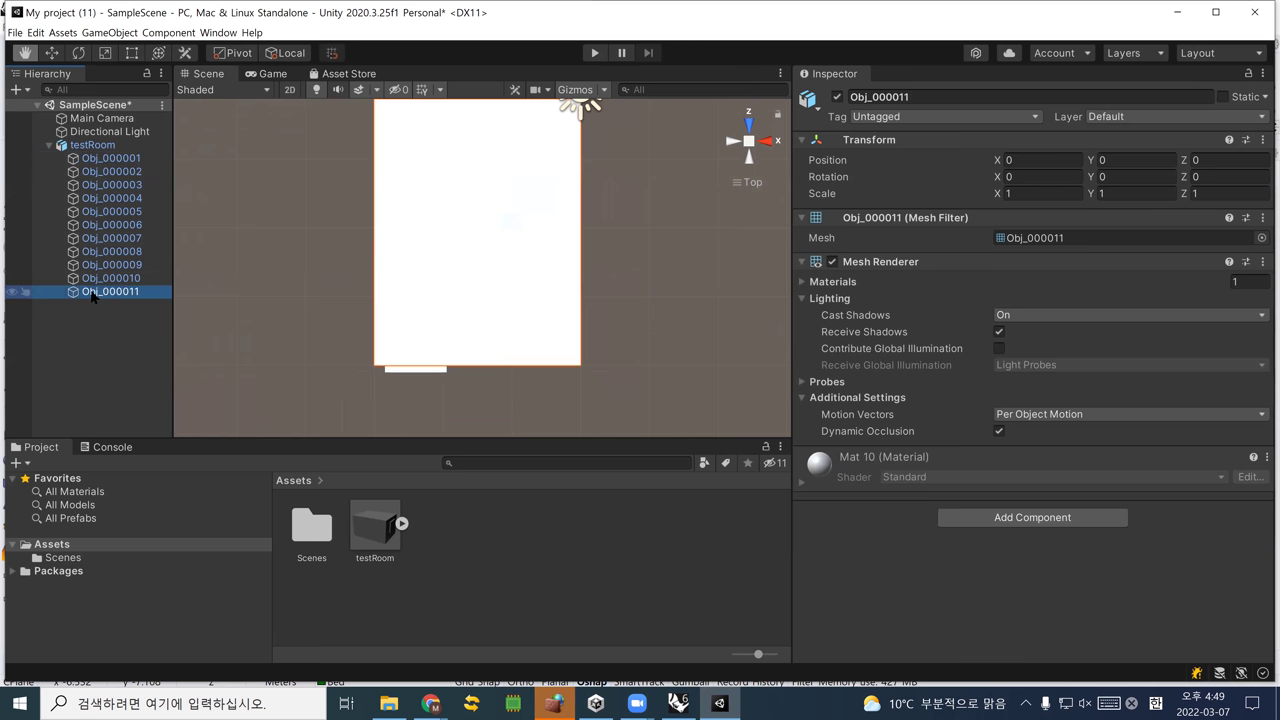
key(Delete)
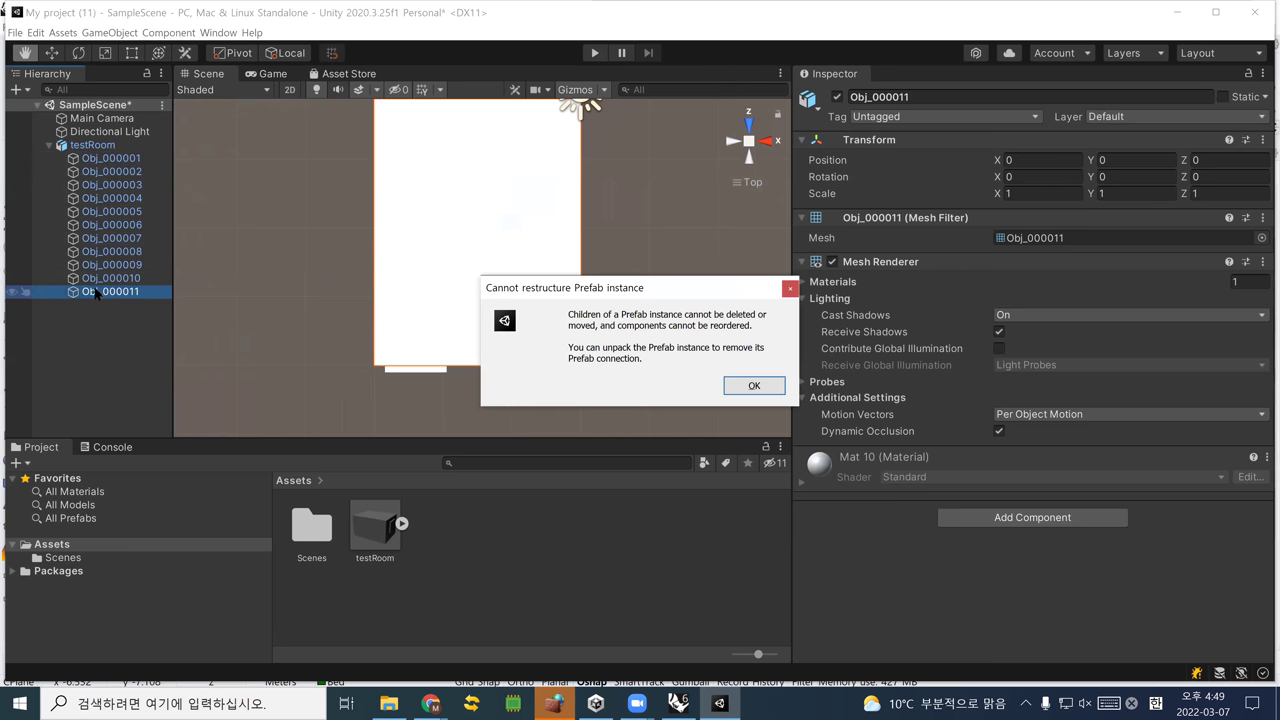
click(760, 386)
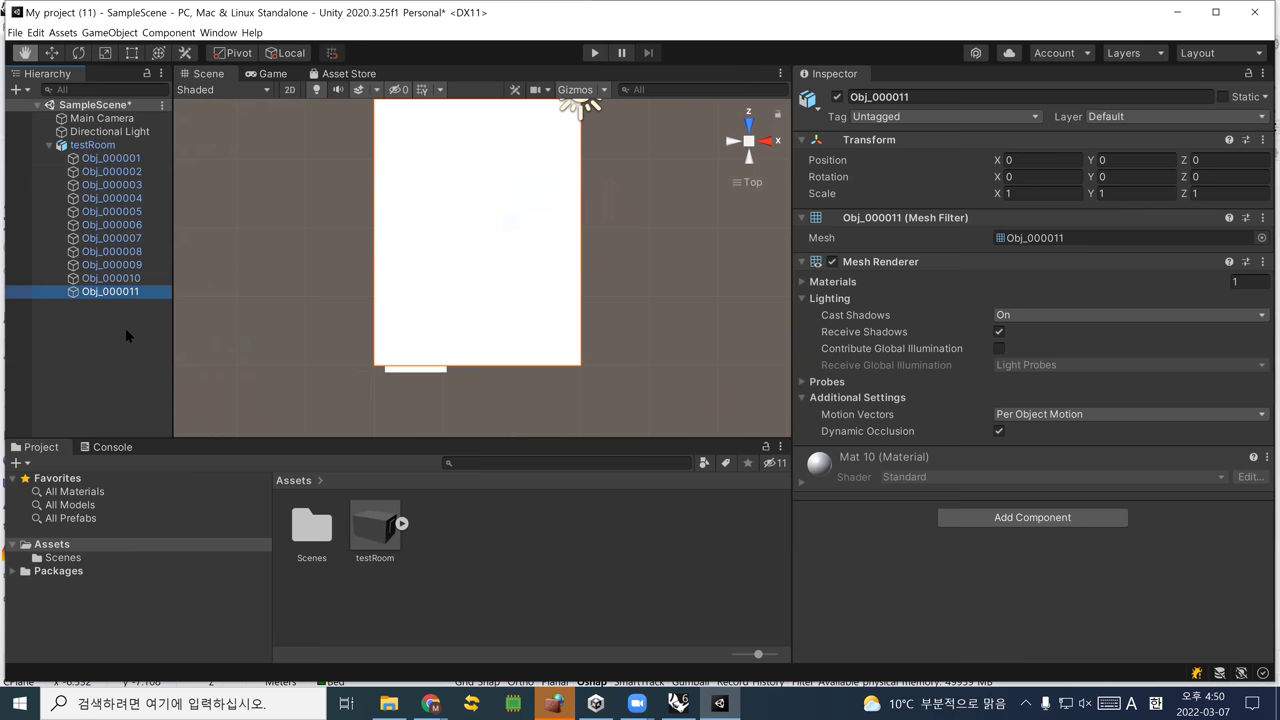
key(Delete)
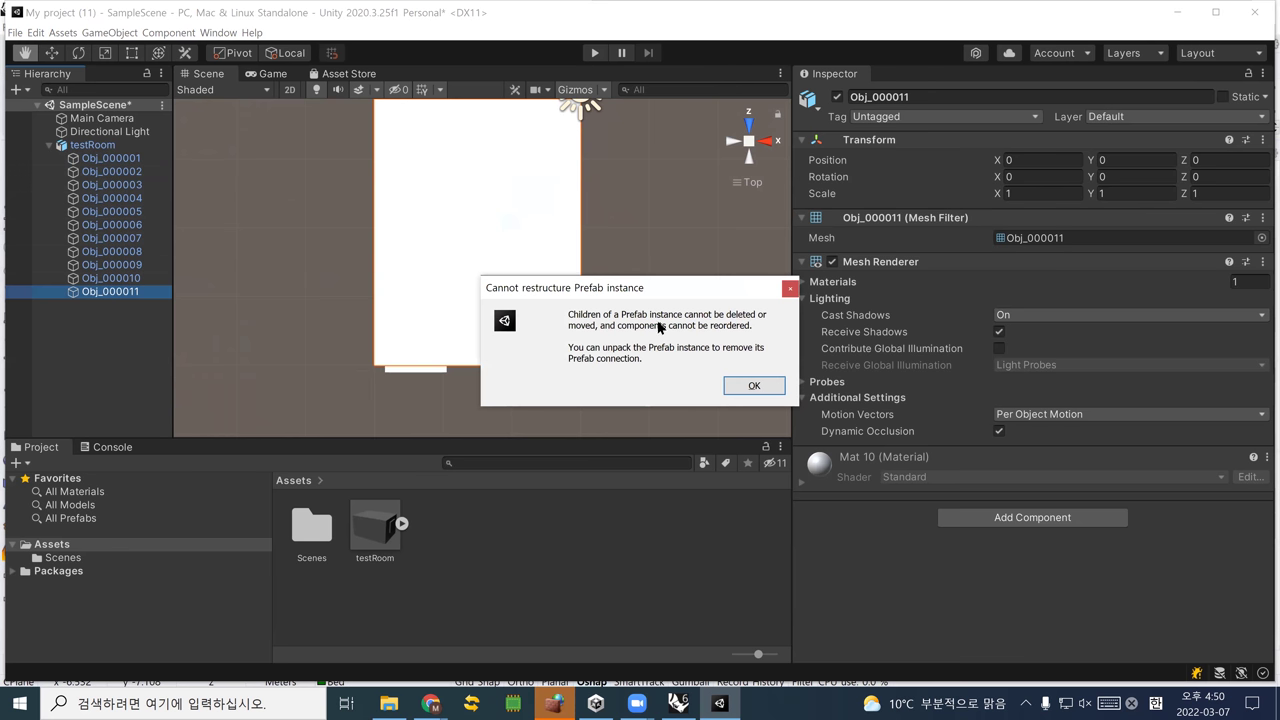
click(755, 386)
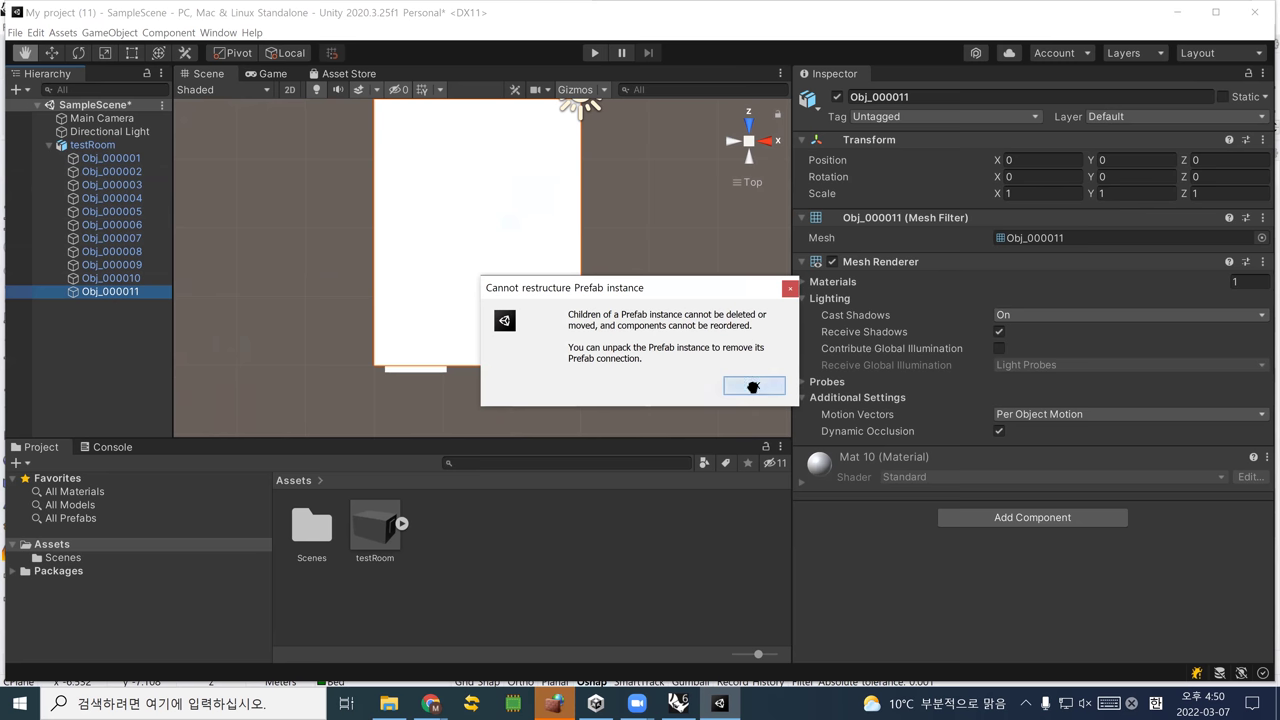
Switch the Scene view's draw mode to Wireframe and select testRoom's child object Obj_000006
right_drag(521, 246, 524, 271)
scroll(510, 270, down, 2)
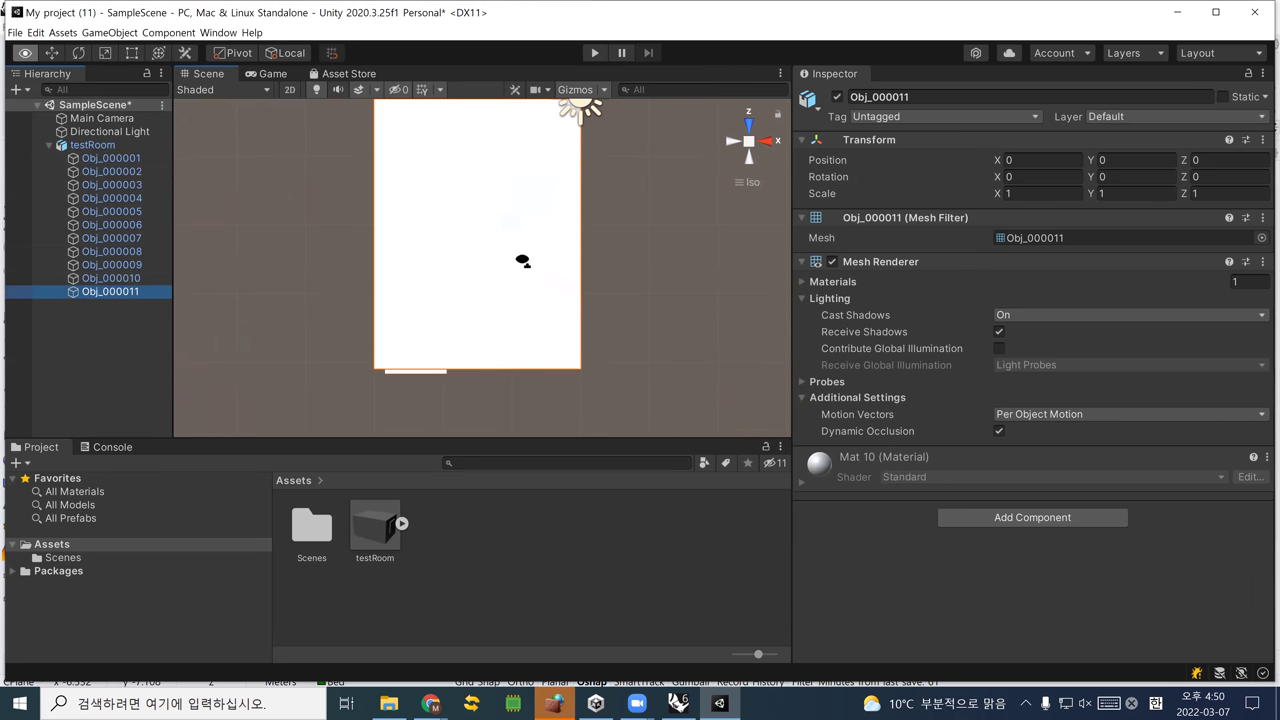
scroll(487, 194, down, 1)
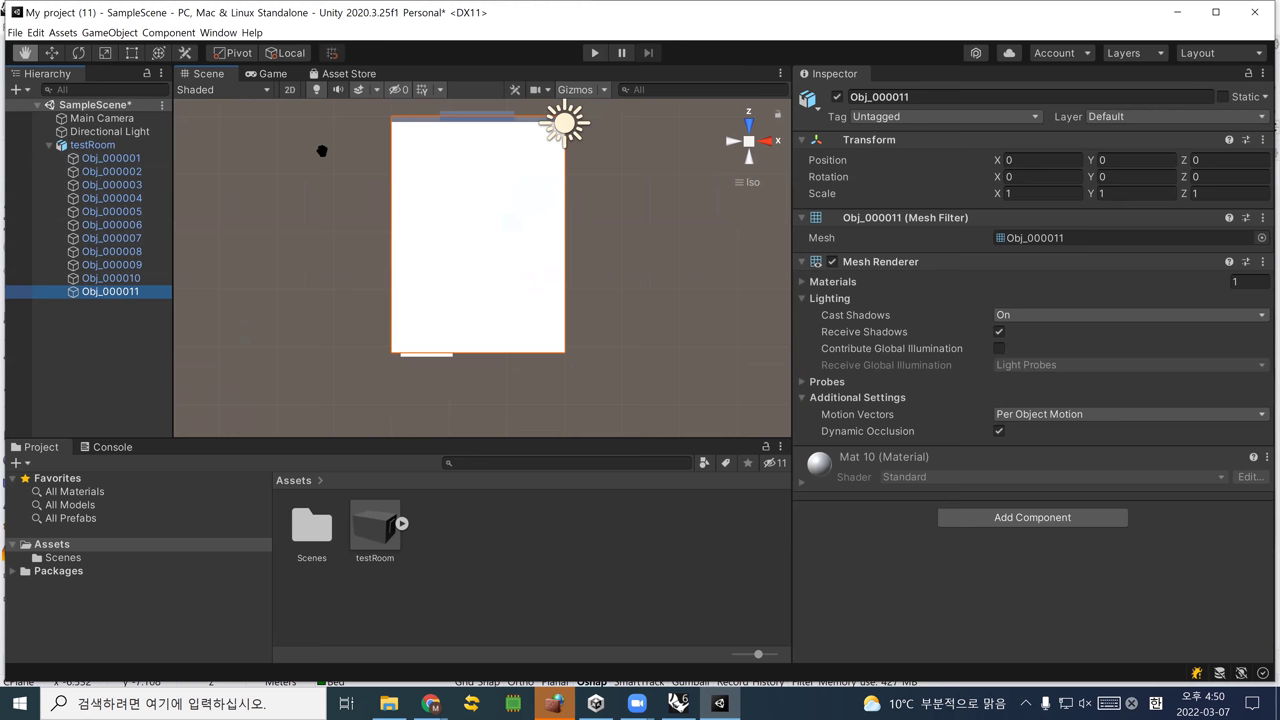
click(216, 90)
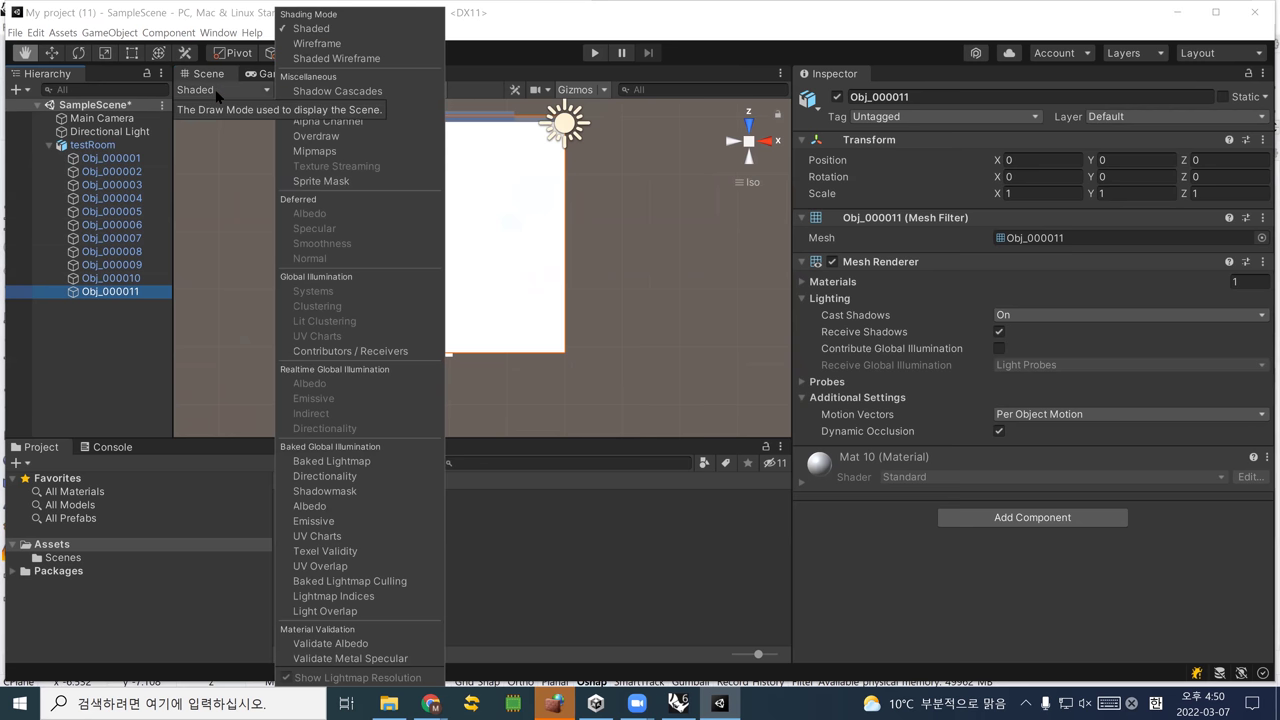
click(335, 45)
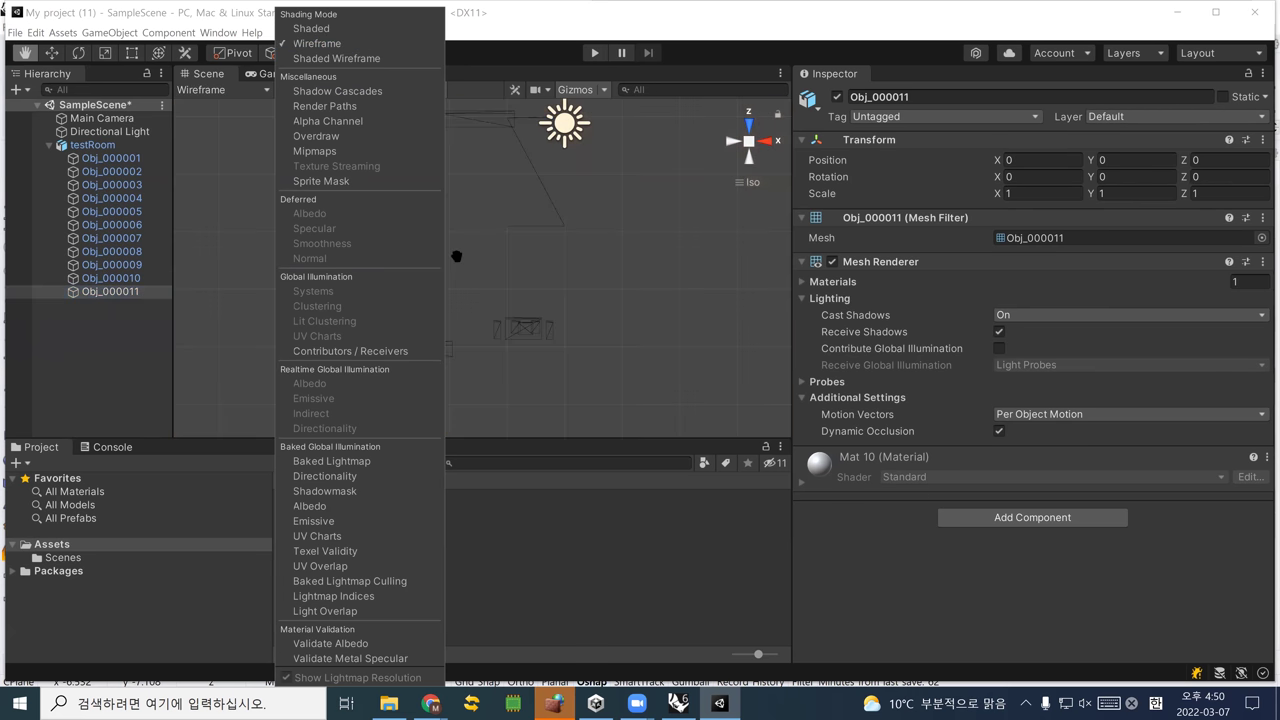
scroll(520, 233, up, 3)
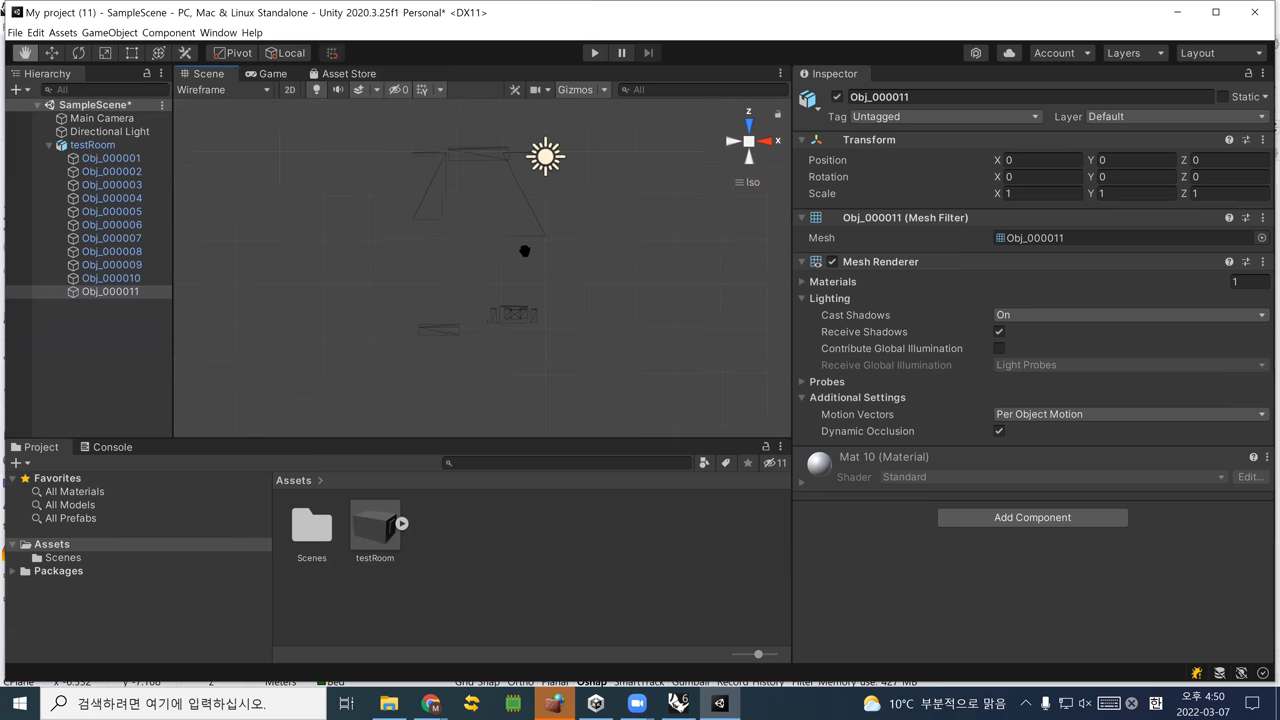
drag(491, 234, 443, 274)
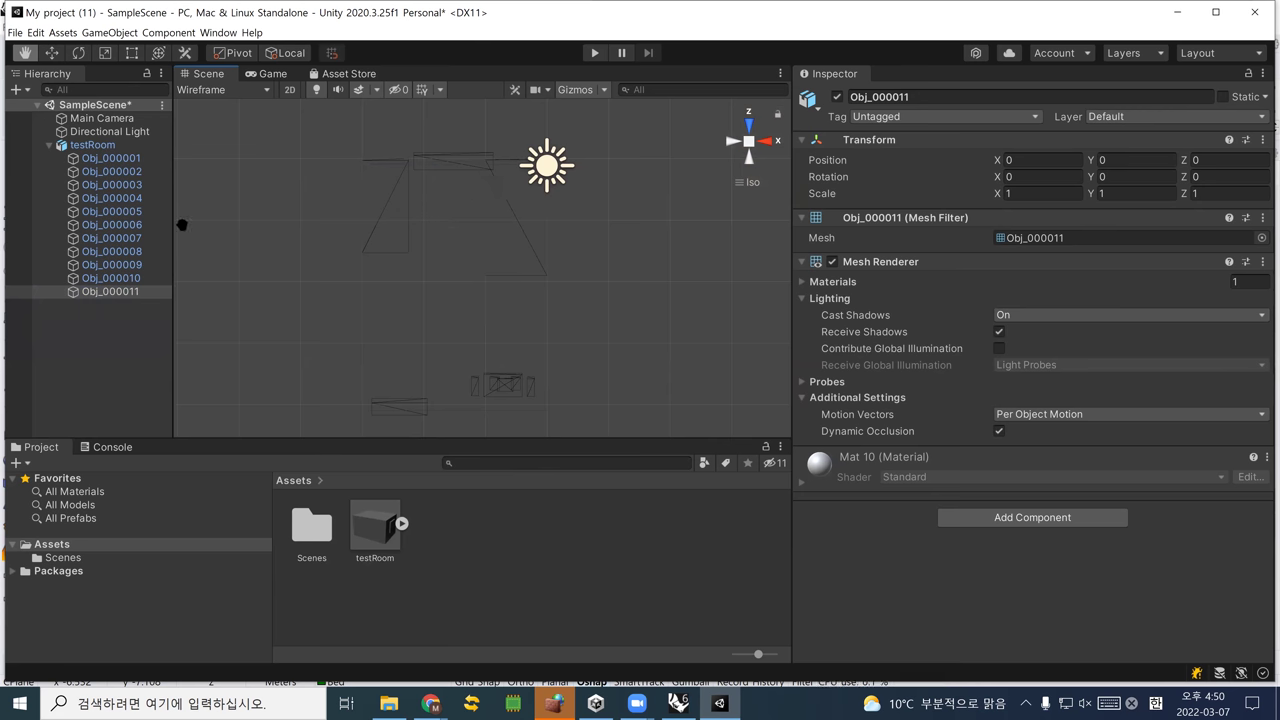
click(110, 264)
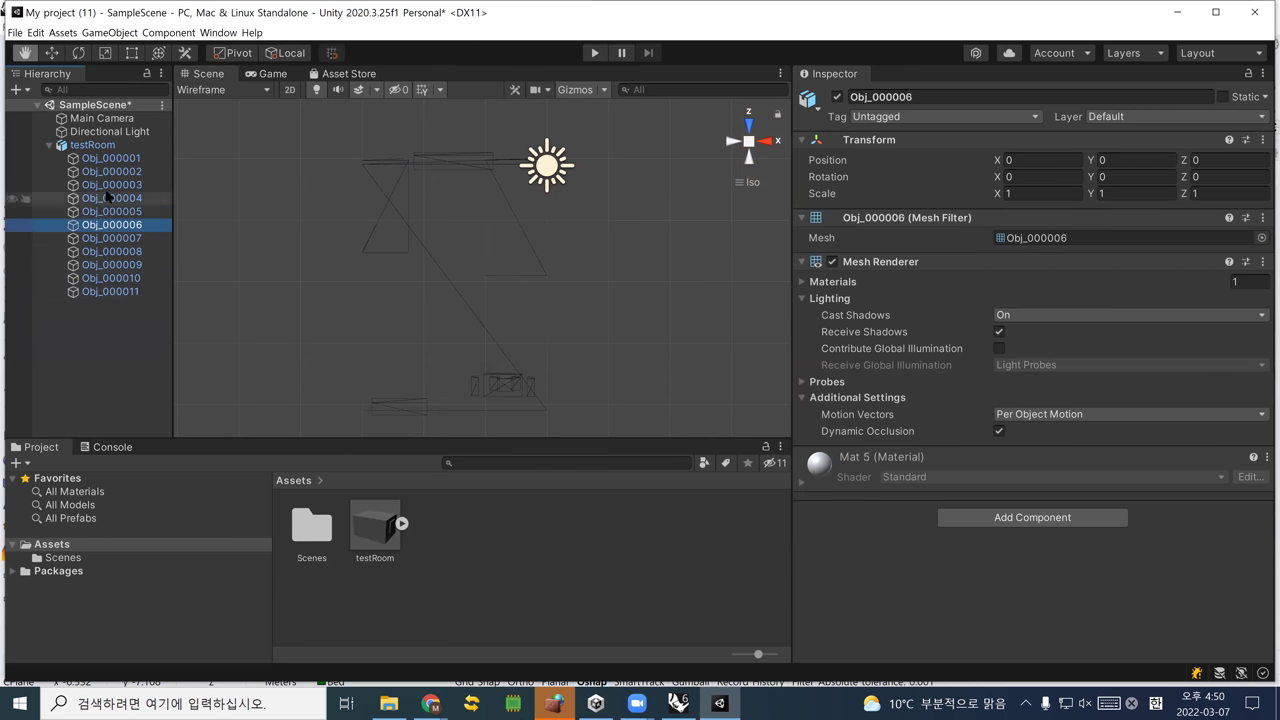
Select testRoom's child Obj_000001 and examine the room's wireframe layout from above
click(110, 158)
scroll(310, 250, down, 3)
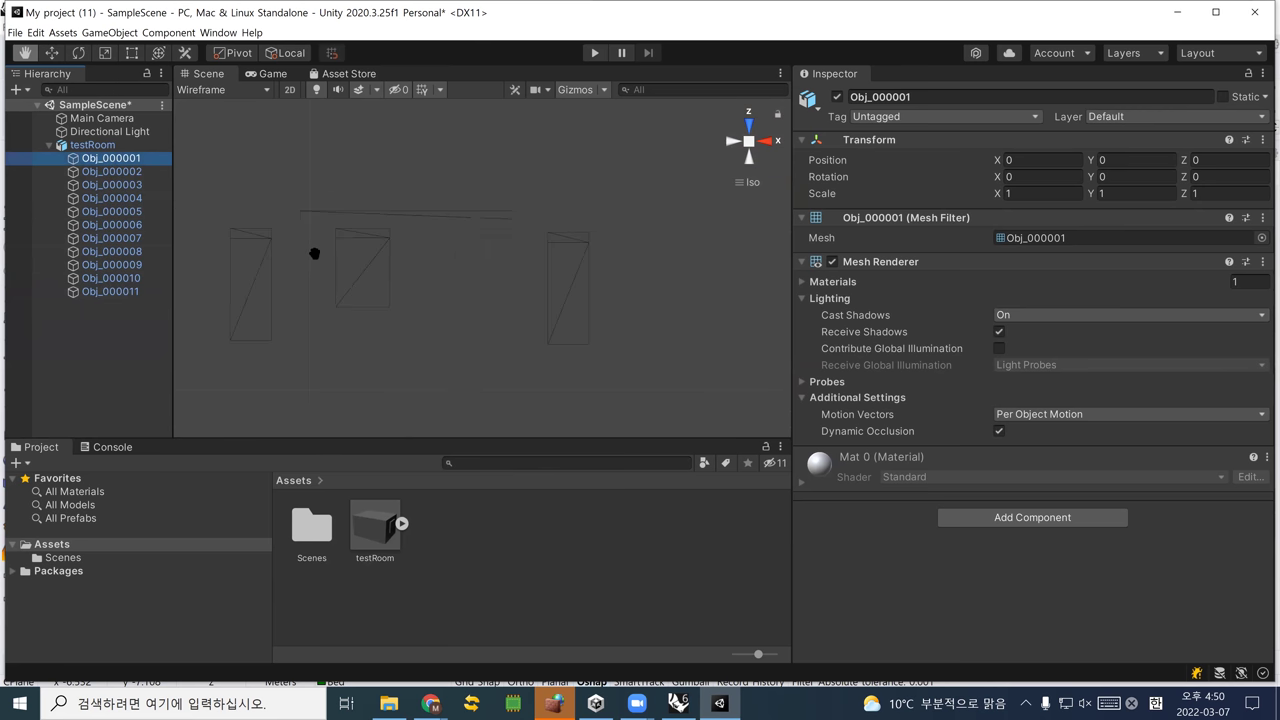
scroll(340, 238, down, 4)
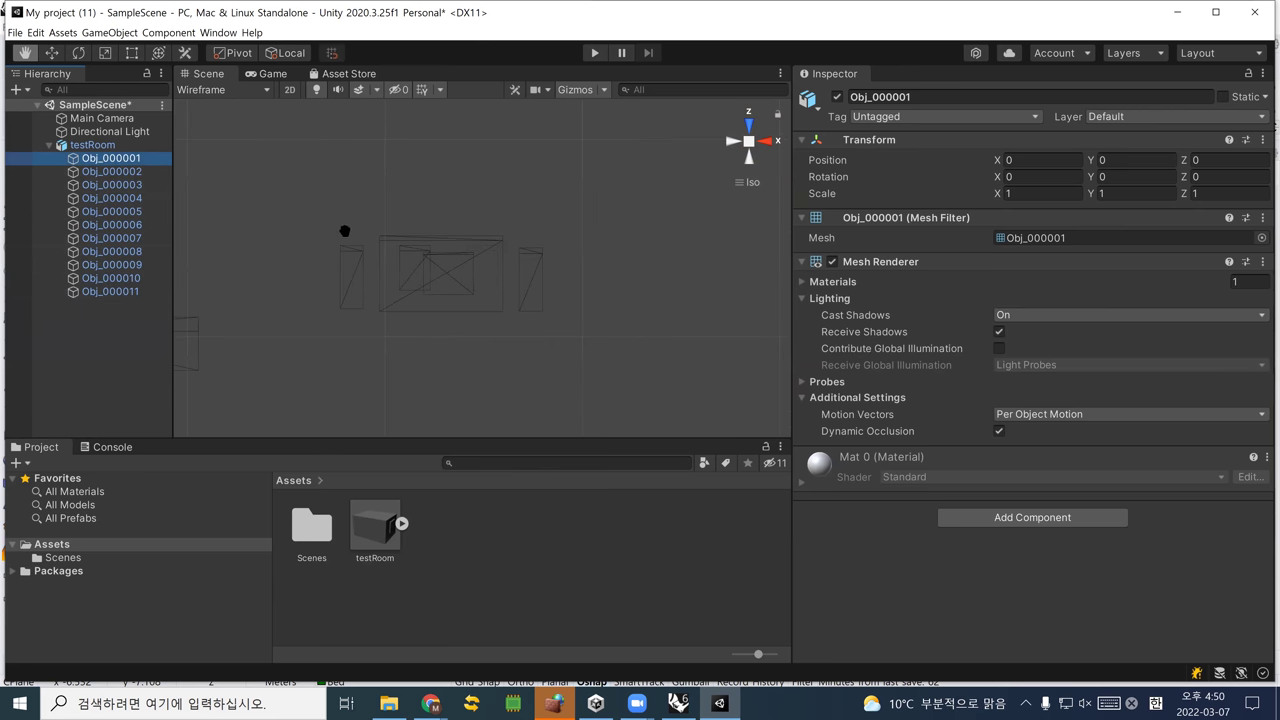
scroll(410, 197, down, 5)
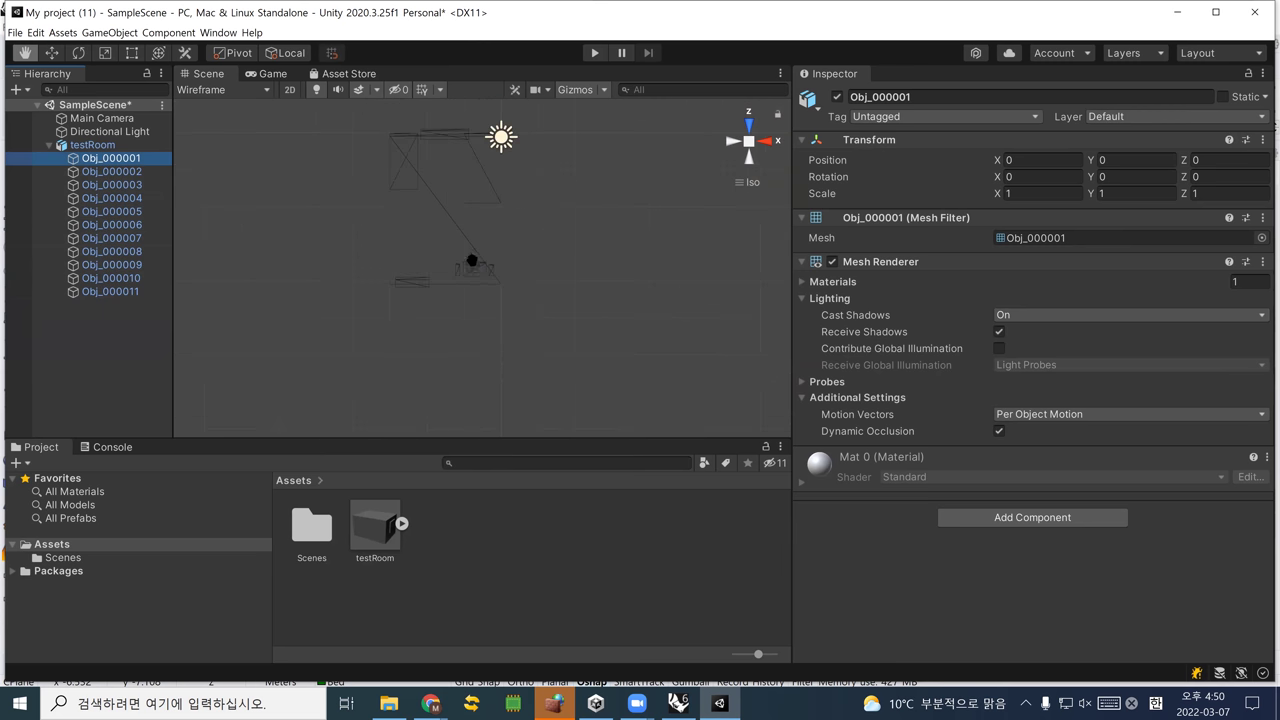
scroll(460, 258, up, 5)
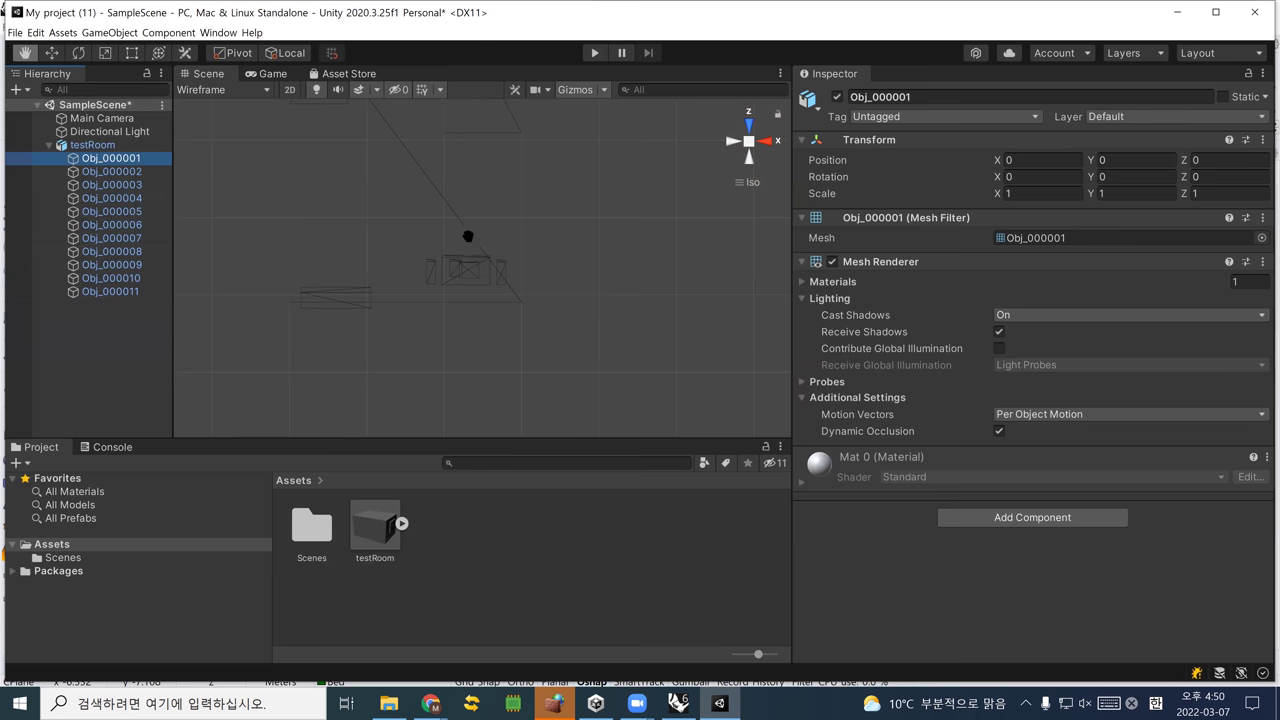
drag(362, 182, 378, 303)
scroll(378, 303, down, 2)
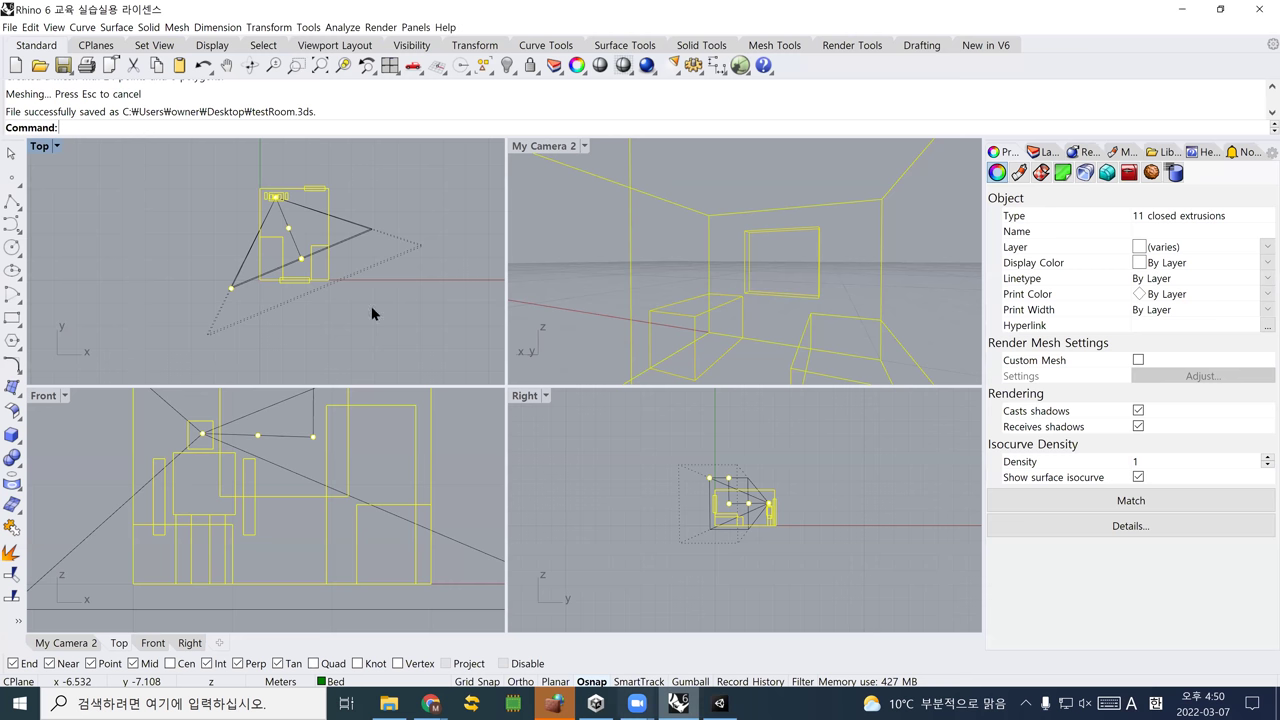
Switch to Rhino and pick out the human figure and the door in the Top viewport to check their positions
click(296, 228)
scroll(292, 220, up, 2)
scroll(293, 220, down, 2)
scroll(293, 220, down, 2)
scroll(284, 207, up, 2)
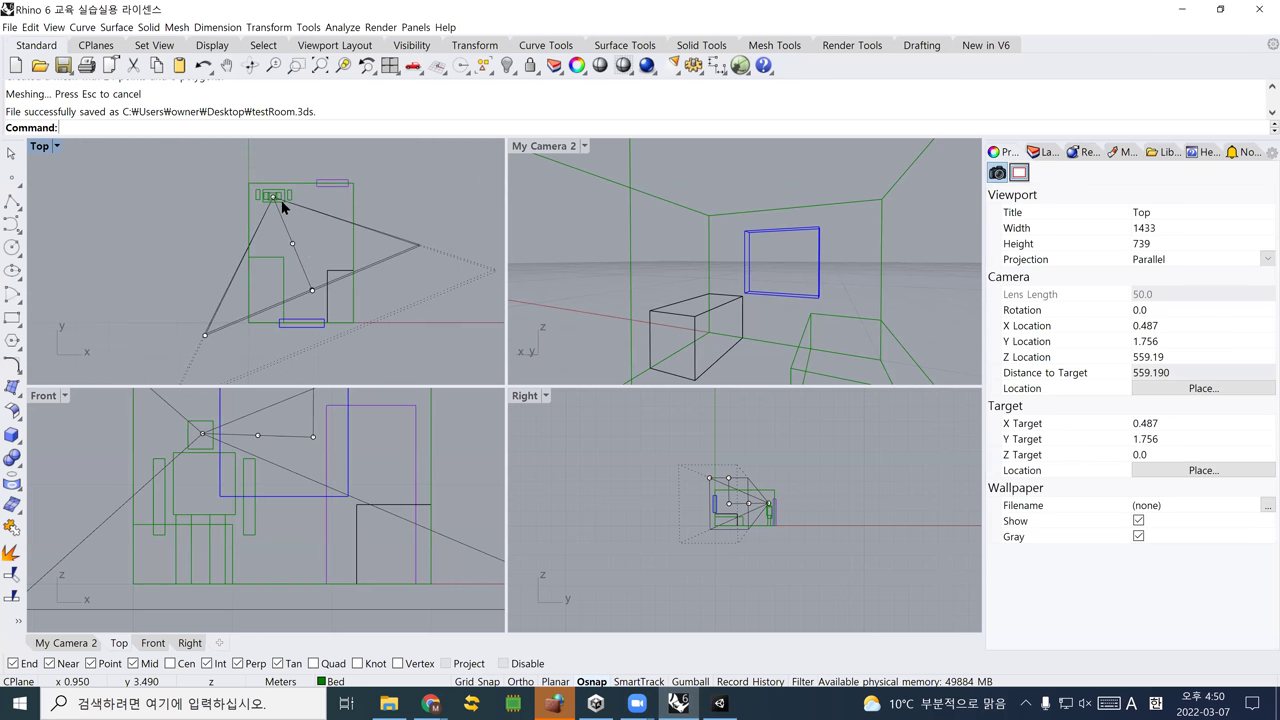
drag(240, 180, 320, 228)
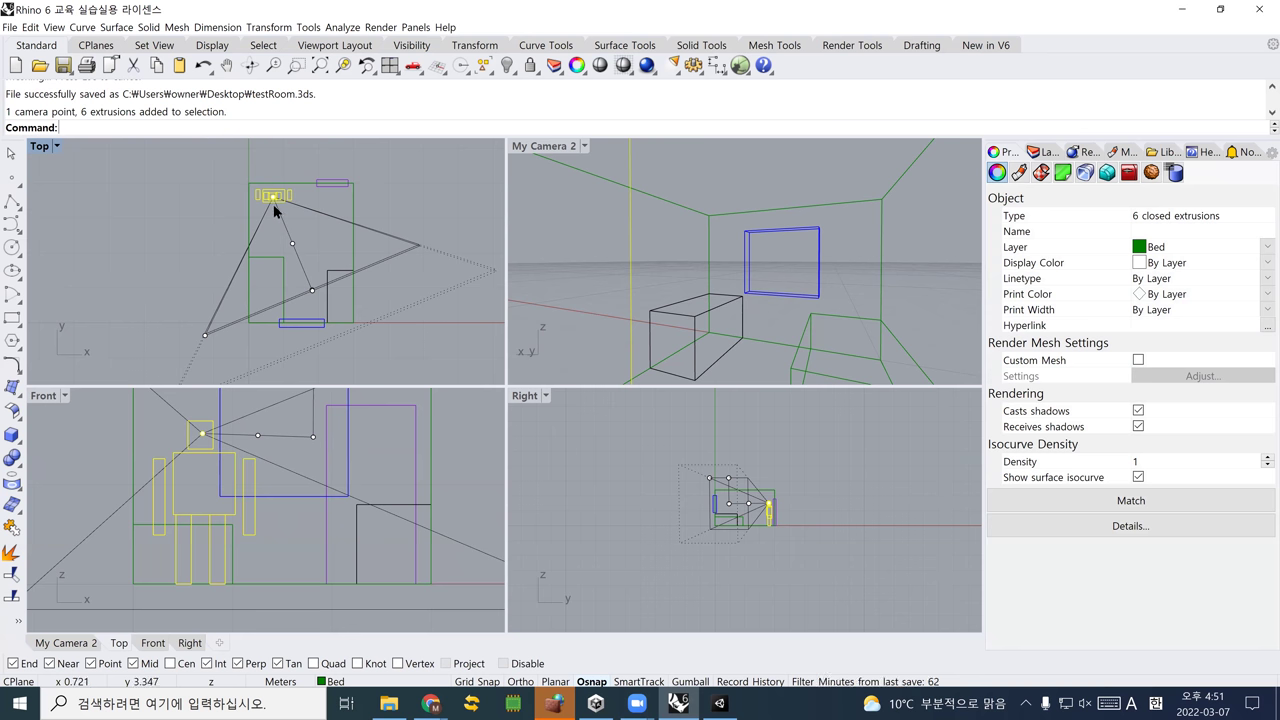
click(331, 186)
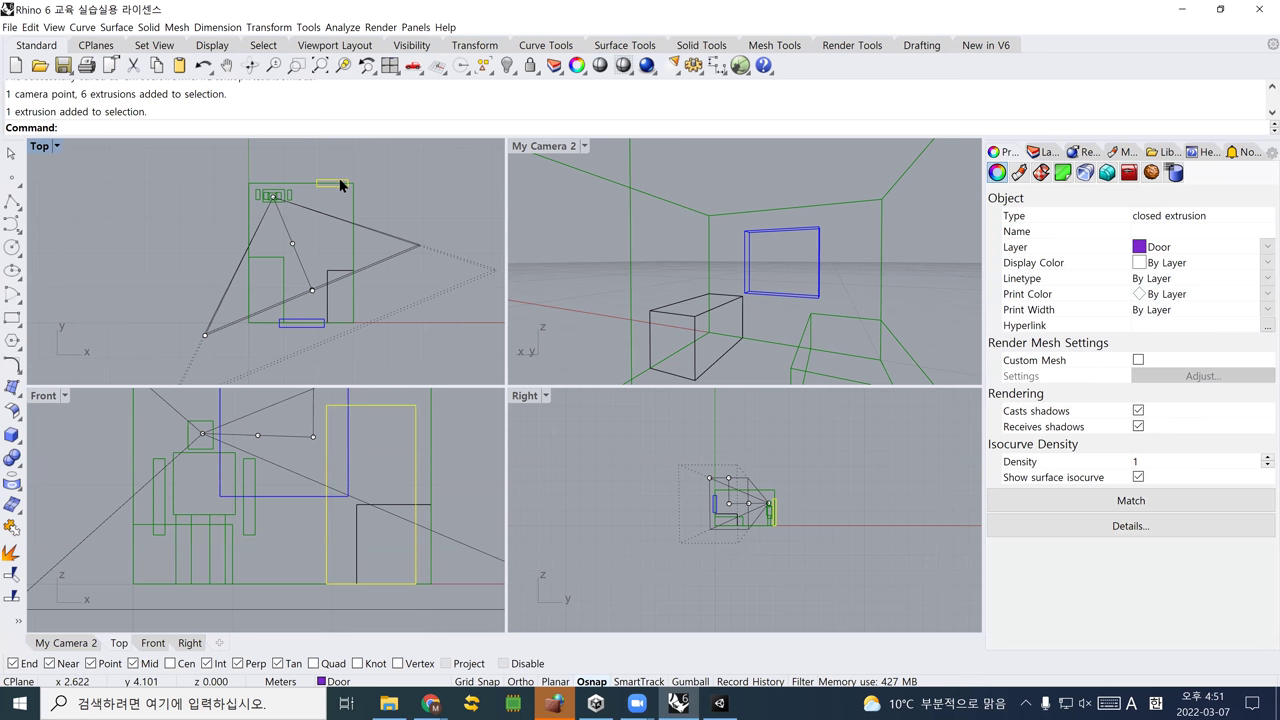
Return to Unity and compare the imported wireframe room's layout with the Rhino plan
click(719, 703)
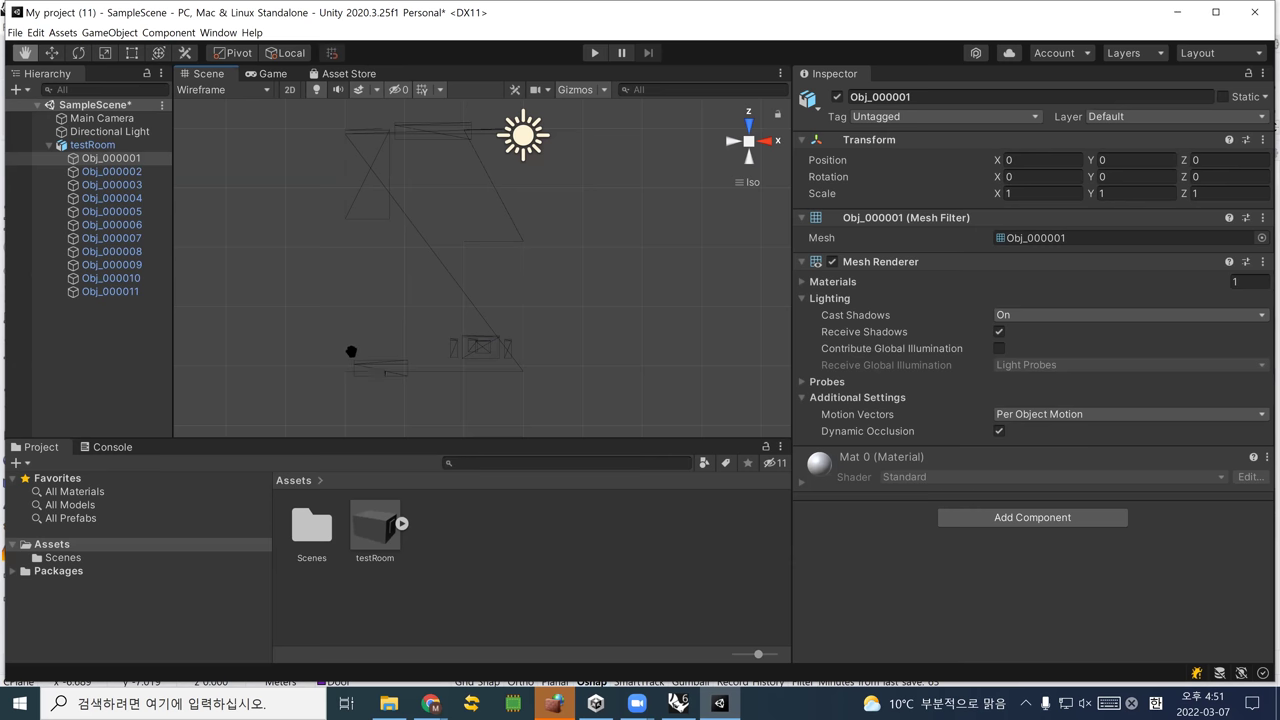
scroll(348, 340, down, 2)
drag(351, 270, 375, 297)
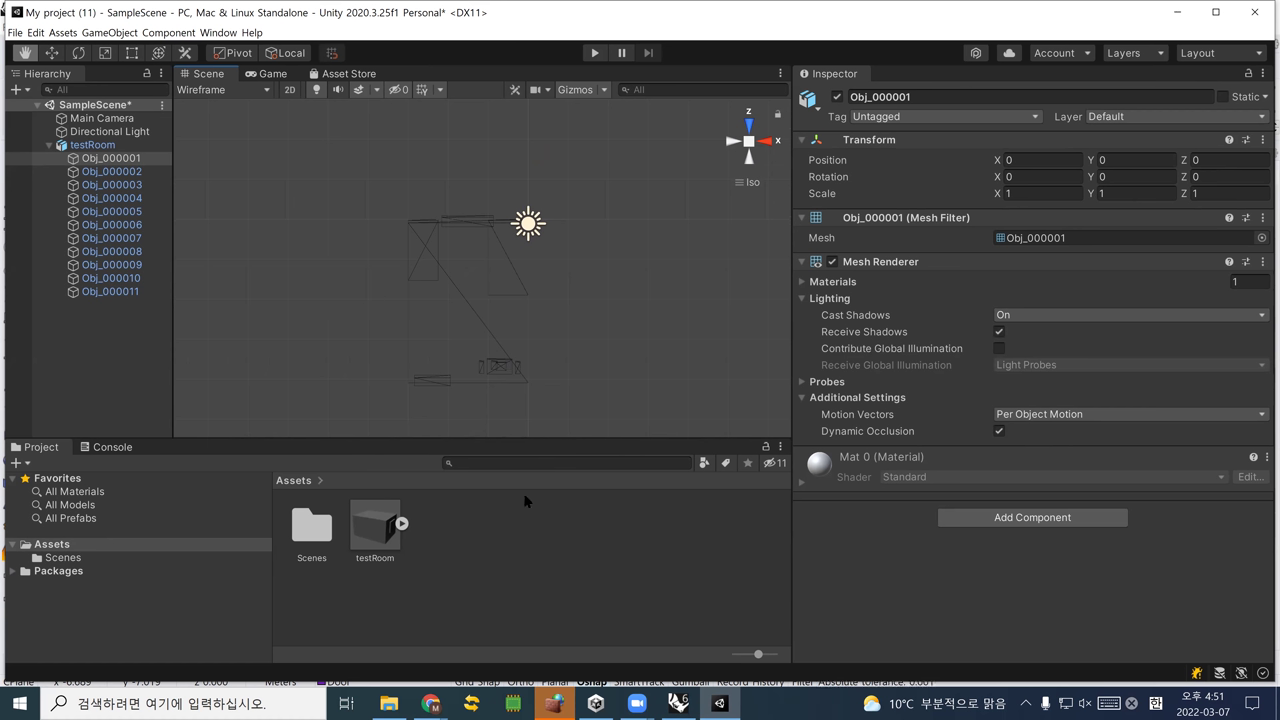
Switch to Rhino, explode the room's outer box and delete its ceiling surface
key(alt+Tab)
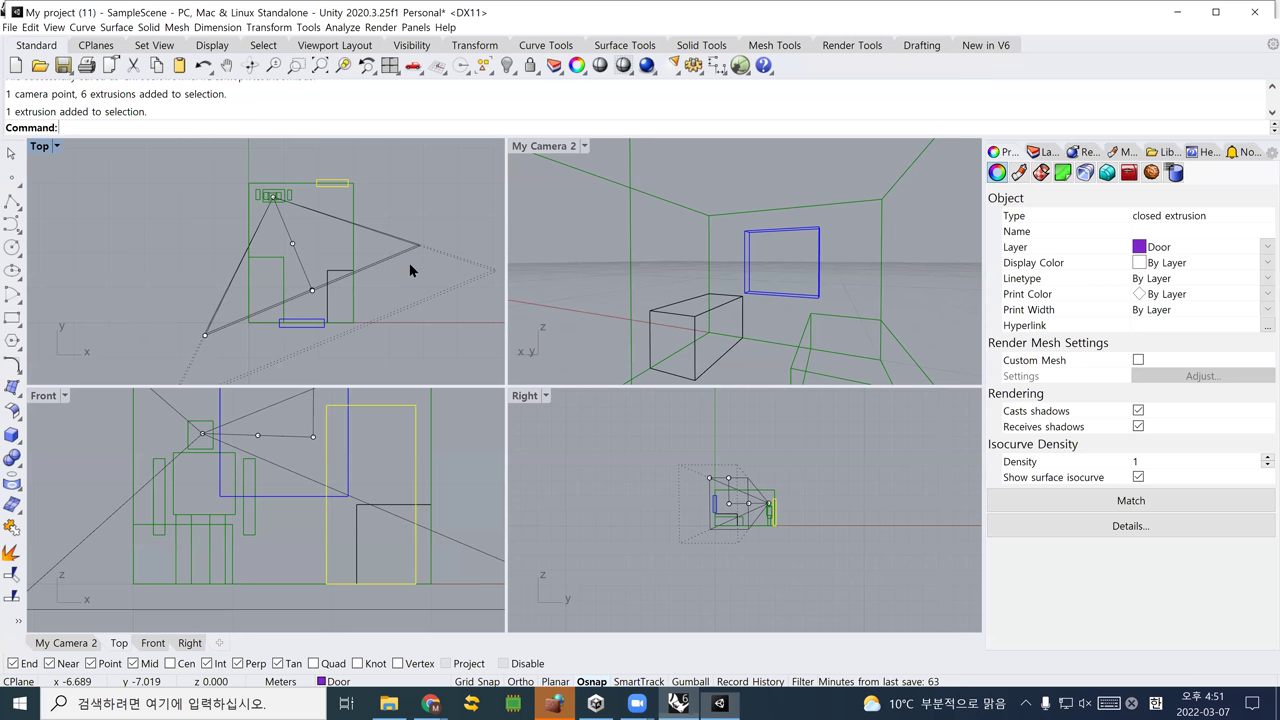
click(744, 257)
click(711, 211)
key(Up)
text(lode)
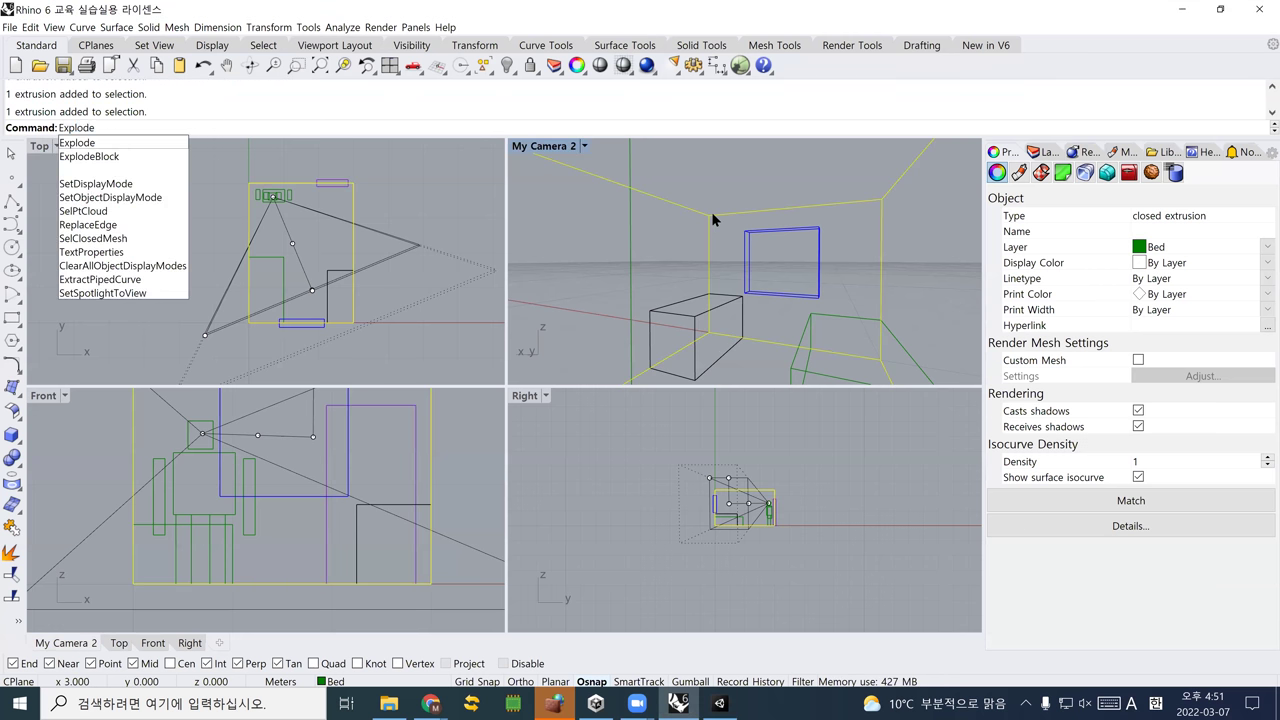
key(Return)
click(748, 177)
key(Delete)
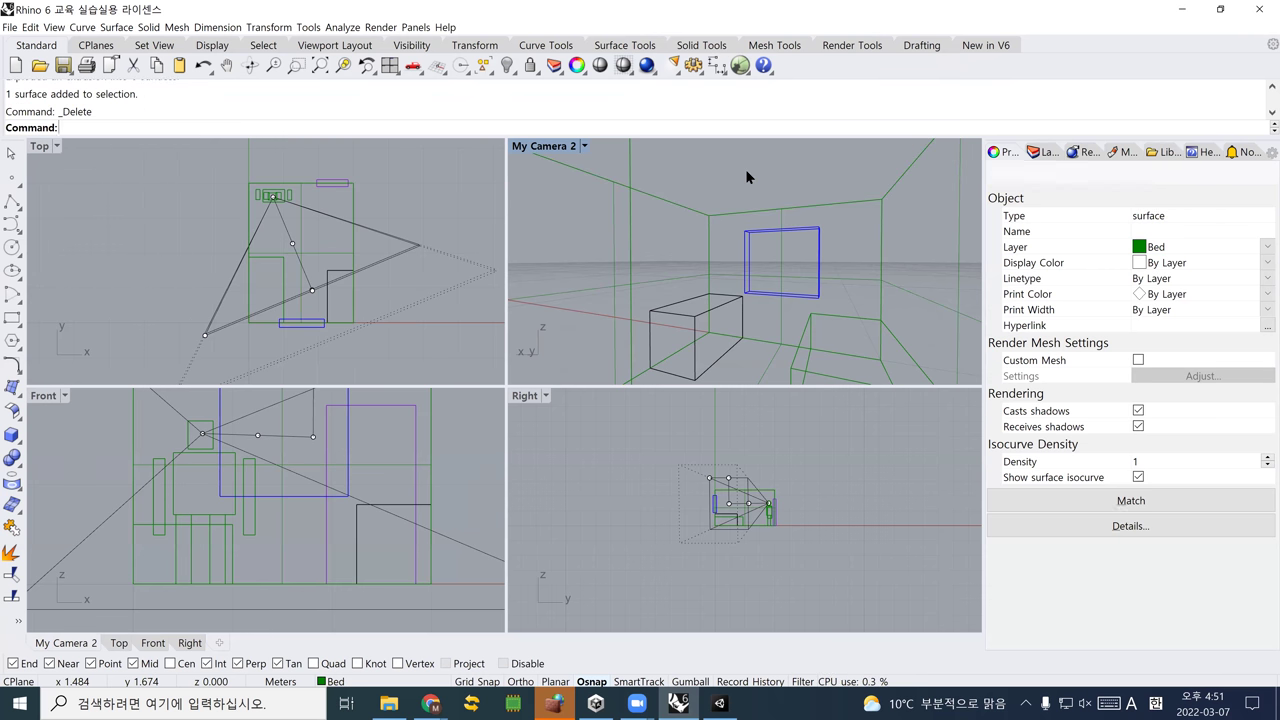
Set the My Camera 2 viewport to Shaded display, looking down into the open-topped room
scroll(716, 220, down, 15)
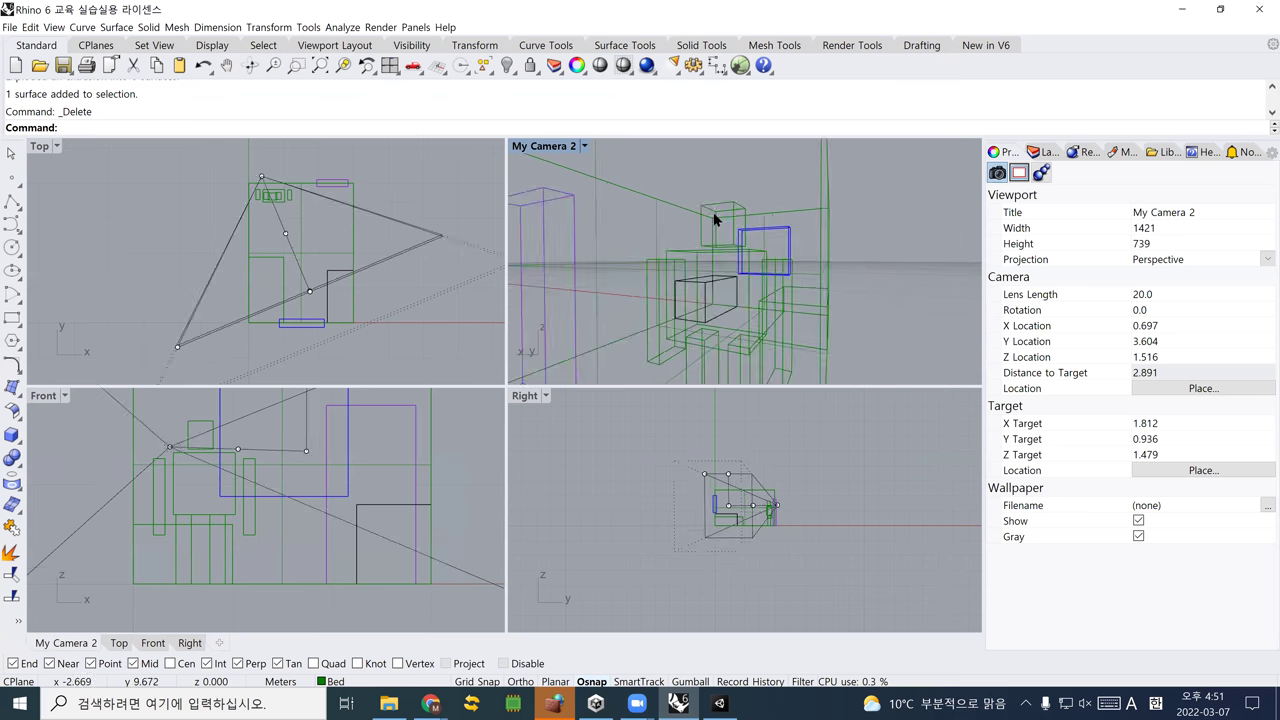
key(Up)
key(Up)
key(Up)
key(Up)
key(Up)
key(Up)
key(Up)
key(Up)
key(Up)
key(Up)
key(Up)
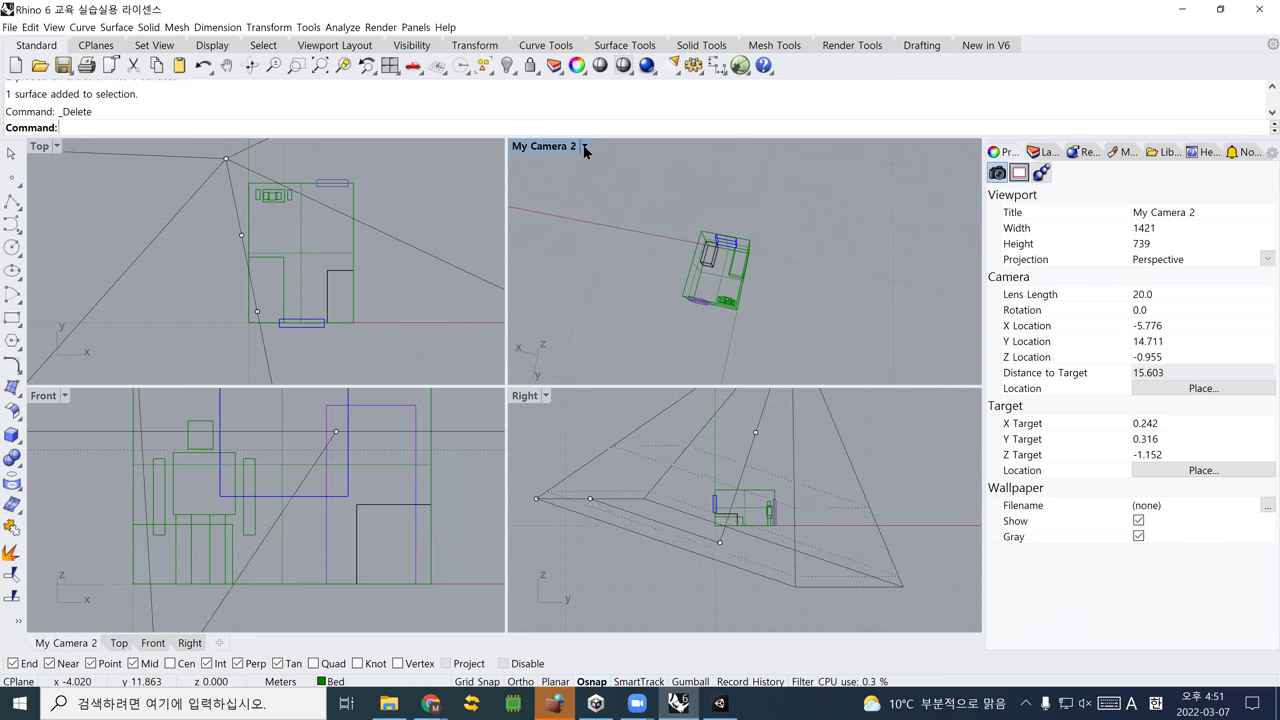
click(585, 148)
click(589, 193)
scroll(700, 281, up, 5)
scroll(711, 262, down, 8)
right_drag(711, 262, 712, 265)
Select the whole room model and export it to the desktop as testRoom2.3ds with the default polygon mesh options
drag(223, 167, 372, 336)
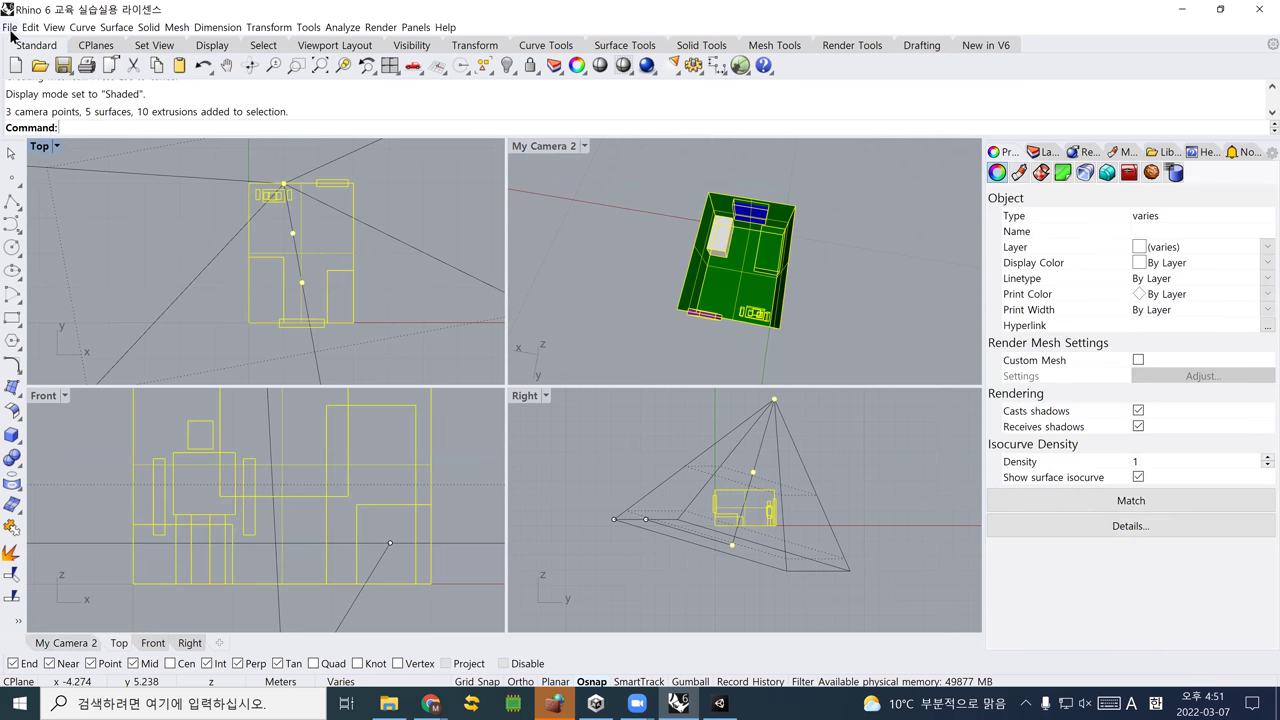
key(alt+f)
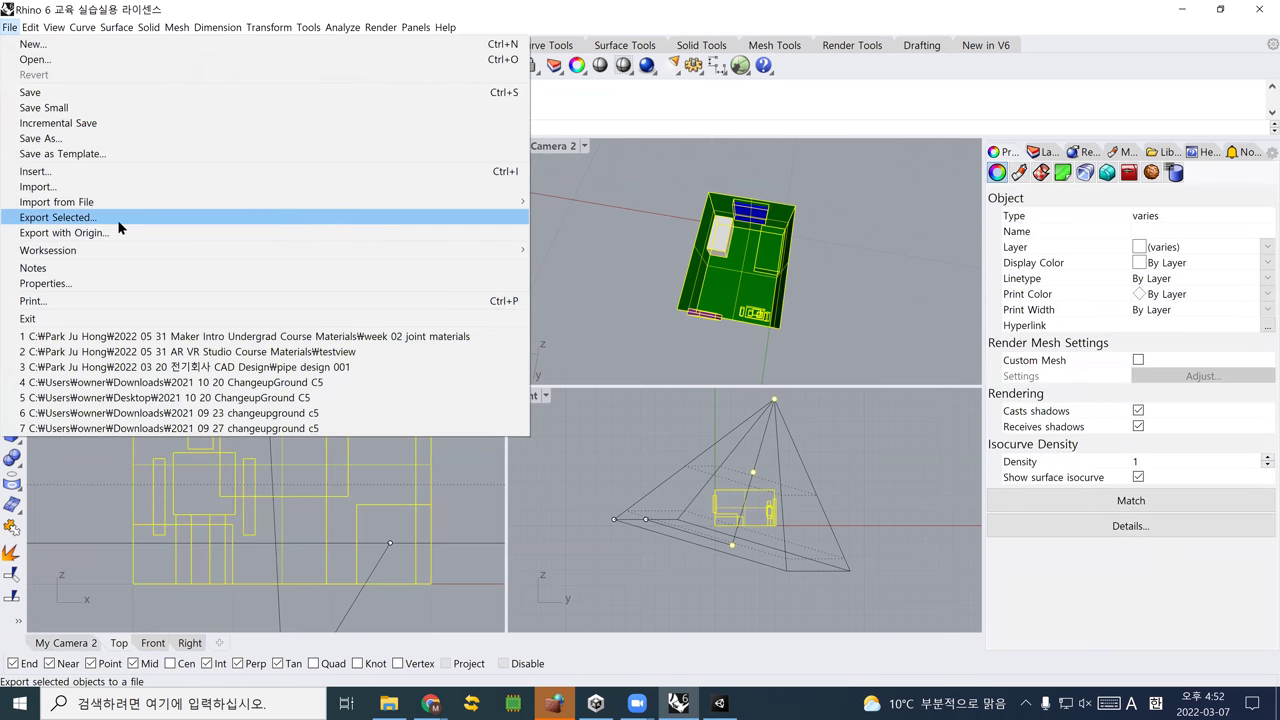
click(118, 220)
text(testR)
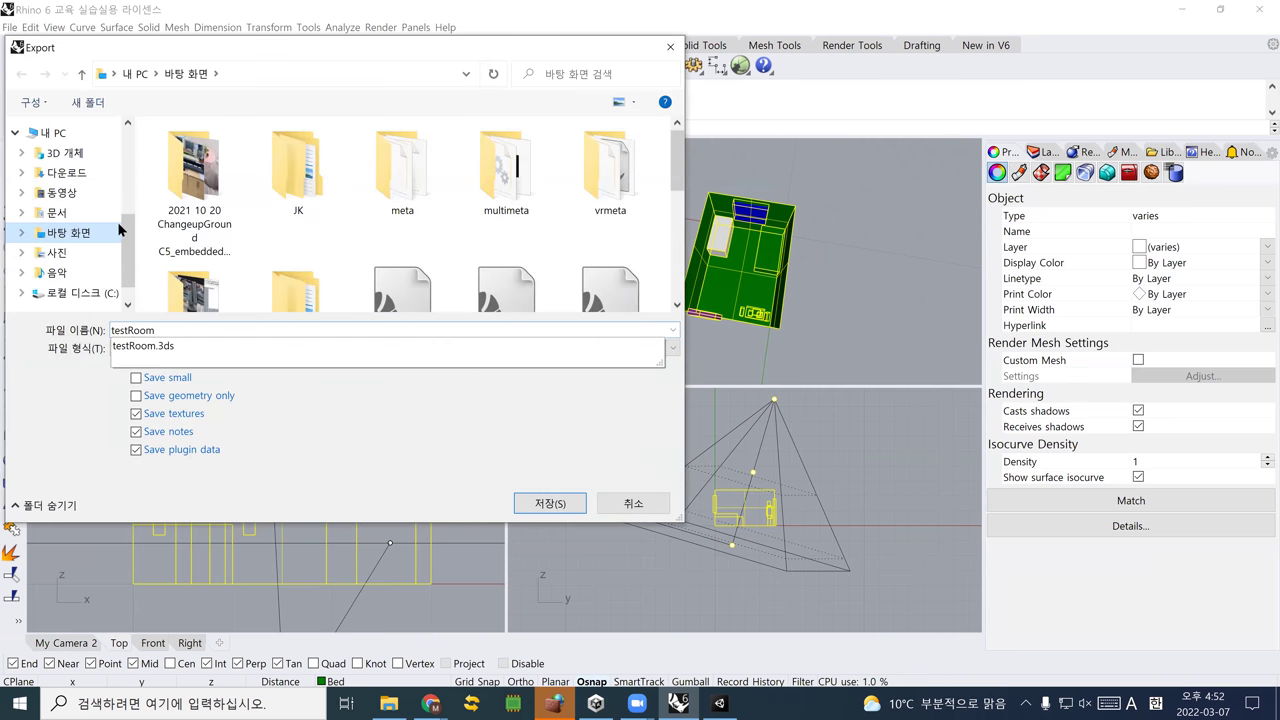
text(oom)
key(Return)
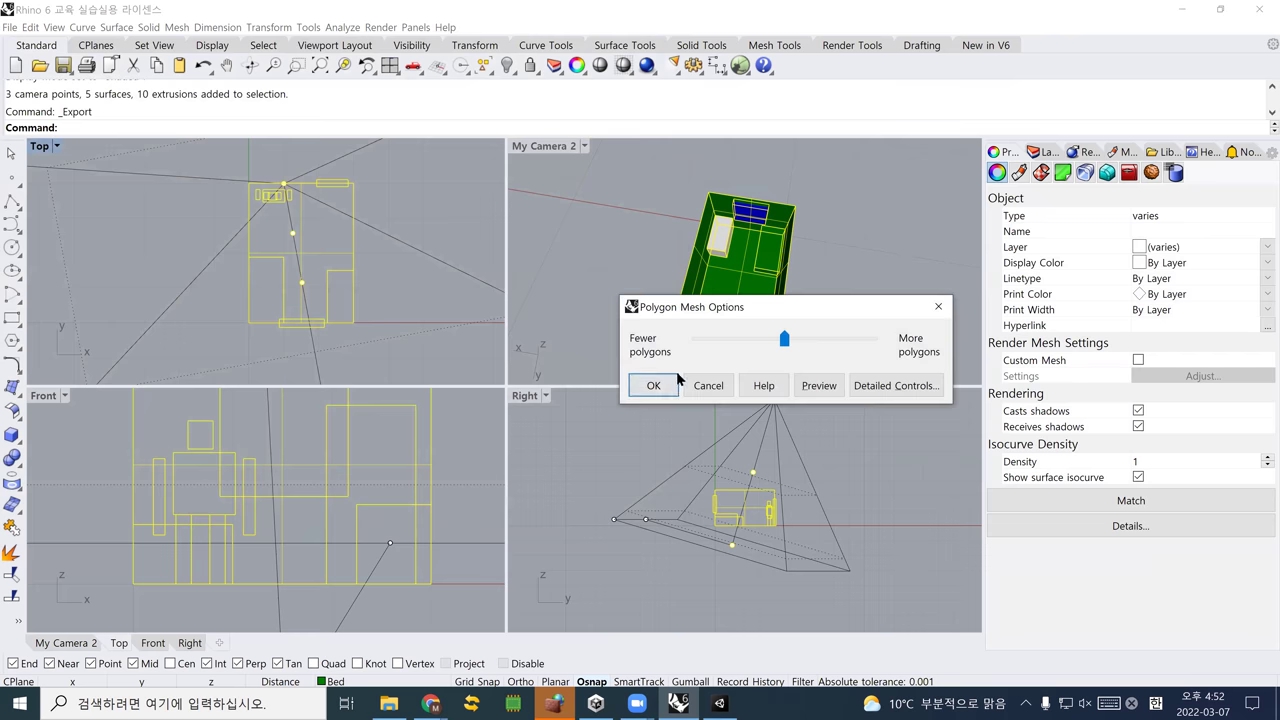
click(675, 381)
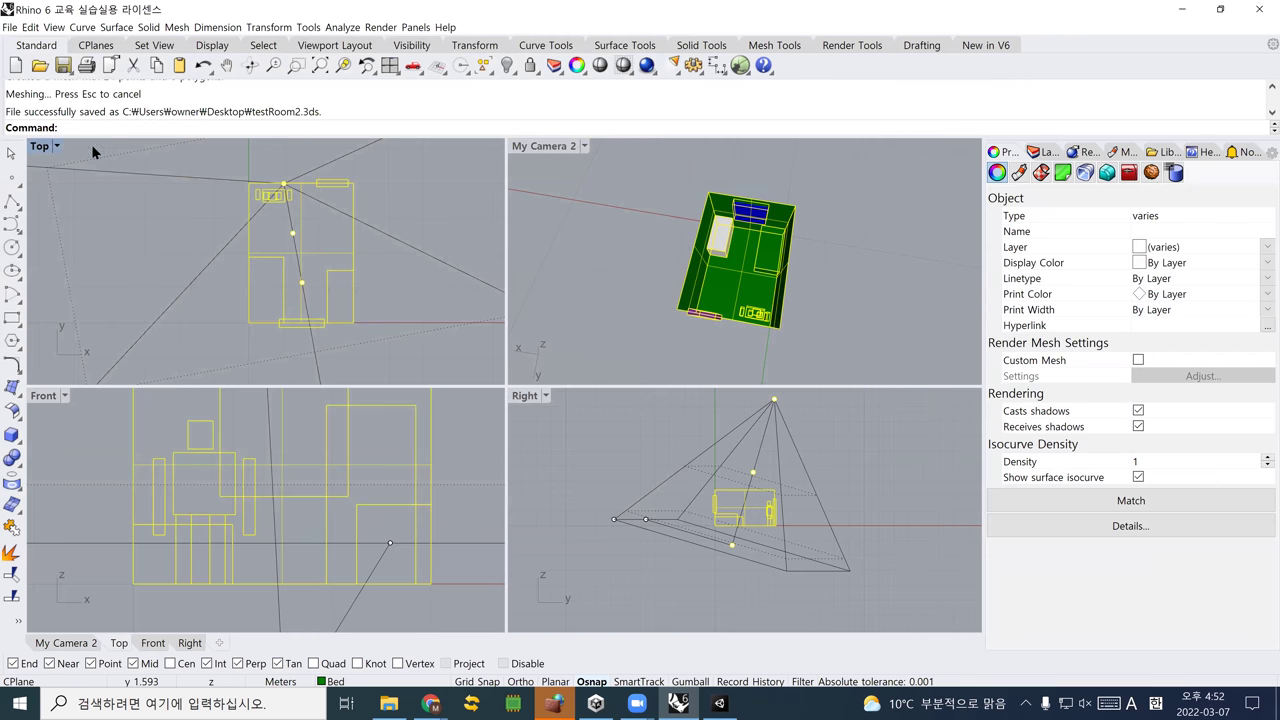
Switch to Unity and delete testRoom from both the scene and the project's Assets
key(alt+Tab)
key(Delete)
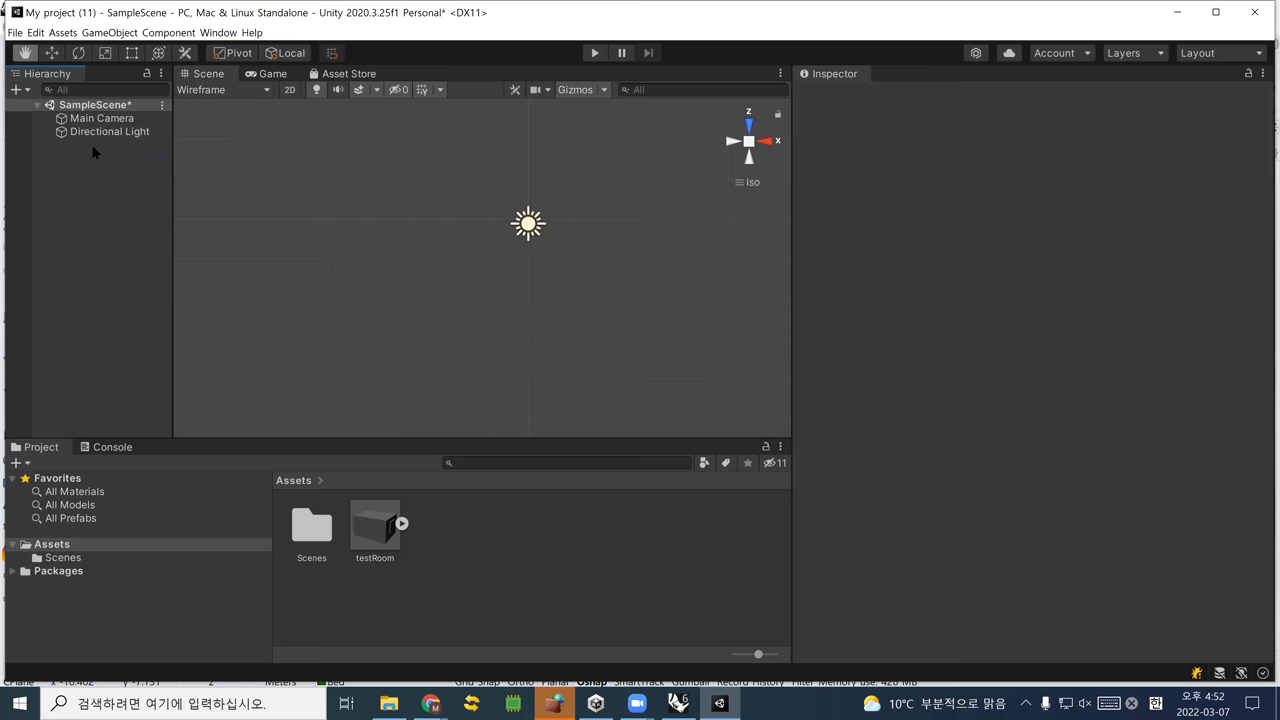
click(364, 522)
key(Delete)
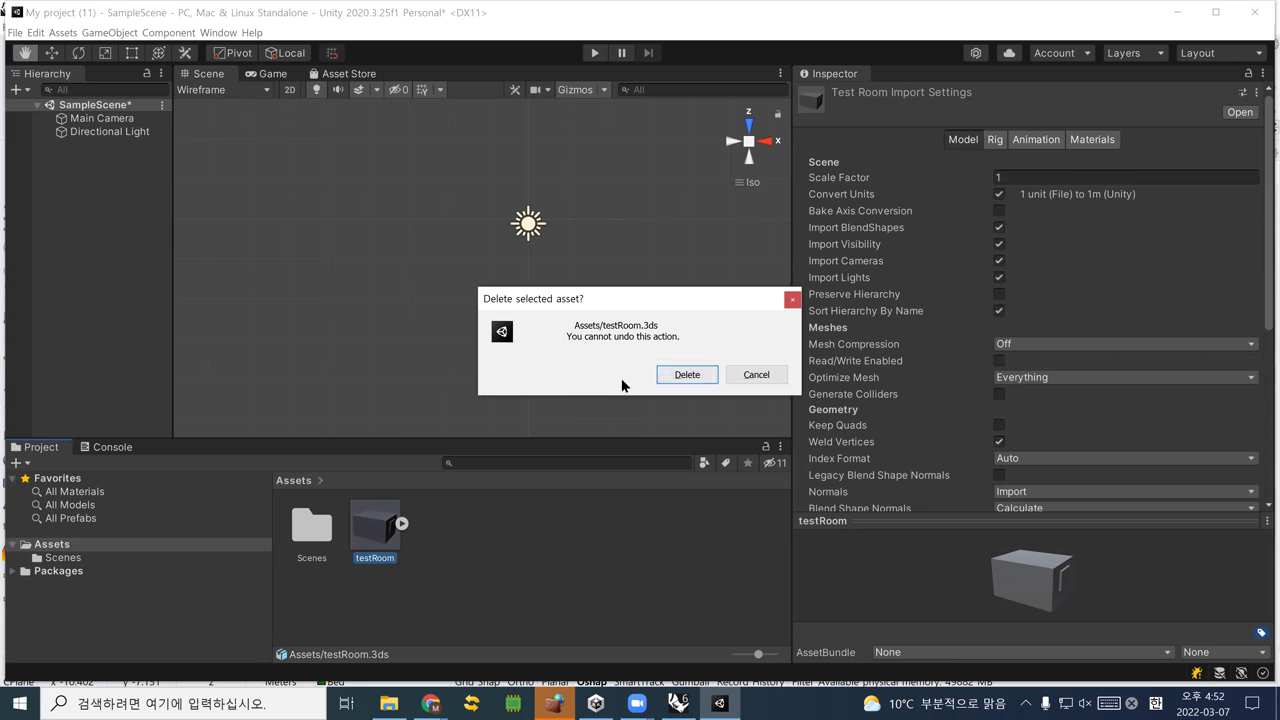
click(686, 374)
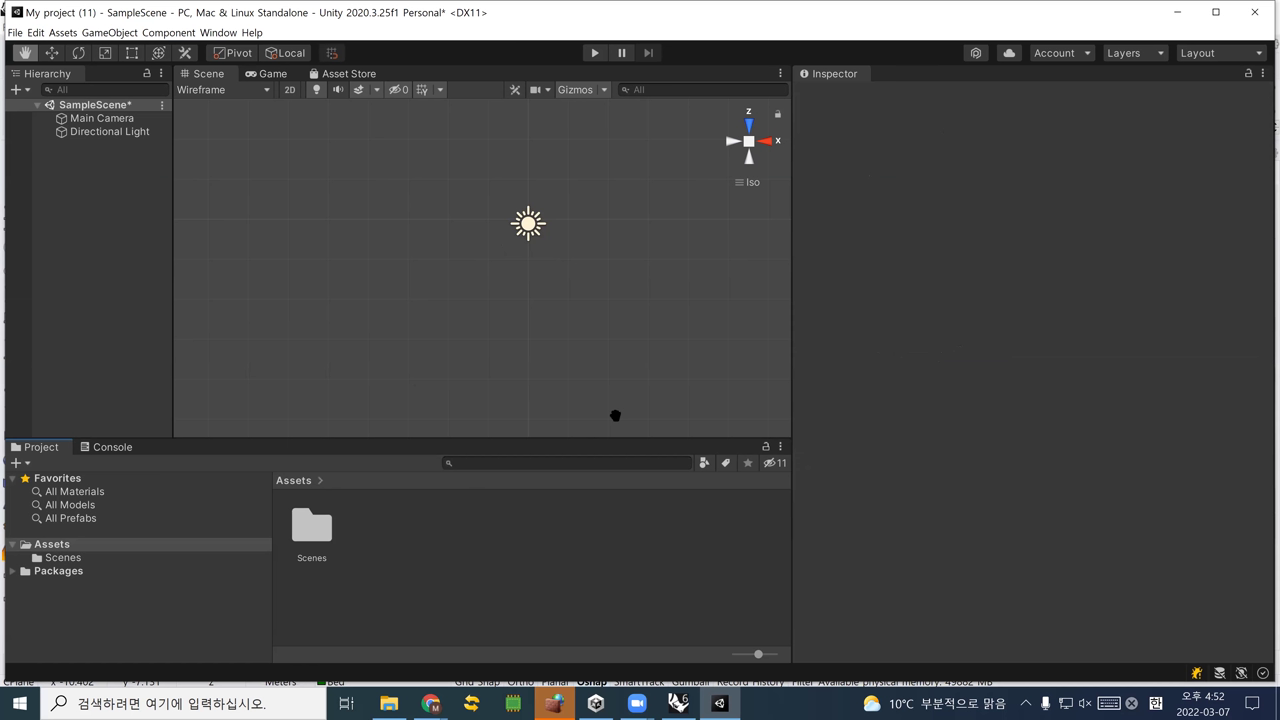
Import testRoom2 from the desktop folder into Unity's Assets and add it to SampleScene
click(400, 705)
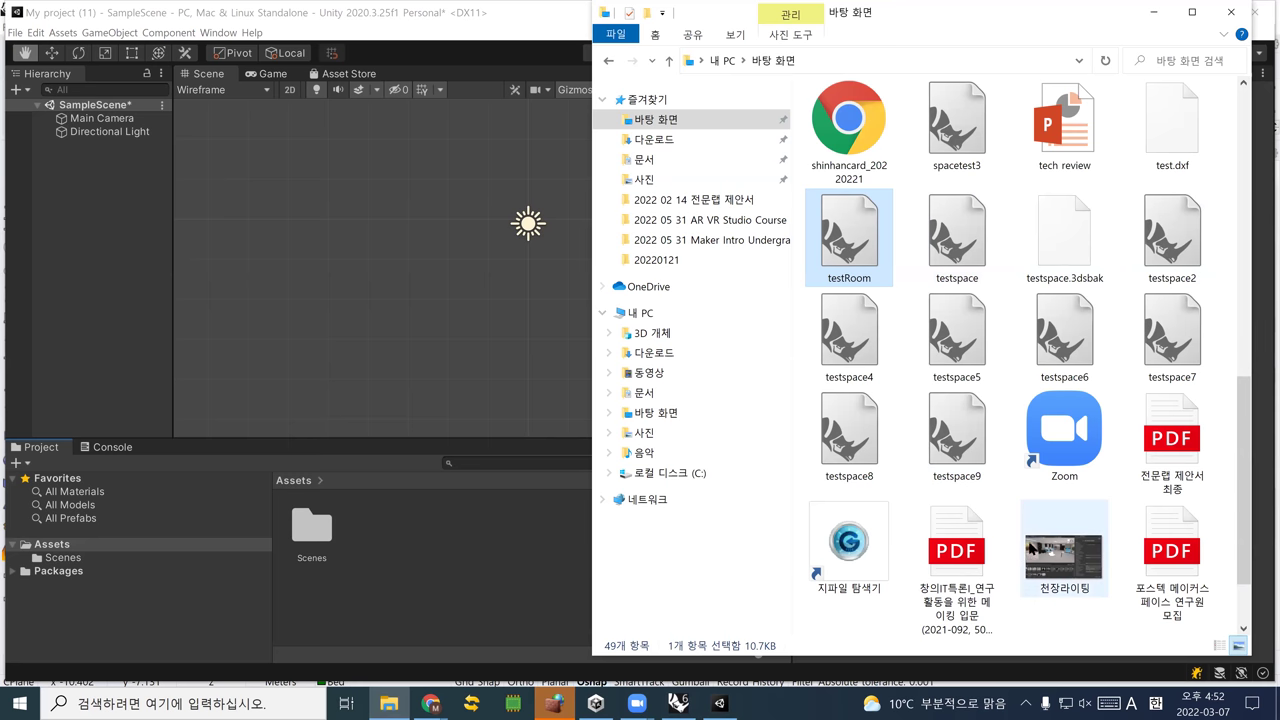
scroll(927, 612, down, 1)
click(853, 610)
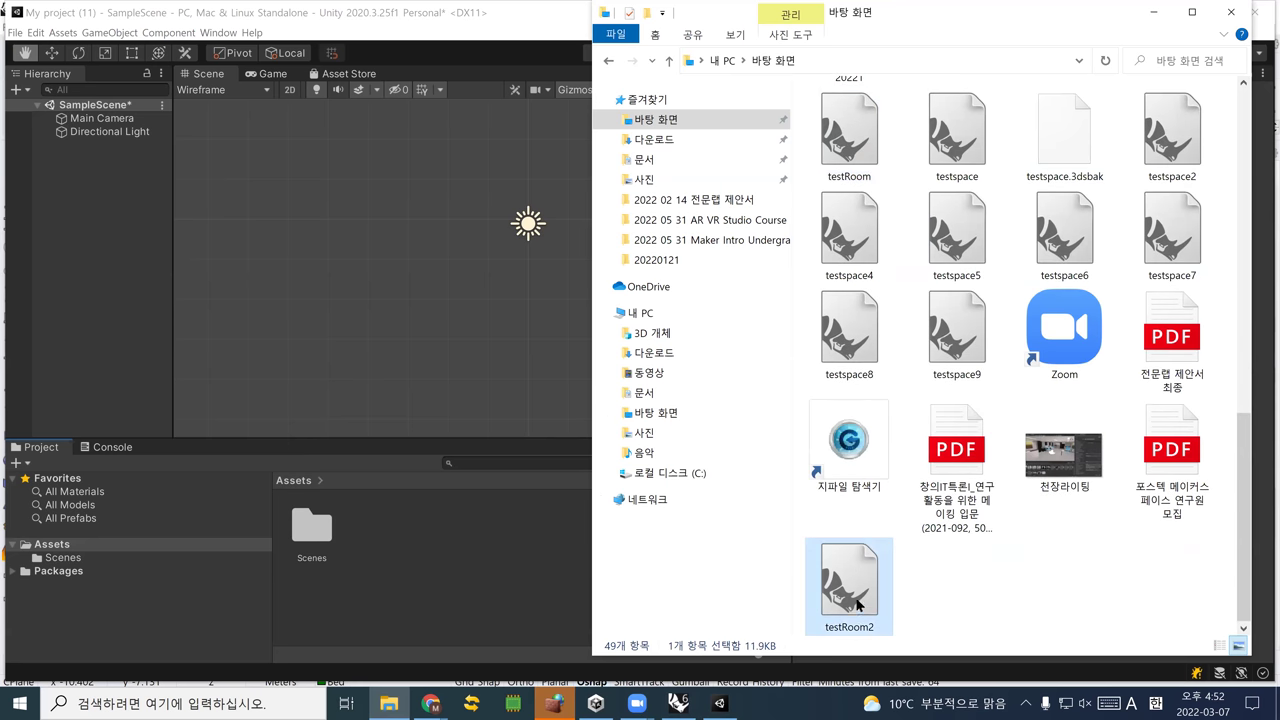
drag(863, 586, 389, 595)
drag(378, 540, 109, 263)
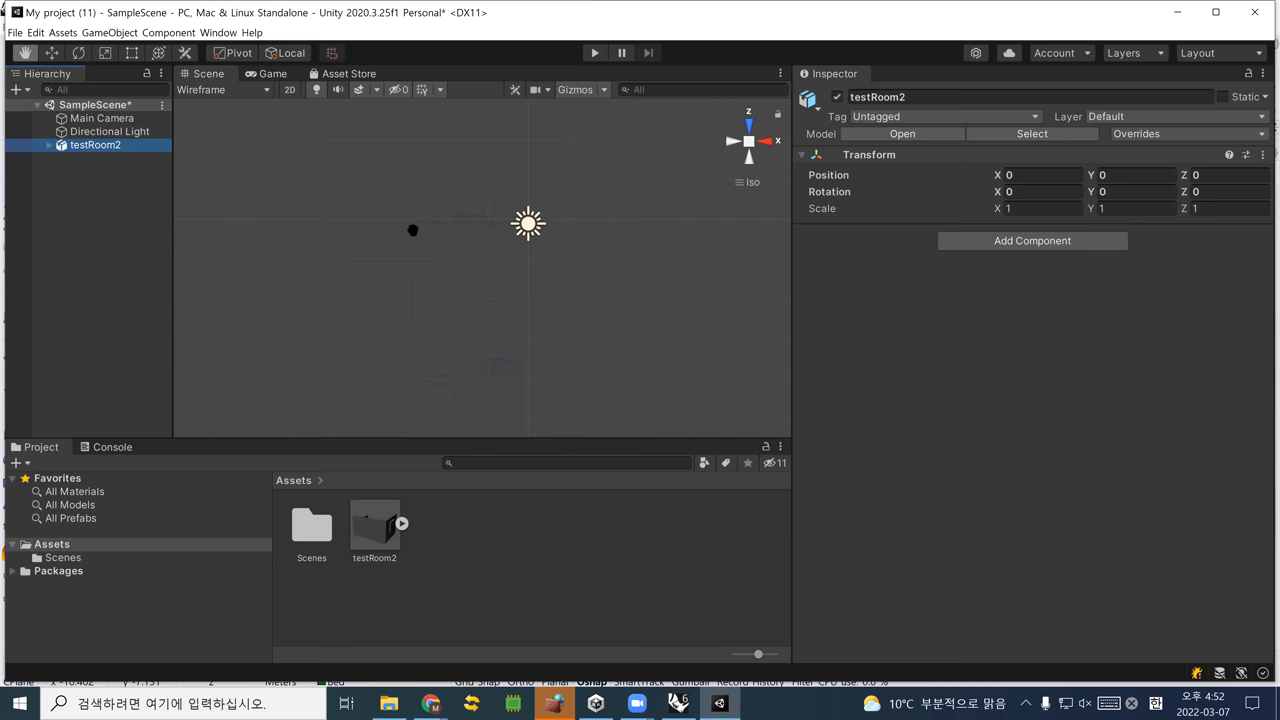
Set the Scene view's draw mode to Shaded and centre the testRoom2 model in the top view
right_drag(414, 229, 374, 183)
click(262, 89)
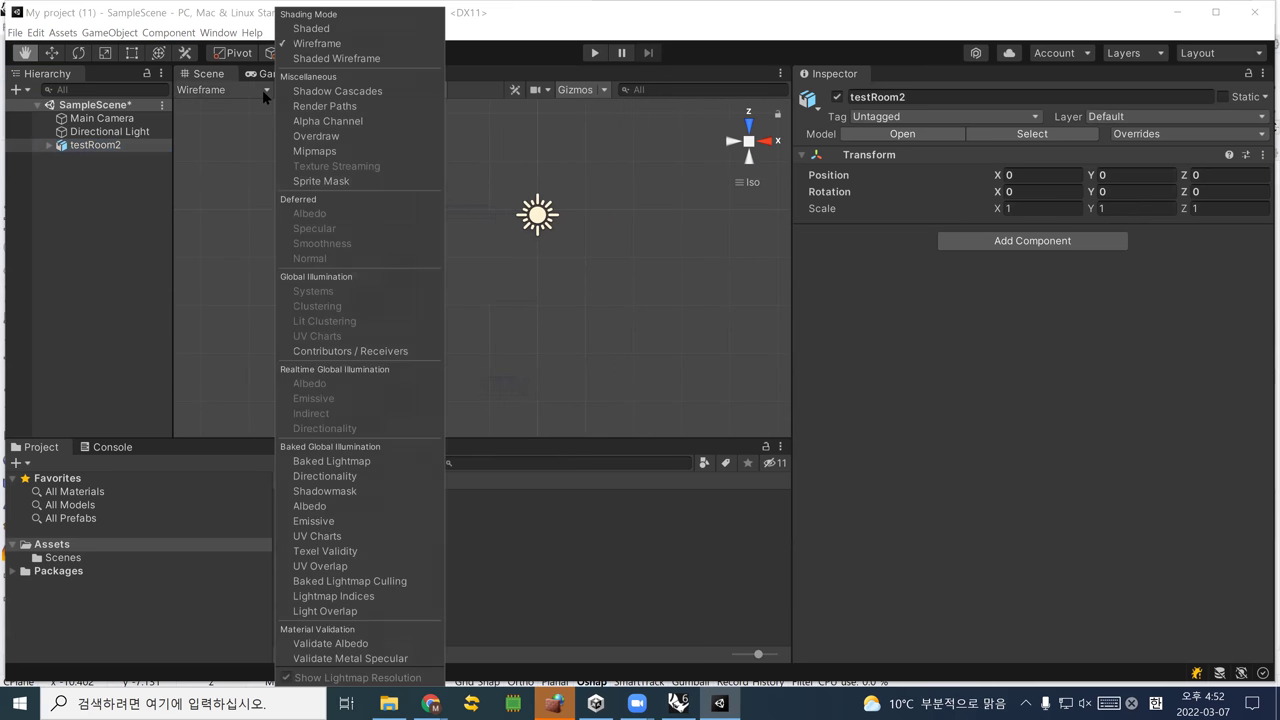
click(310, 28)
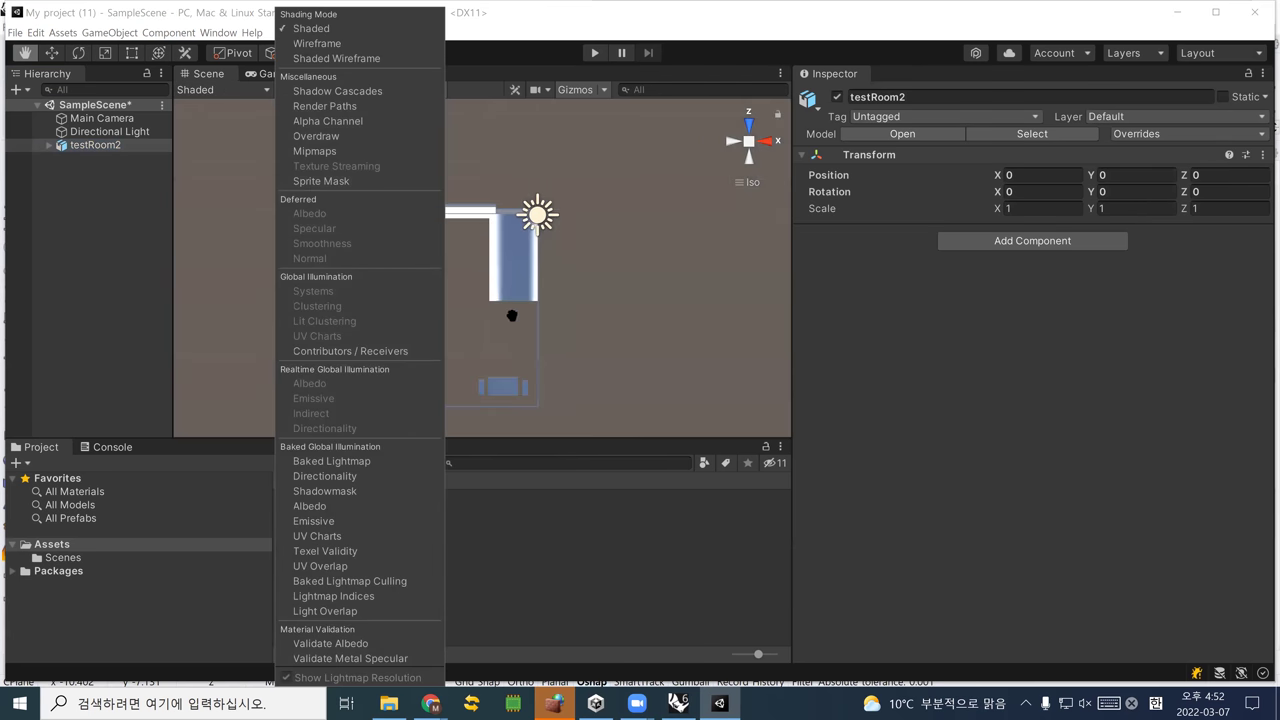
scroll(514, 311, down, 3)
right_drag(449, 309, 463, 313)
scroll(463, 313, up, 1)
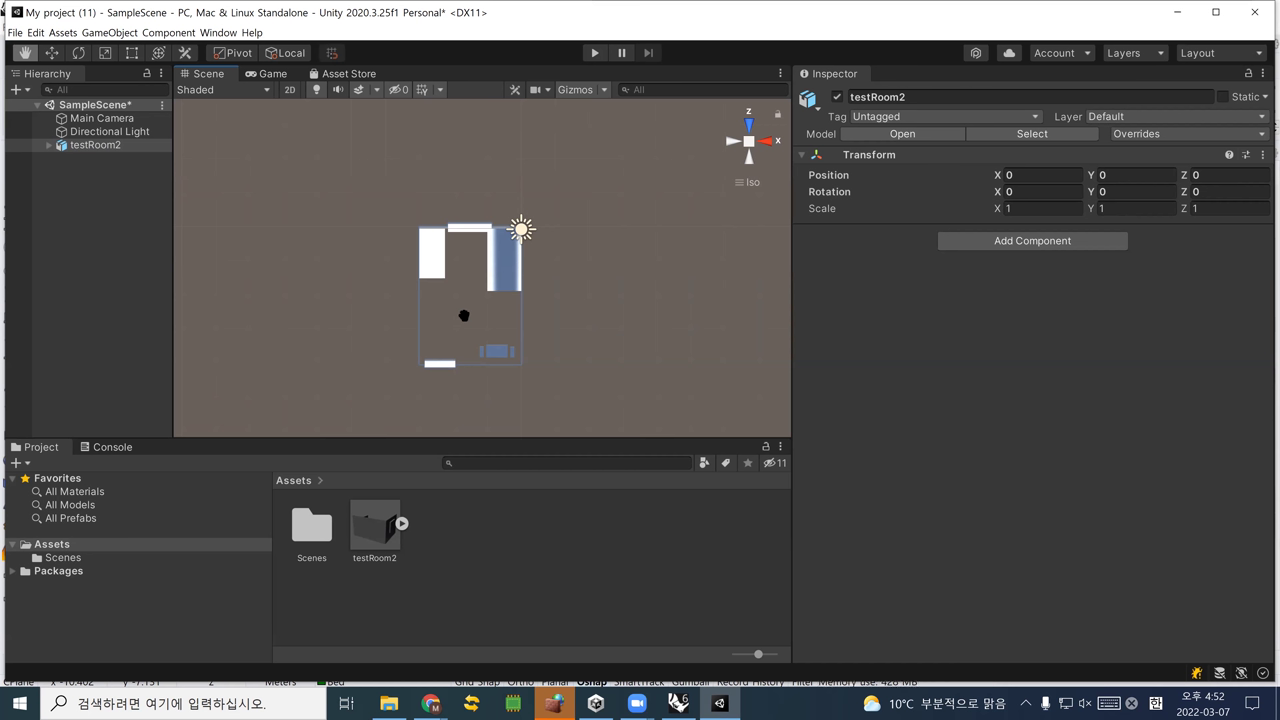
drag(467, 313, 444, 291)
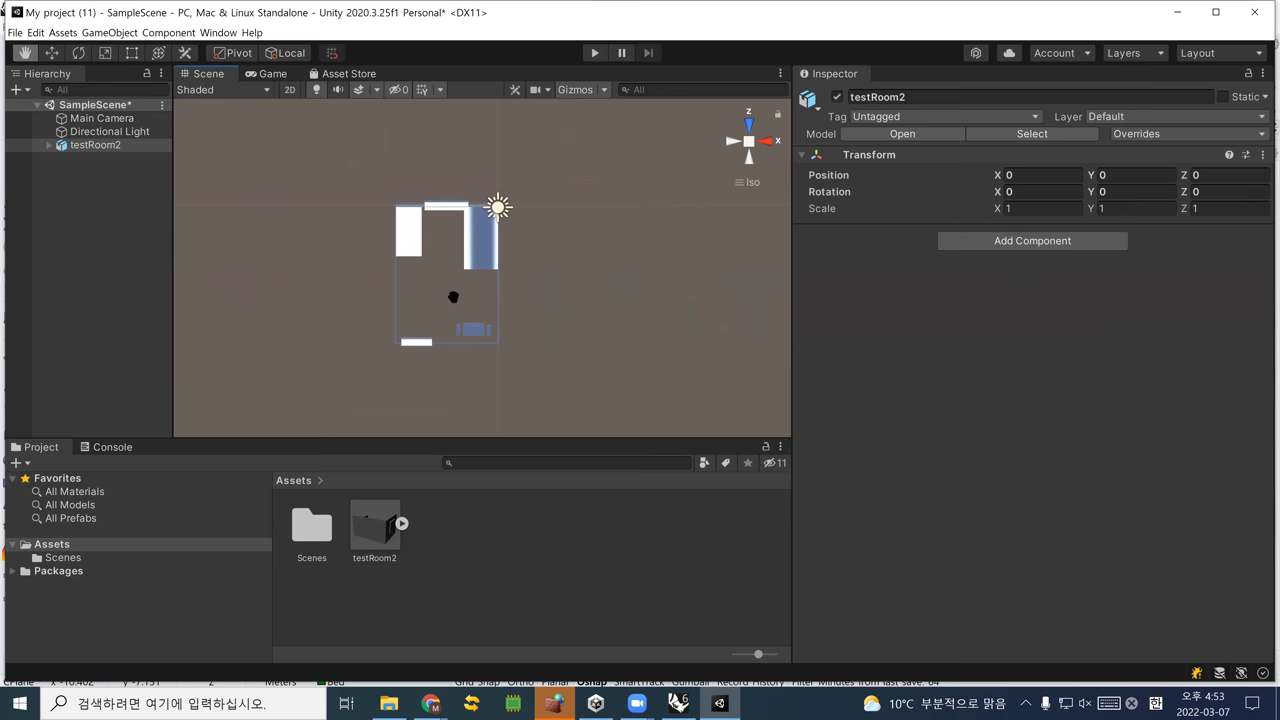
drag(480, 295, 518, 298)
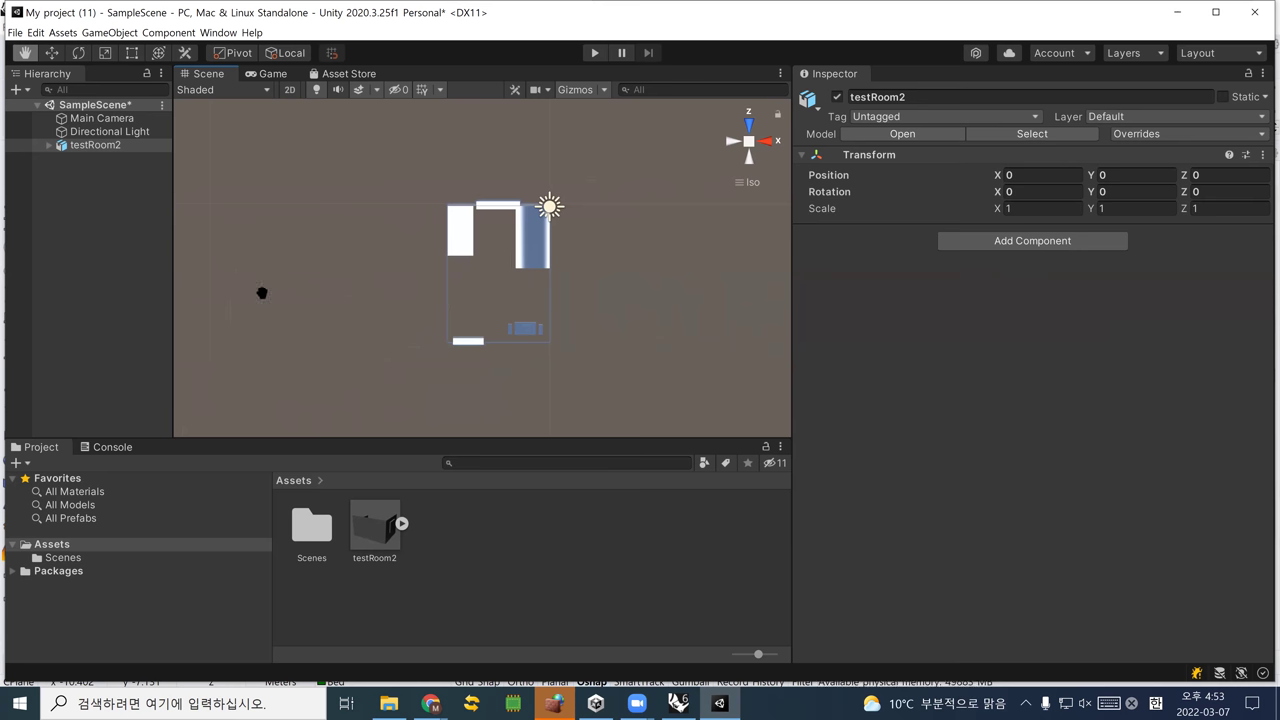
Inspect the Directional Light and the Main Camera in turn, viewing the ceilingless room from an angle
click(118, 134)
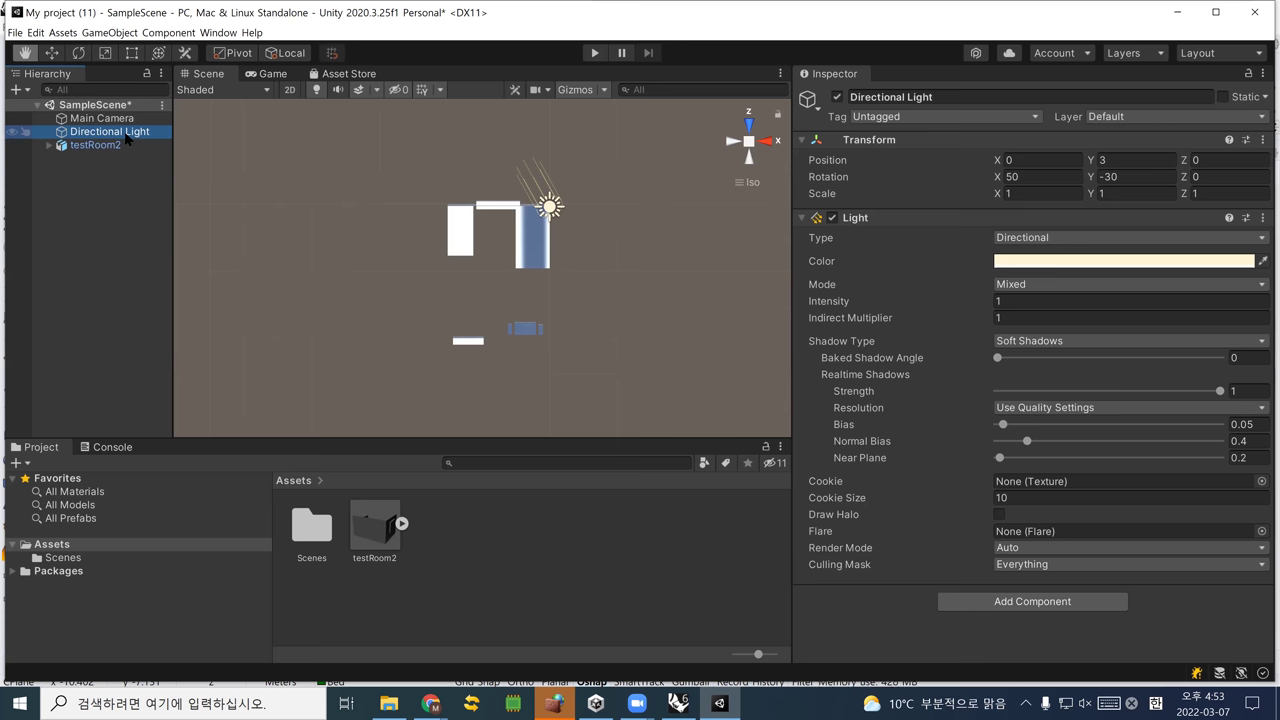
alt+drag(394, 243, 477, 274)
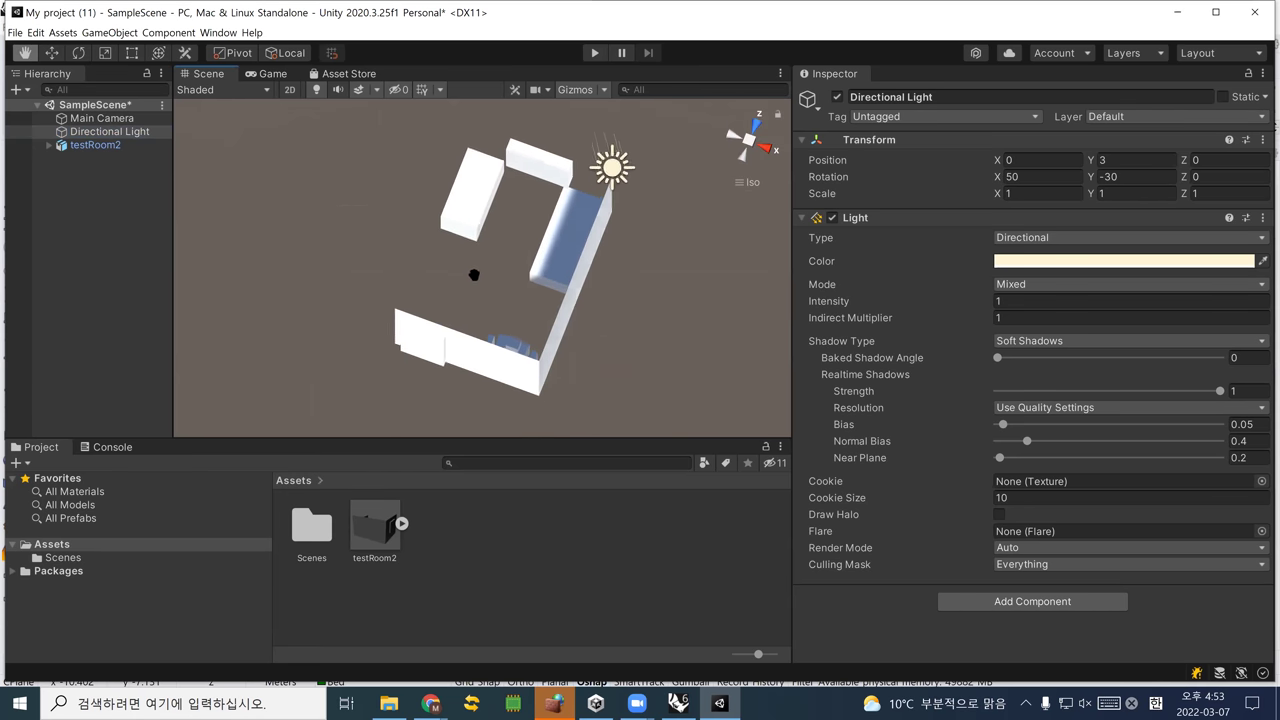
scroll(616, 235, up, 3)
alt+drag(616, 235, 403, 306)
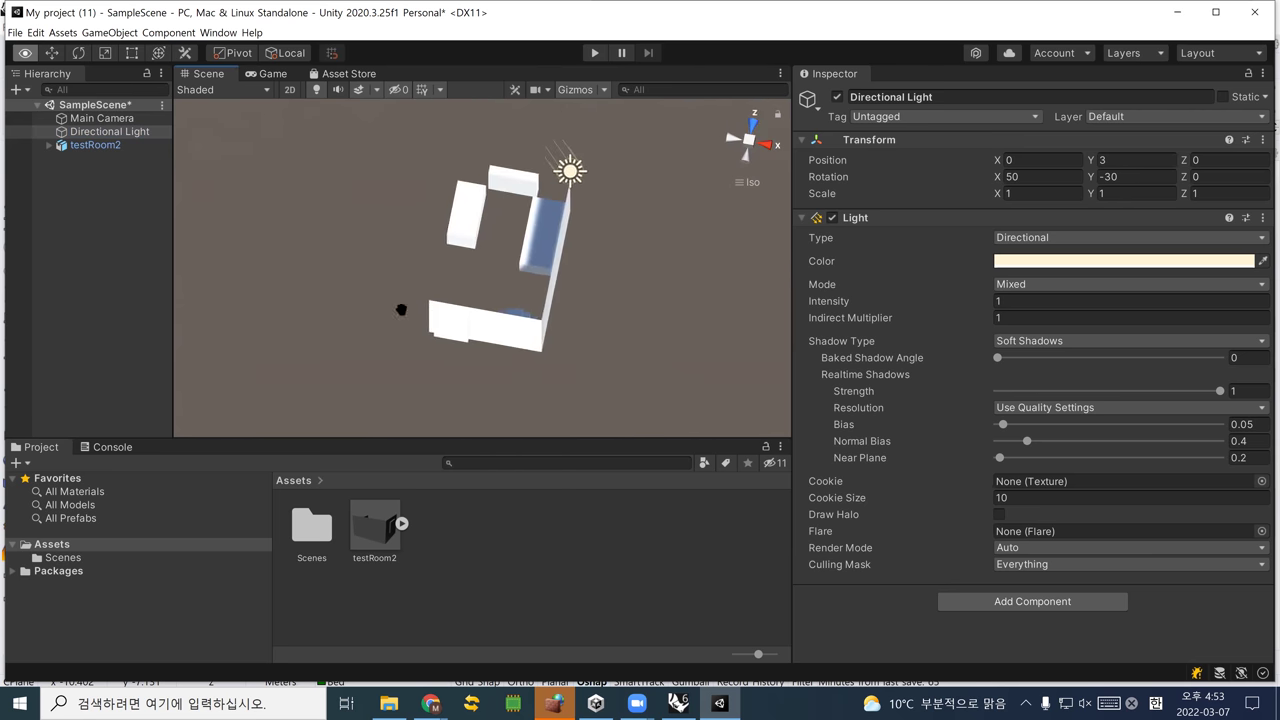
click(104, 120)
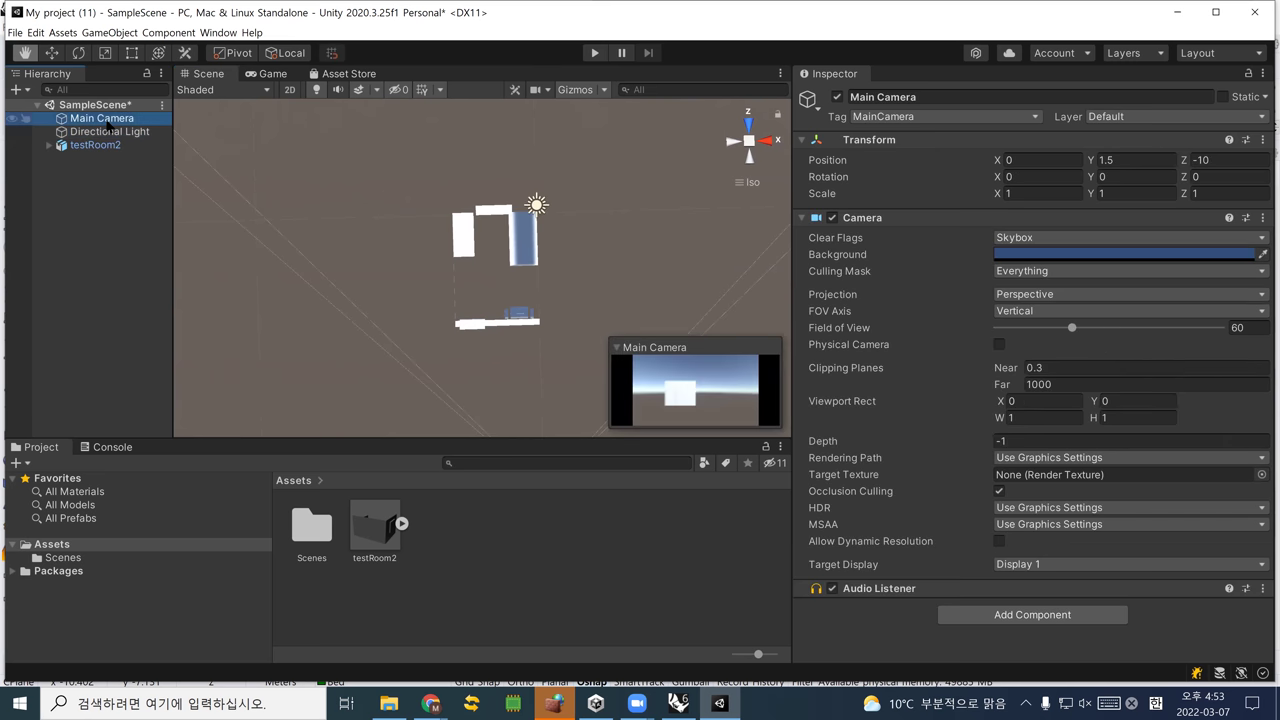
Move the Main Camera in plan toward the room's near wall, to about X -1.51 and Z -3.8
scroll(338, 260, down, 5)
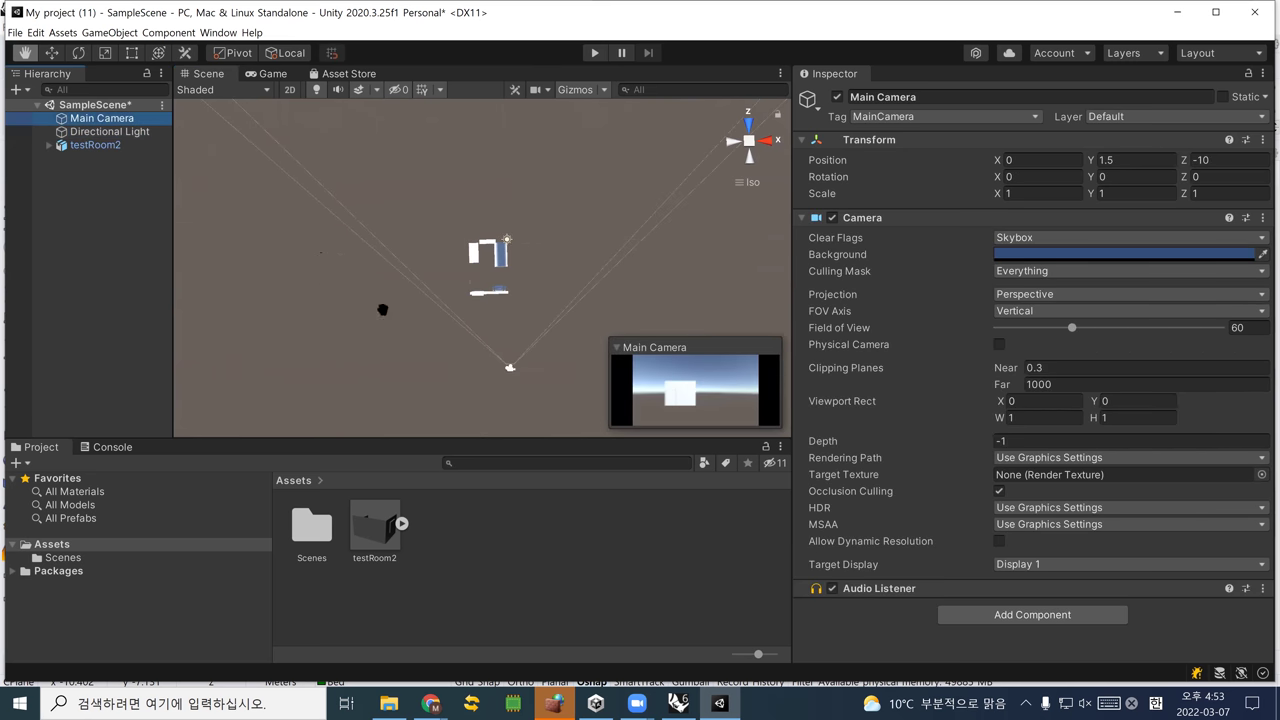
alt+drag(397, 342, 408, 334)
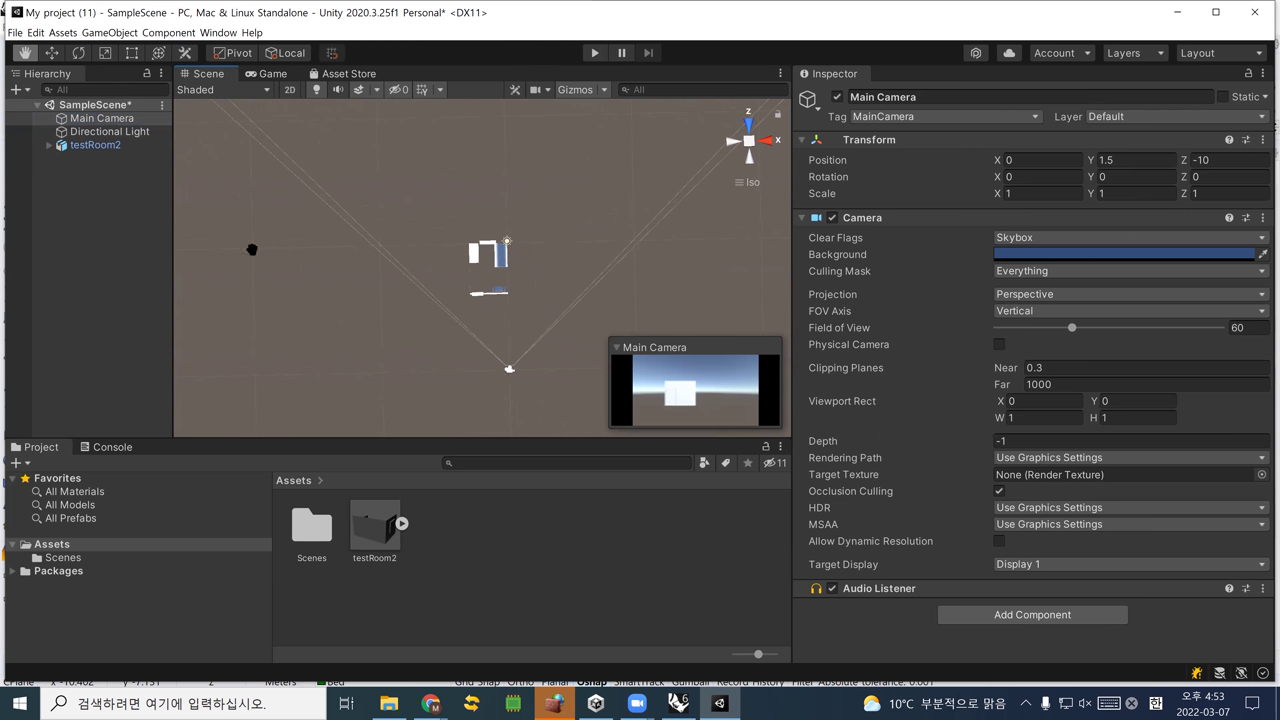
click(104, 120)
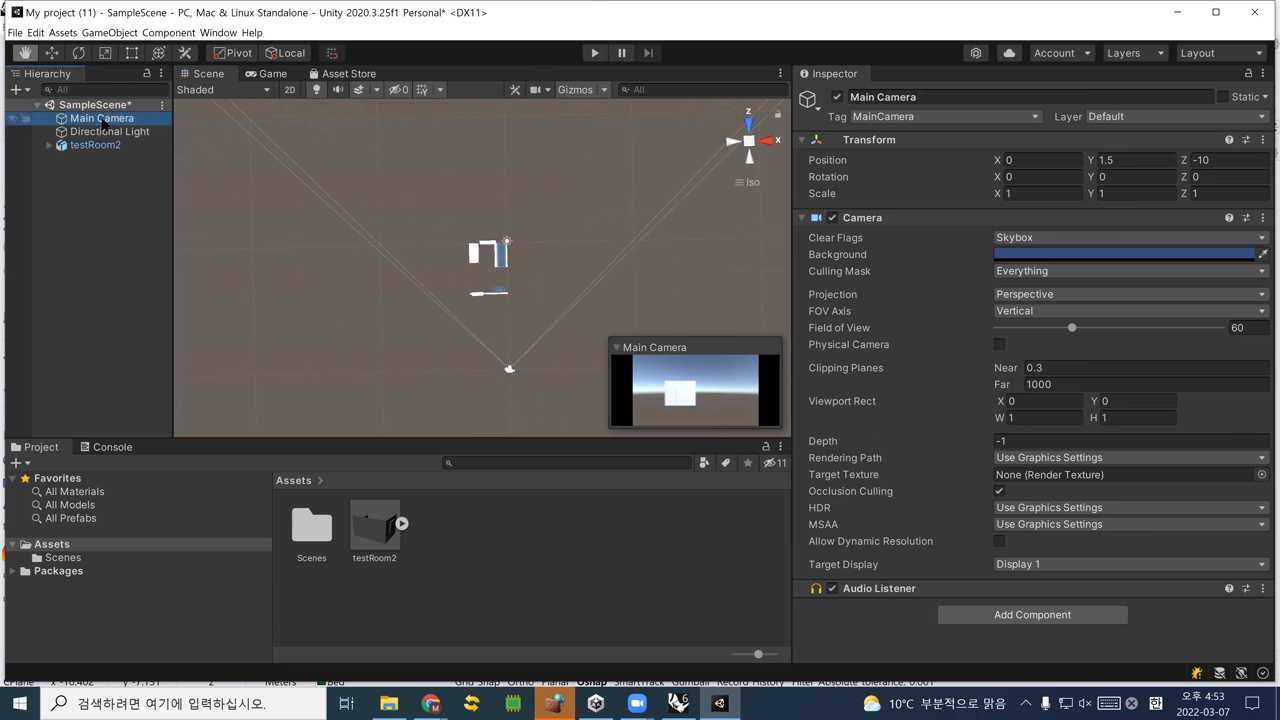
click(52, 53)
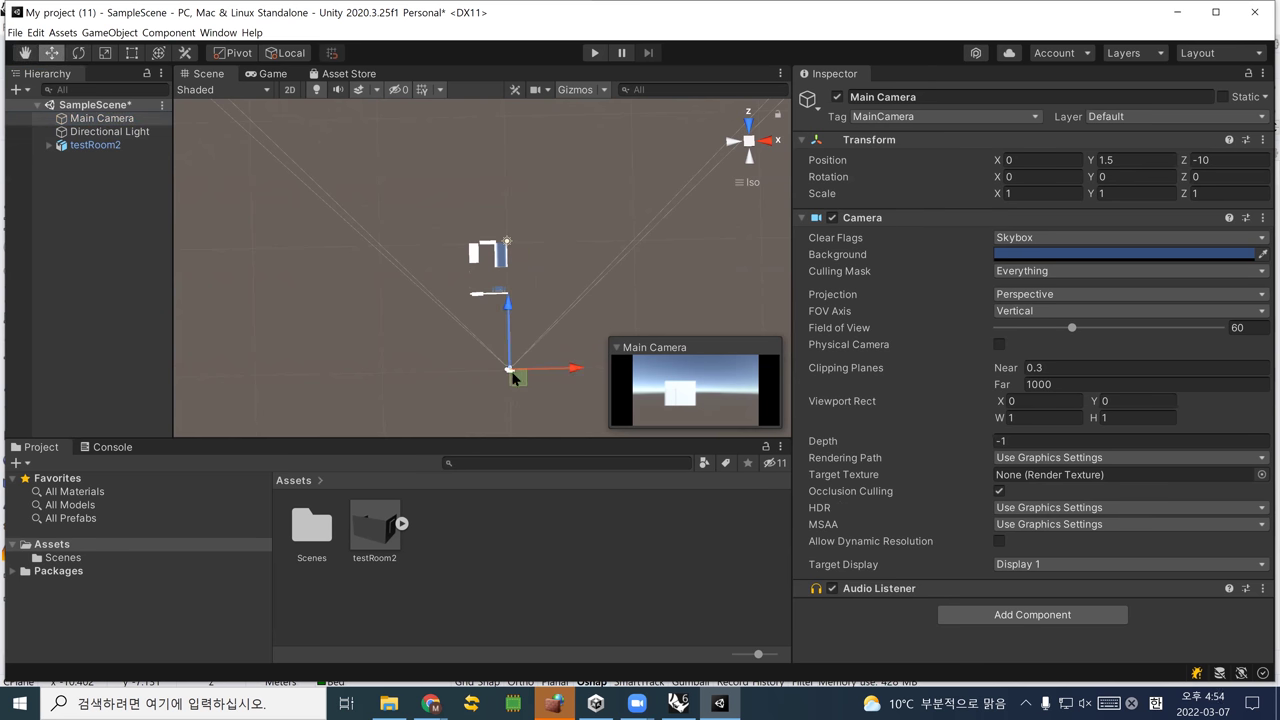
drag(515, 374, 497, 306)
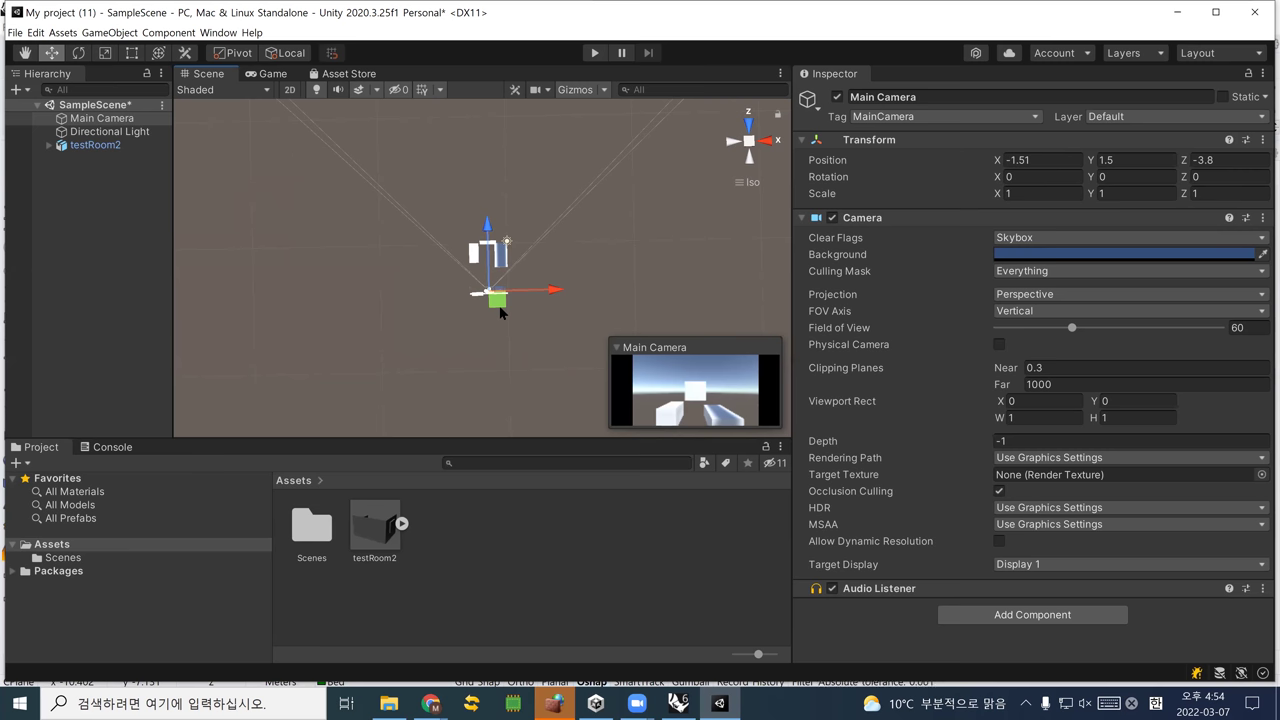
scroll(496, 305, up, 4)
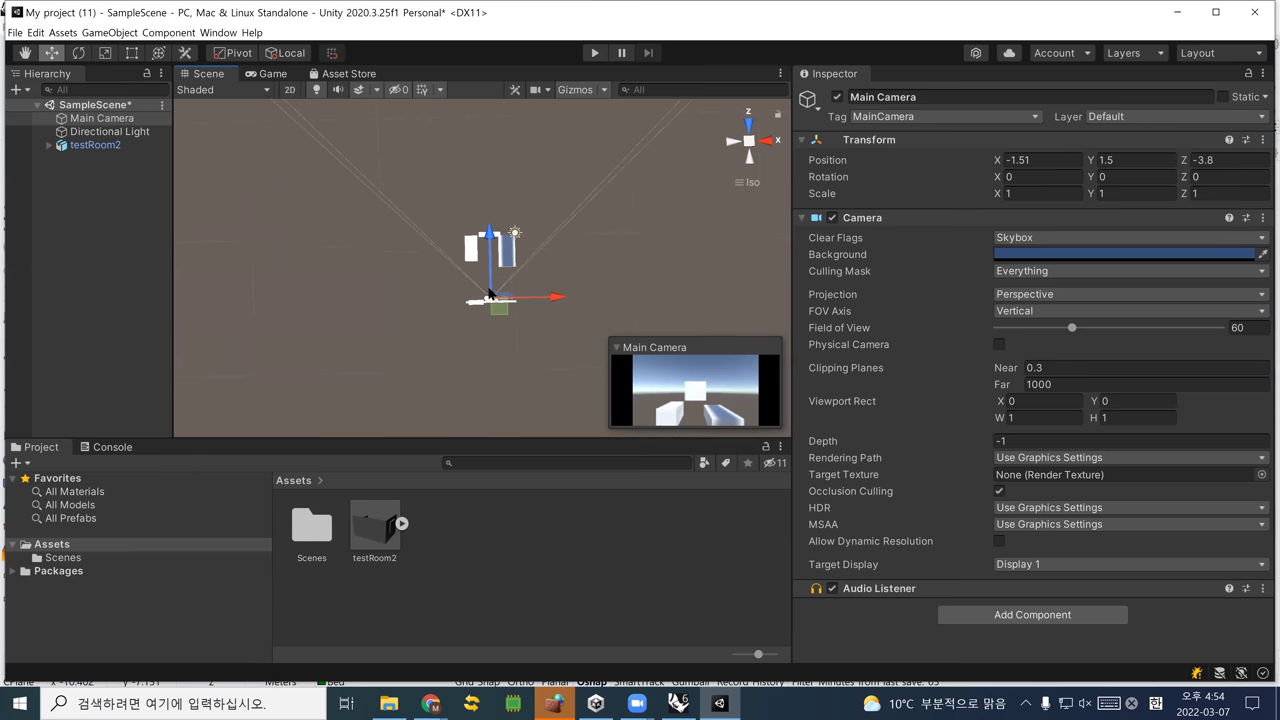
scroll(496, 305, up, 1)
scroll(520, 330, up, 4)
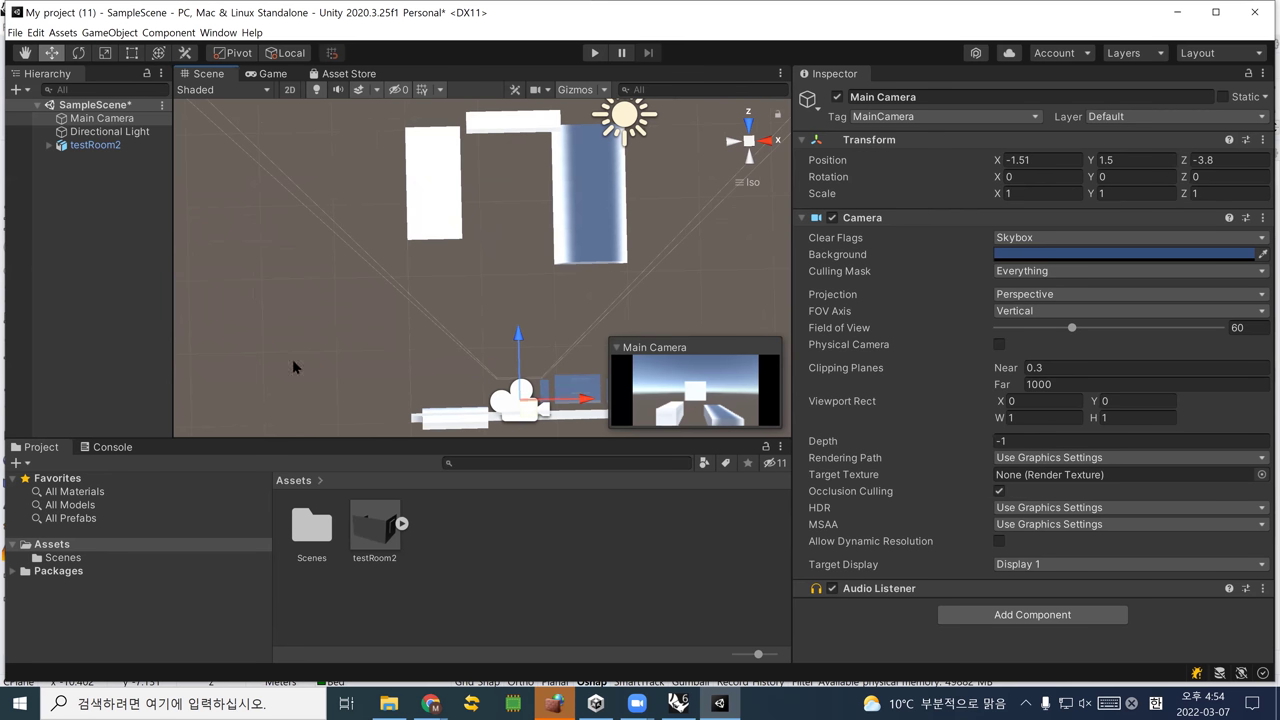
Narrow the Main Camera's field of view to 33, then make it a physical camera with a focal length of 20
click(100, 118)
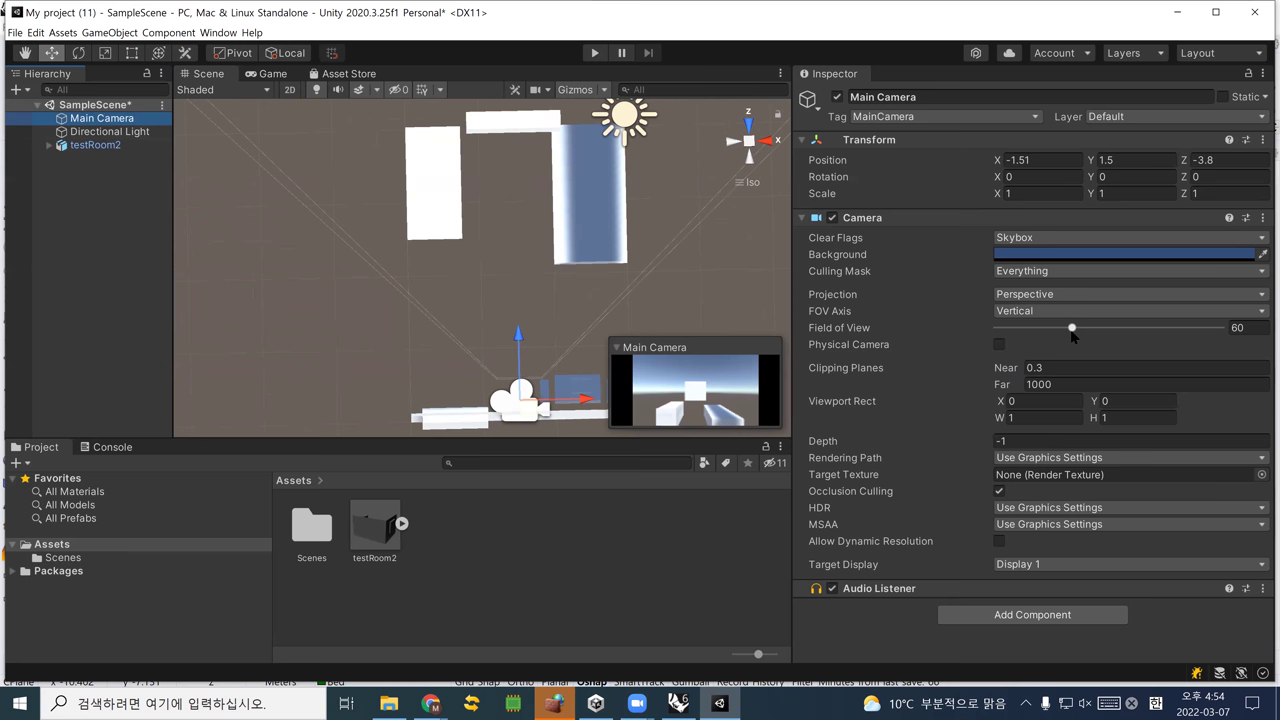
drag(1075, 337, 1039, 324)
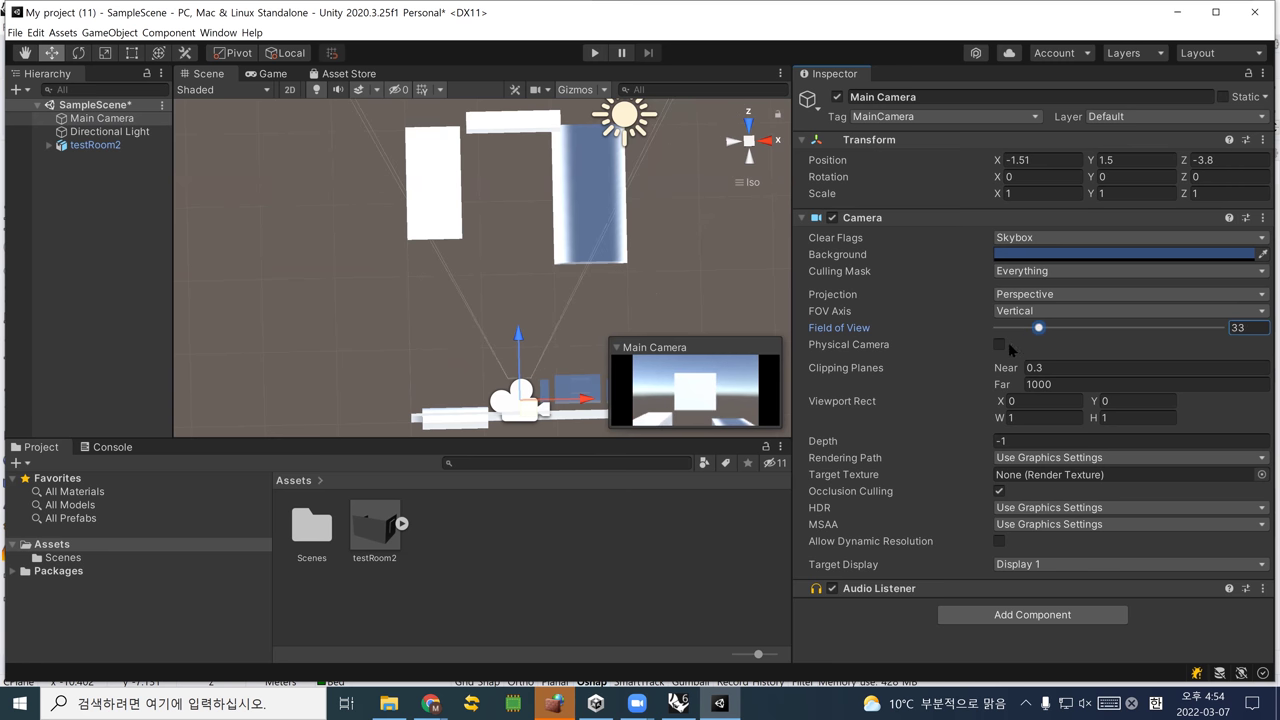
click(998, 345)
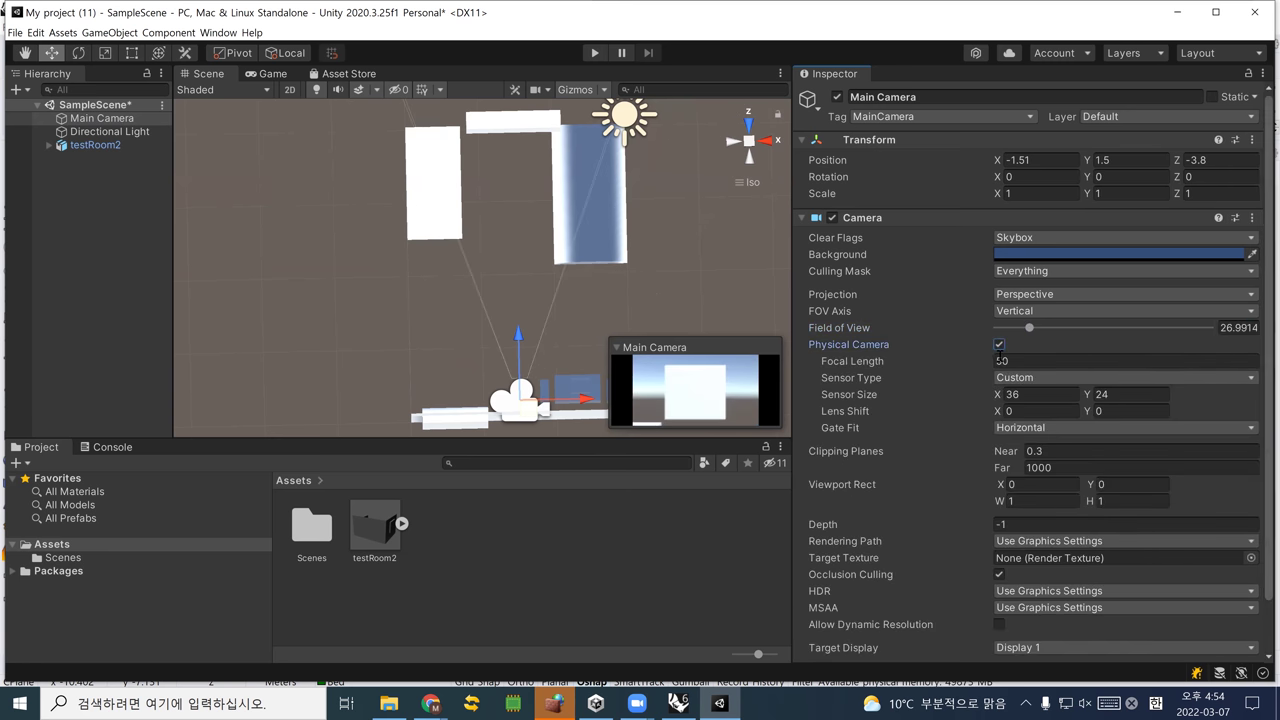
click(1015, 361)
double_click(1015, 361)
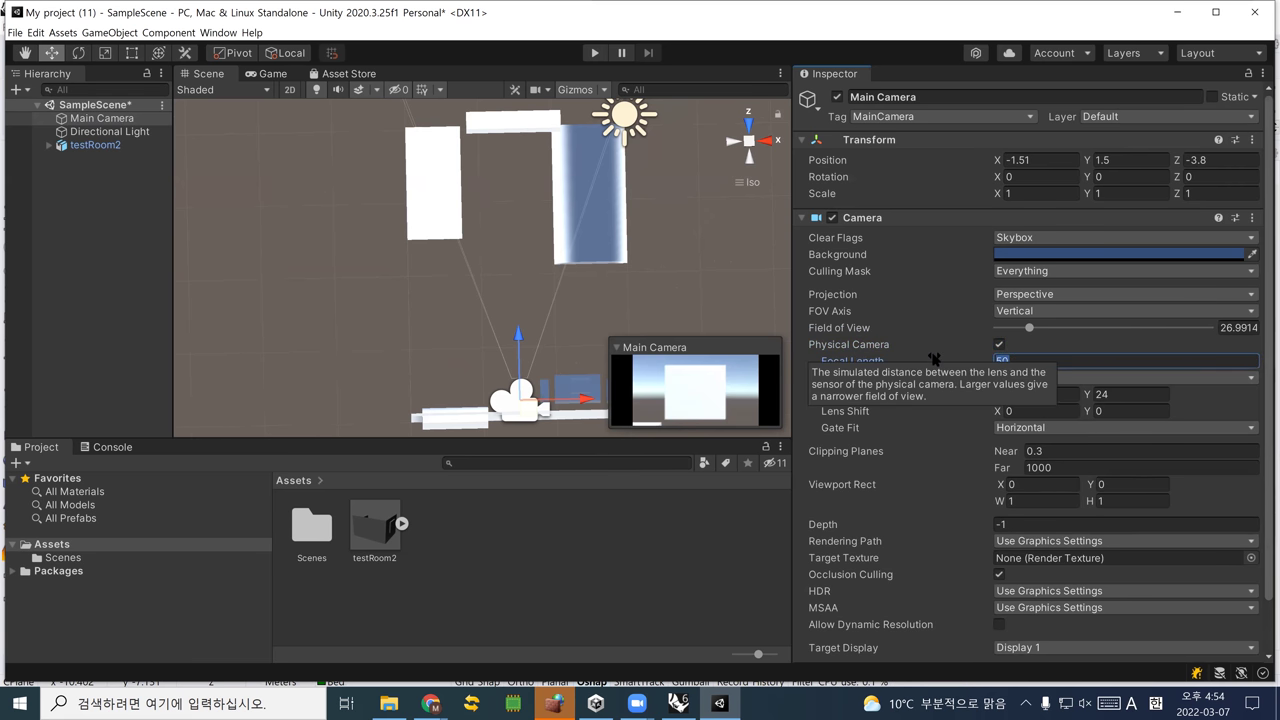
text(20)
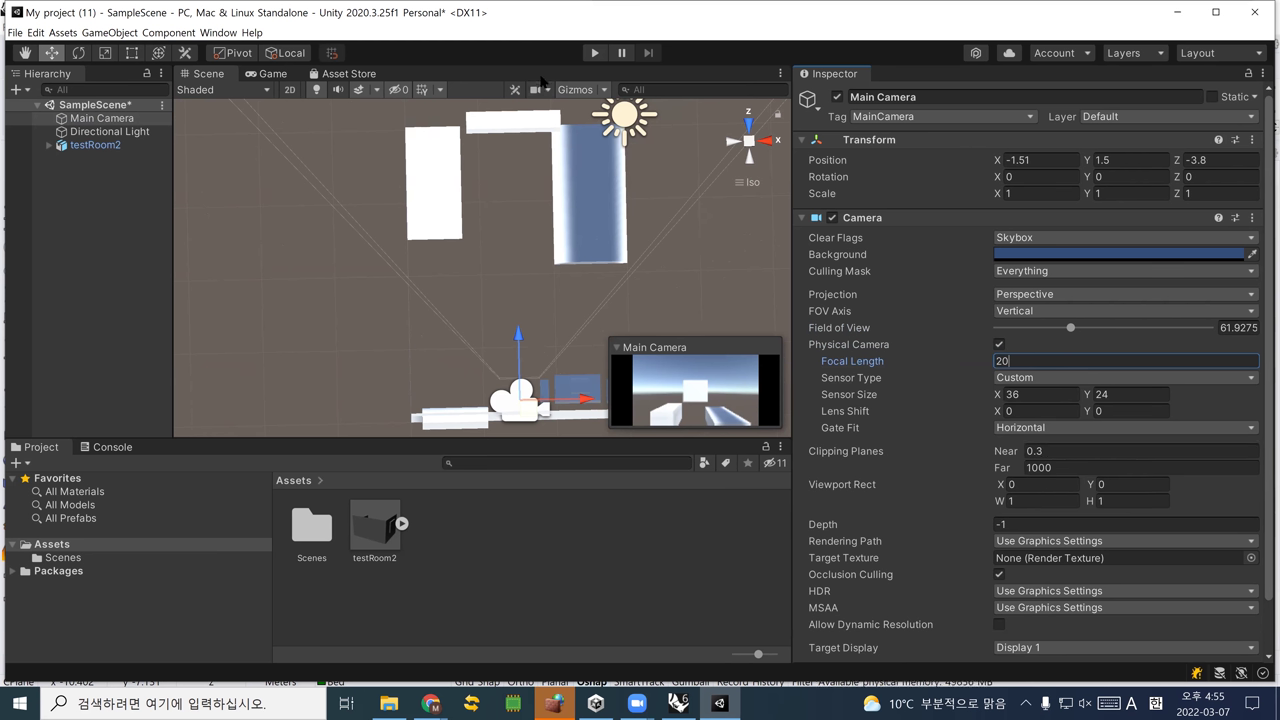
Run the scene to check what the Main Camera shows in the game, then stop it
click(594, 54)
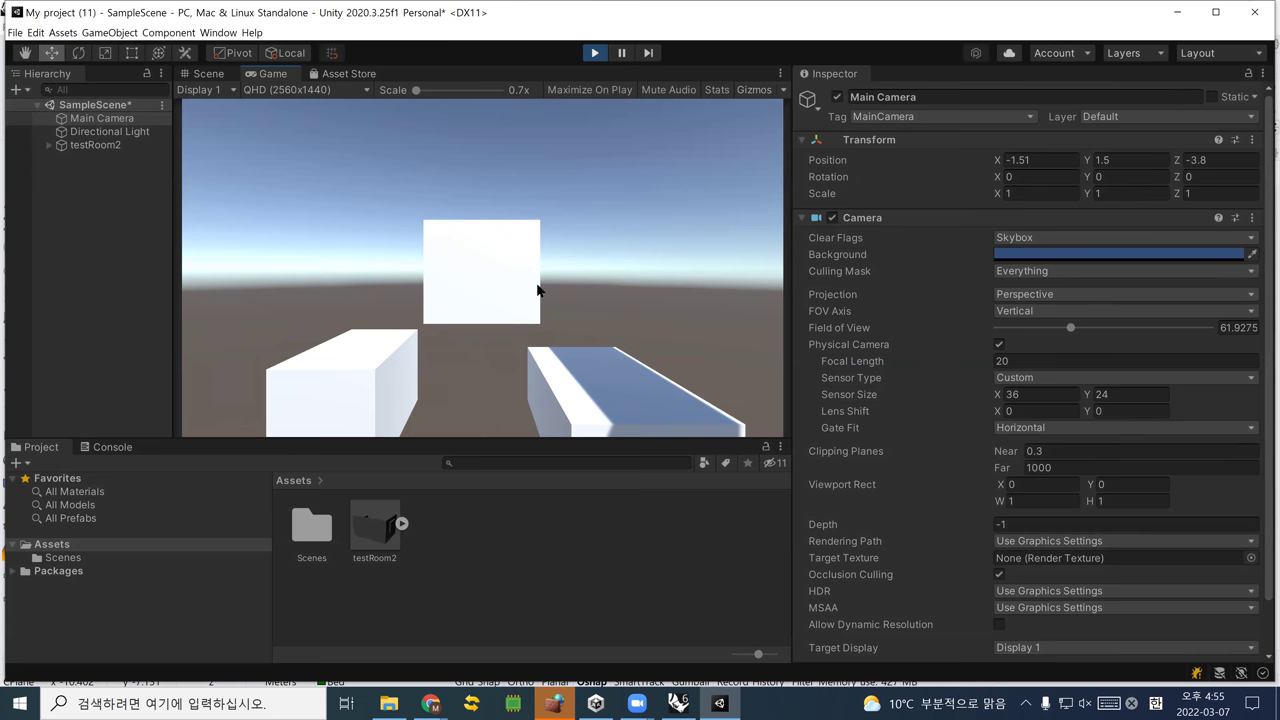
click(595, 53)
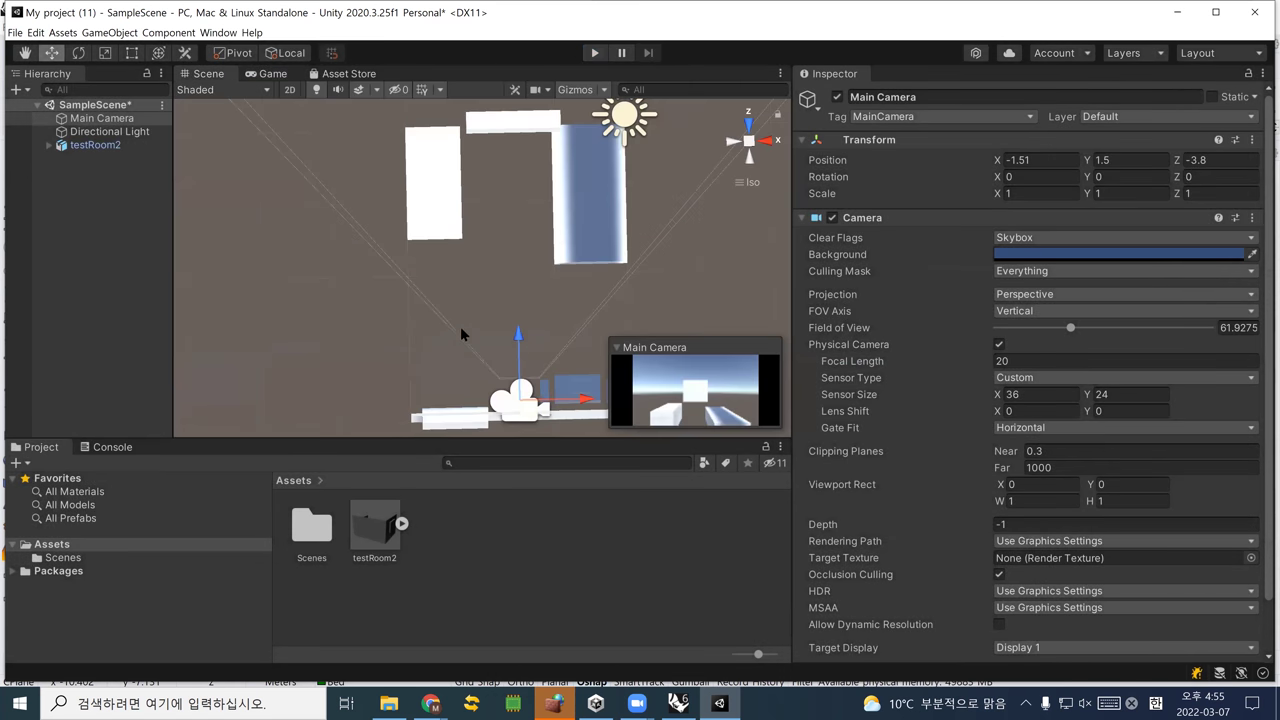
scroll(413, 336, down, 1)
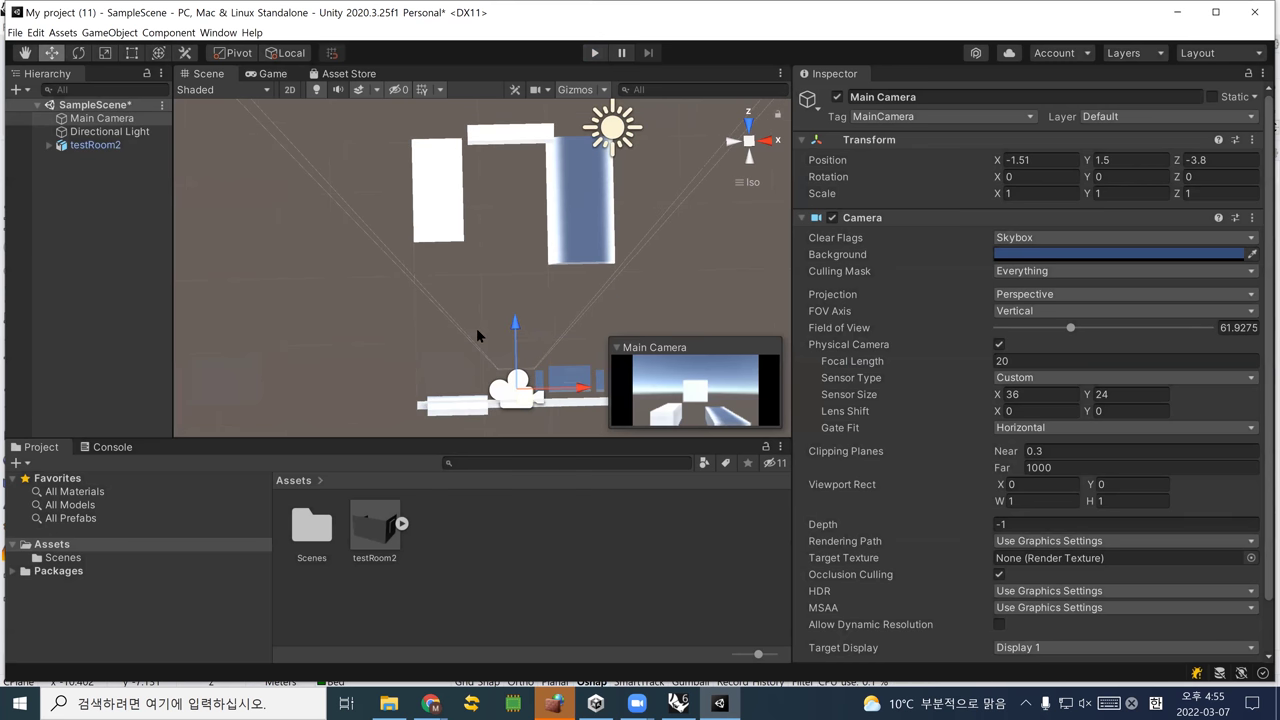
scroll(476, 328, down, 1)
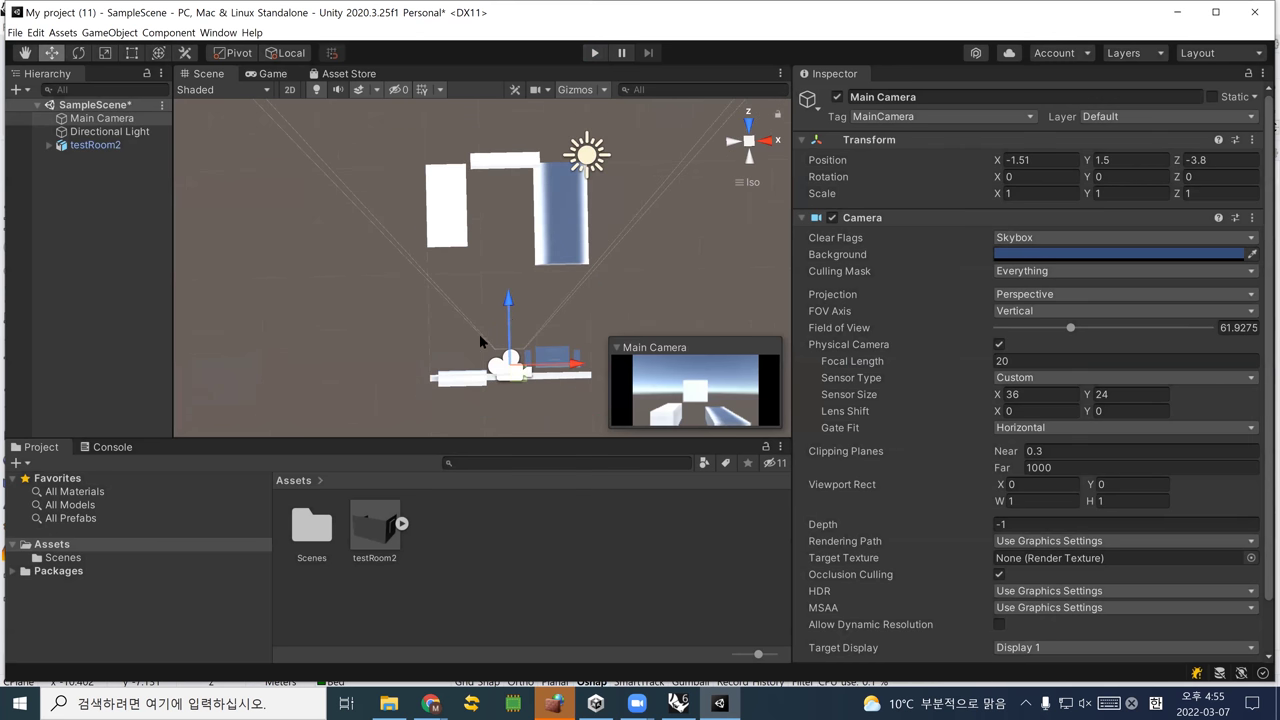
scroll(461, 309, down, 1)
scroll(470, 303, up, 1)
mouse_move(481, 299)
alt+mouse_down()
mouse_move(466, 303)
mouse_move(474, 266)
mouse_move(478, 312)
alt+mouse_up()
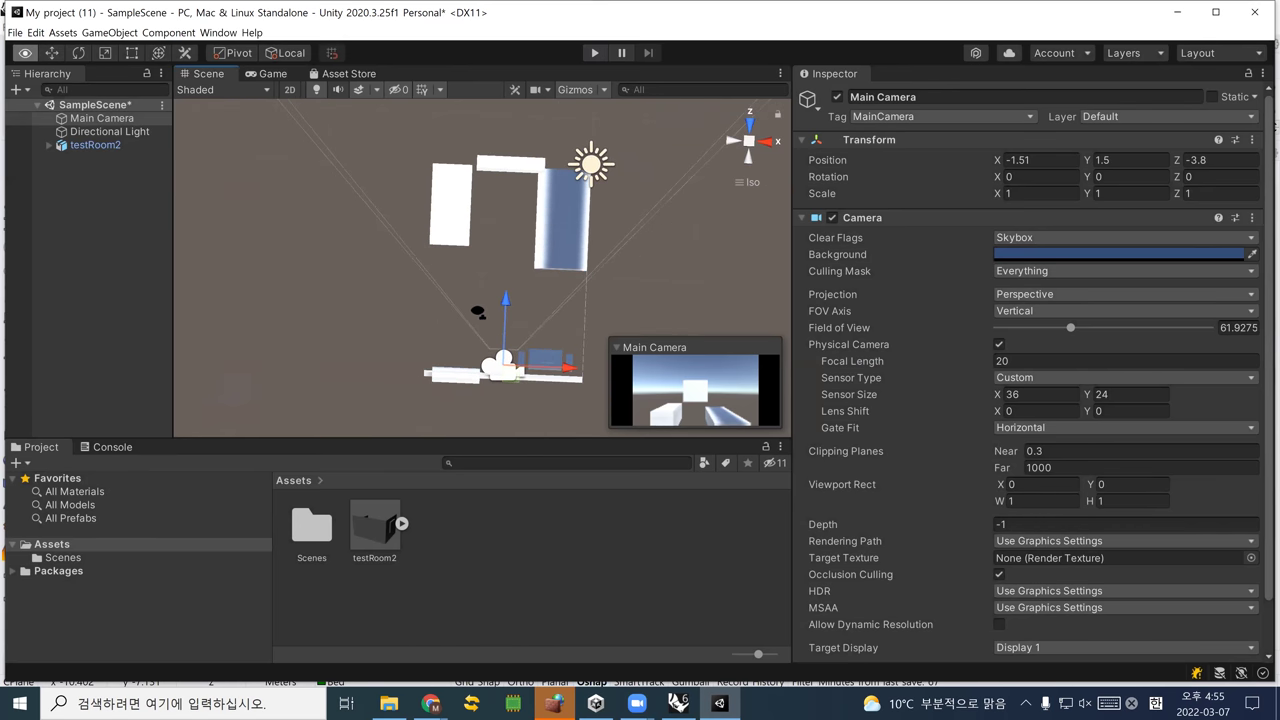
scroll(478, 313, down, 2)
scroll(483, 321, up, 1)
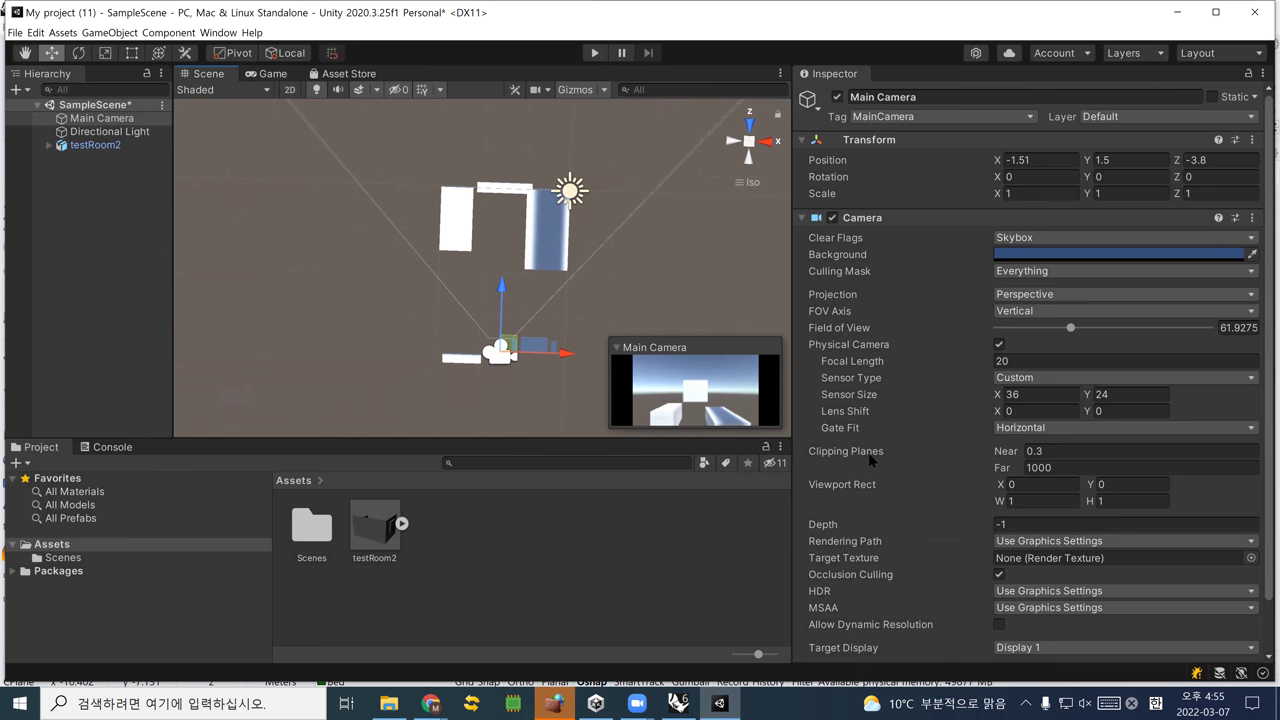
Try far clipping distances of 5, 4 and 3 on the Main Camera
click(1060, 467)
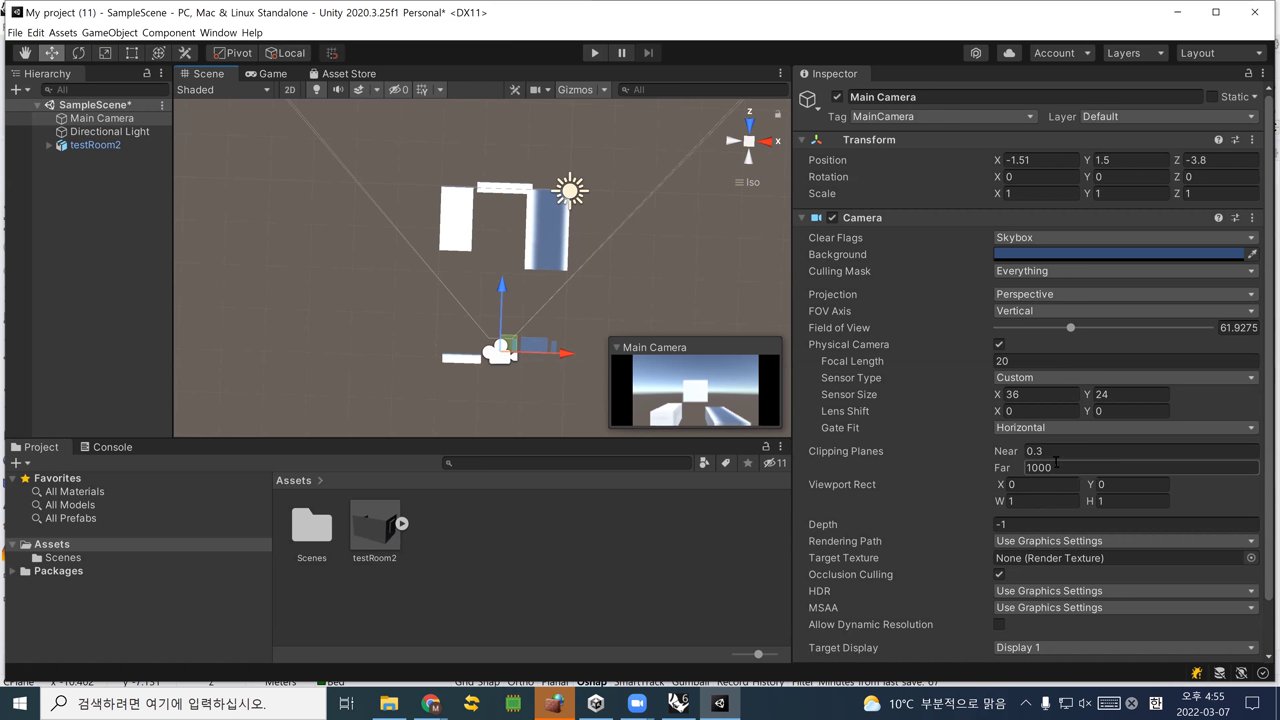
drag(1063, 467, 992, 464)
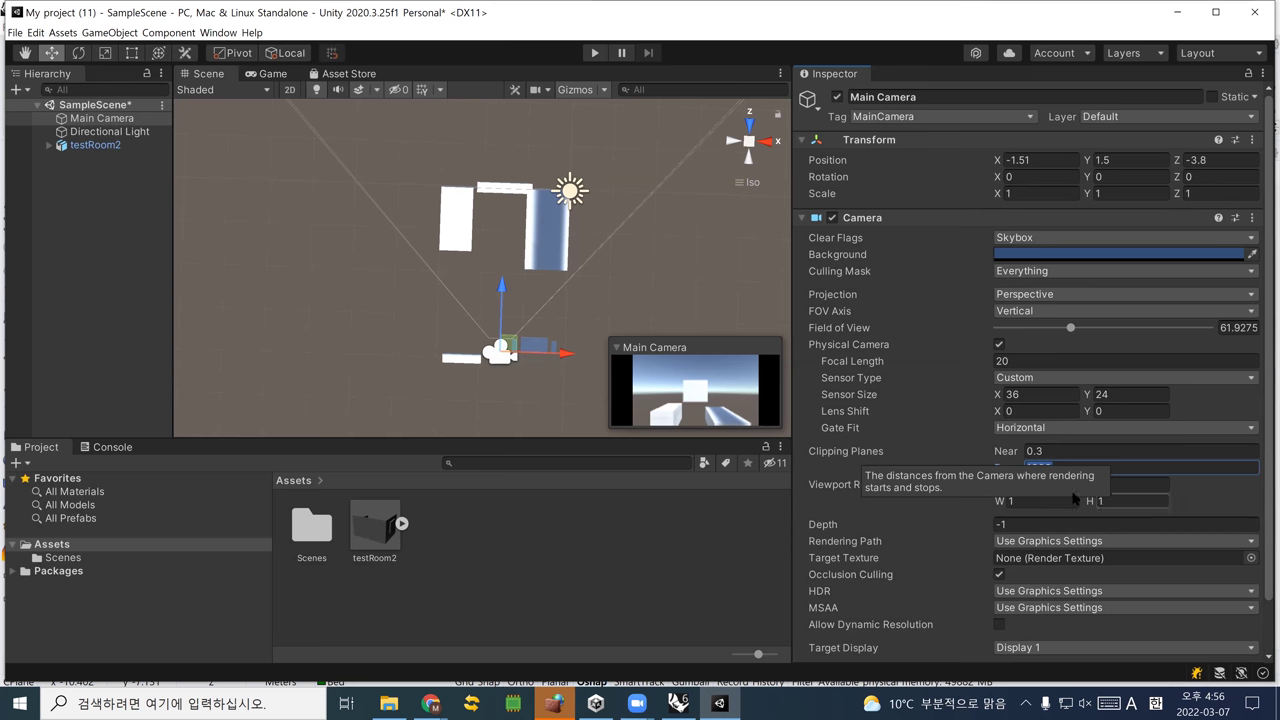
text(5)
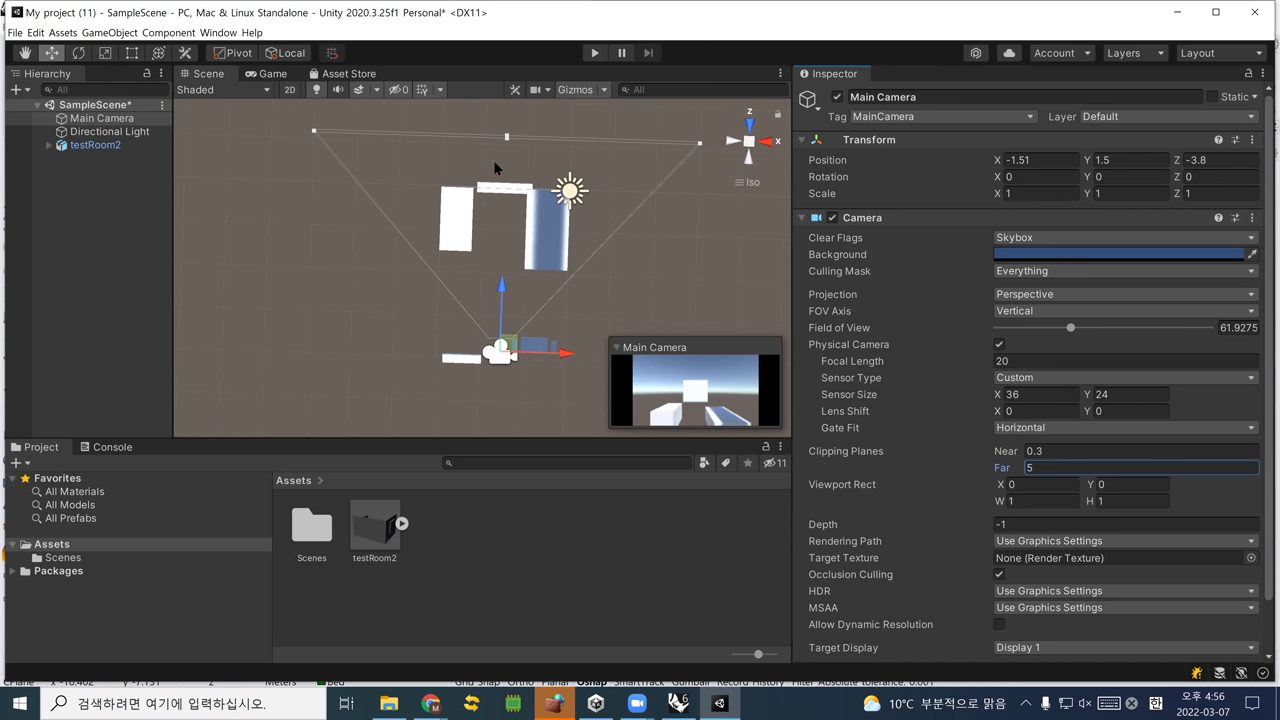
drag(1008, 467, 951, 467)
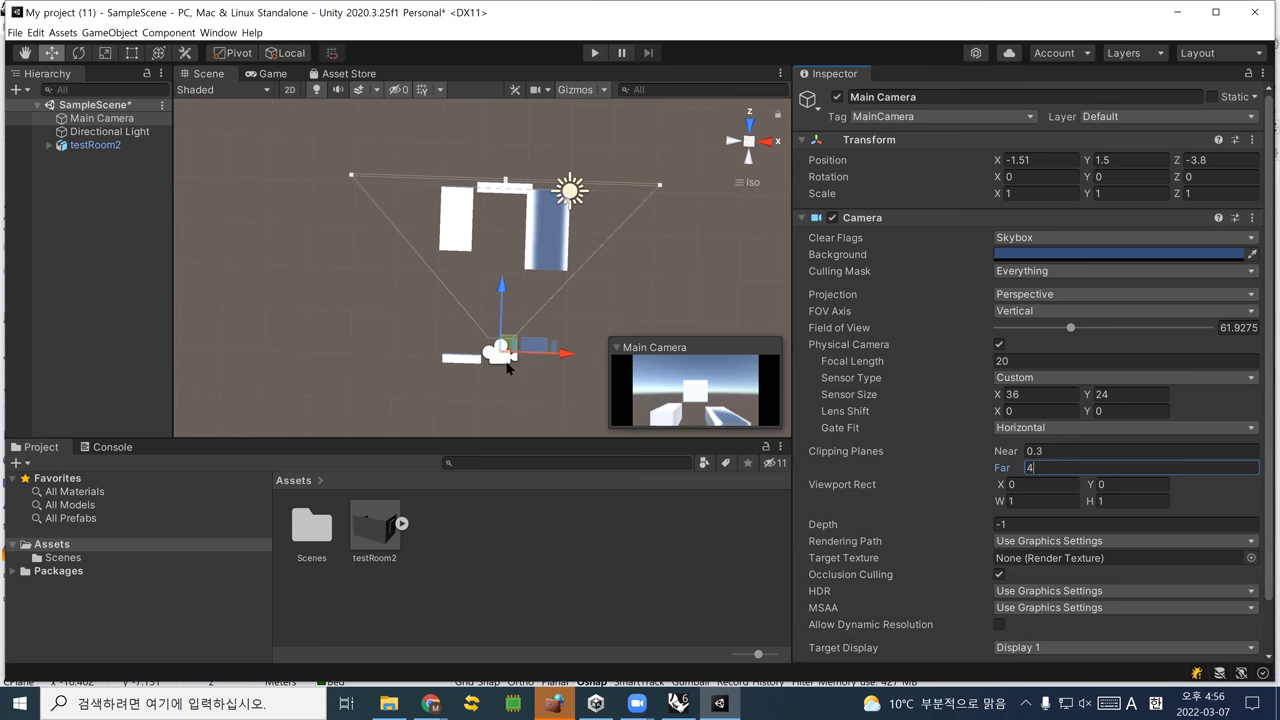
text(3)
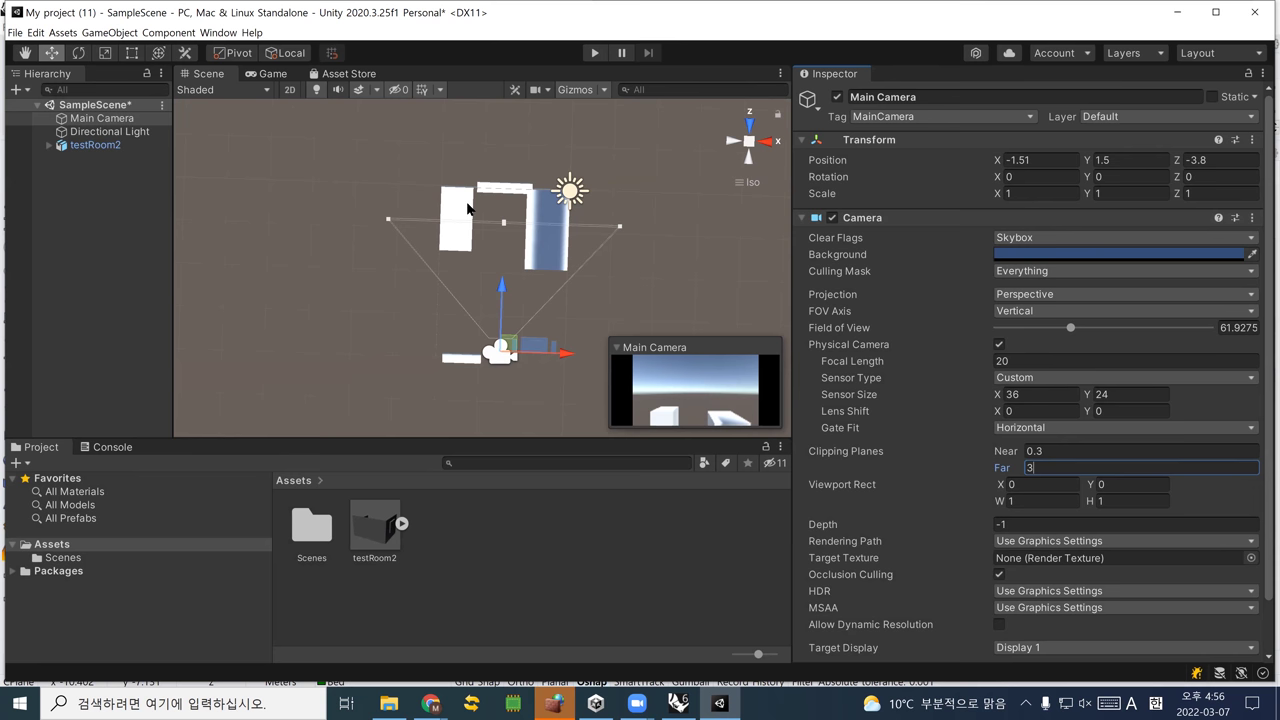
Set the Main Camera's clipping planes to Far 4 and Near 0.01
drag(1033, 470, 977, 470)
text(4)
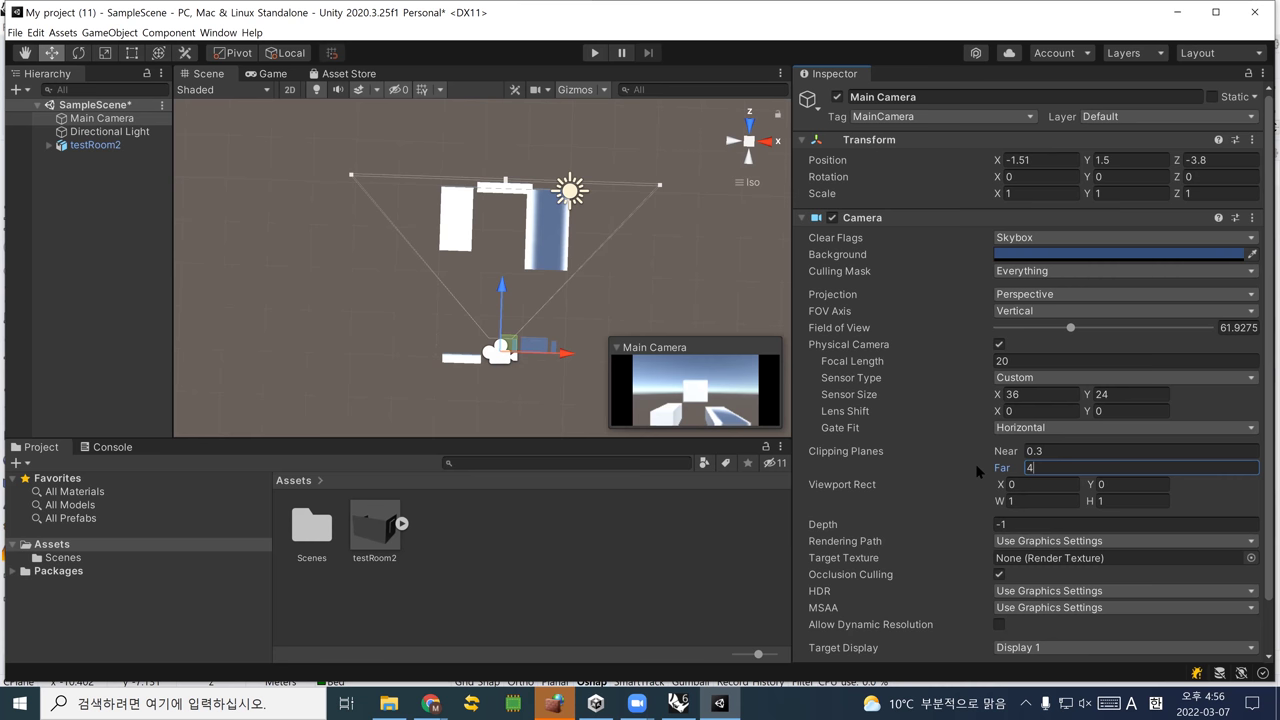
drag(1052, 456, 1005, 452)
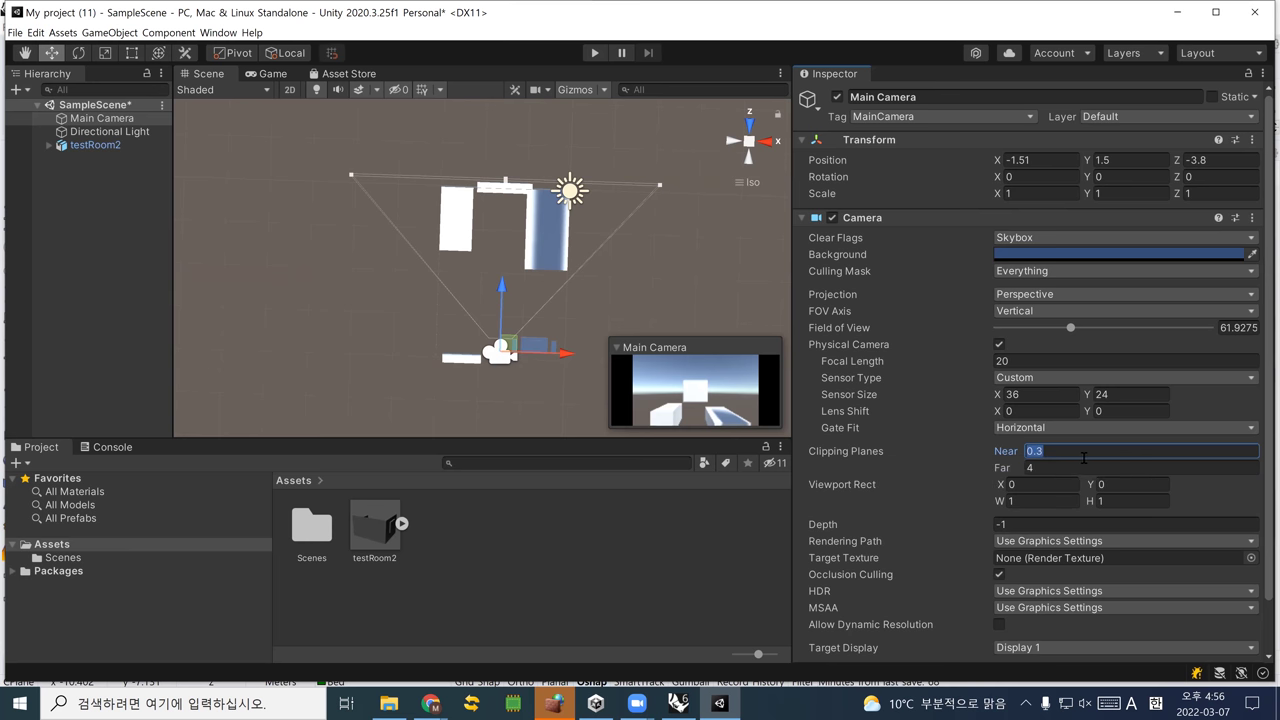
text(01)
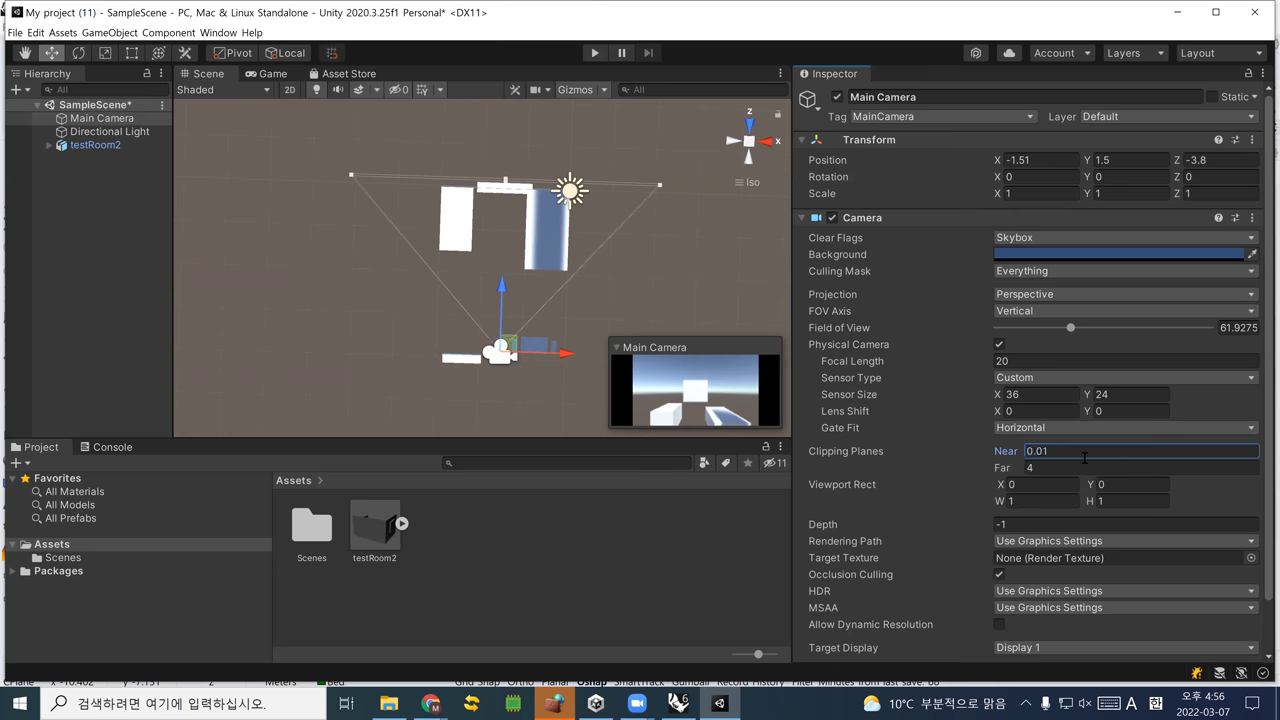
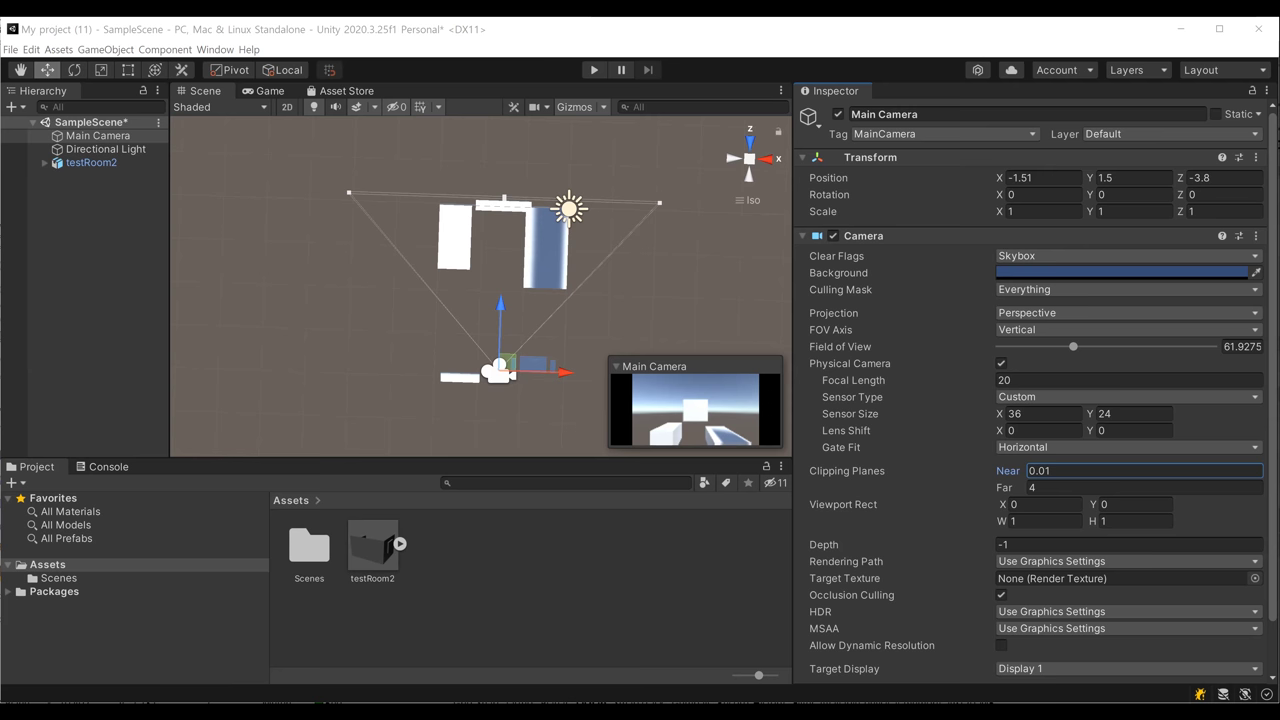
Start a new project to get the High-Definition Render Pipeline template's sample scene
click(10, 49)
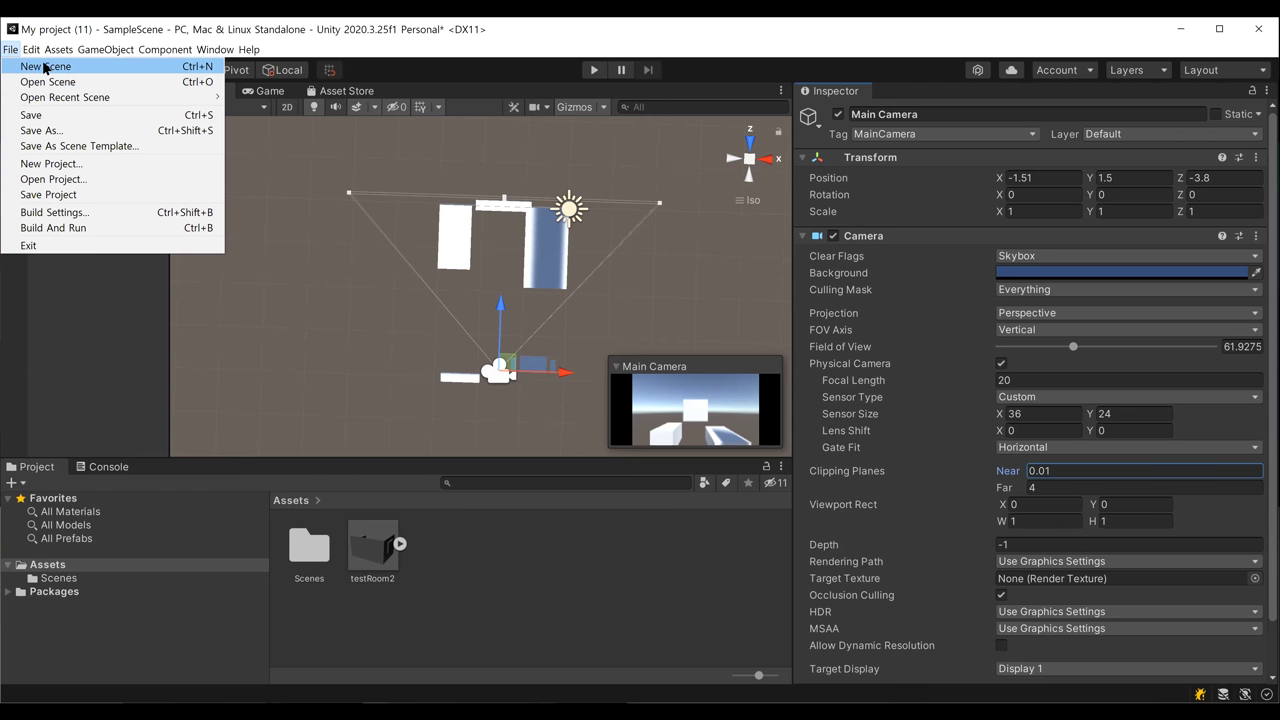
click(47, 164)
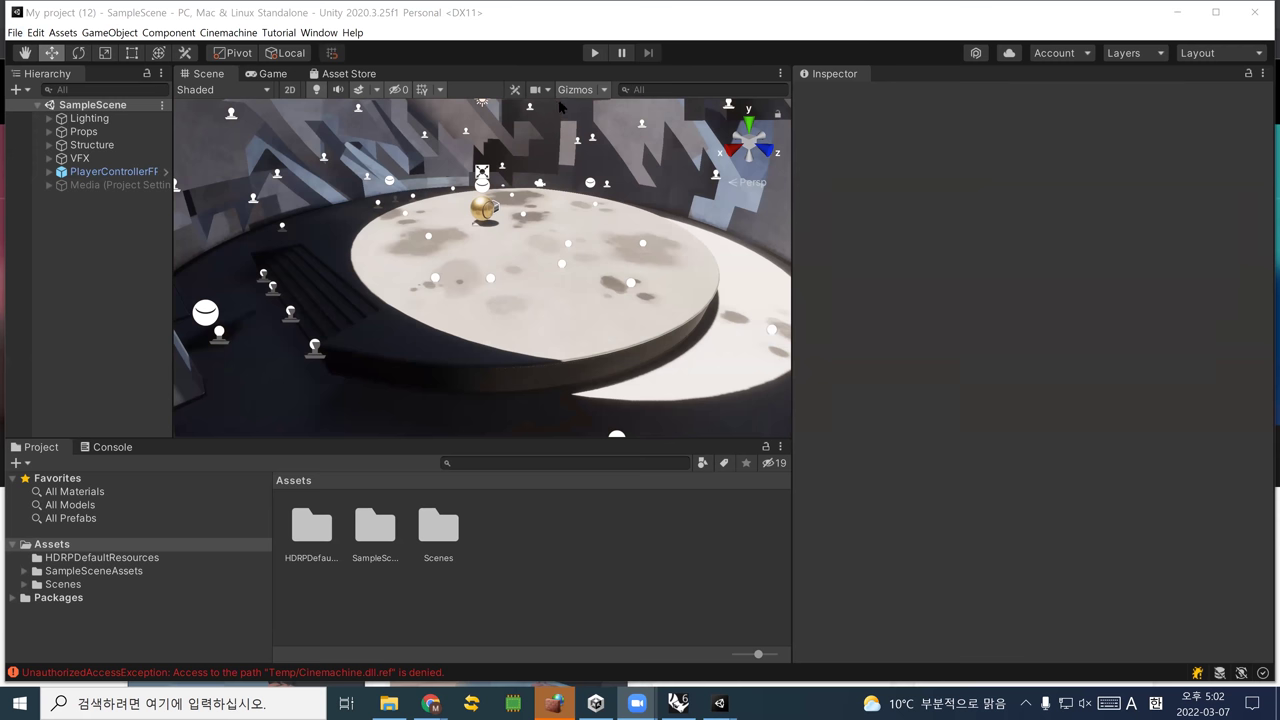
Run the High-Definition Render Pipeline sample scene and walk from the first room to the glass plant case and back toward the first room
click(595, 53)
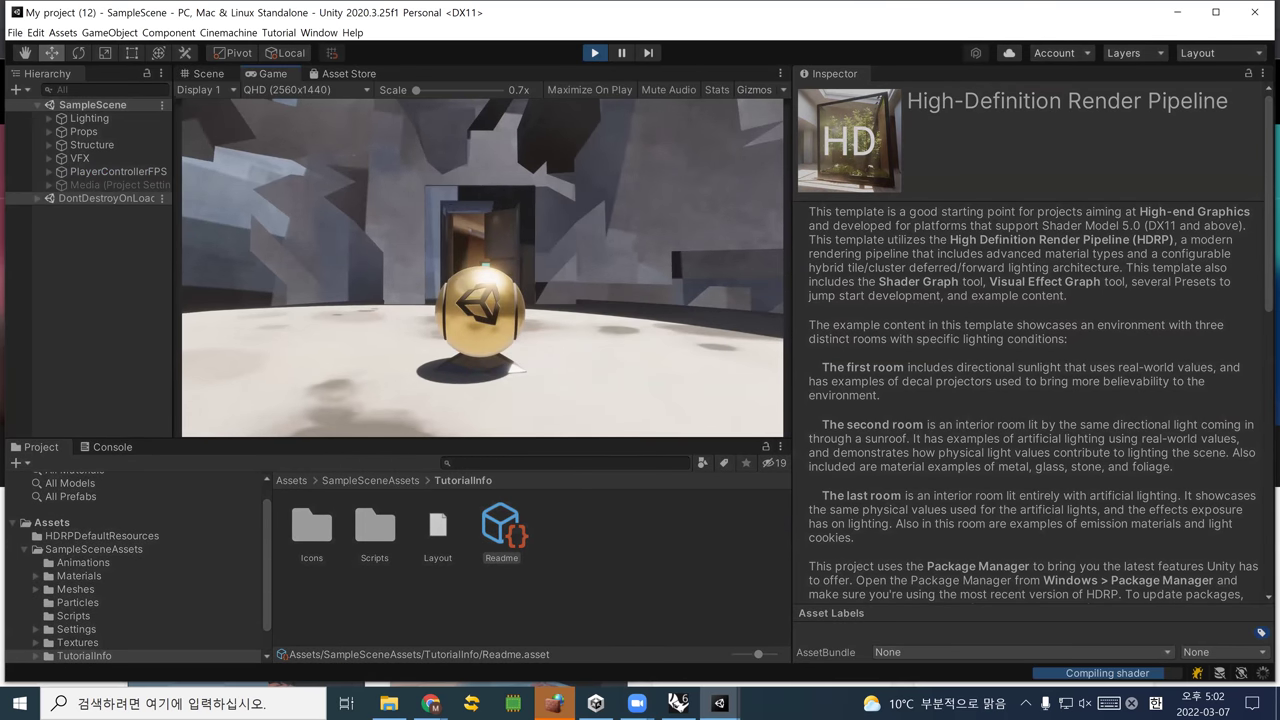
key(d)
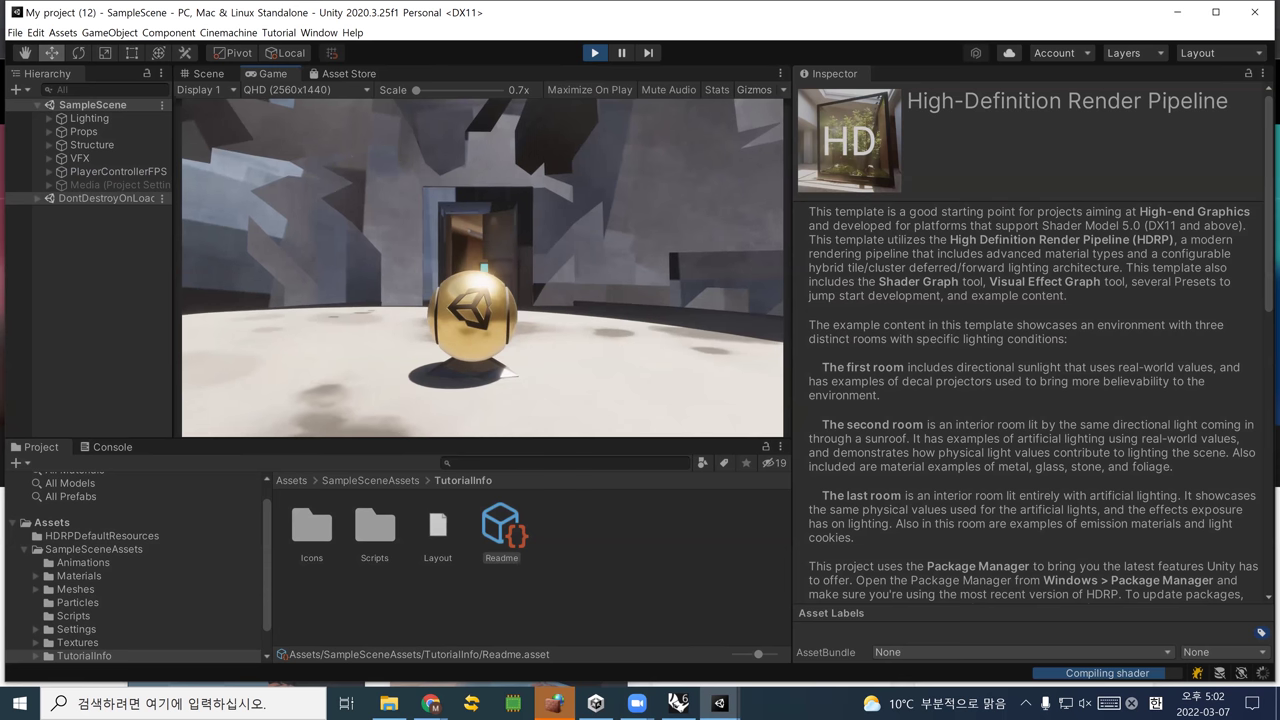
key(w)
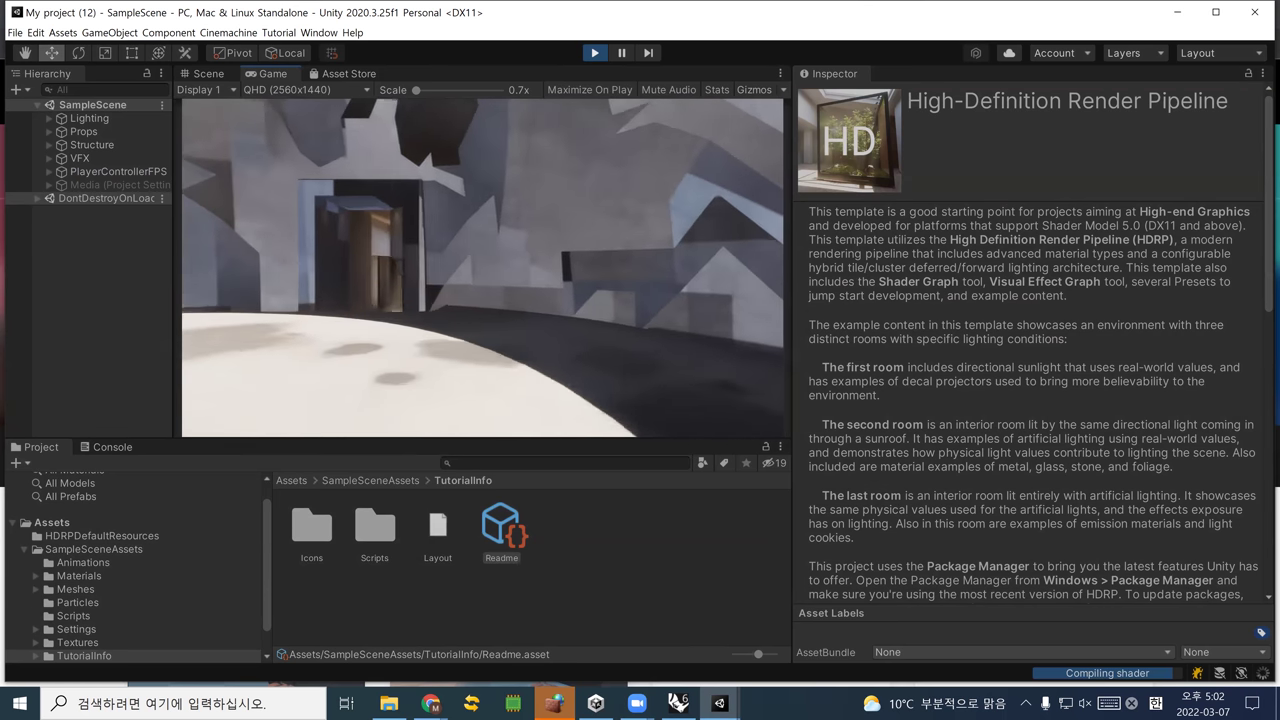
key(w)
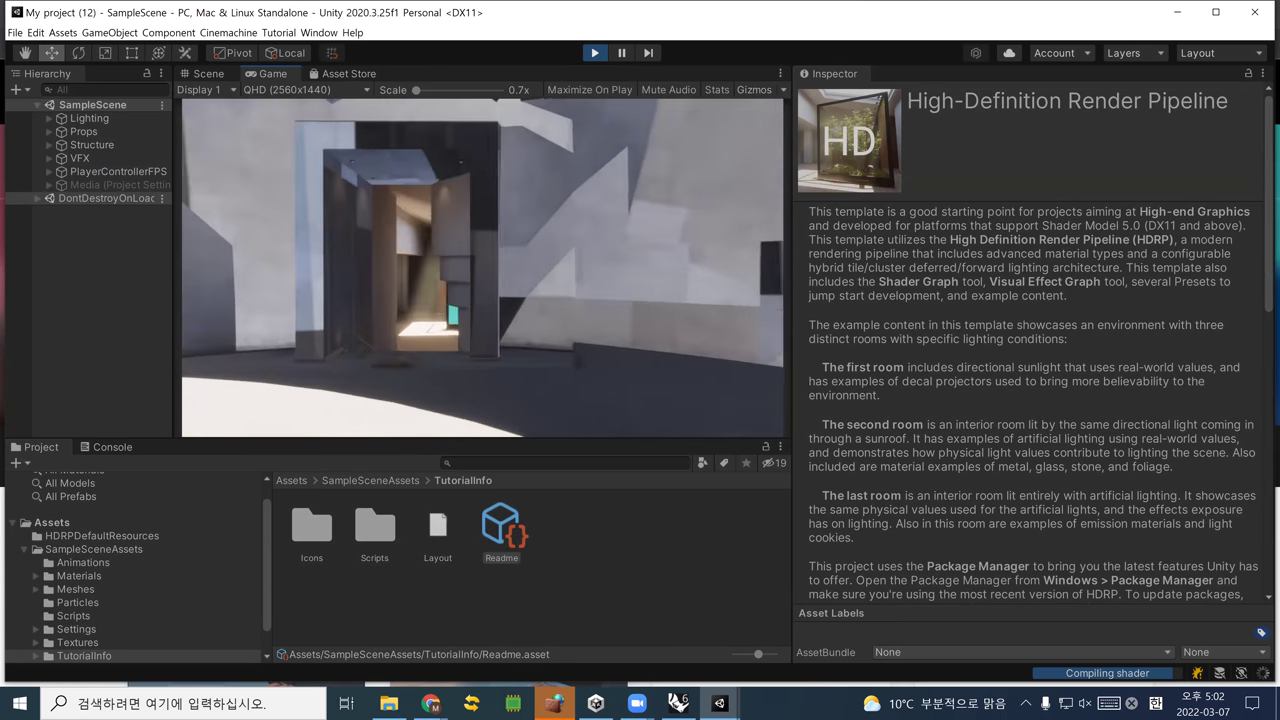
key(w)
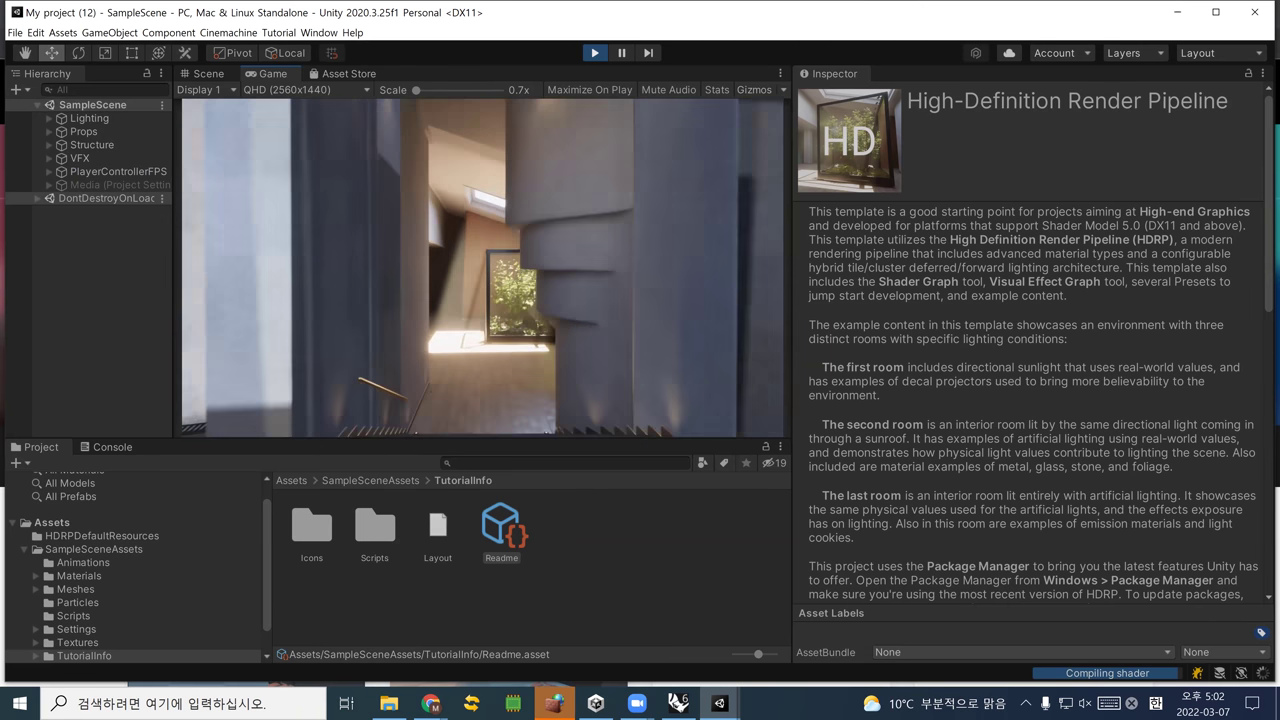
key(w)
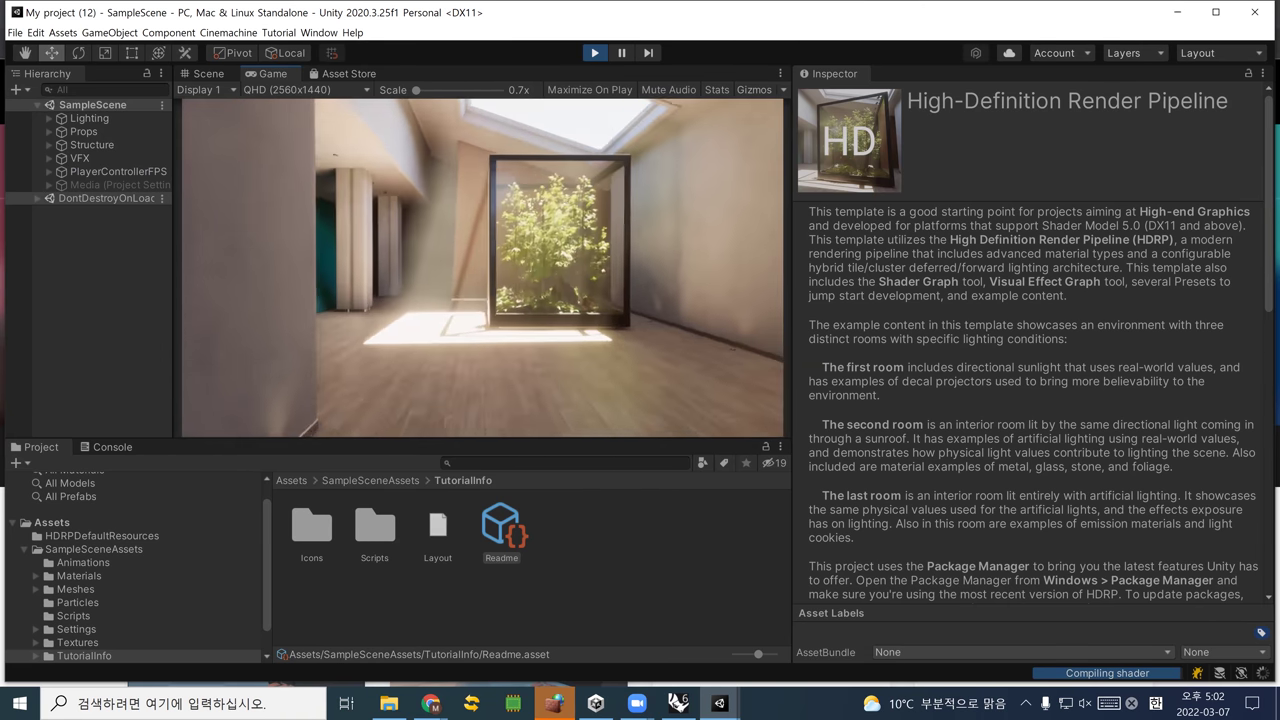
key(s)
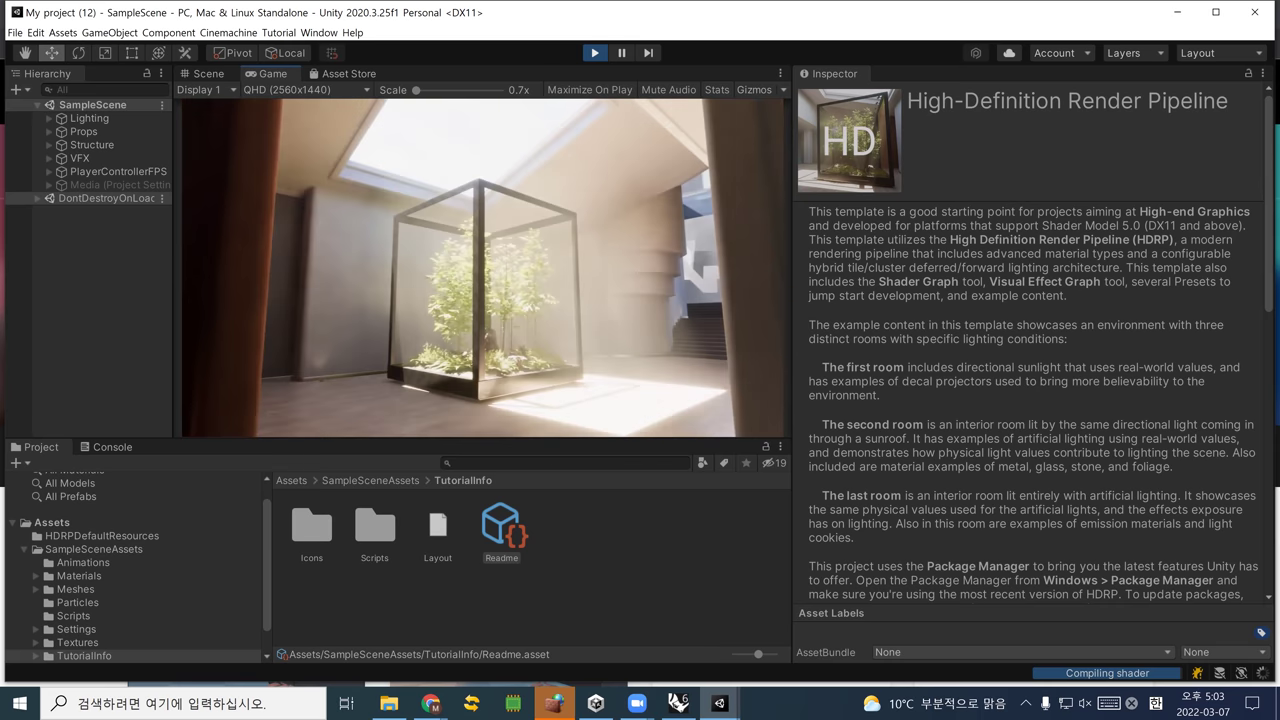
key(w)
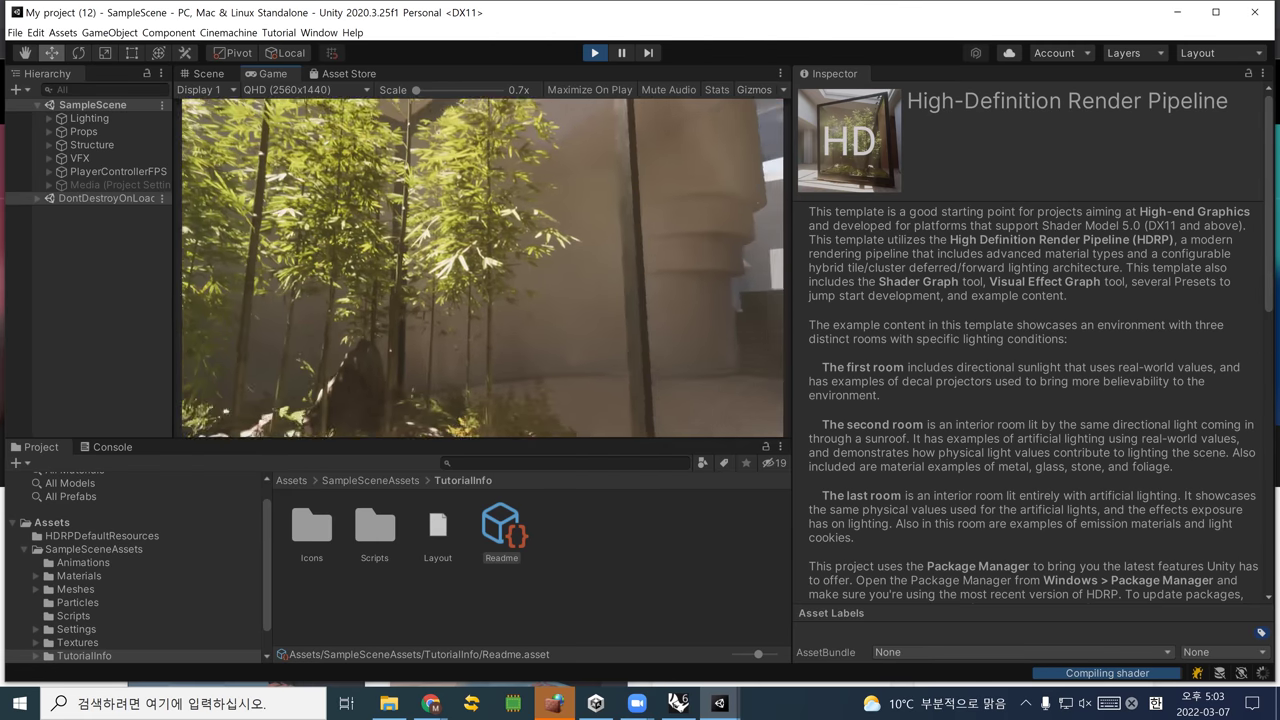
key(w)
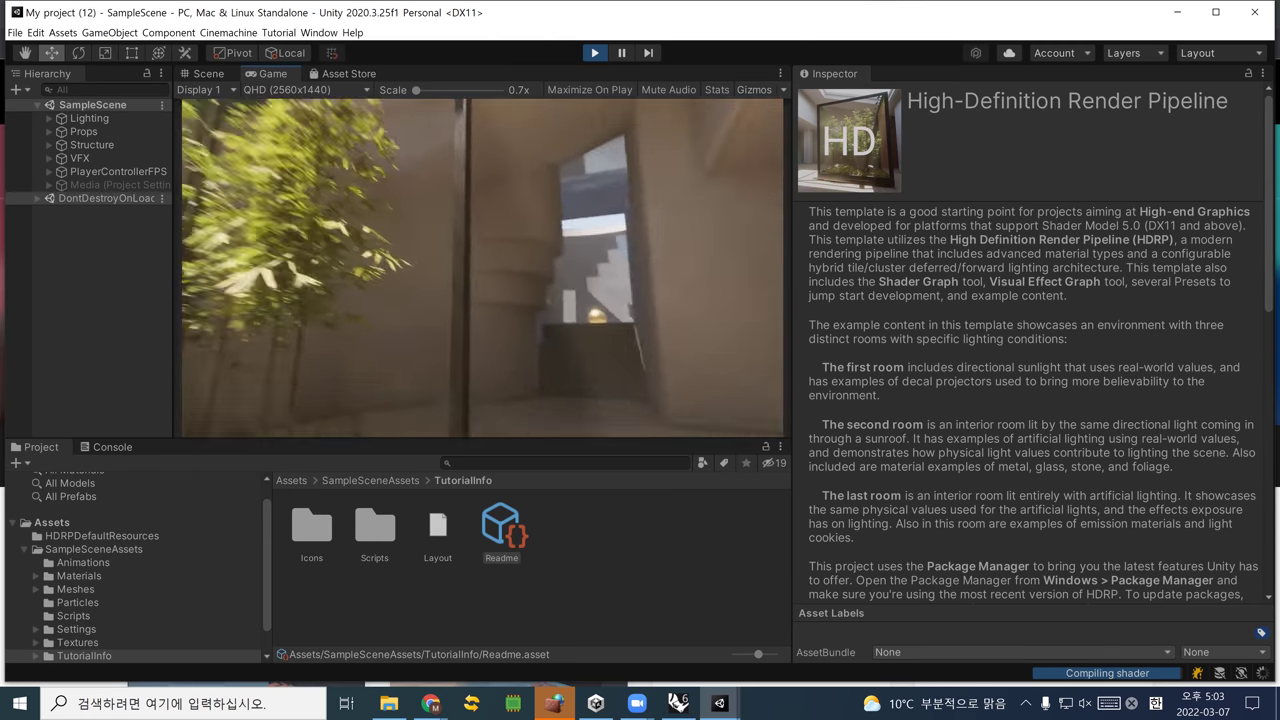
key(w)
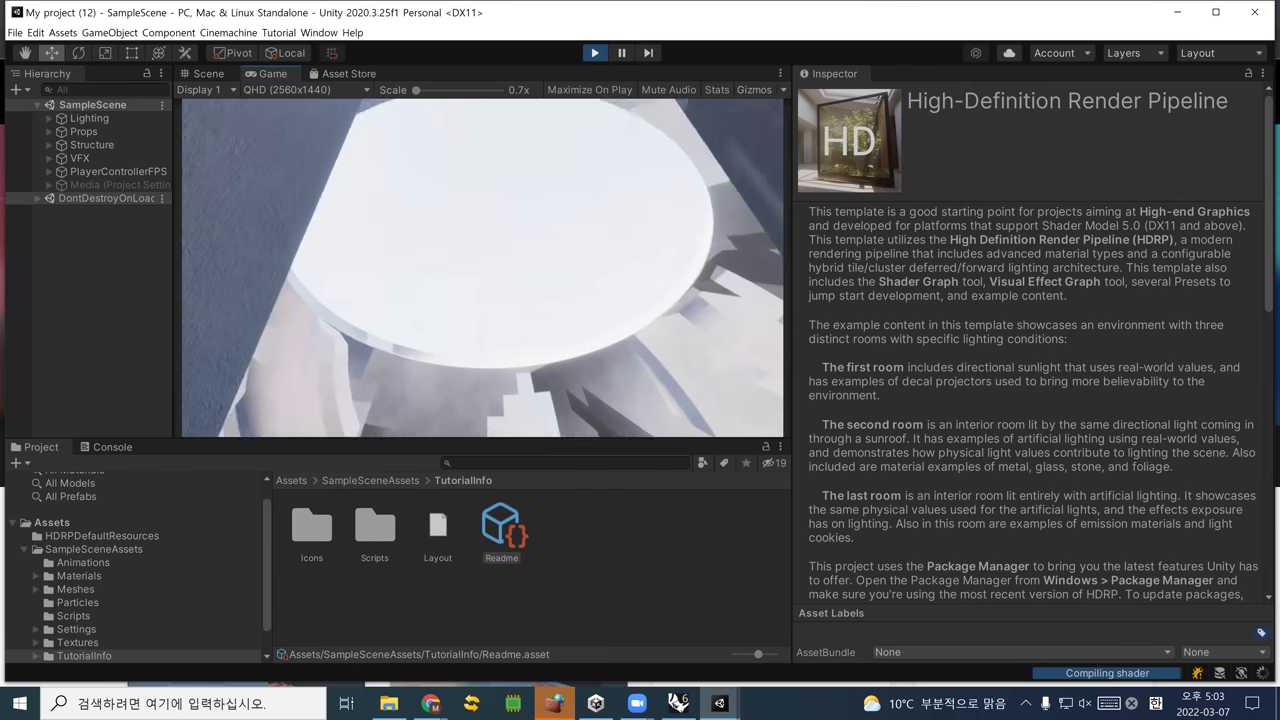